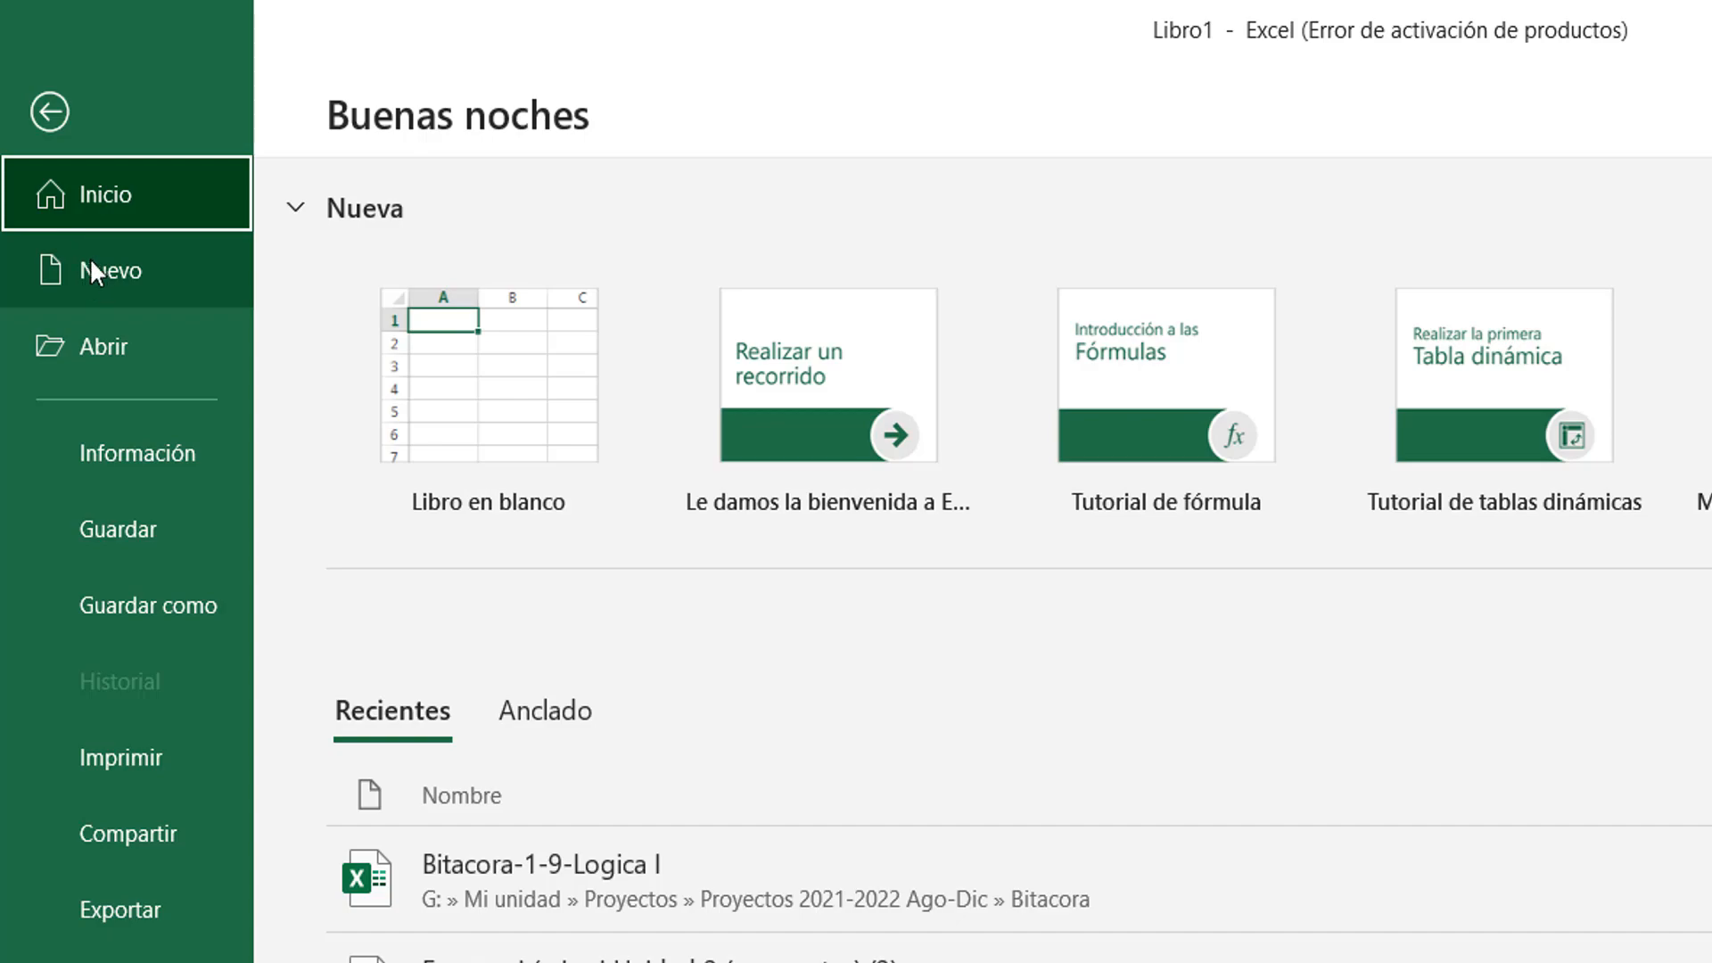
# Return to the open workbook and look over sheets Hoja1 and Hoja2, ending on Hoja1.
pyautogui.click(52, 112)
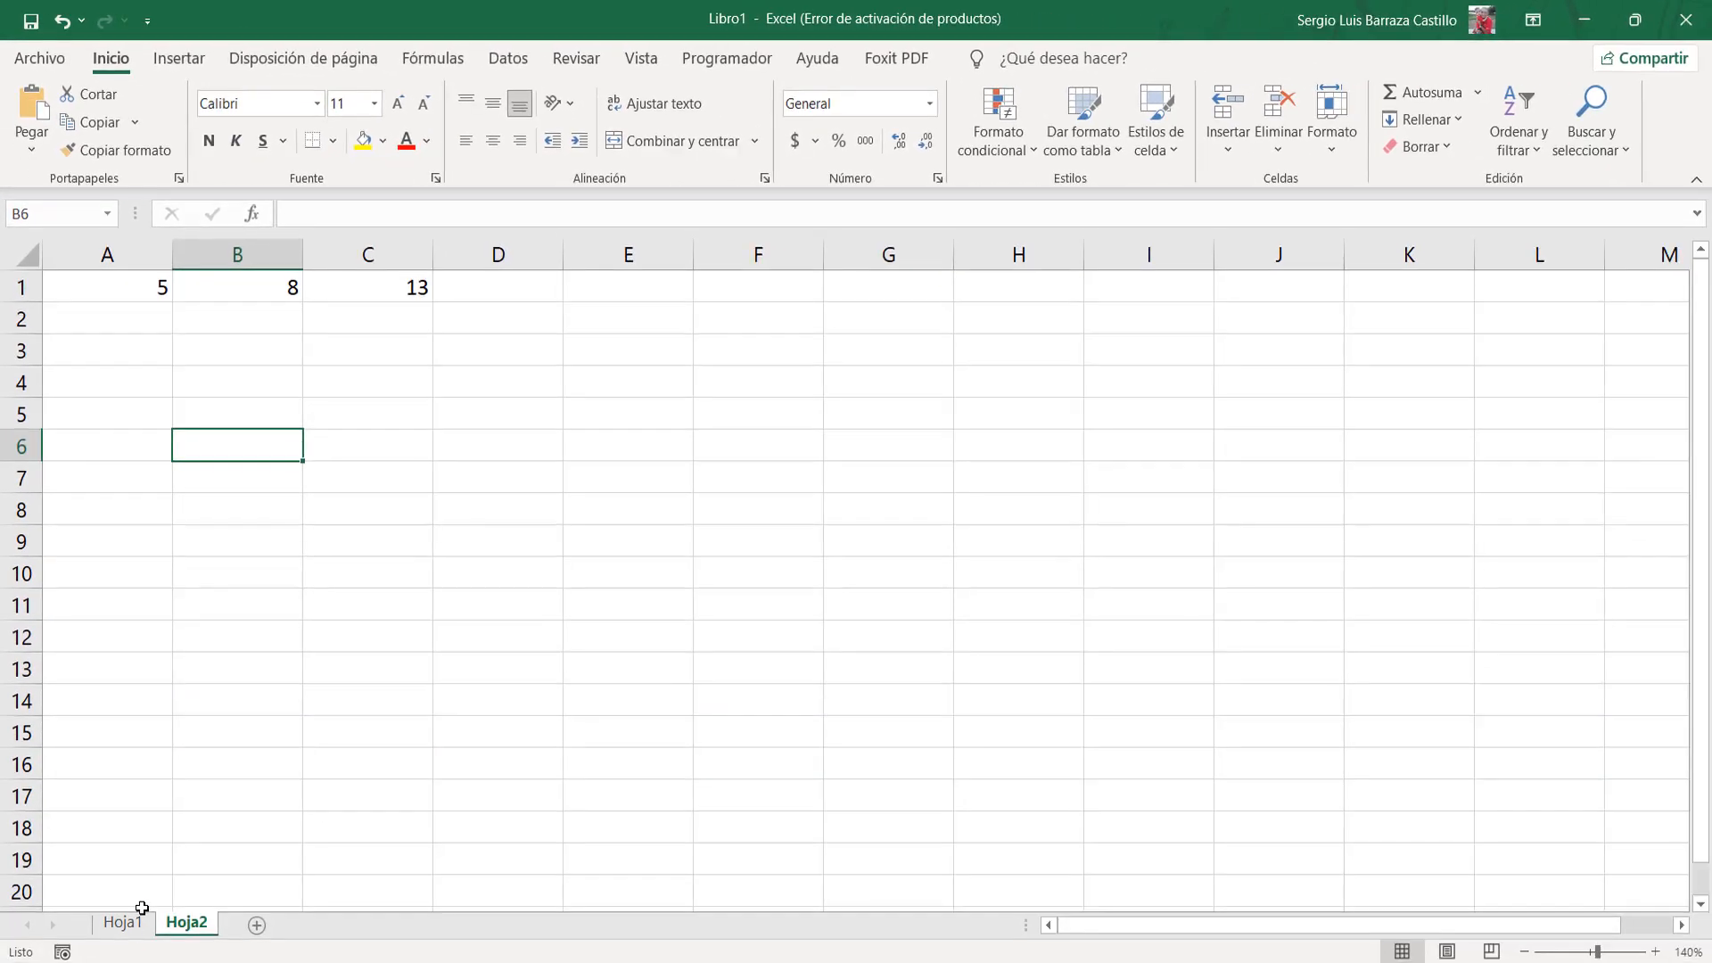
pyautogui.click(130, 927)
pyautogui.click(183, 924)
pyautogui.click(123, 924)
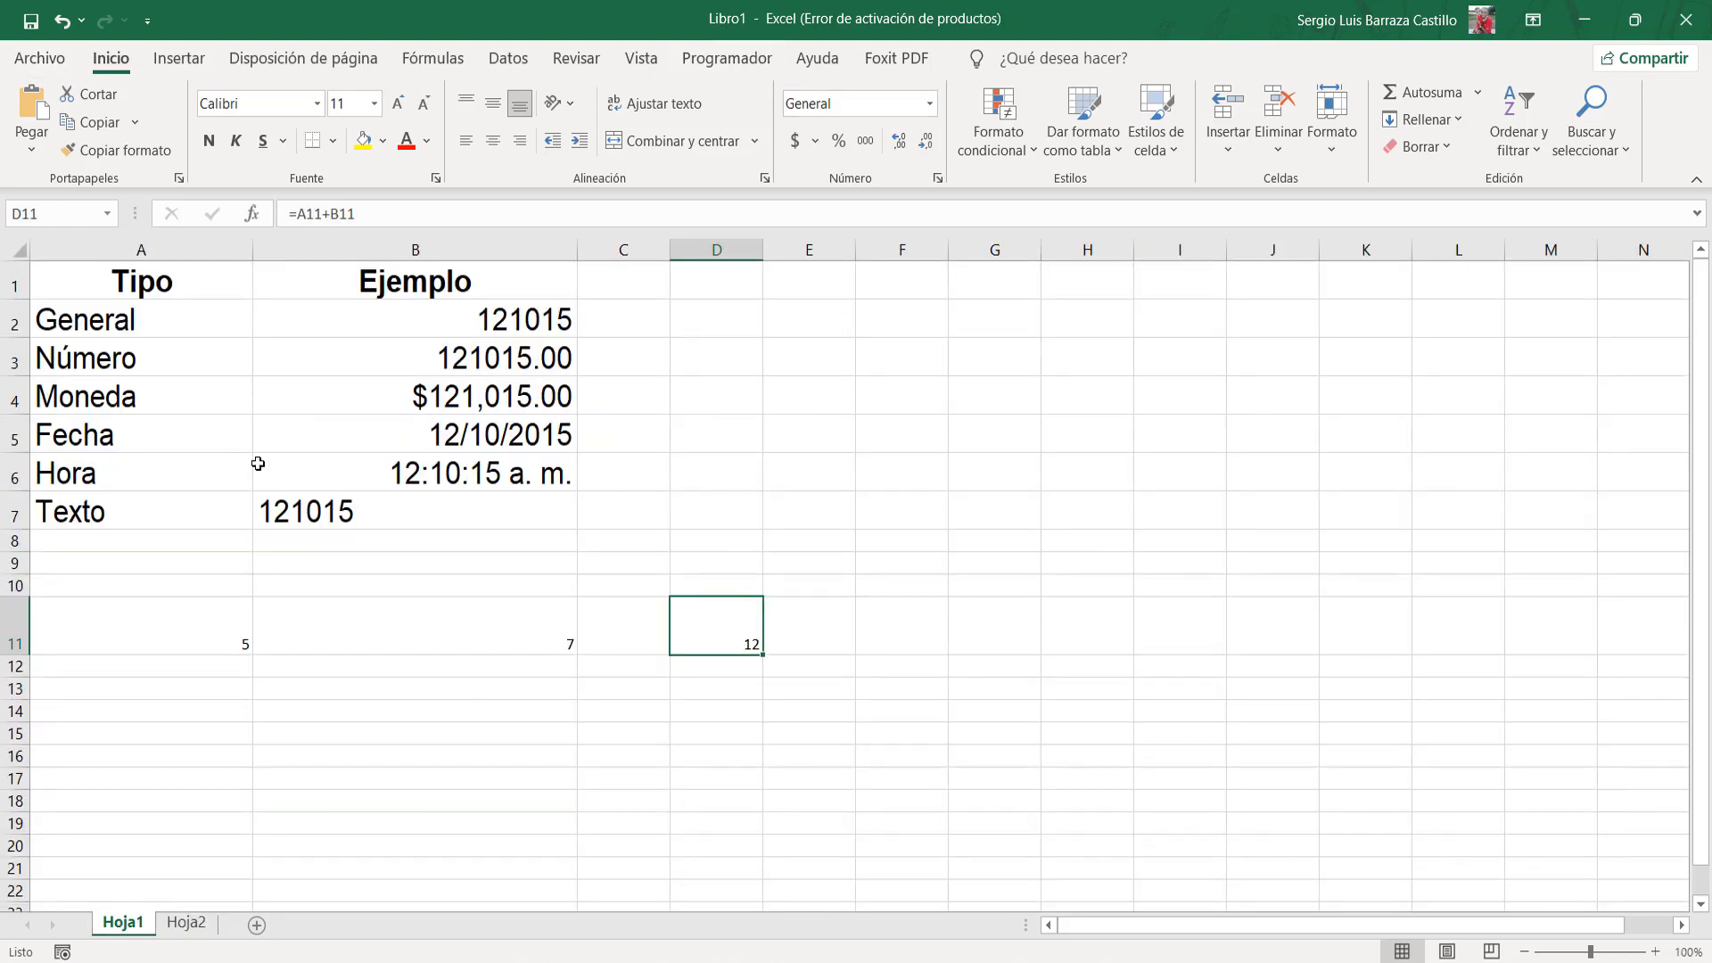
# Save the workbook as Practica 1 in the Bitacora folder of Proyectos 2021-2022 Ago-Dic.
pyautogui.click(33, 61)
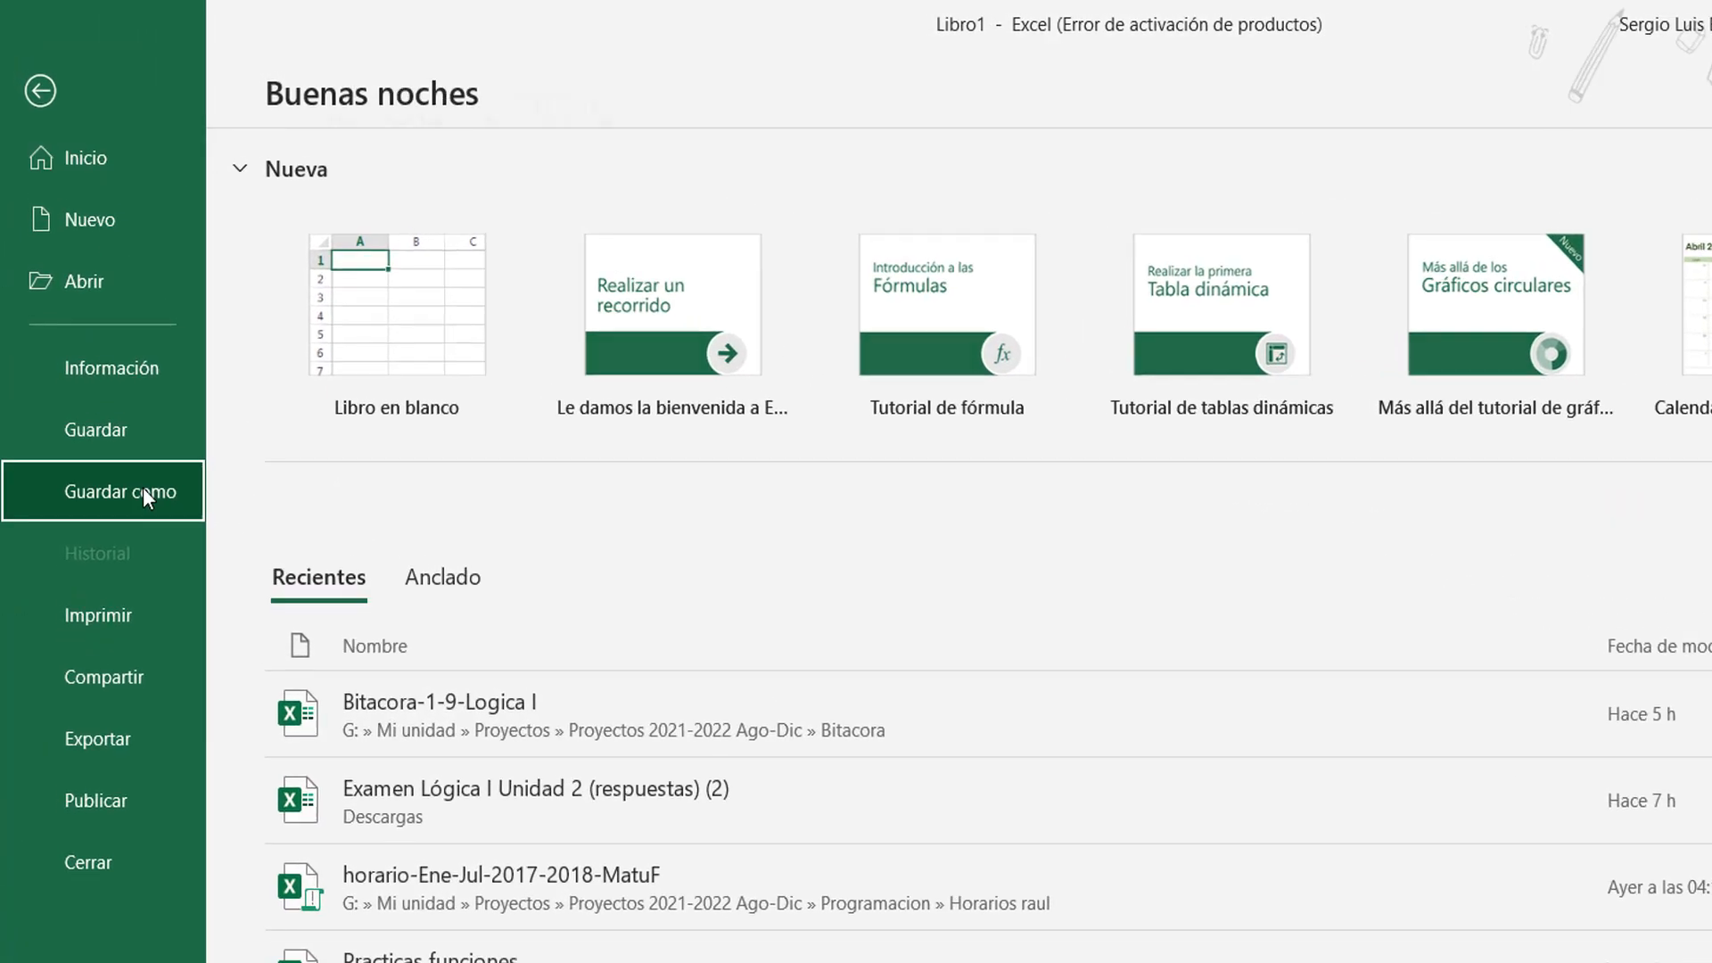
pyautogui.click(142, 490)
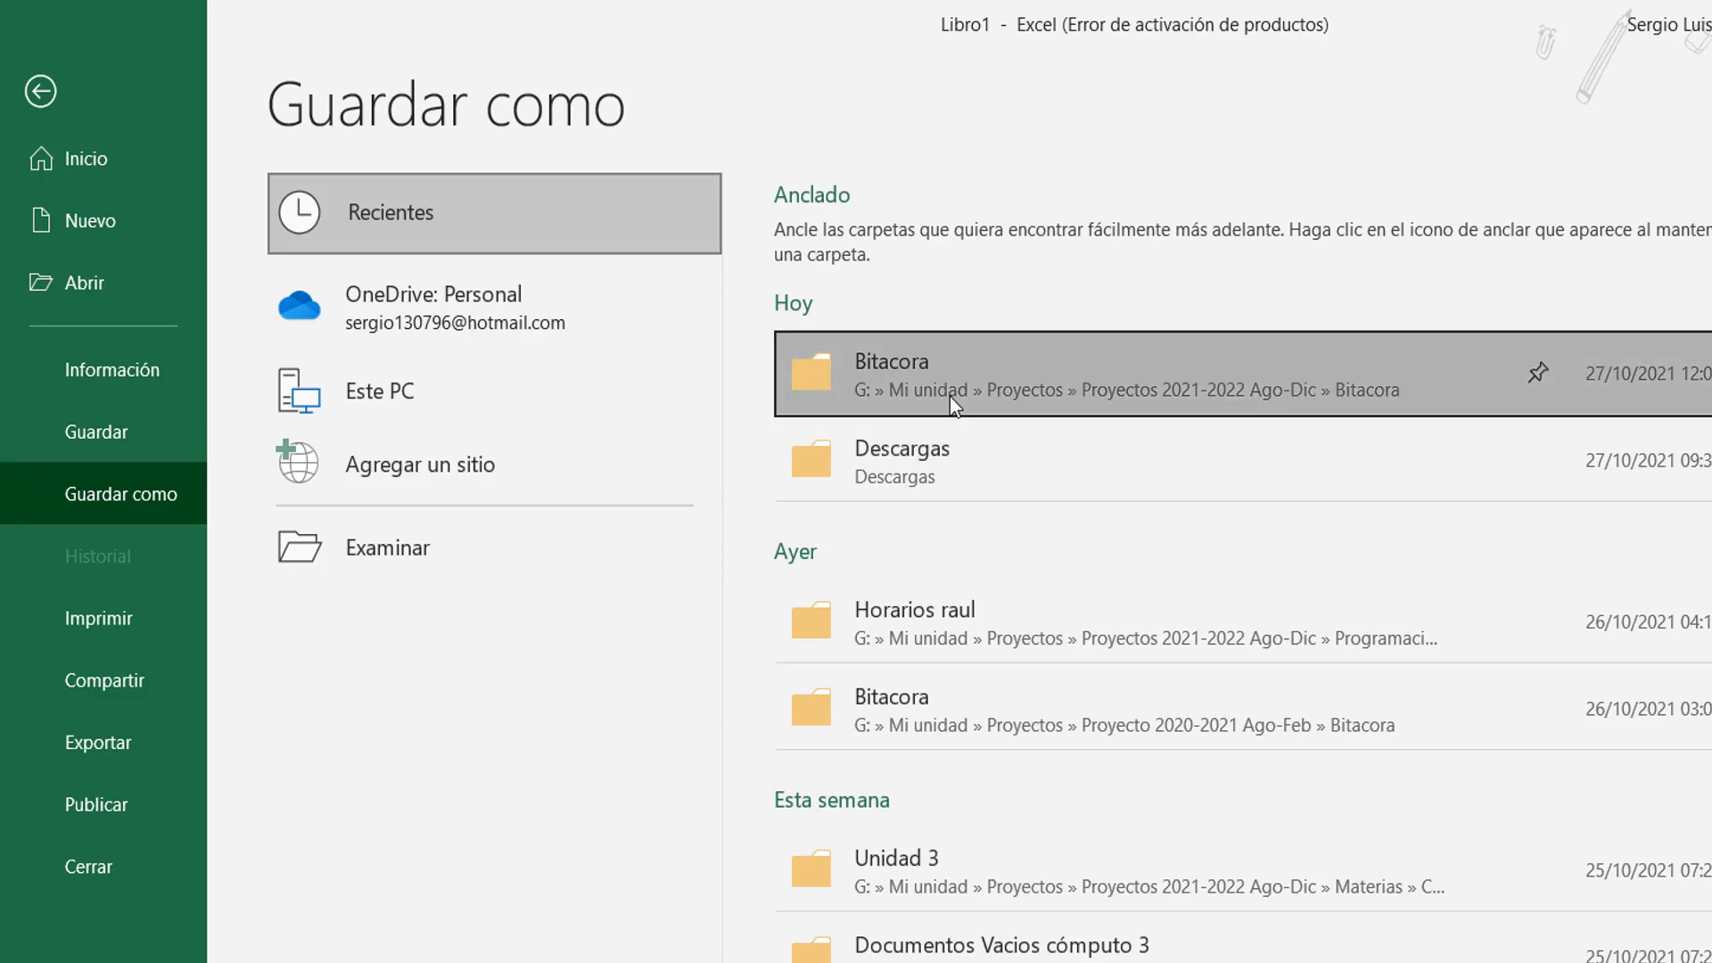
pyautogui.click(950, 396)
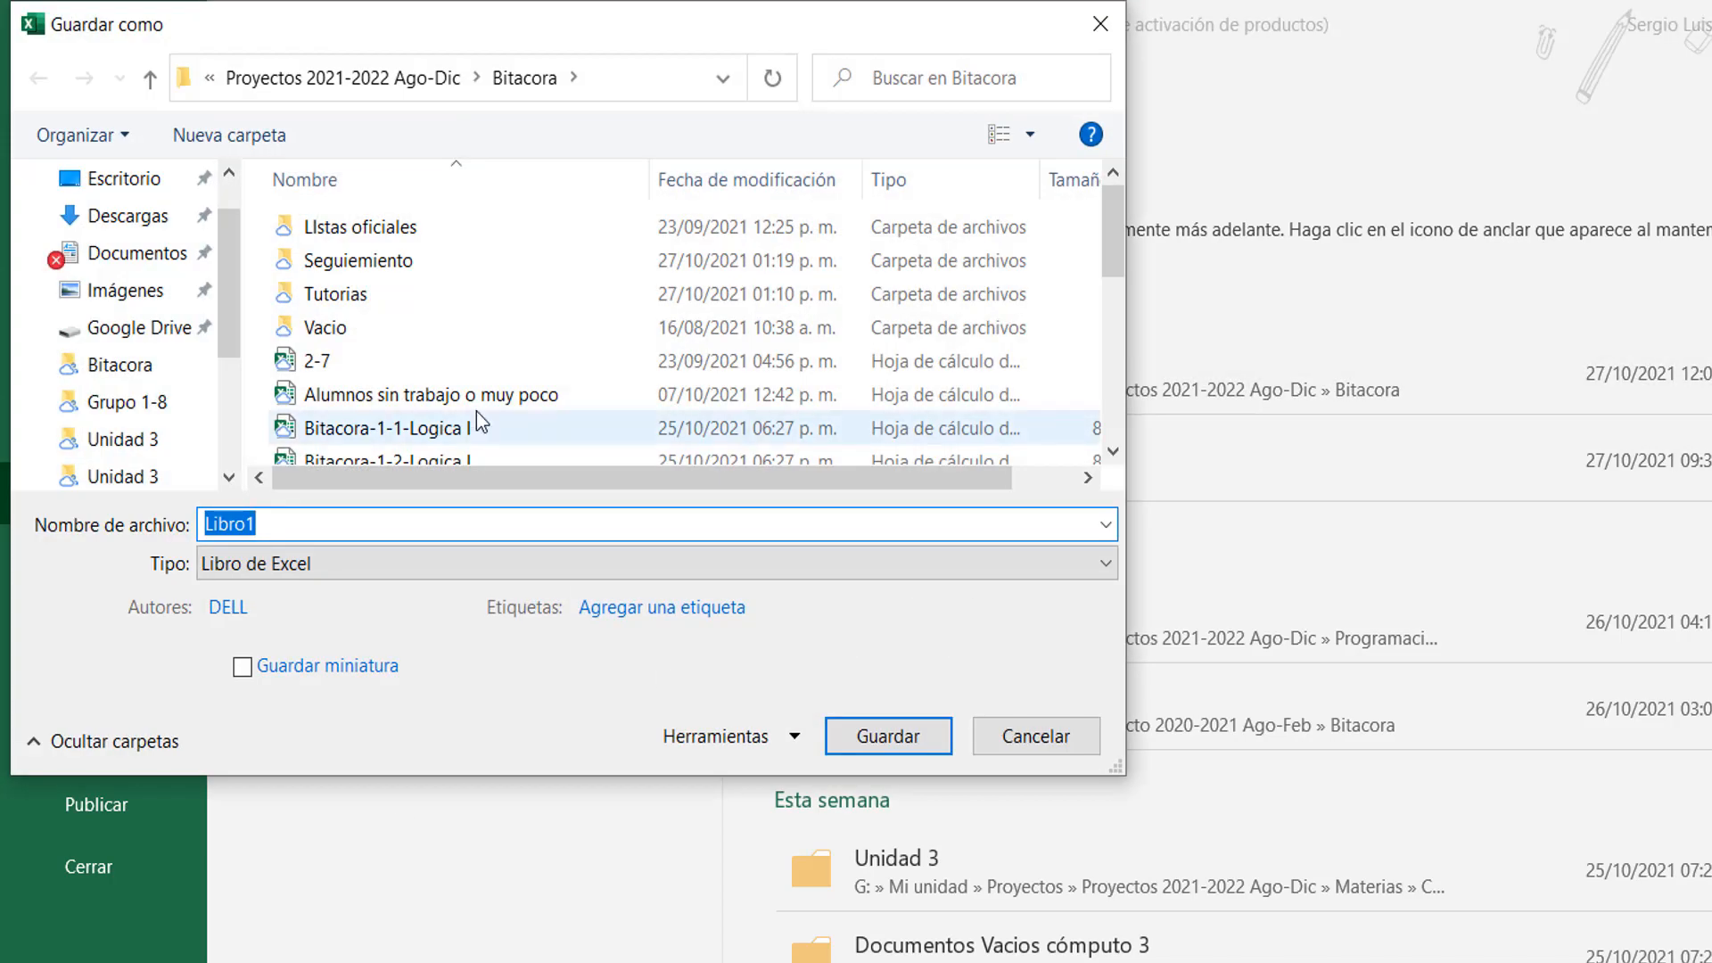
pyautogui.write('Pr')
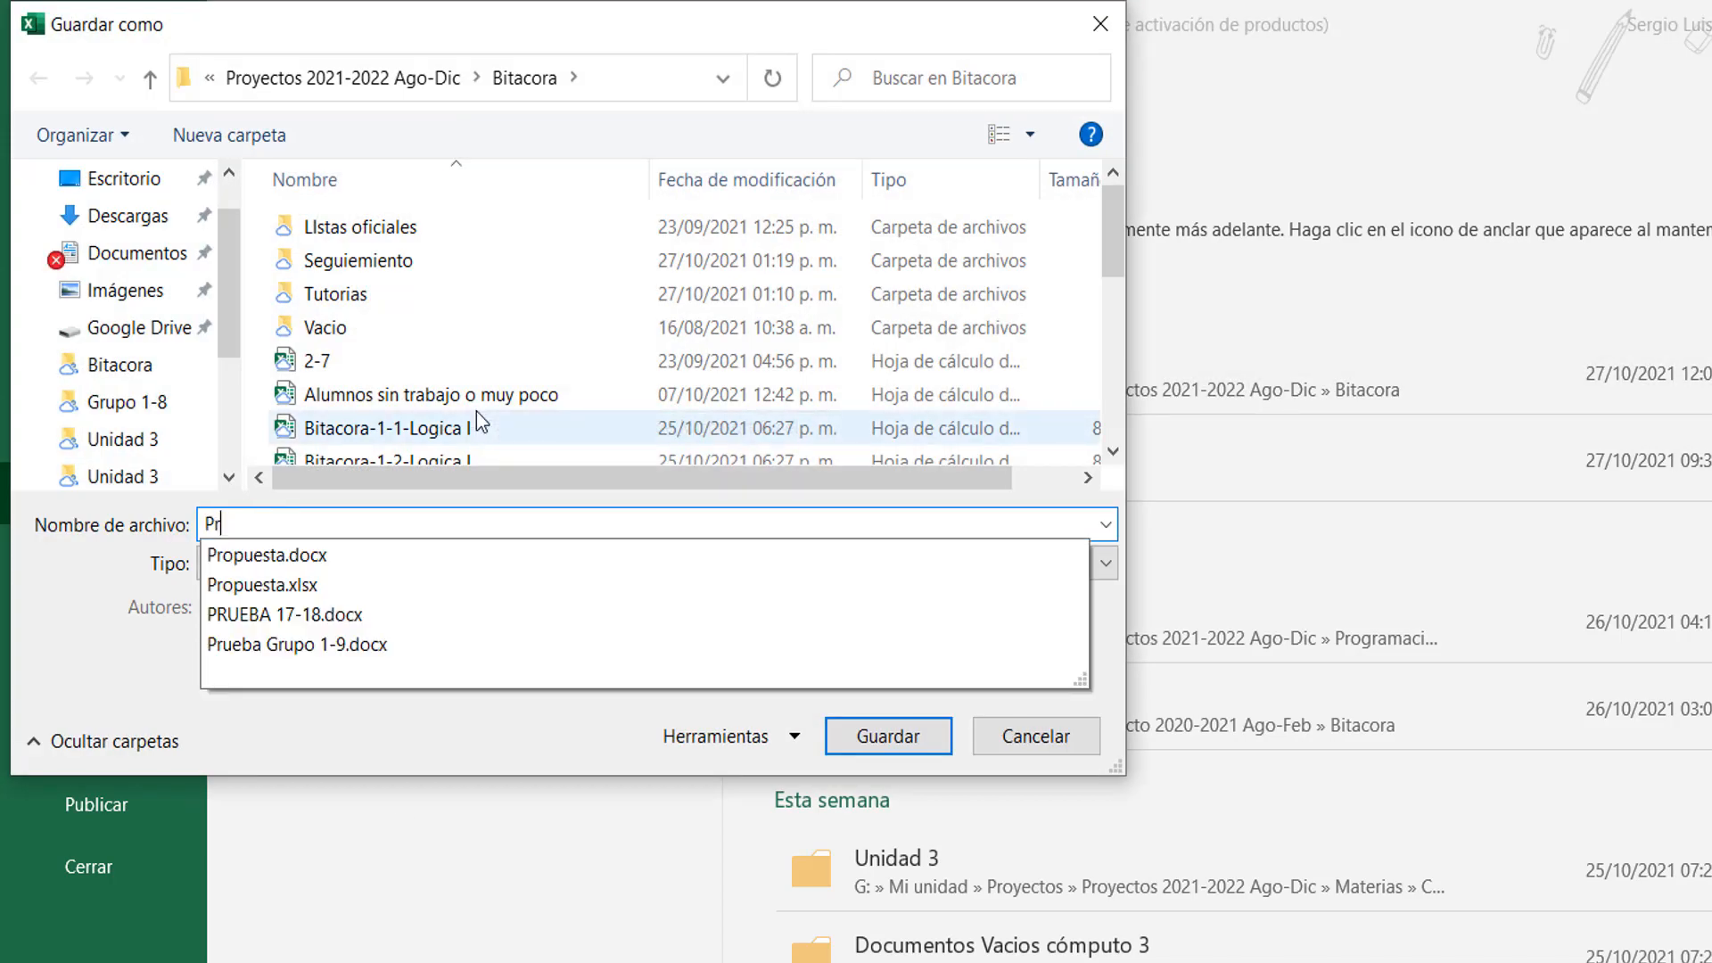
pyautogui.write('actica 1')
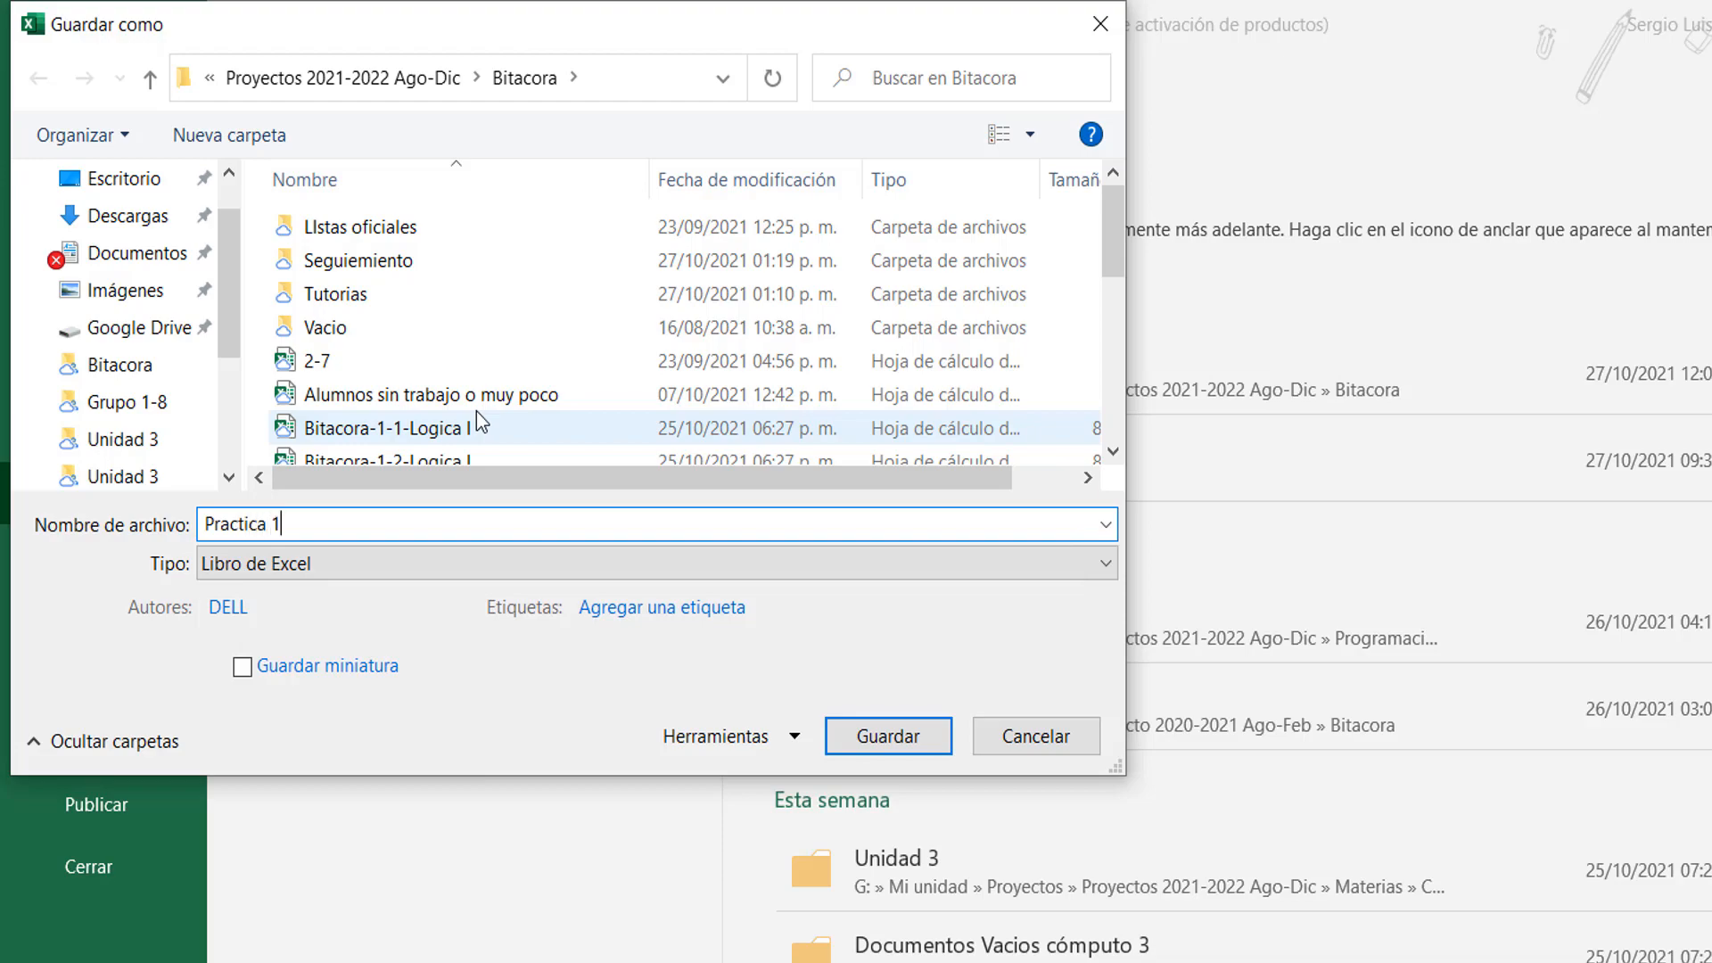
pyautogui.press('Return')
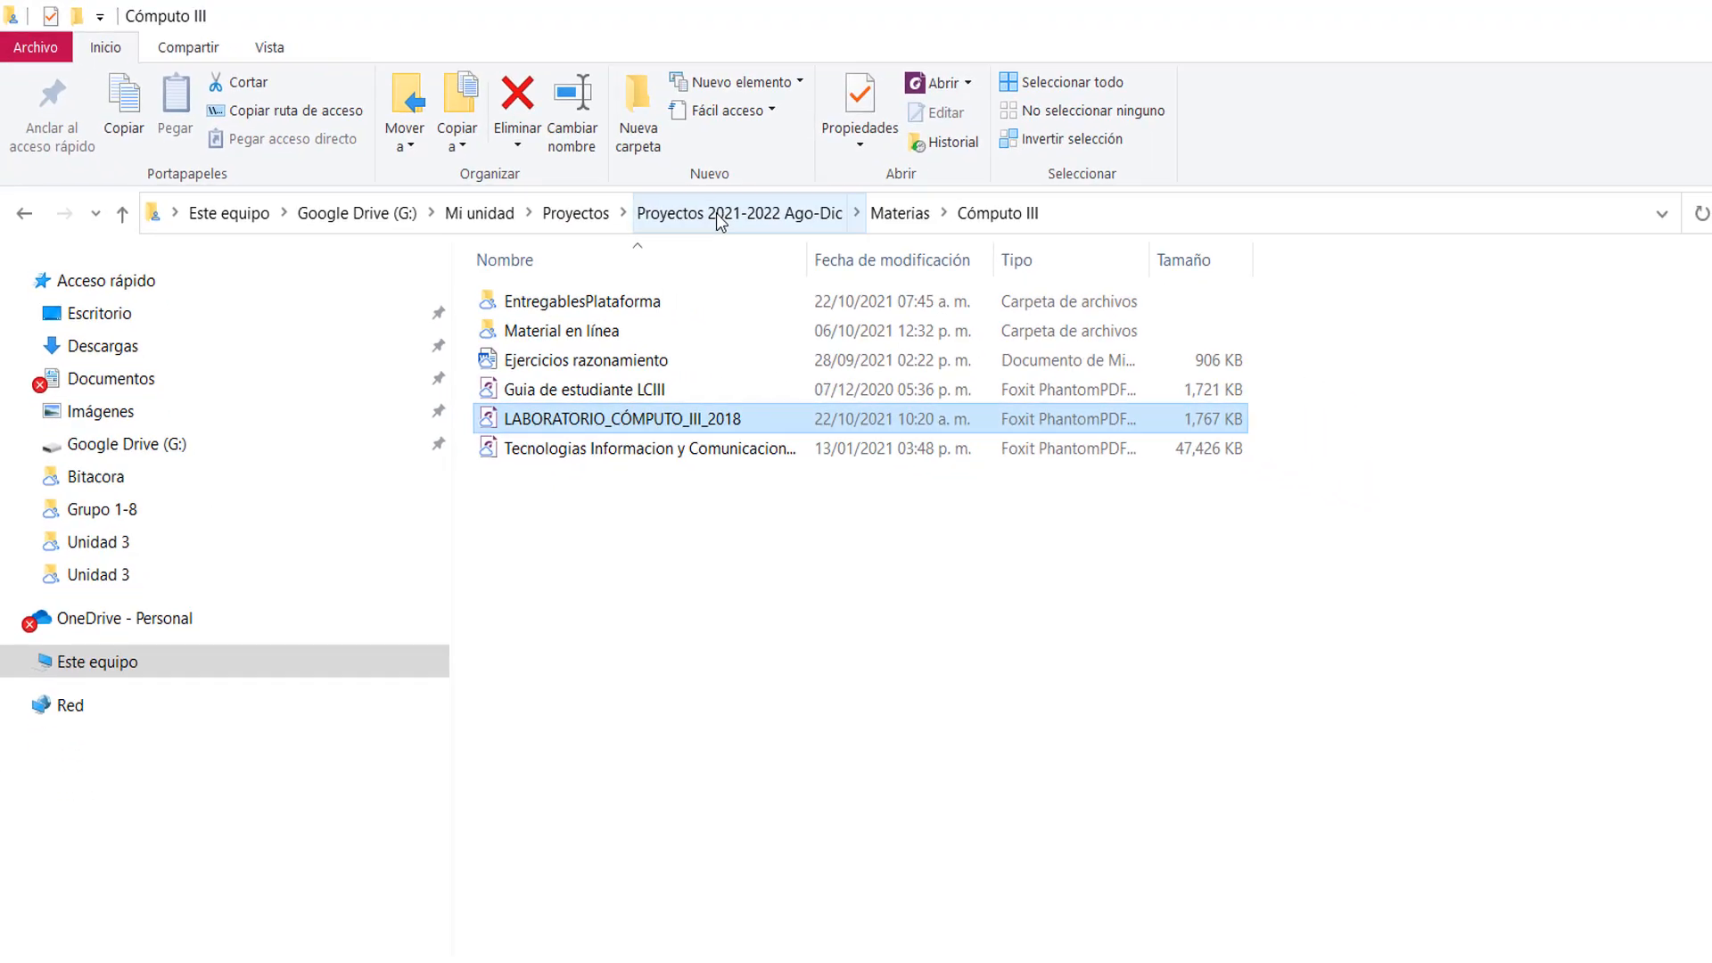
# Switch to File Explorer and find the Practica 1 file in the Bitacora folder of Proyectos 2021-2022 Ago-Dic.
pyautogui.click(619, 185)
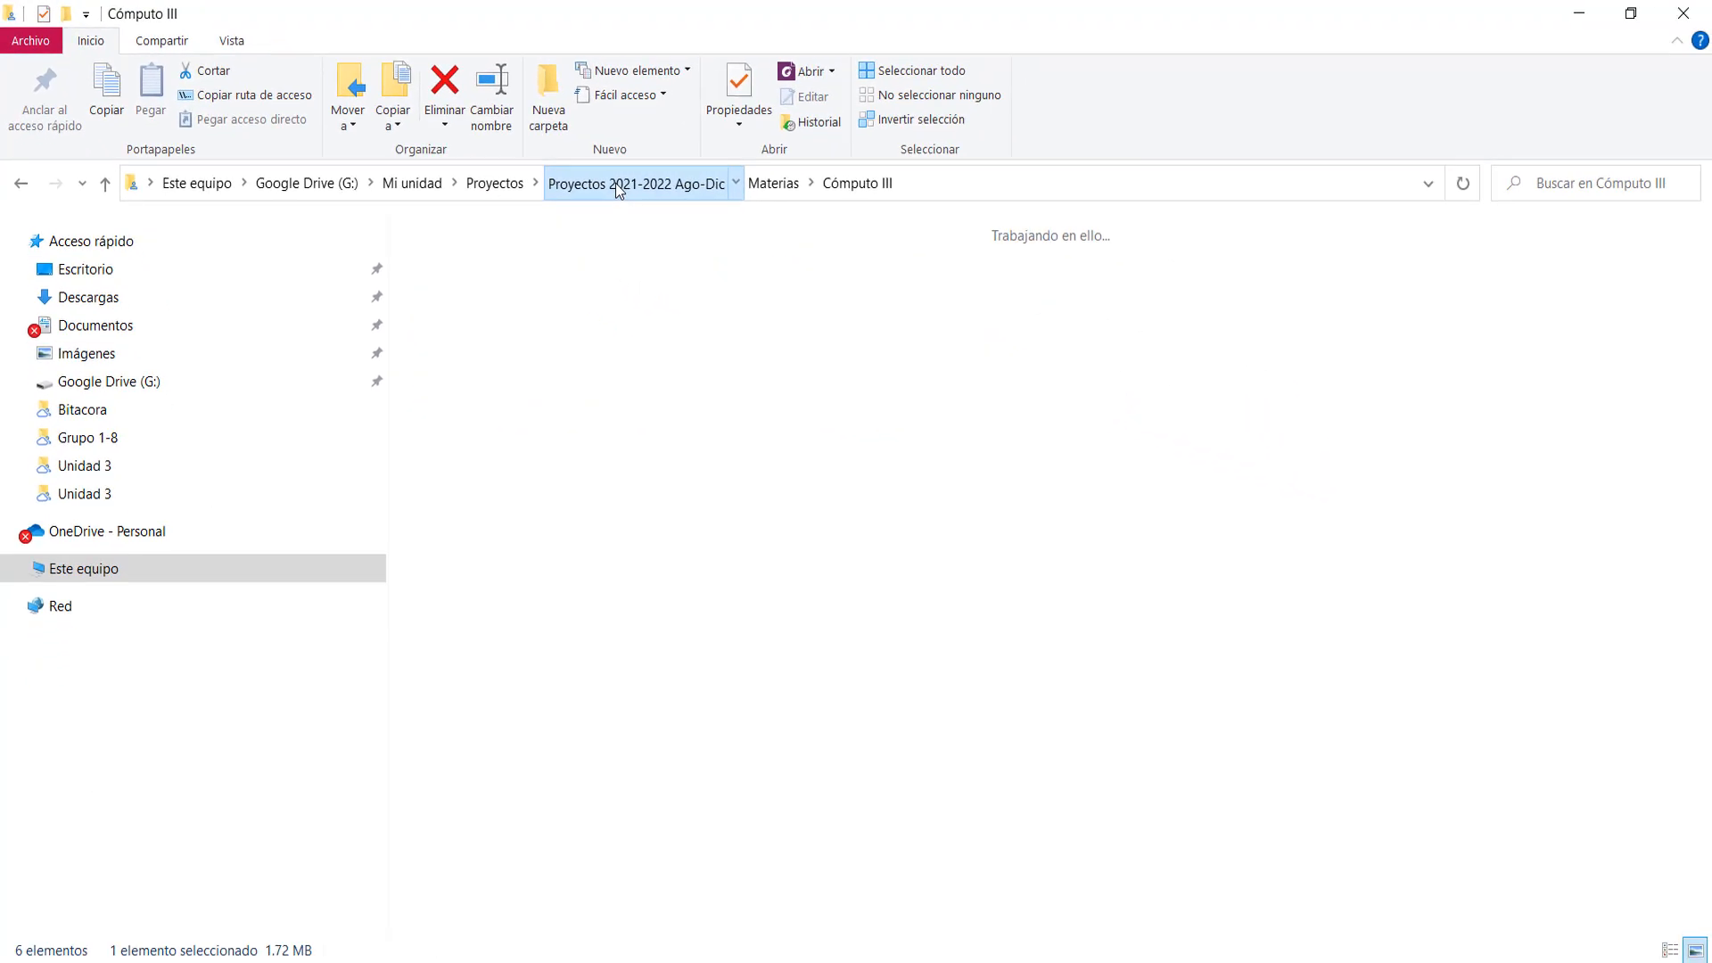
pyautogui.doubleClick(464, 296)
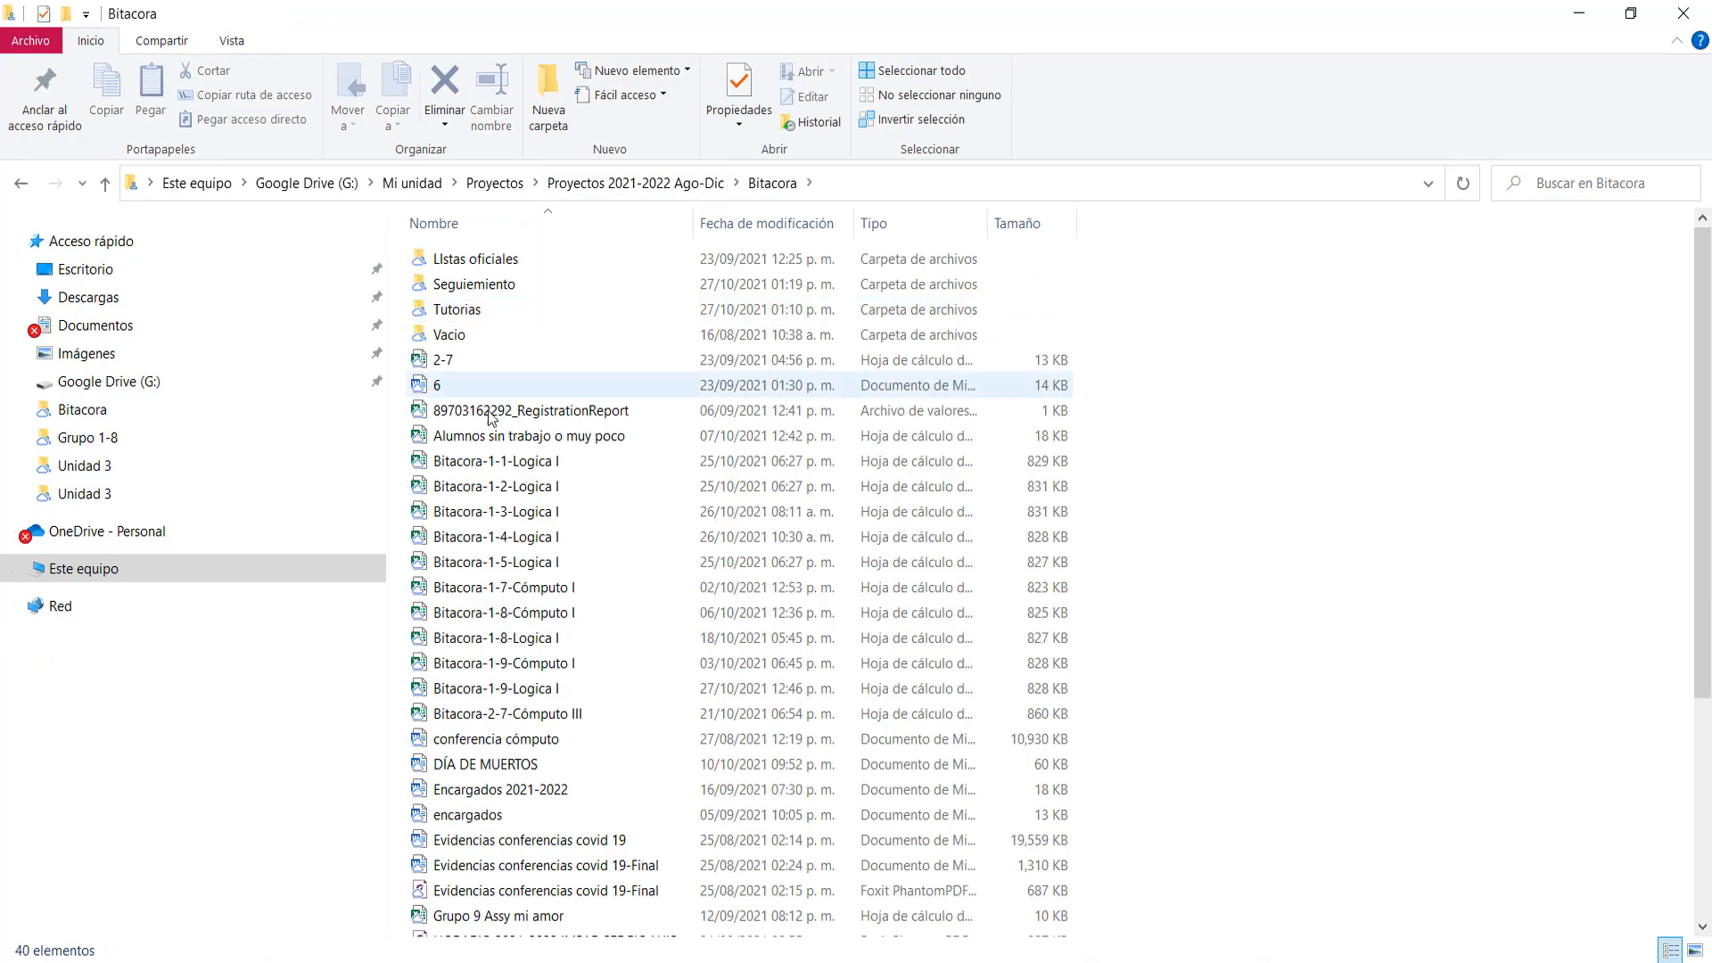
pyautogui.scroll(-4, 482, 615)
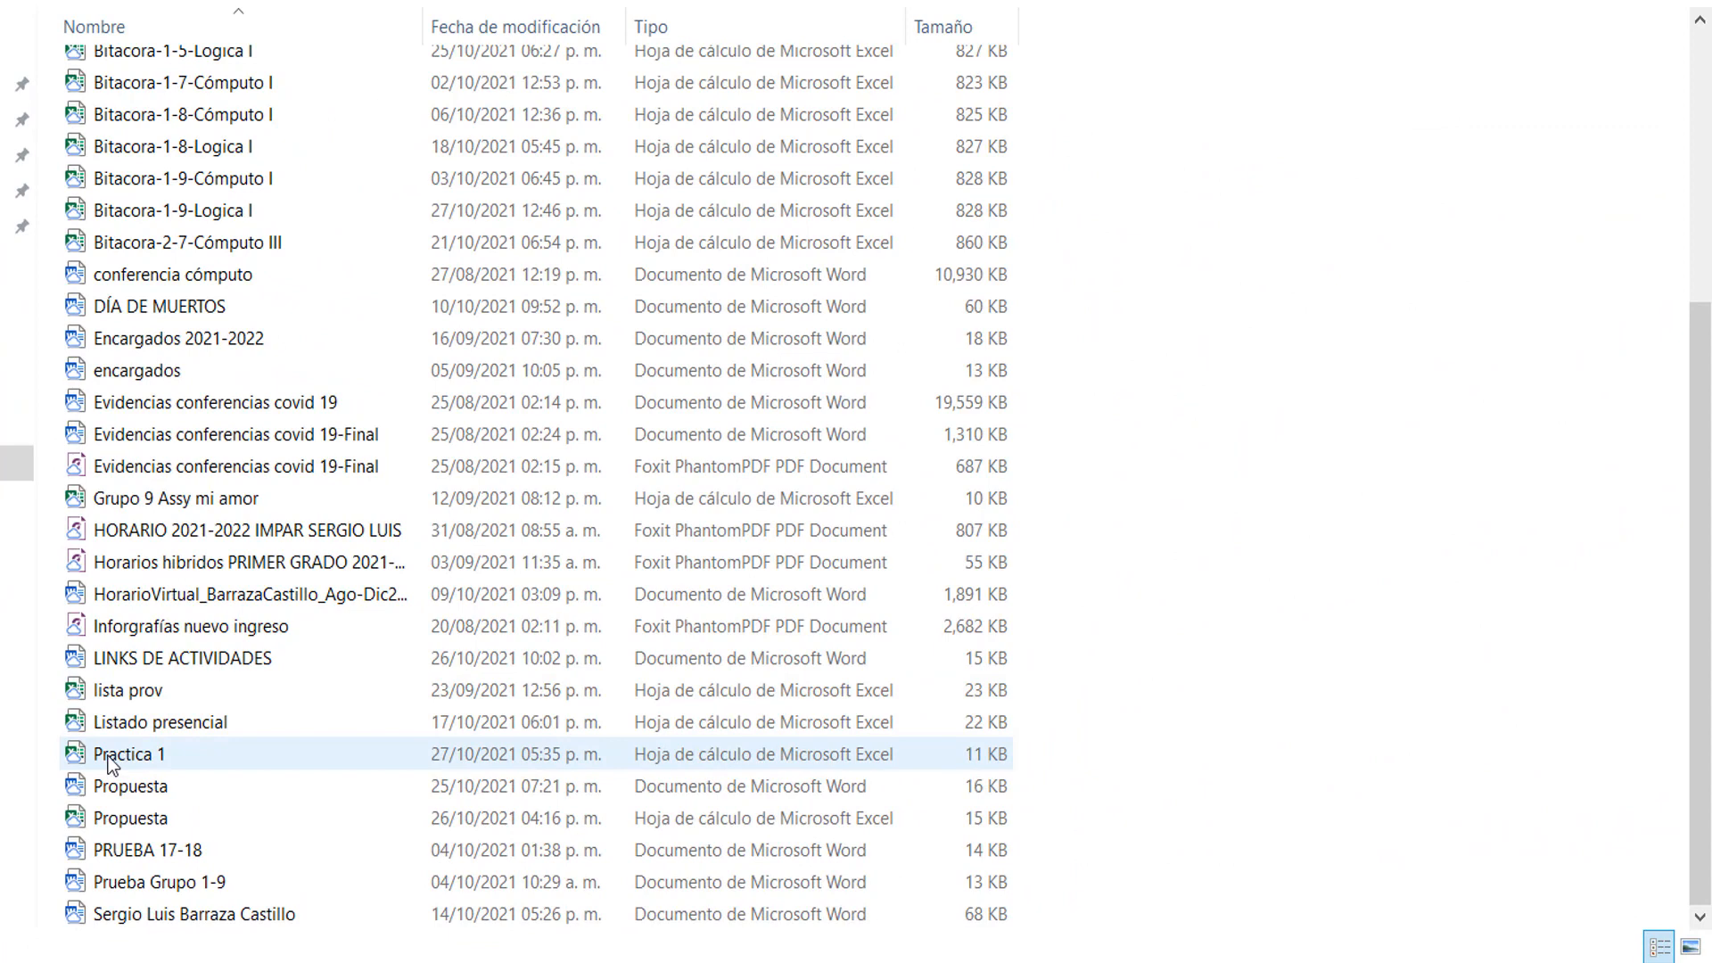
# Check the file extension in the properties of Practica 1, then open the workbook from its folder.
pyautogui.click(110, 761)
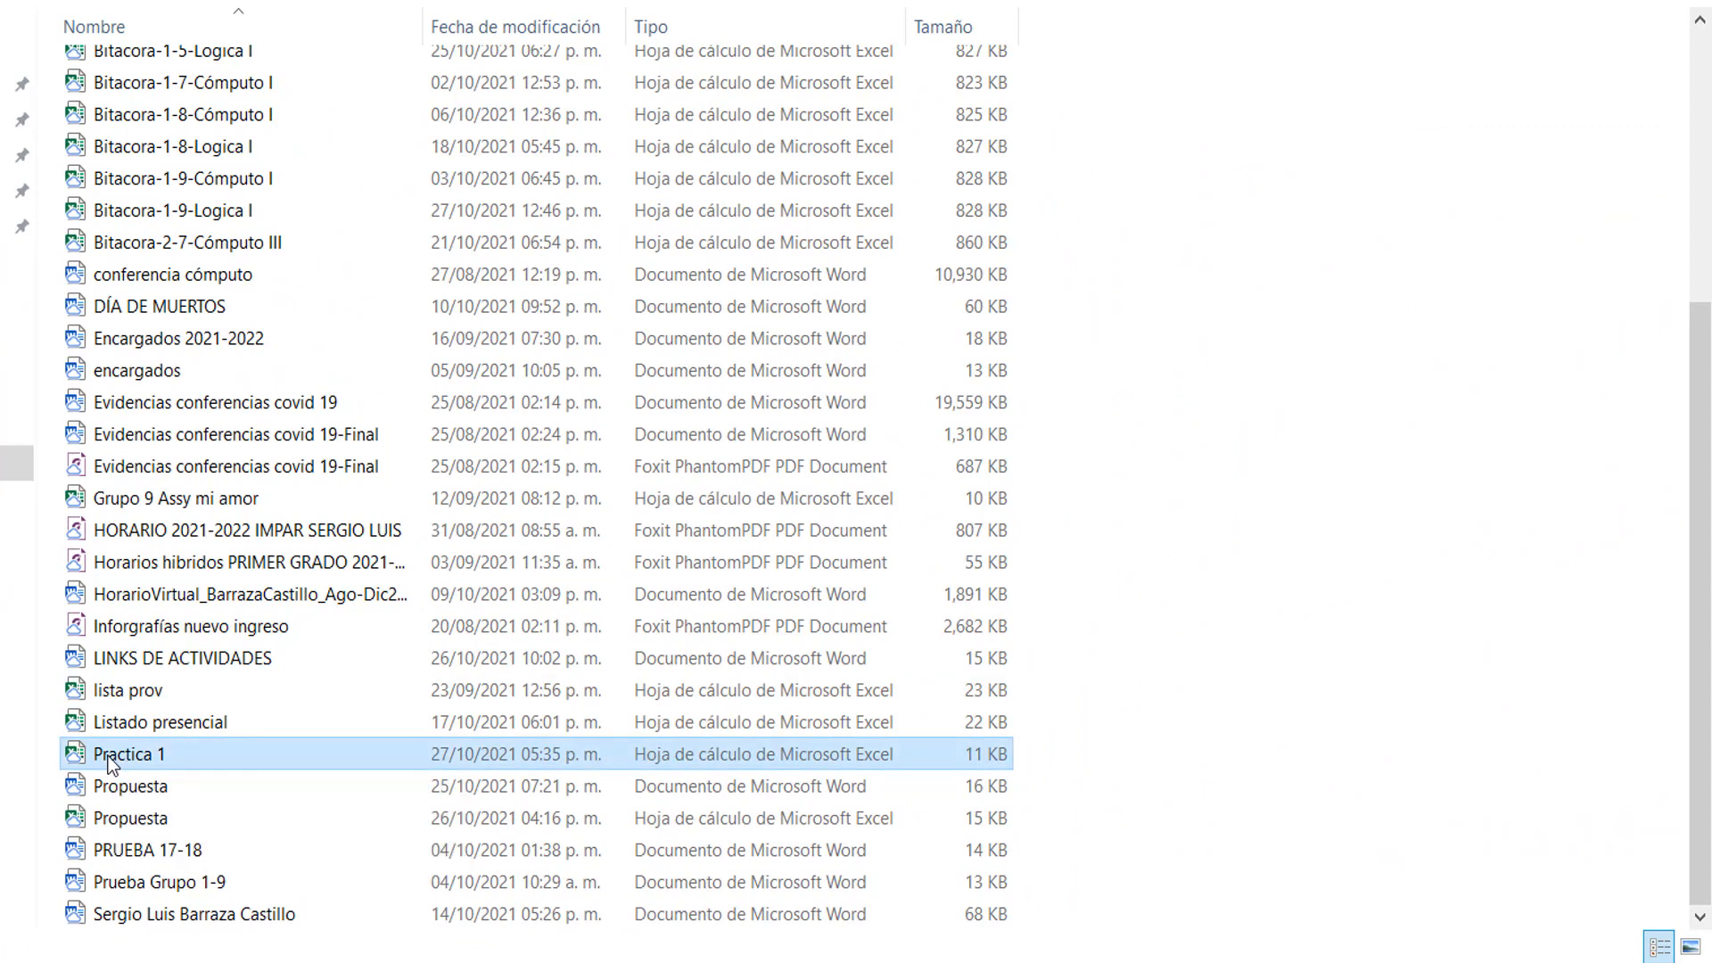
pyautogui.rightClick(108, 756)
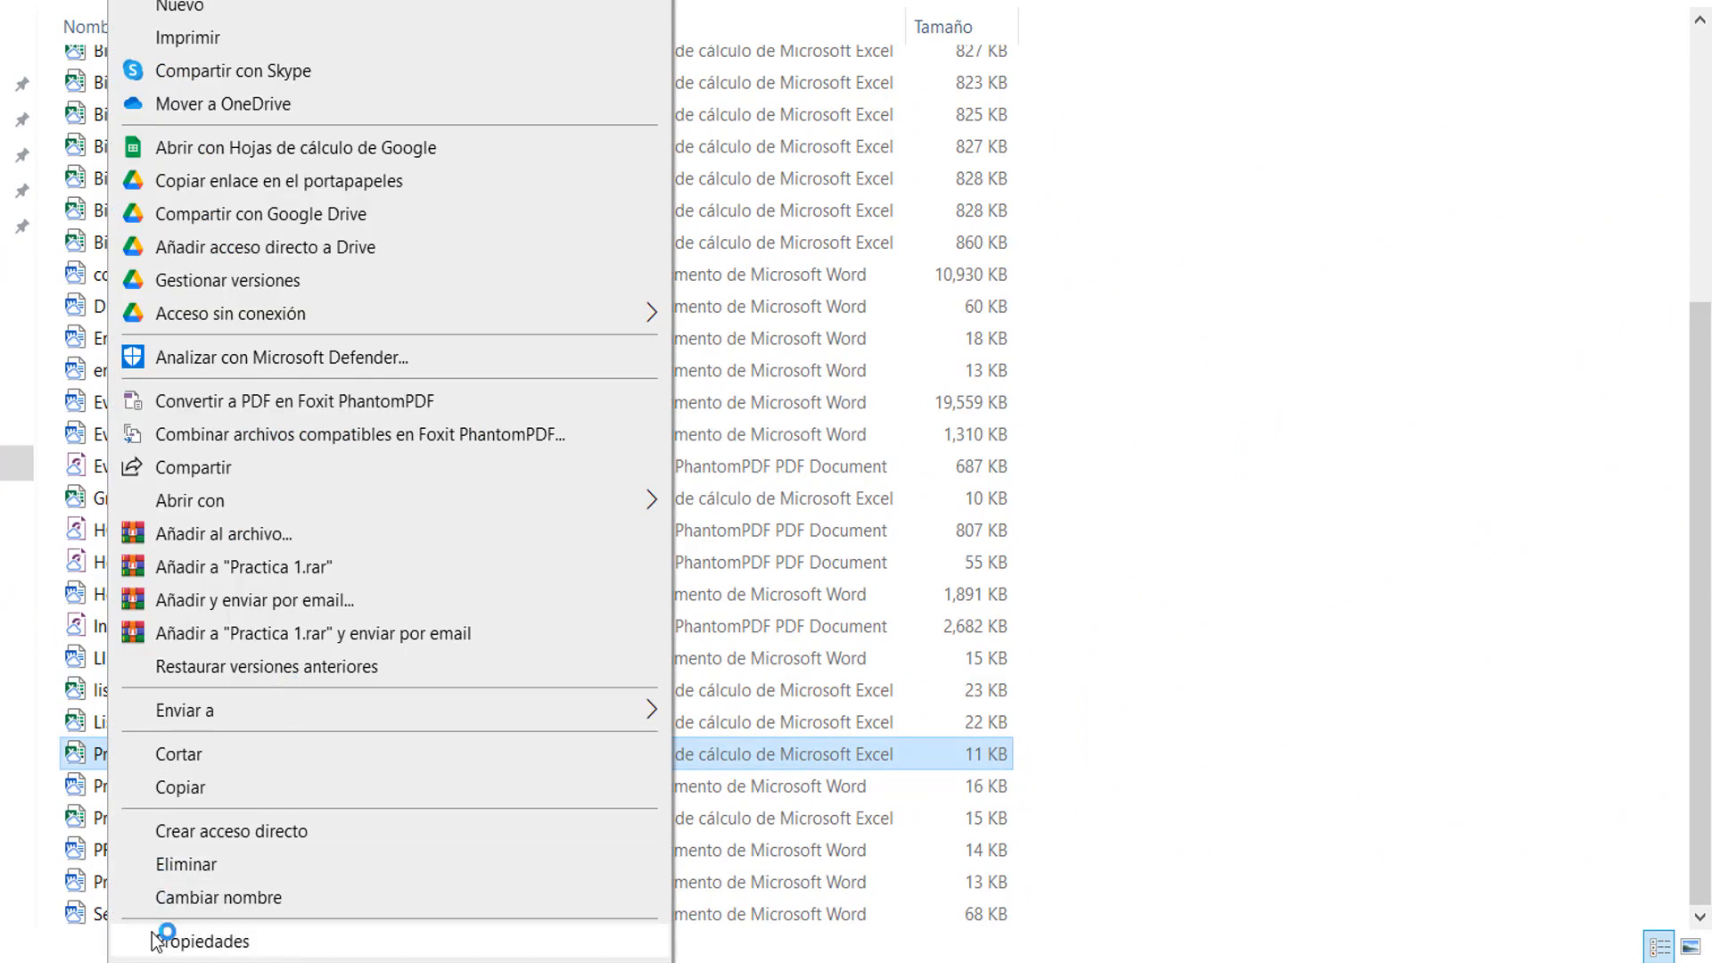
pyautogui.click(160, 940)
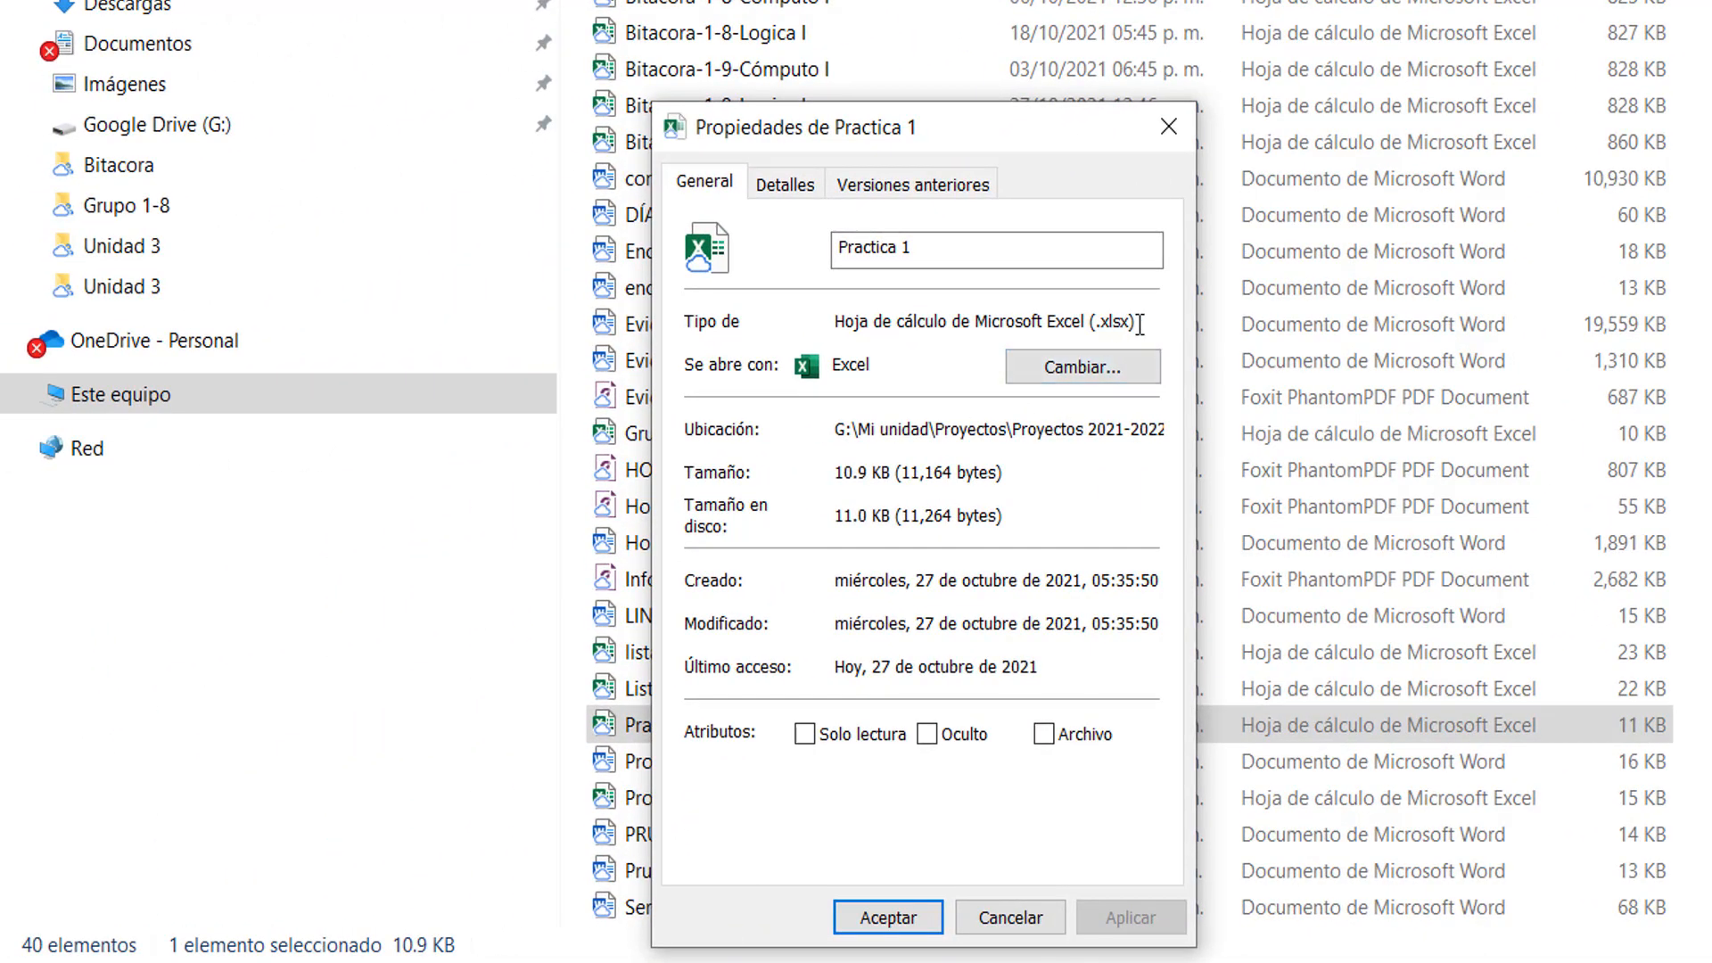
pyautogui.moveTo(1140, 324); pyautogui.dragTo(1096, 326)
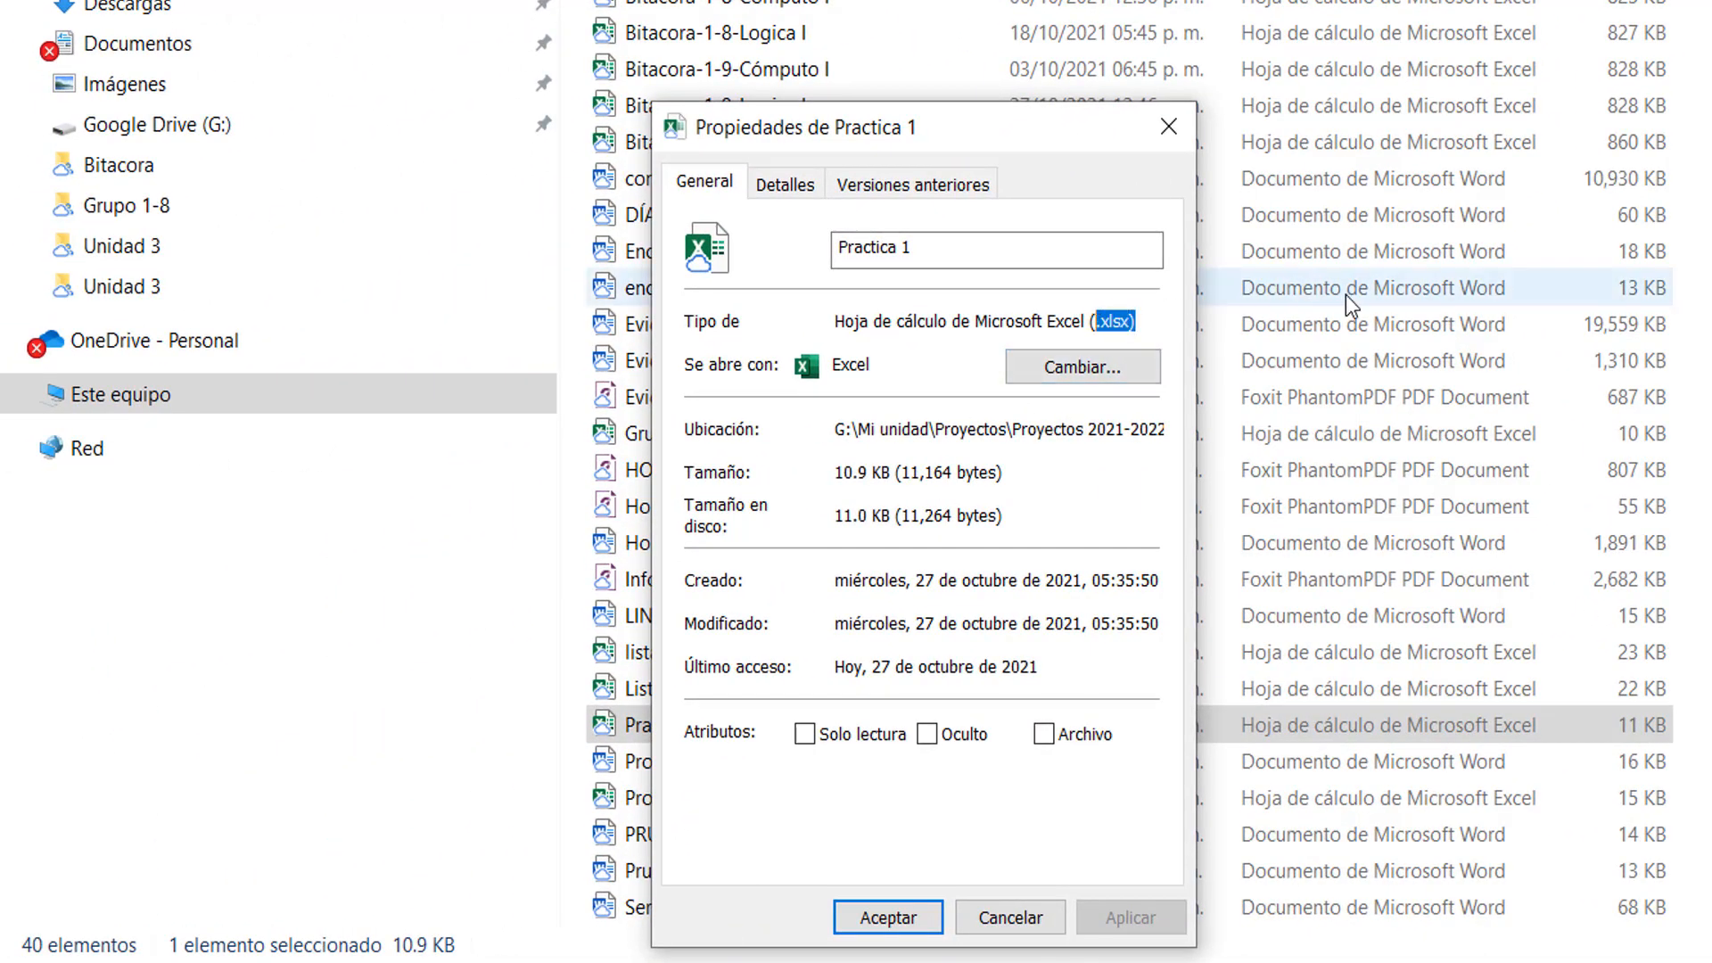
pyautogui.click(1159, 131)
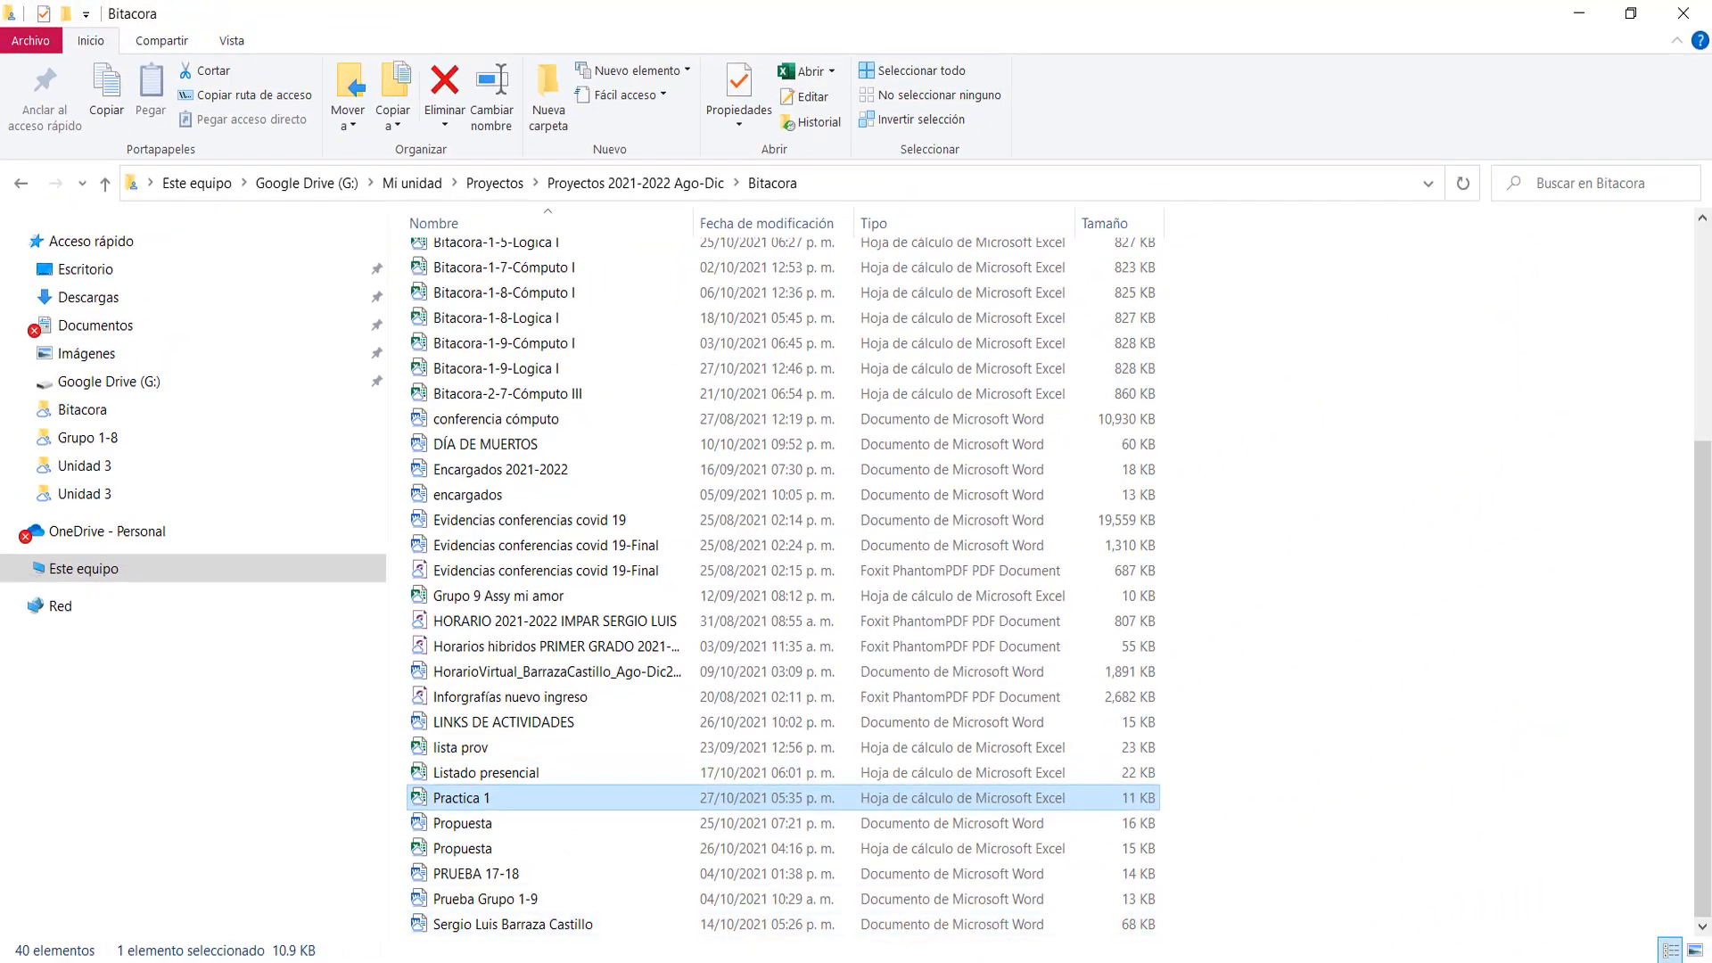
pyautogui.doubleClick(499, 797)
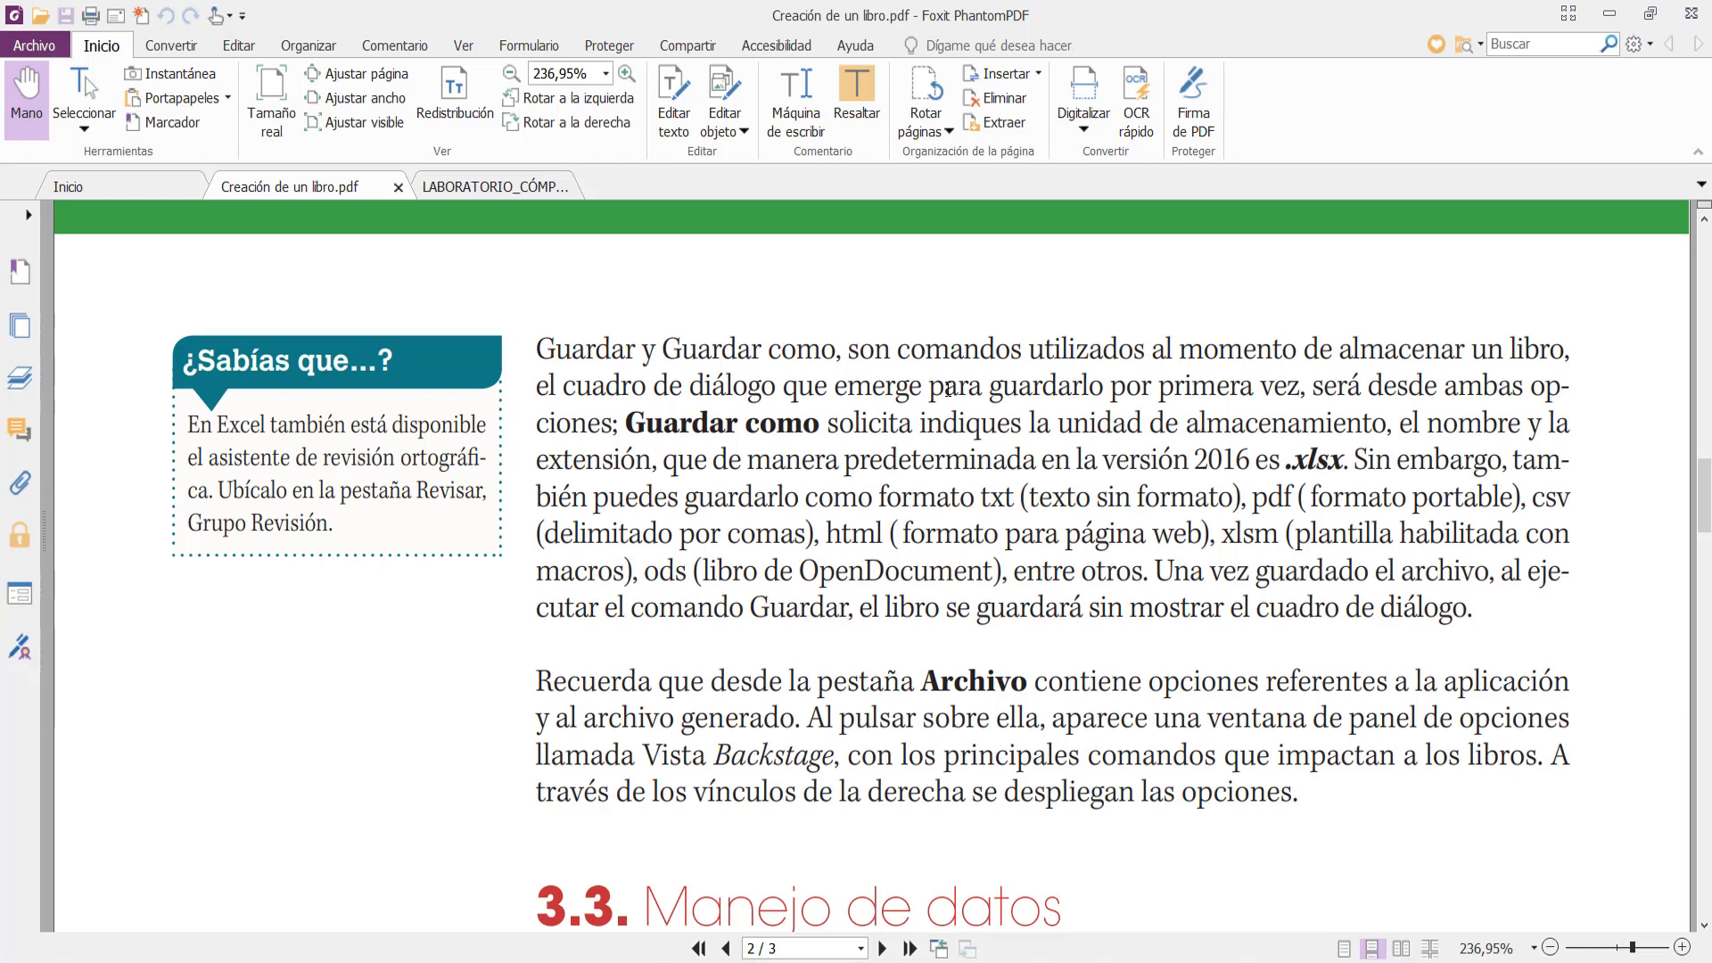
# Switch to Creación de un libro.pdf in Foxit PhantomPDF and read from the save formats to the data type examples in Figura 3.7.
pyautogui.click(98, 86)
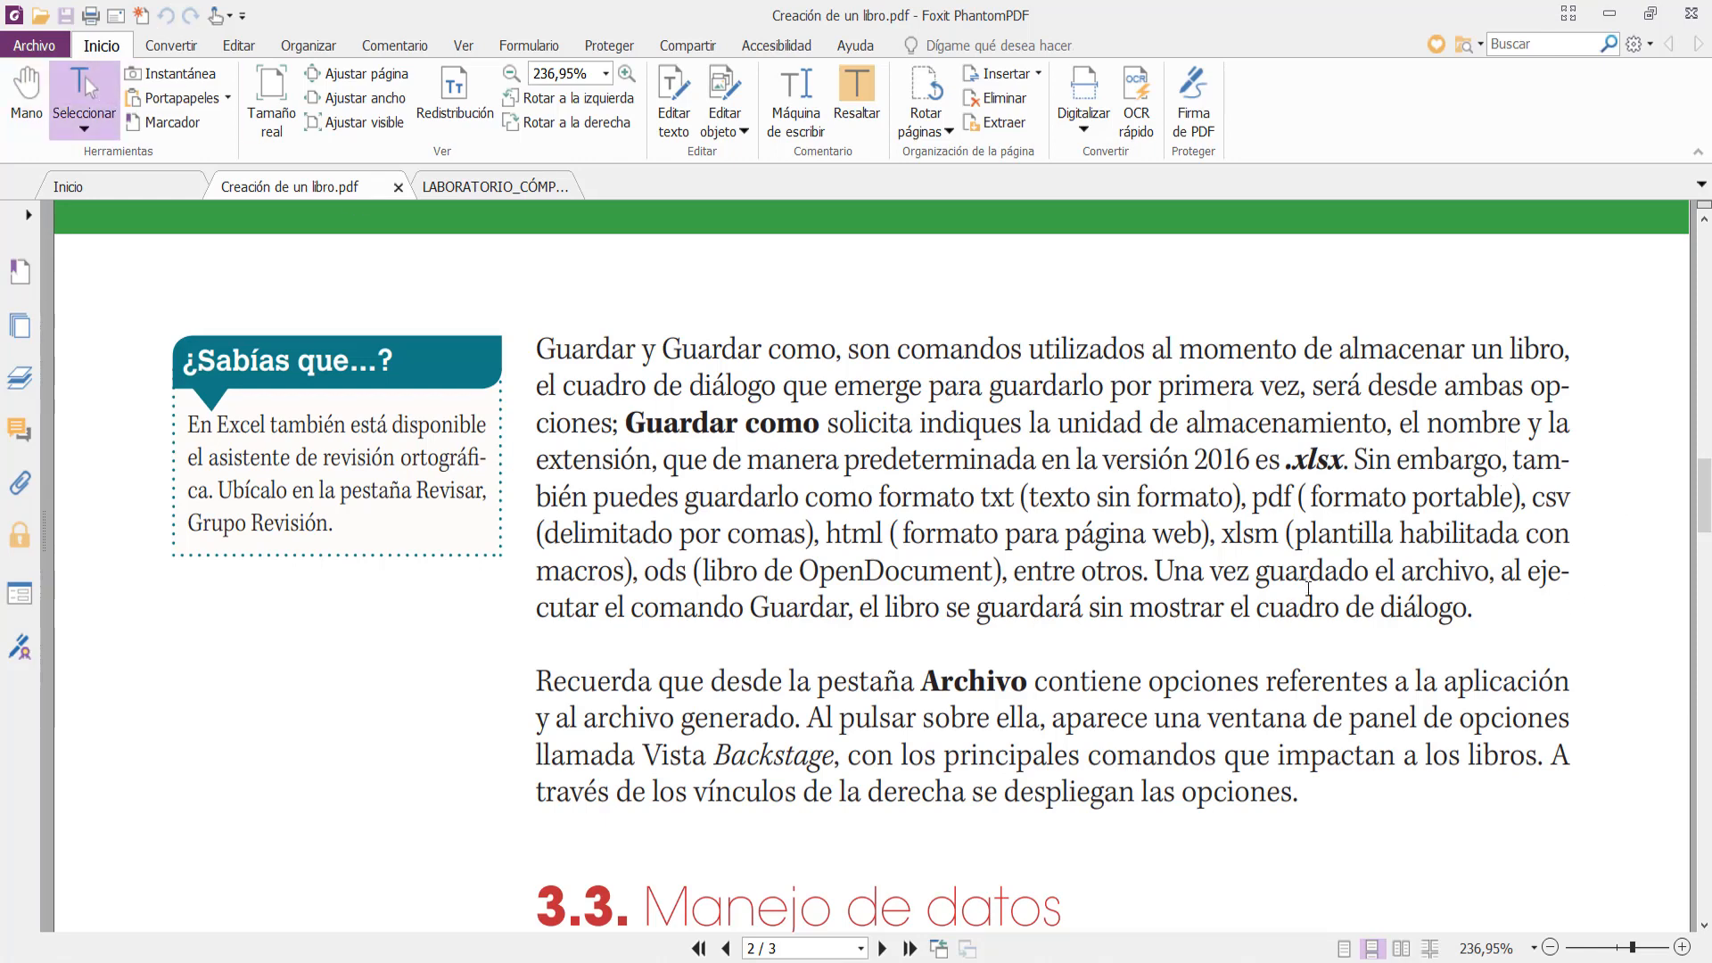
pyautogui.moveTo(1290, 466); pyautogui.dragTo(1342, 464)
pyautogui.click(1157, 570)
pyautogui.scroll(-6, 925, 584)
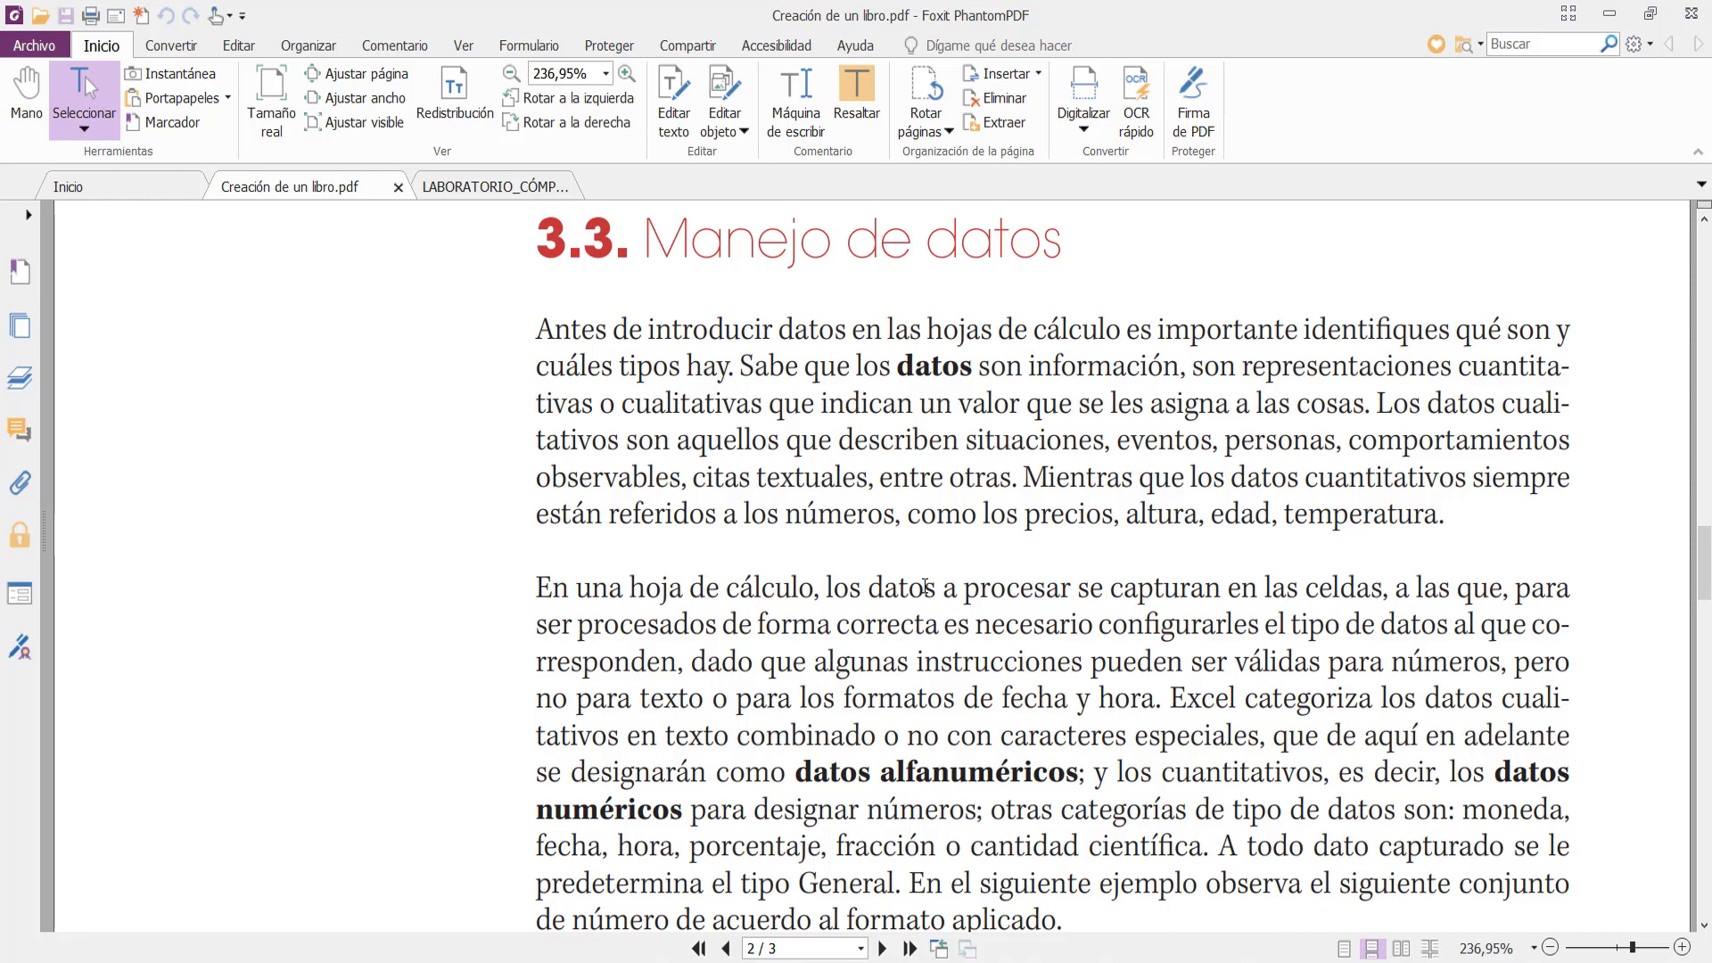
pyautogui.scroll(-5, 988, 574)
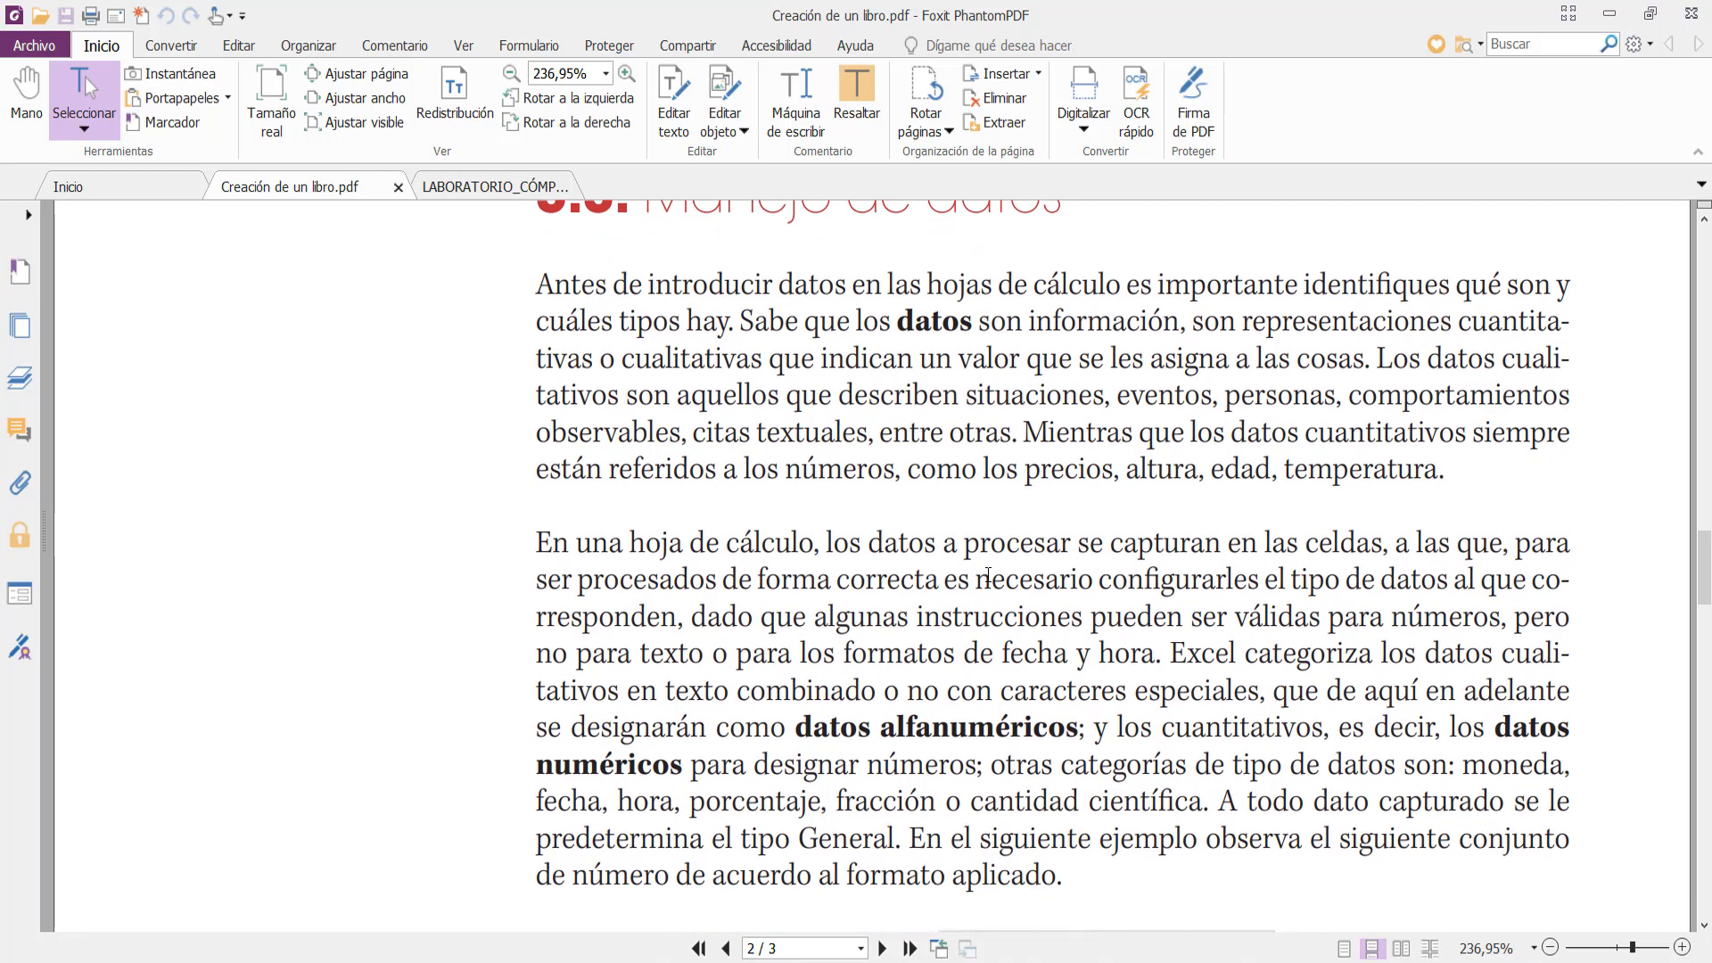
pyautogui.scroll(-4, 988, 575)
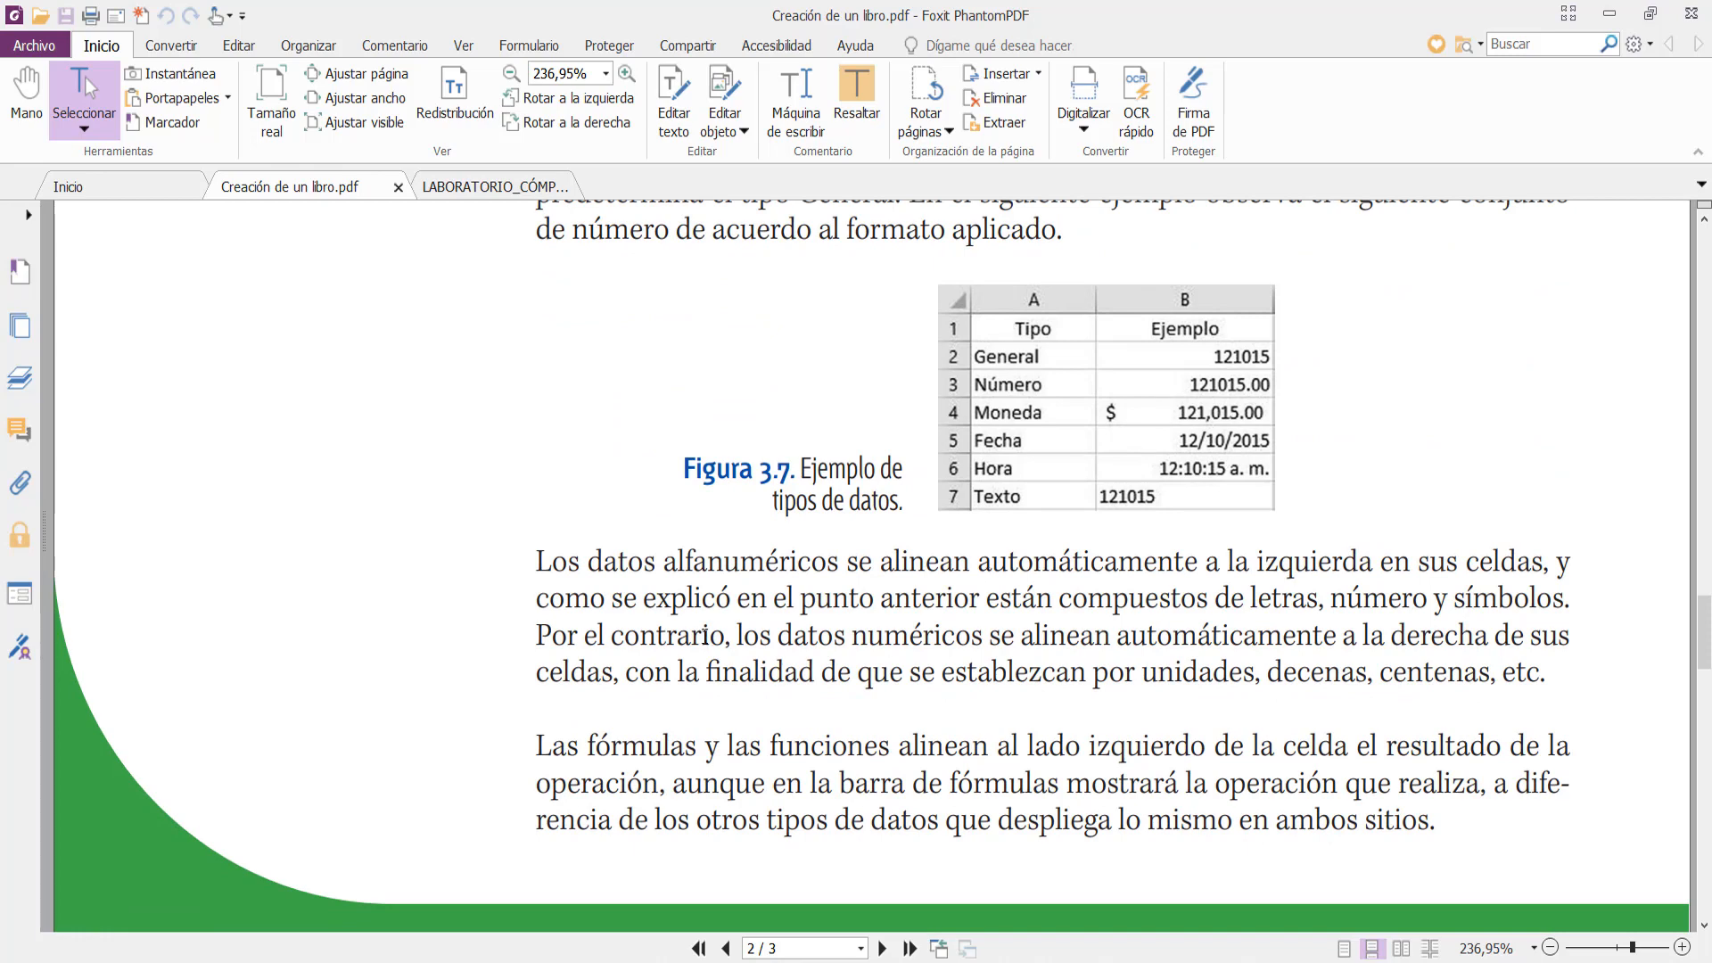
# Switch to the Practica 1 workbook in Excel and widen columns C and D on Hoja1.
pyautogui.moveTo(963, 954)
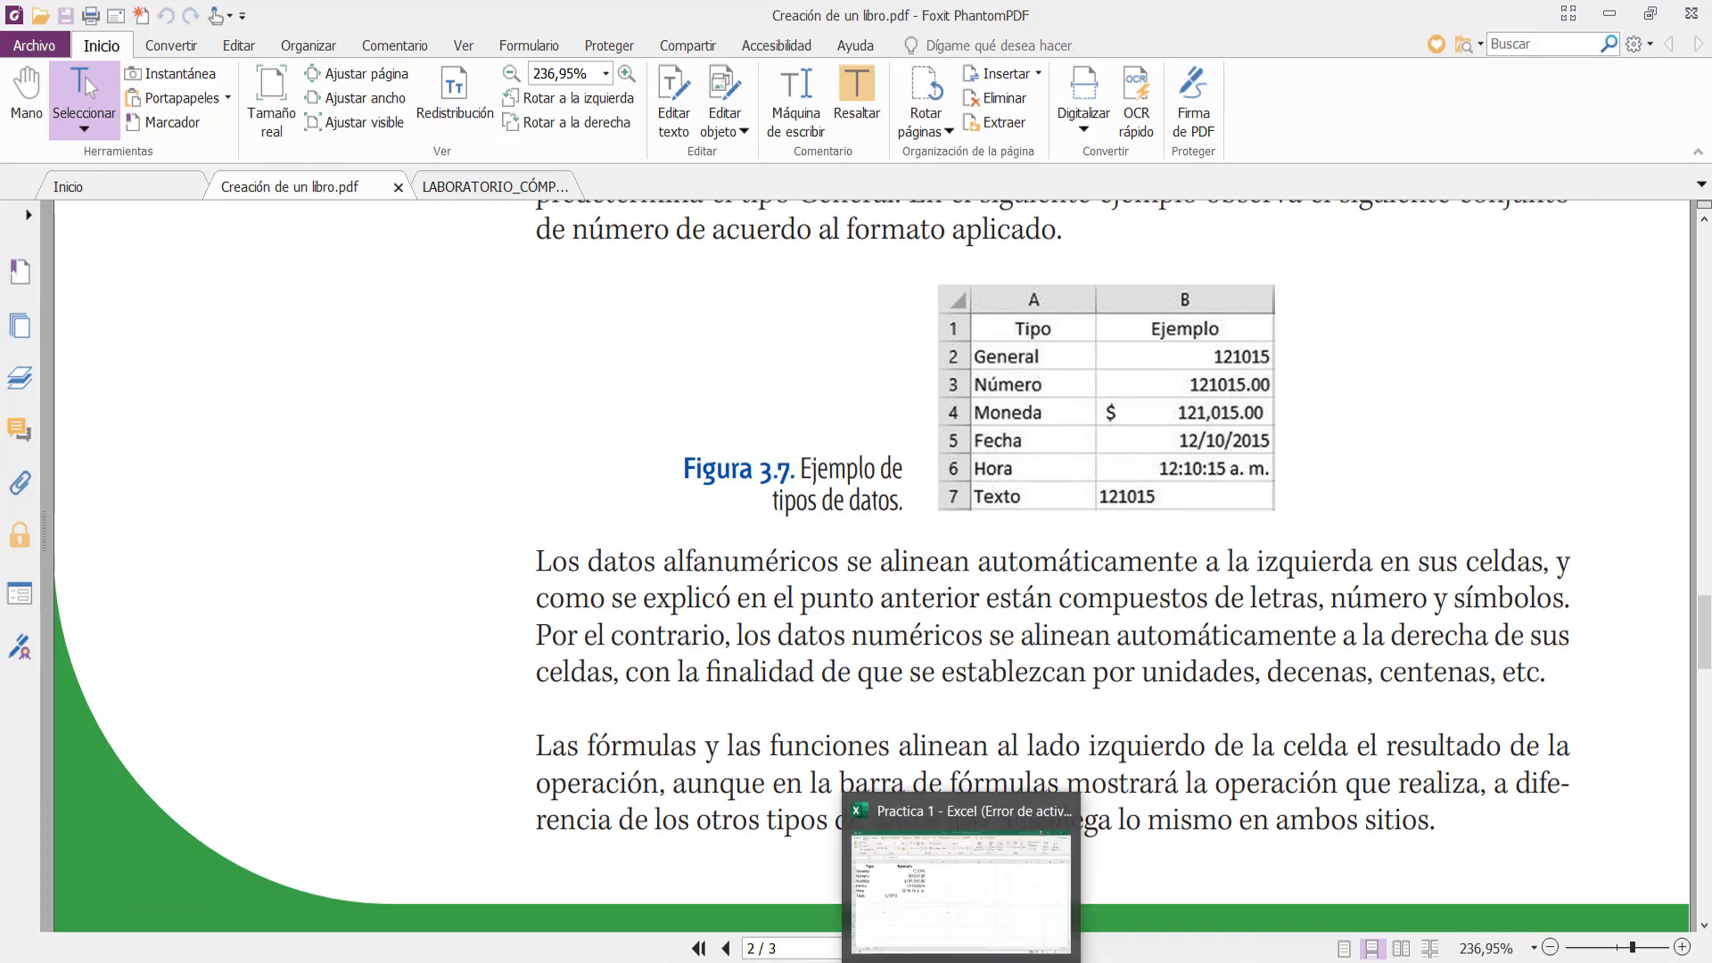
pyautogui.click(1000, 918)
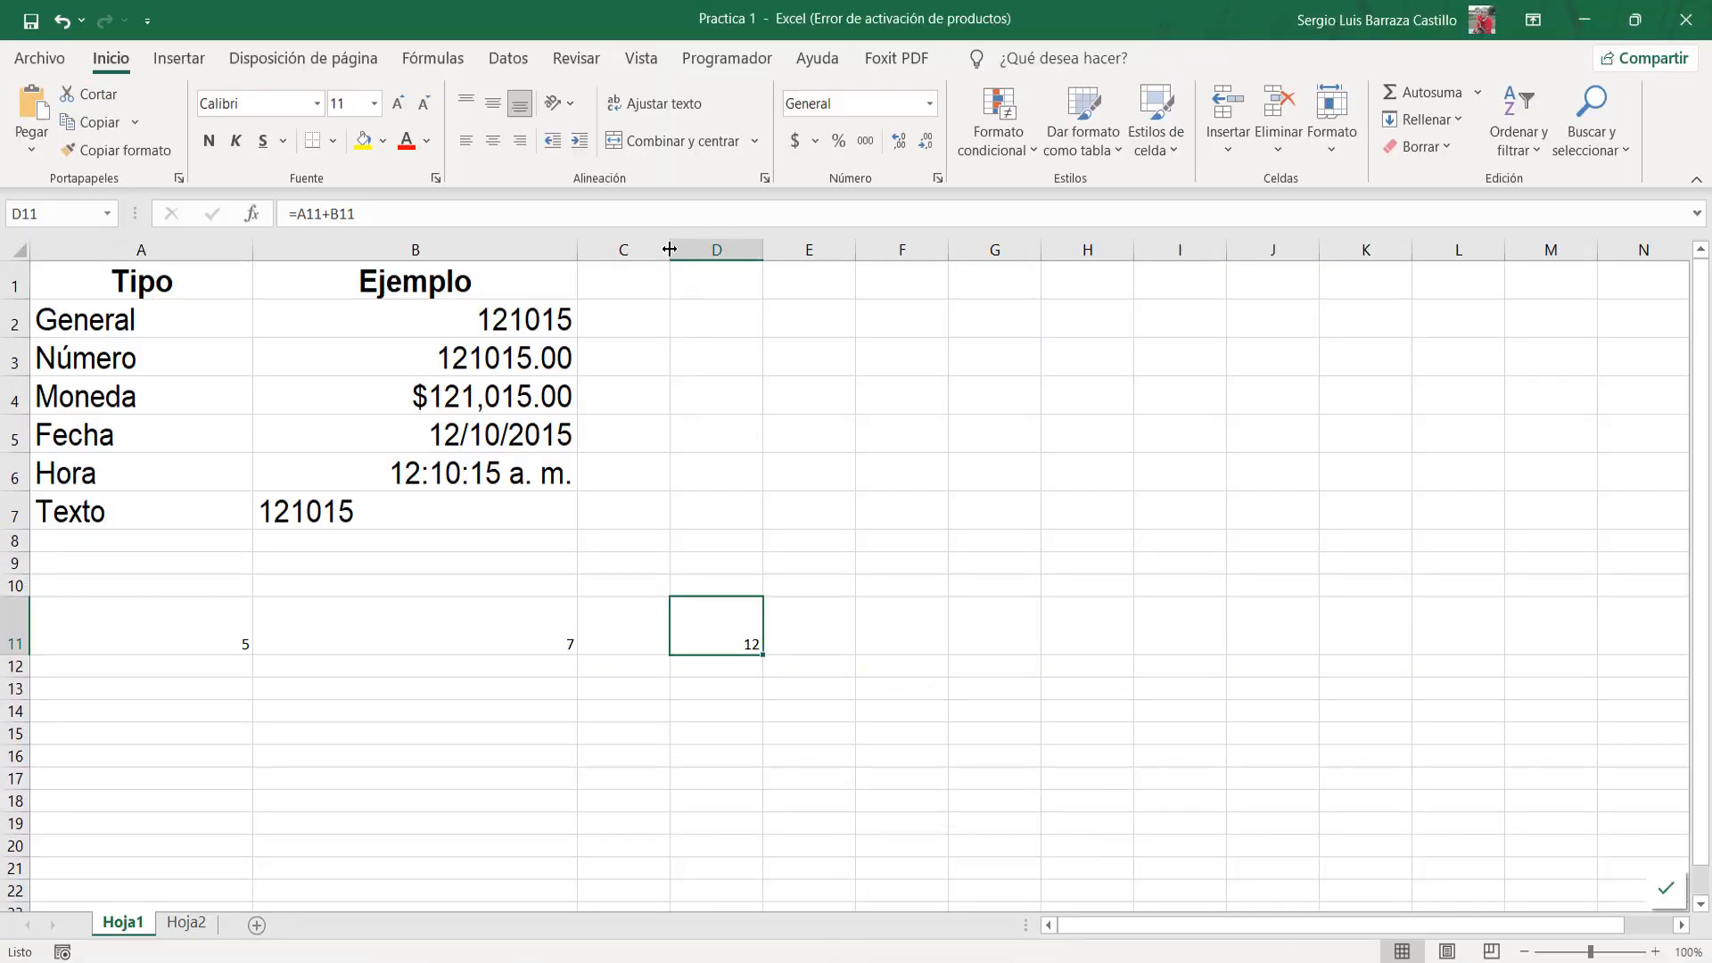
pyautogui.moveTo(669, 250); pyautogui.dragTo(834, 258)
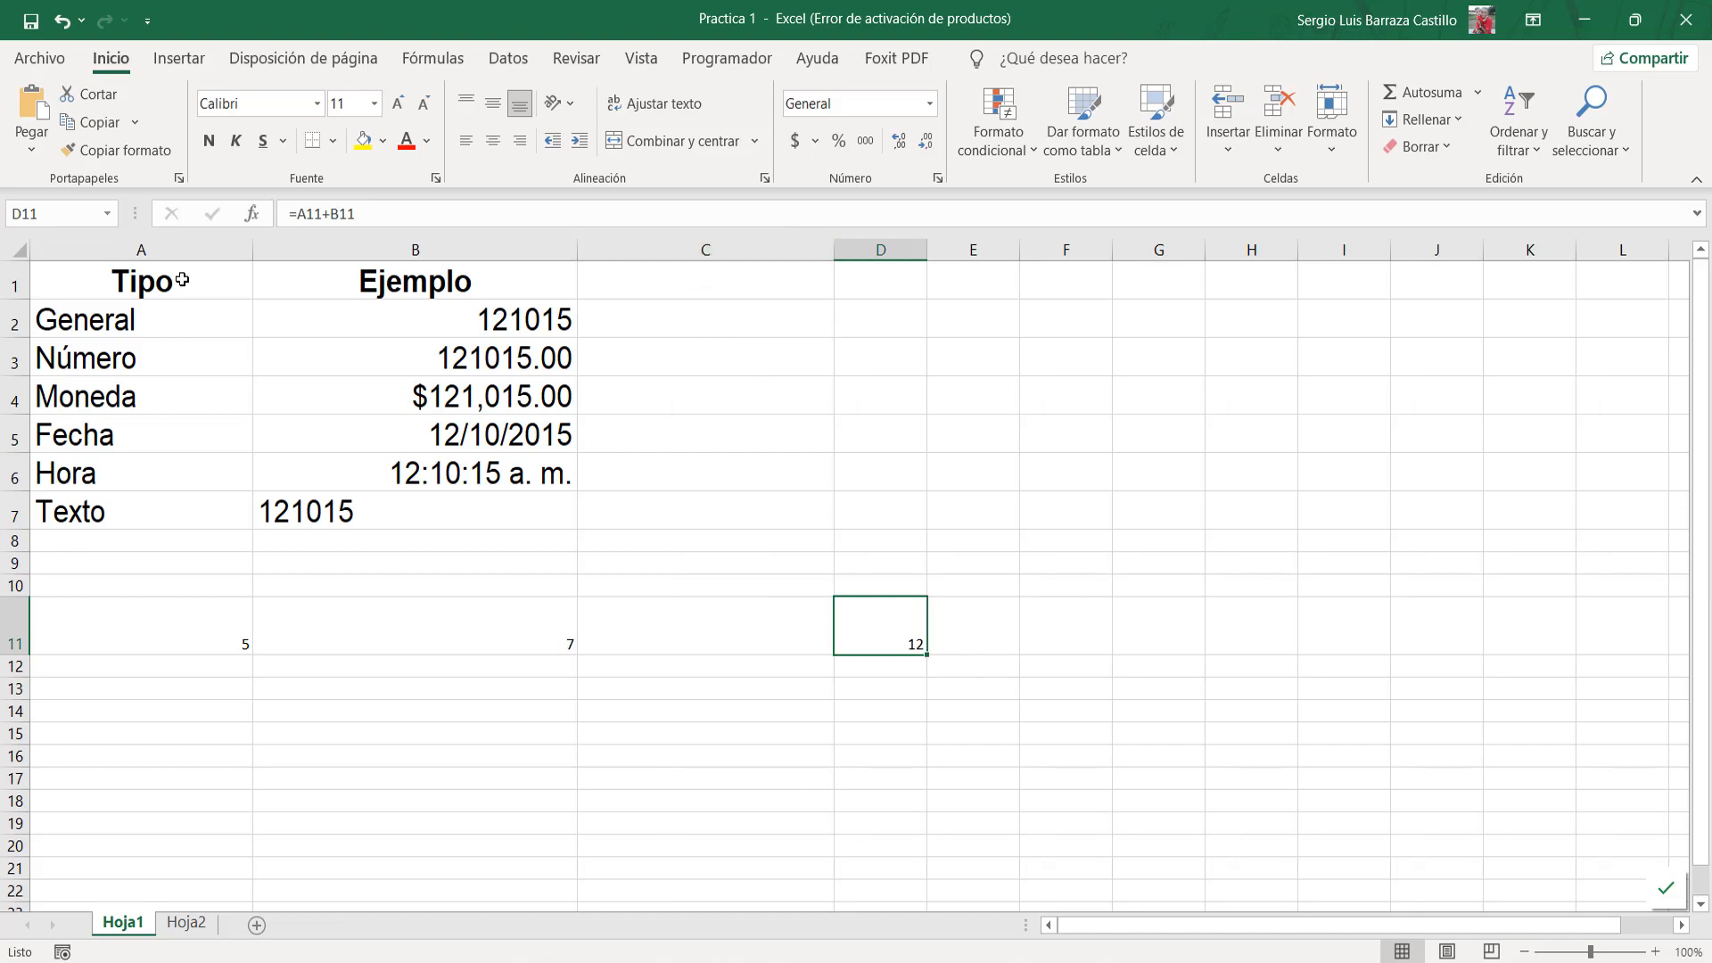
pyautogui.moveTo(71, 323); pyautogui.dragTo(360, 482)
pyautogui.click(340, 569)
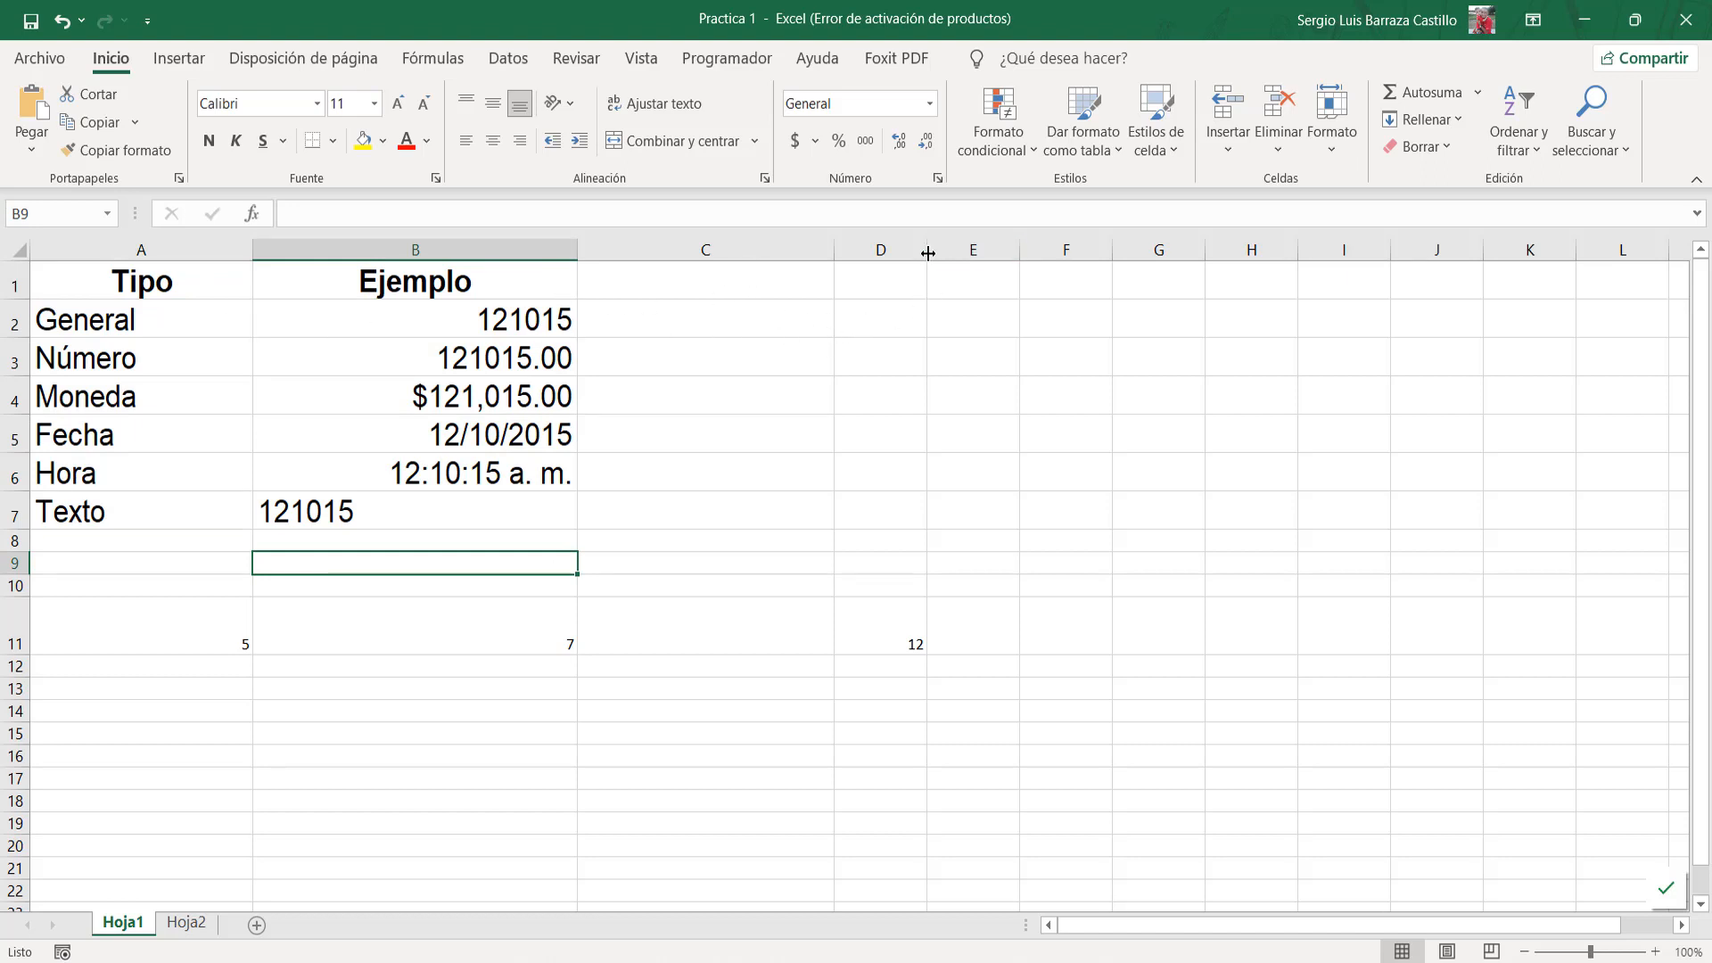
pyautogui.moveTo(928, 254); pyautogui.dragTo(1084, 267)
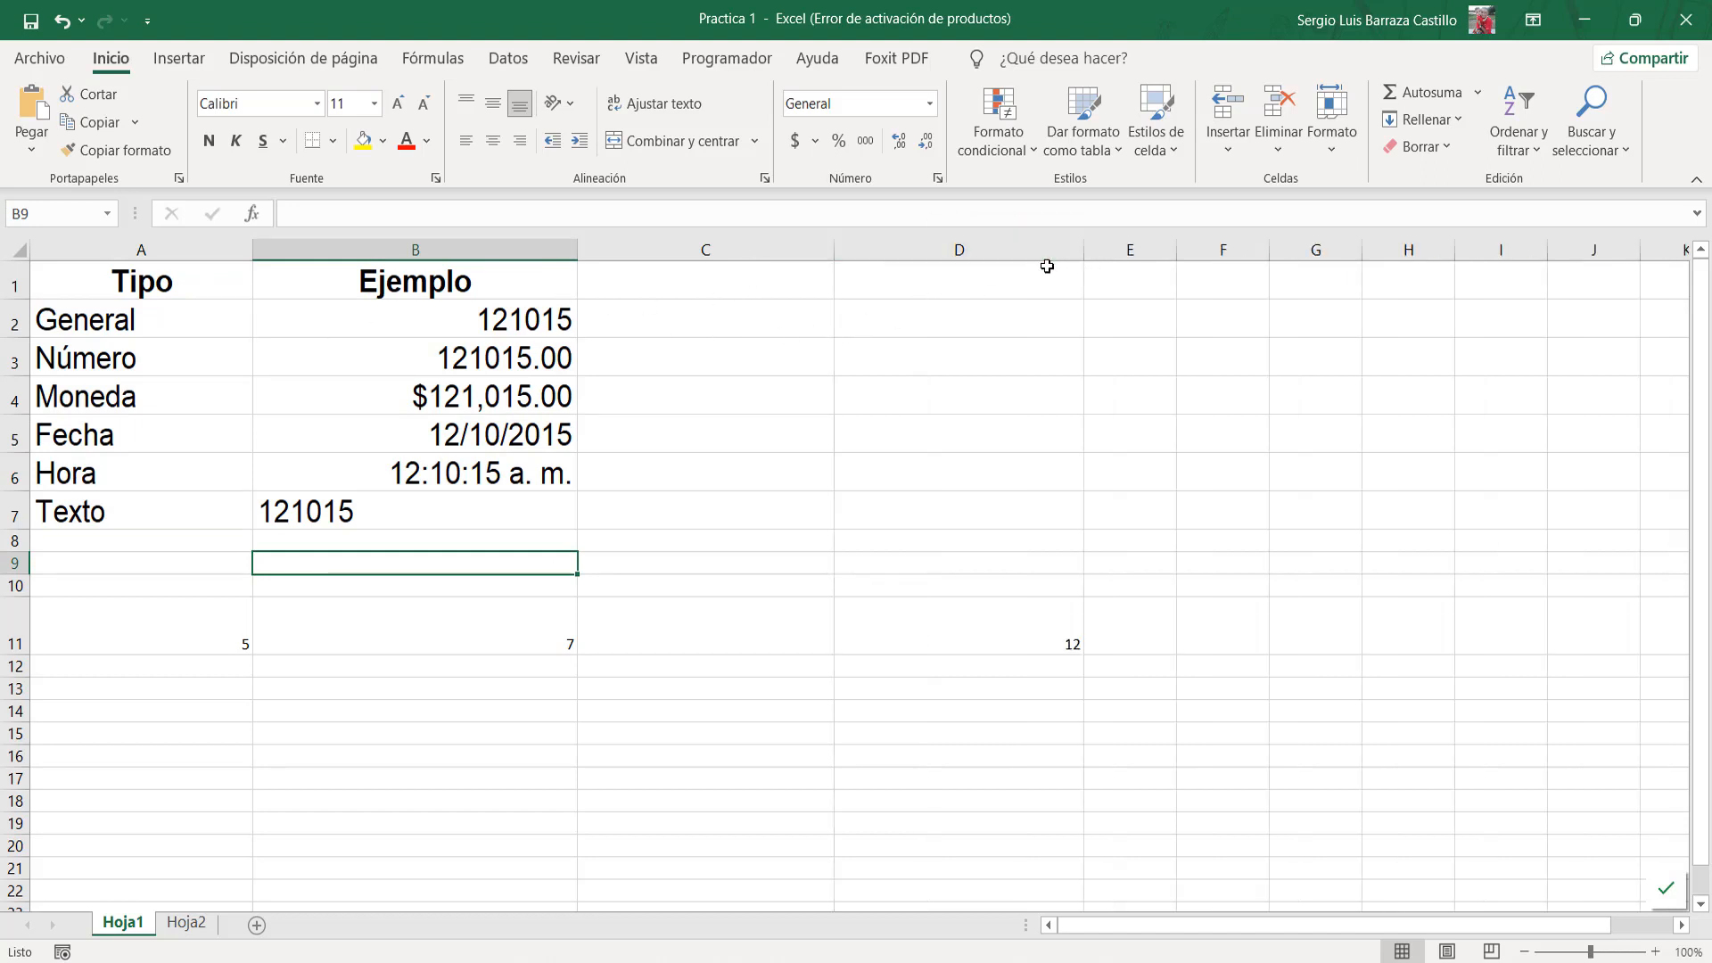
# Enter the number 121015 in cell D1.
pyautogui.click(953, 279)
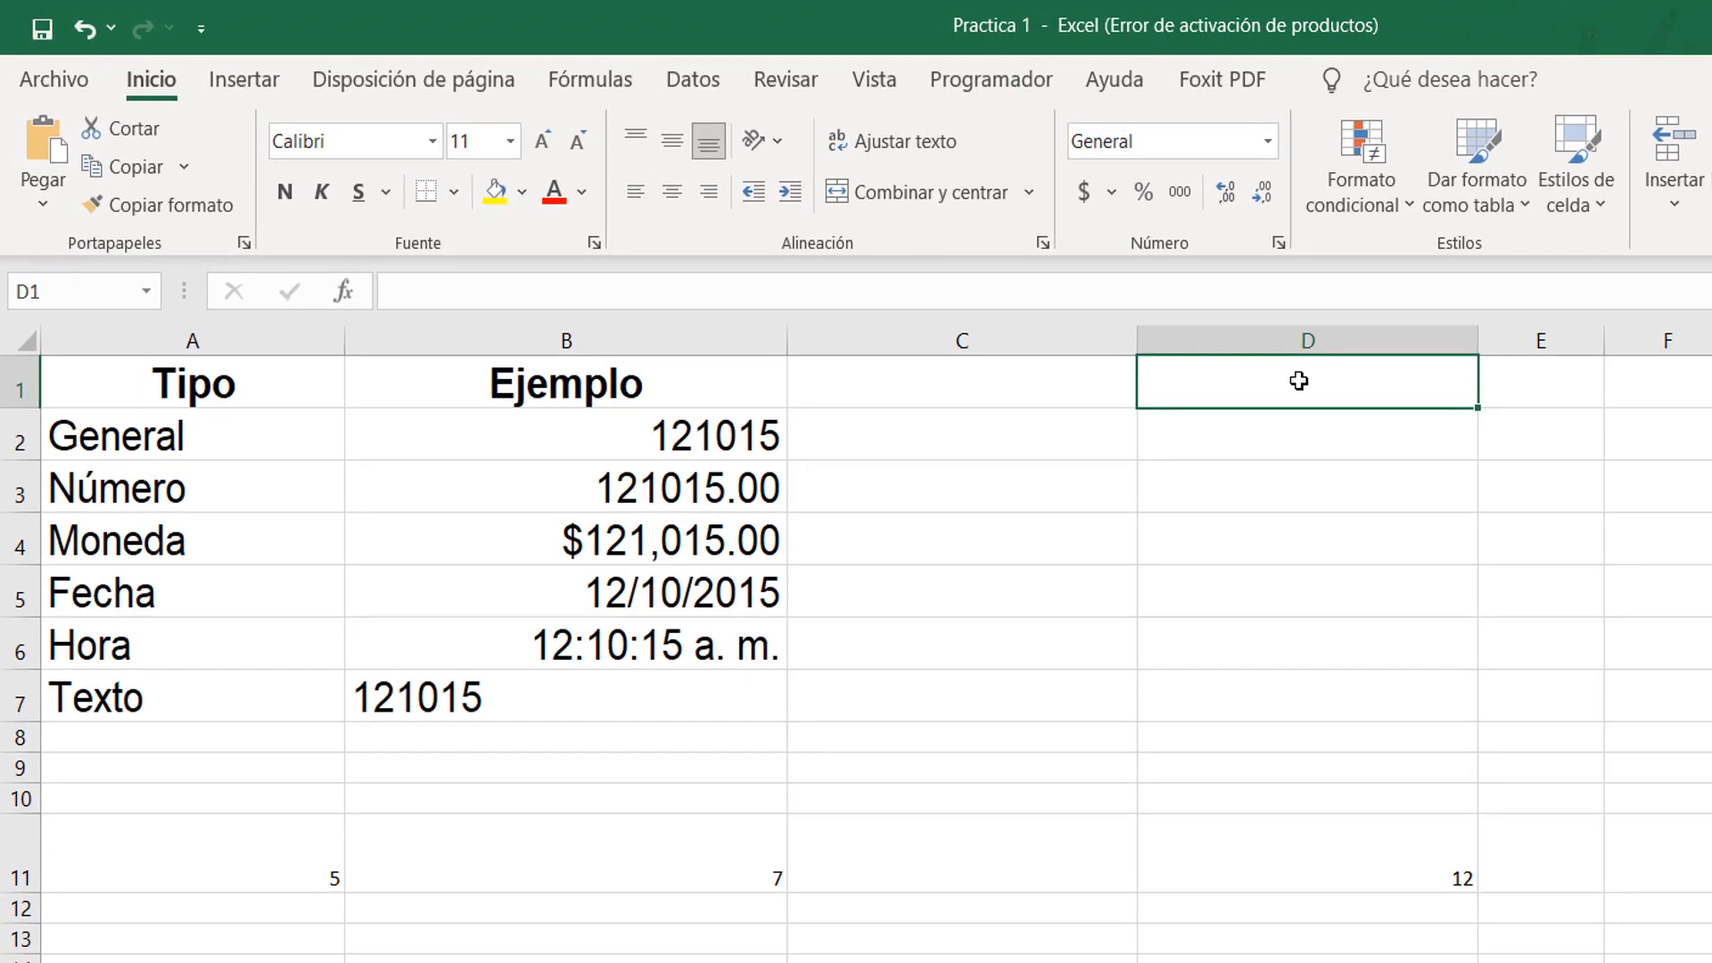
pyautogui.write('12')
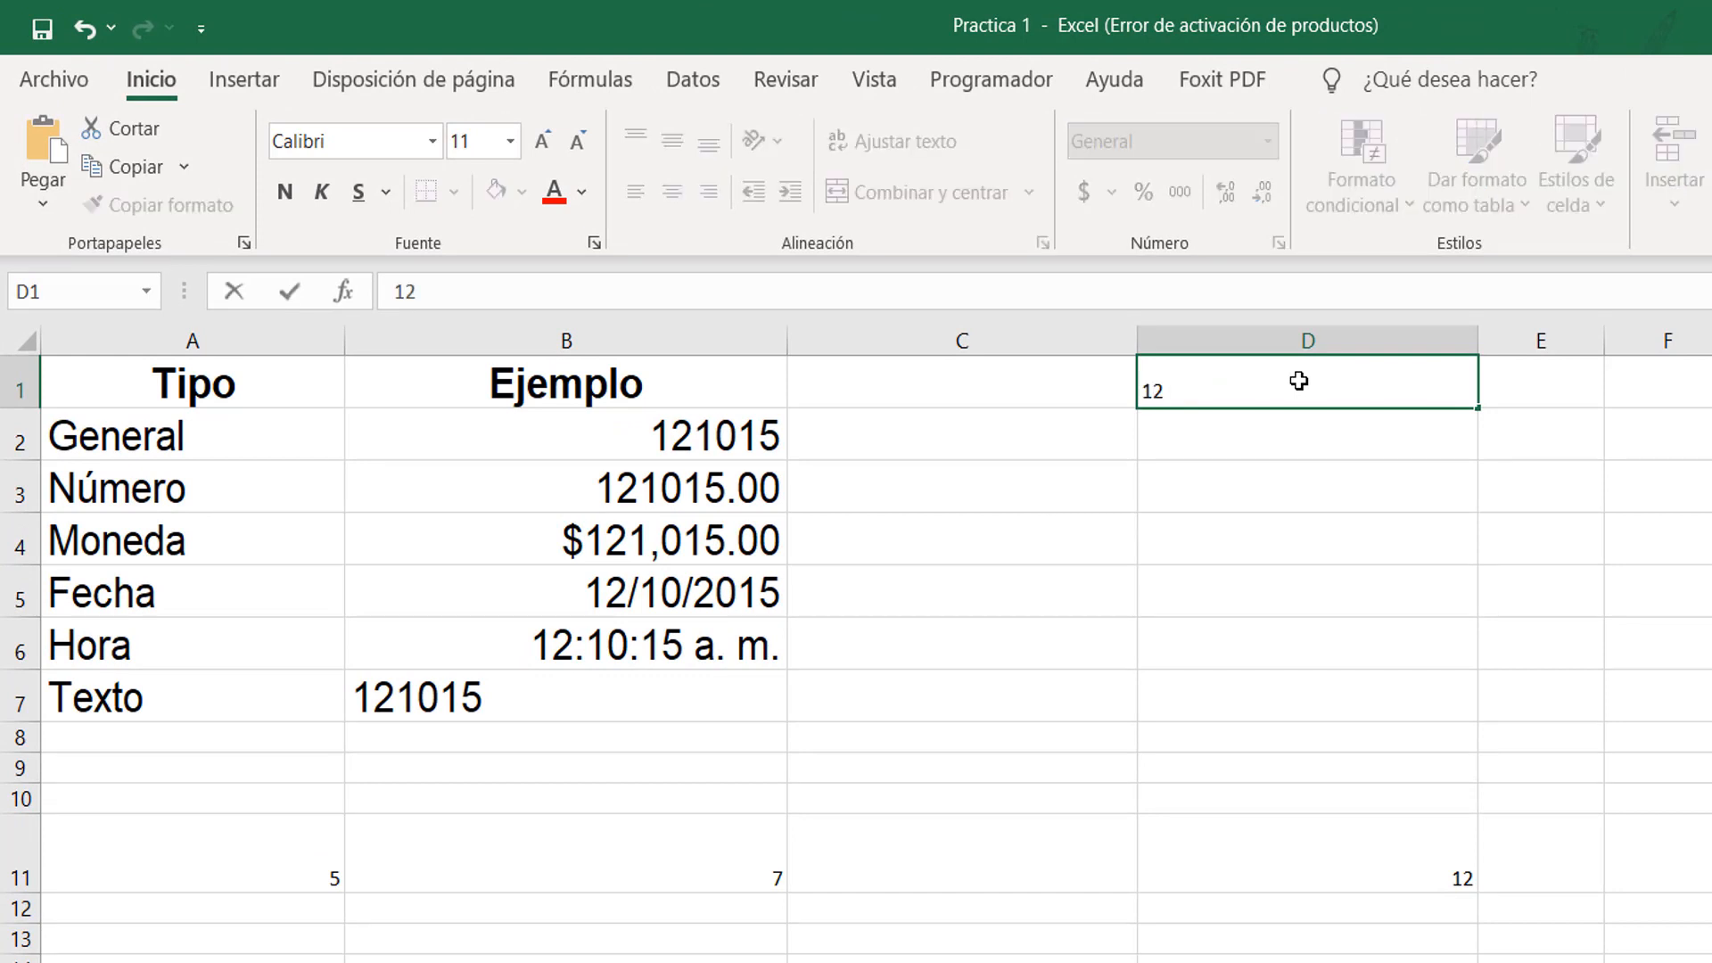
pyautogui.write('1015')
pyautogui.press('Return')
# Format cell D1 with the Arial font at size 16.
pyautogui.click(1298, 381)
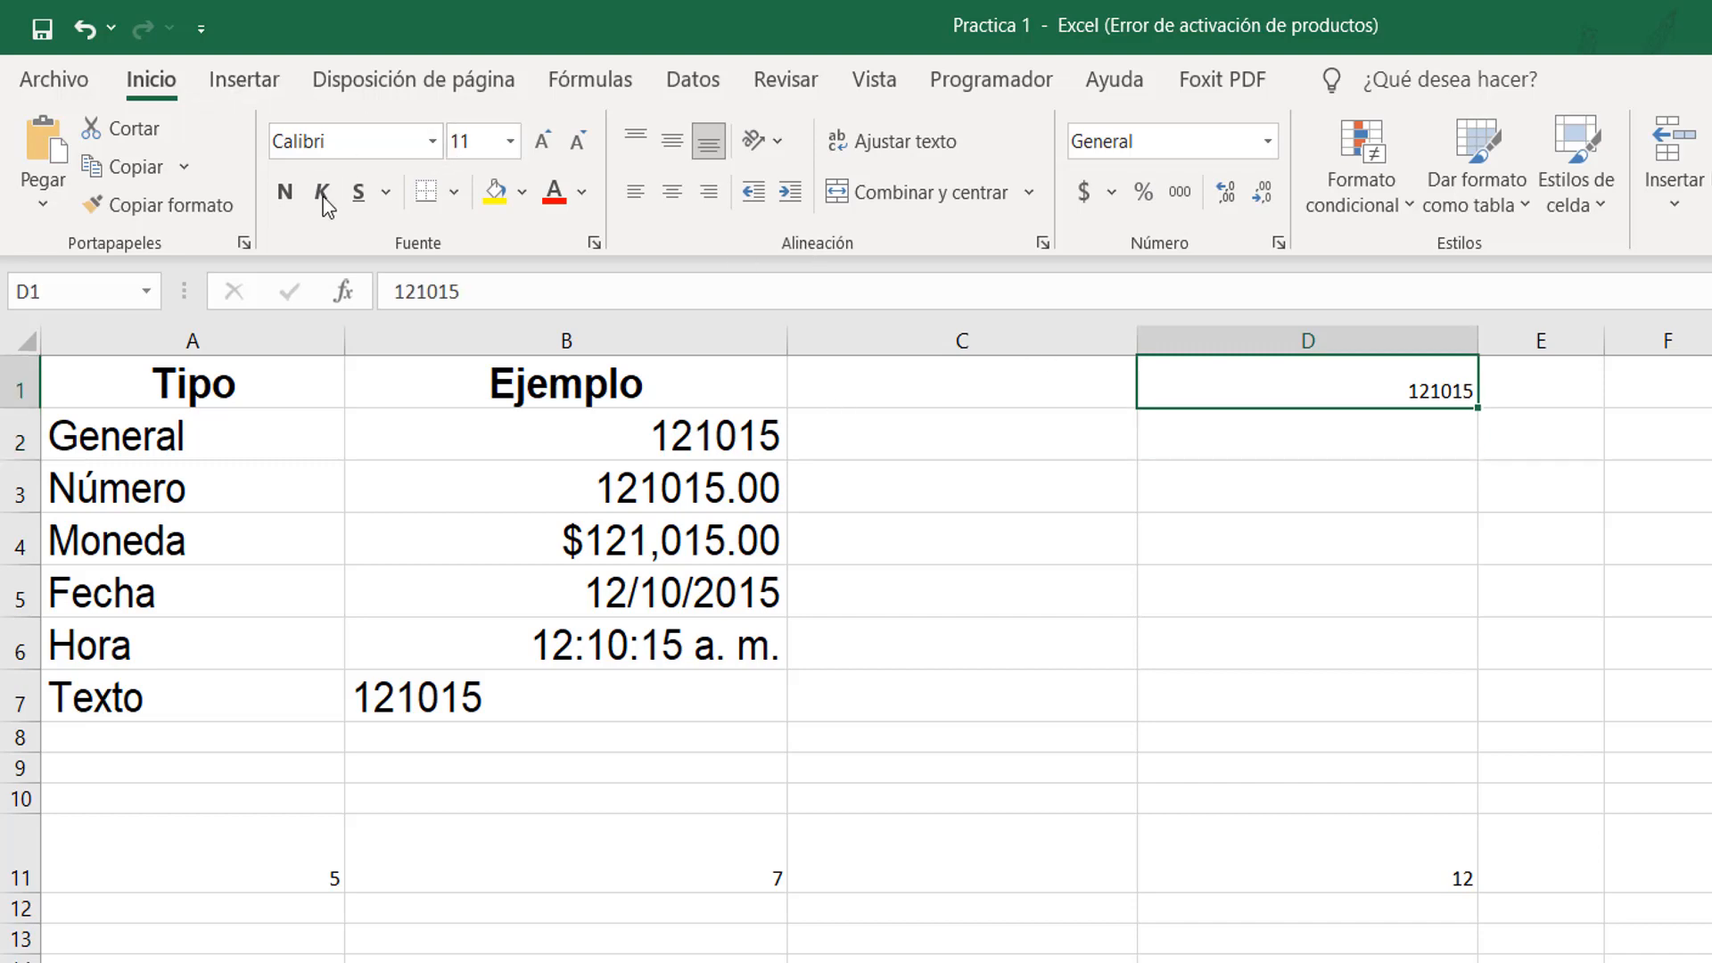
pyautogui.click(433, 143)
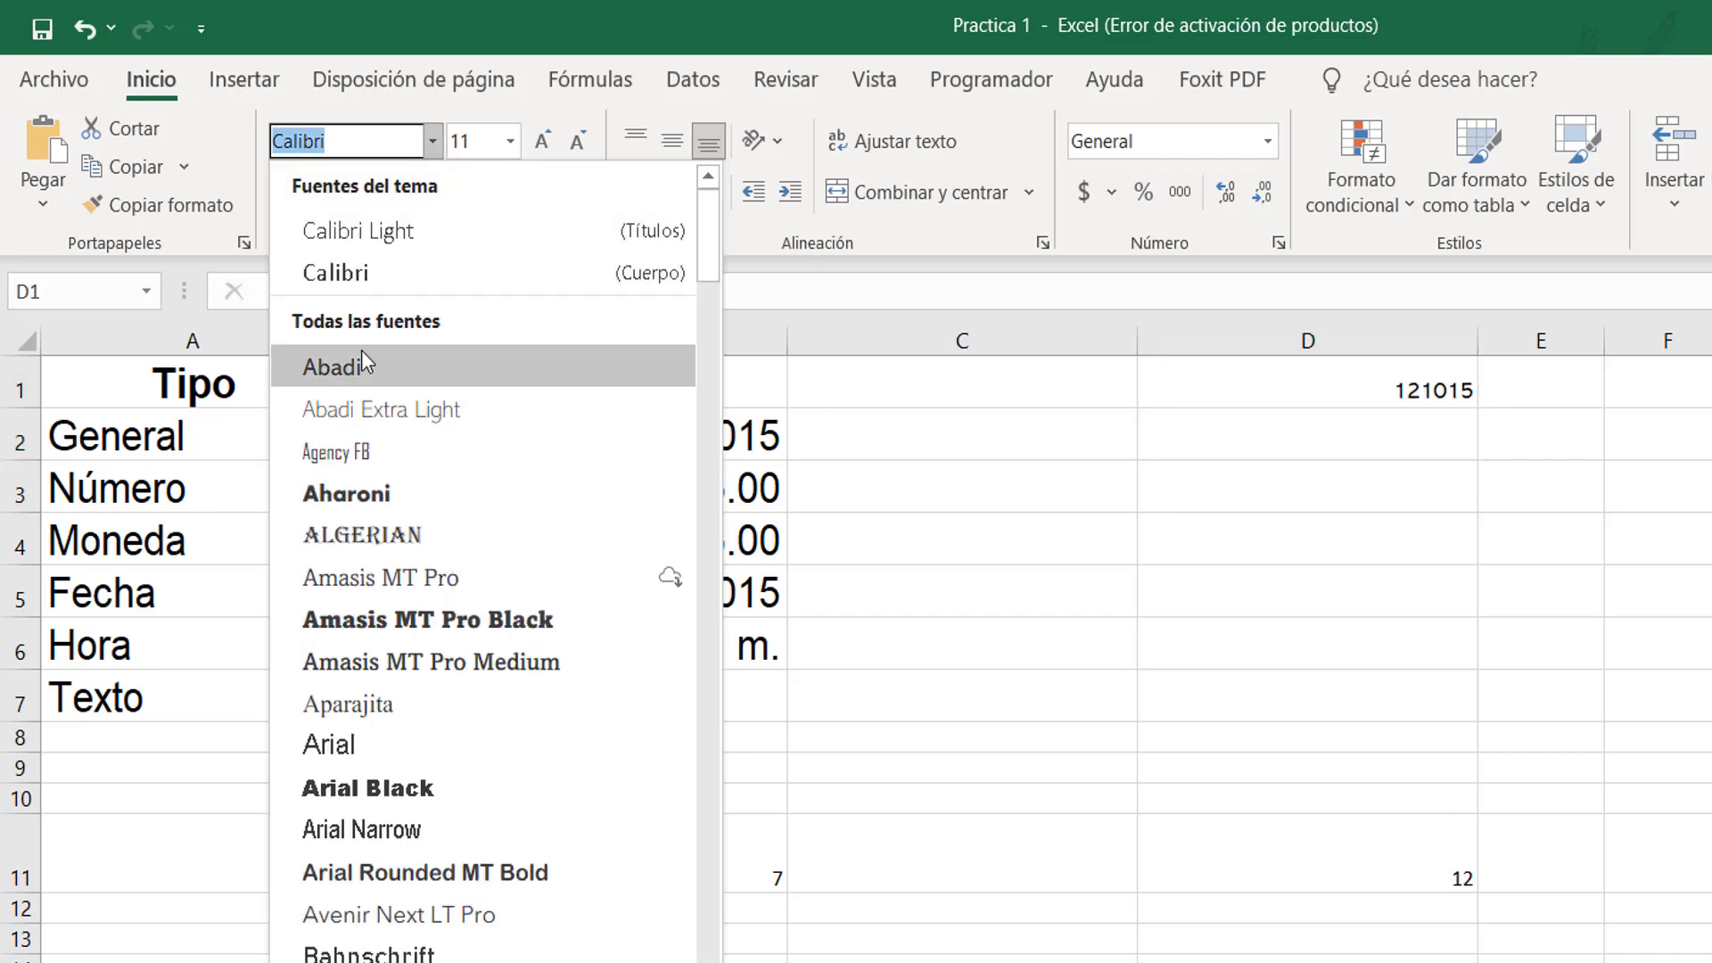
pyautogui.click(348, 746)
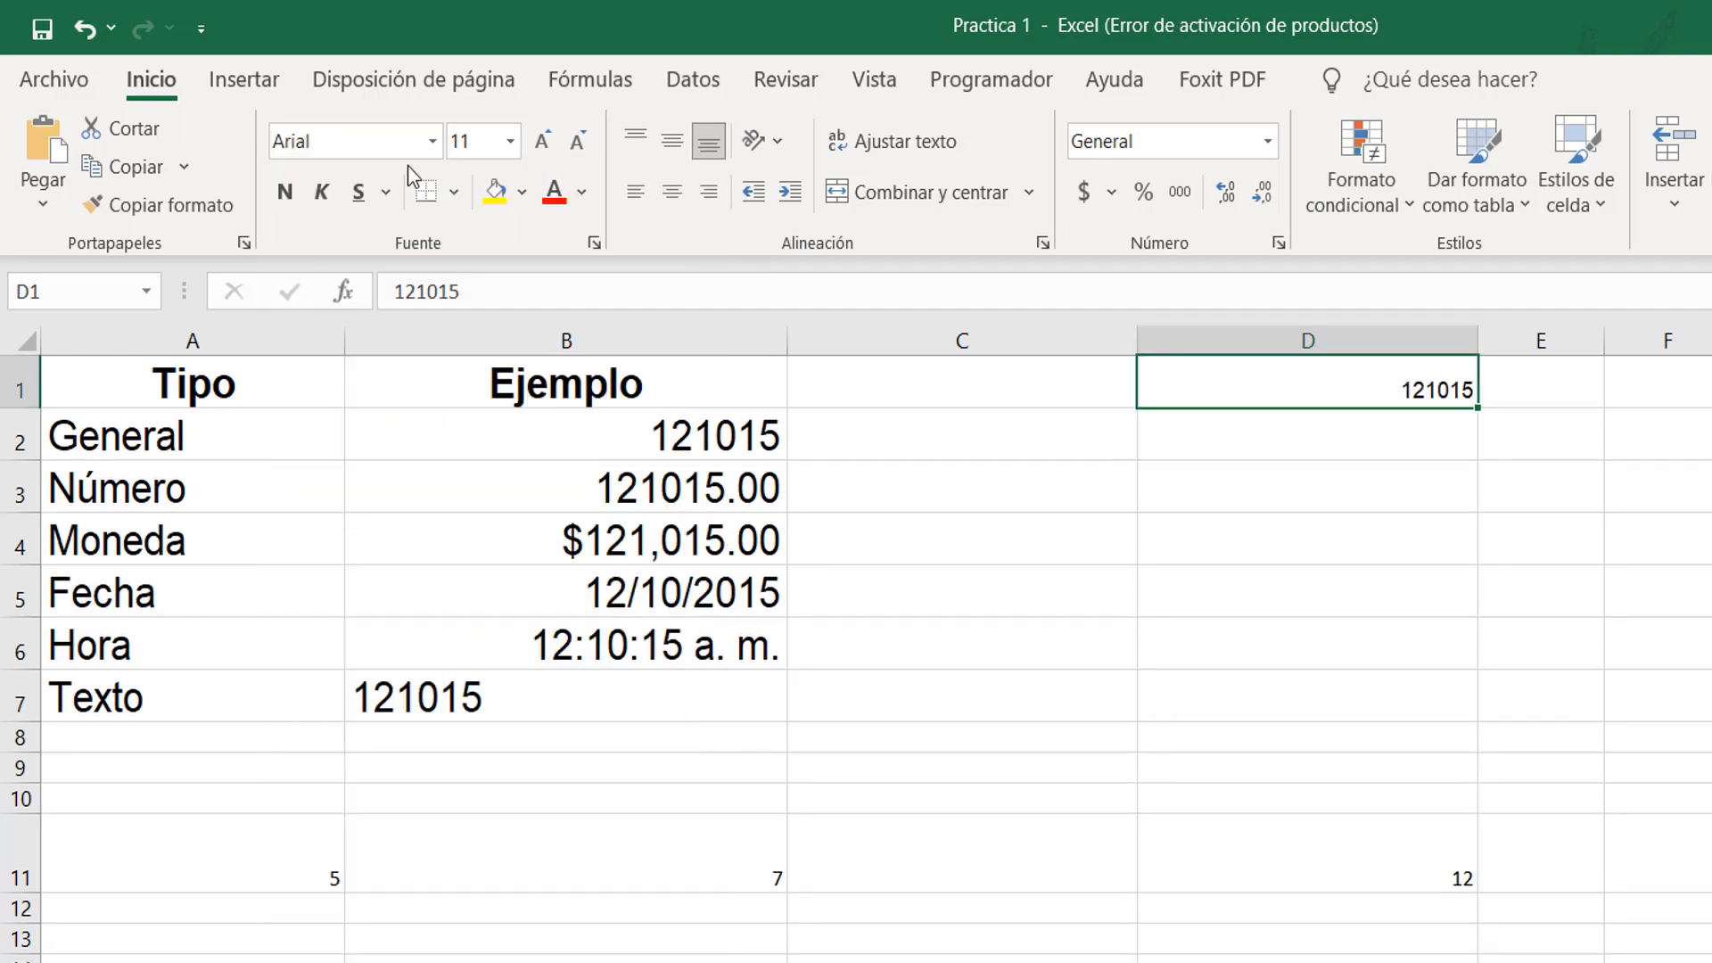
pyautogui.click(543, 143)
pyautogui.click(543, 143)
pyautogui.click(543, 143)
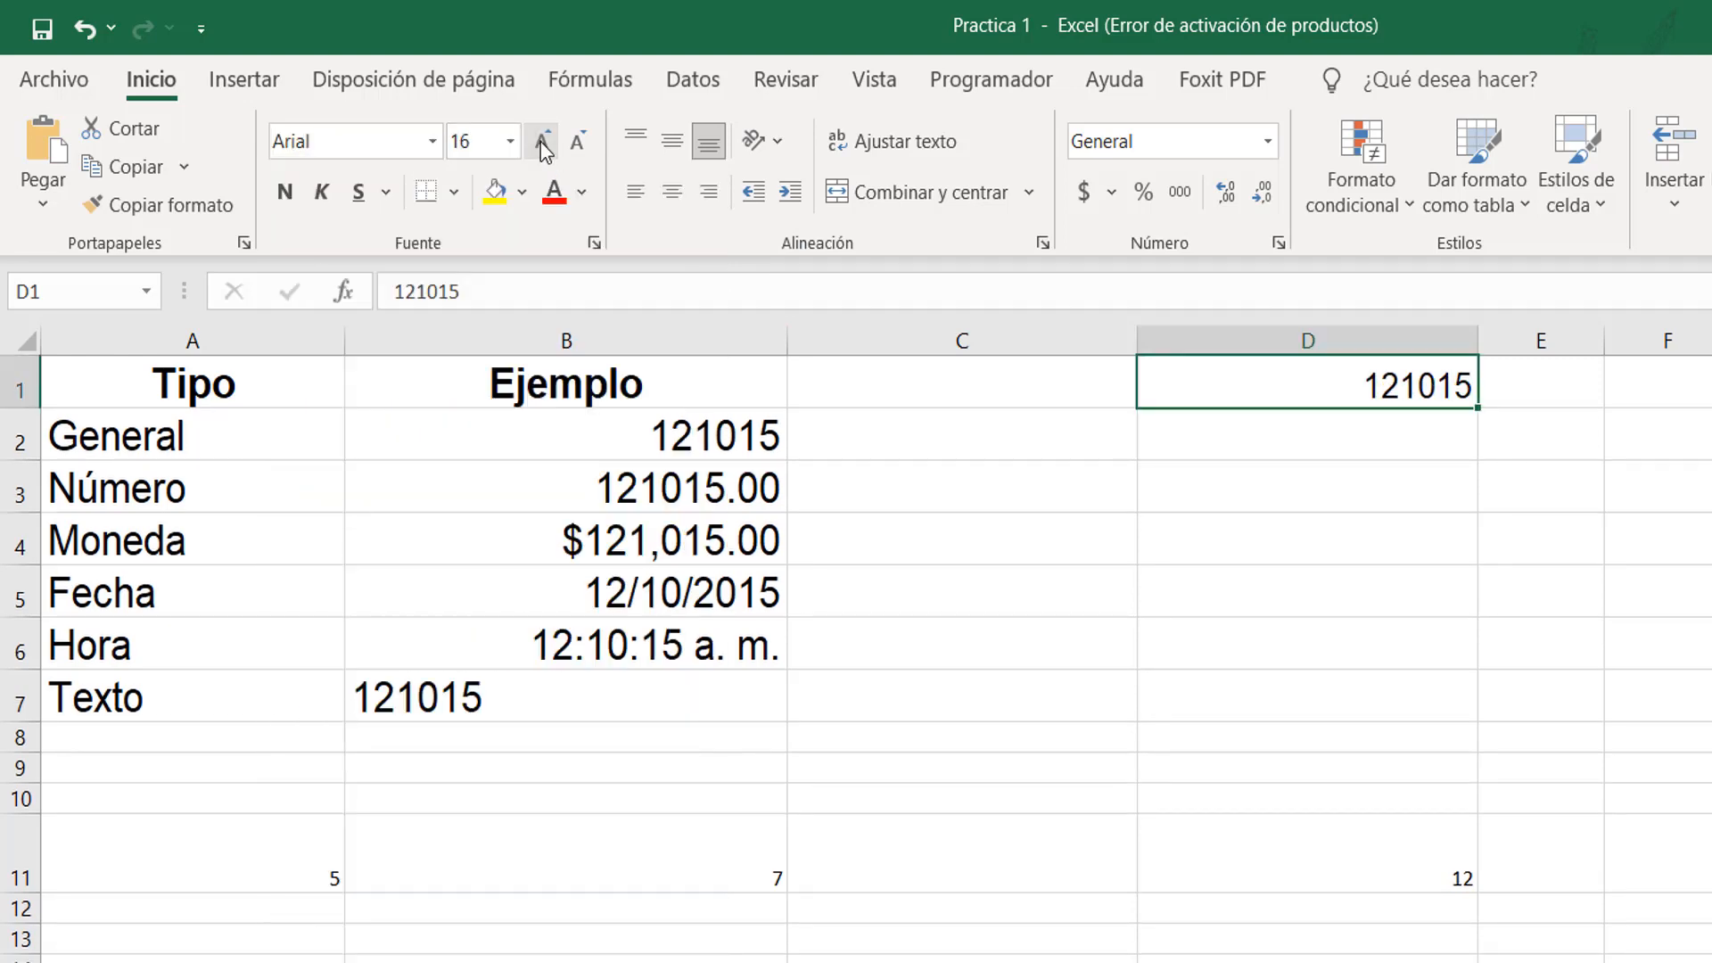
pyautogui.click(1393, 532)
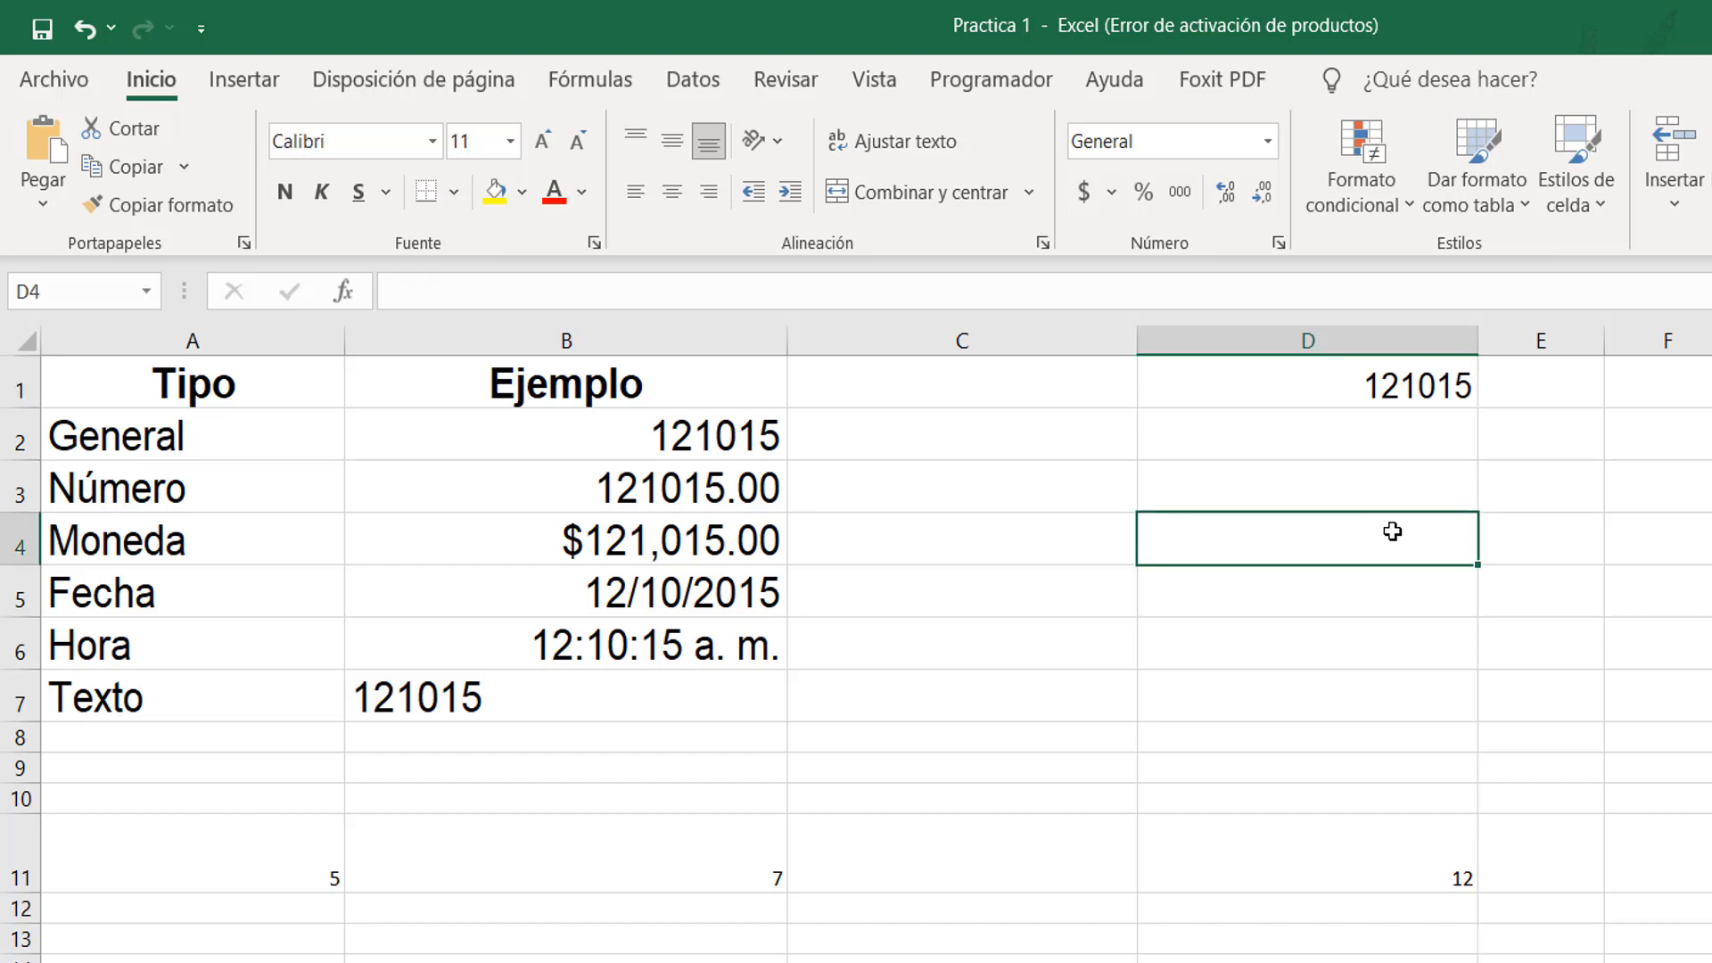
# Open the content of cell D1 for editing to examine the stored number, and accept it.
pyautogui.click(1417, 384)
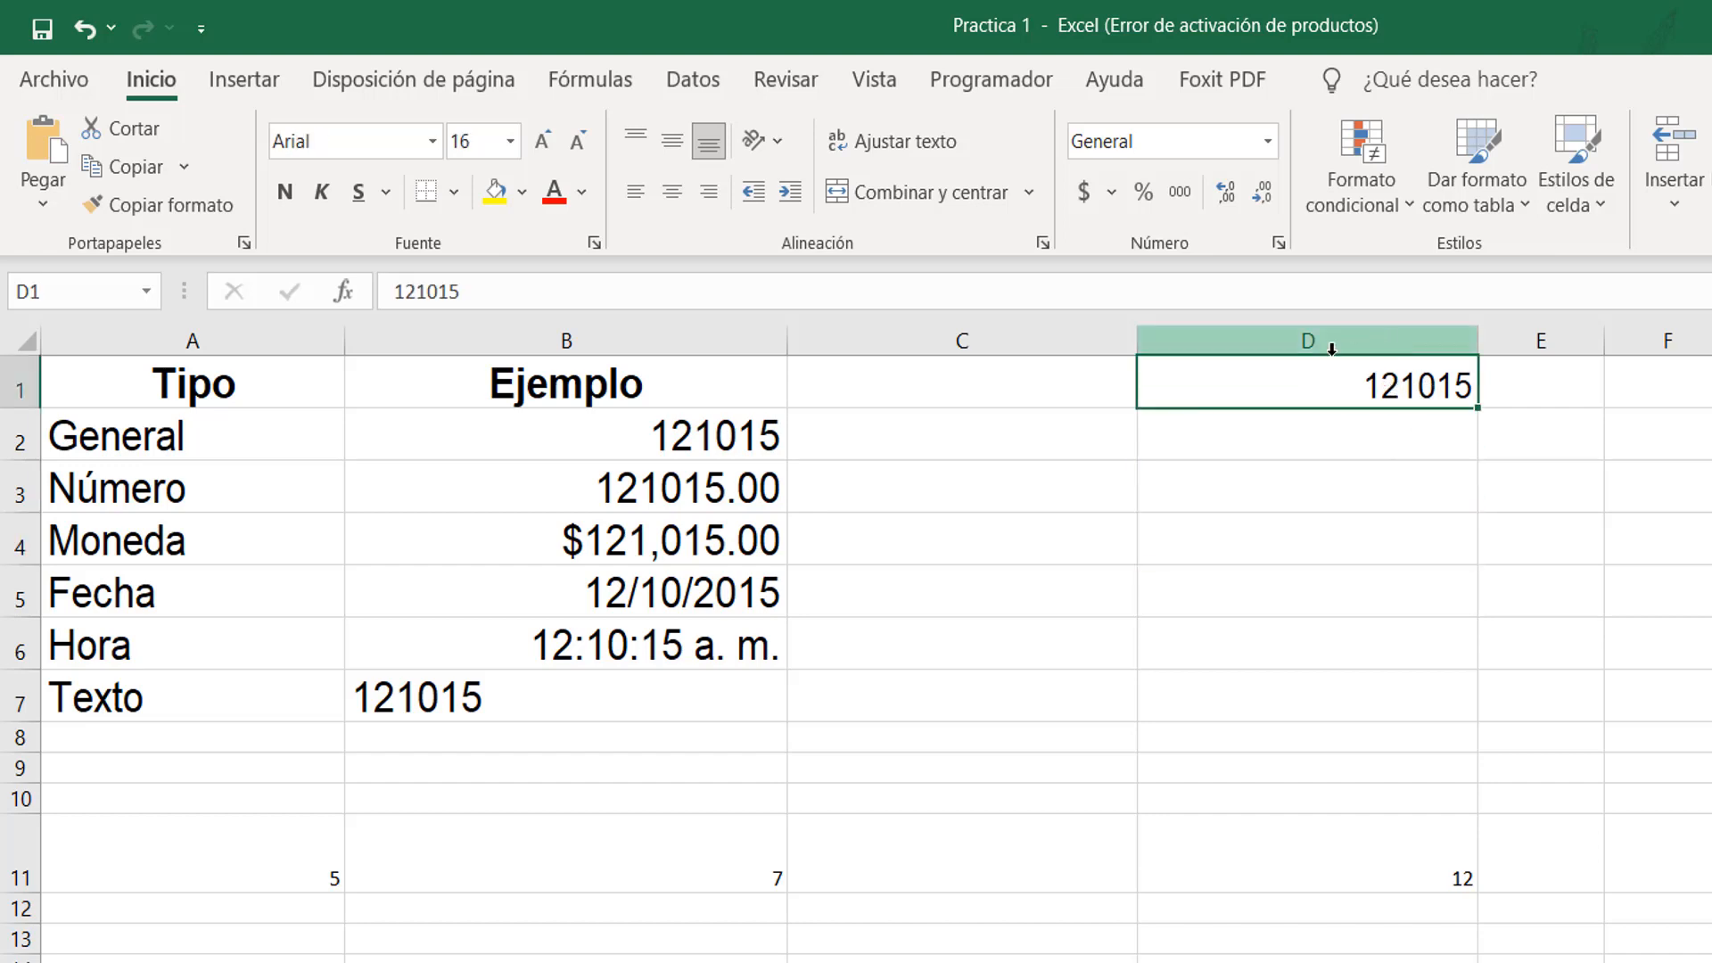
pyautogui.click(485, 291)
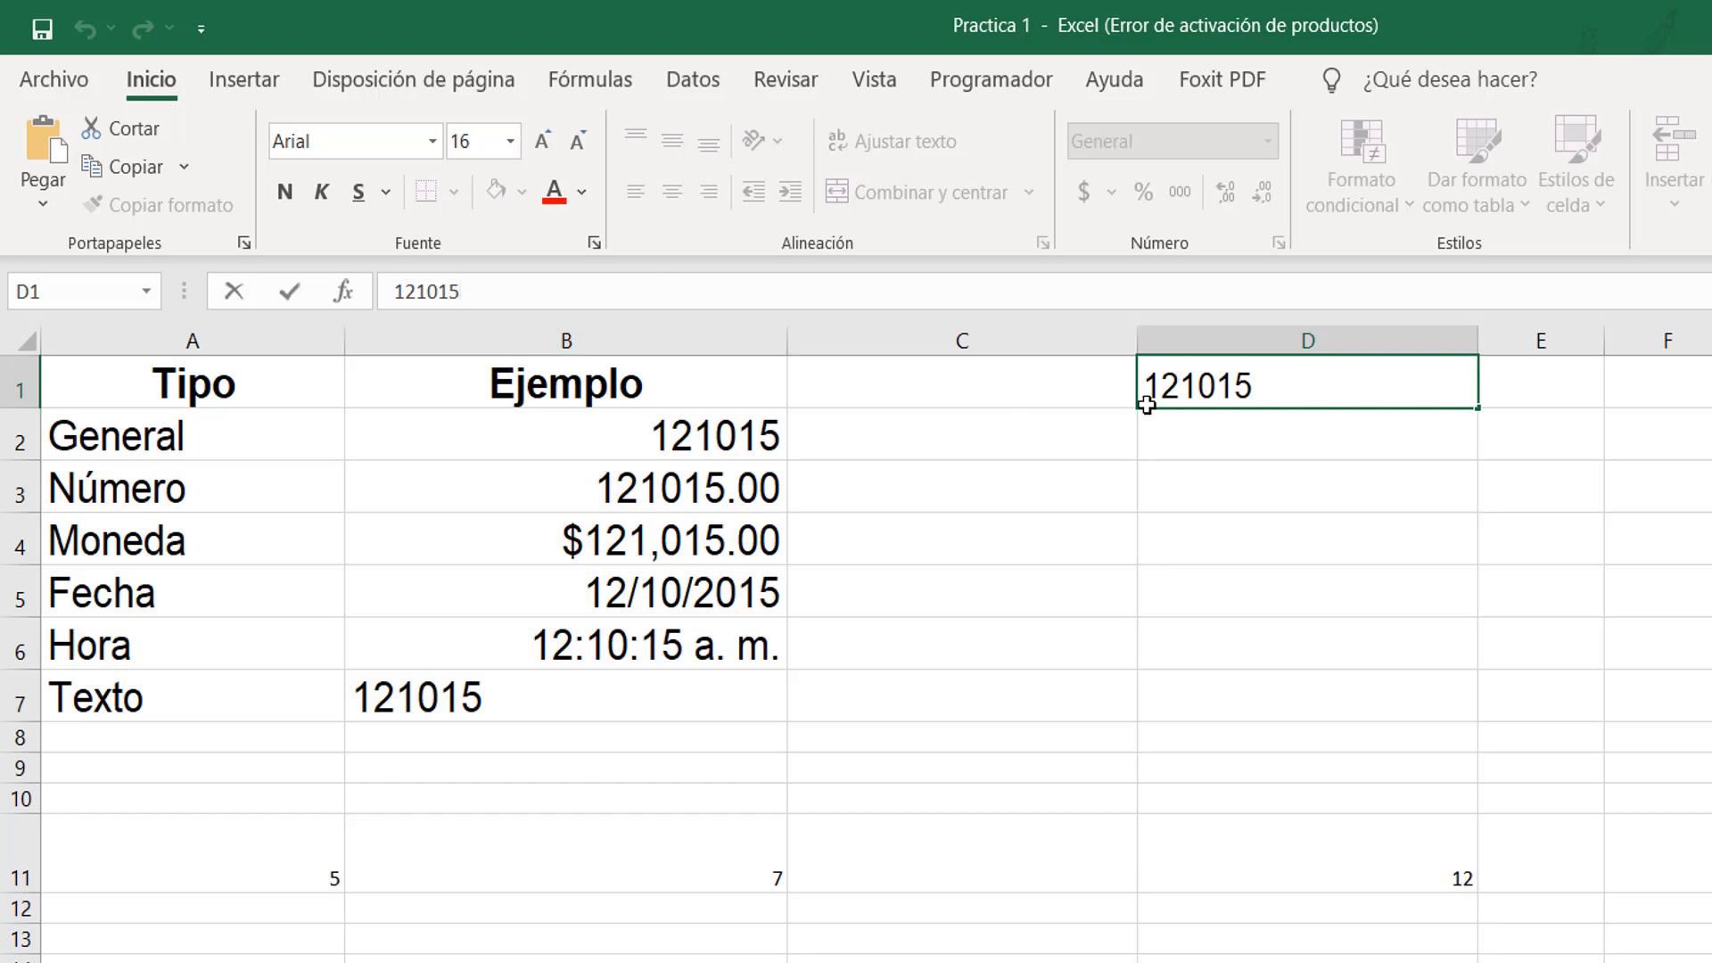
pyautogui.press('Return')
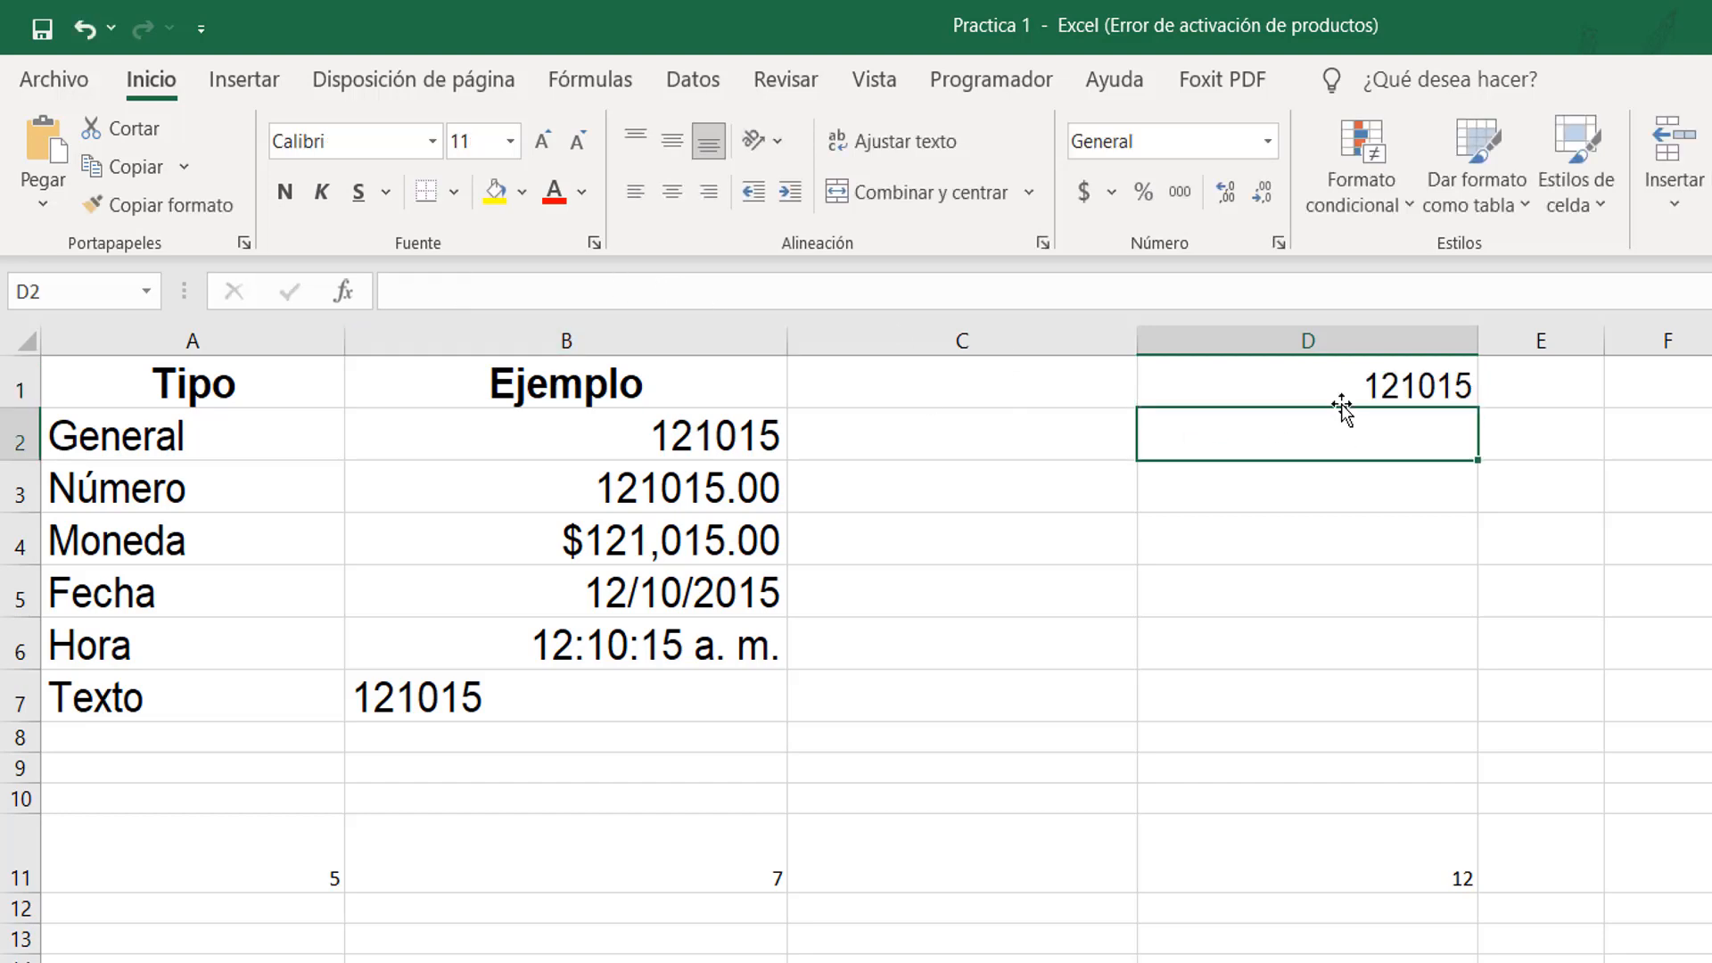
pyautogui.click(1341, 389)
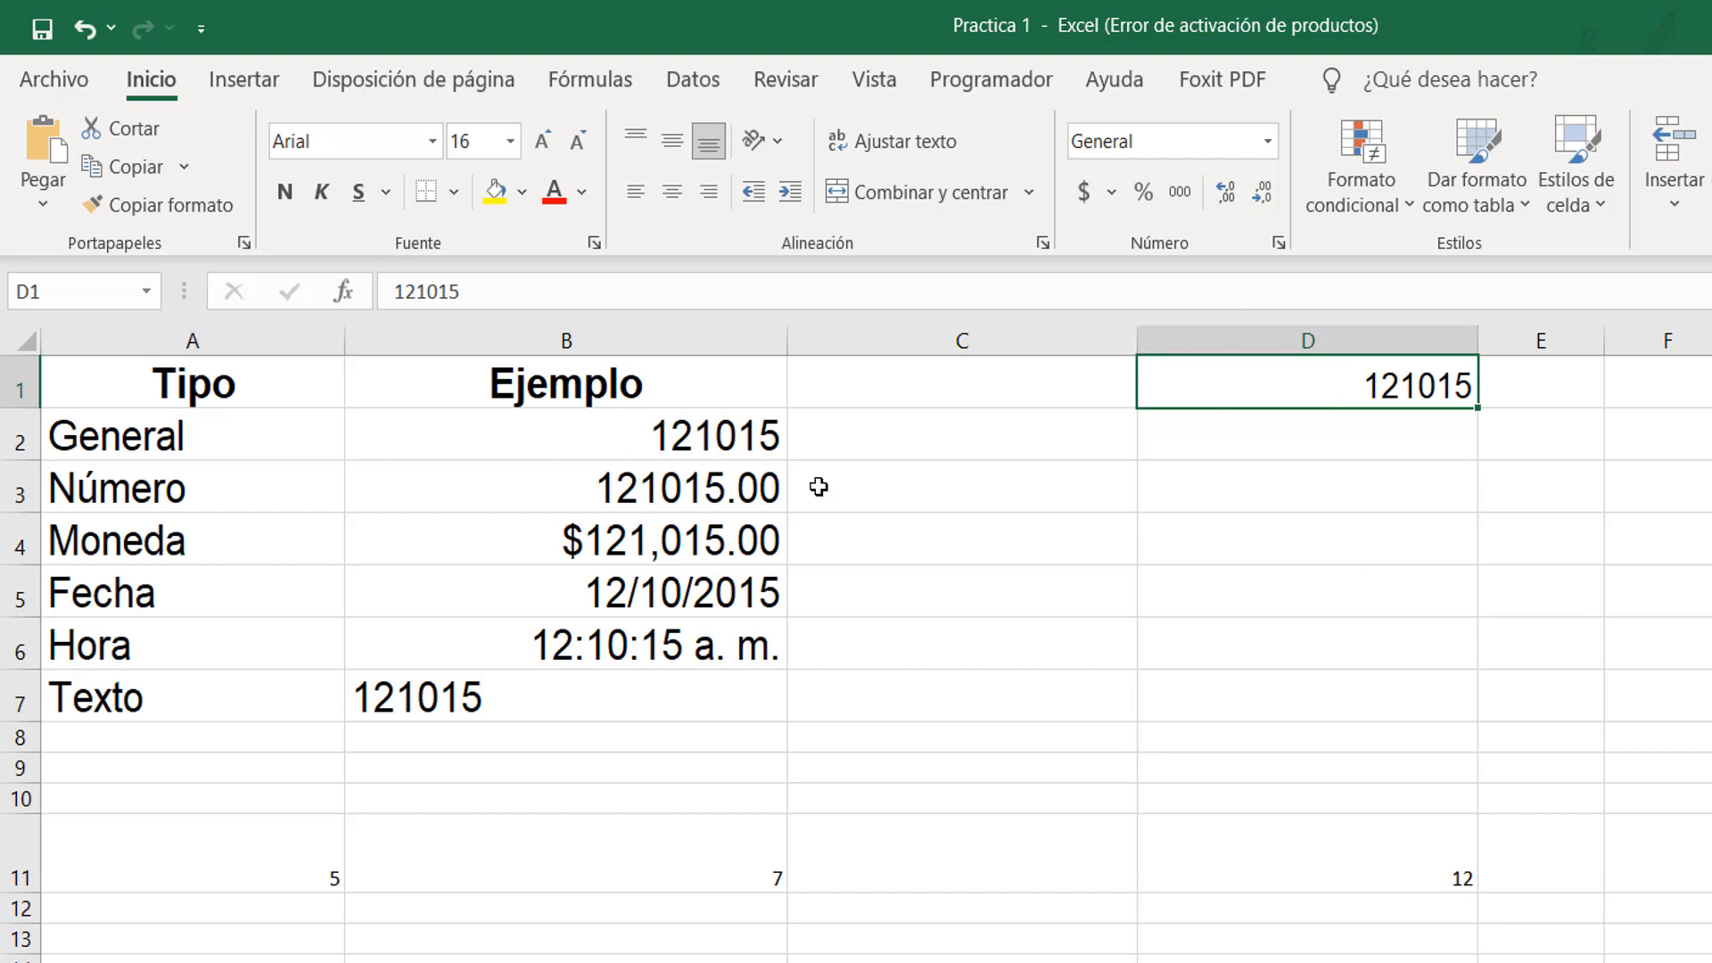
# Examine the data types in the Tipo column and their examples in range A2:B7, from General to Texto.
pyautogui.moveTo(93, 435); pyautogui.dragTo(494, 693)
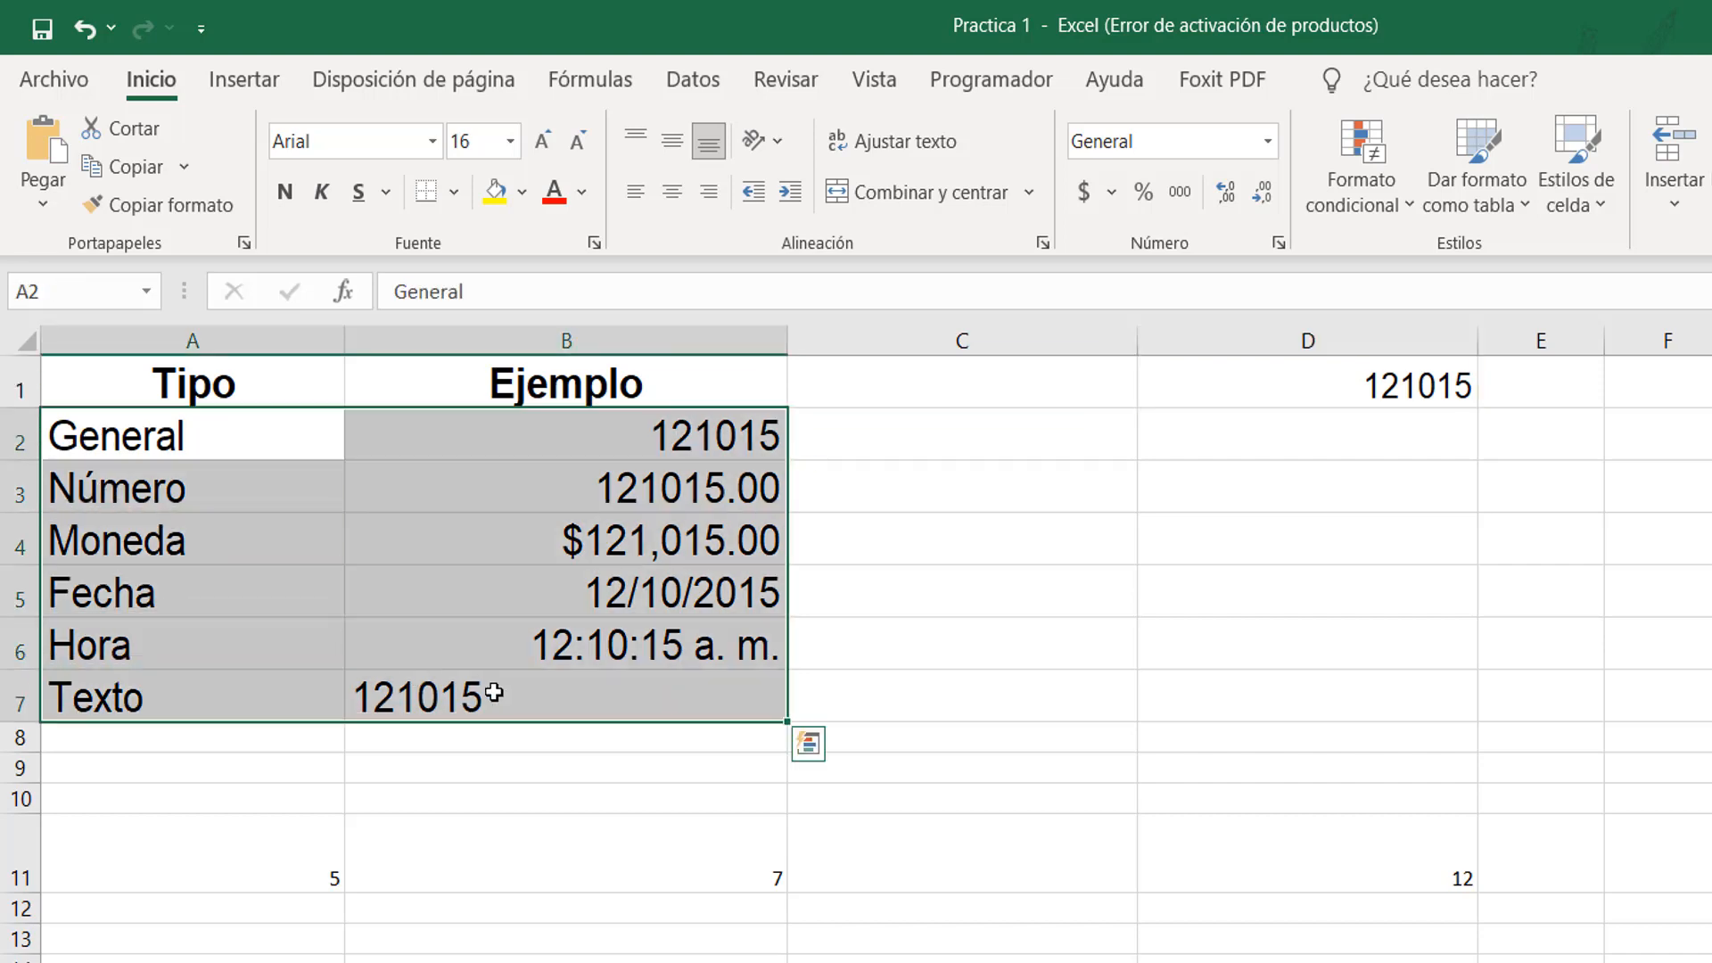
pyautogui.click(230, 551)
pyautogui.click(232, 430)
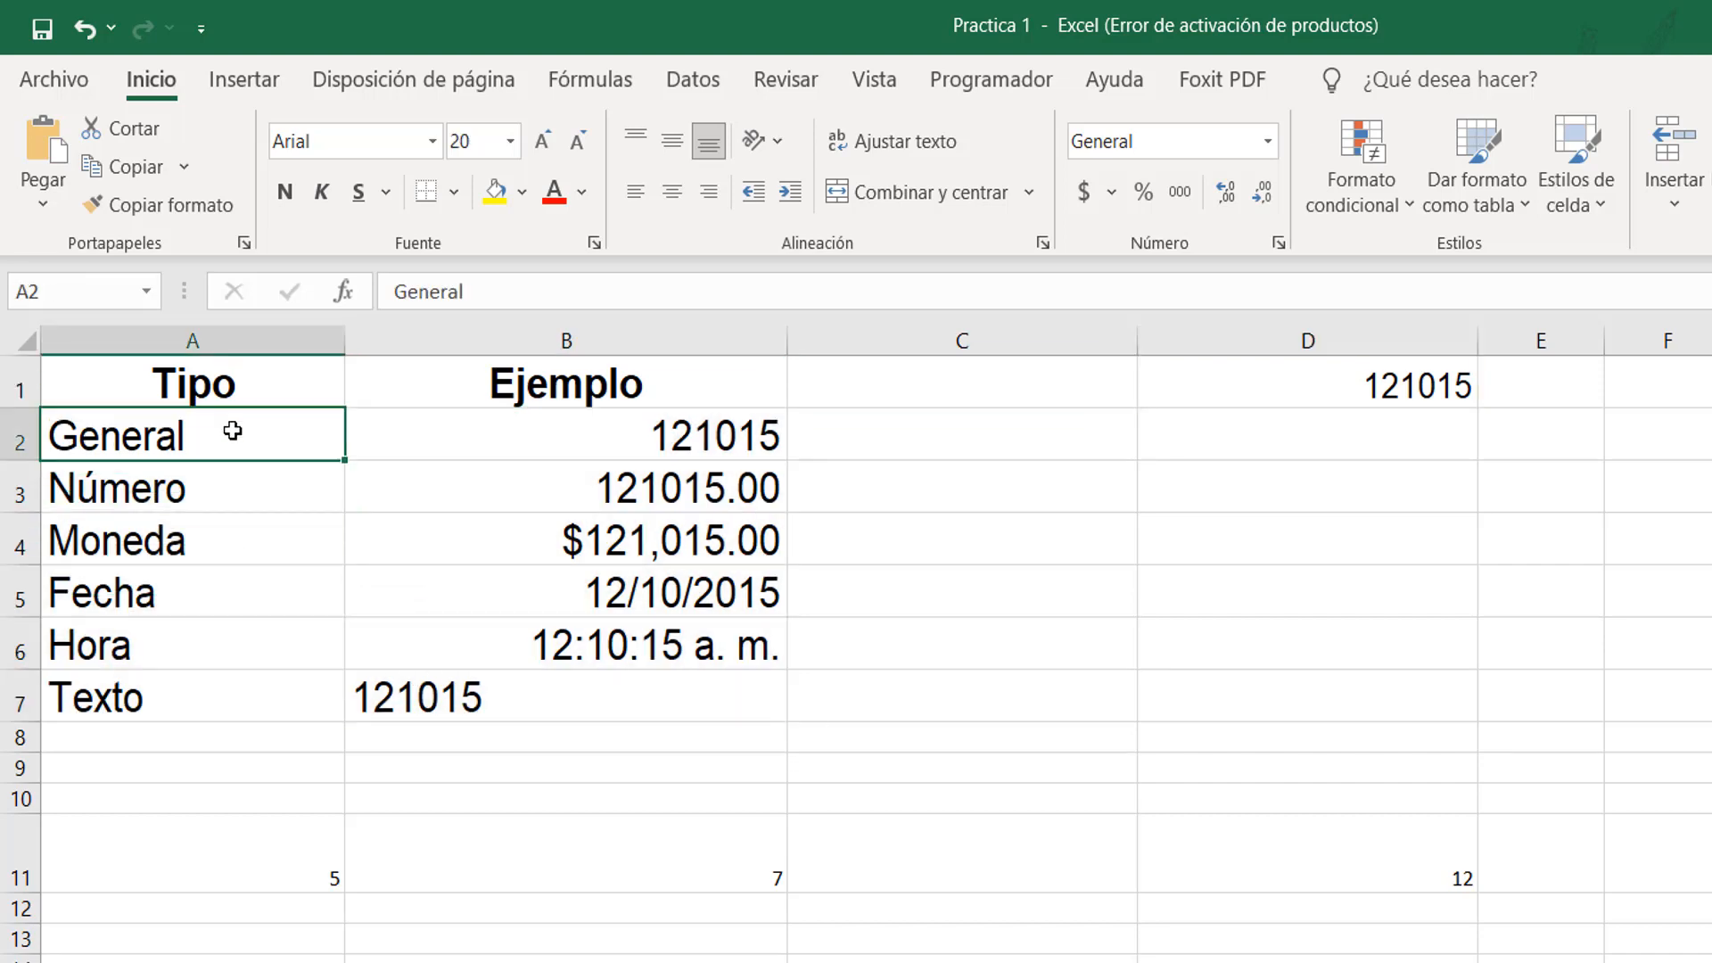
pyautogui.press('Down')
pyautogui.press('Down')
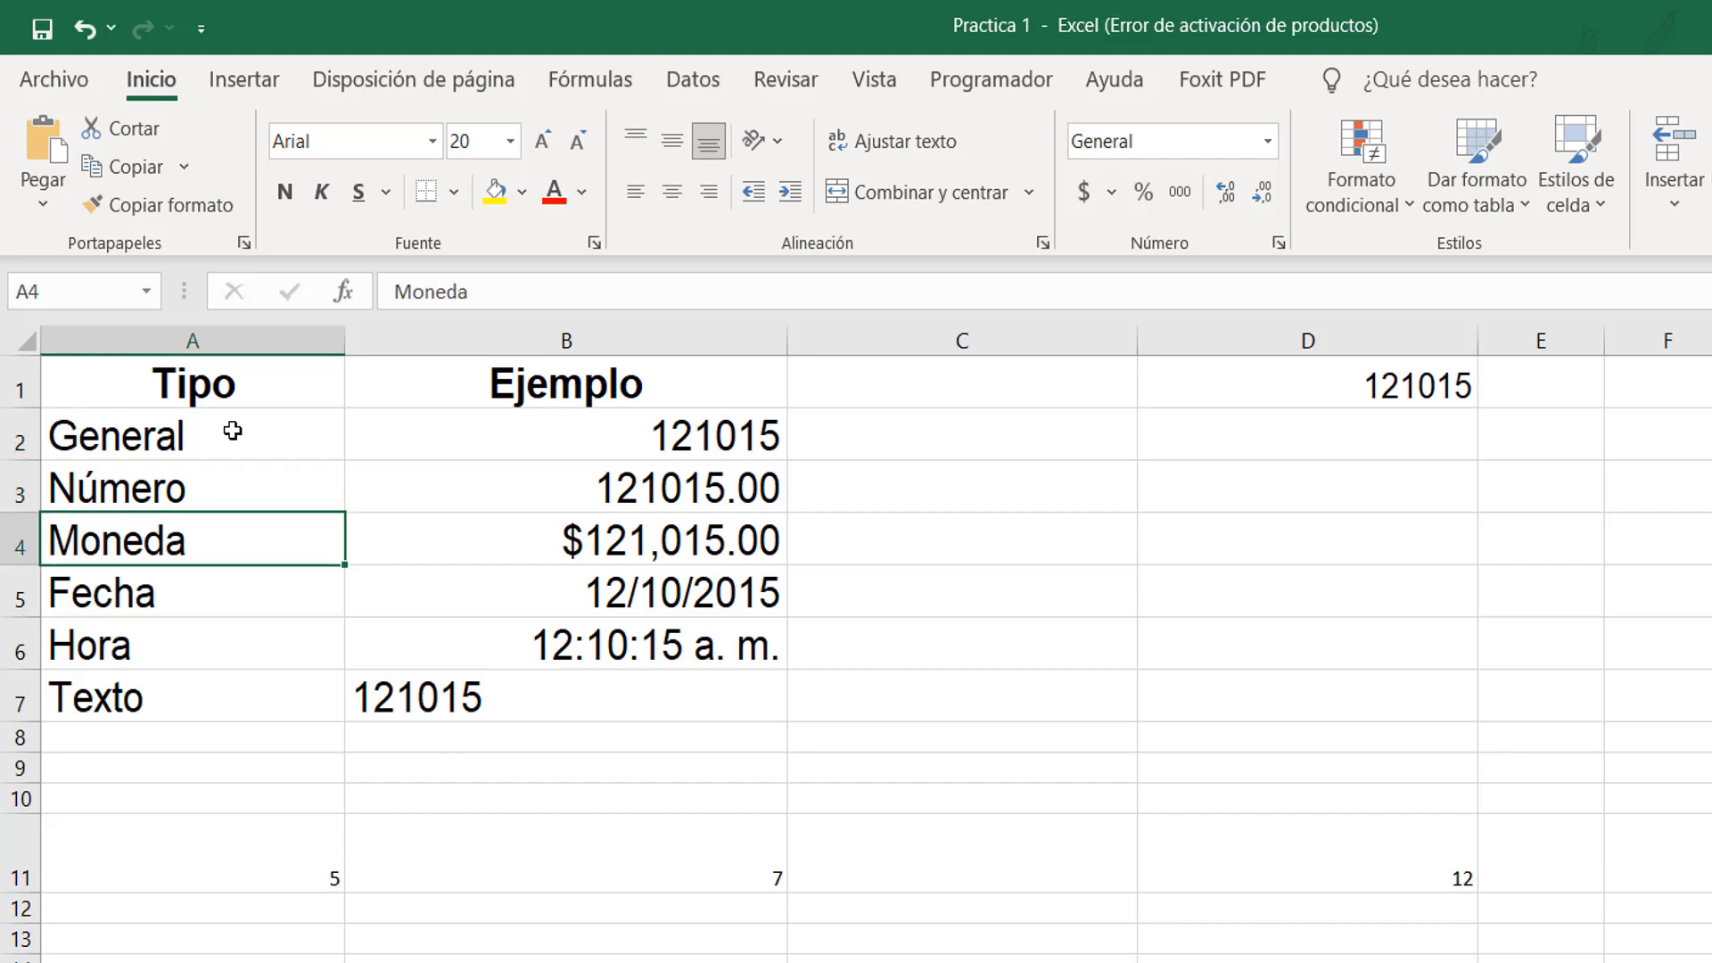
pyautogui.press('Down')
pyautogui.press('Down')
pyautogui.press('Down')
pyautogui.press('Up')
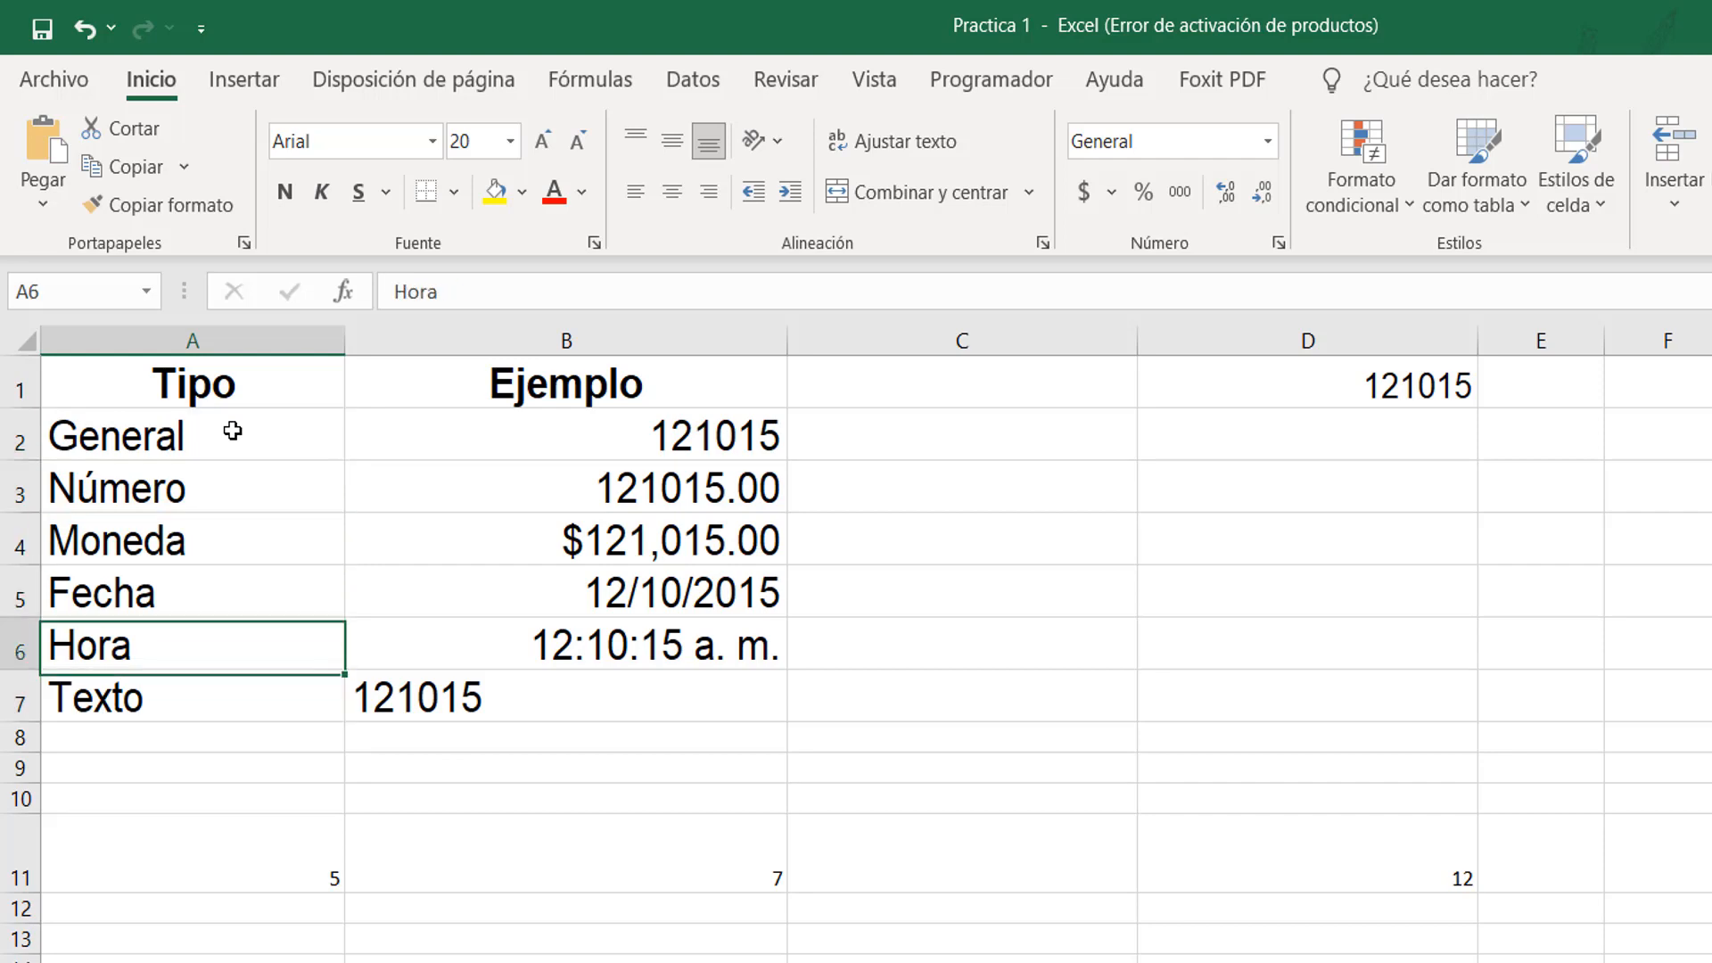
pyautogui.press('Up')
pyautogui.press('Up')
pyautogui.press('Up')
pyautogui.press('Up')
pyautogui.press('Up')
pyautogui.hotkey('ctrl', 'Down')
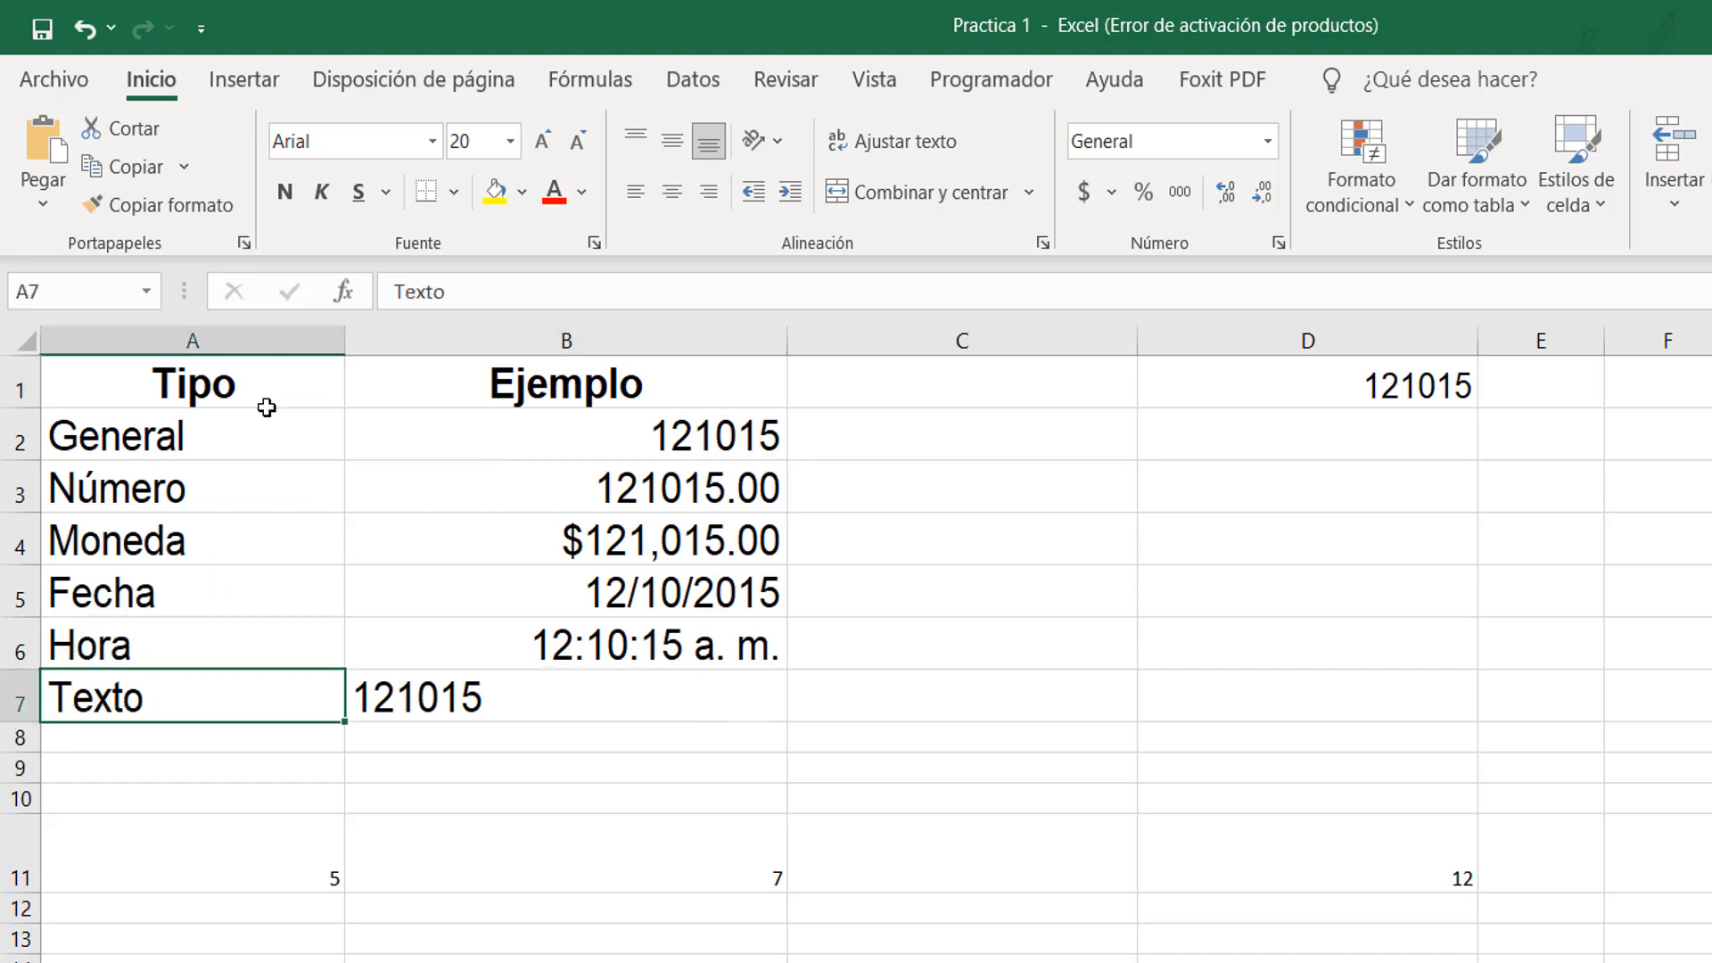
pyautogui.hotkey('ctrl', 'Up')
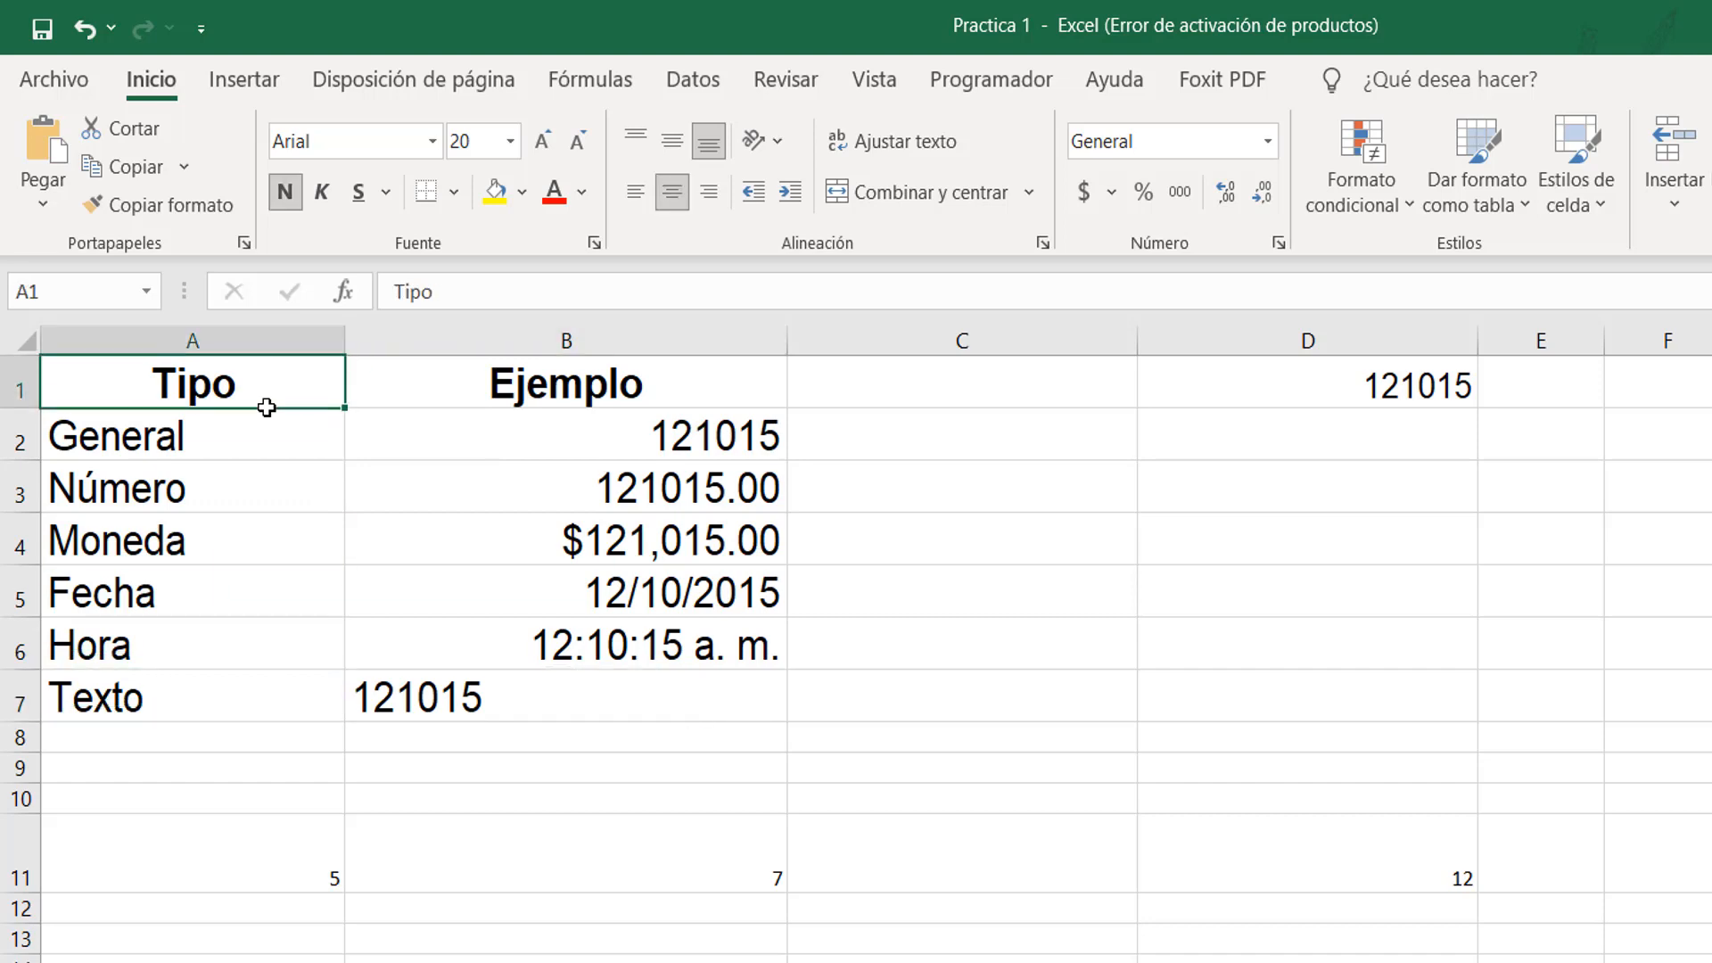
# Format cell D1 with the Número category and 2 decimal places.
pyautogui.press('Right')
pyautogui.press('Right')
pyautogui.press('Right')
pyautogui.press('Right')
pyautogui.press('Left')
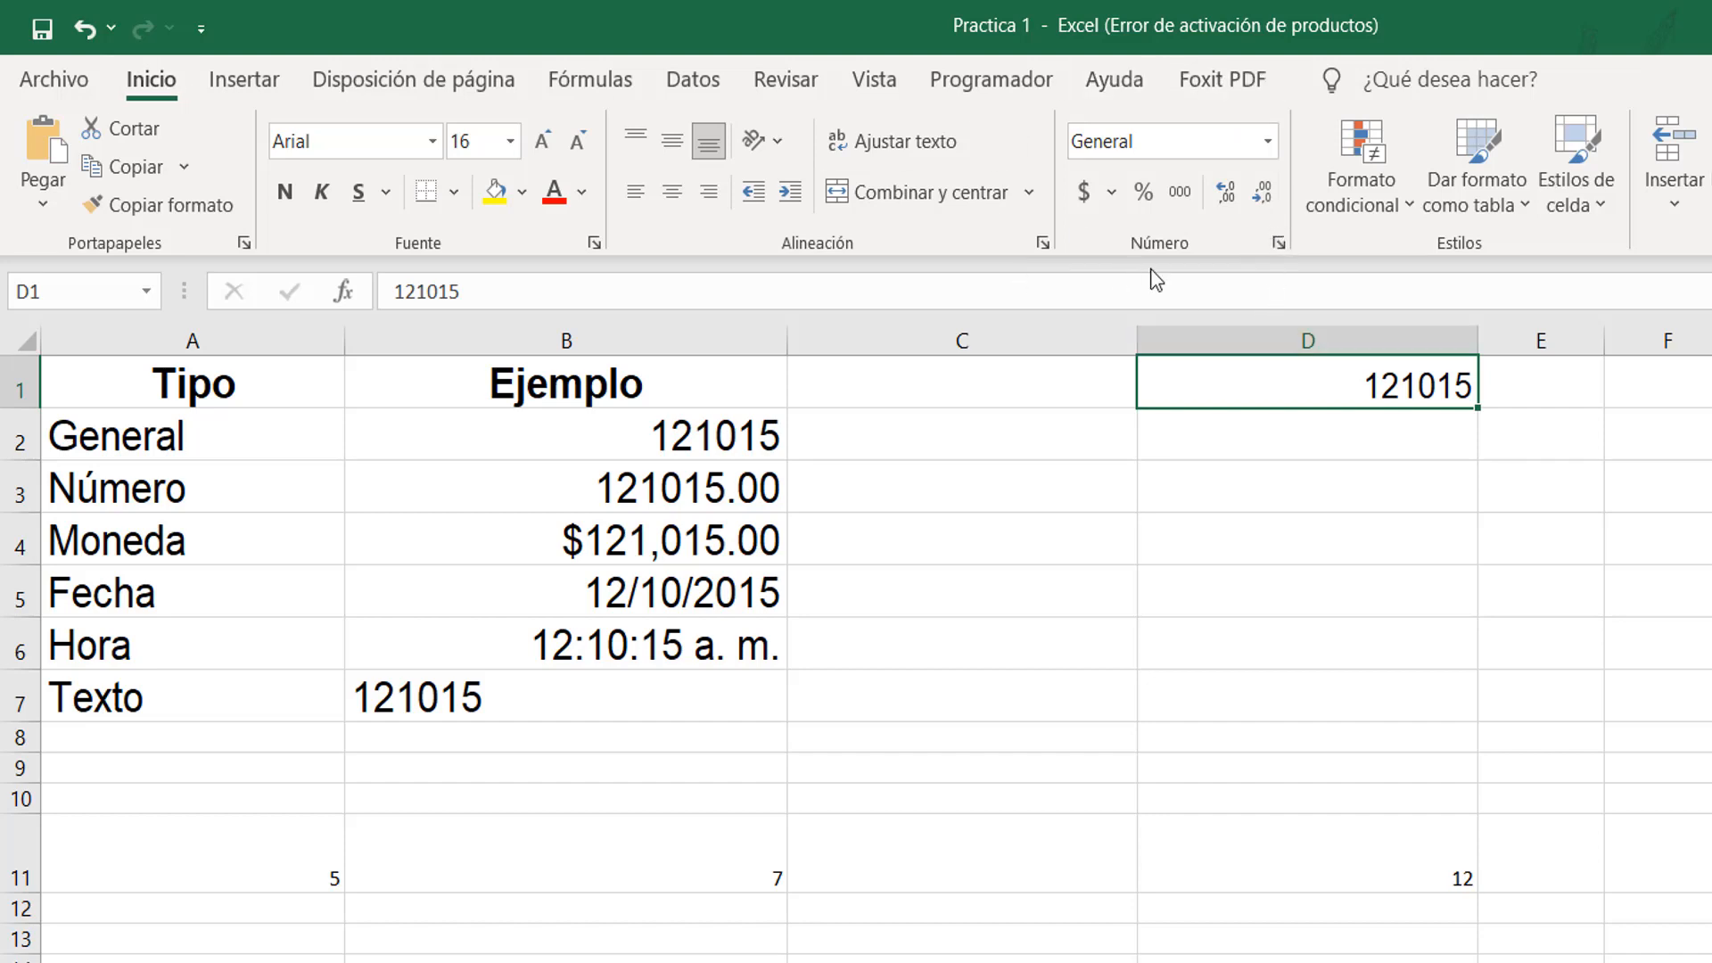
pyautogui.click(1280, 243)
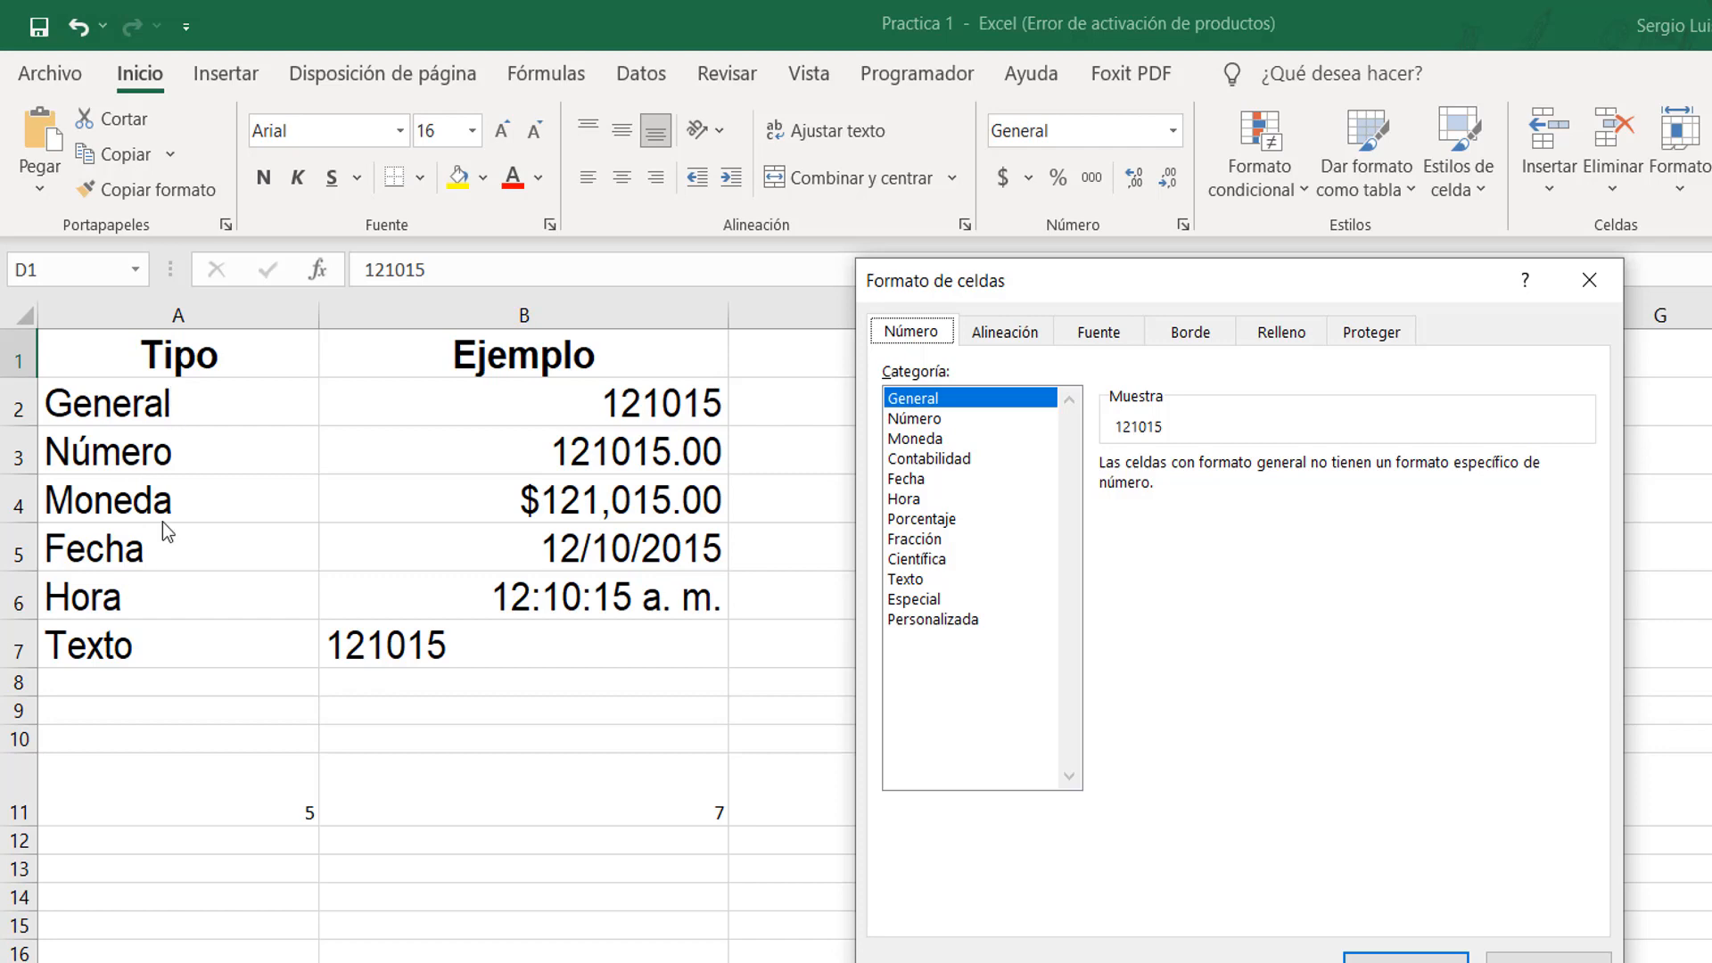
pyautogui.click(910, 421)
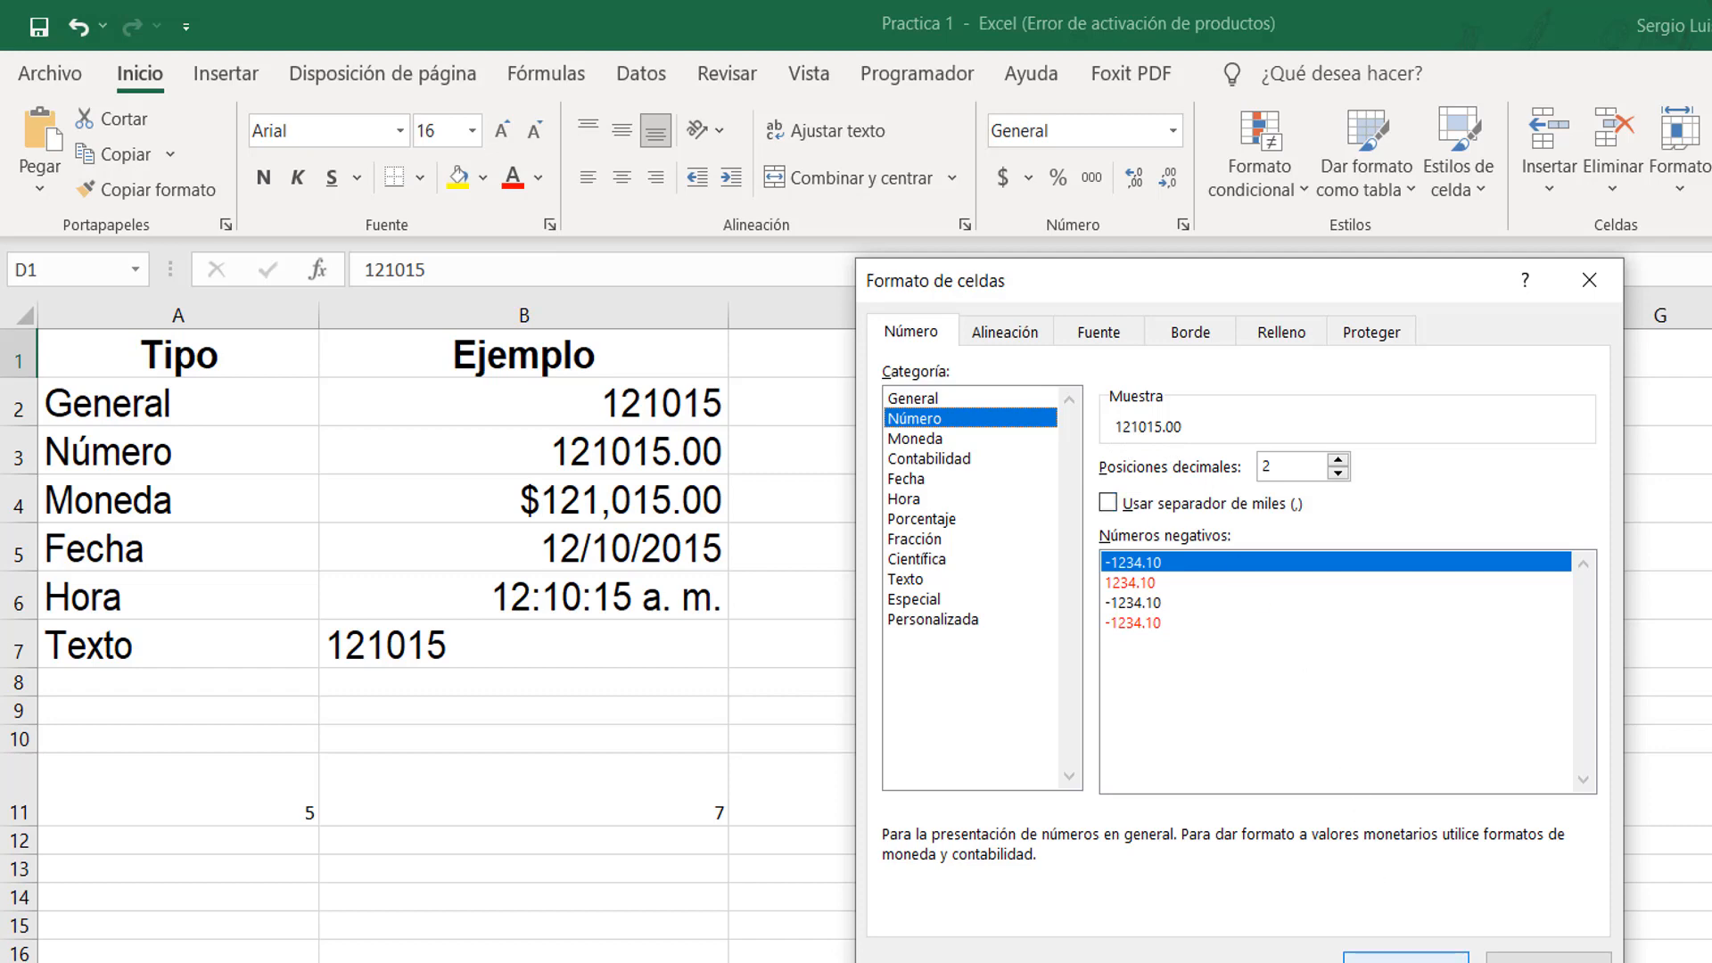
pyautogui.click(1407, 958)
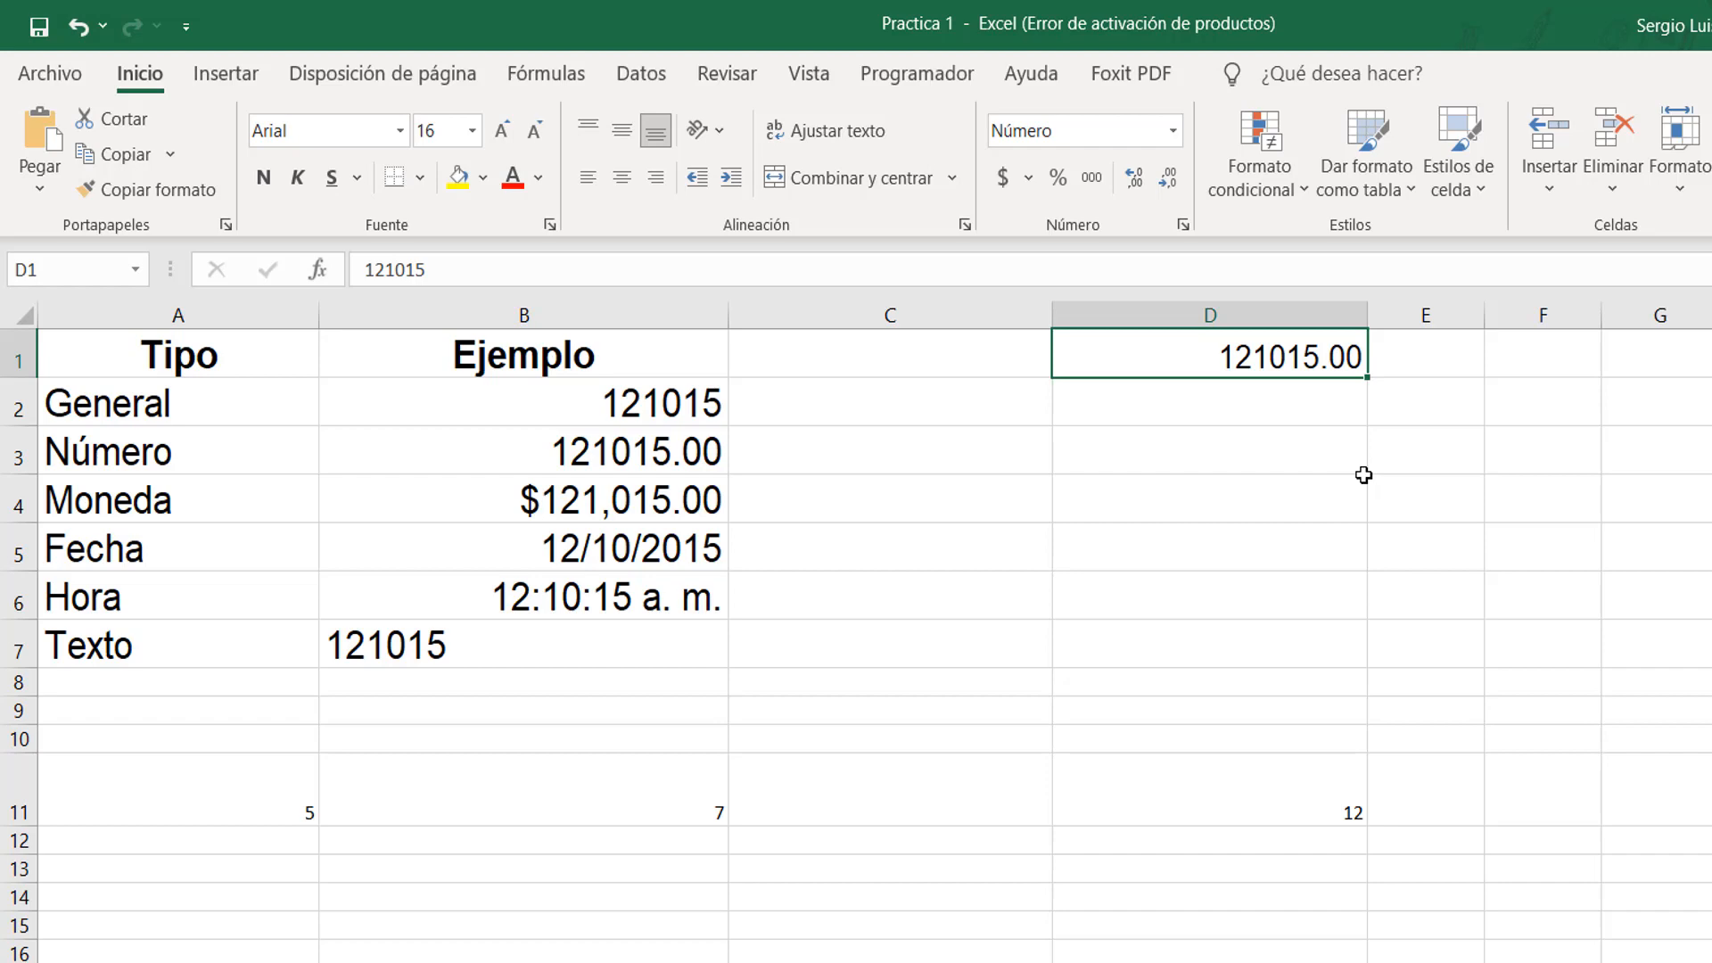
# Replace the value in cell D1 with 45, 85 and 46 in turn to test the number format.
pyautogui.press('Delete')
pyautogui.write('45')
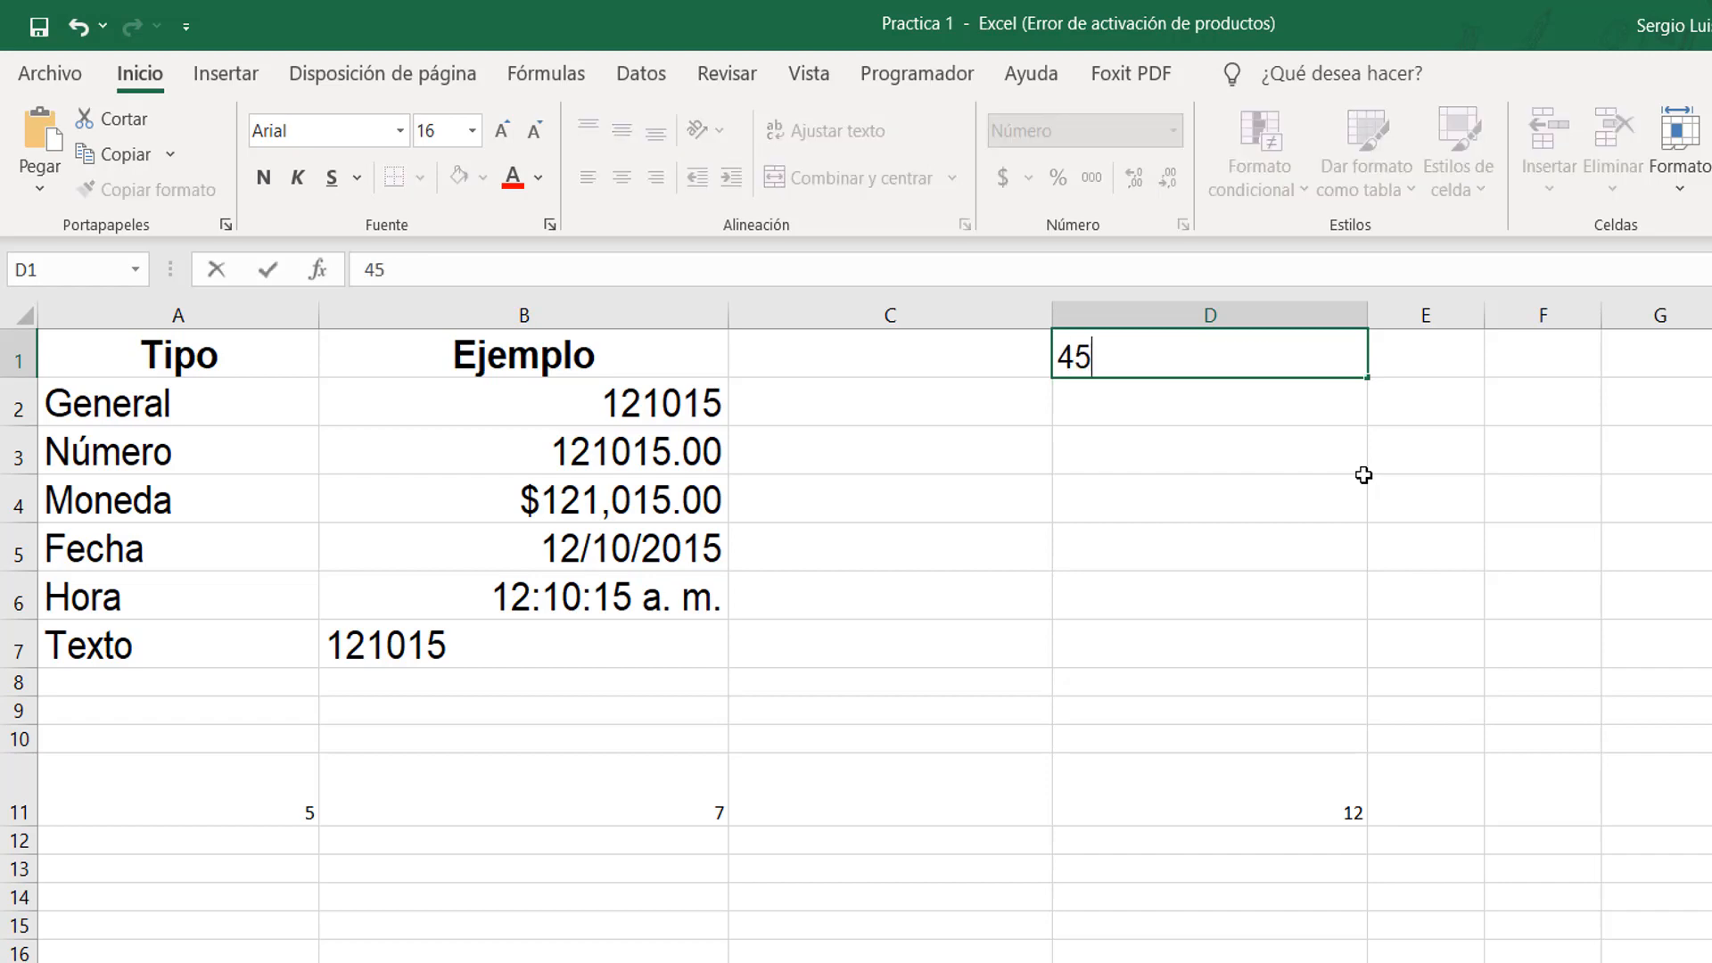
pyautogui.press('Return')
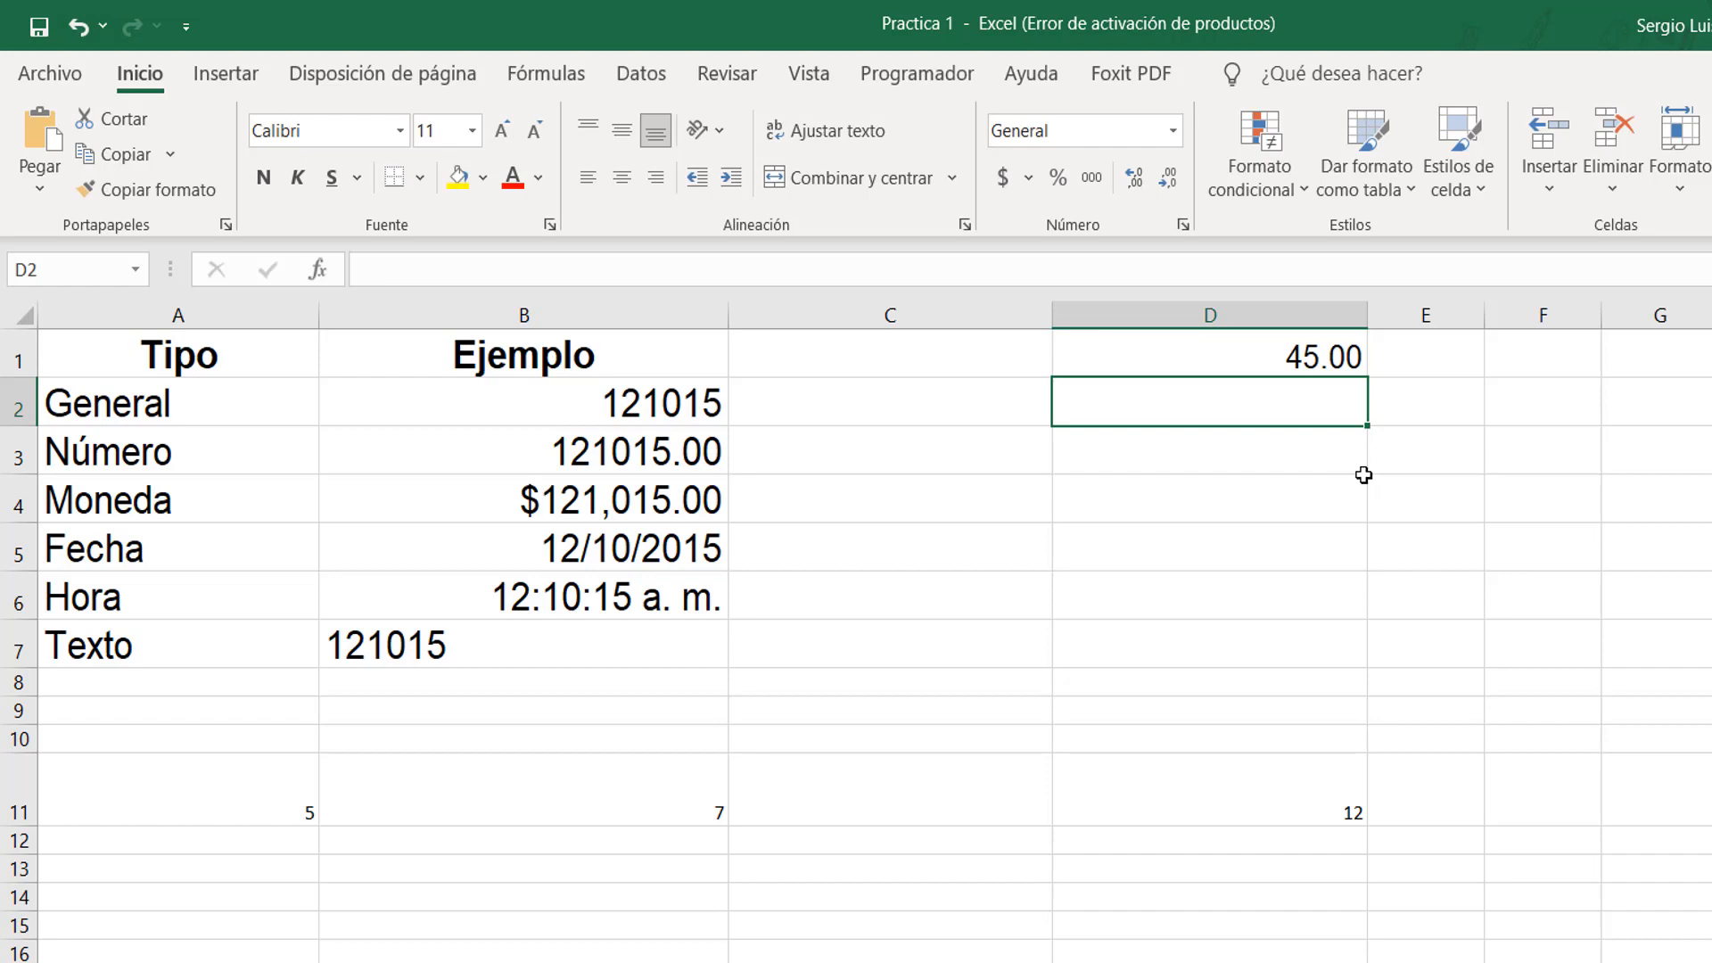
pyautogui.press('Up')
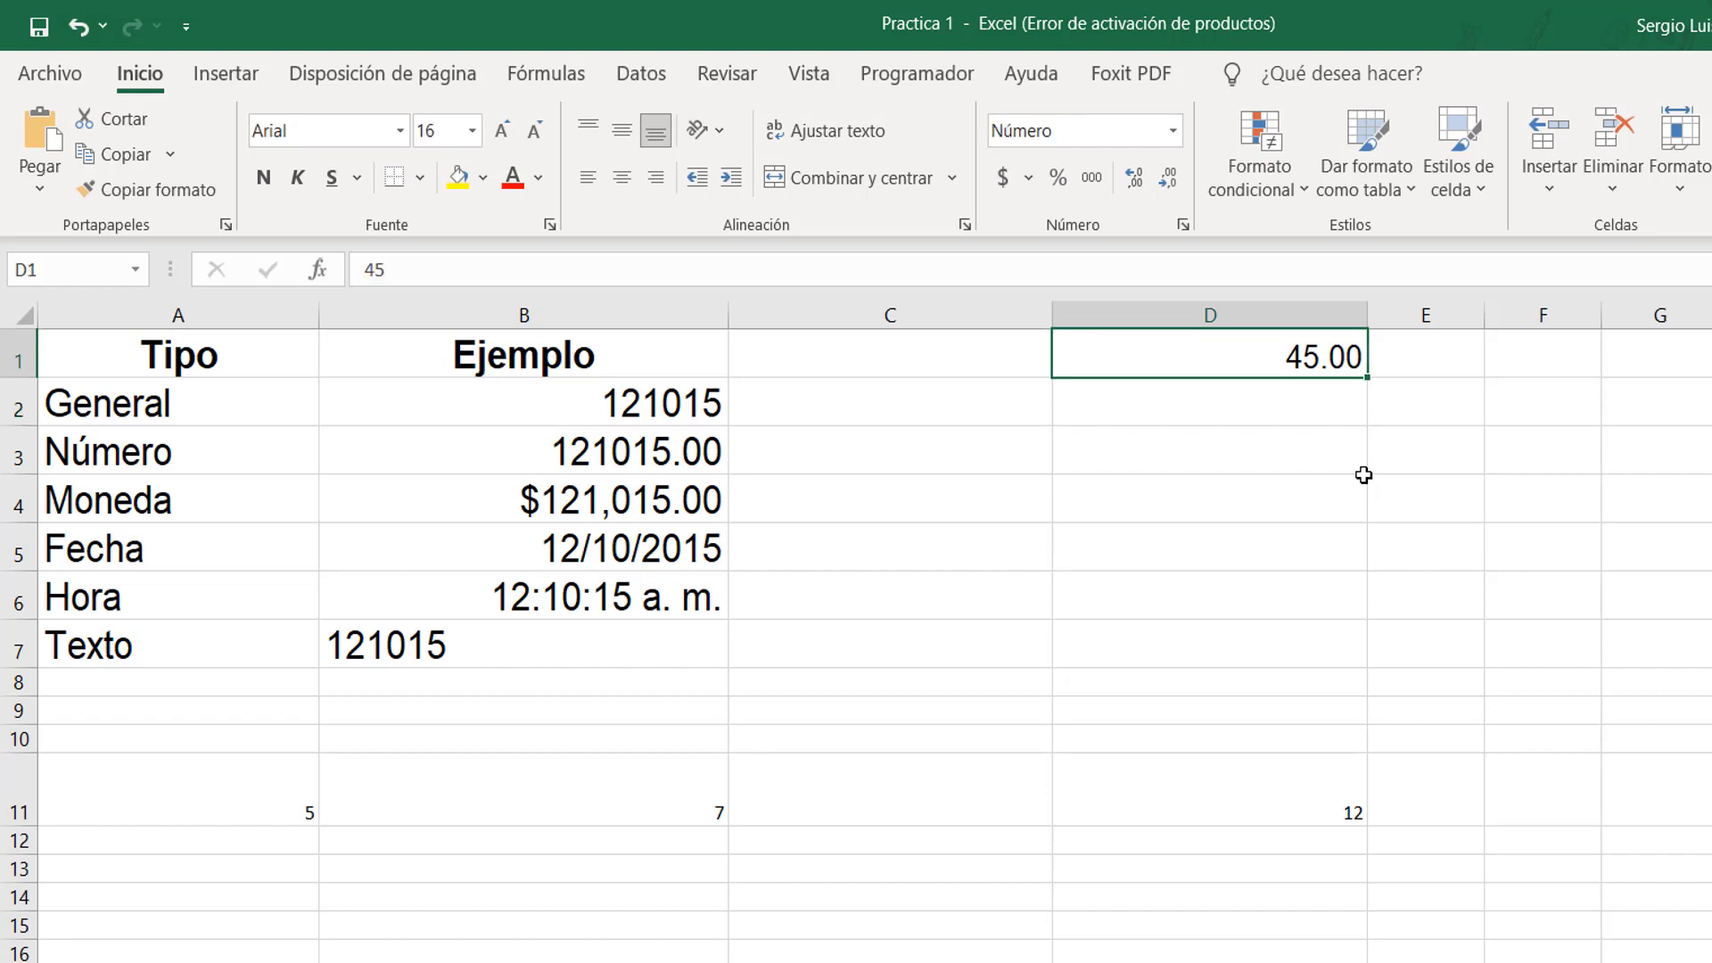
pyautogui.write('85')
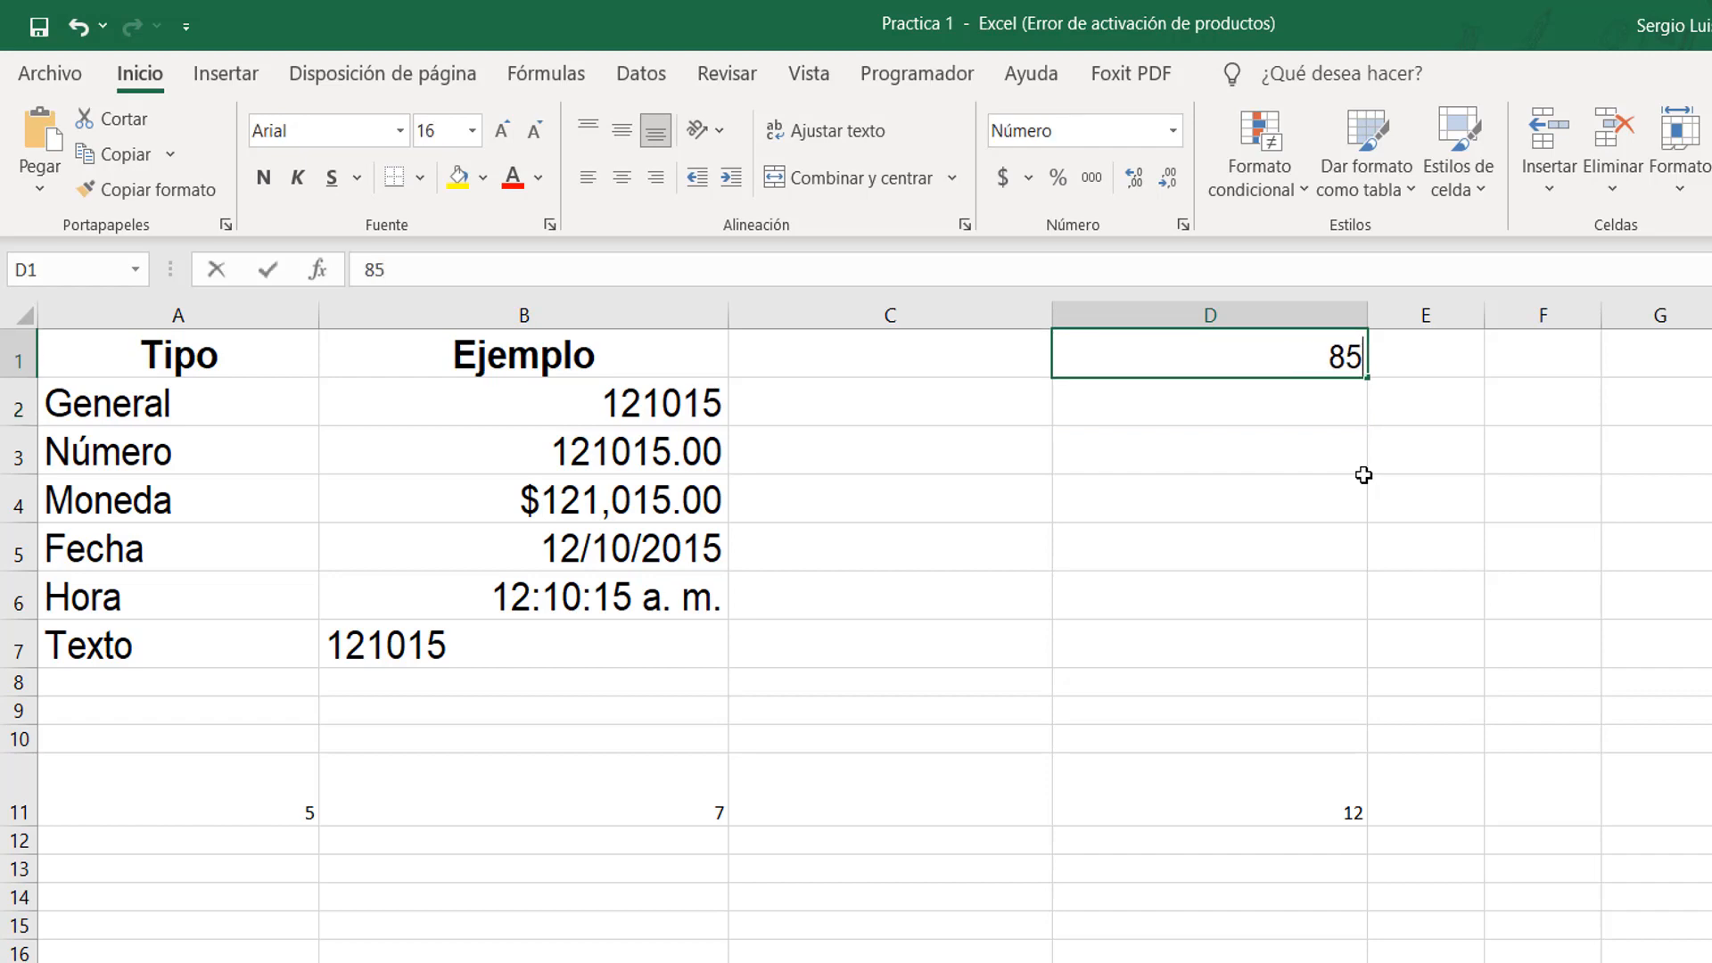
pyautogui.press('Return')
pyautogui.press('Up')
pyautogui.write('46')
pyautogui.press('Return')
# Enter 99 in cells D2 and D1 to compare their formats, and clear the entry in D2.
pyautogui.write('99')
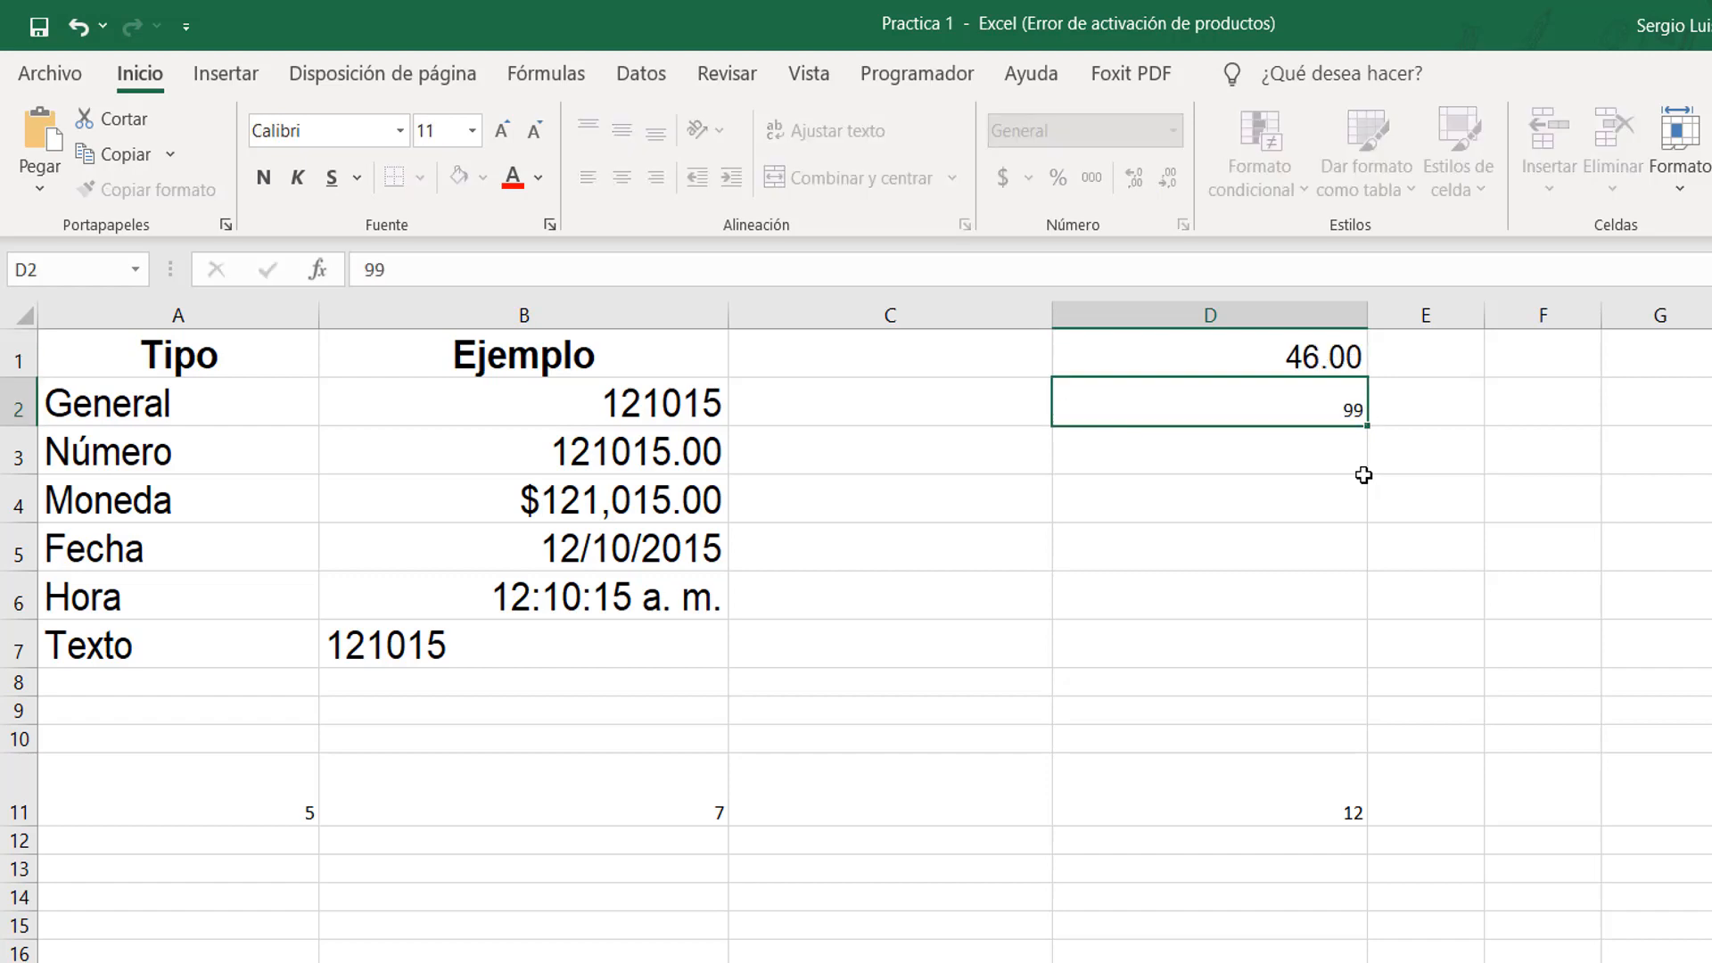
pyautogui.press('Return')
pyautogui.press('Up')
pyautogui.press('Up')
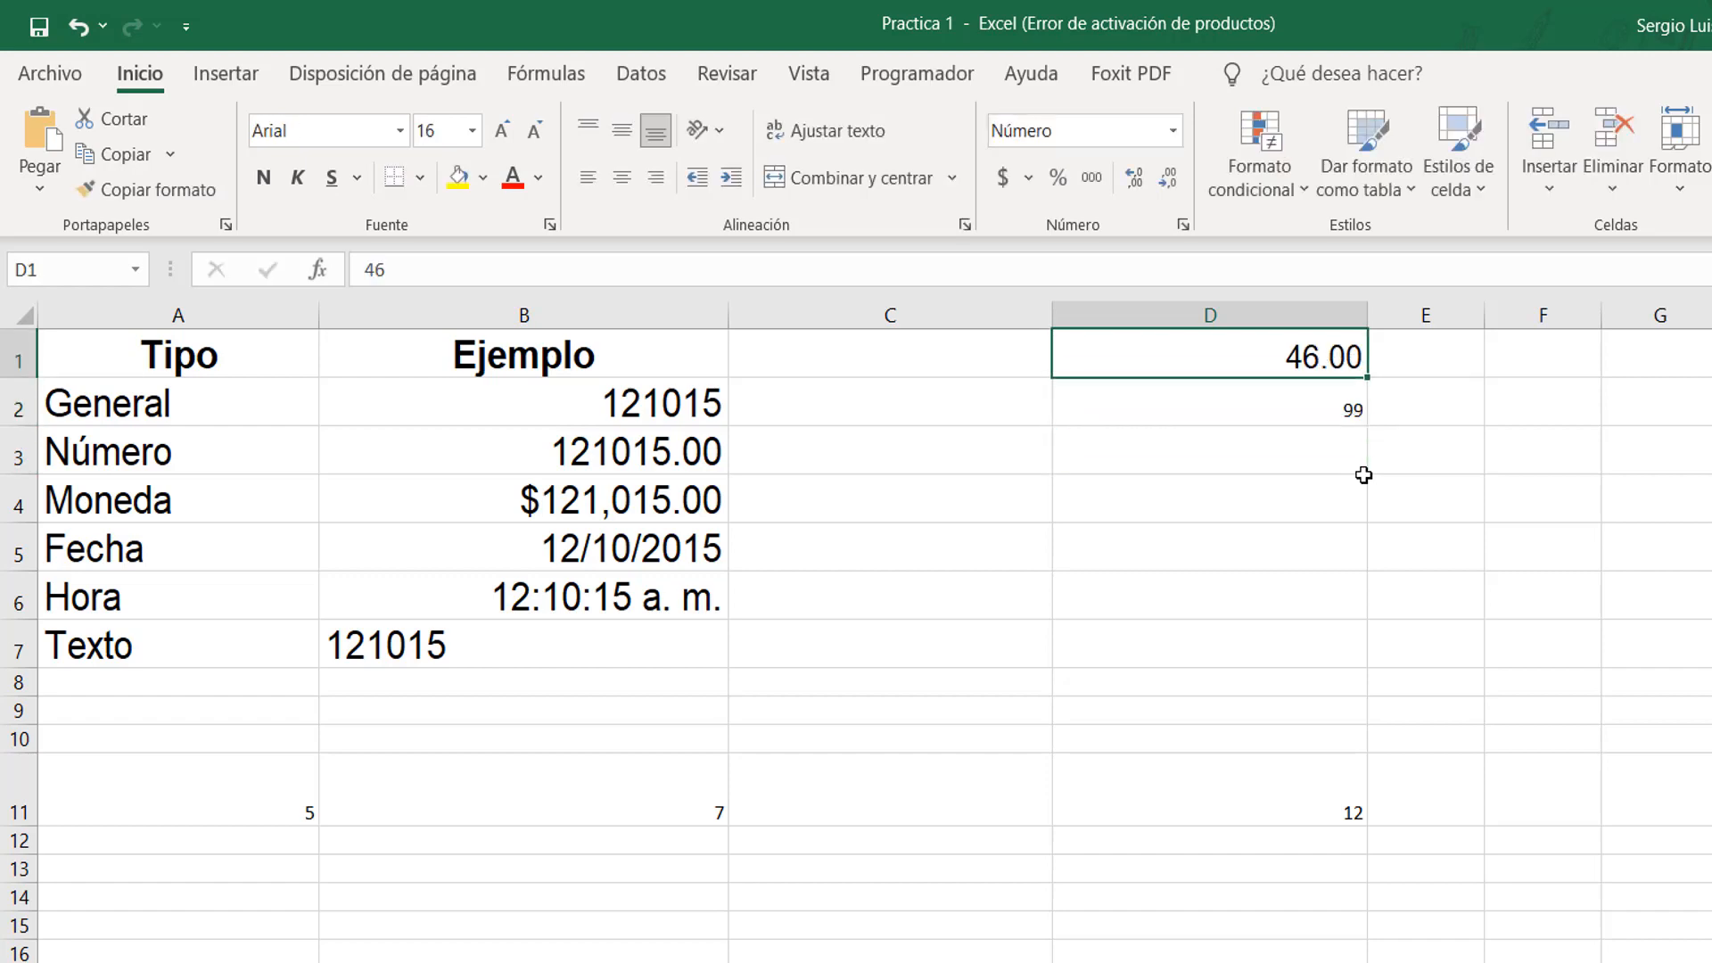
pyautogui.write('99')
pyautogui.press('Return')
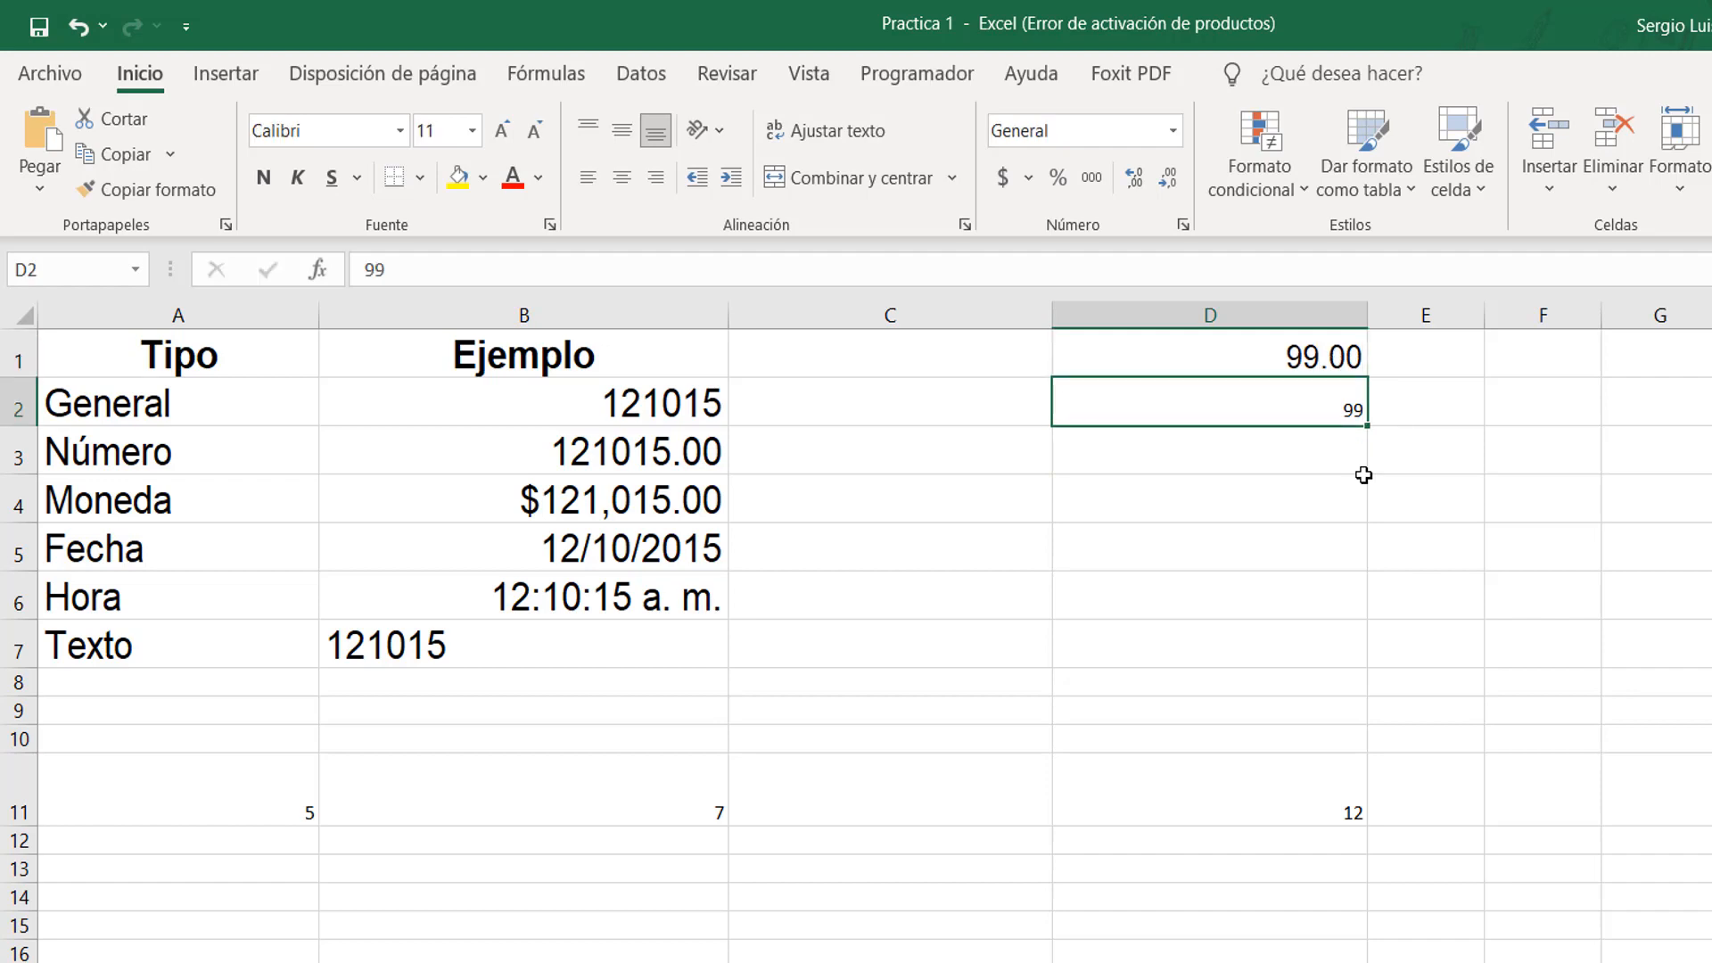
pyautogui.press('Delete')
# Enter the number 121015 in cell D1 again.
pyautogui.press('Up')
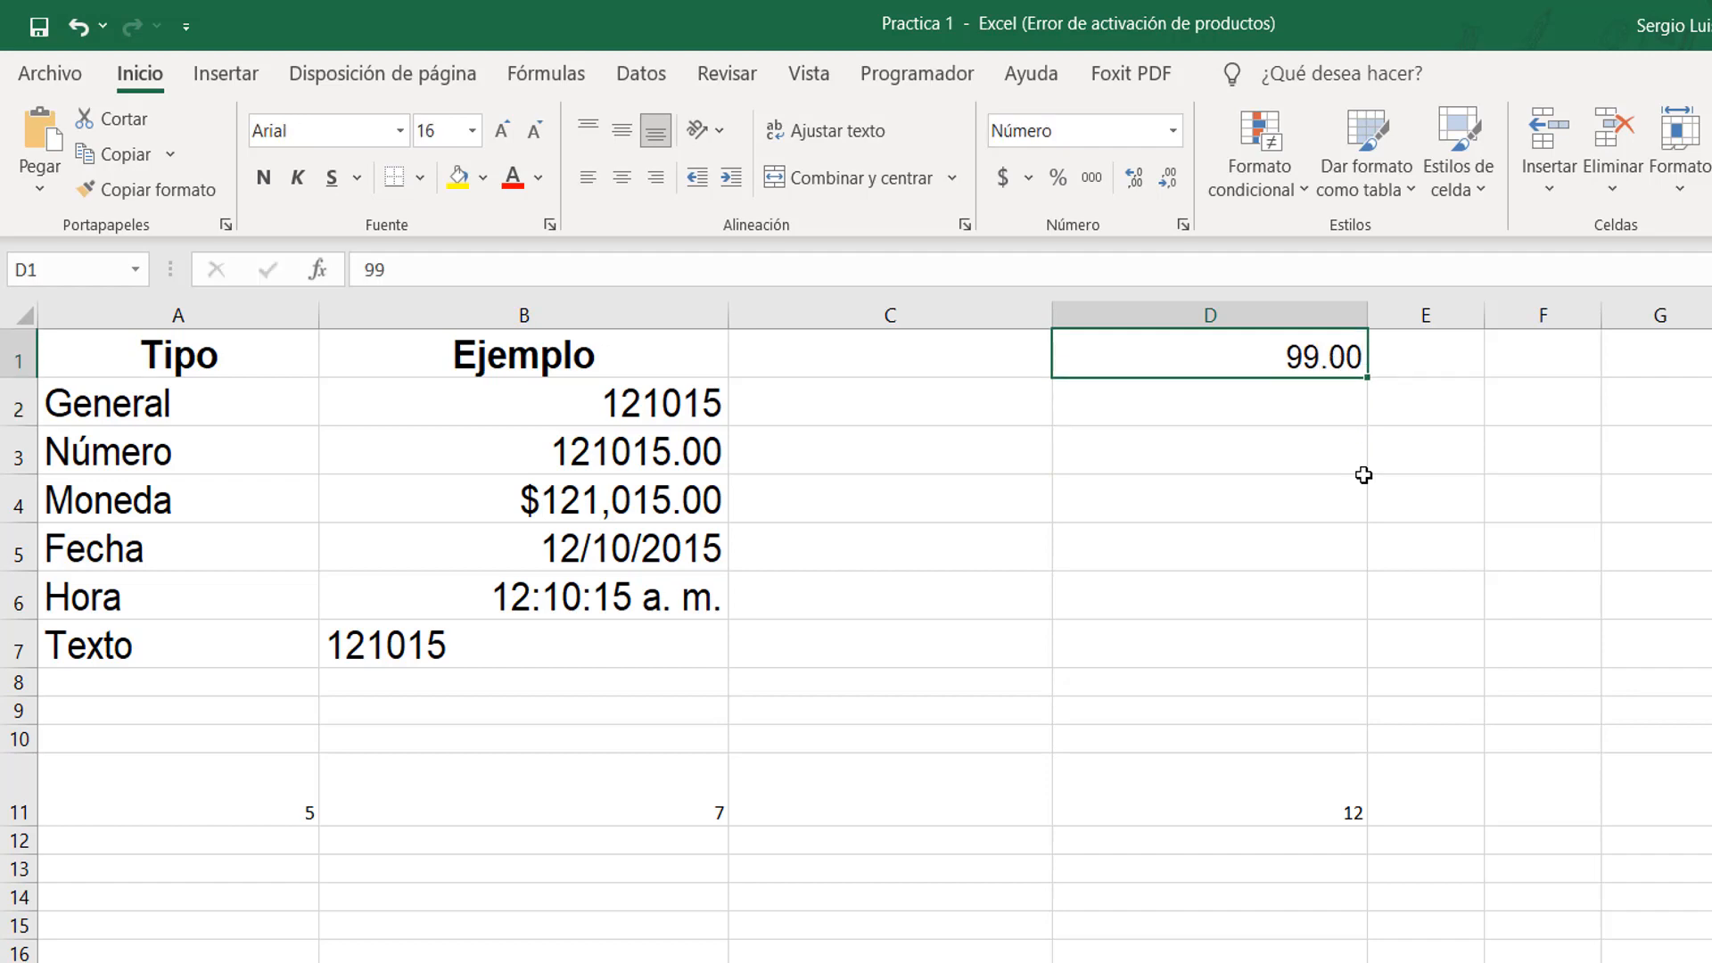
pyautogui.write('21')
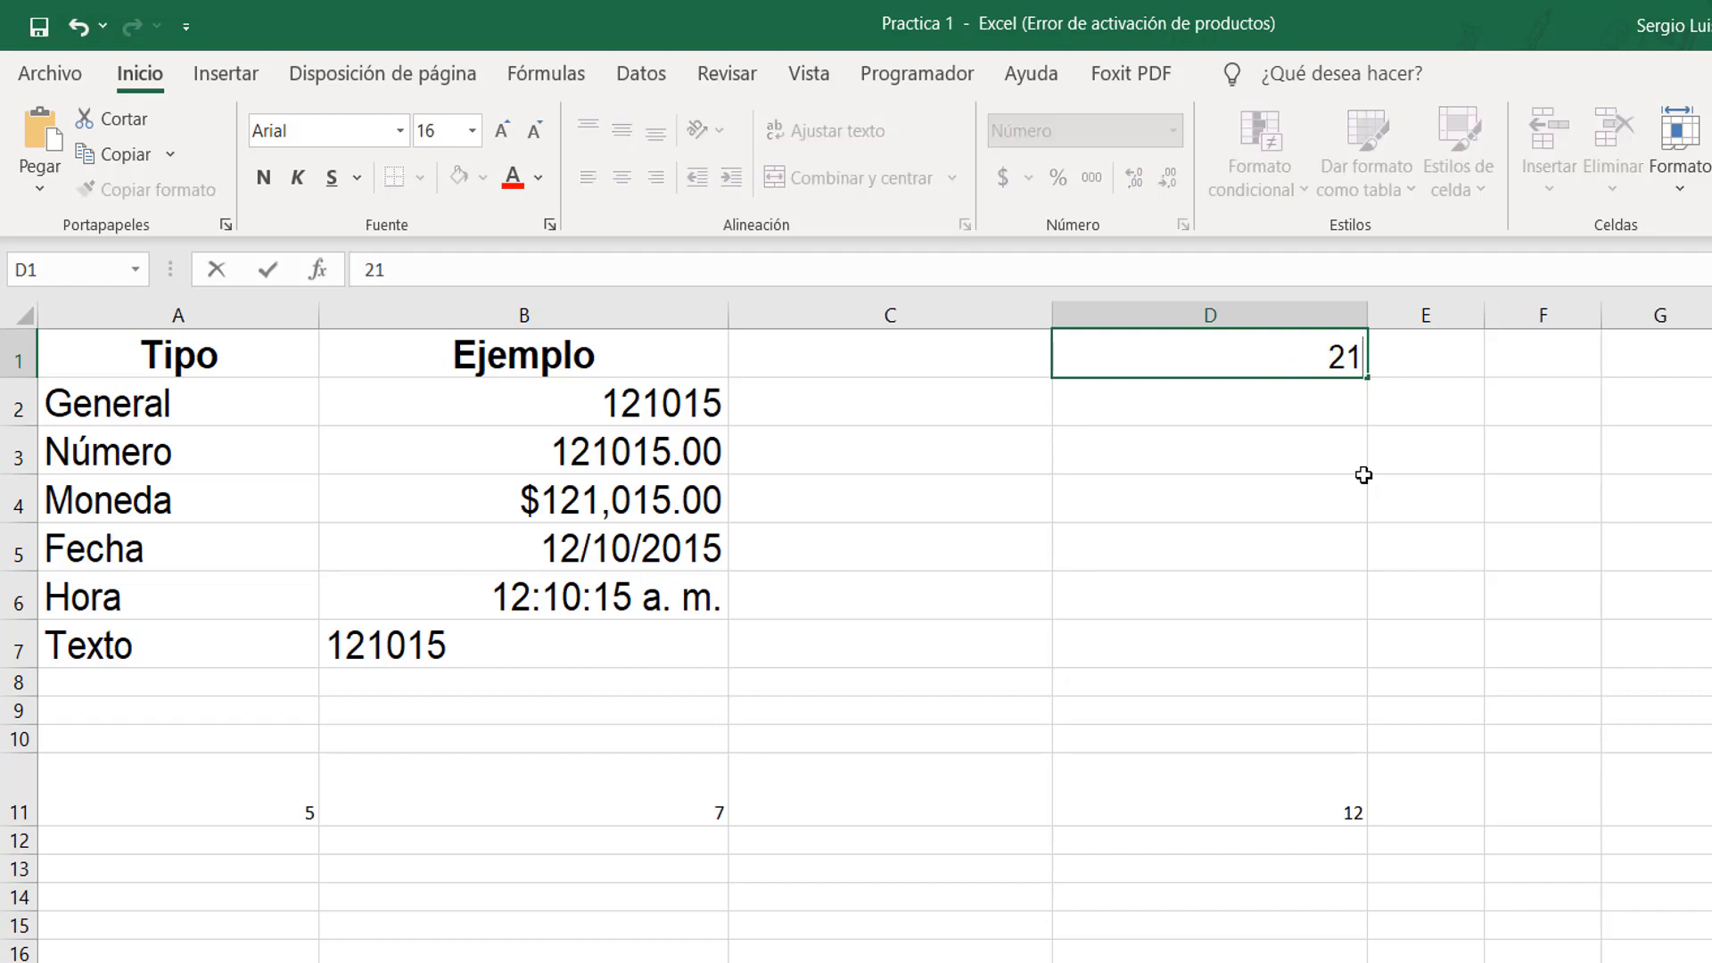
pyautogui.press('BackSpace')
pyautogui.press('BackSpace')
pyautogui.write('121015')
pyautogui.press('Return')
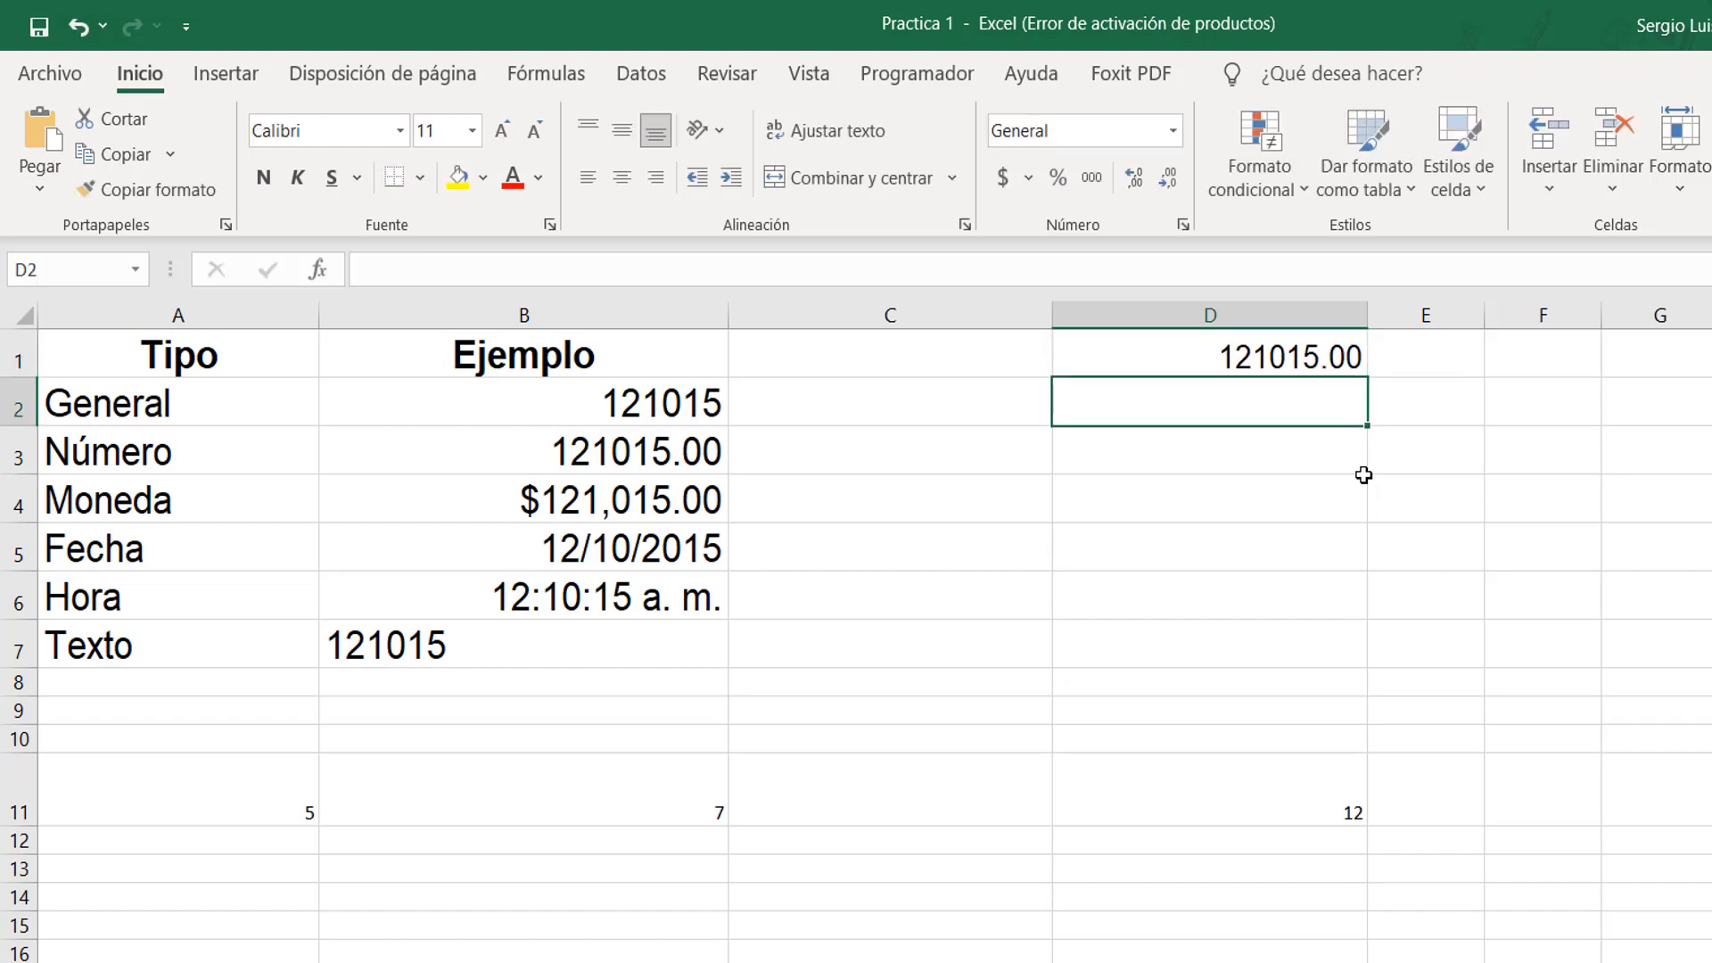
# Set the number format of cell D1 to 7 decimal places.
pyautogui.press('Up')
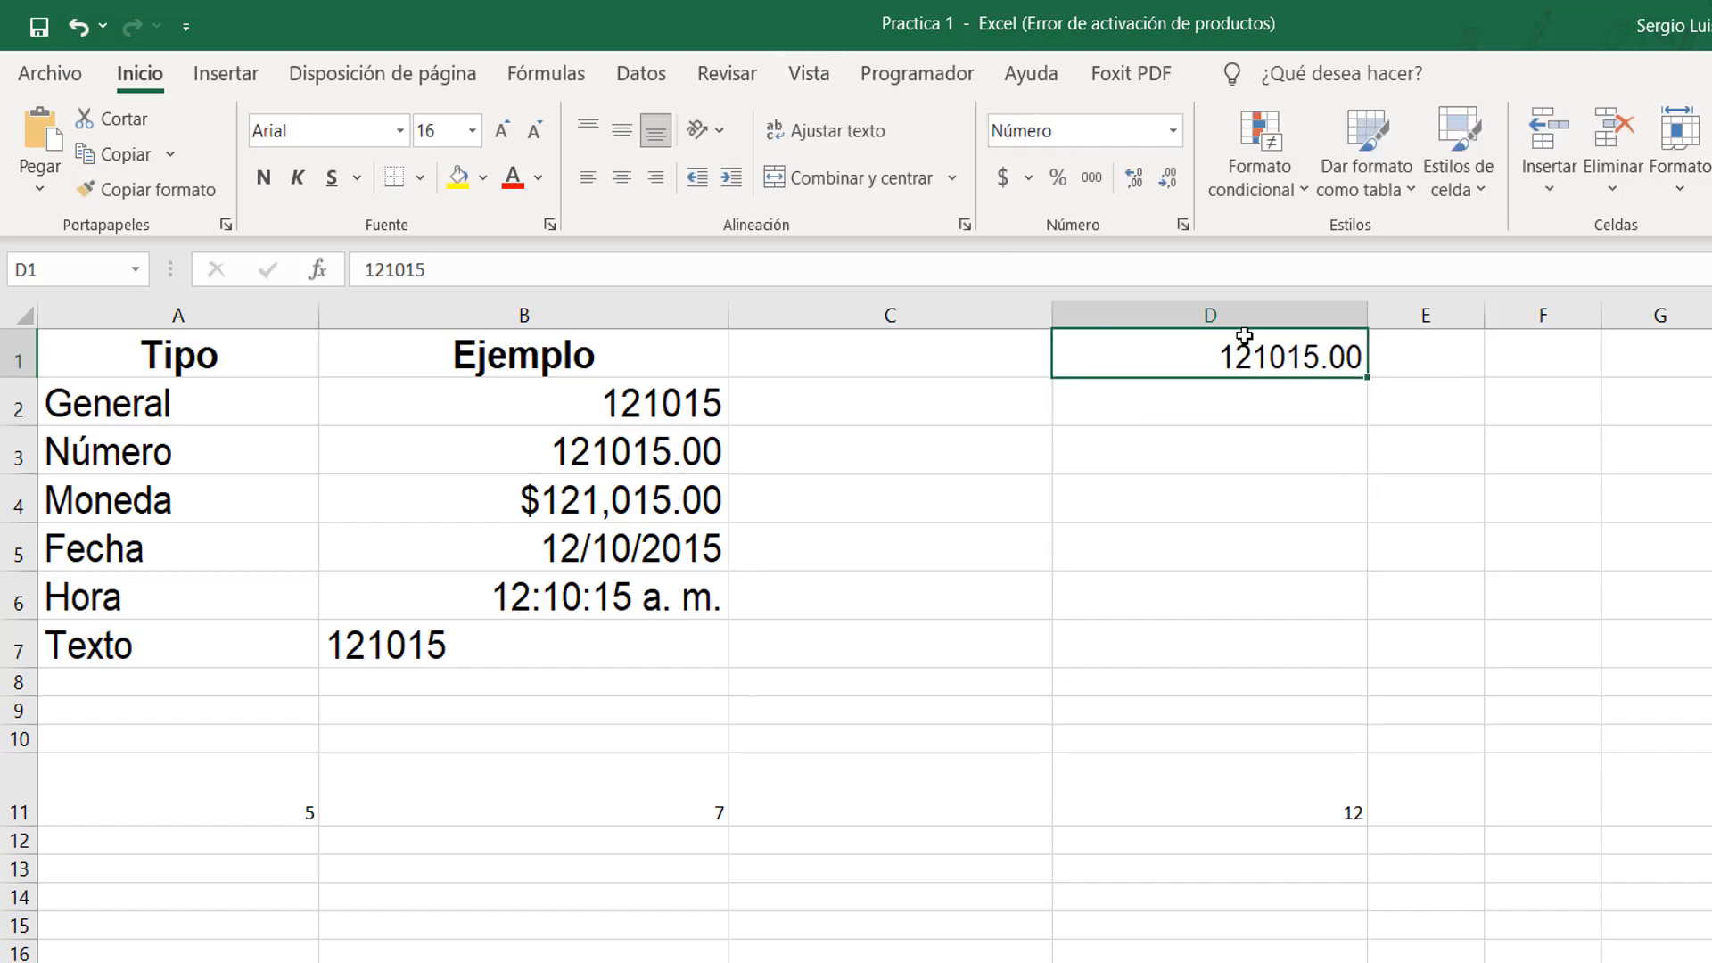
pyautogui.click(1183, 225)
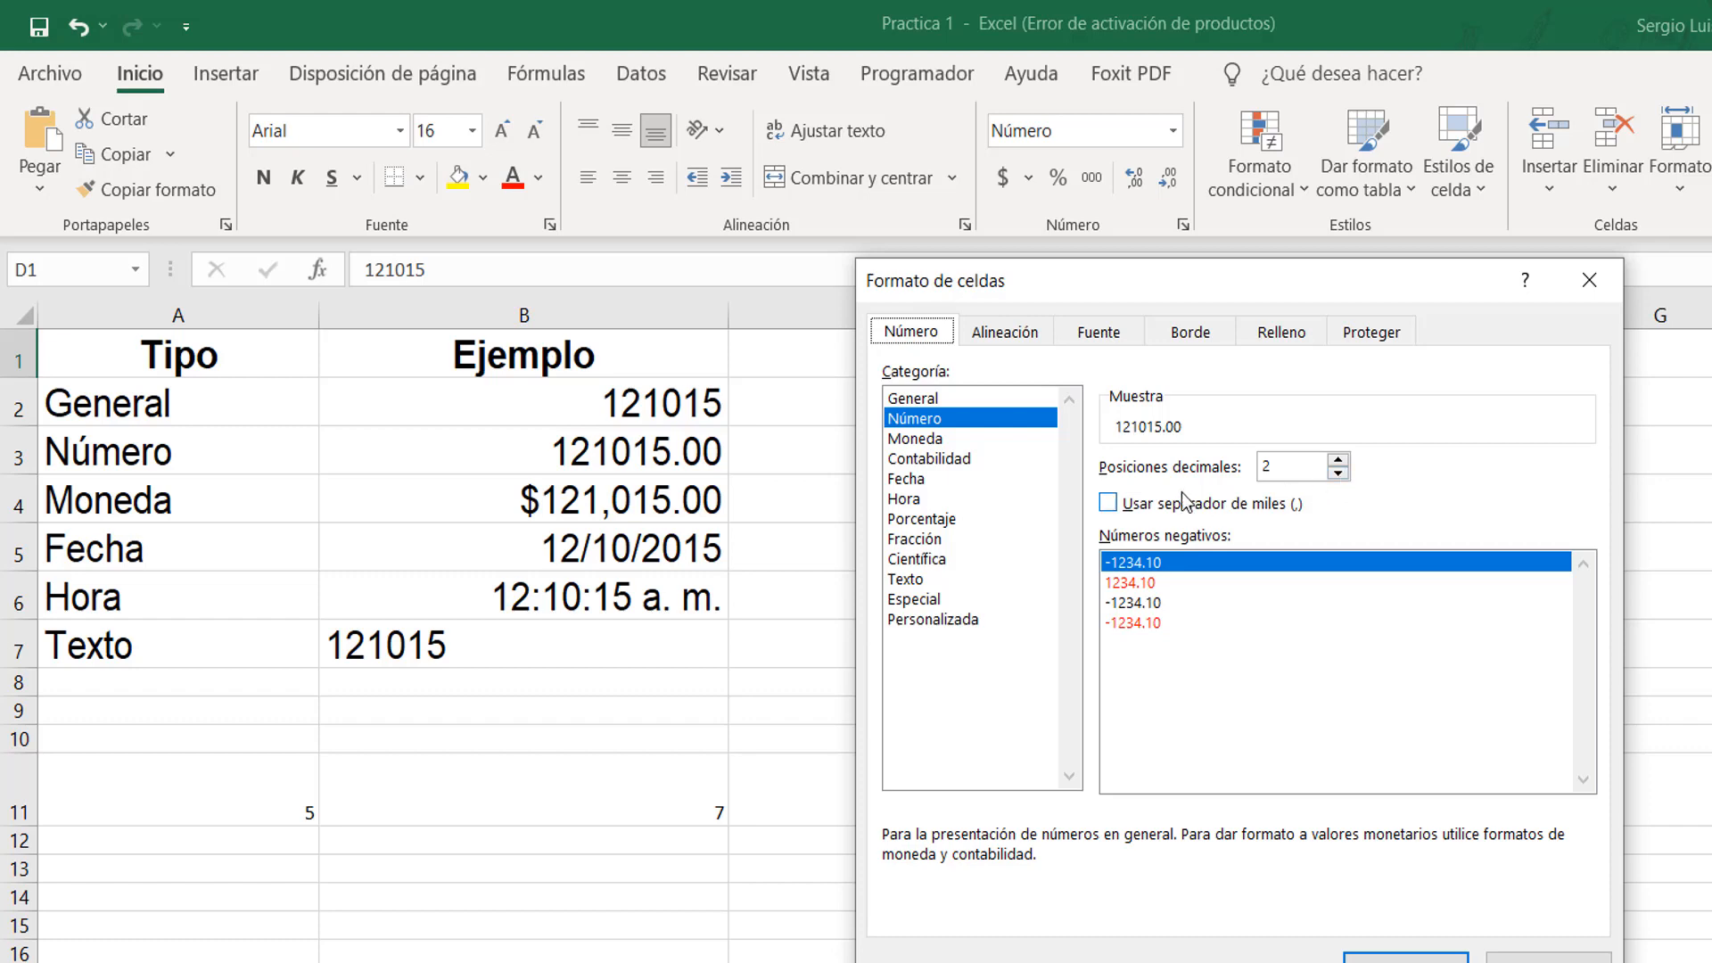
pyautogui.click(1337, 460)
pyautogui.click(1337, 460)
pyautogui.click(1338, 460)
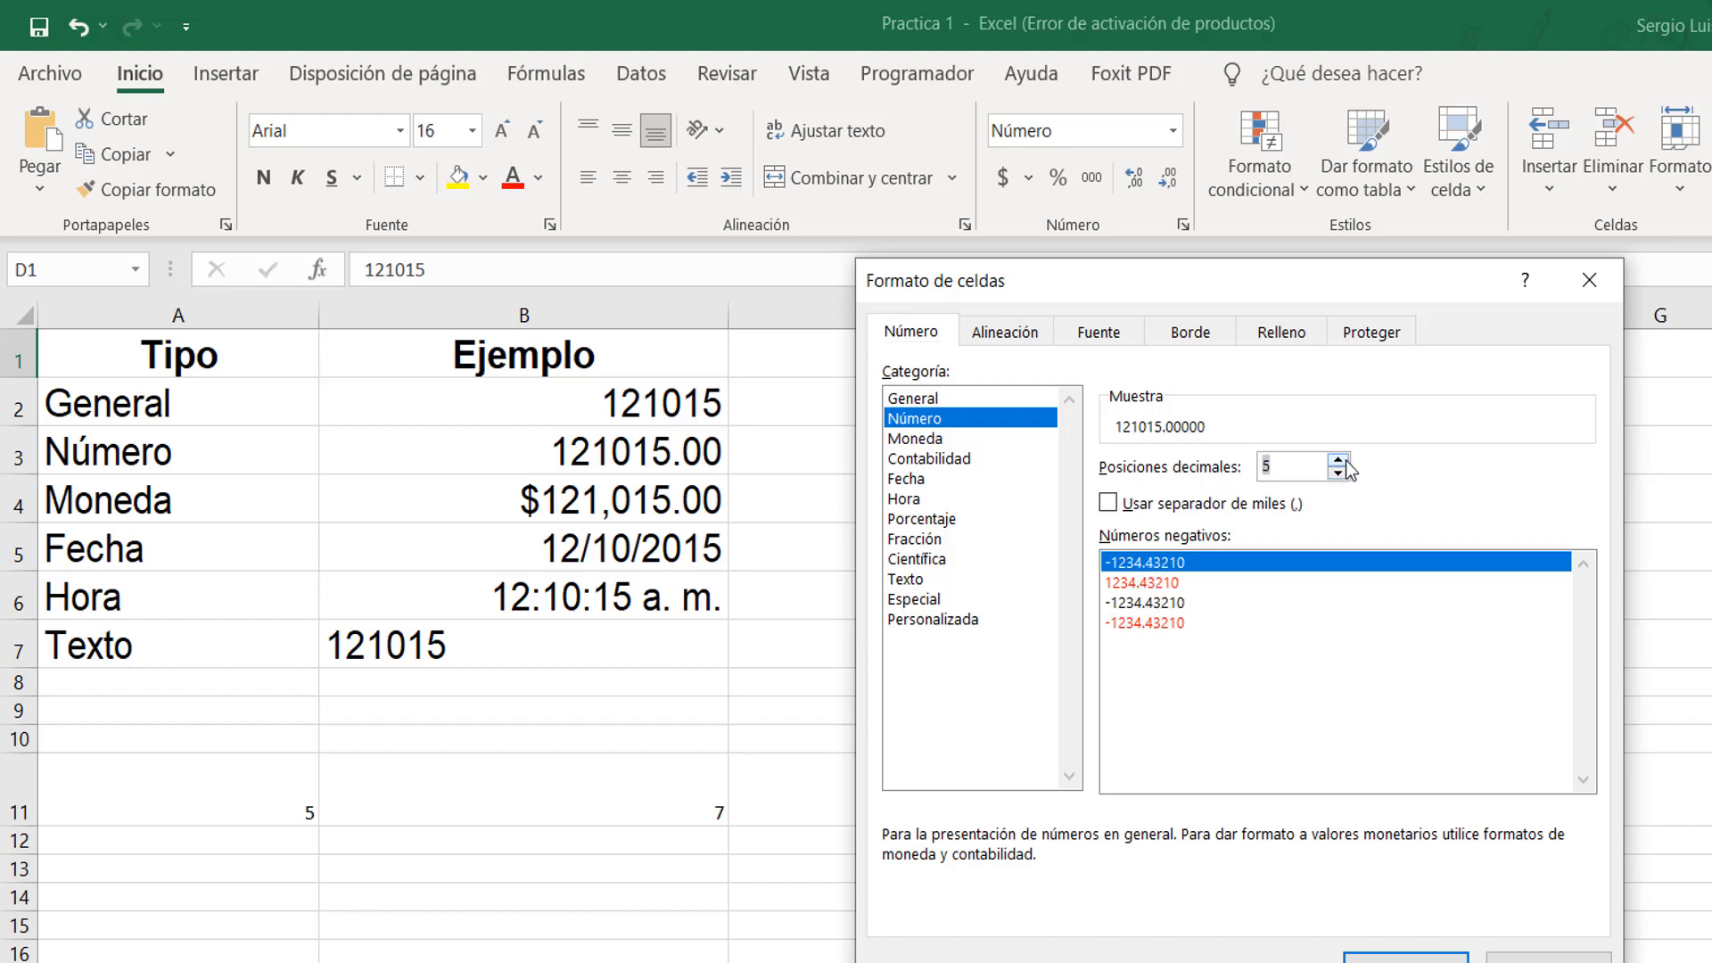
pyautogui.click(1338, 460)
pyautogui.click(1338, 460)
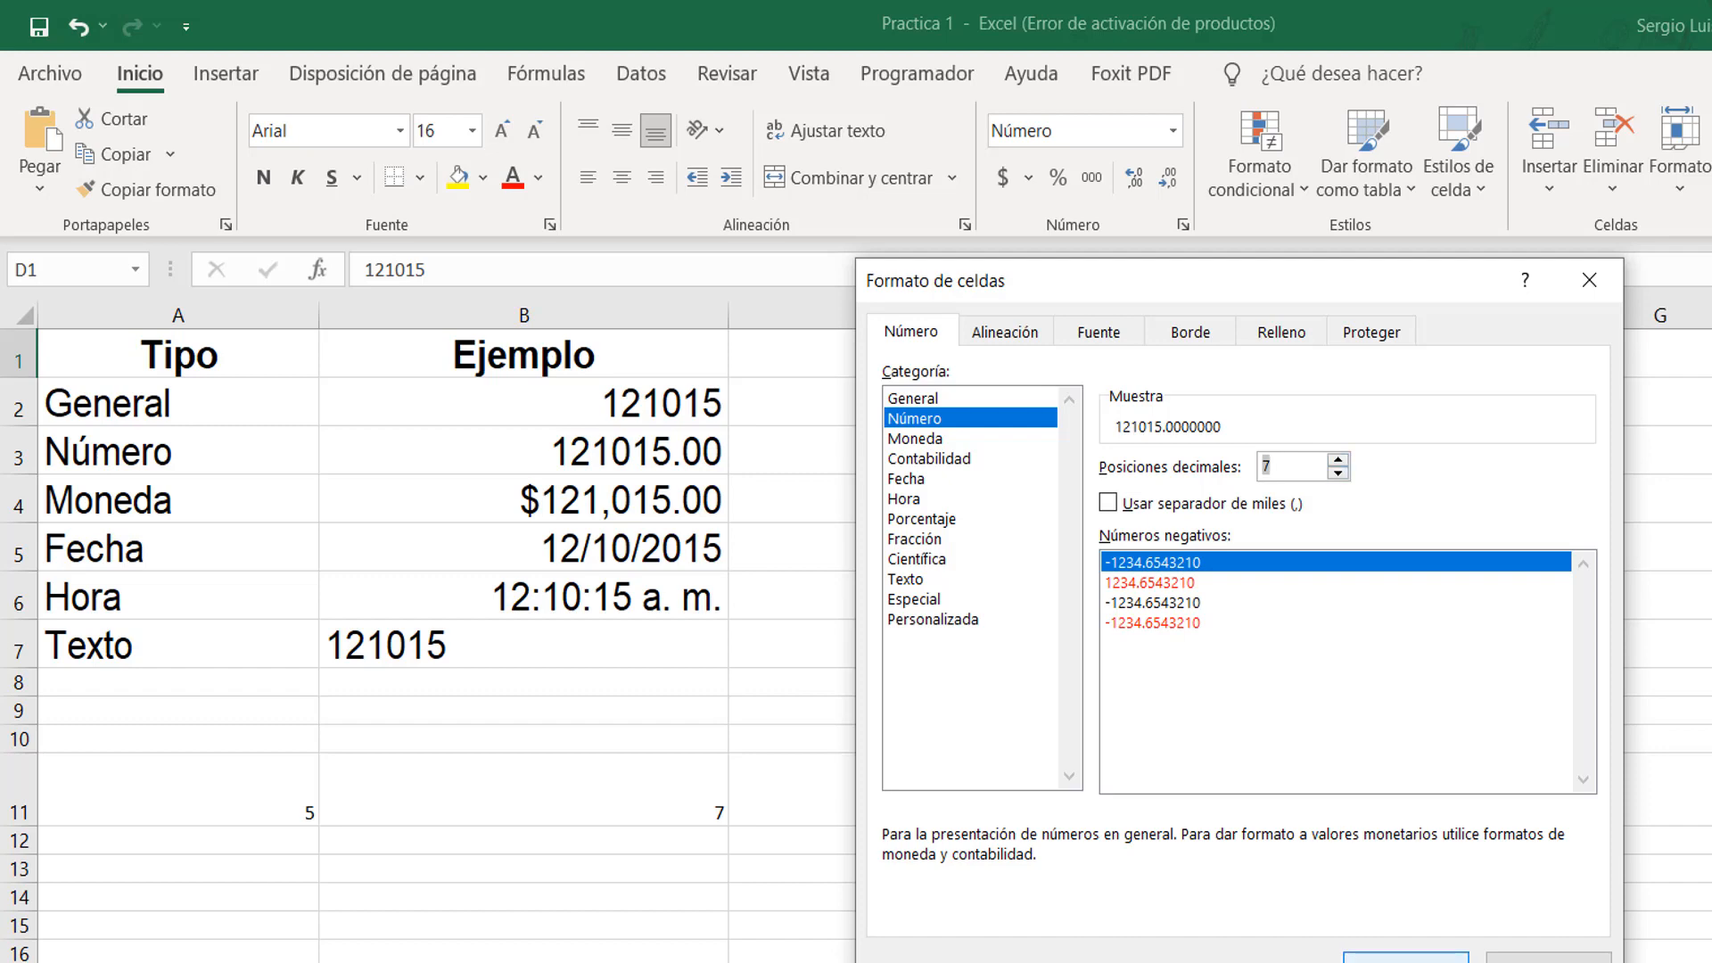
pyautogui.click(1405, 959)
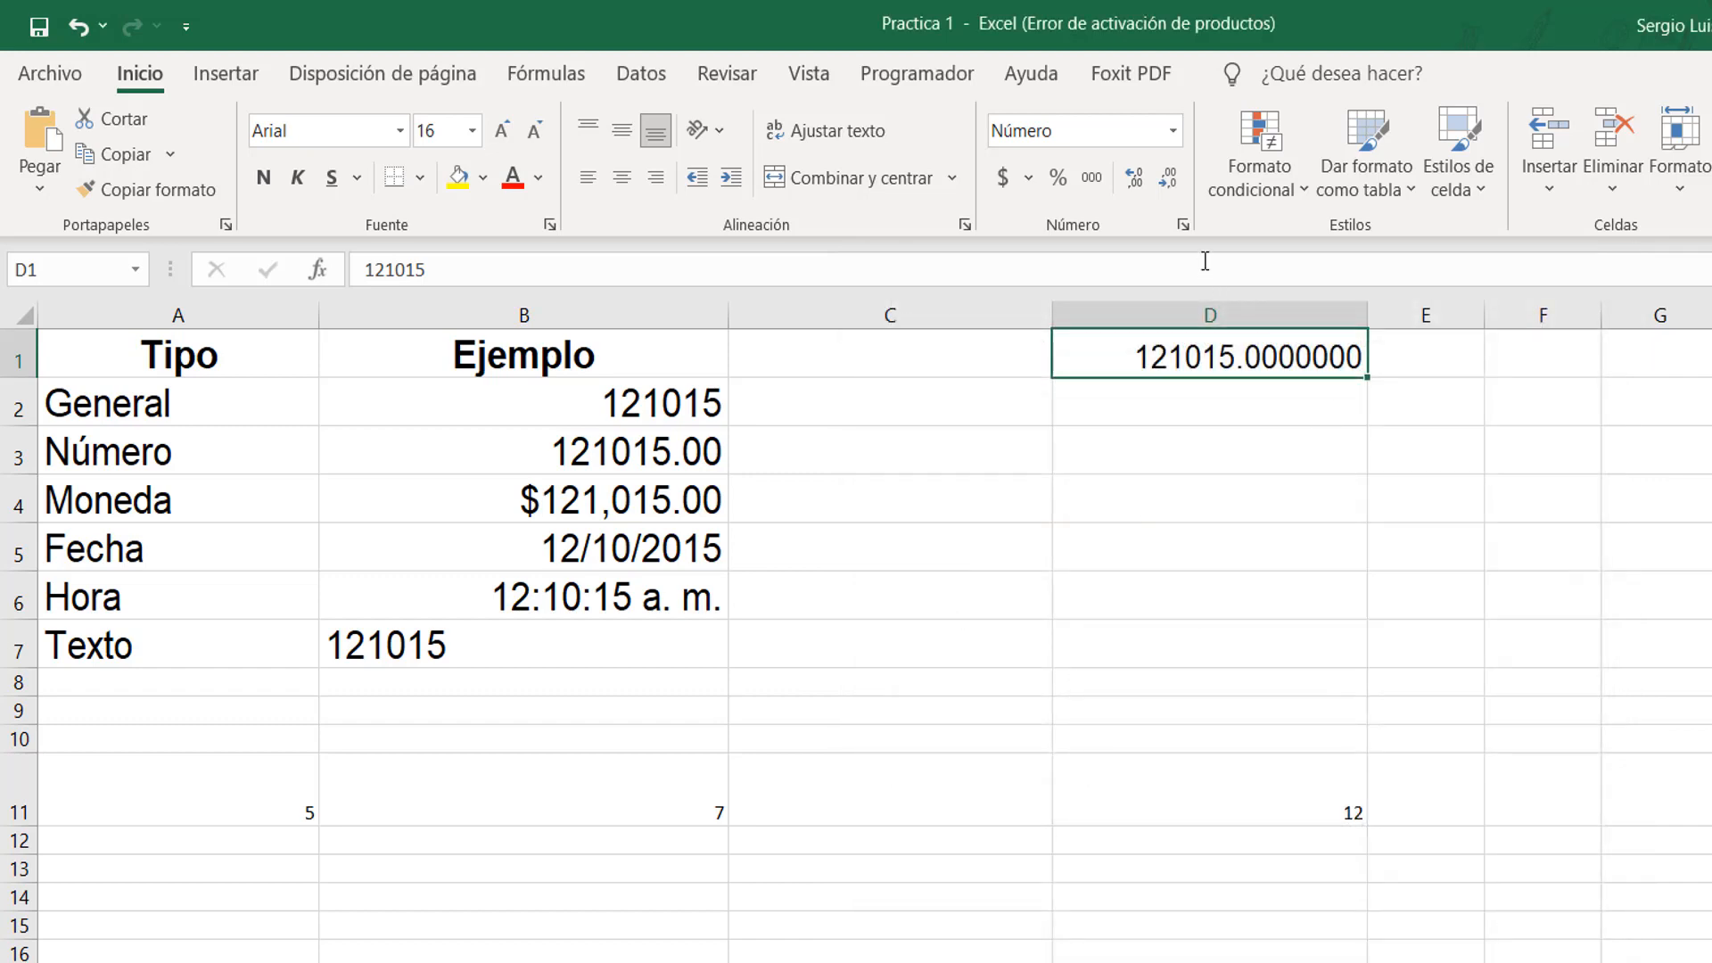
# Set the number format of cell D1 to 0 decimal places.
pyautogui.click(1185, 225)
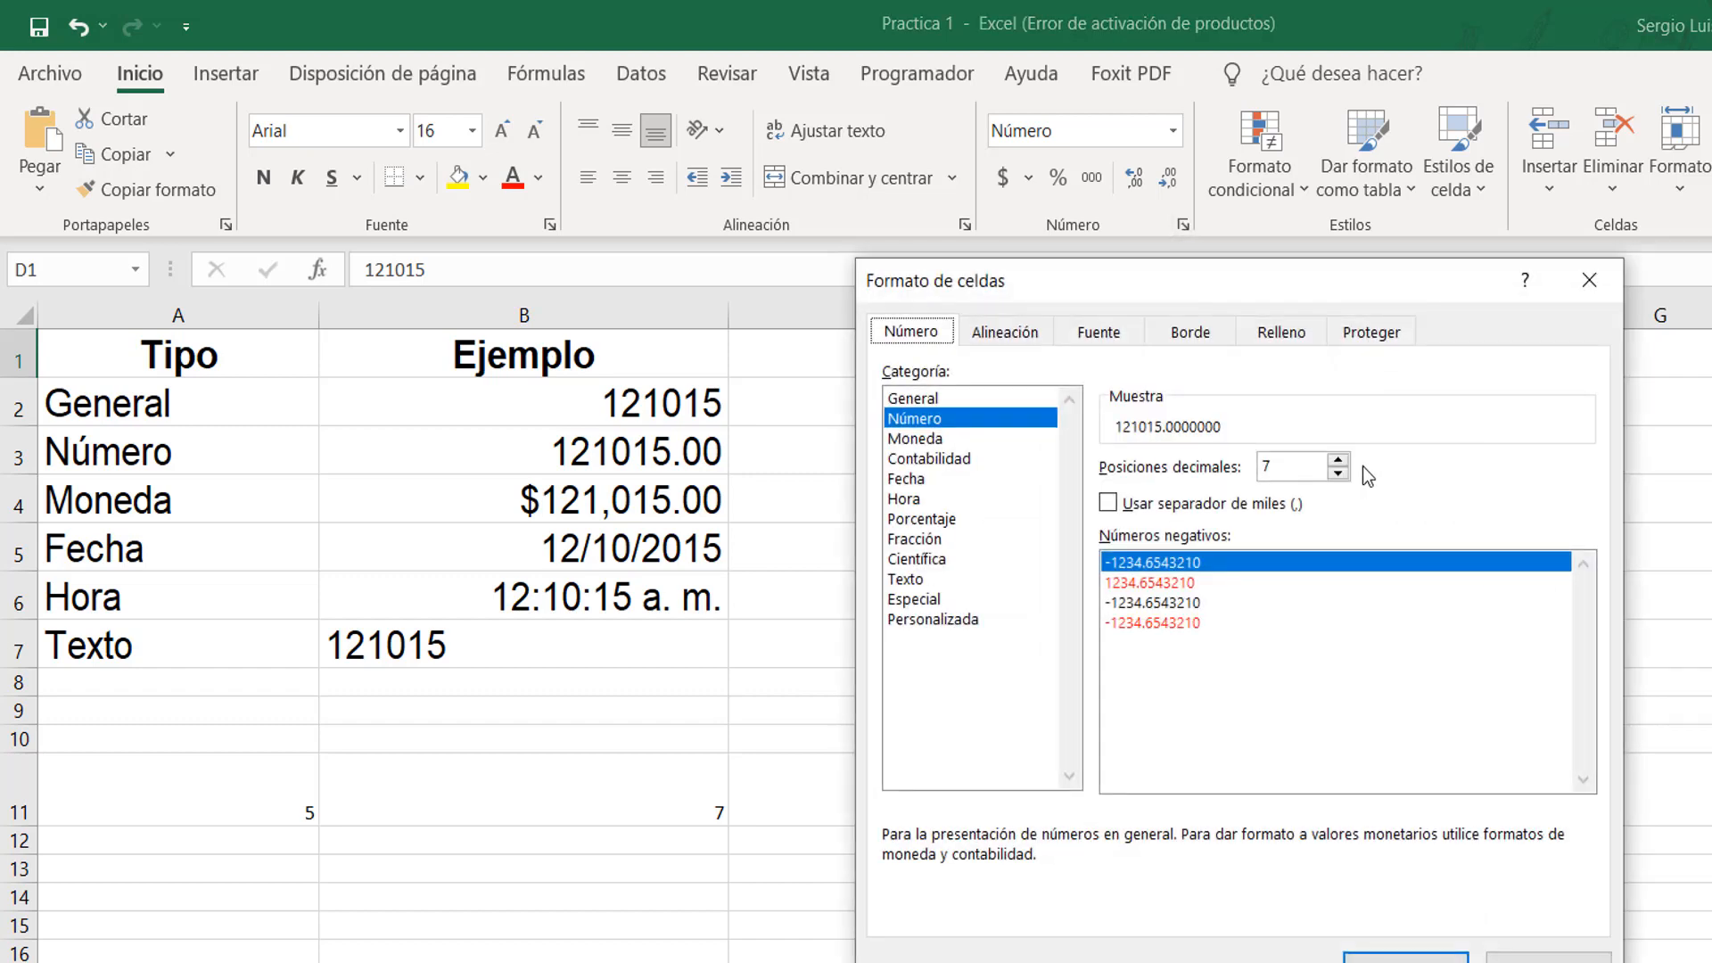
pyautogui.click(1338, 474)
pyautogui.click(1338, 474)
pyautogui.click(1338, 473)
pyautogui.click(1337, 474)
pyautogui.click(1337, 473)
pyautogui.click(1338, 474)
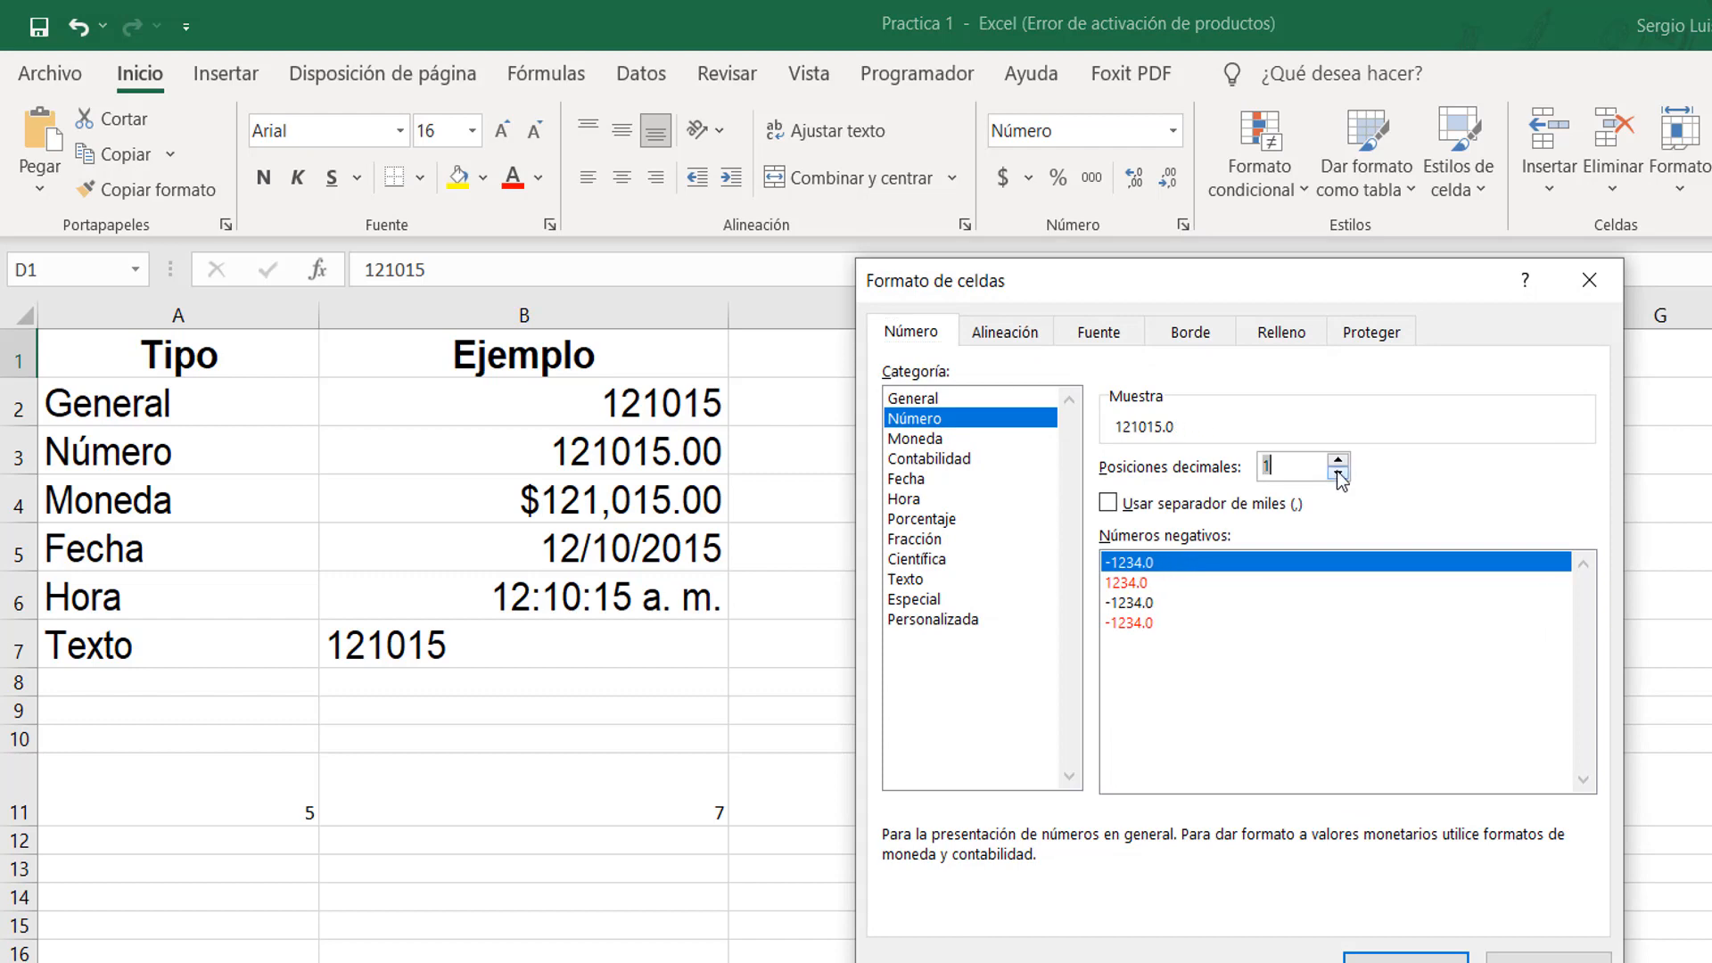
pyautogui.click(1342, 474)
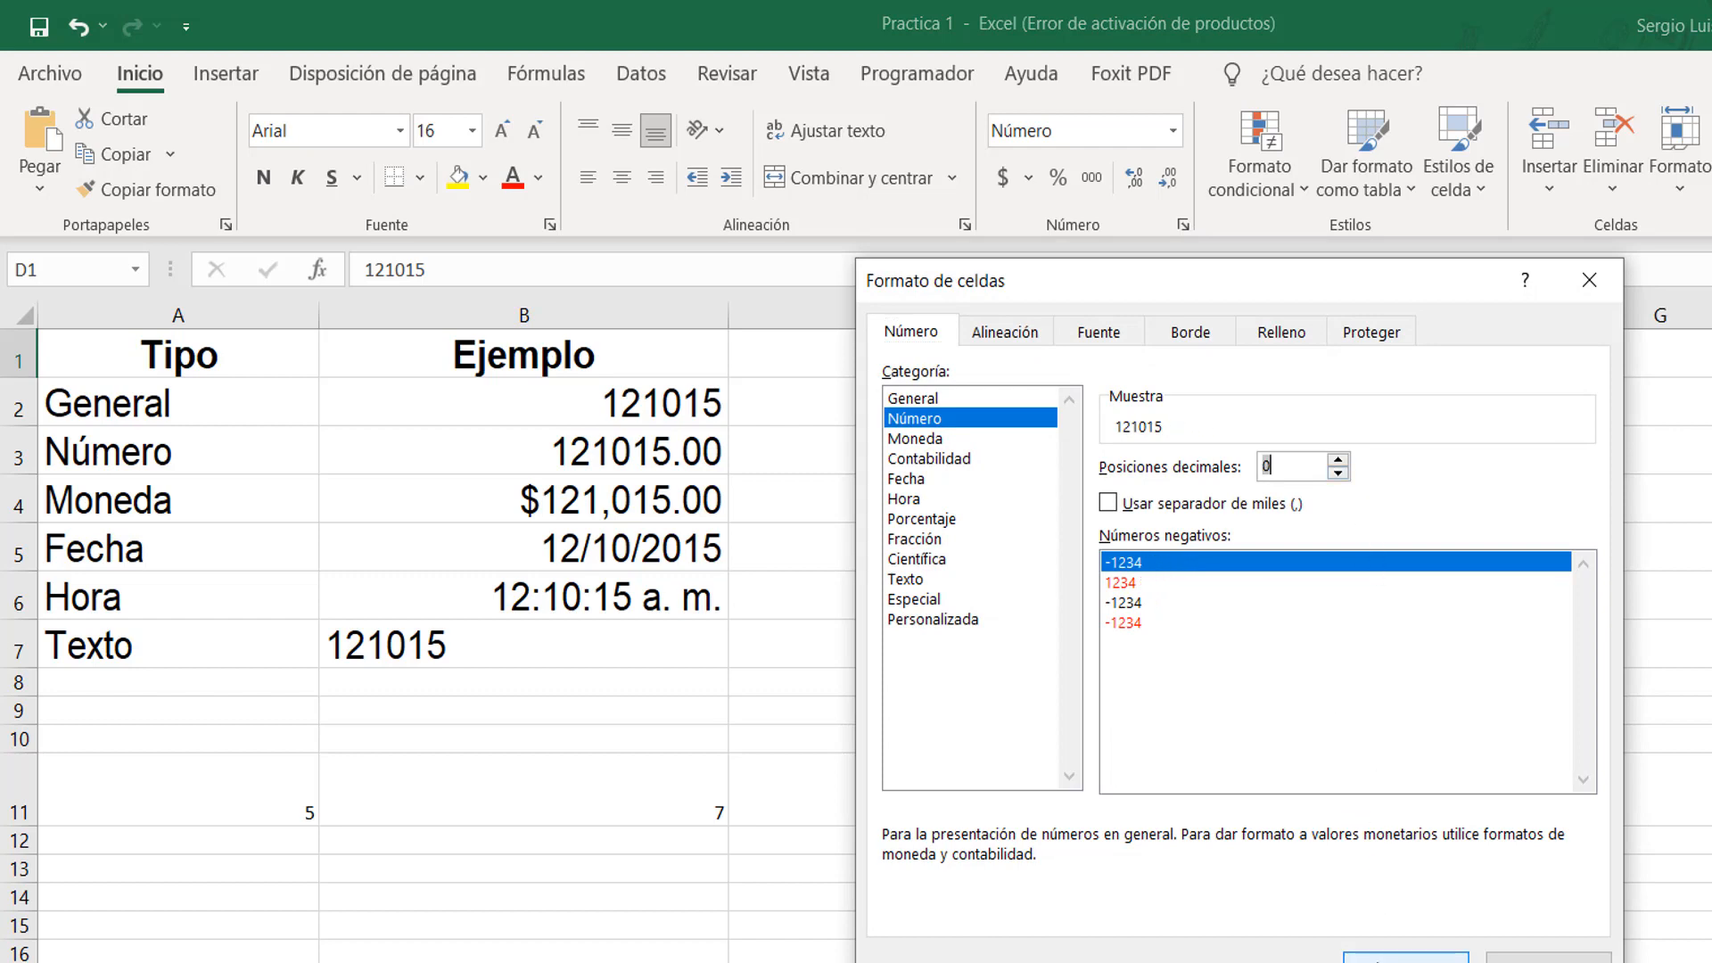
pyautogui.click(1405, 957)
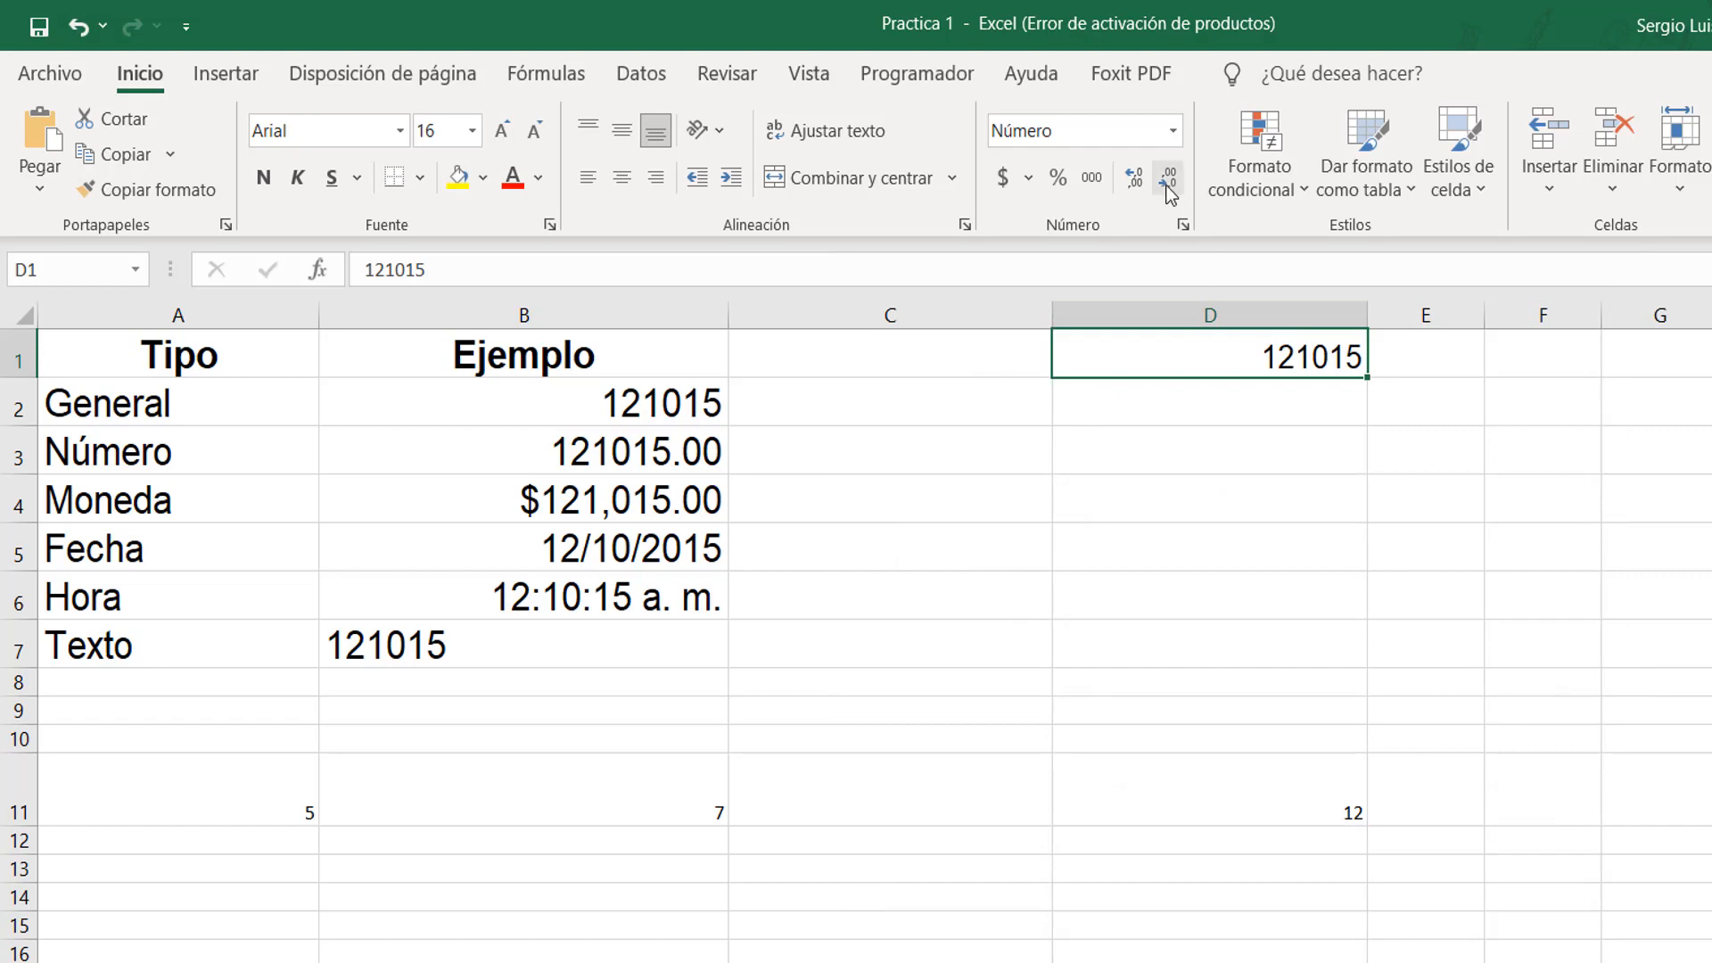
# Set the Número format of cell D1 to 2 decimal places.
pyautogui.click(1182, 228)
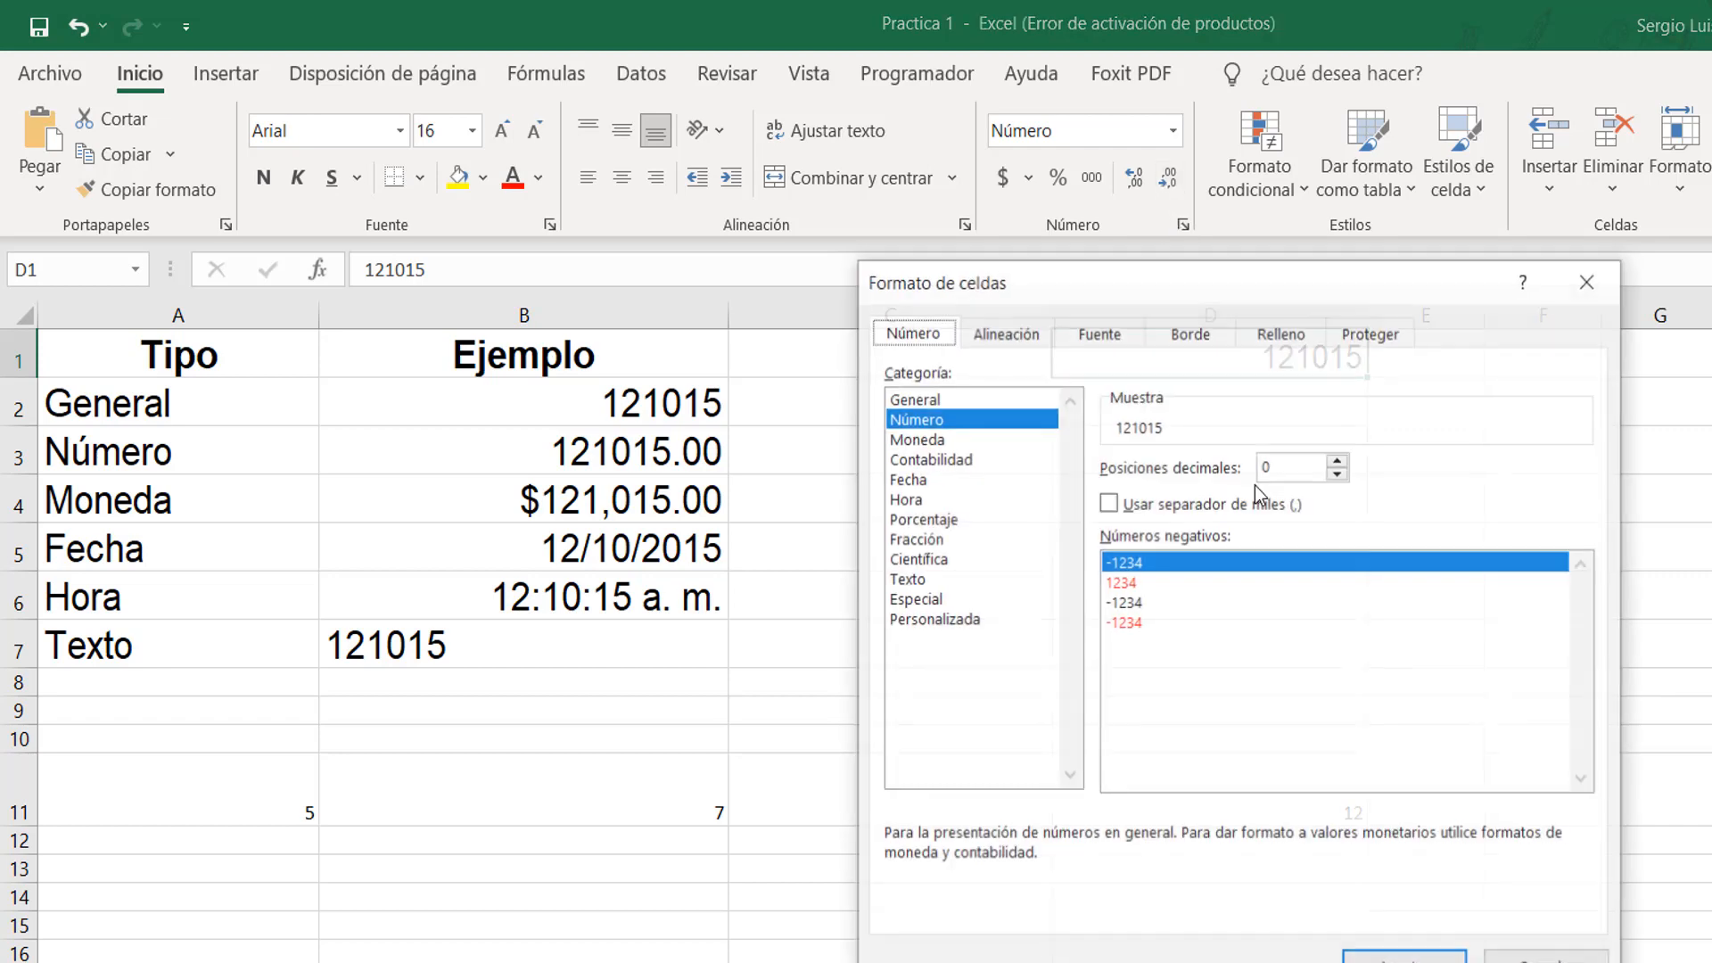
pyautogui.click(1339, 462)
pyautogui.click(1338, 460)
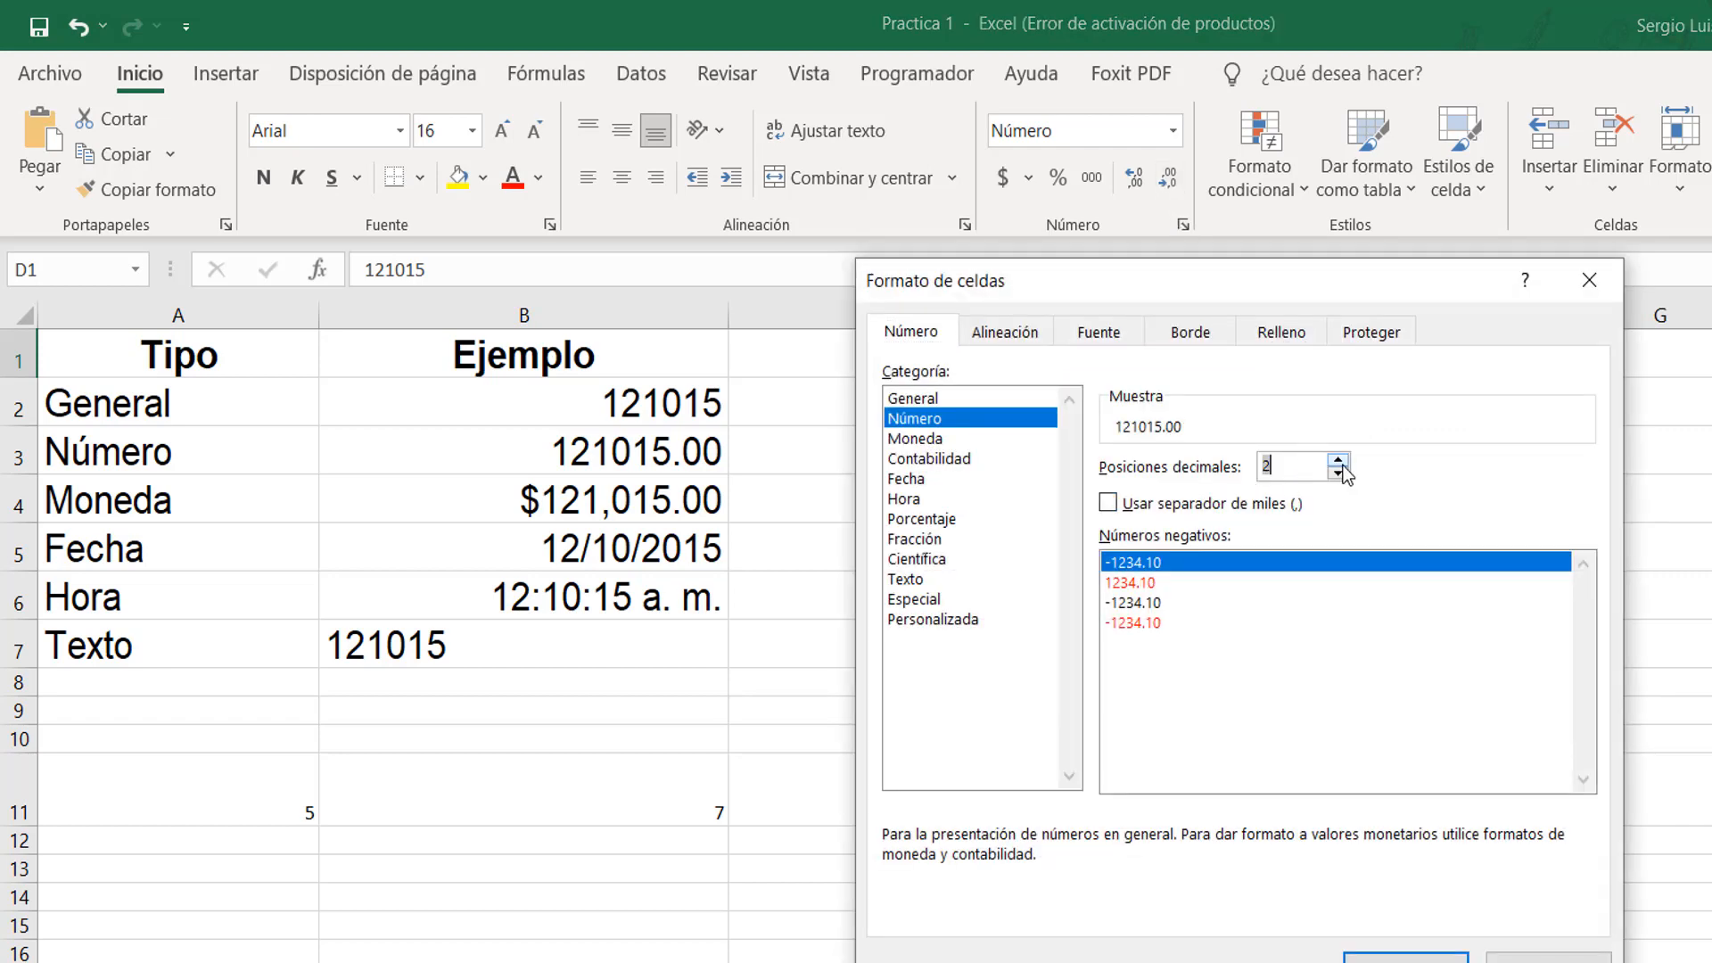
pyautogui.click(1405, 958)
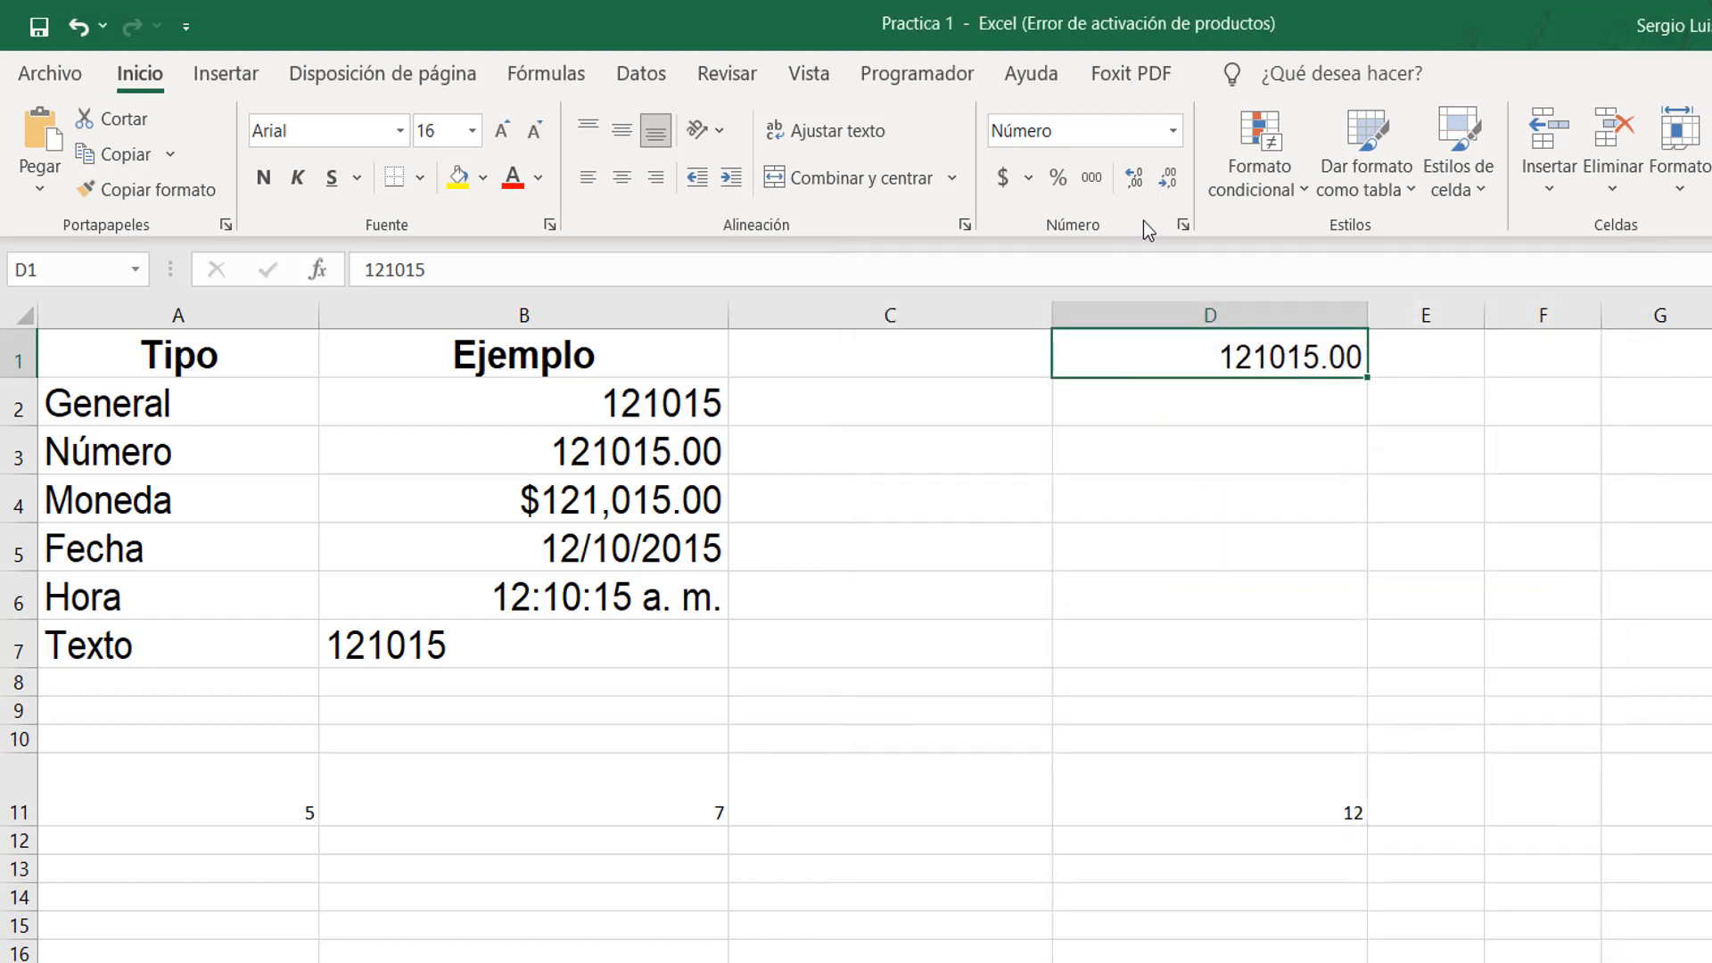
# Browse the currency symbols and format cell D1 as Moneda with the $ symbol and 2 decimal places.
pyautogui.click(1180, 225)
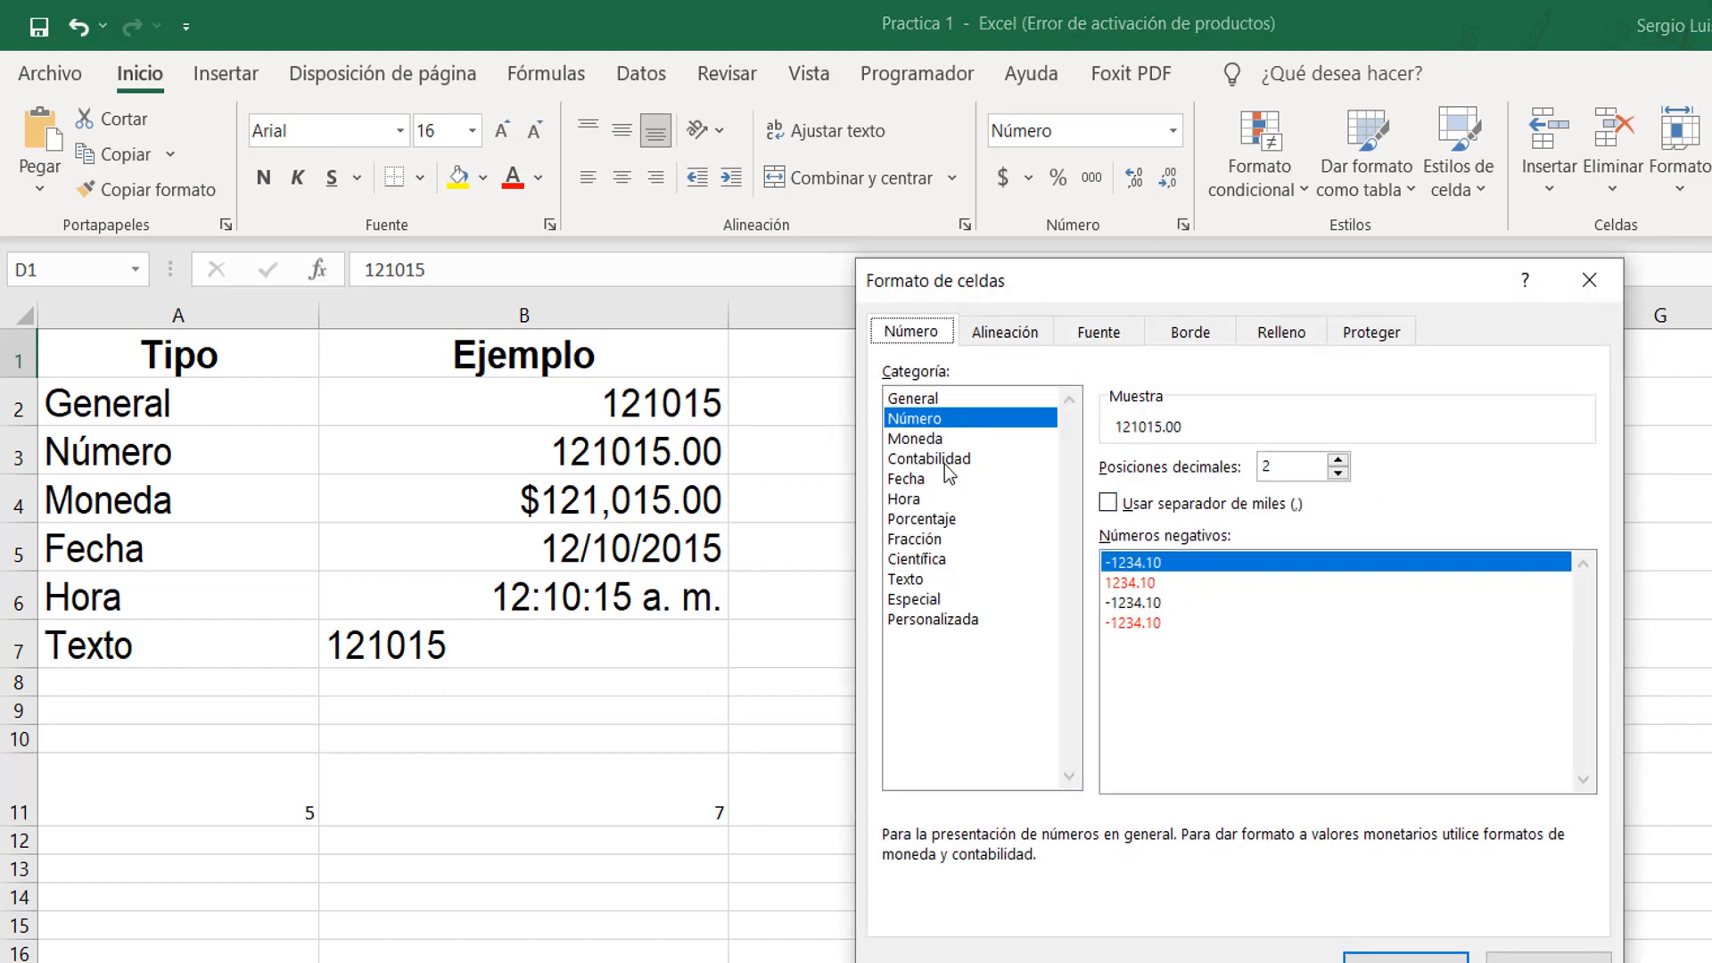
pyautogui.click(928, 442)
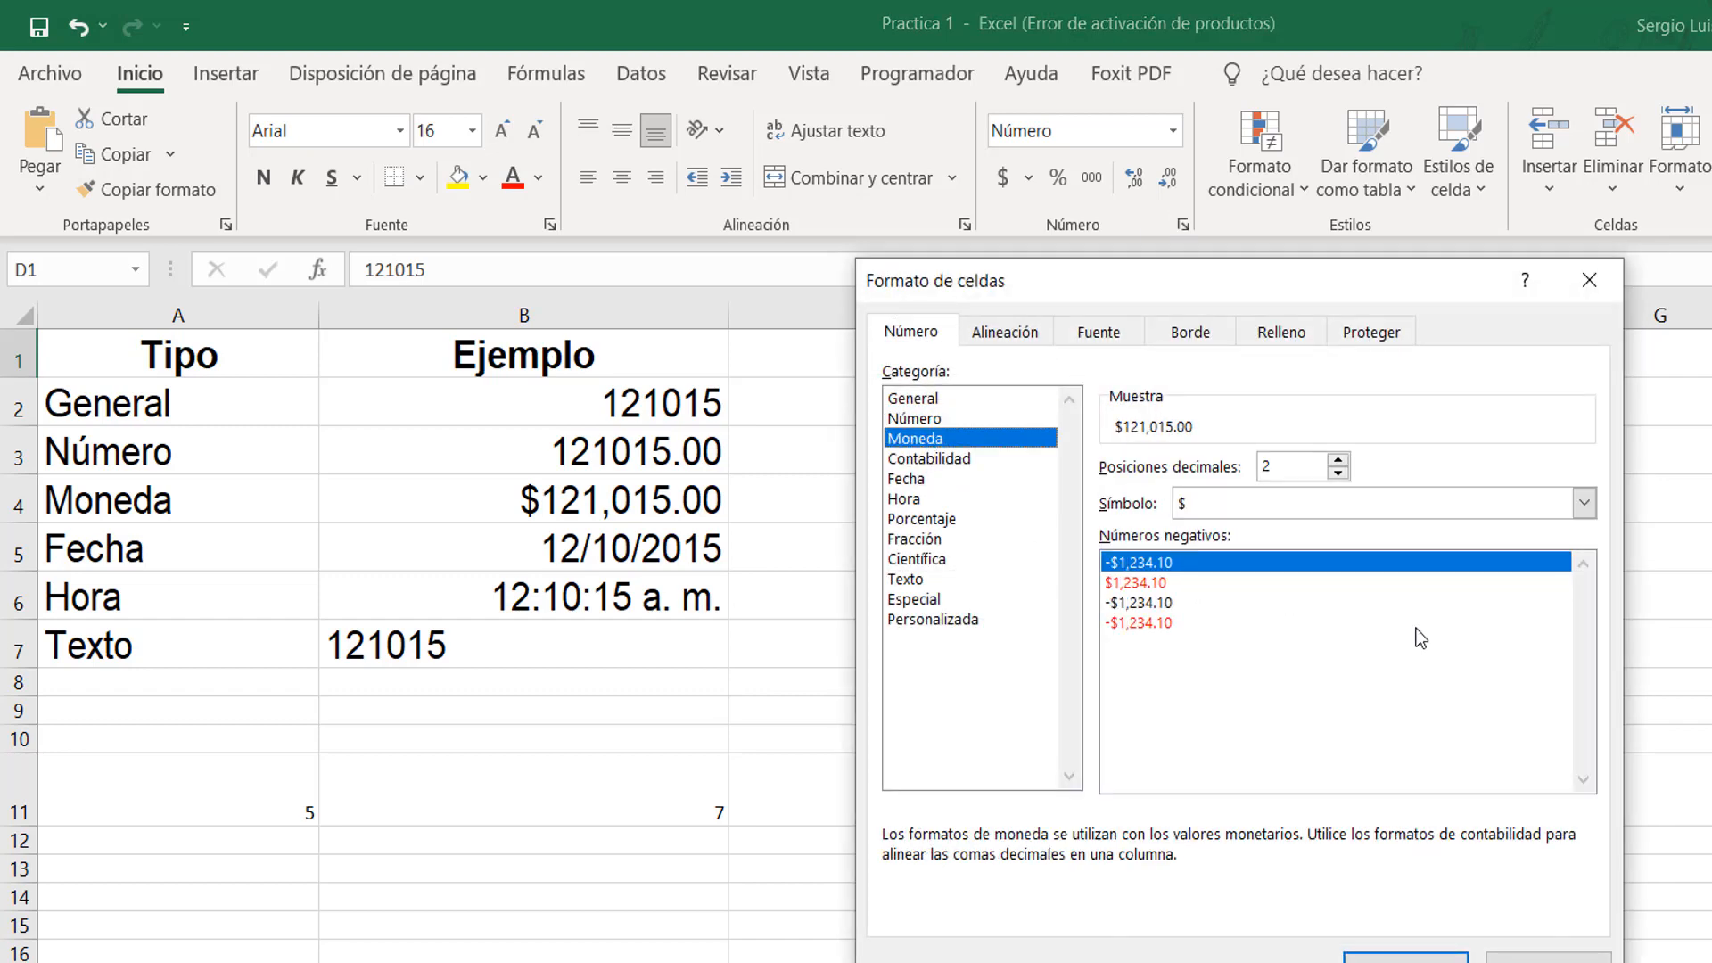
pyautogui.click(1581, 505)
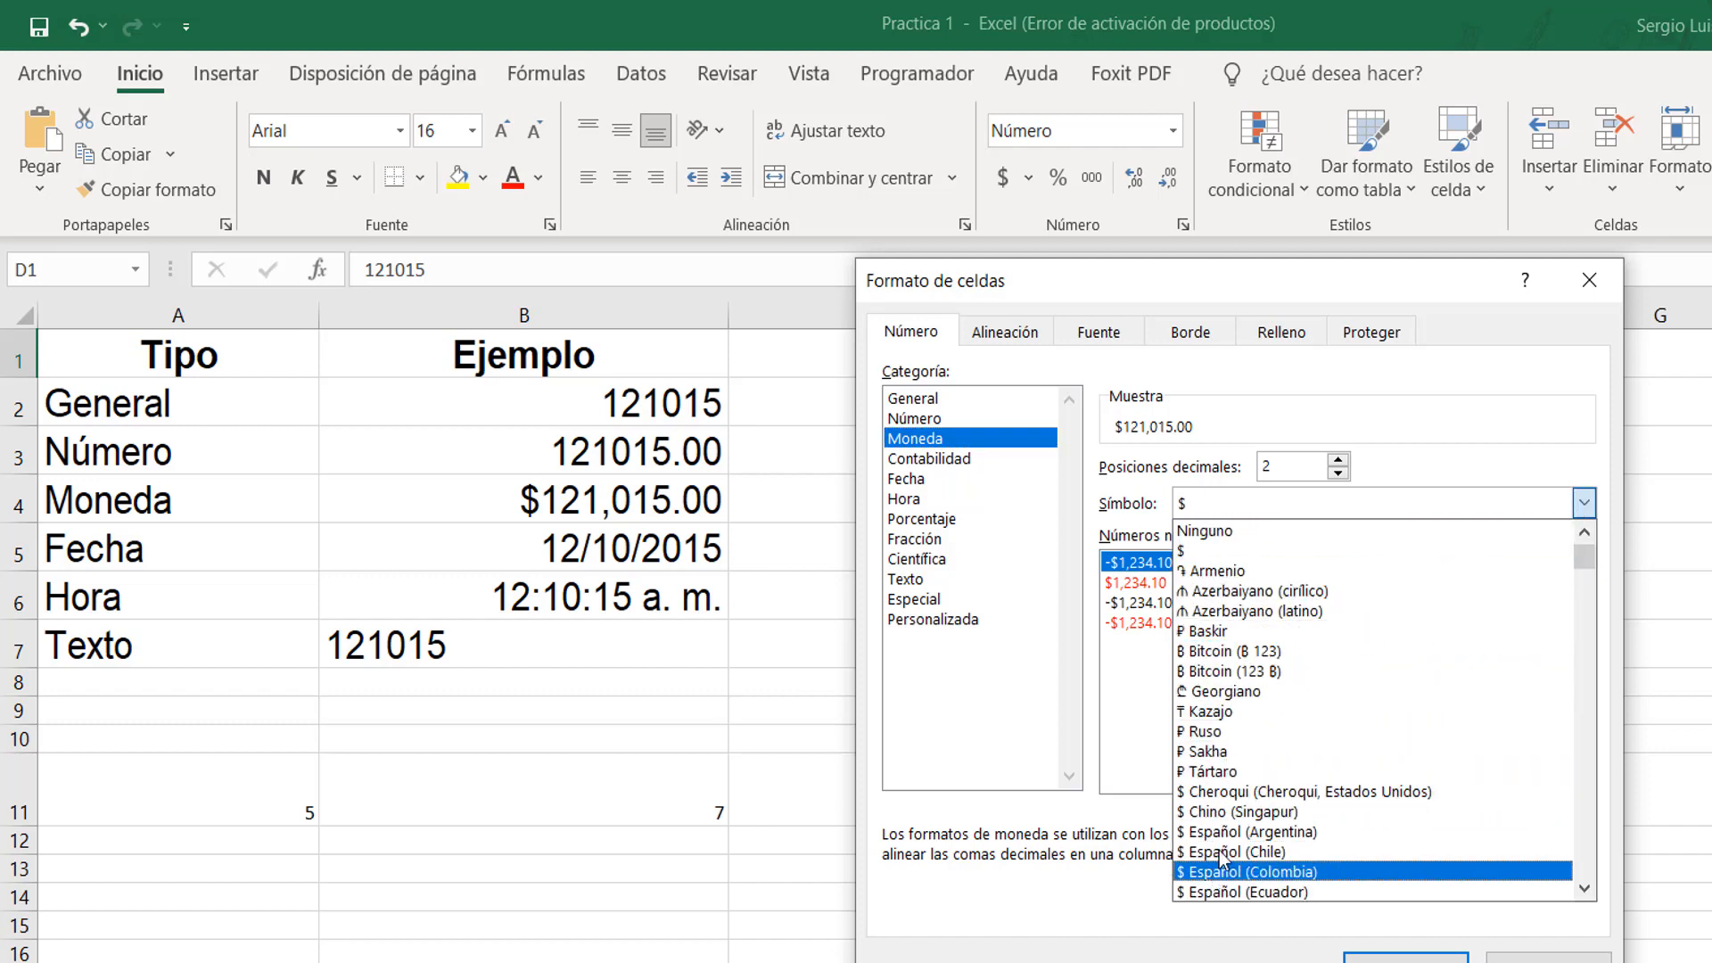
pyautogui.click(1582, 826)
pyautogui.click(1582, 827)
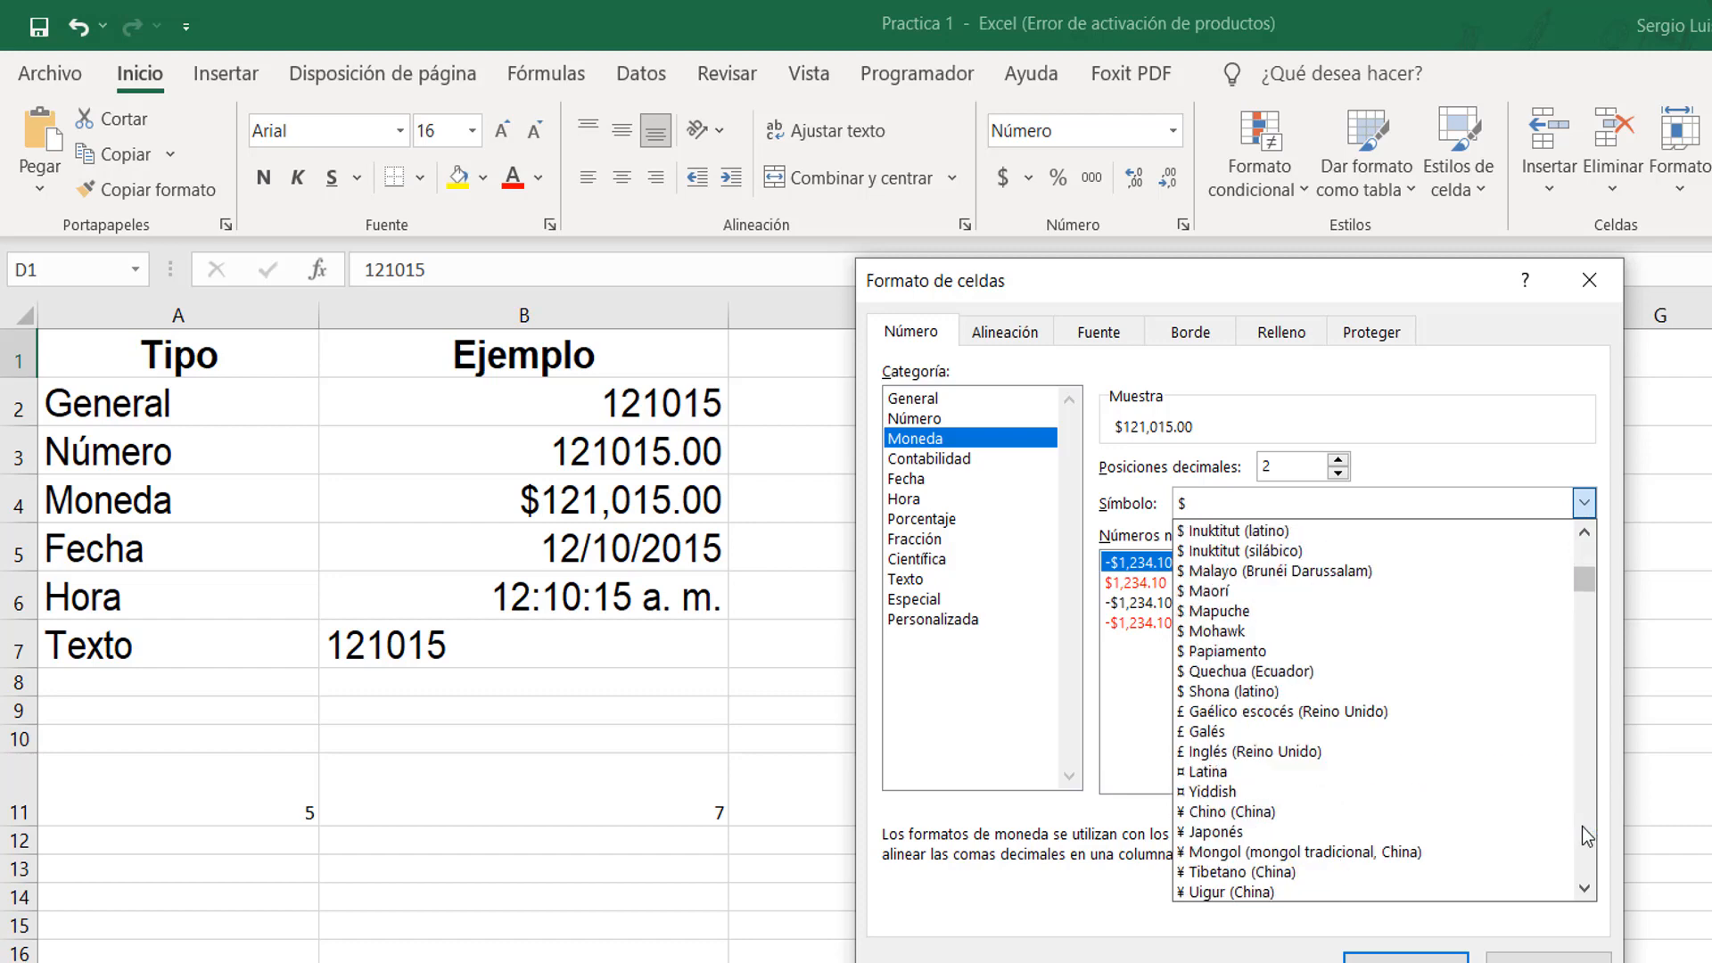
pyautogui.click(1582, 827)
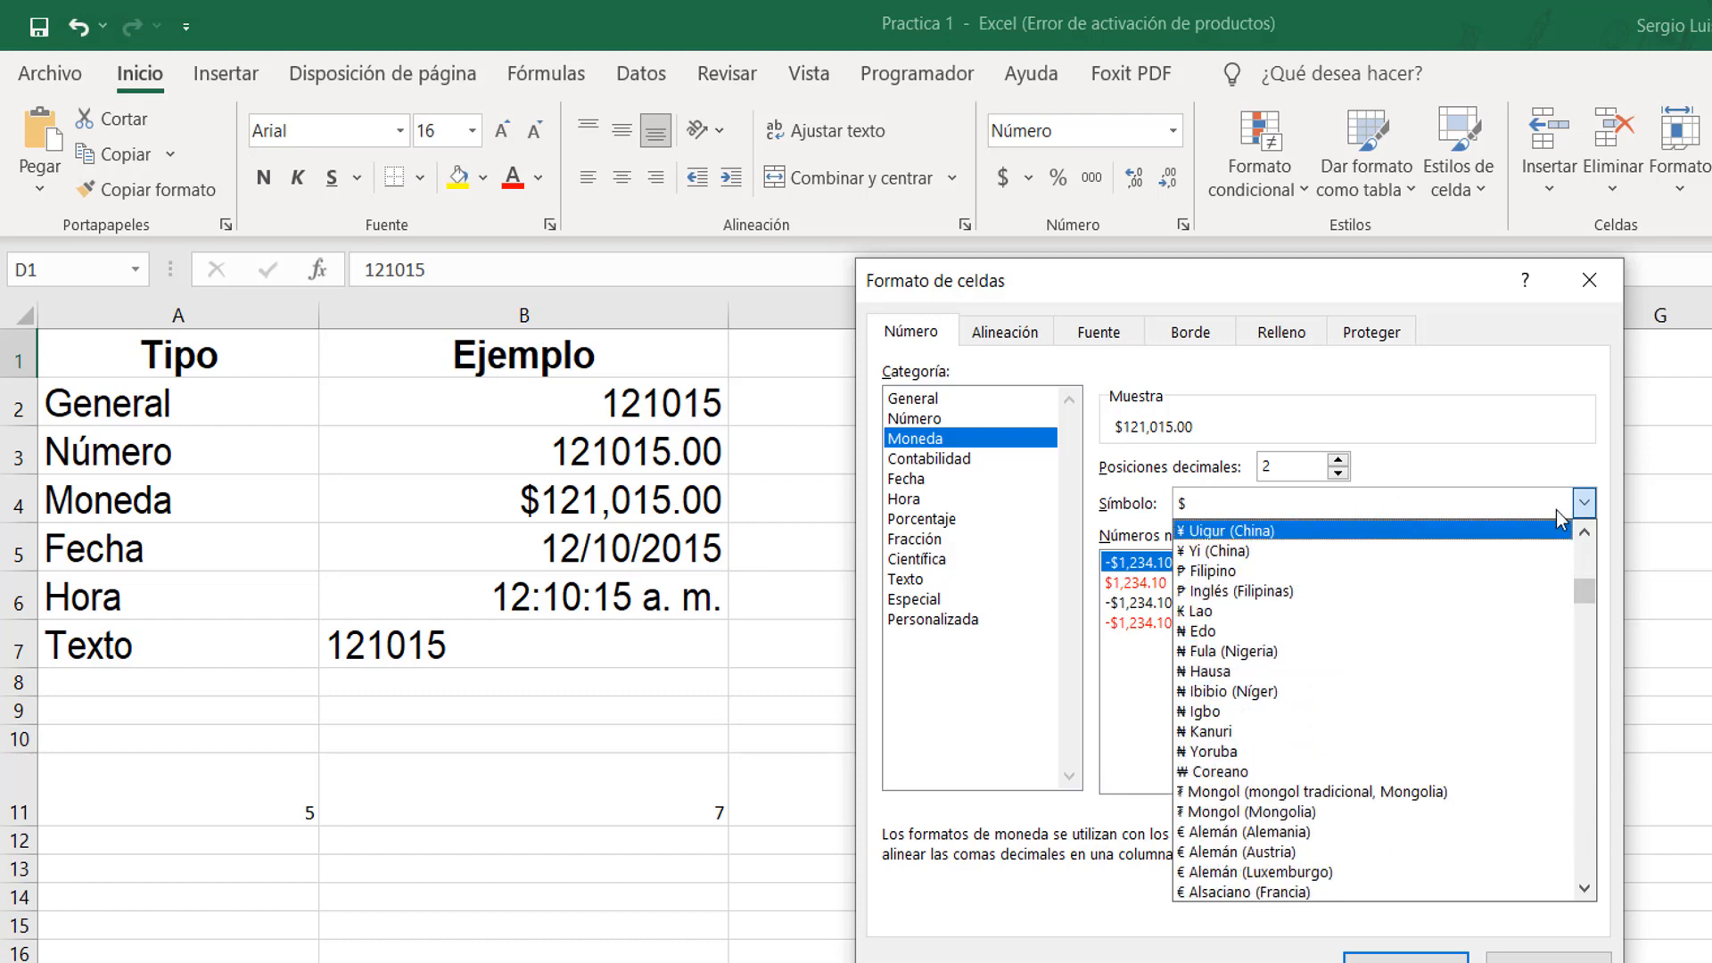
pyautogui.click(1562, 444)
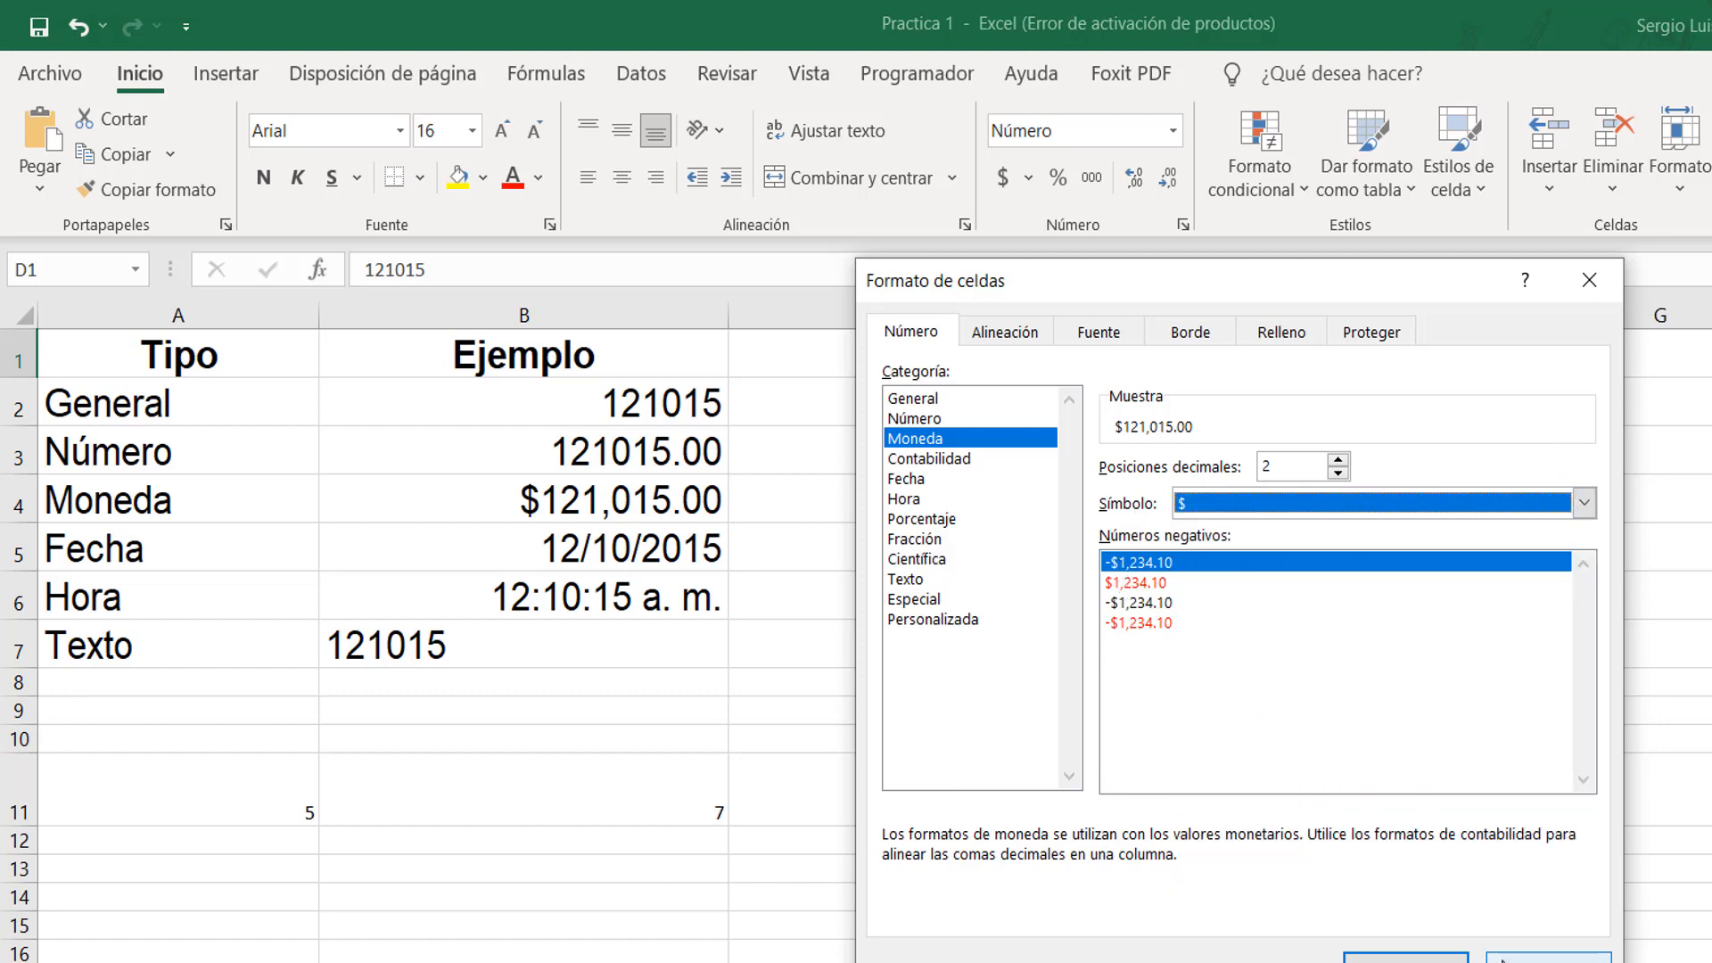
pyautogui.click(1418, 958)
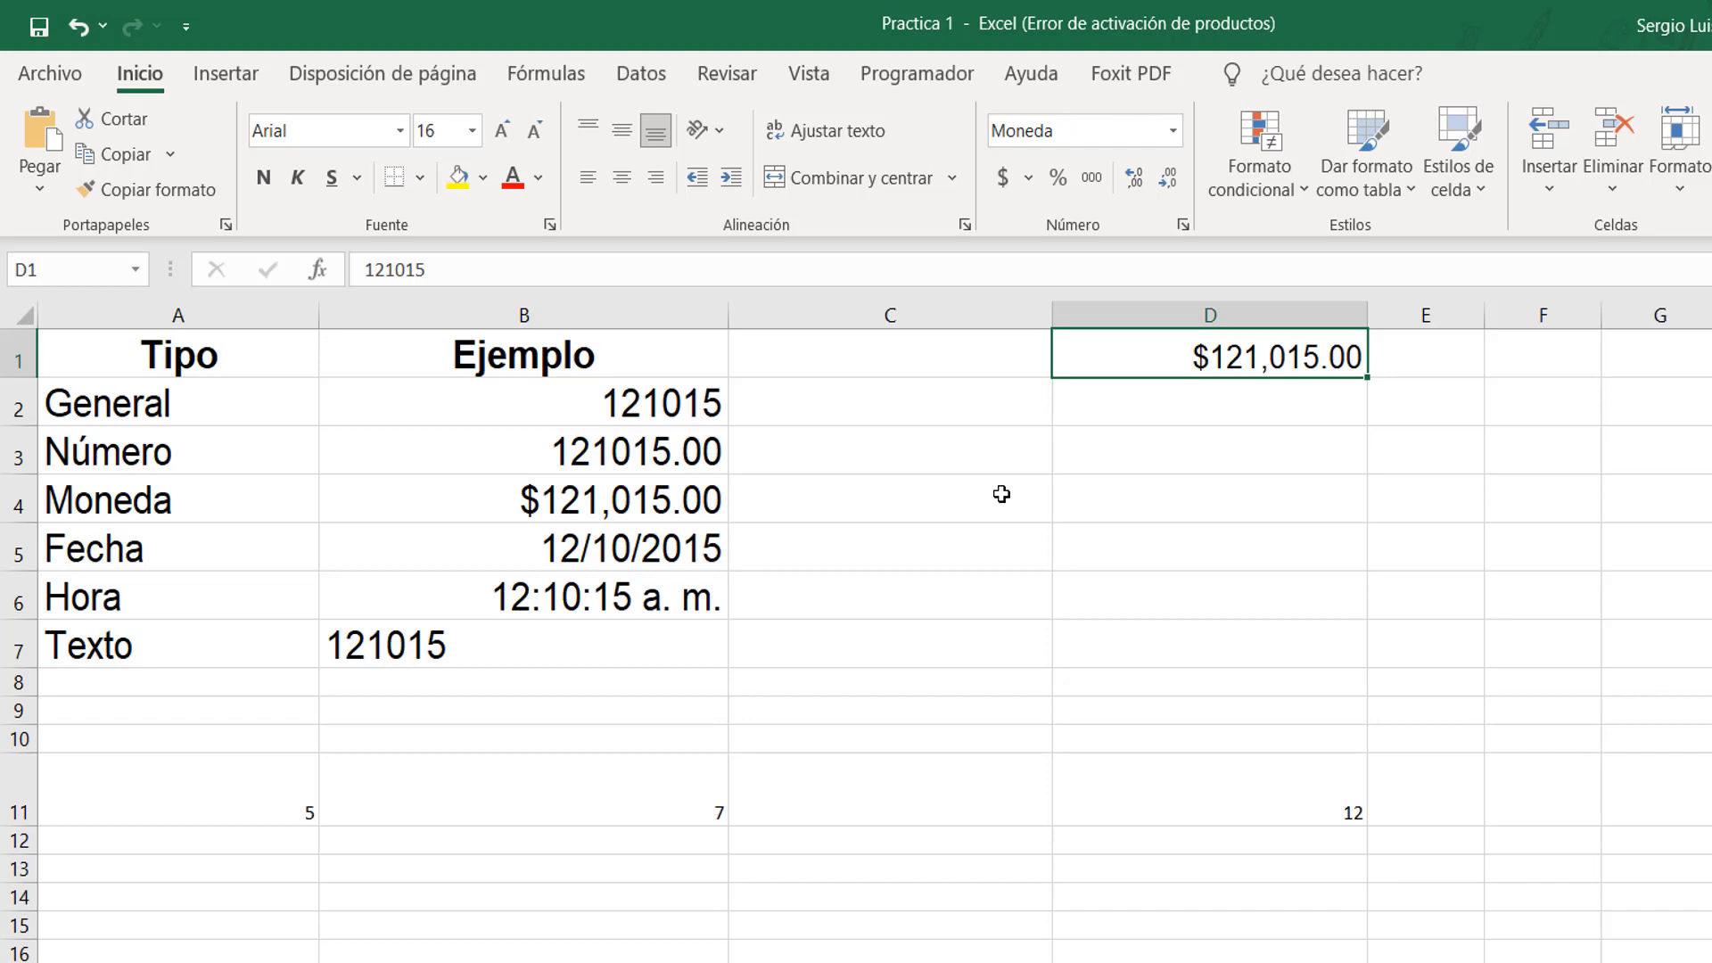
# Enter 1500 and 5555 in turn in cell D1 to test the Moneda format, and clear the cell.
pyautogui.press('Delete')
pyautogui.write('1500')
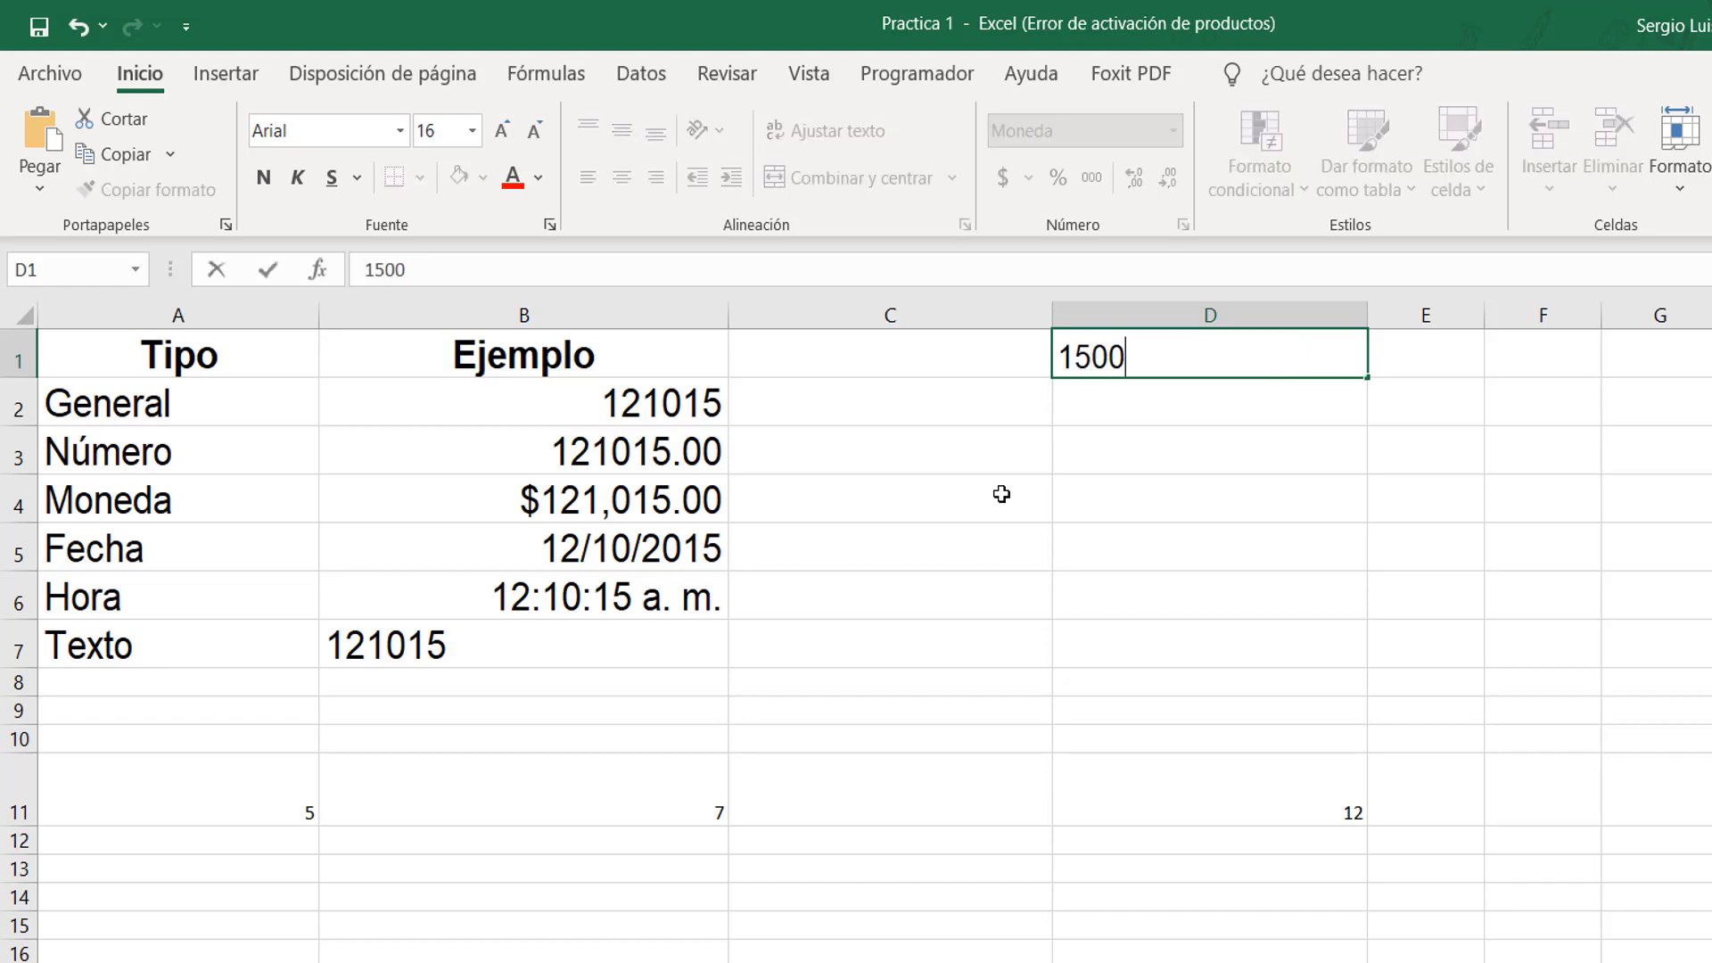
pyautogui.press('Return')
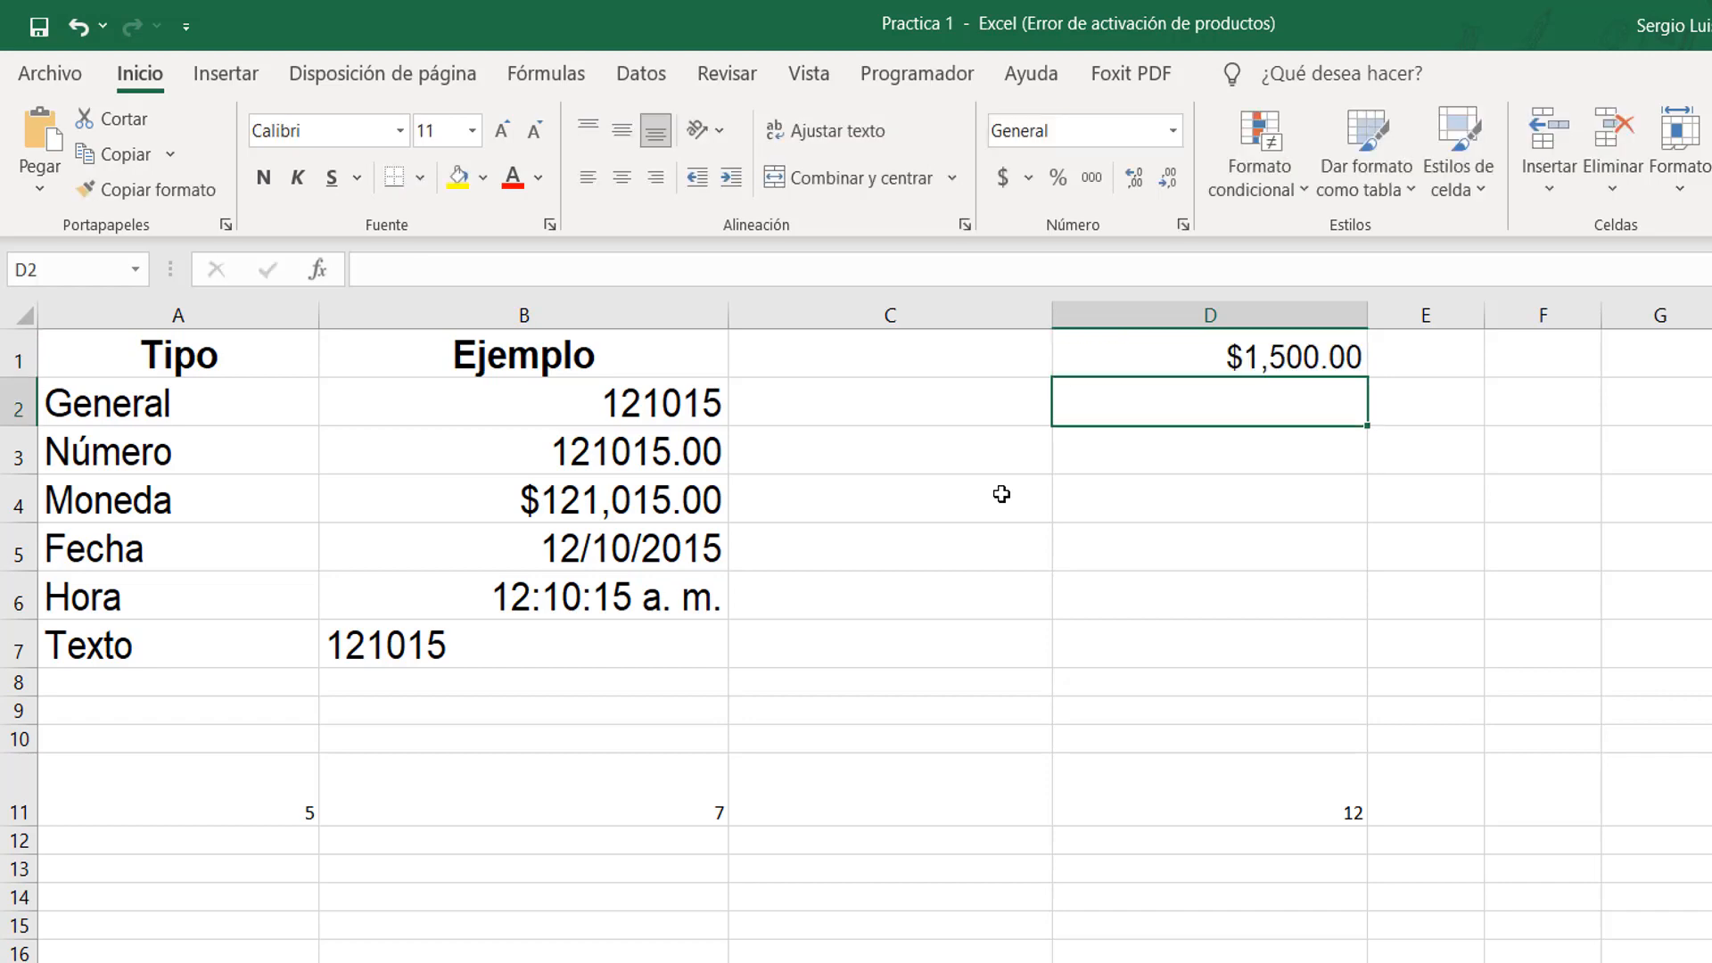
pyautogui.press('Up')
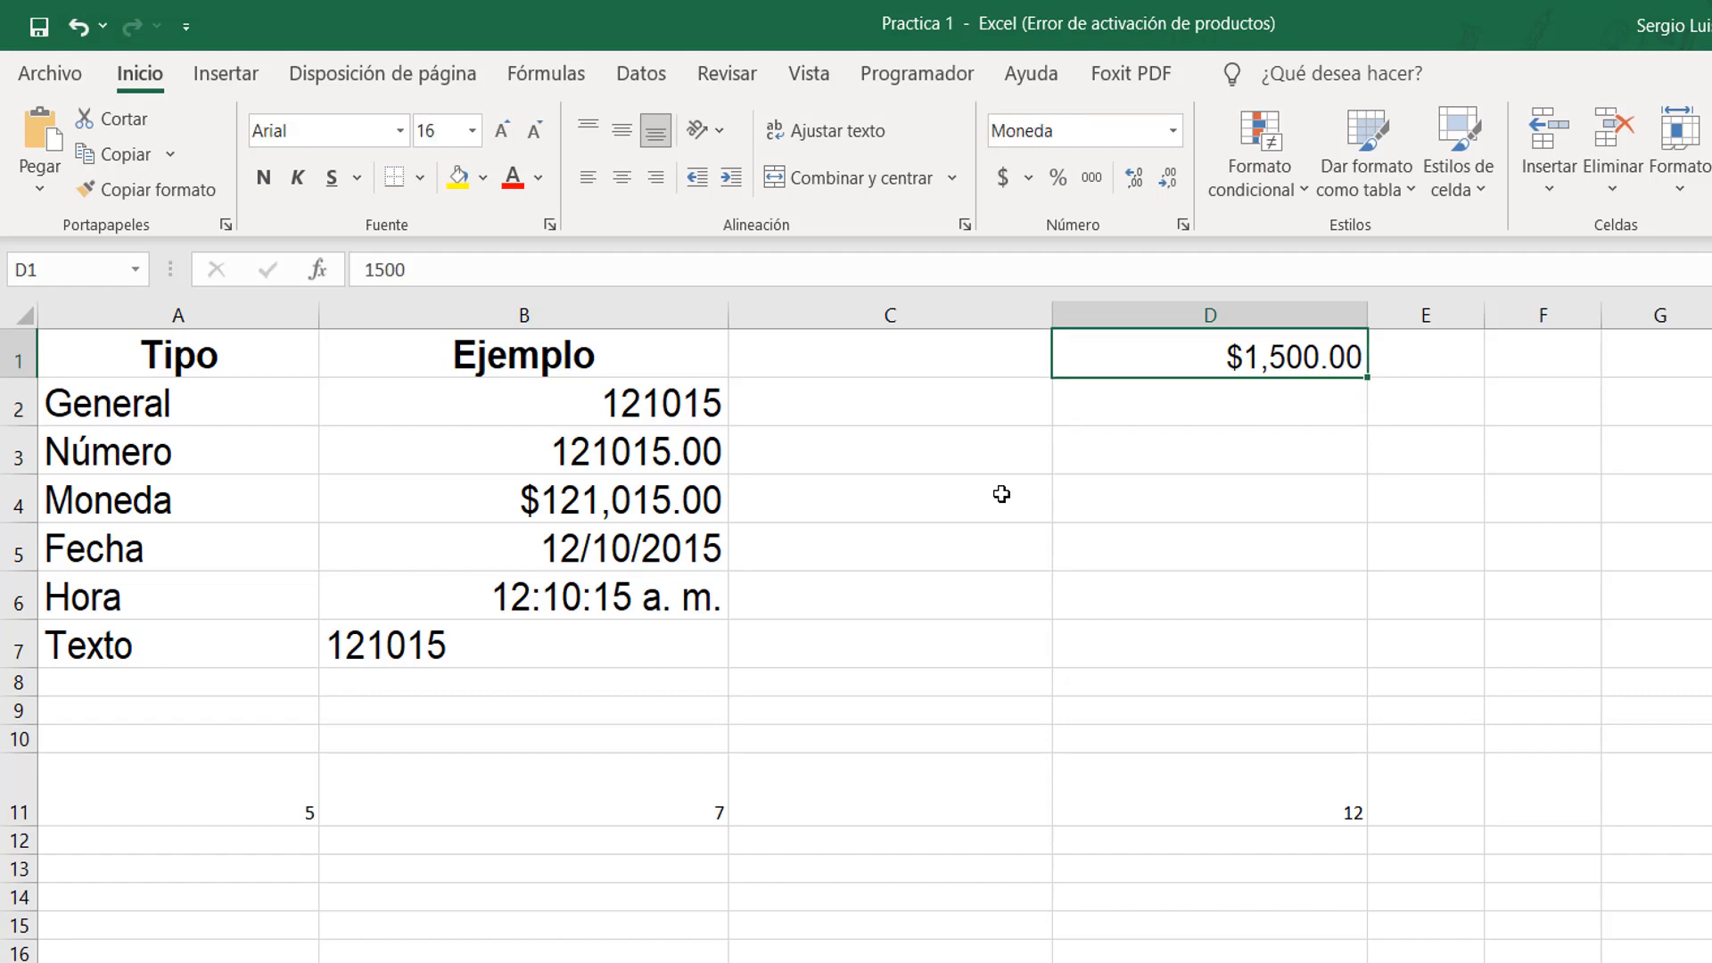
pyautogui.write('5555')
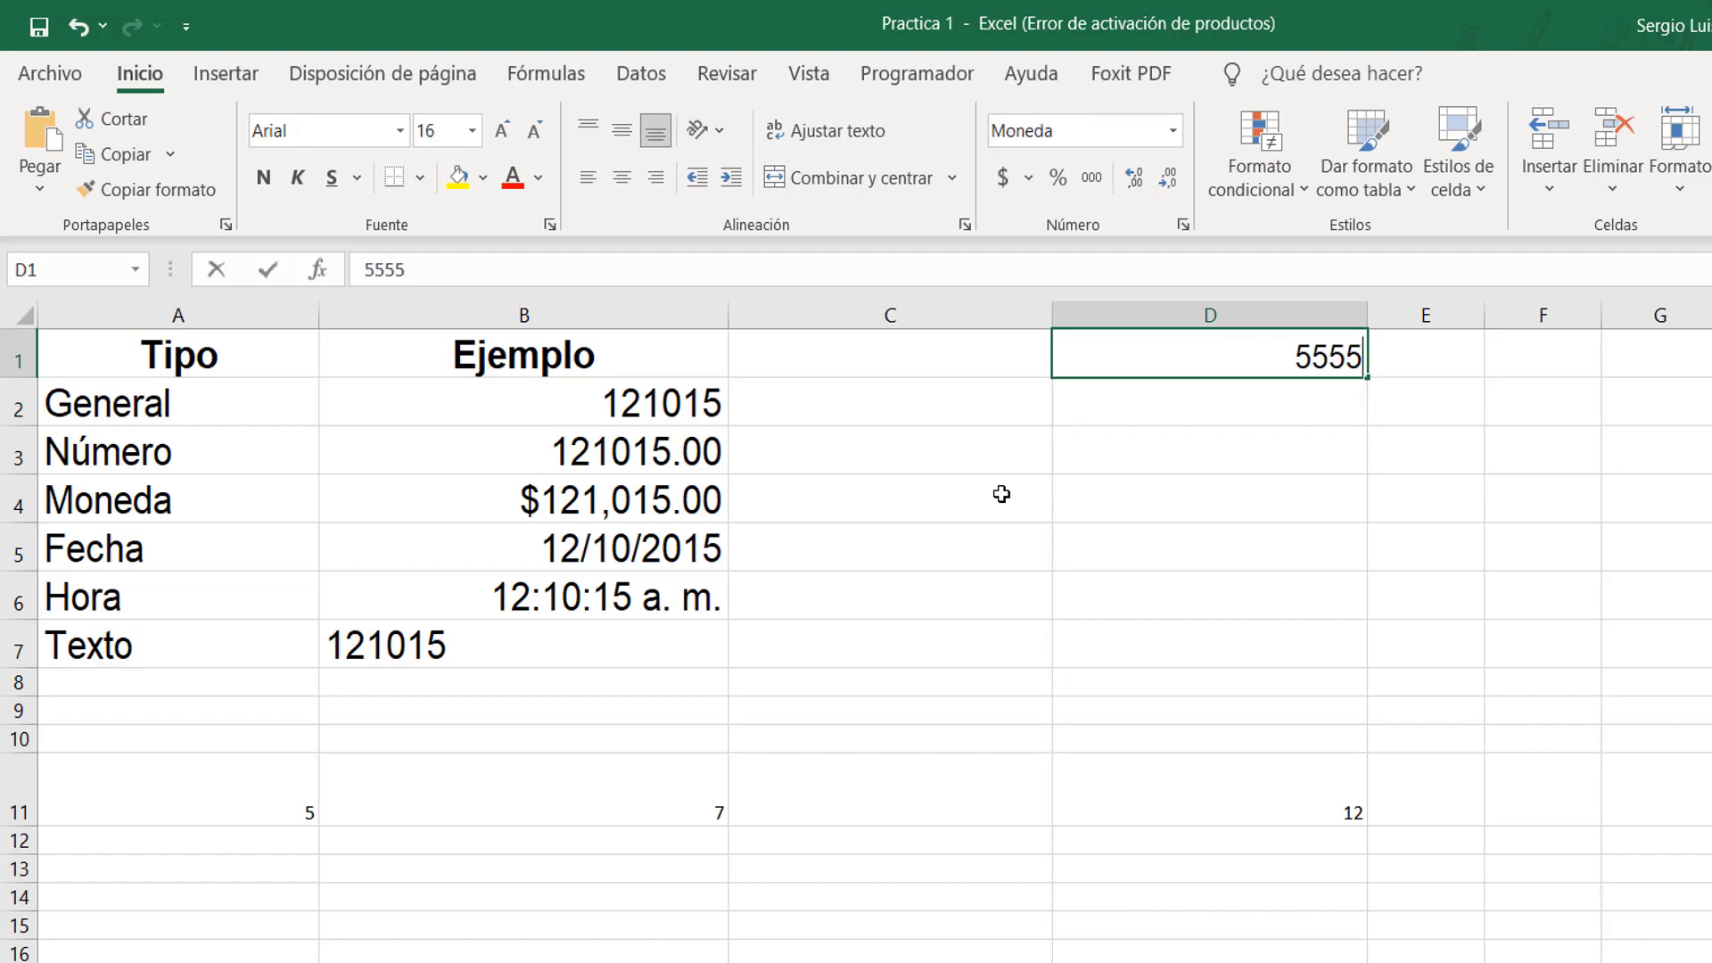
pyautogui.press('Return')
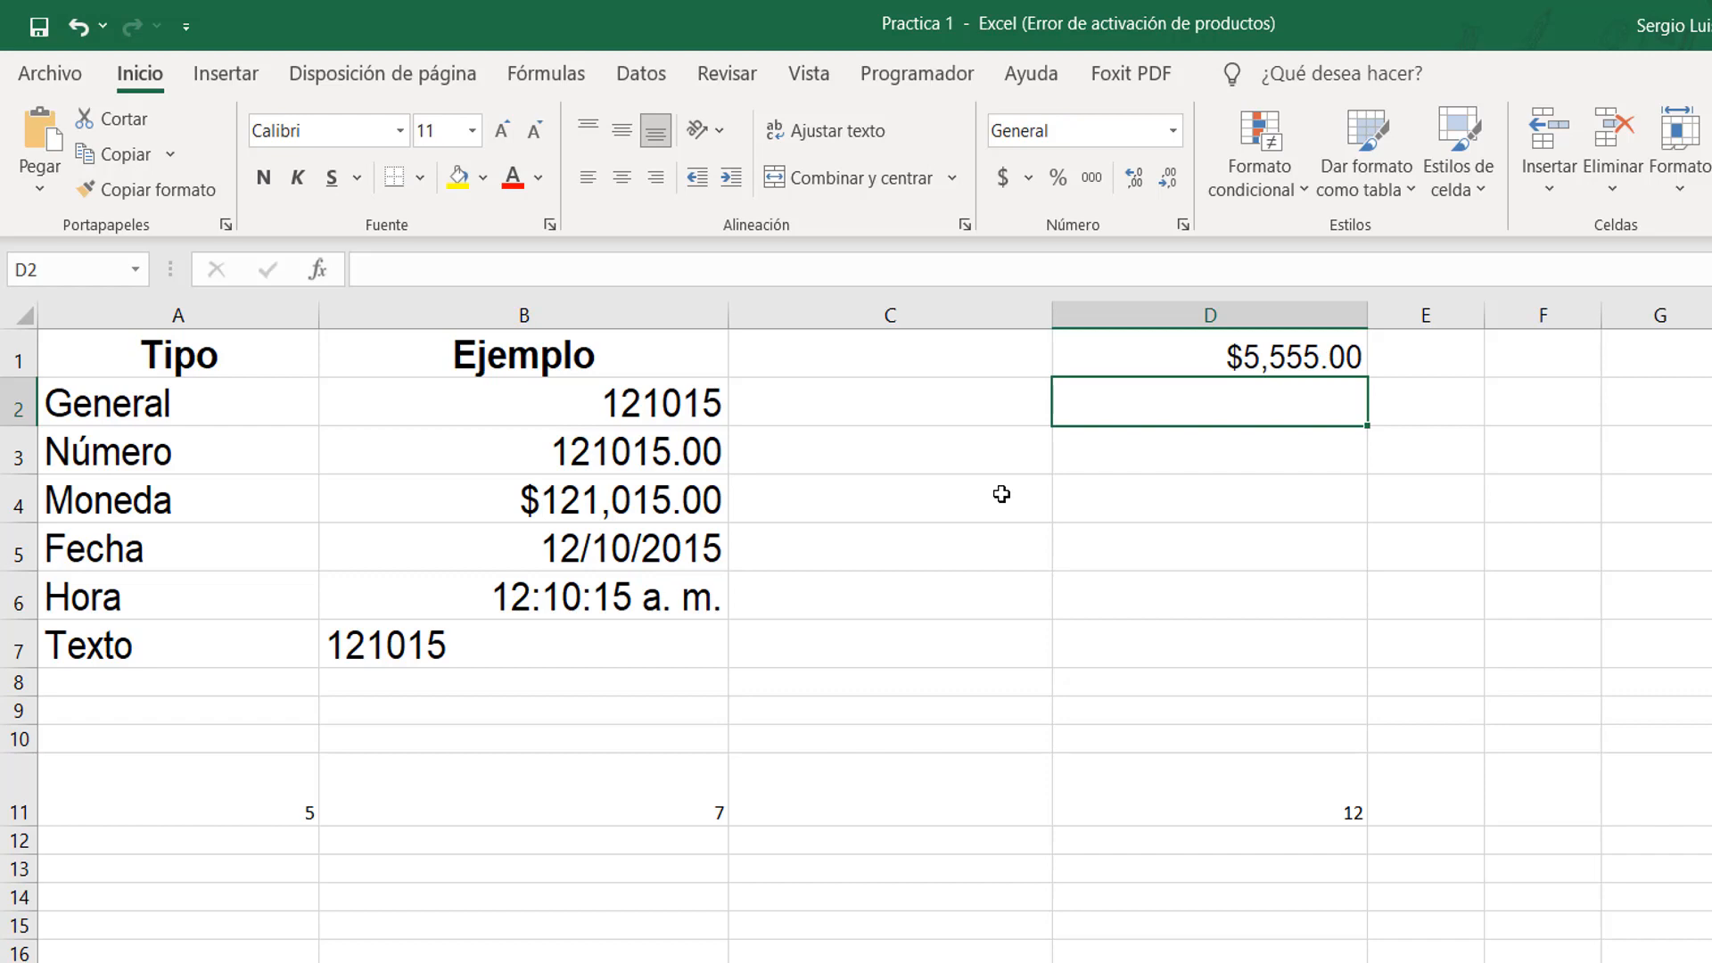
pyautogui.press('Up')
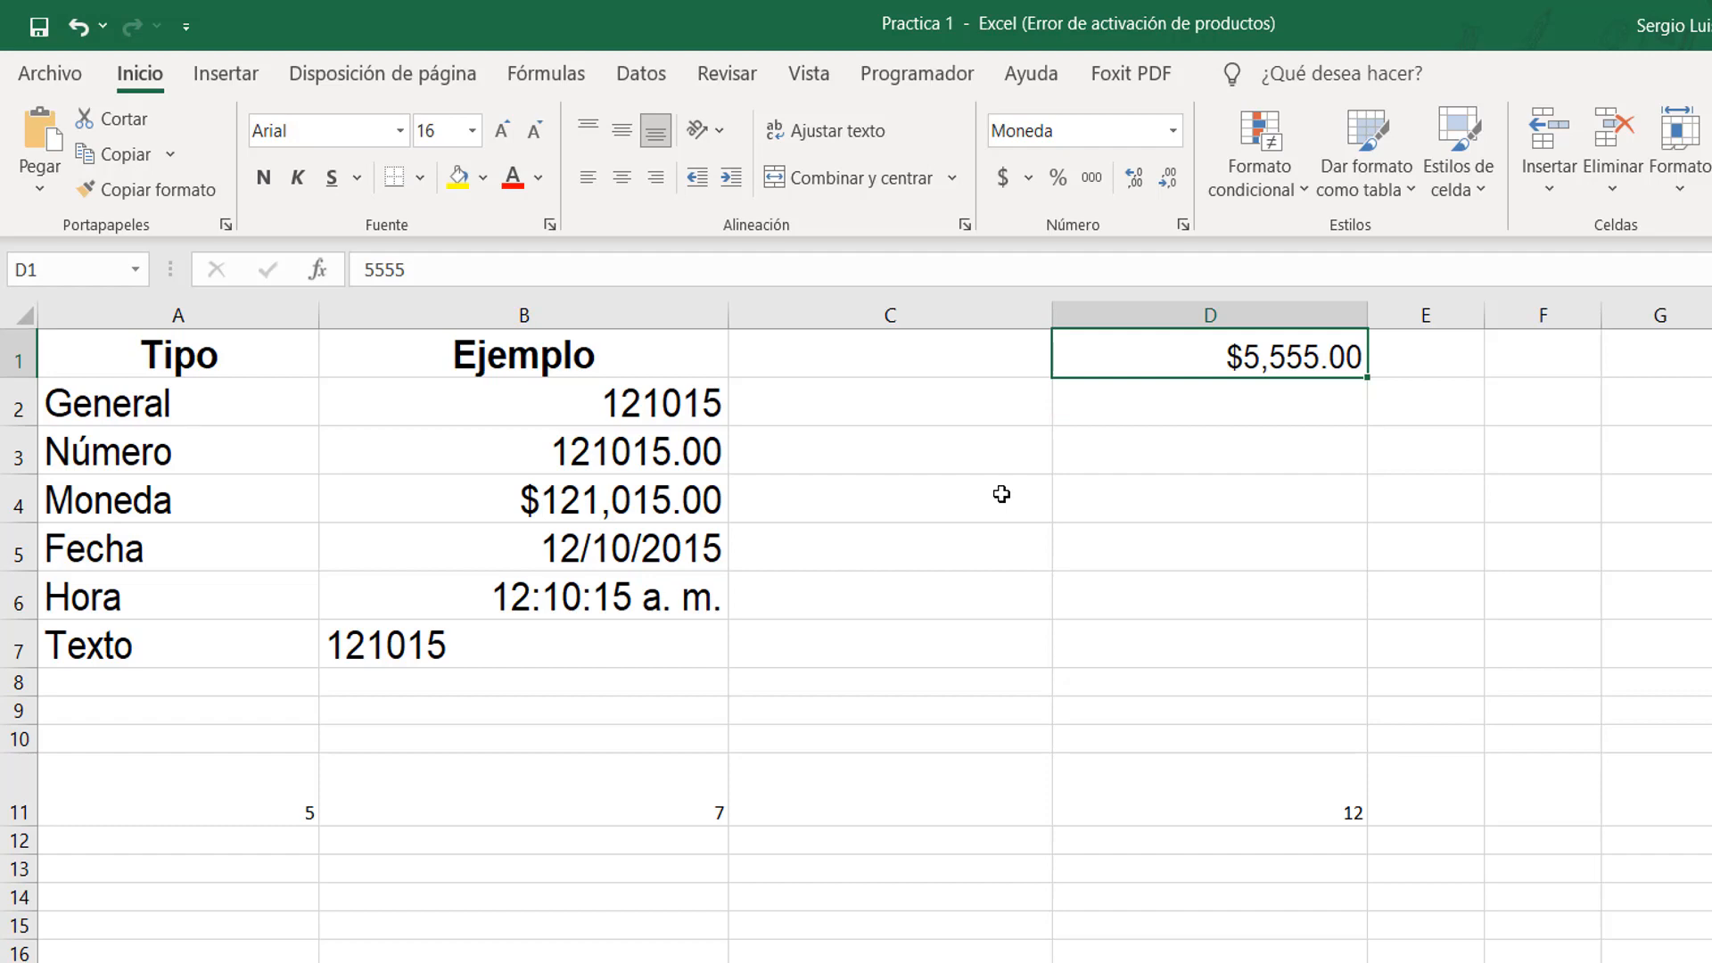
pyautogui.press('Delete')
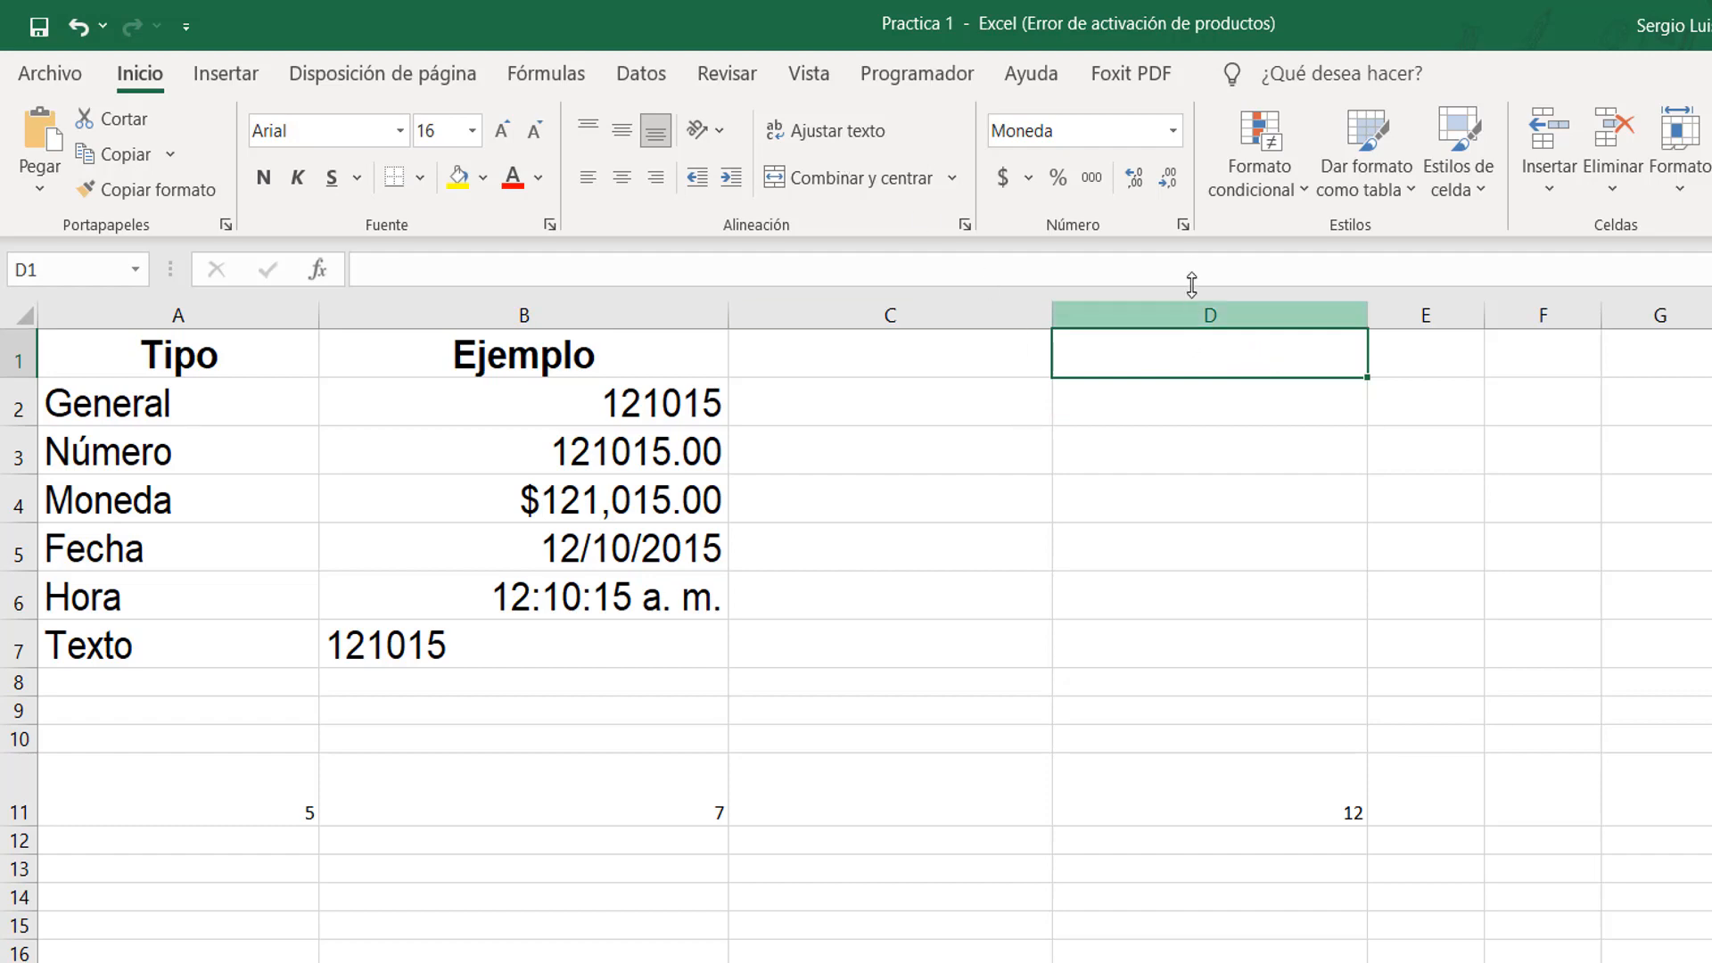
# Format the empty cell D1 as Fecha with the *14/03/2012 type and enter the date 27-10-2021 in it.
pyautogui.click(1184, 227)
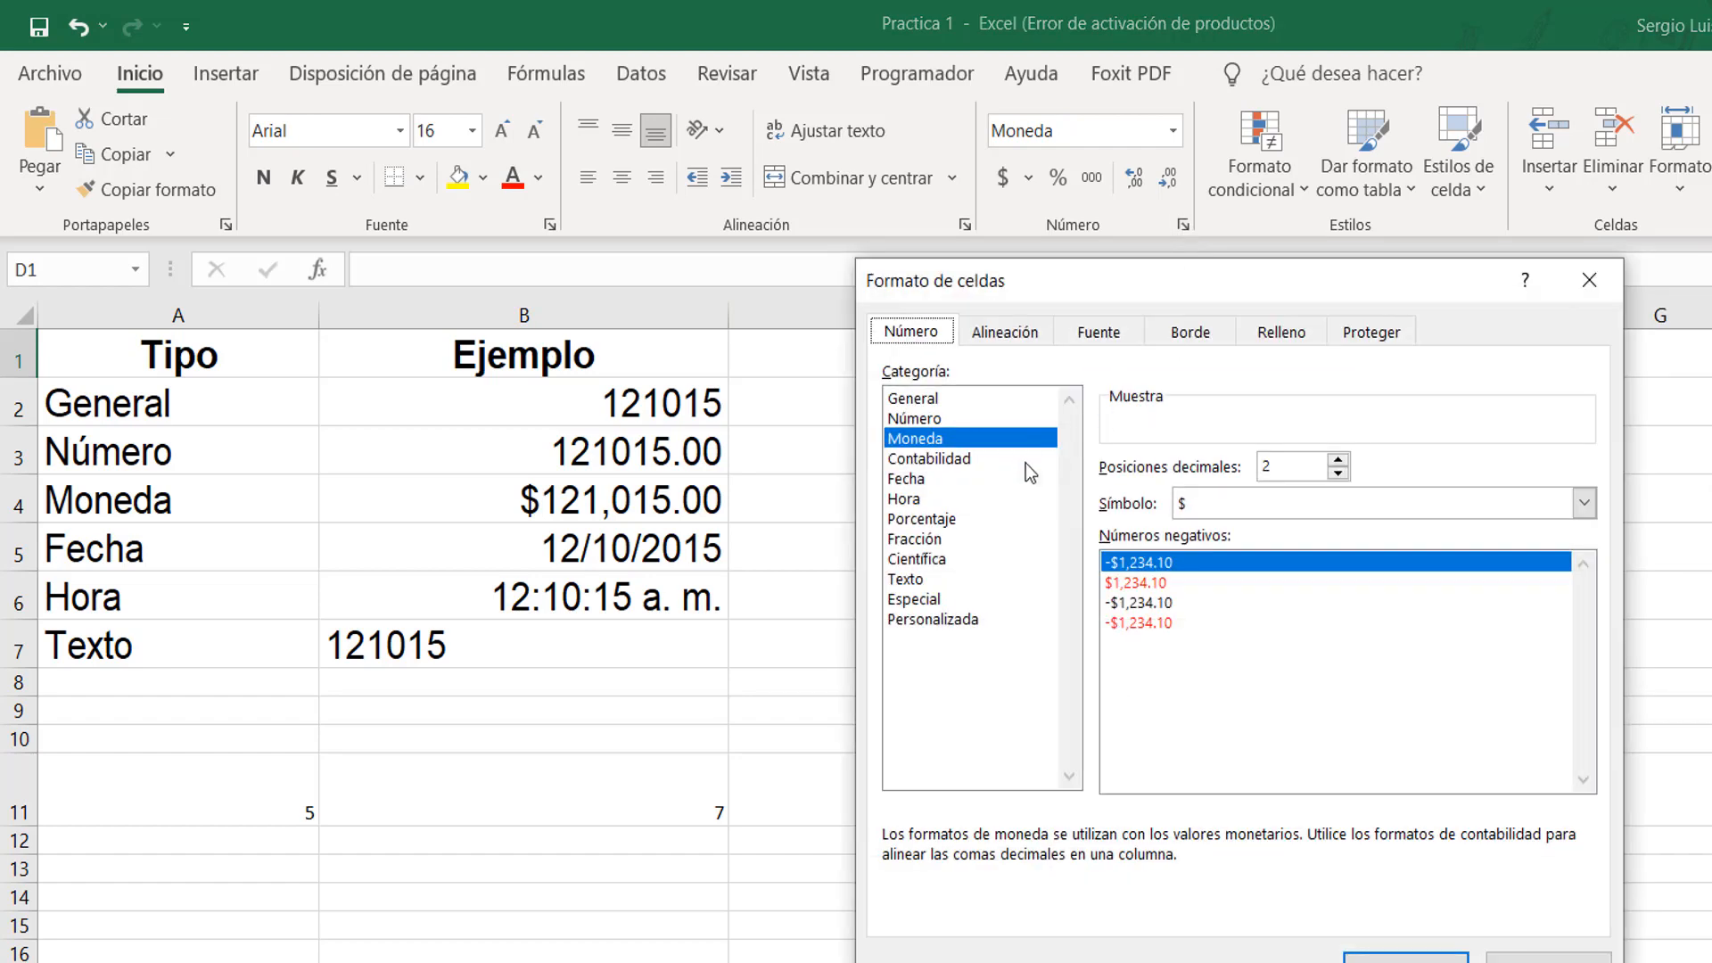
pyautogui.click(906, 482)
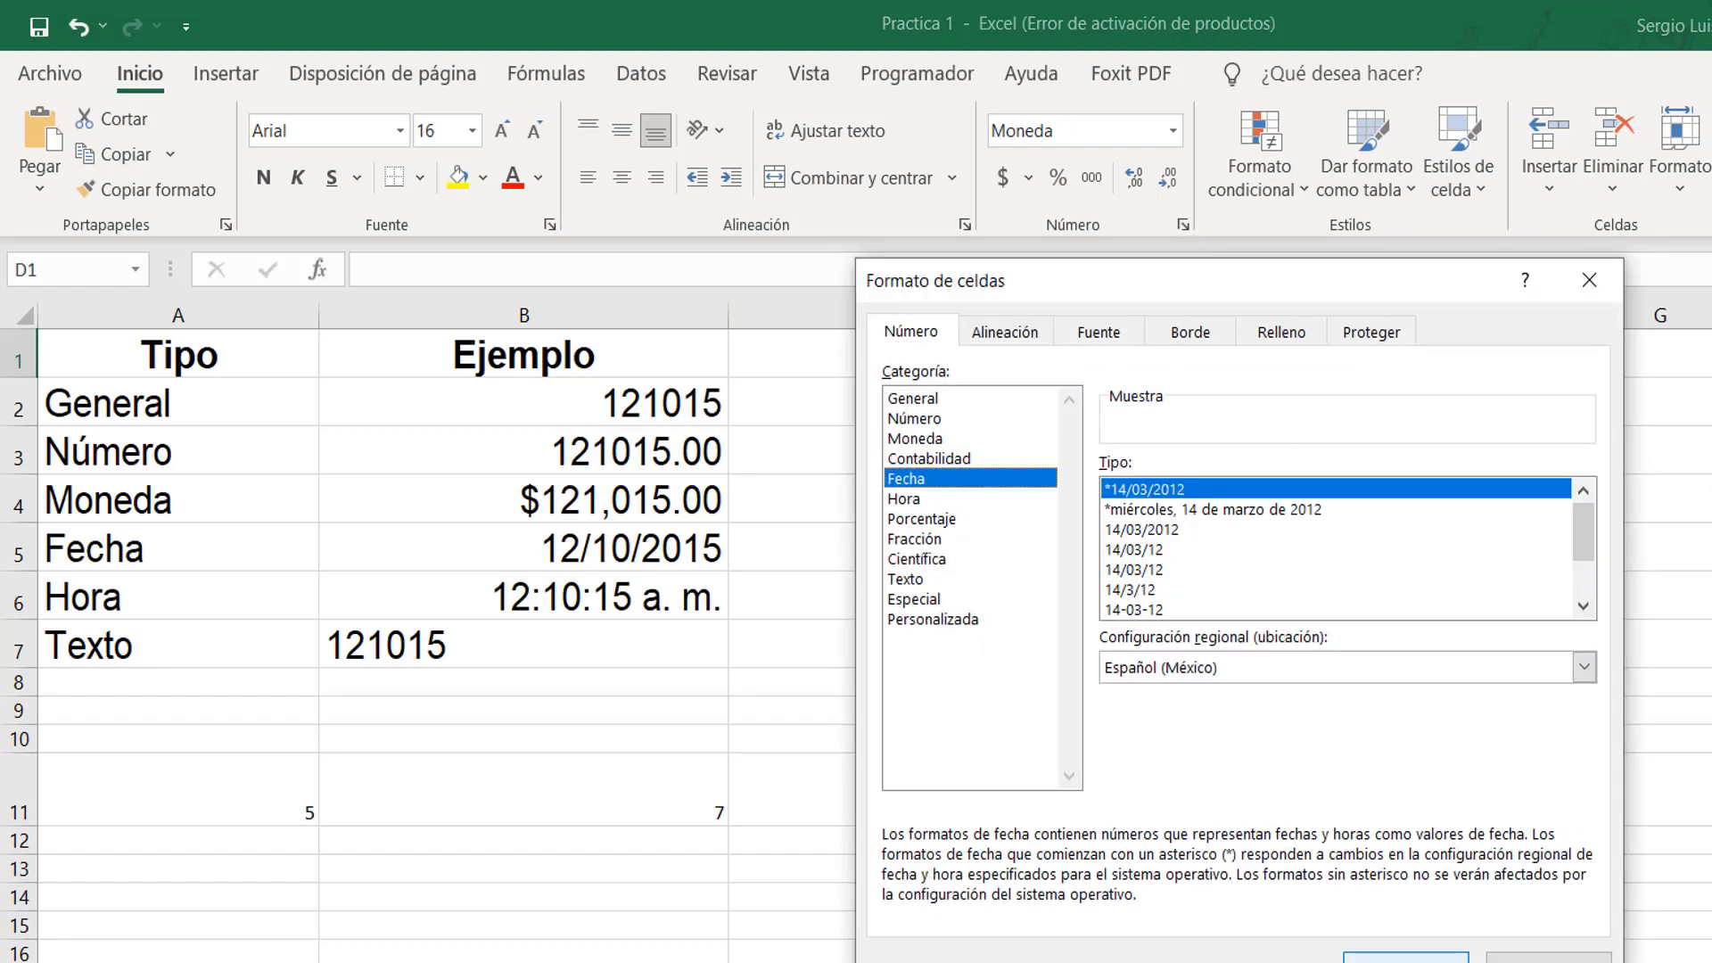
pyautogui.click(1405, 958)
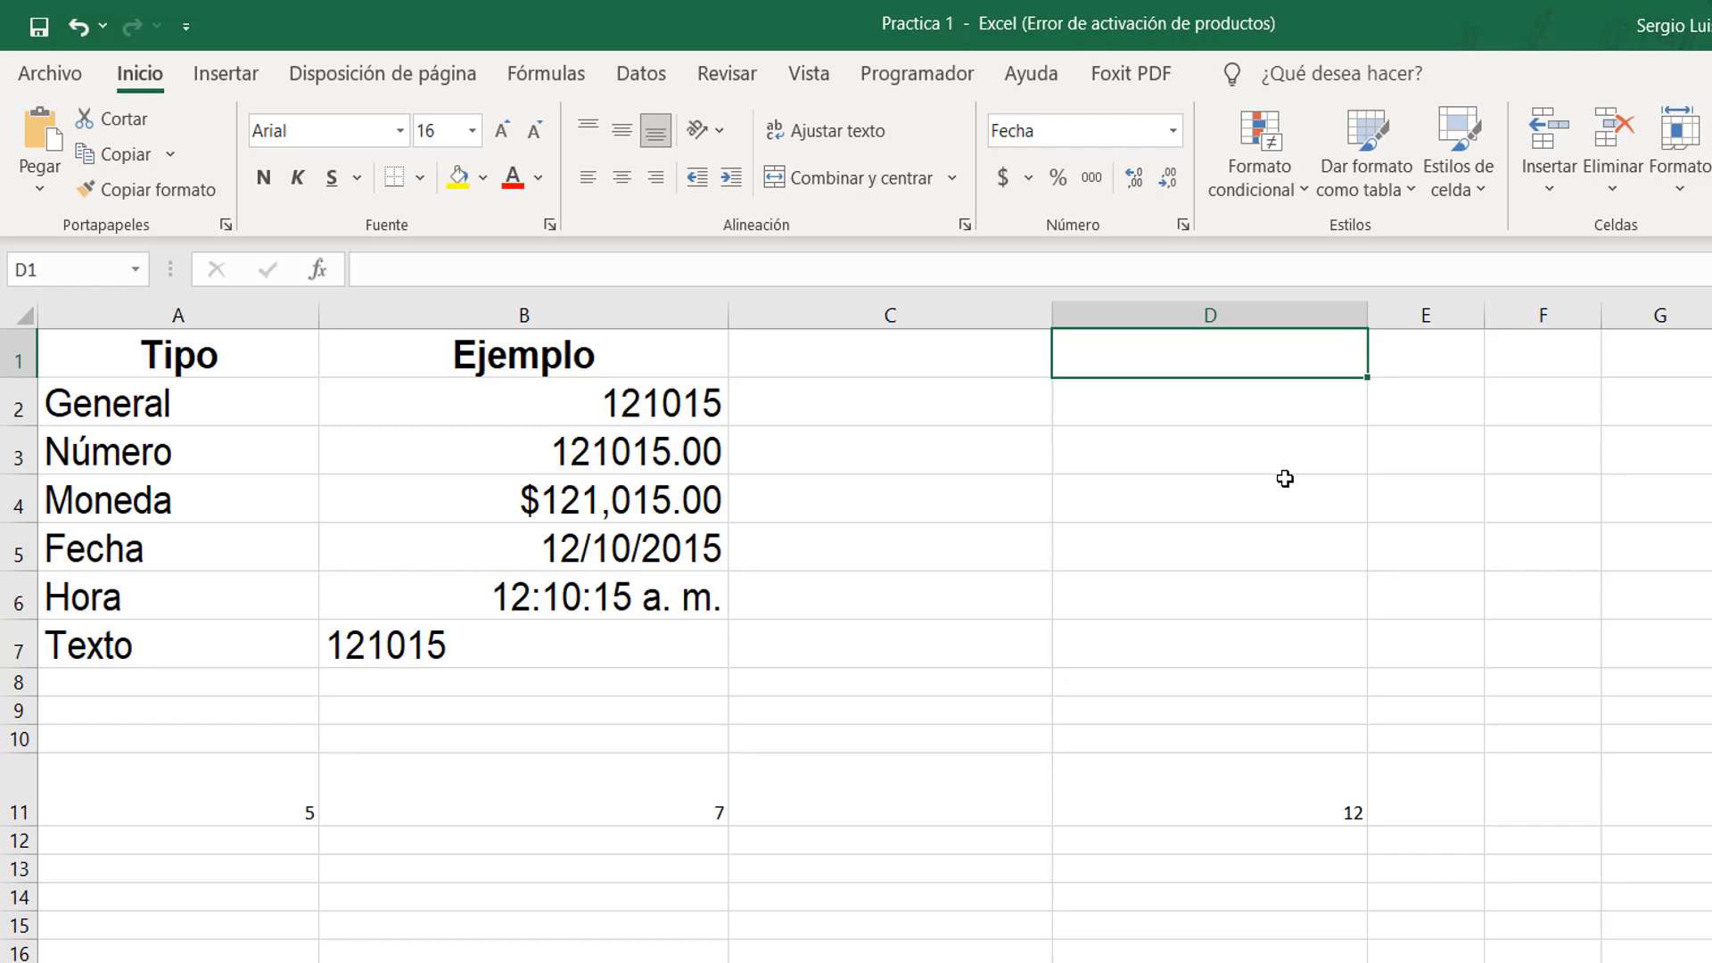
pyautogui.write('27')
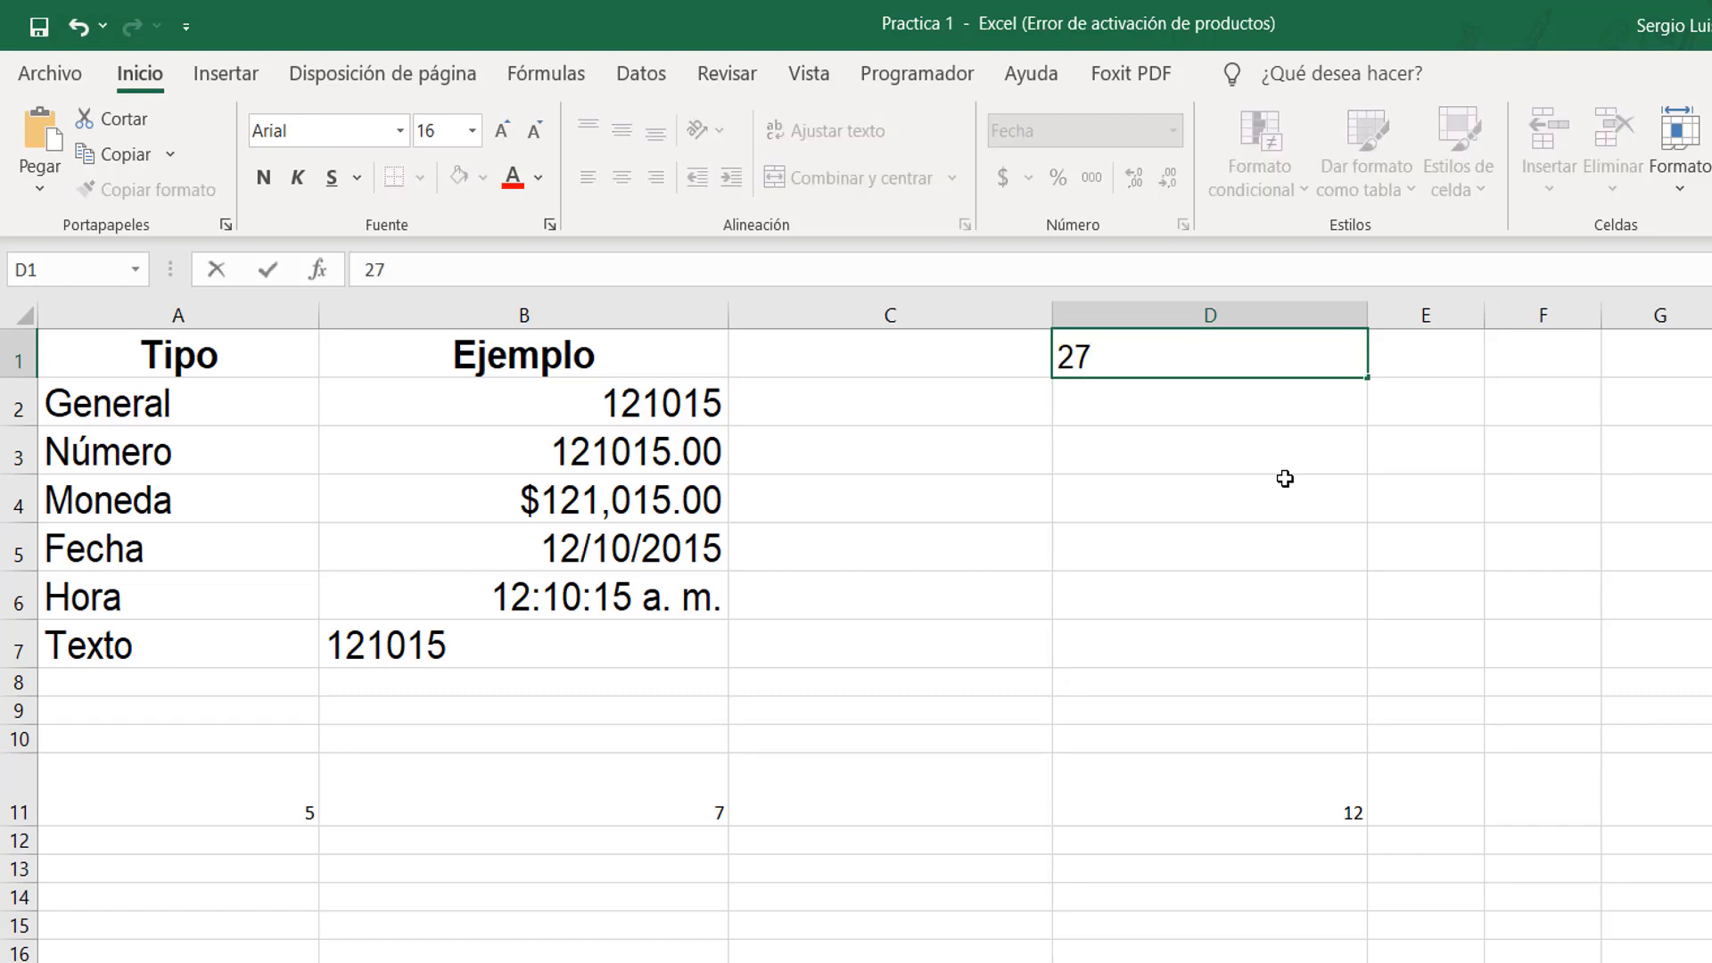
pyautogui.write('-10-2021')
pyautogui.press('Return')
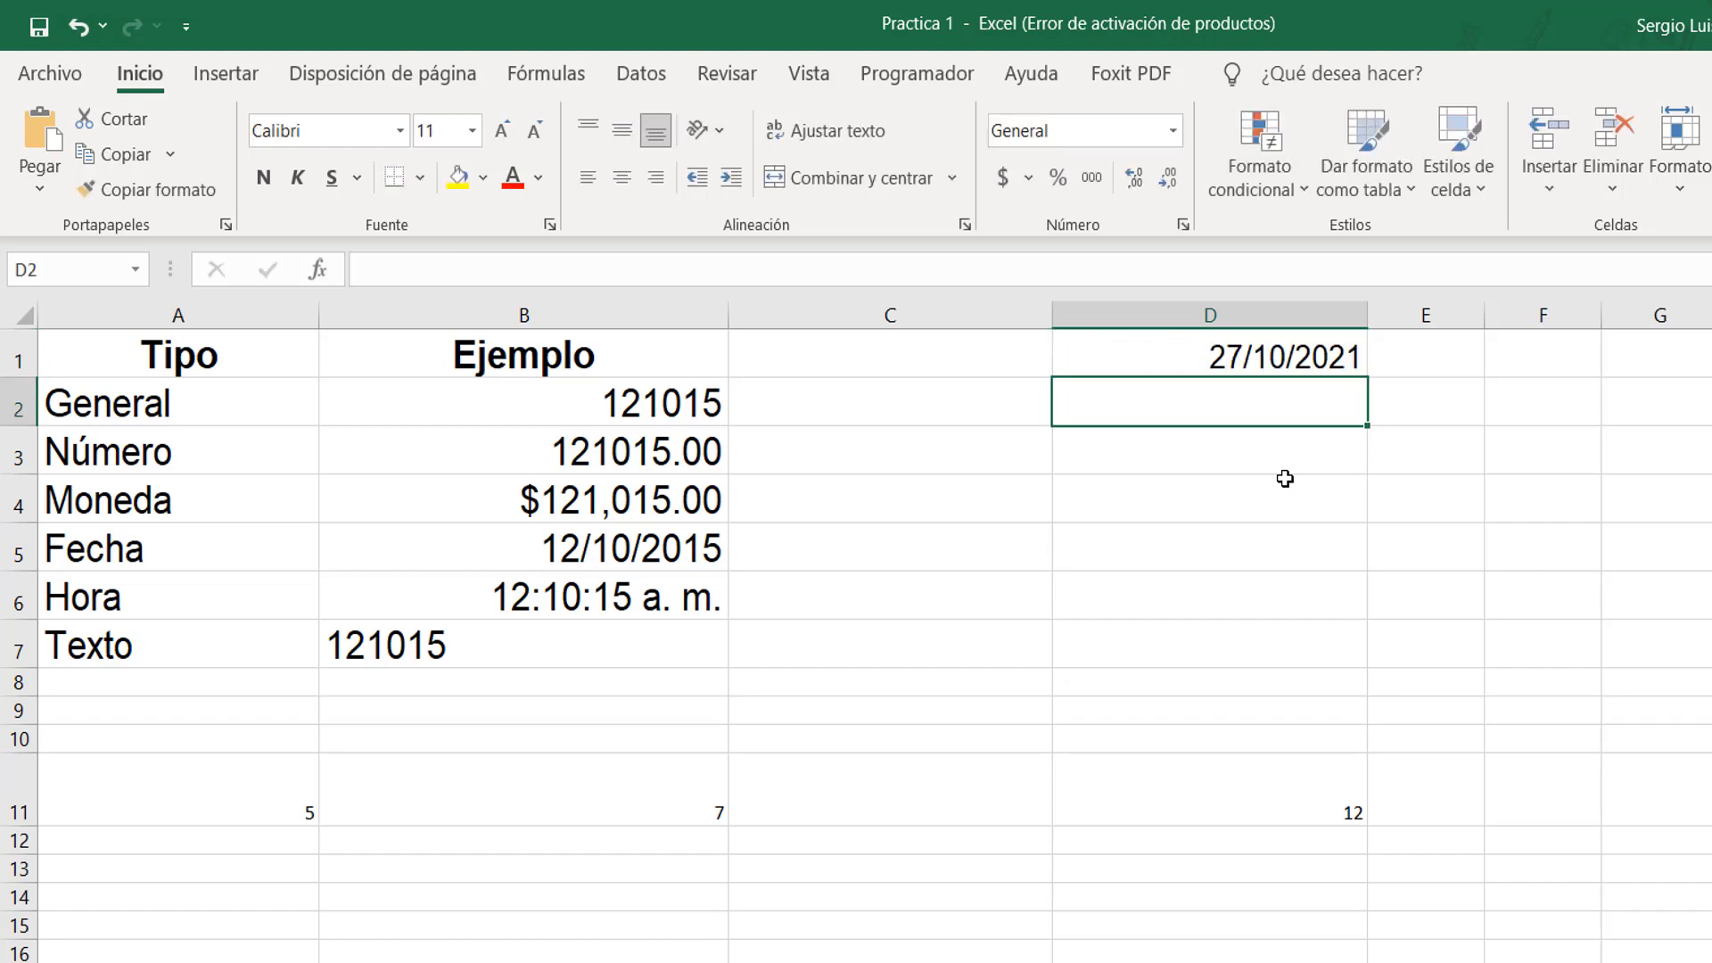
# Change the date type of cell D1 to the long form "*miércoles, 14 de marzo de 2012".
pyautogui.press('Up')
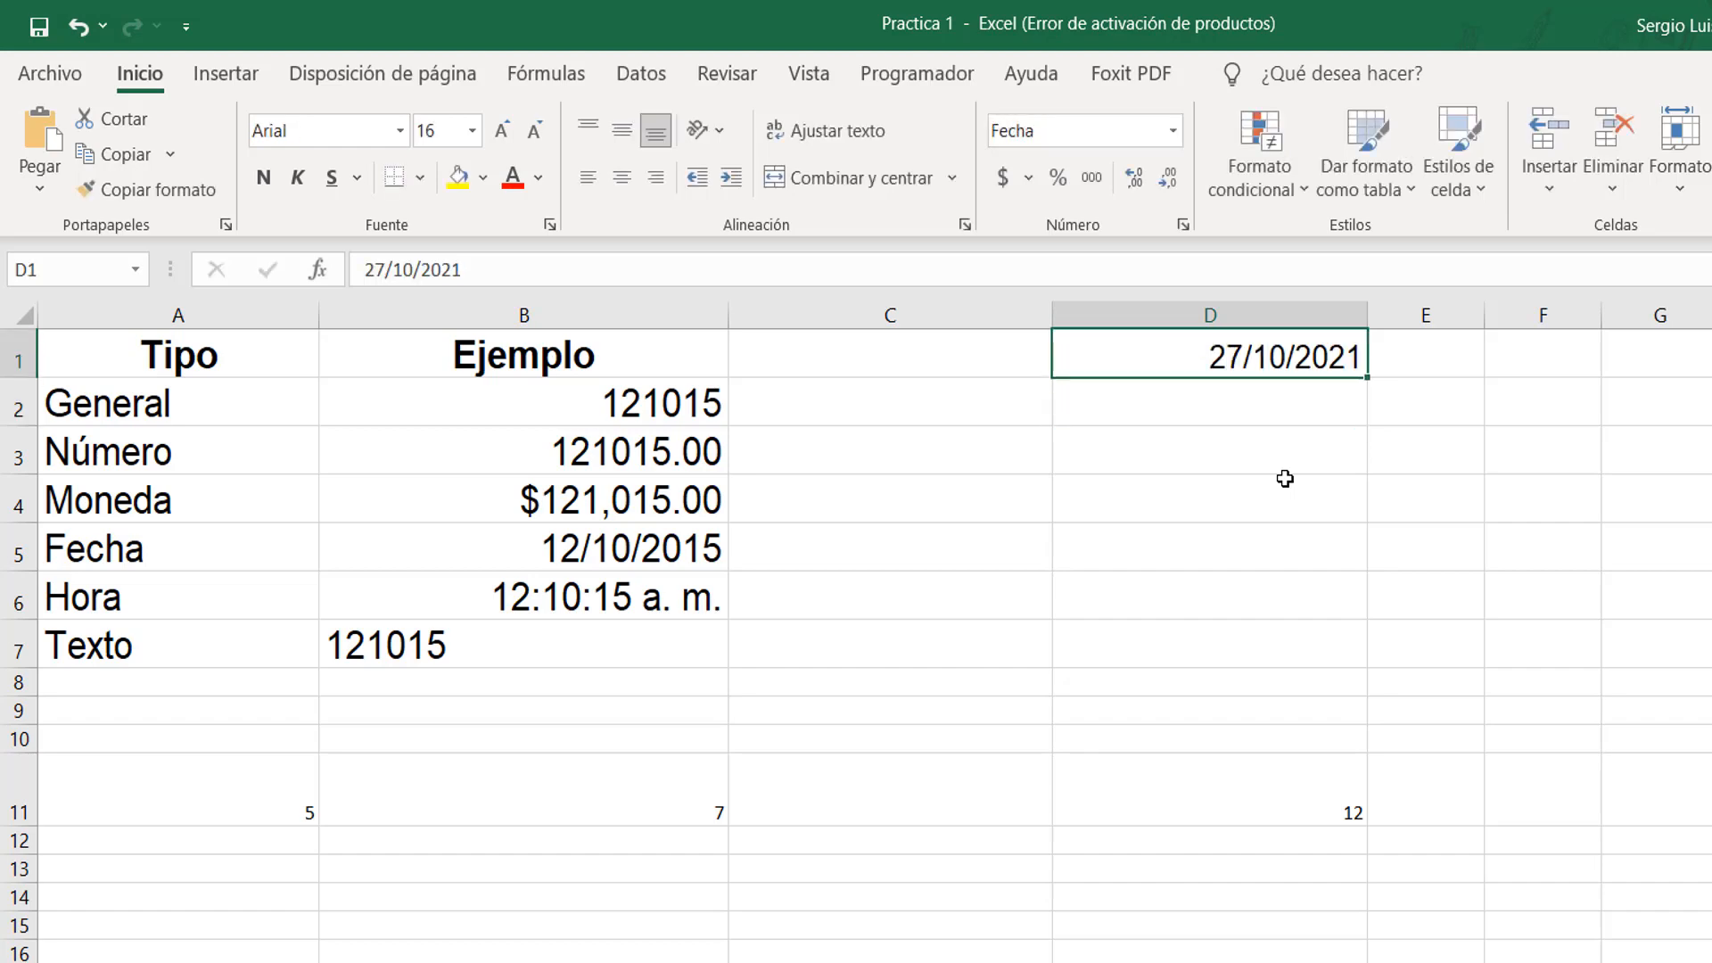
pyautogui.click(1183, 224)
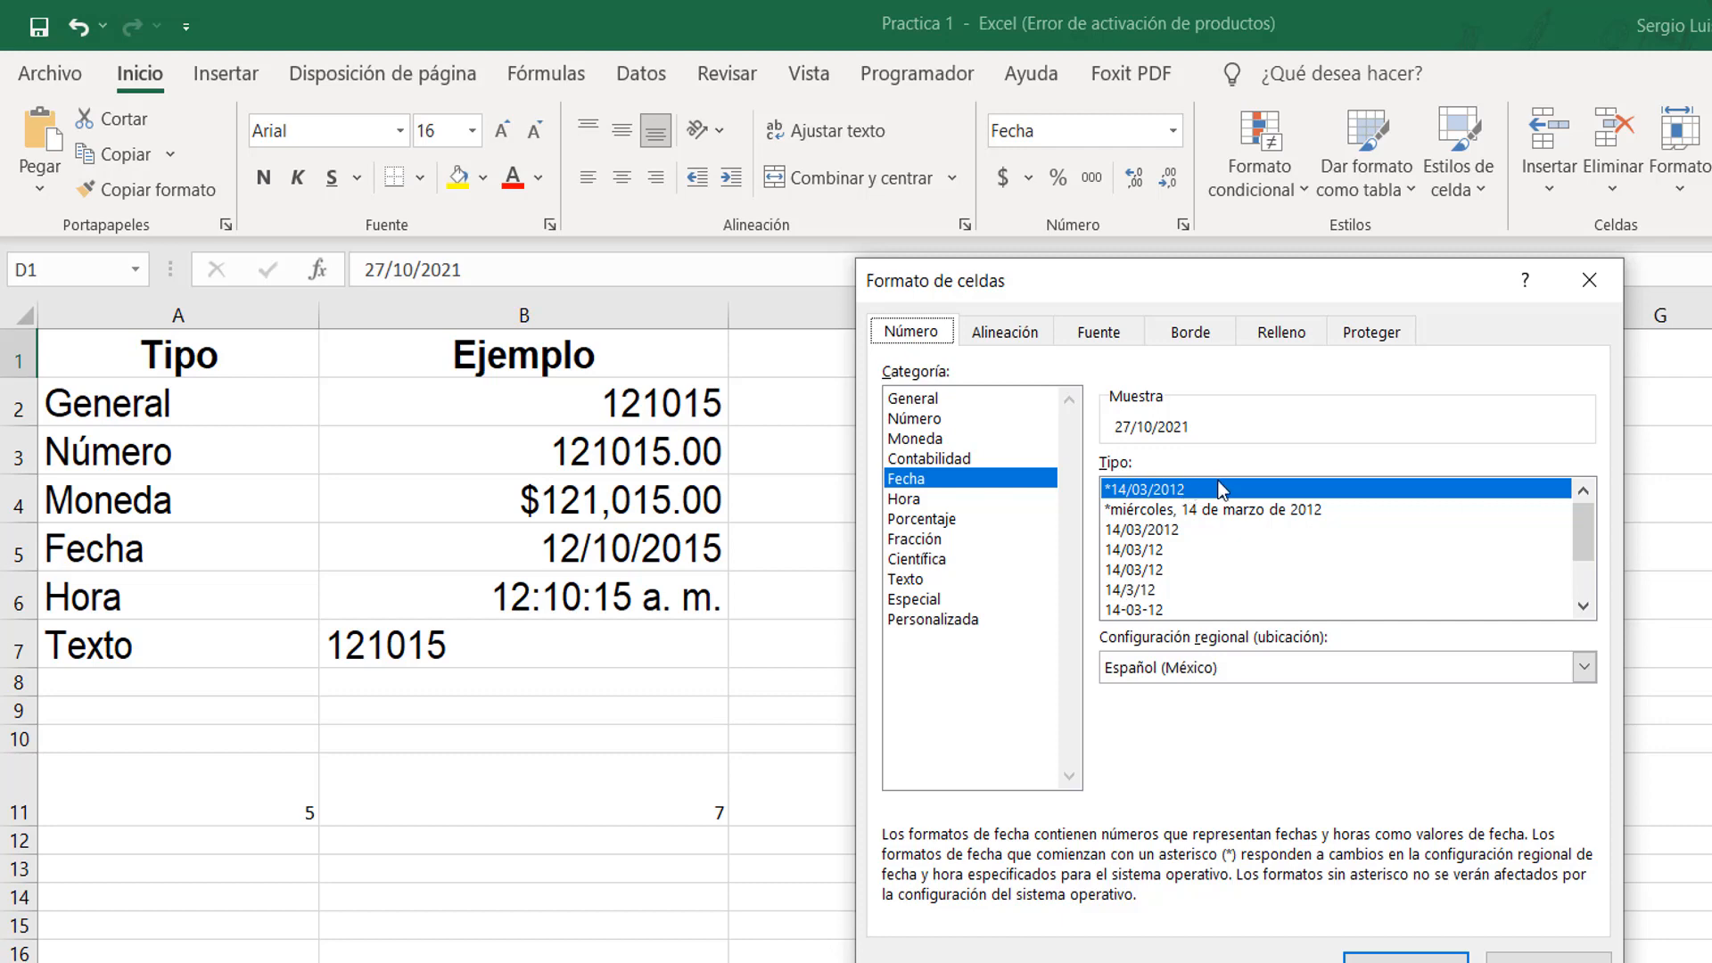
pyautogui.click(1219, 511)
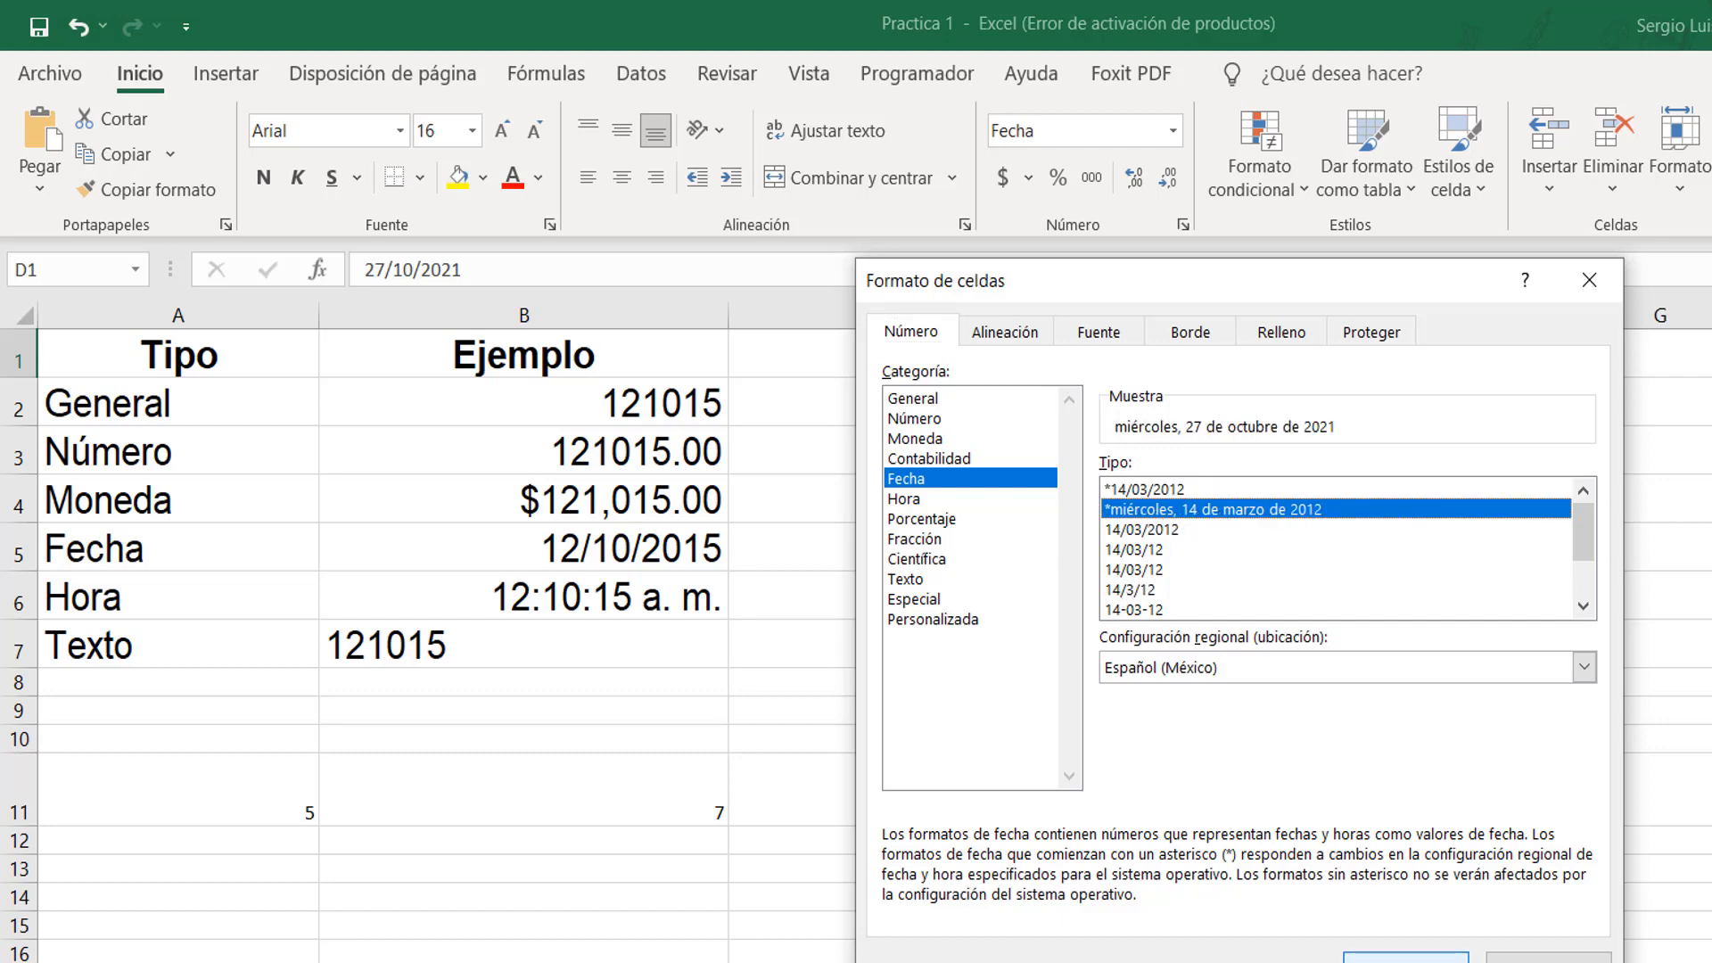
pyautogui.click(1405, 959)
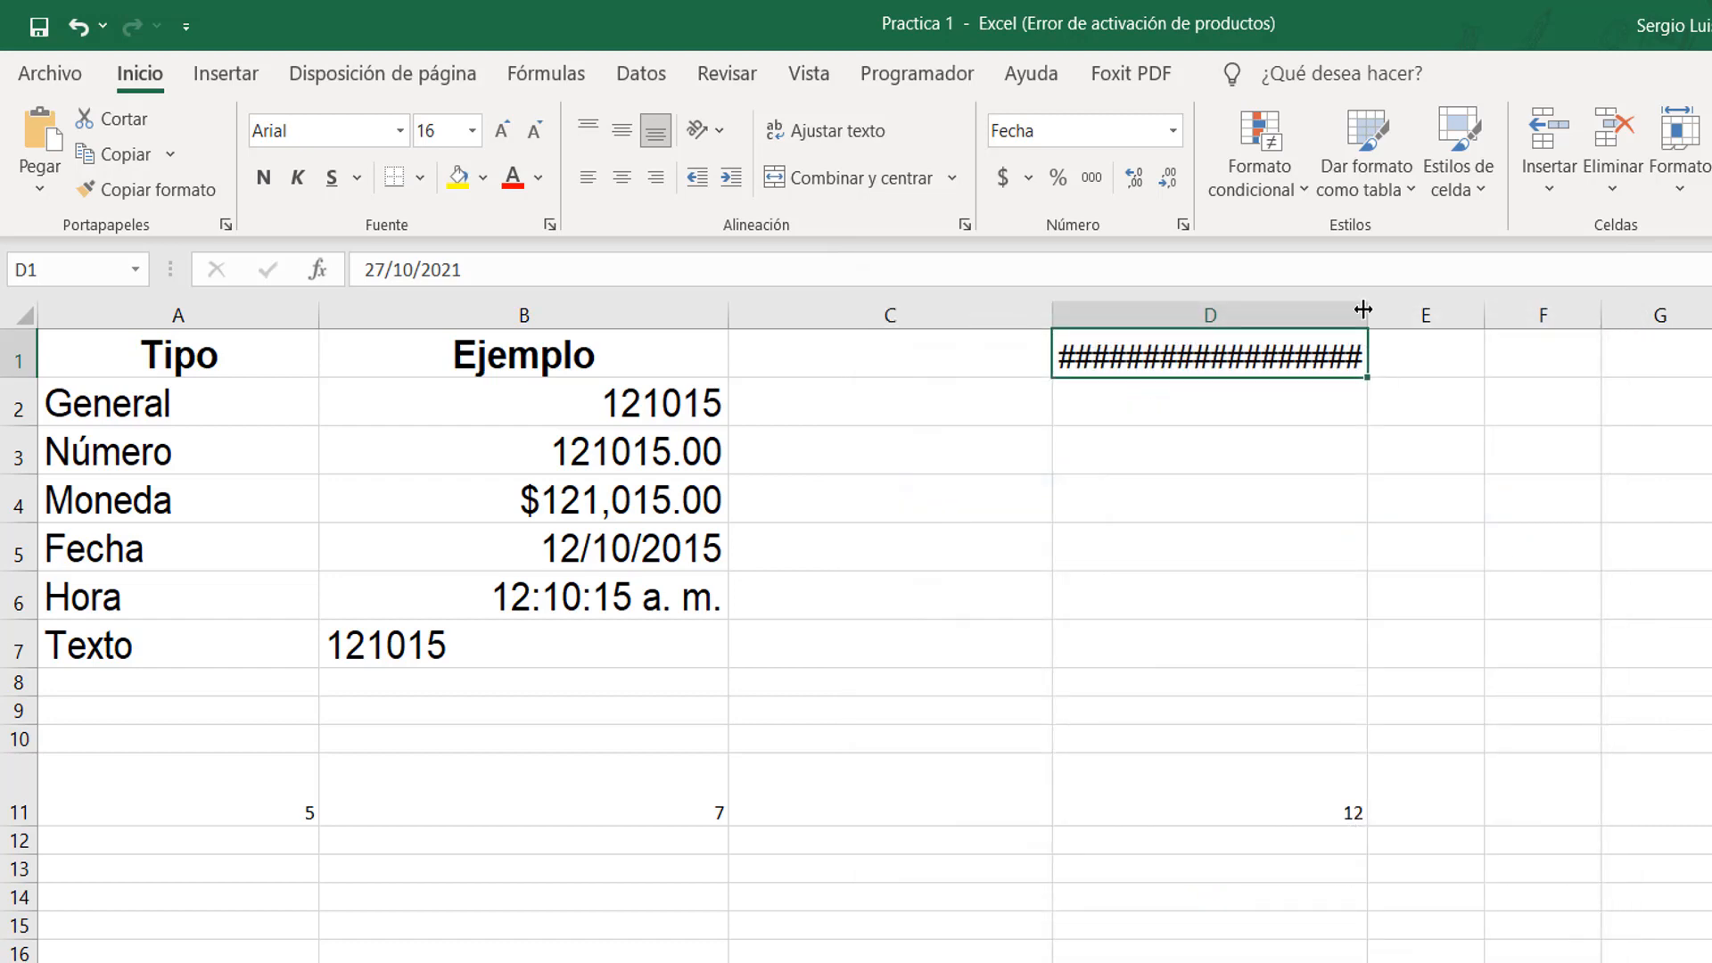
# Try different widths for columns D and B, leaving D wide enough for the long date and B just wide enough for its example values.
pyautogui.moveTo(1365, 310); pyautogui.dragTo(1629, 351)
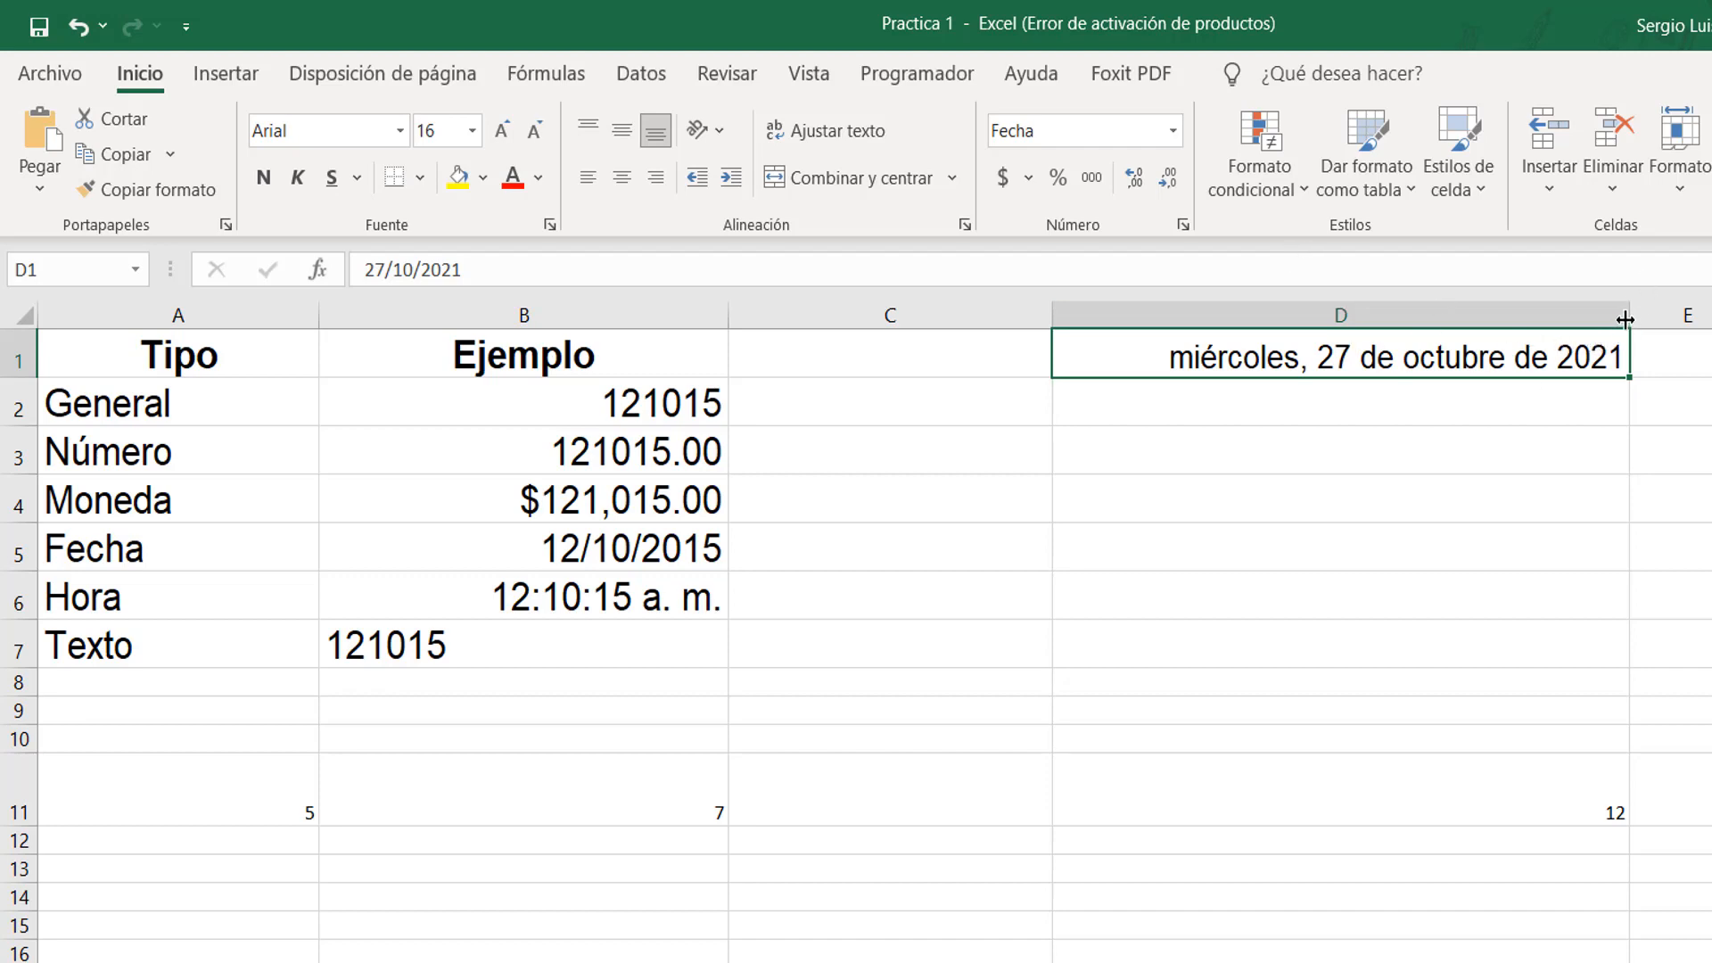
pyautogui.moveTo(1624, 318); pyautogui.dragTo(1455, 319)
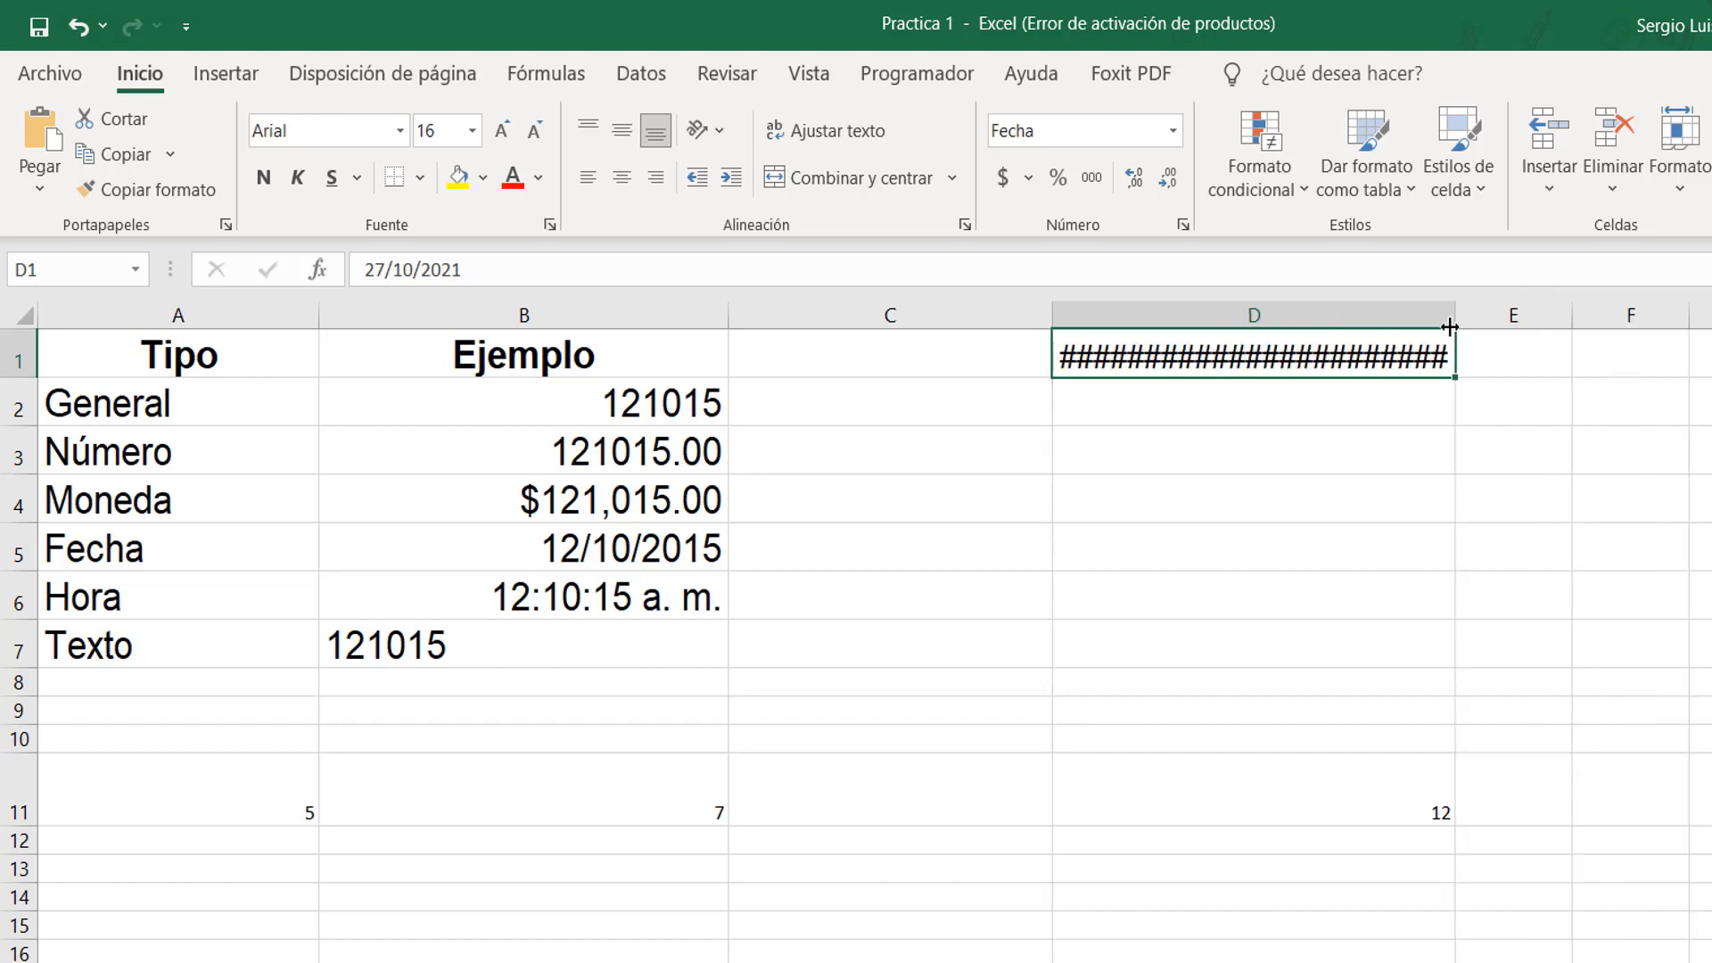
pyautogui.moveTo(1228, 336)
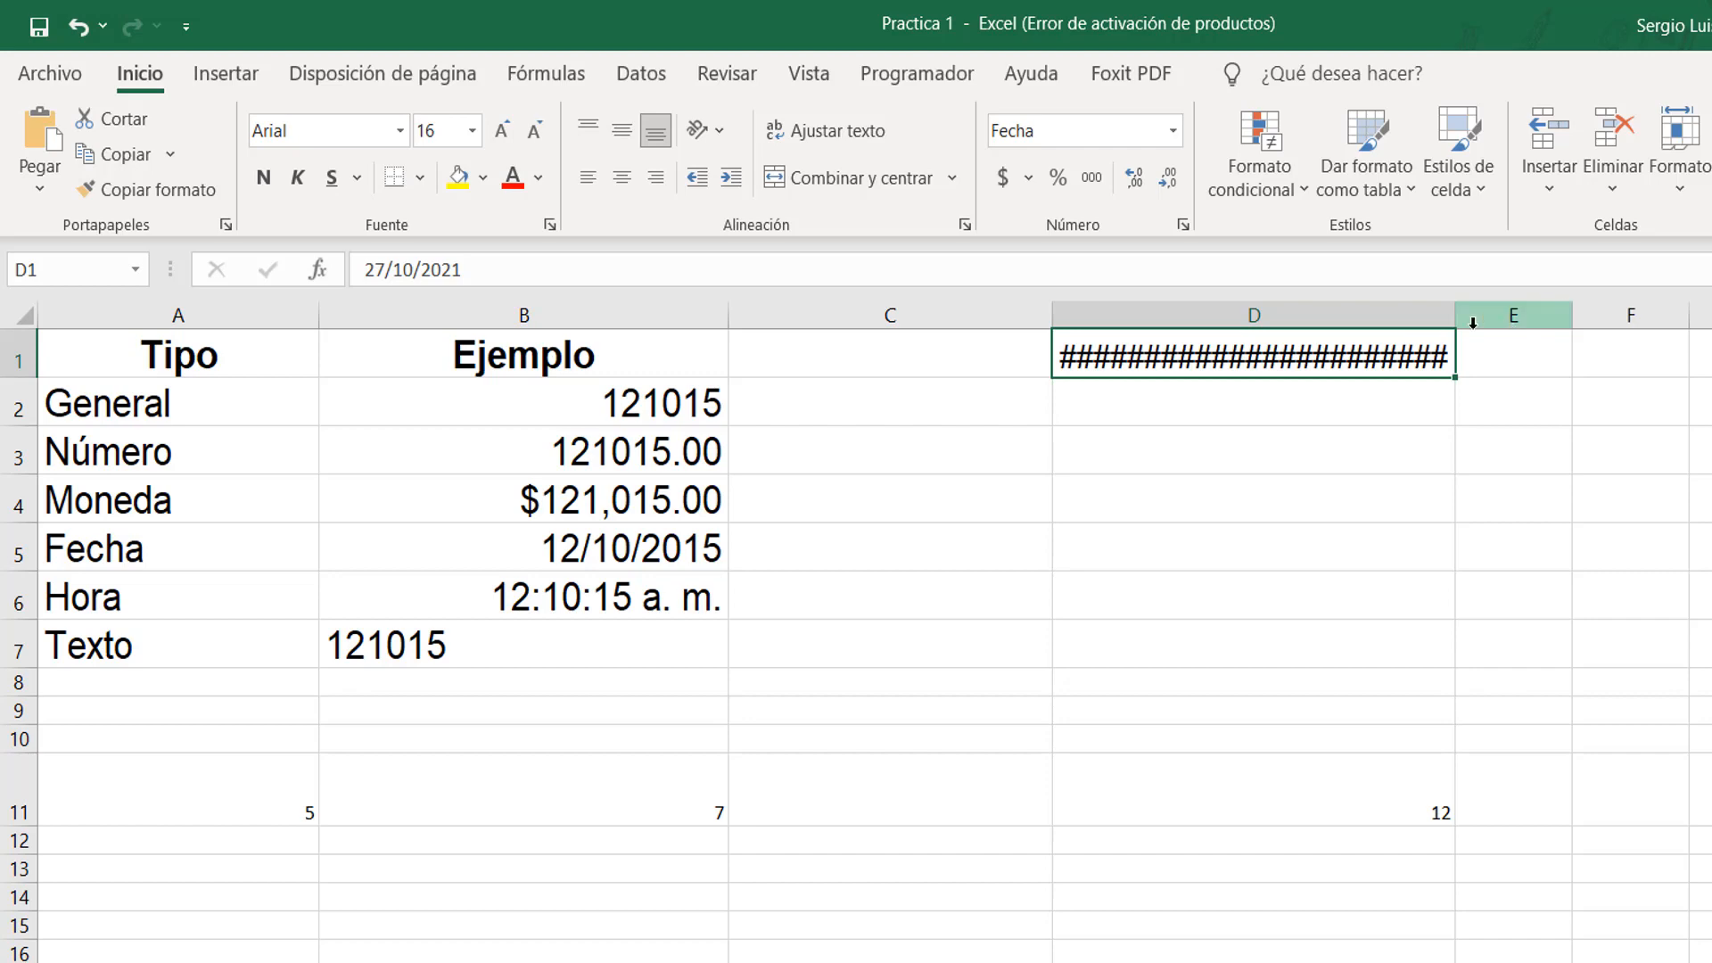
pyautogui.moveTo(1457, 318); pyautogui.dragTo(1634, 319)
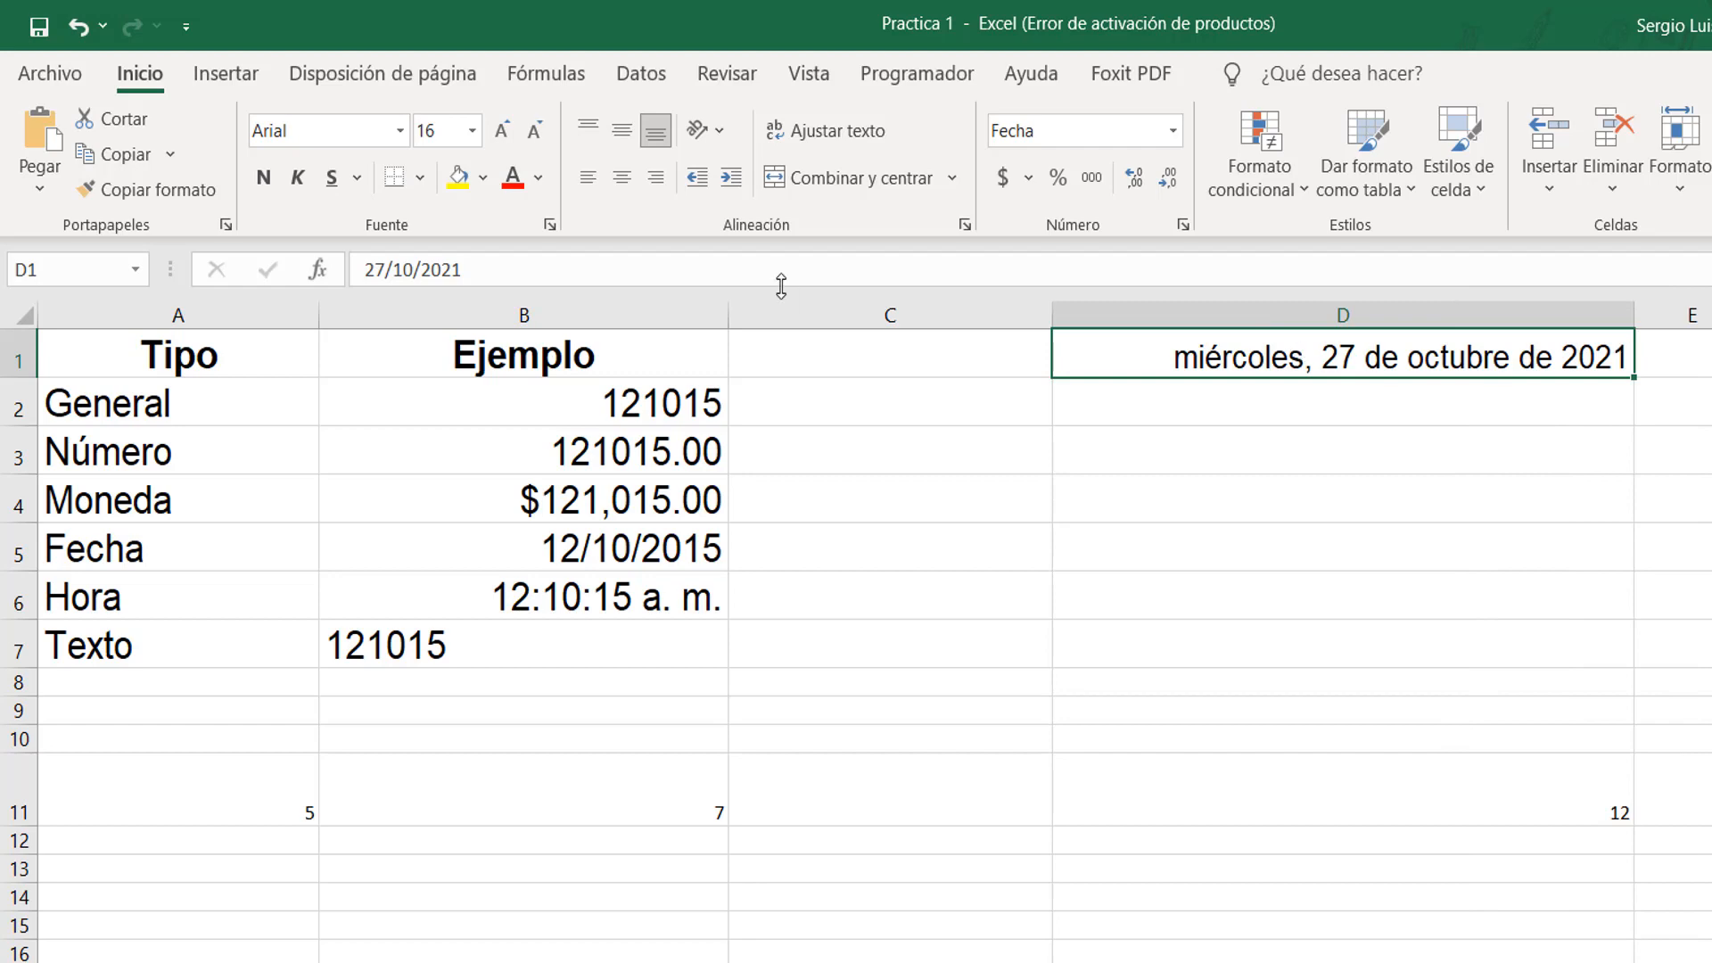
pyautogui.moveTo(727, 309); pyautogui.dragTo(492, 350)
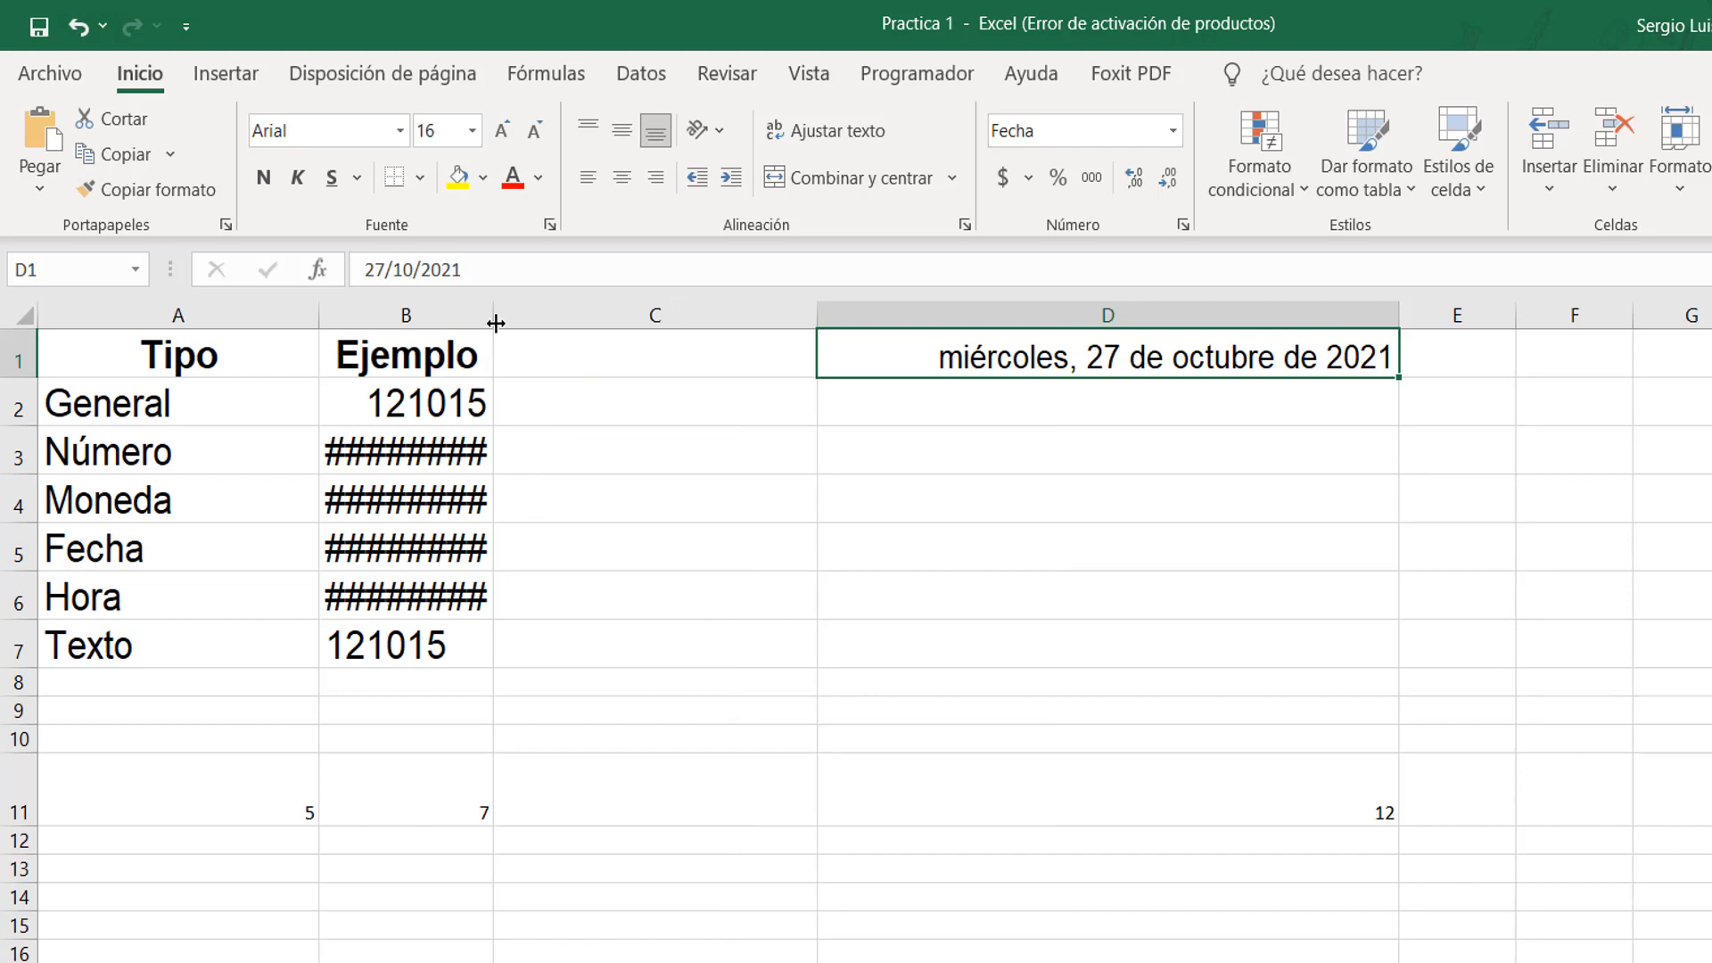
pyautogui.moveTo(495, 320); pyautogui.dragTo(624, 321)
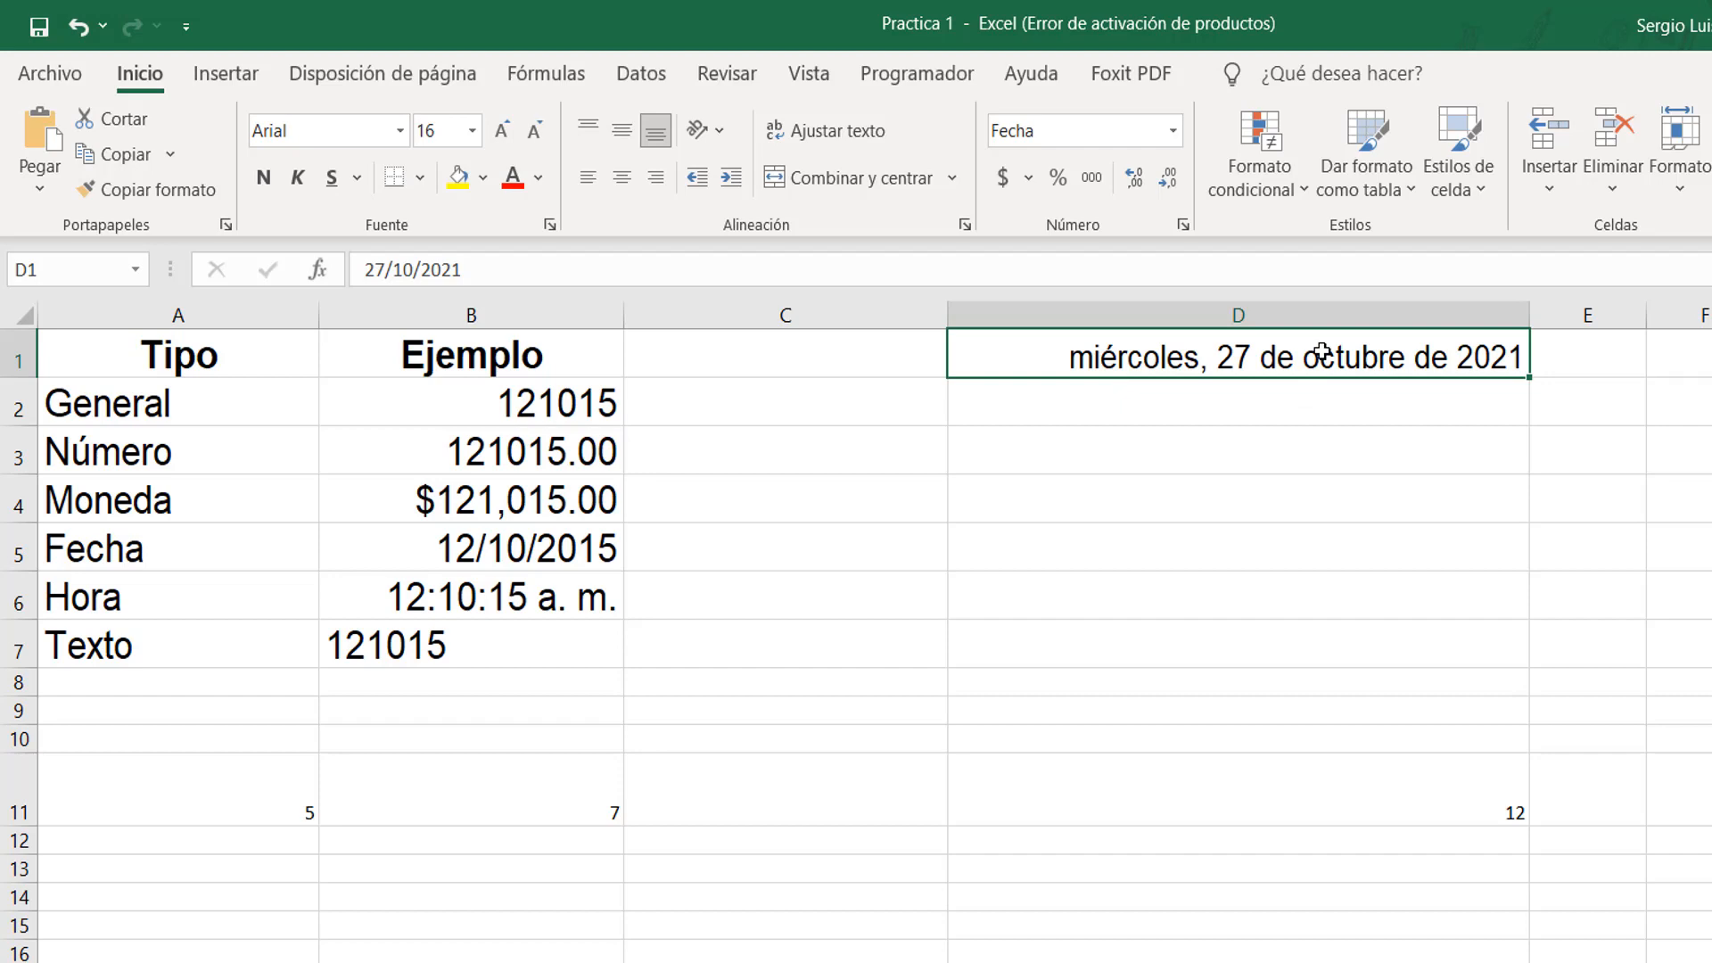
# Clear cell D1 and format it as Hora with the *01:30:55 p. m. type.
pyautogui.press('Delete')
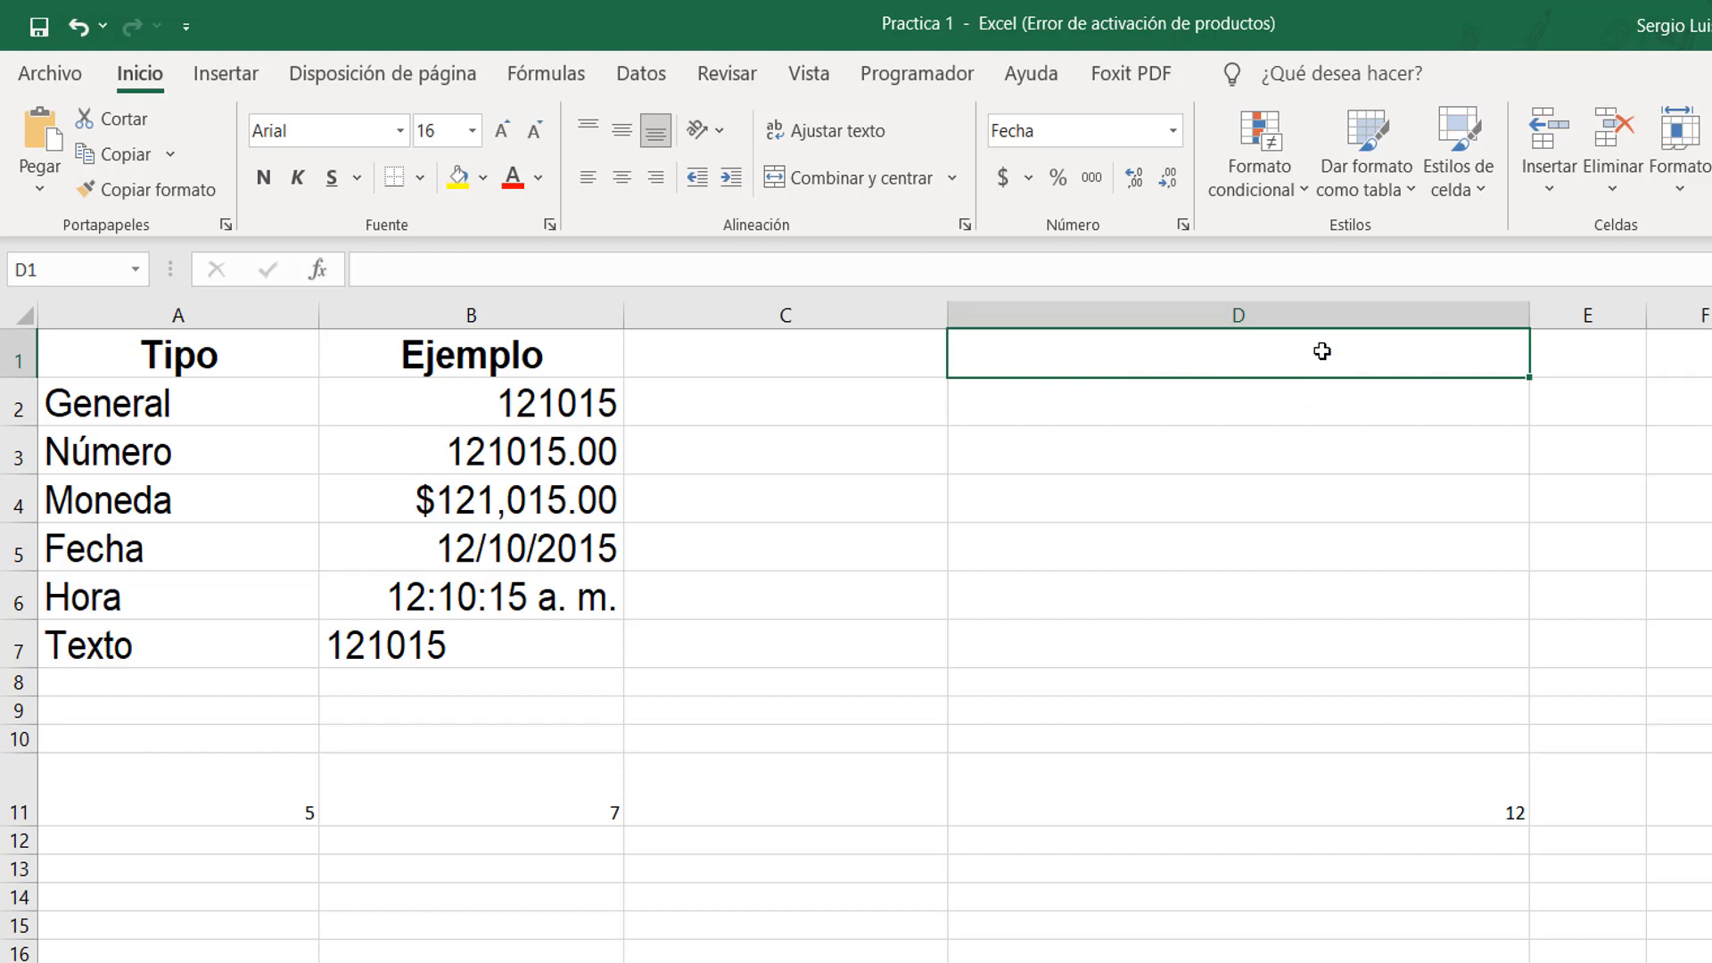
pyautogui.click(1182, 226)
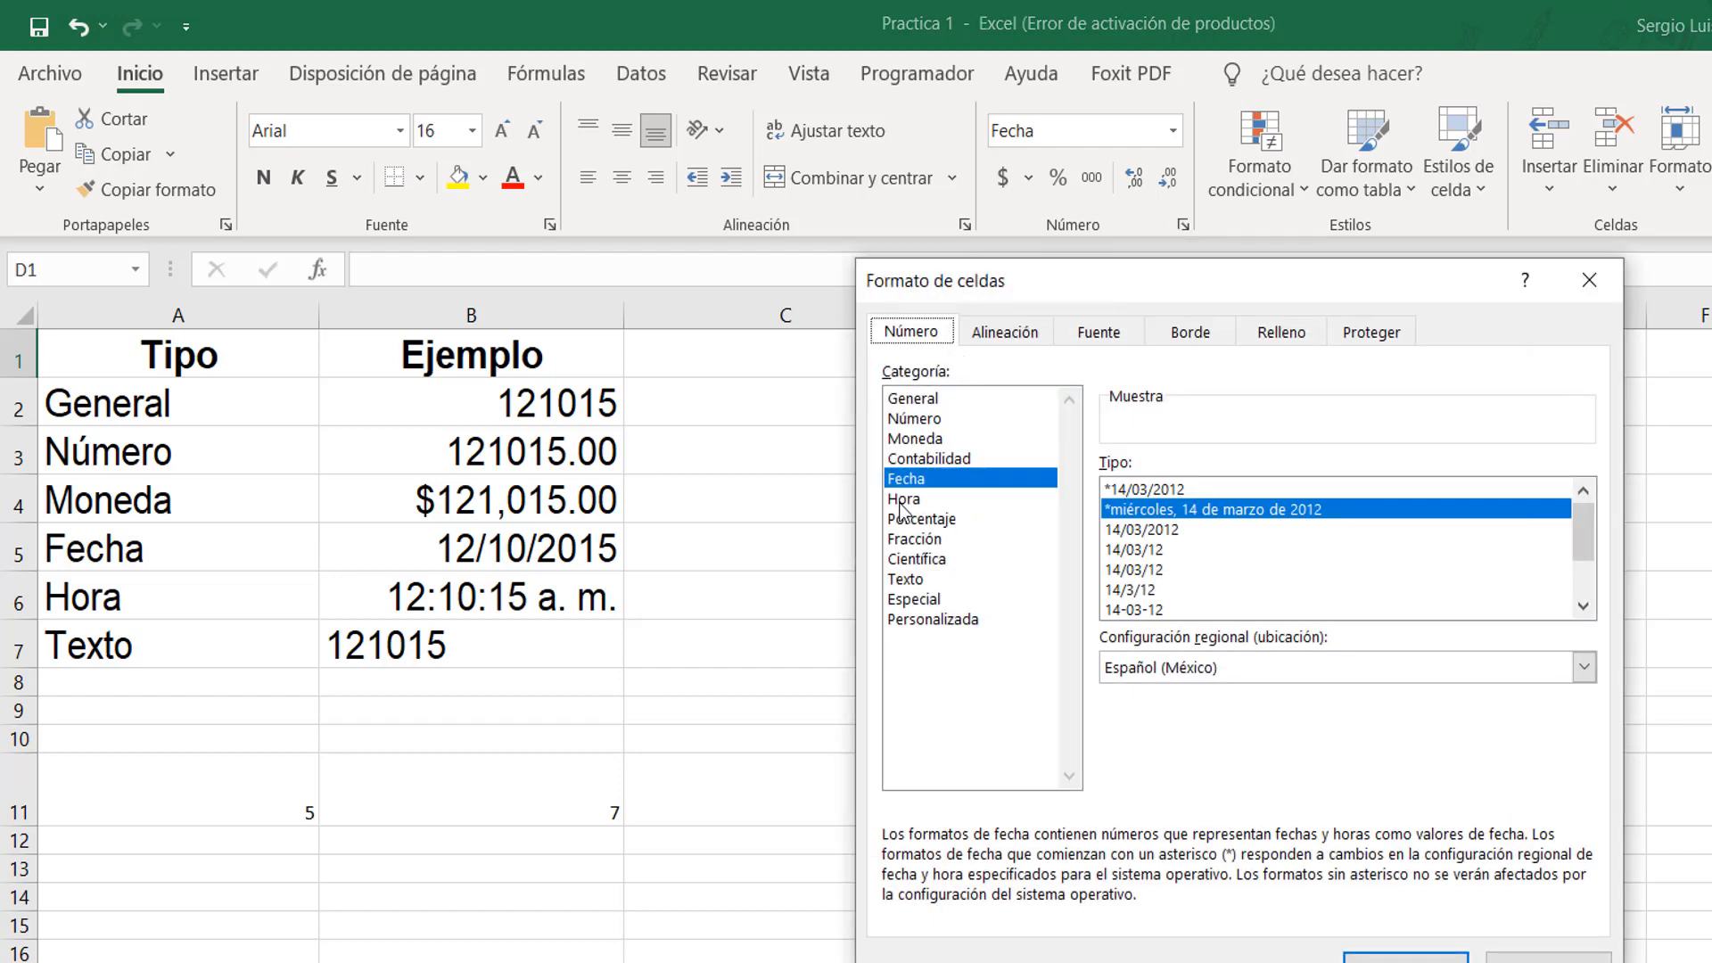
pyautogui.click(902, 500)
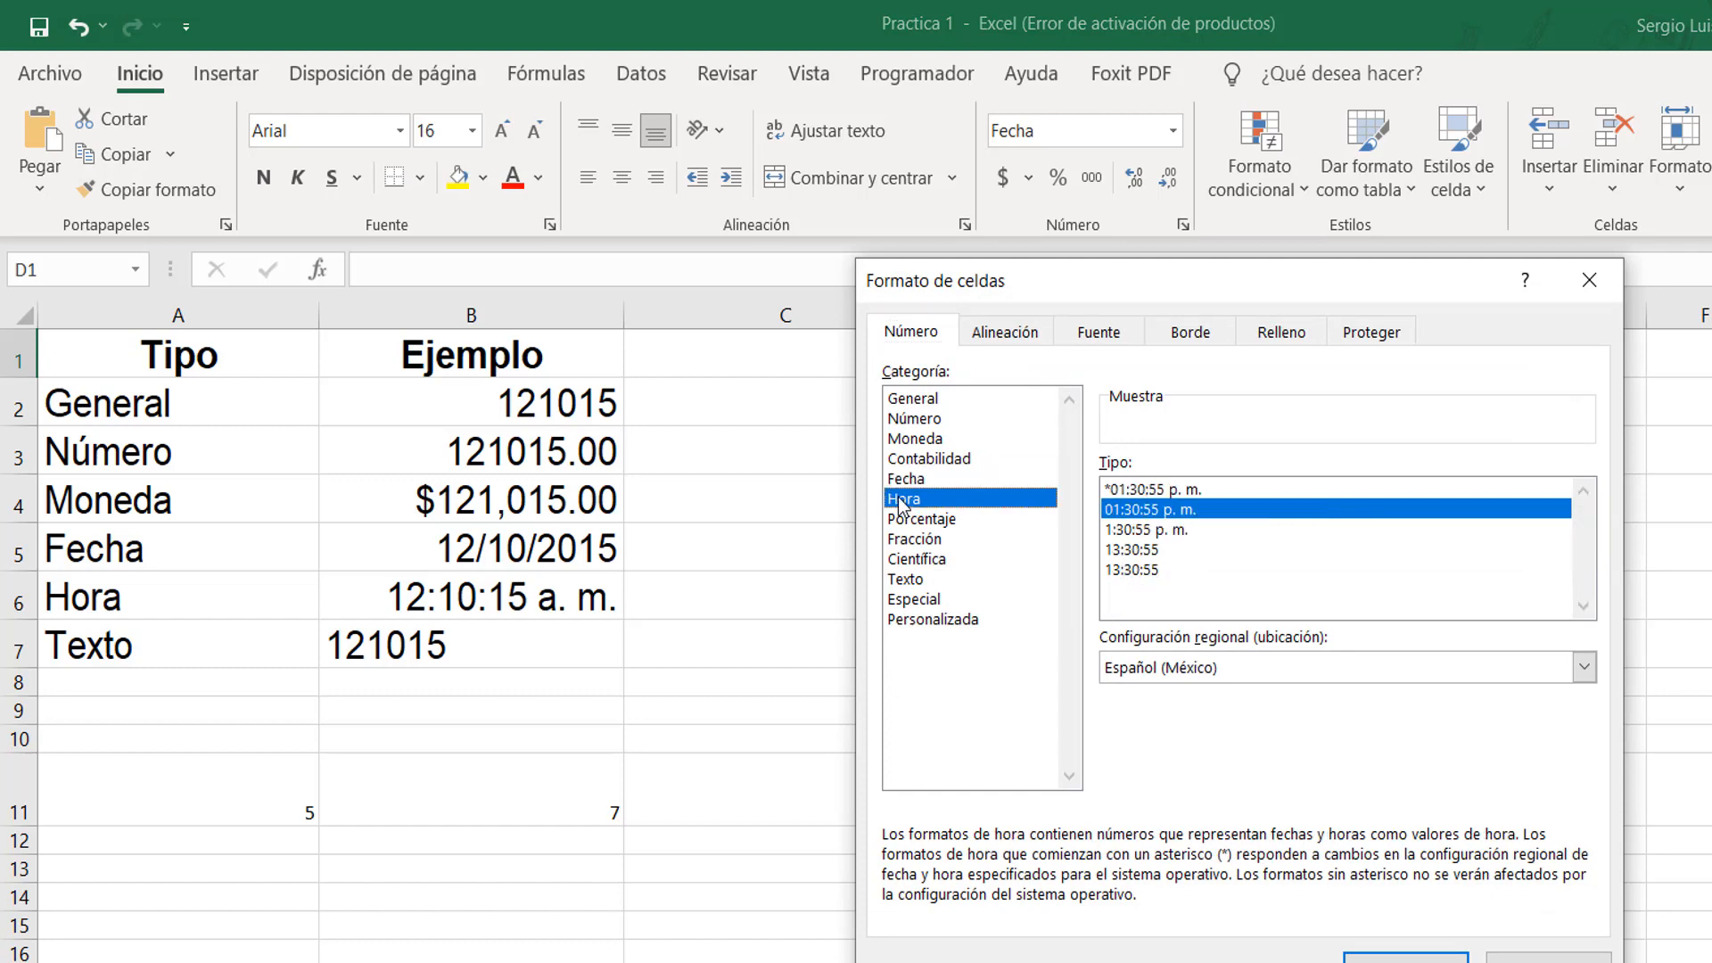
pyautogui.click(1151, 490)
pyautogui.click(1136, 509)
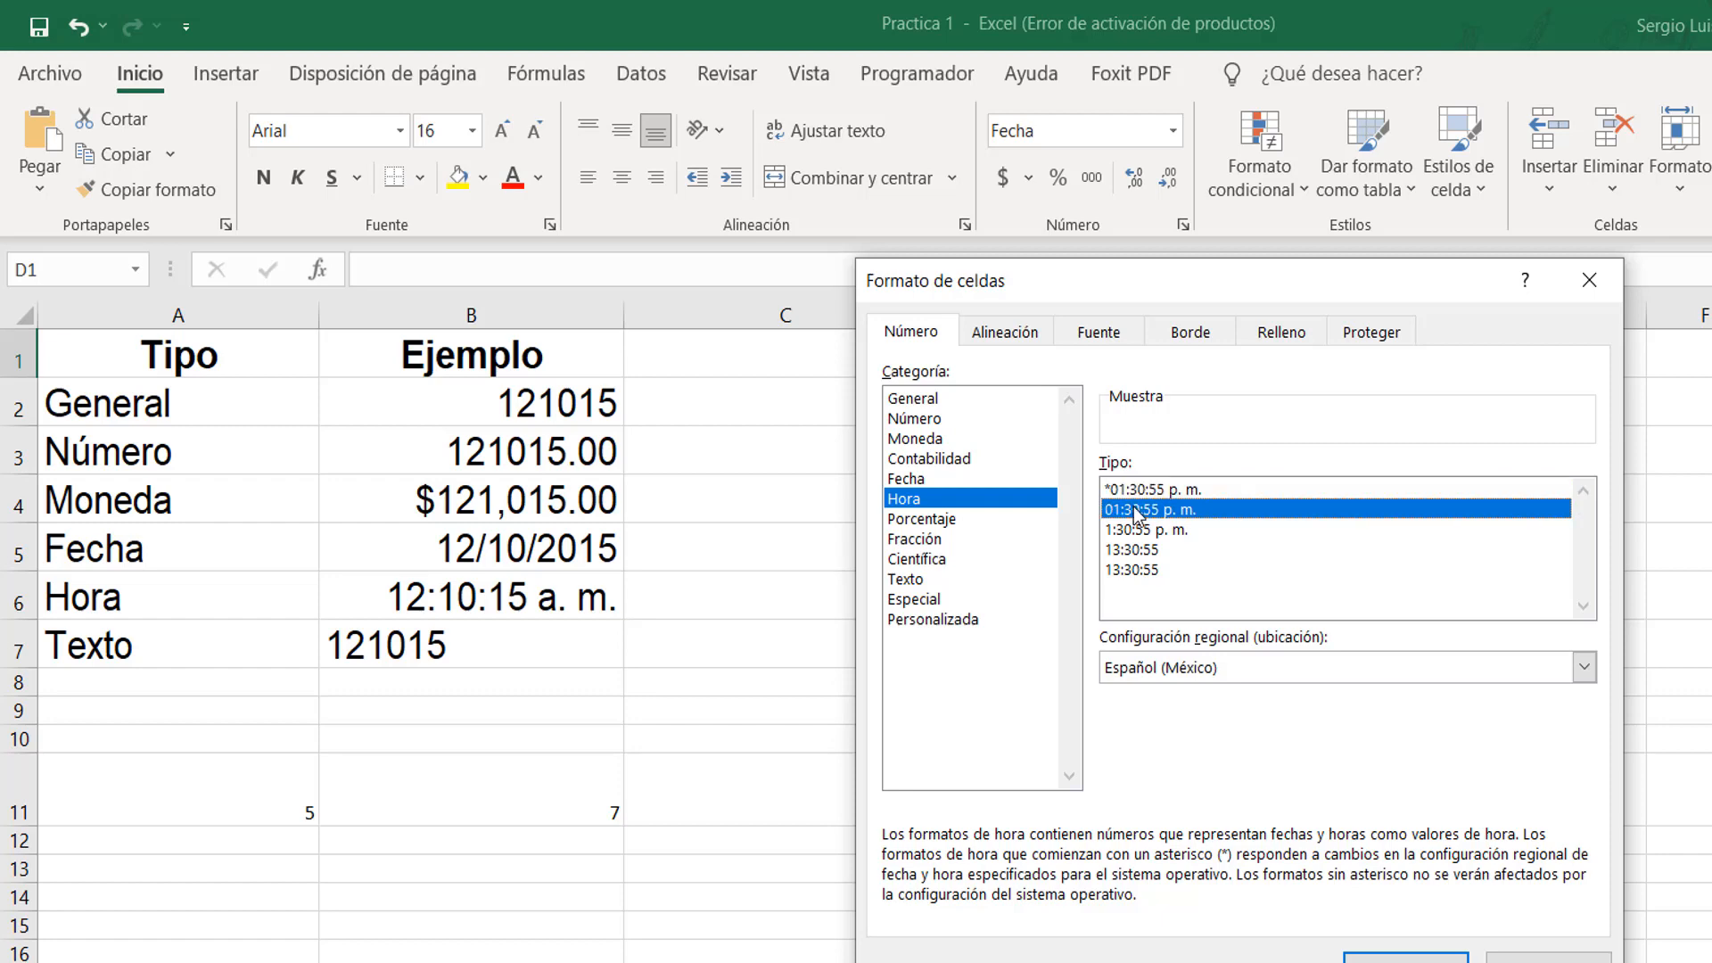
pyautogui.click(1129, 546)
pyautogui.click(1145, 492)
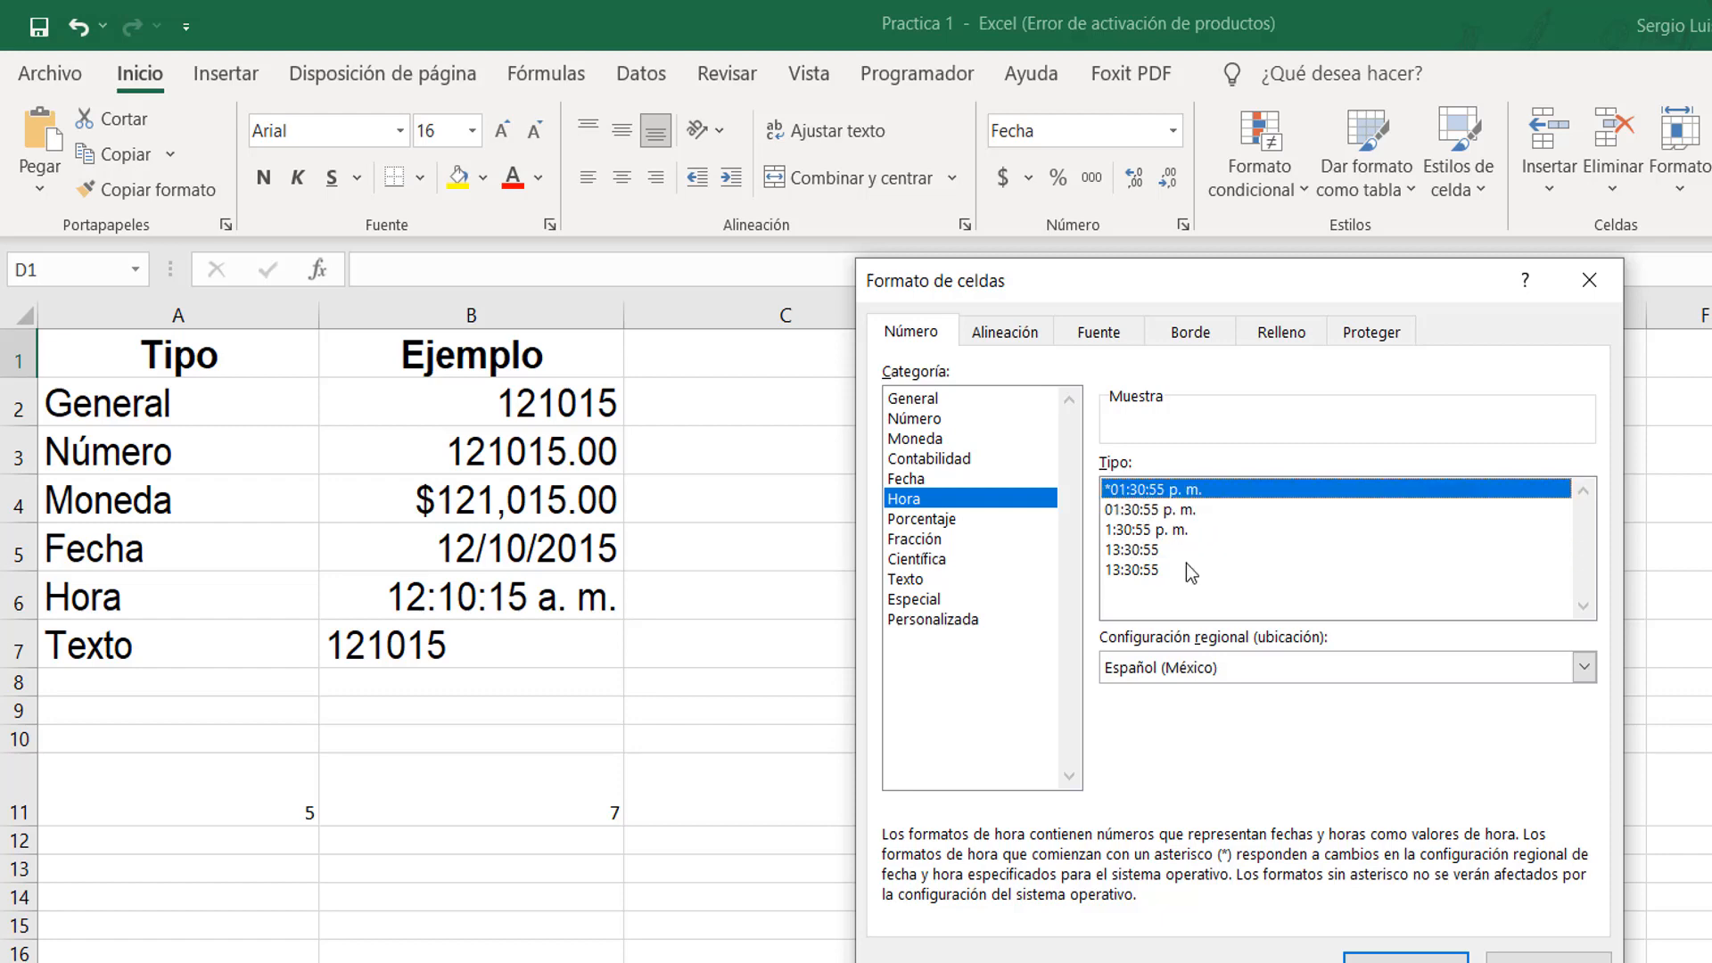
pyautogui.click(1452, 945)
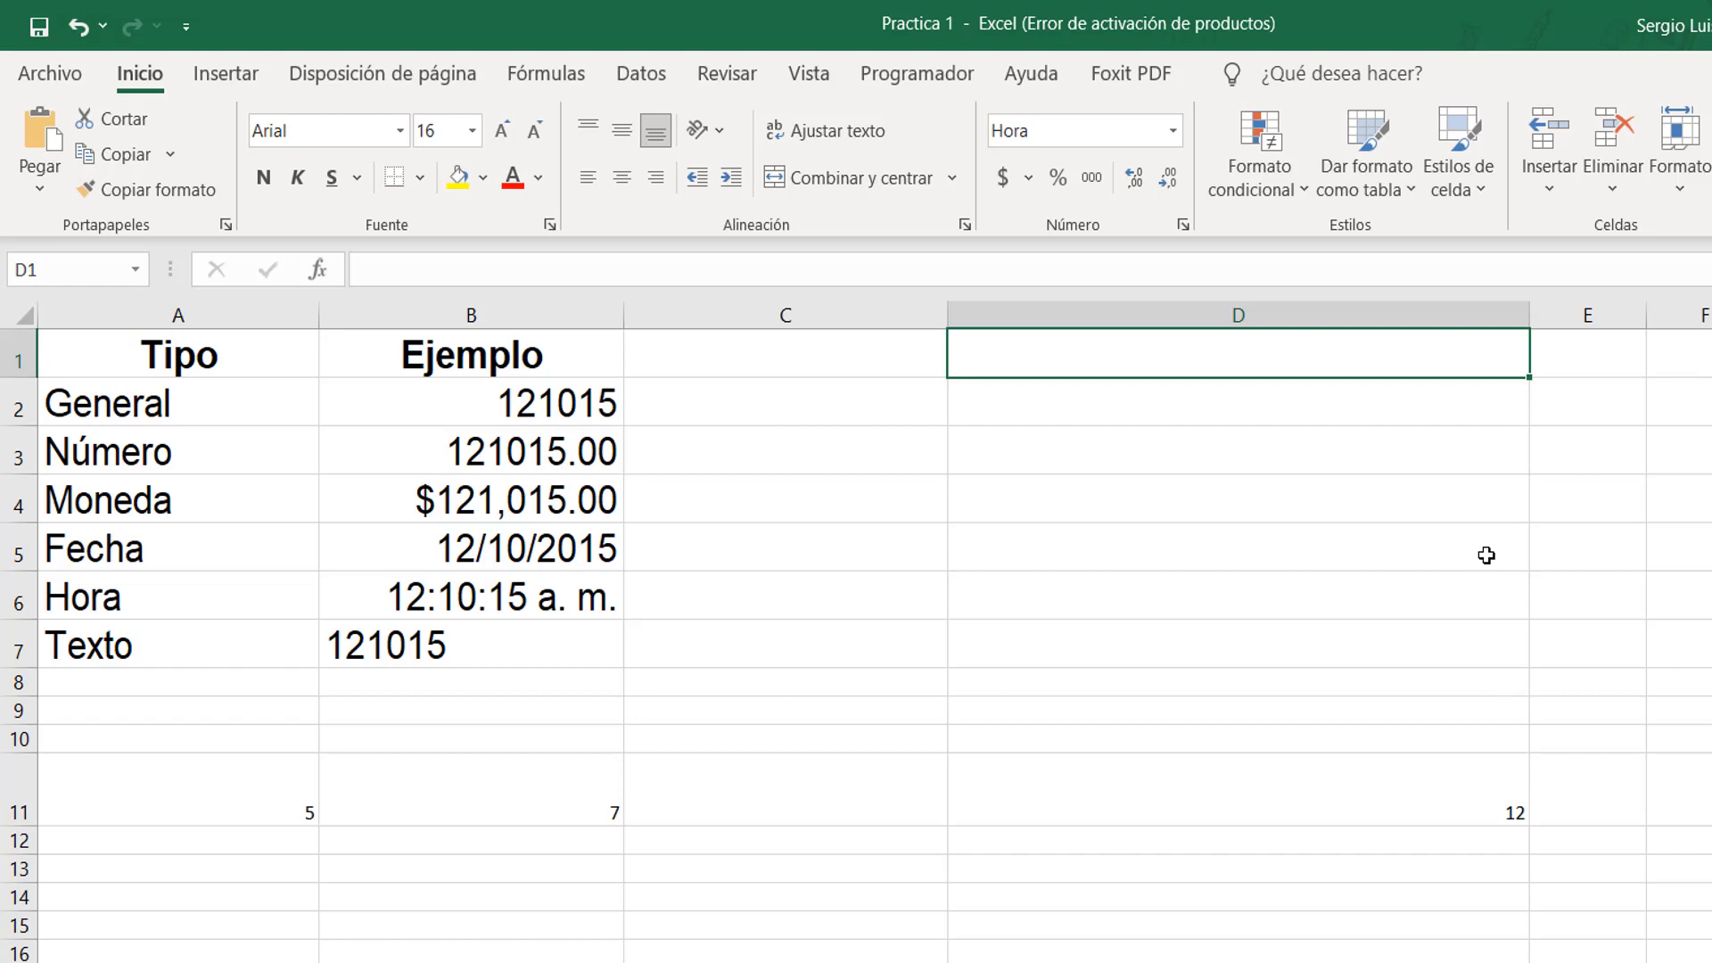
# Try entering 544 and 0544 in turn as a time in cell D1.
pyautogui.write('4')
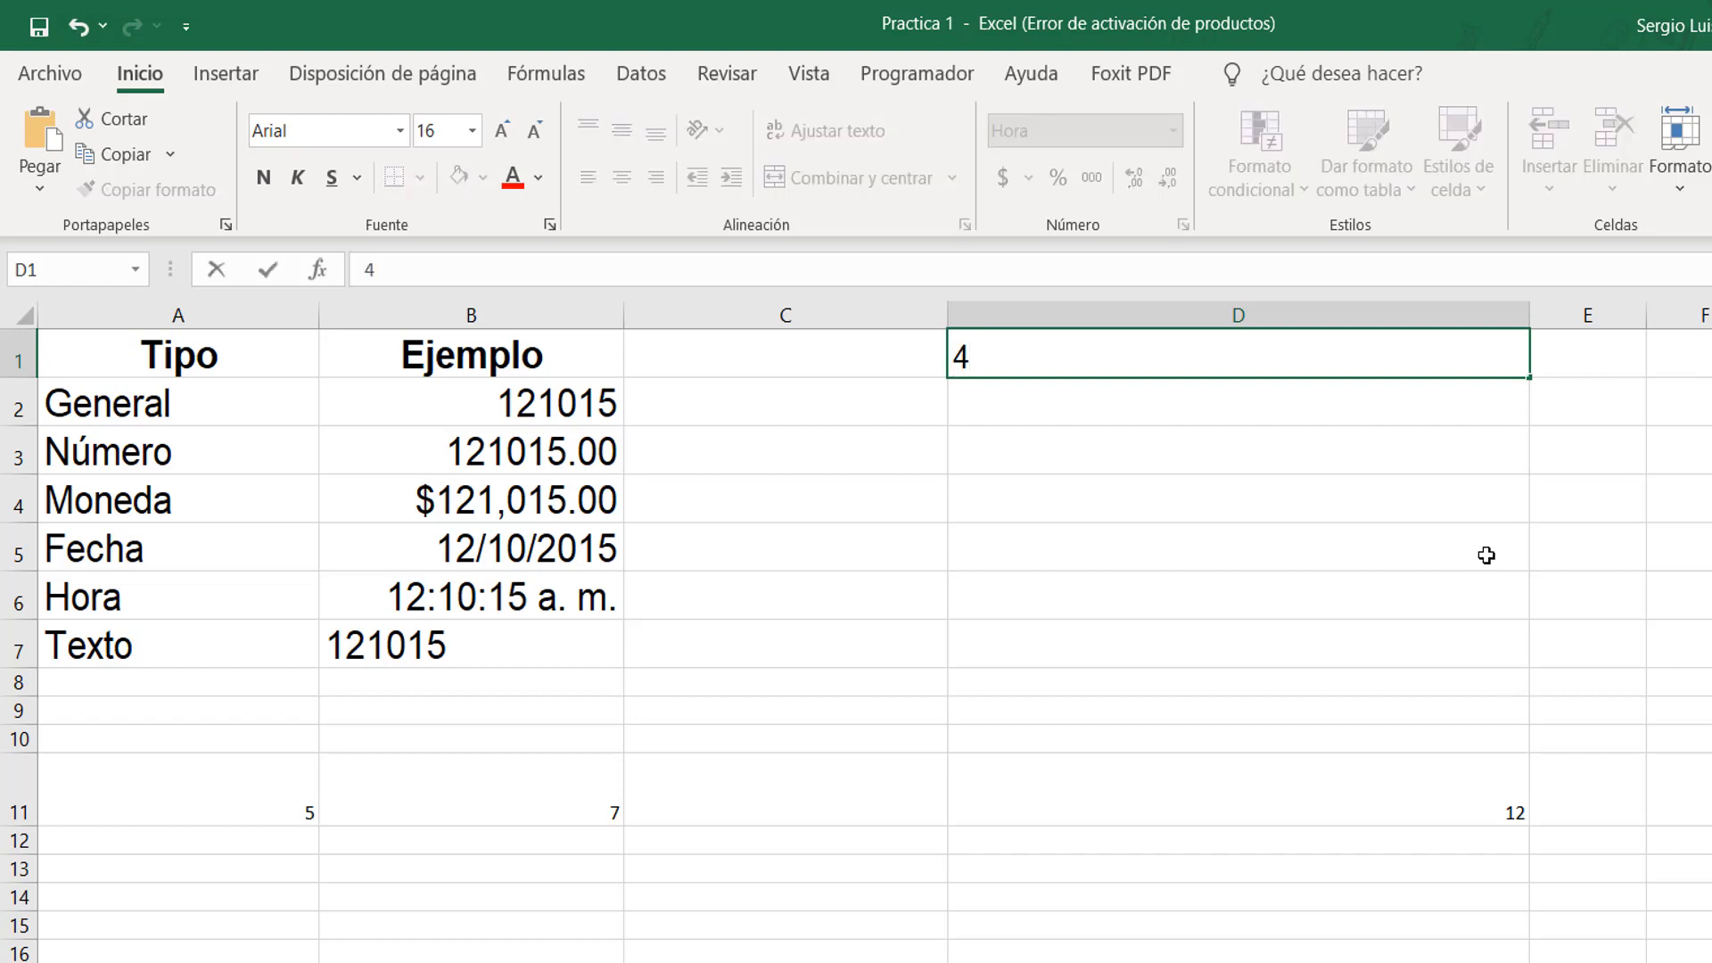
pyautogui.press('BackSpace')
pyautogui.write('544')
pyautogui.press('Return')
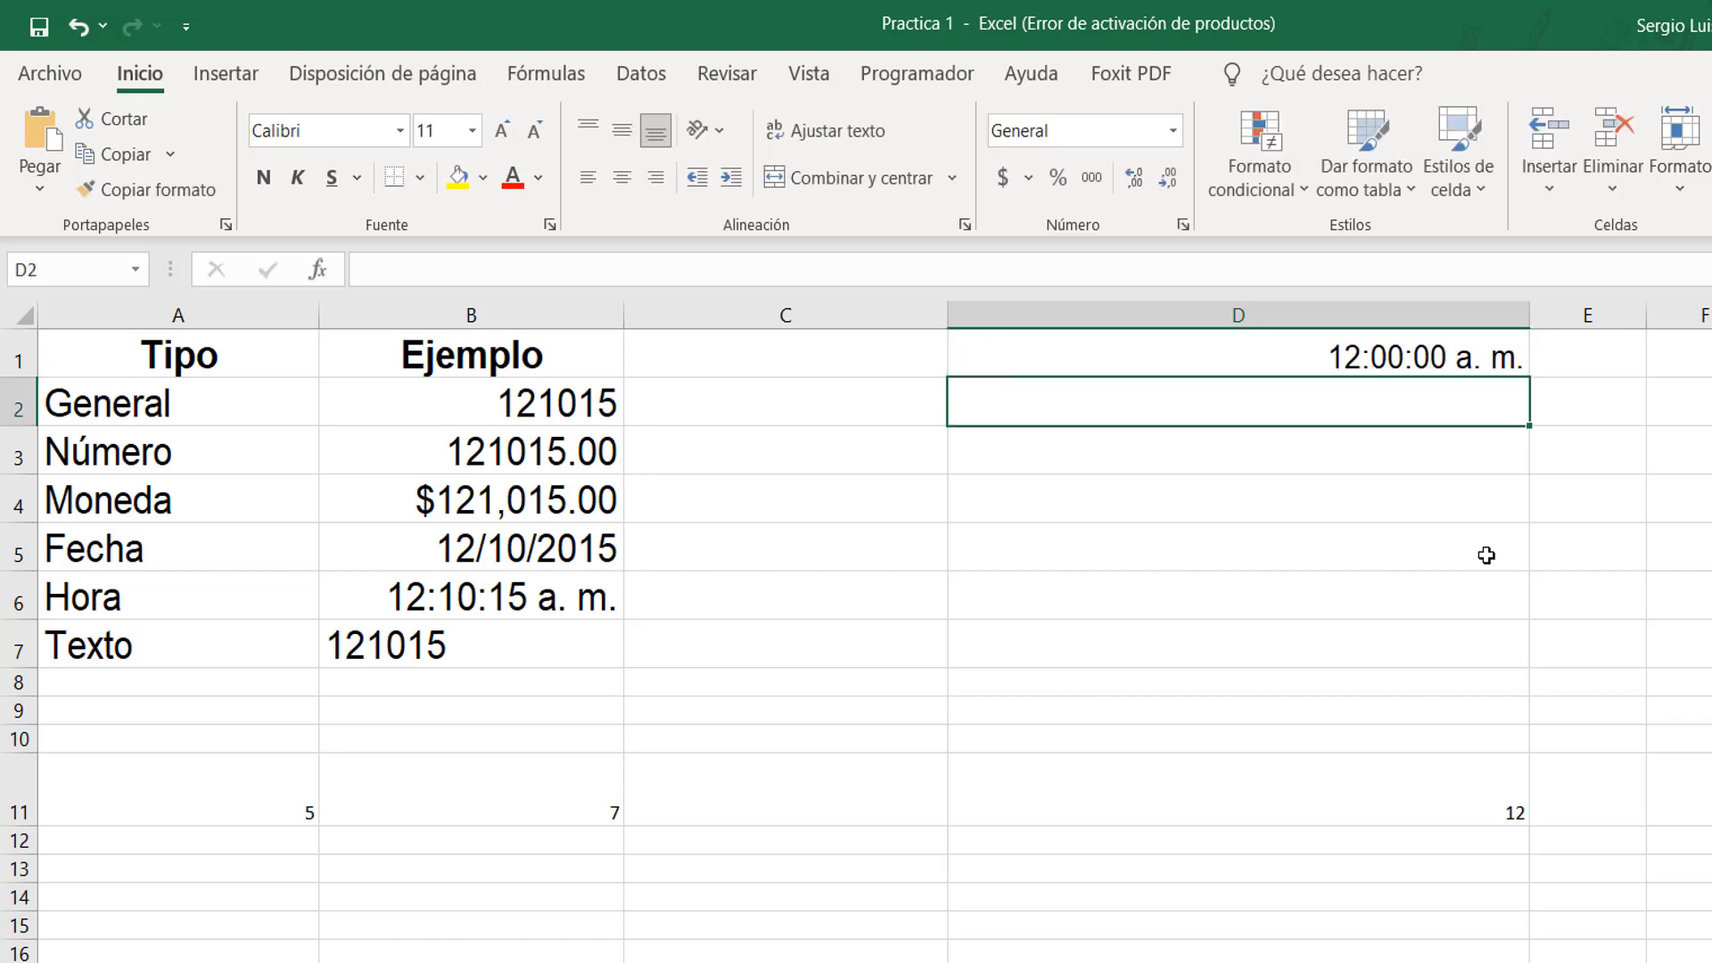
pyautogui.press('Up')
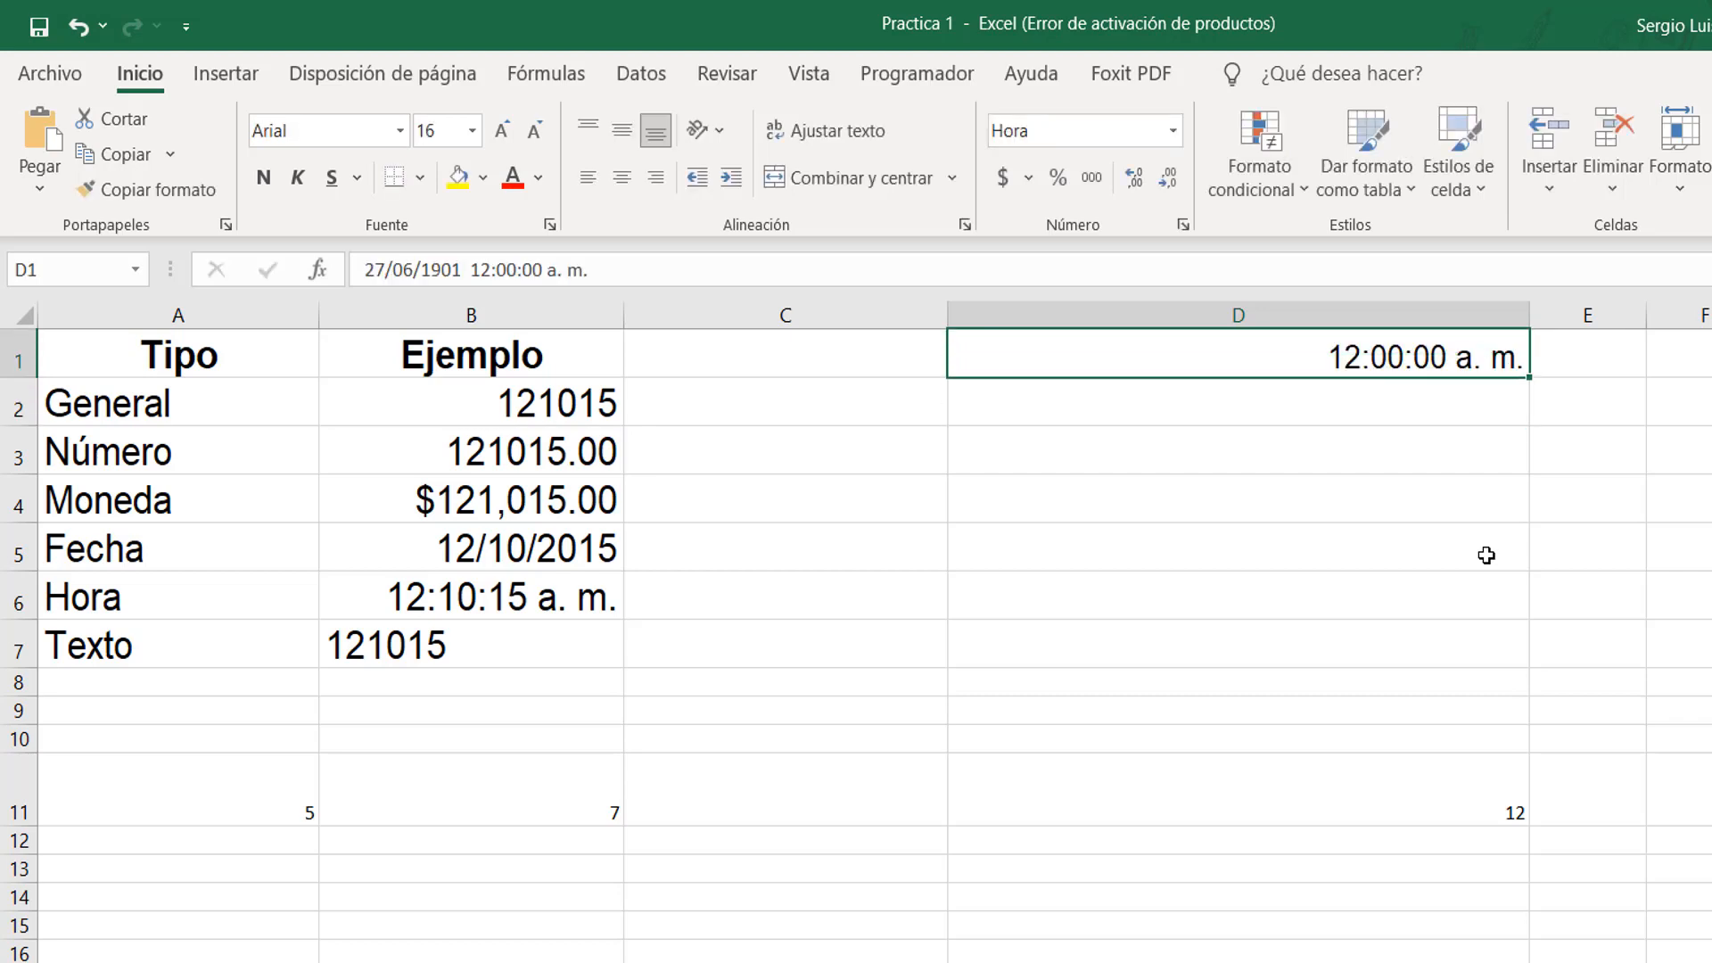
pyautogui.write('0544')
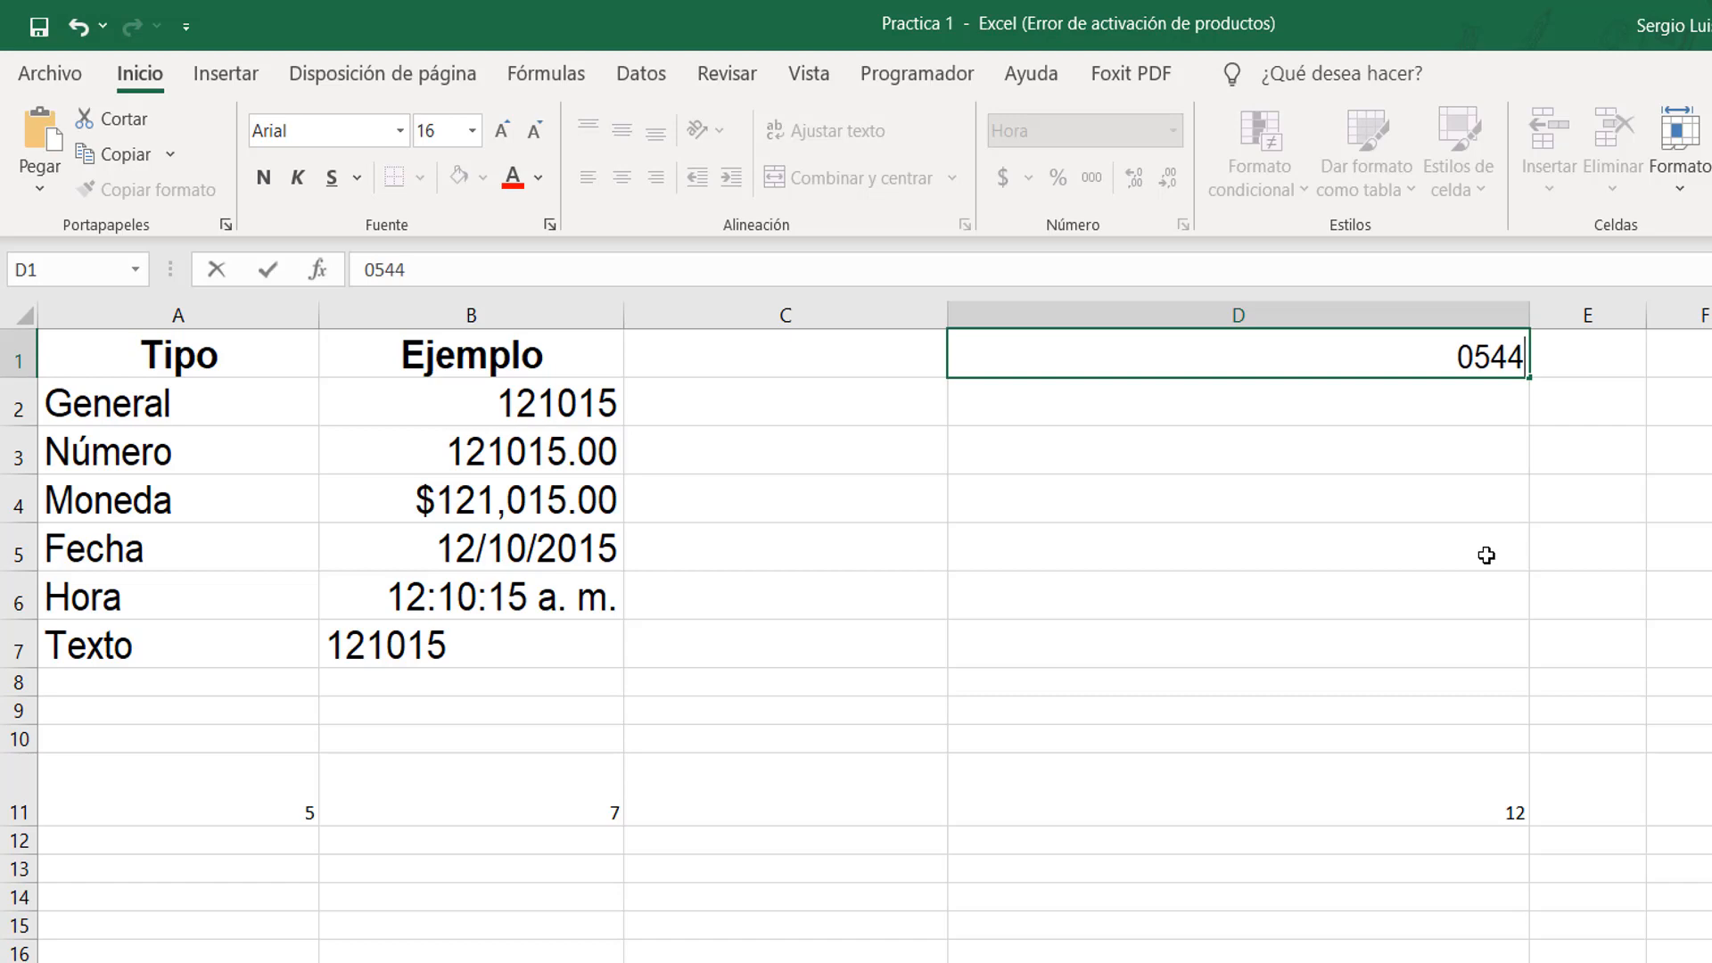
pyautogui.press('Return')
pyautogui.press('Up')
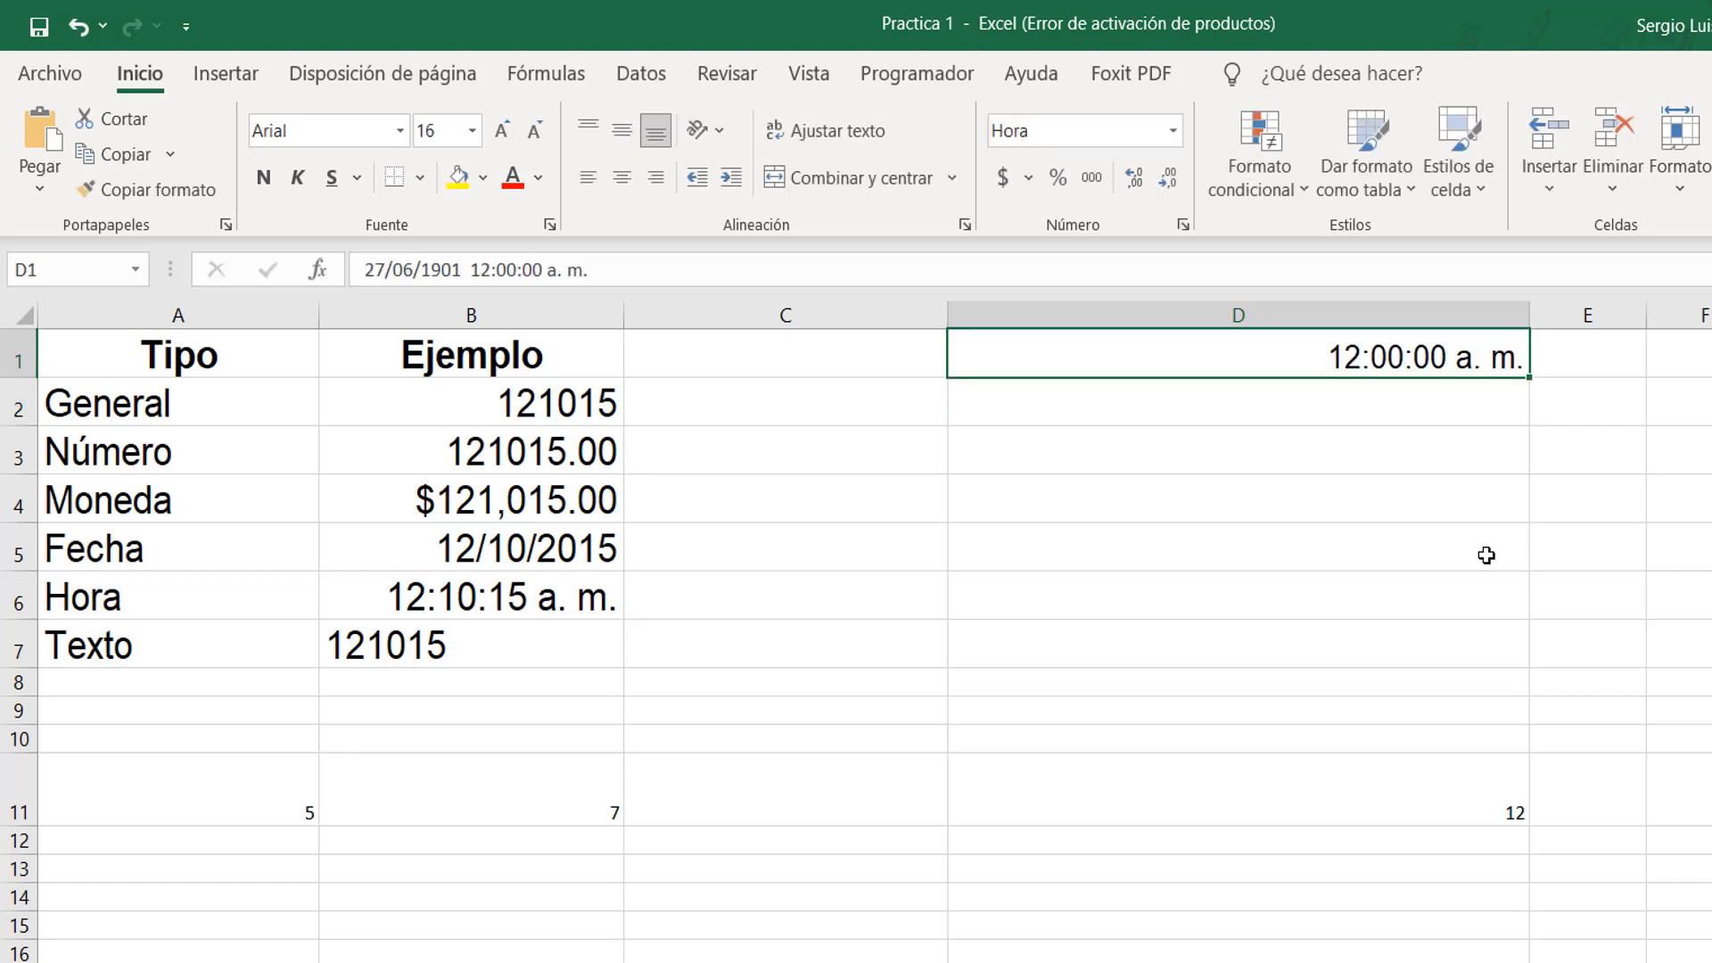
# Edit the content of cell D1 so that the hours and minutes read 05:44.
pyautogui.click(454, 269)
pyautogui.press('Escape')
pyautogui.press('F2')
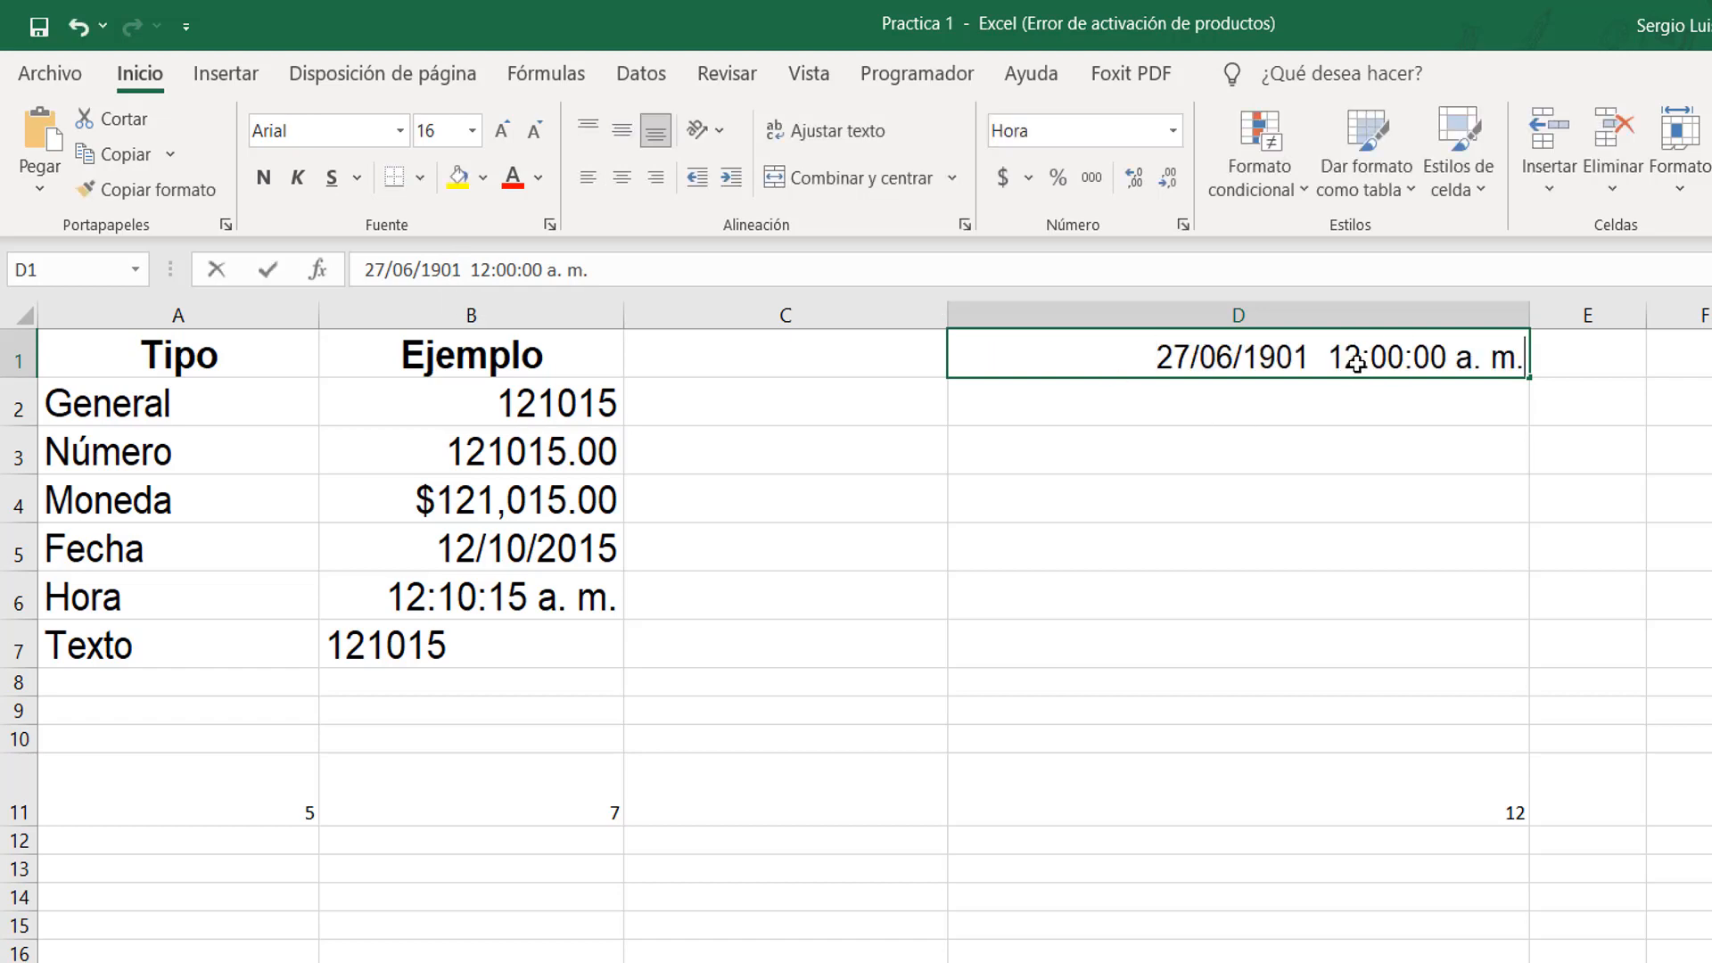
pyautogui.click(1361, 359)
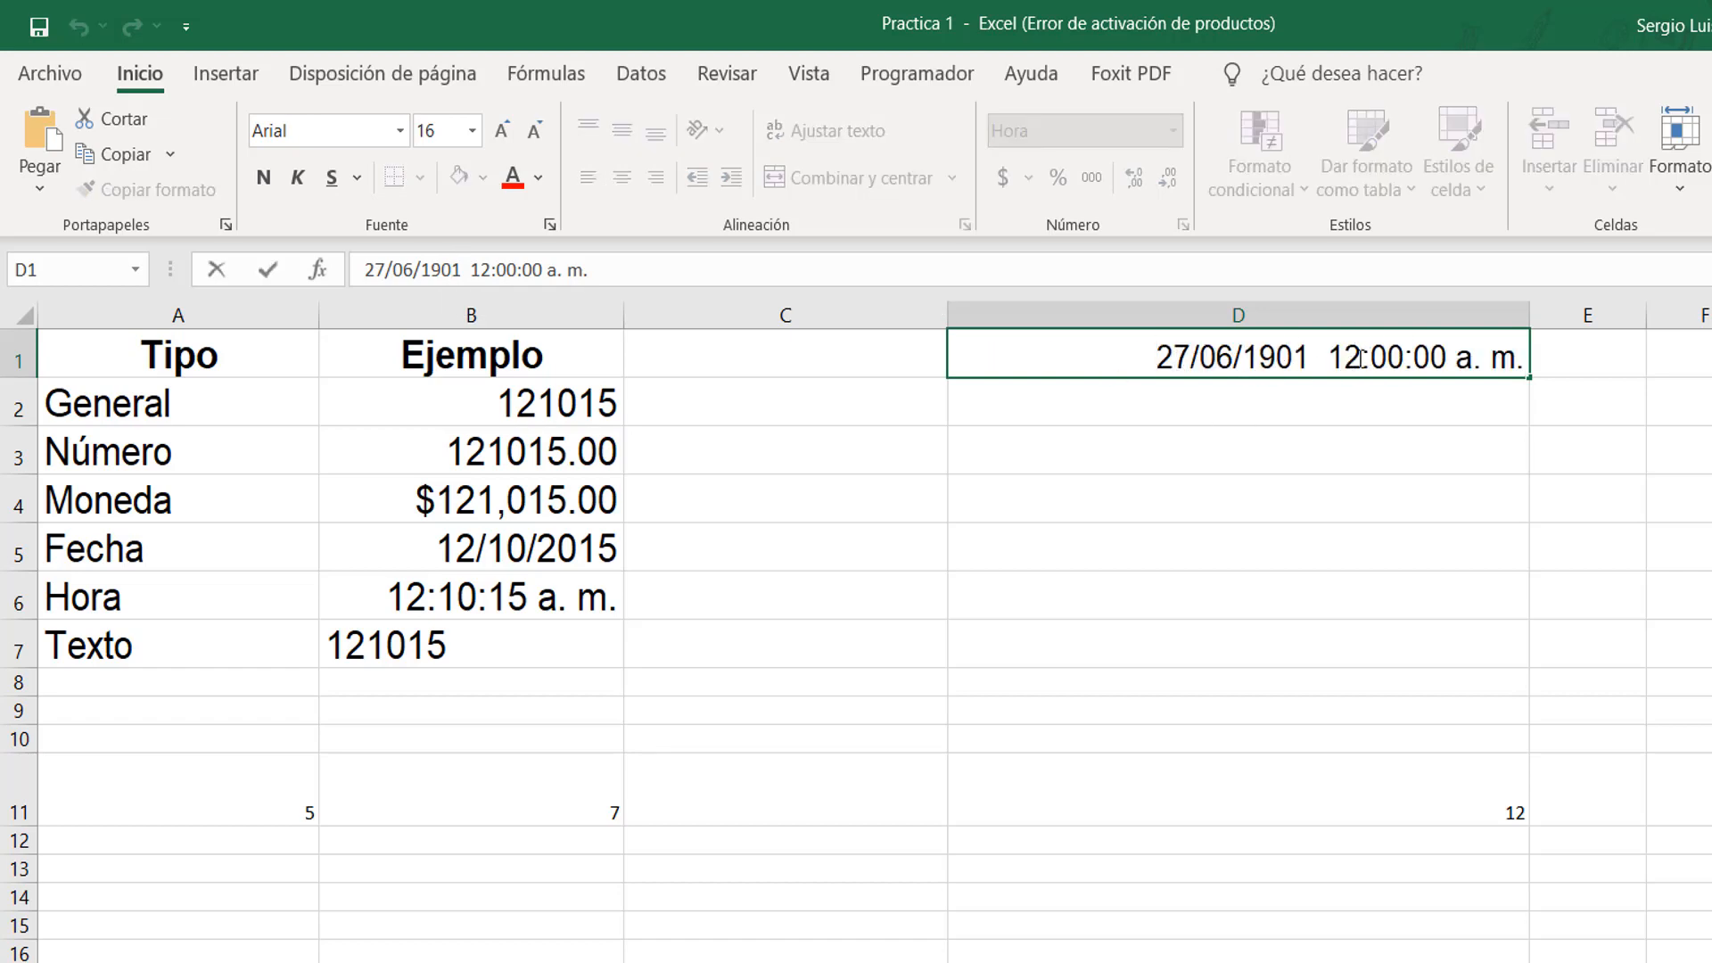
pyautogui.press('BackSpace')
pyautogui.press('BackSpace')
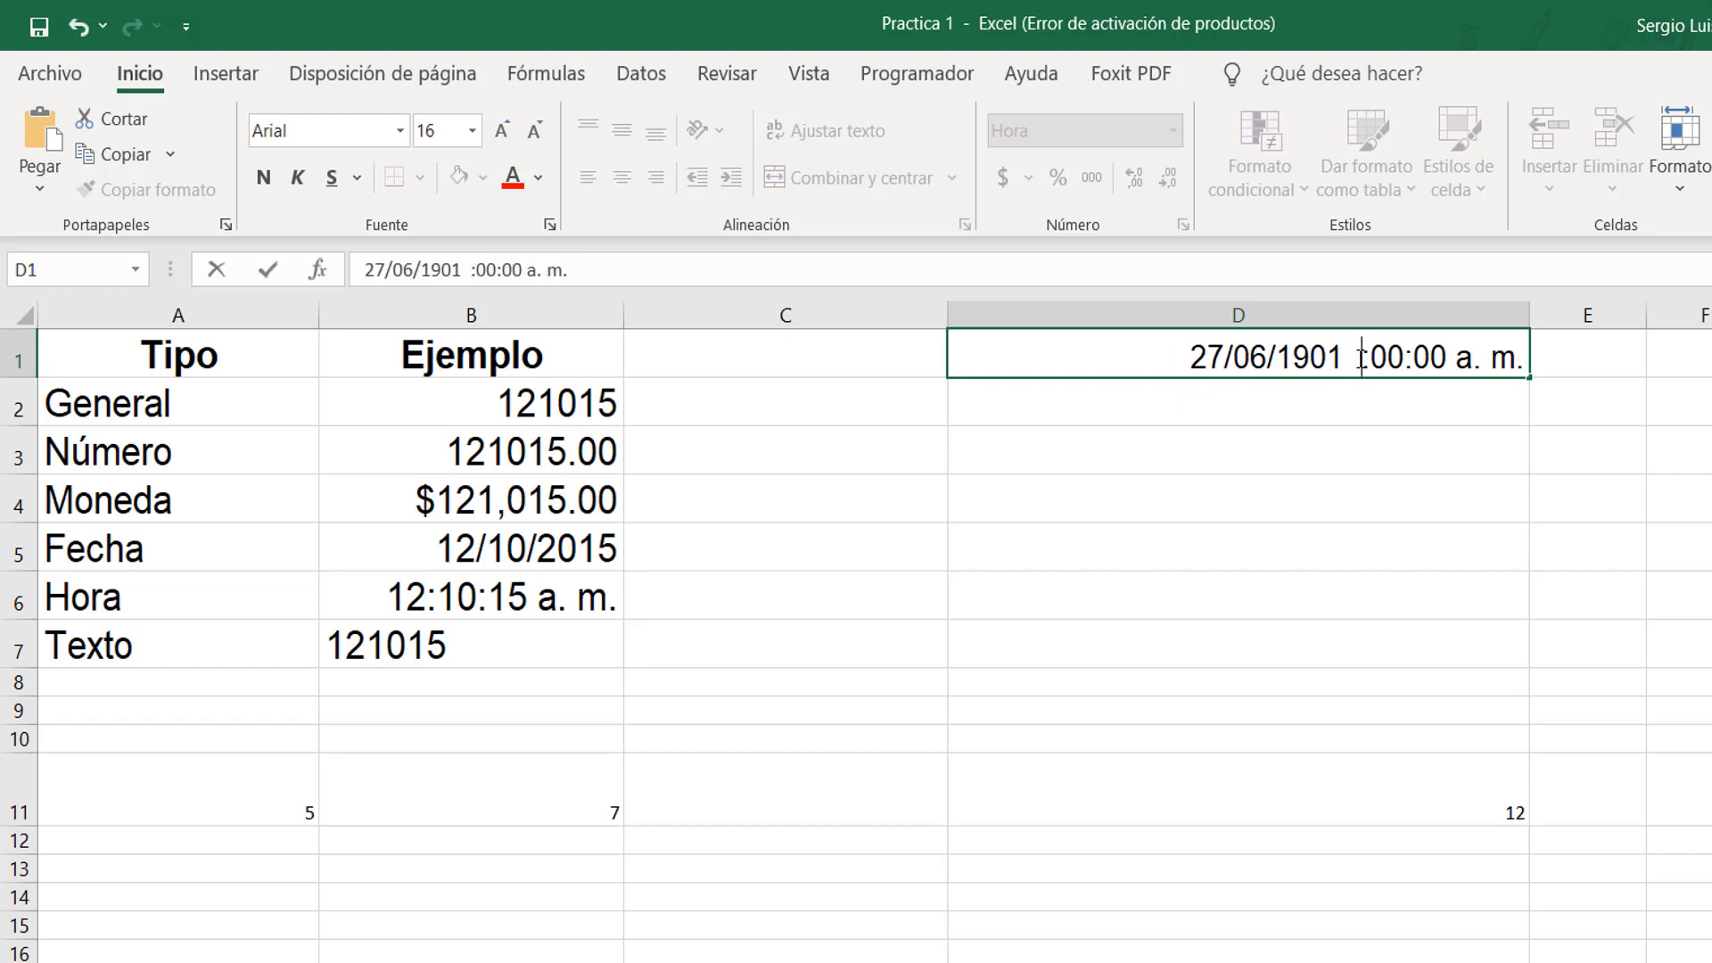
pyautogui.write('05')
pyautogui.press('Right')
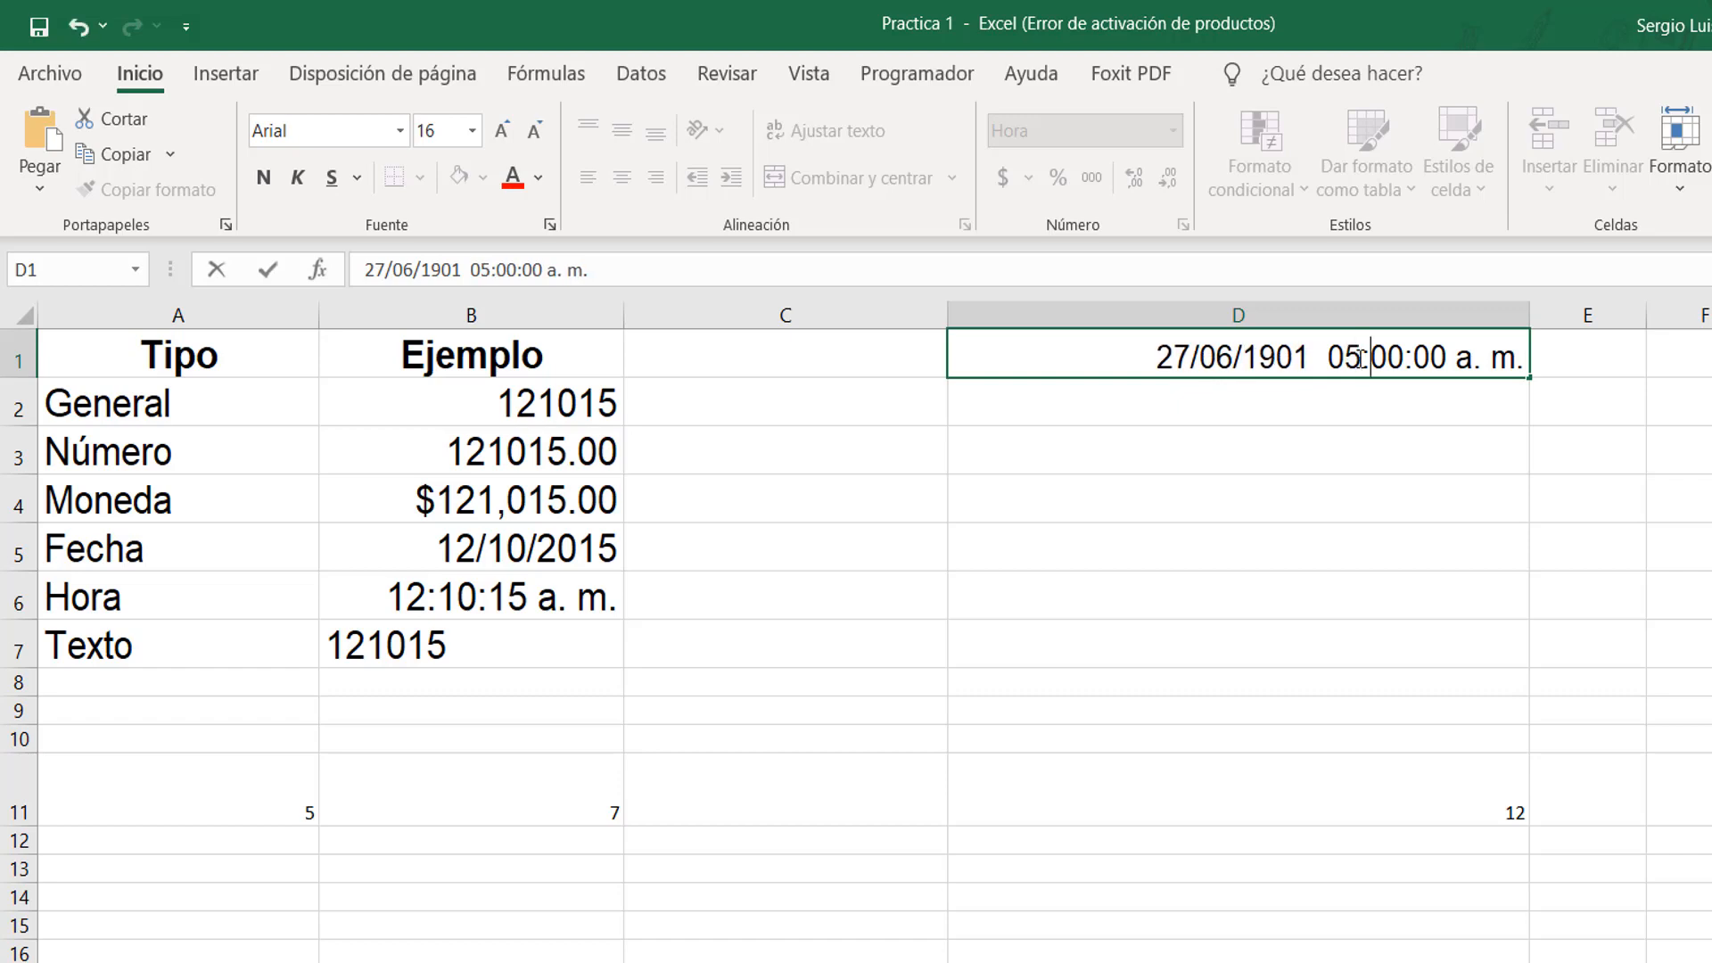
pyautogui.write('44')
pyautogui.press('Delete')
pyautogui.press('Delete')
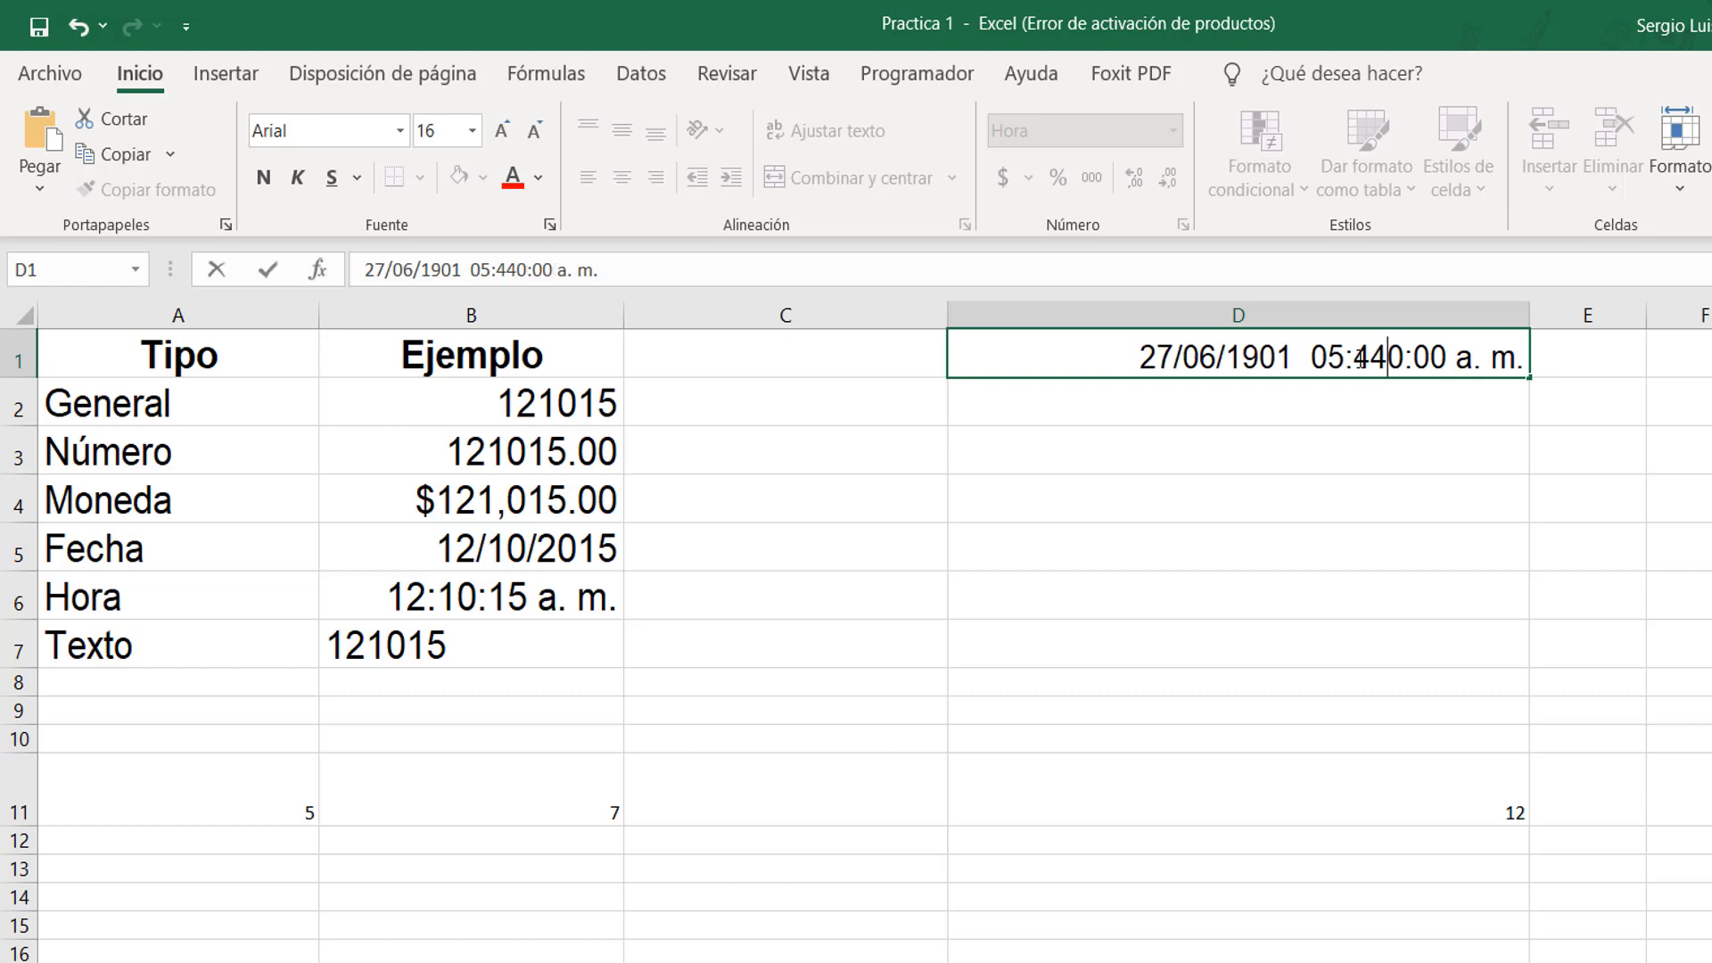
# Change the time in cell D1 from a. m. to p. m. and confirm the entry.
pyautogui.press('Right')
pyautogui.press('Right')
pyautogui.press('Right')
pyautogui.press('Right')
pyautogui.press('Right')
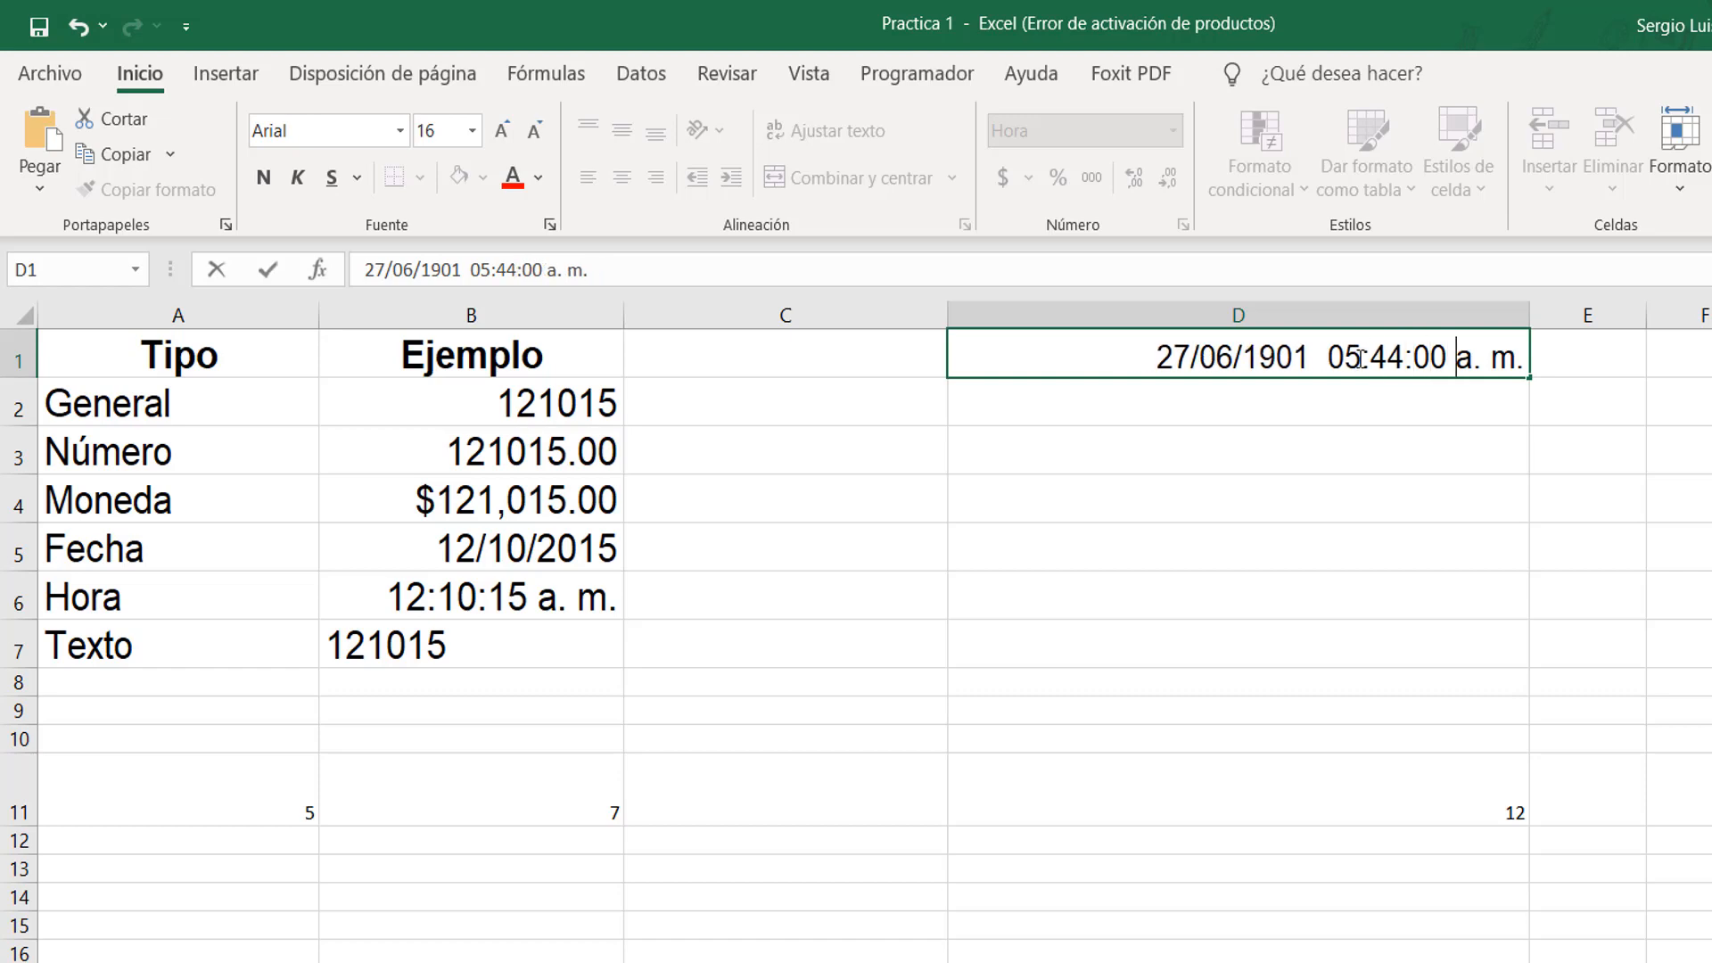
pyautogui.press('BackSpace')
pyautogui.write('p')
pyautogui.press('Return')
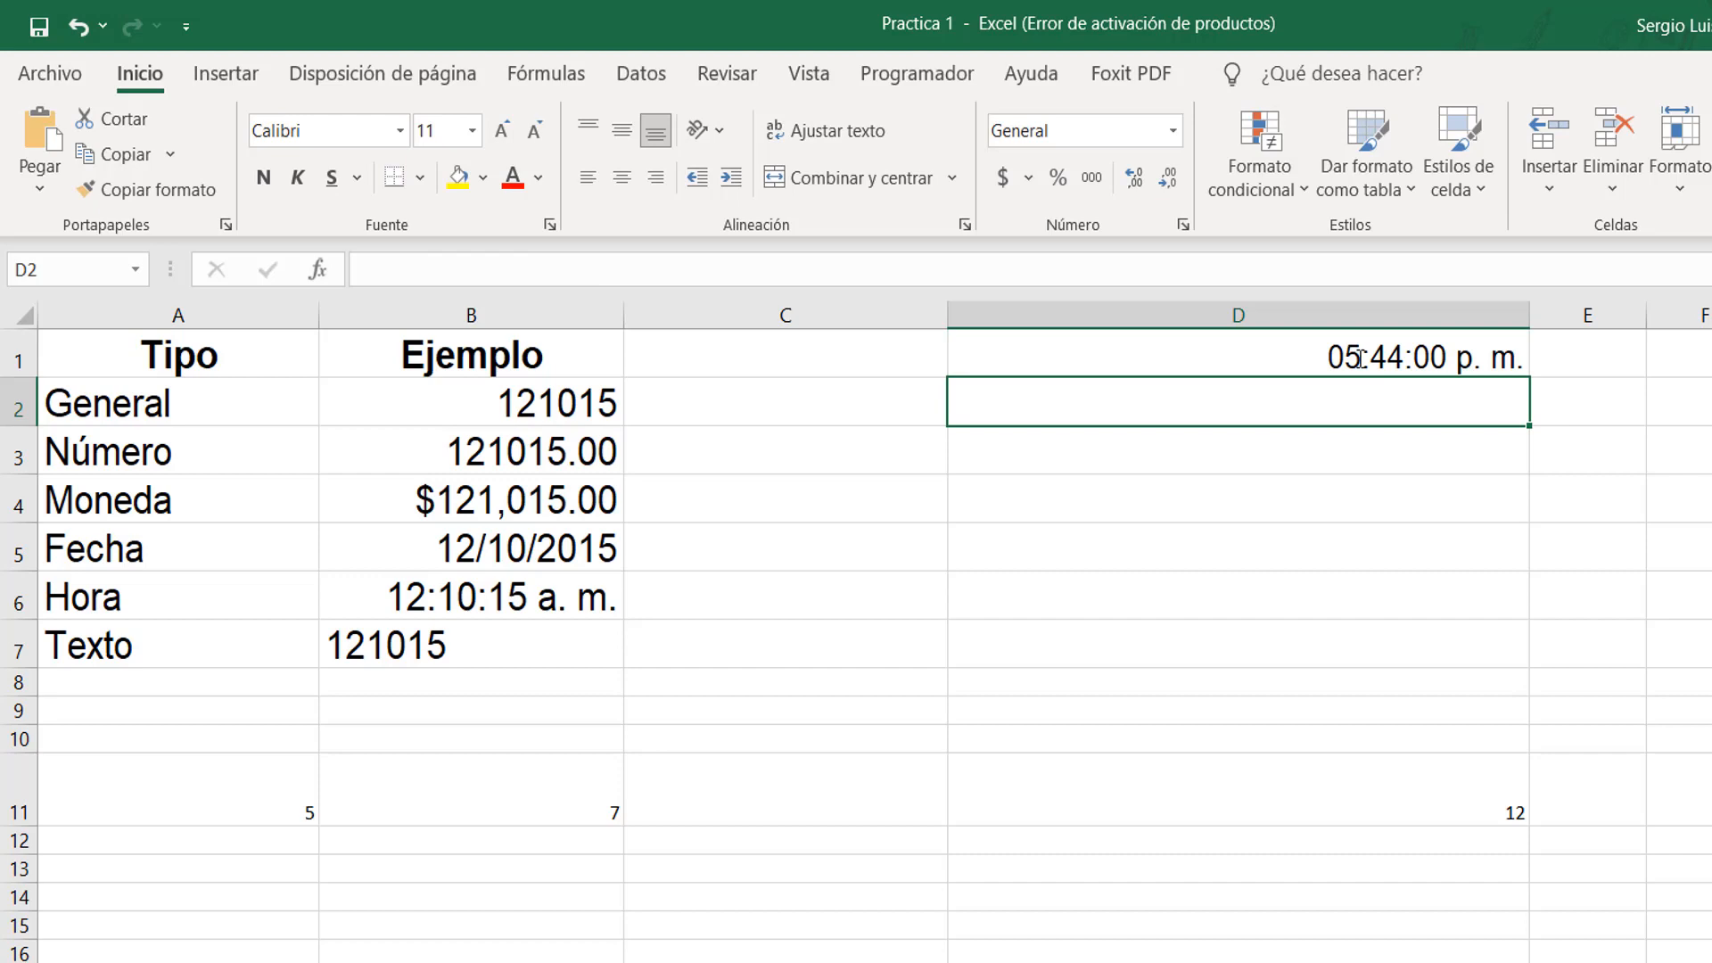
# Change the time type of cell D1 to the last 24-hour form, 13:30:55.
pyautogui.click(1439, 359)
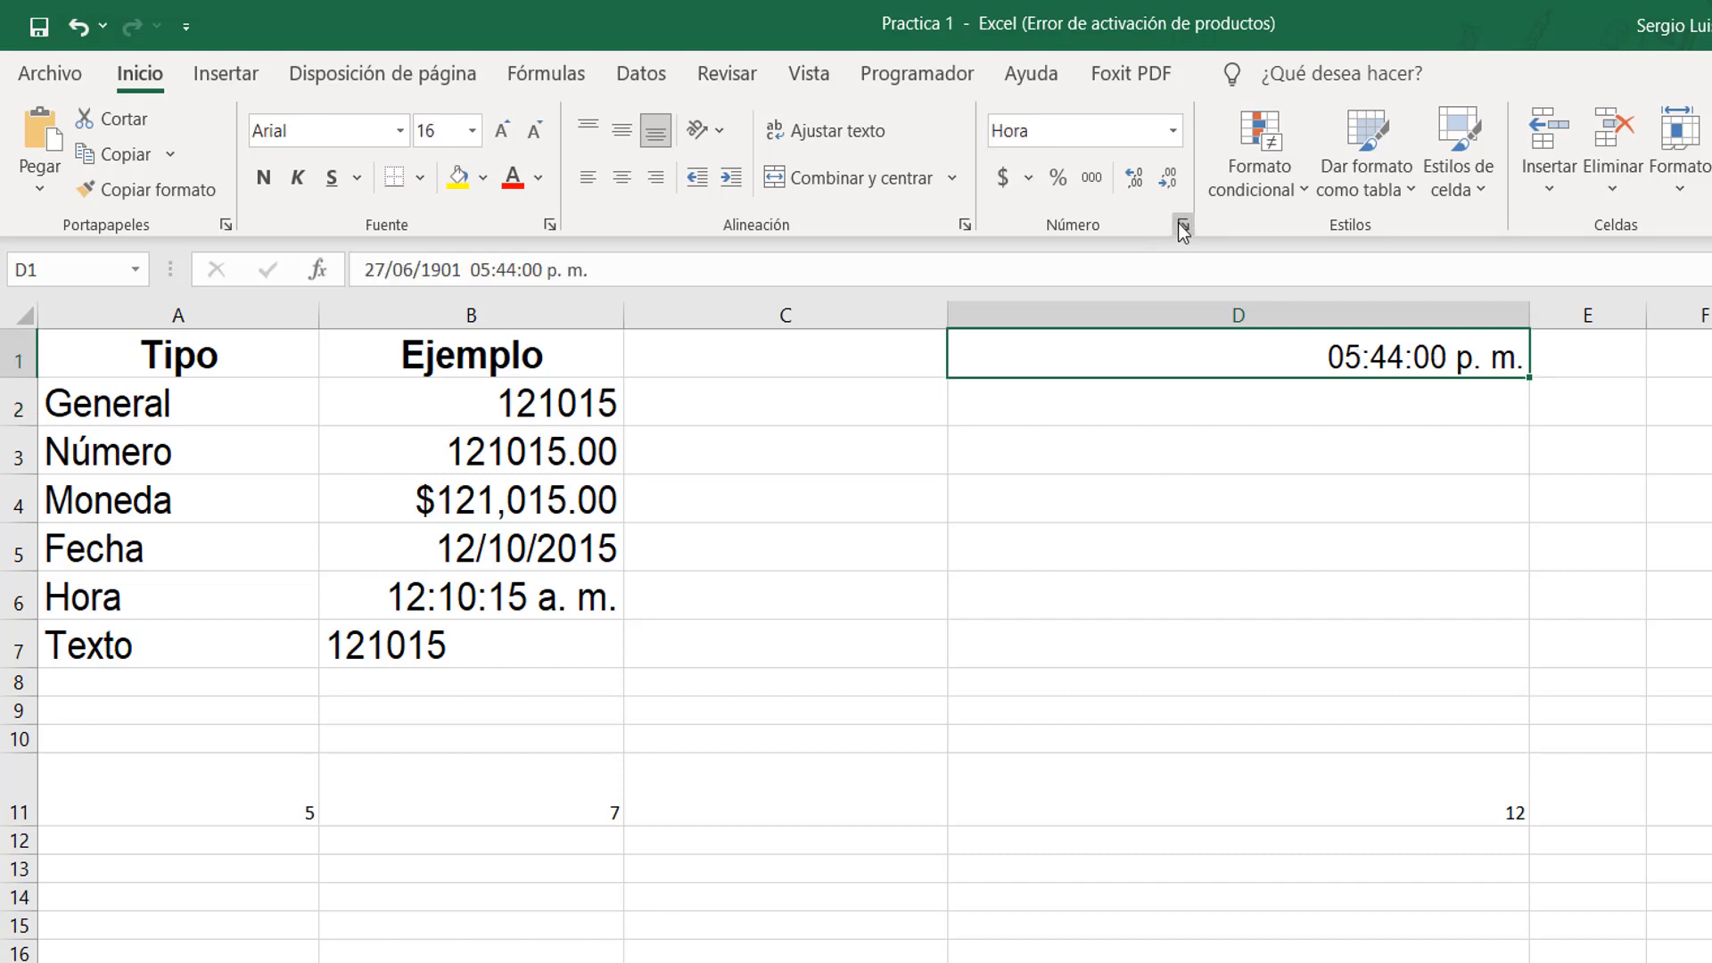
pyautogui.click(1181, 225)
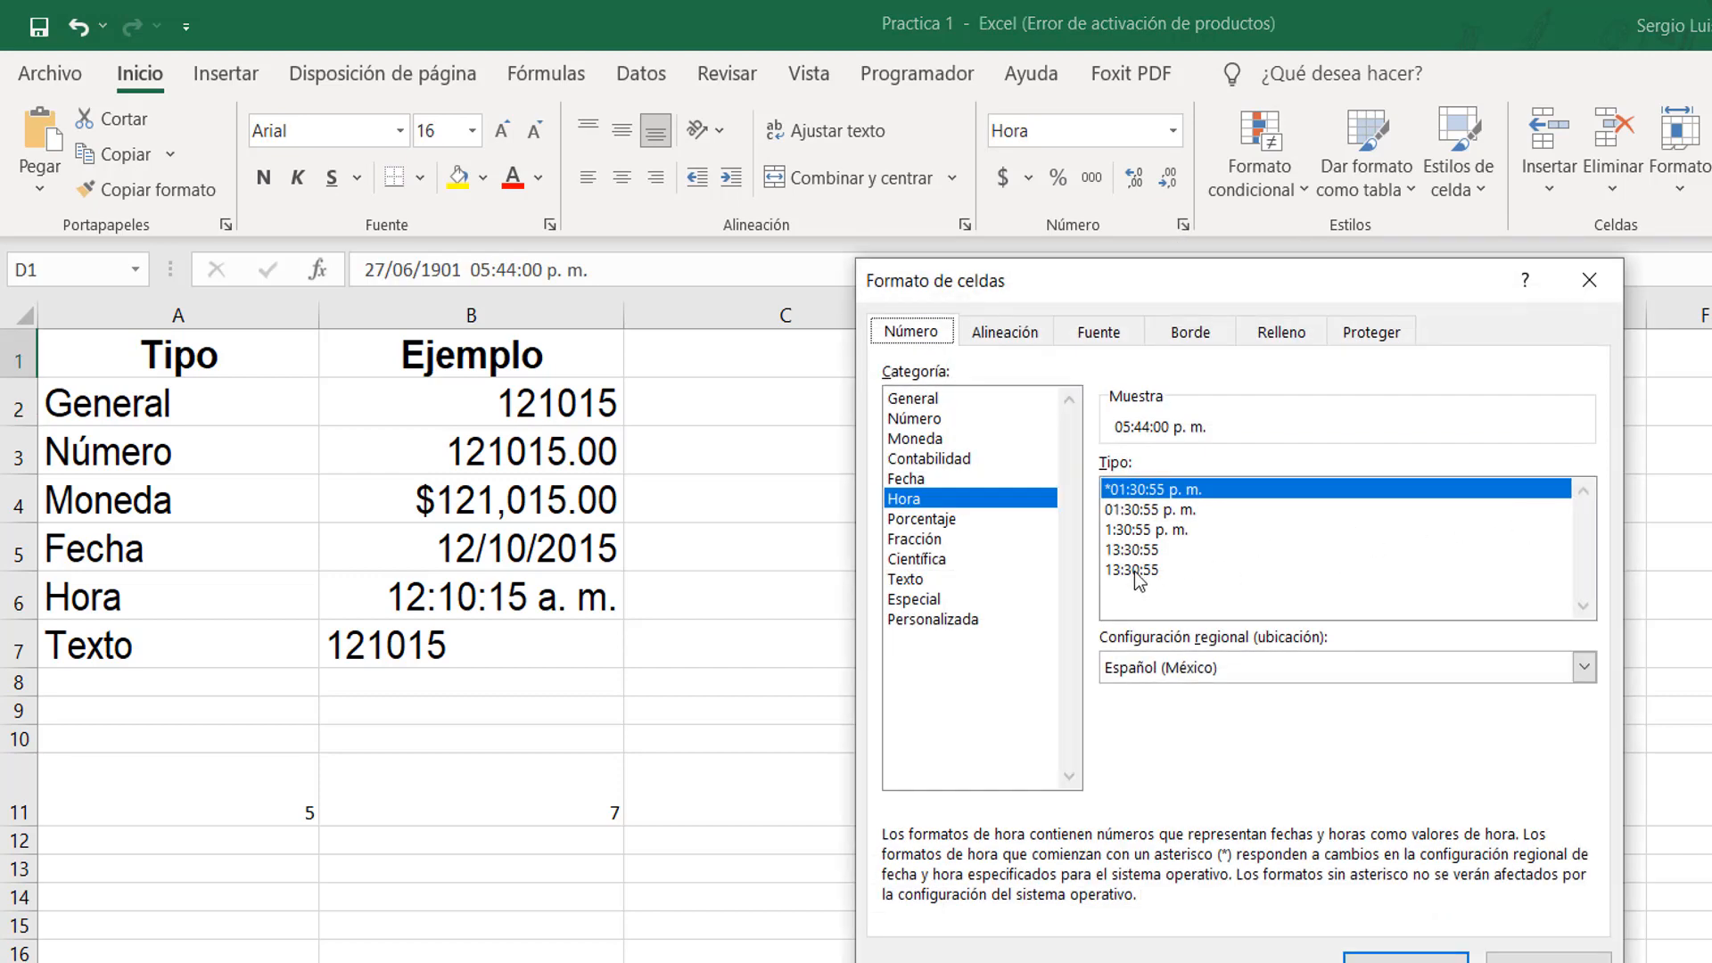
pyautogui.click(1134, 570)
pyautogui.click(1387, 945)
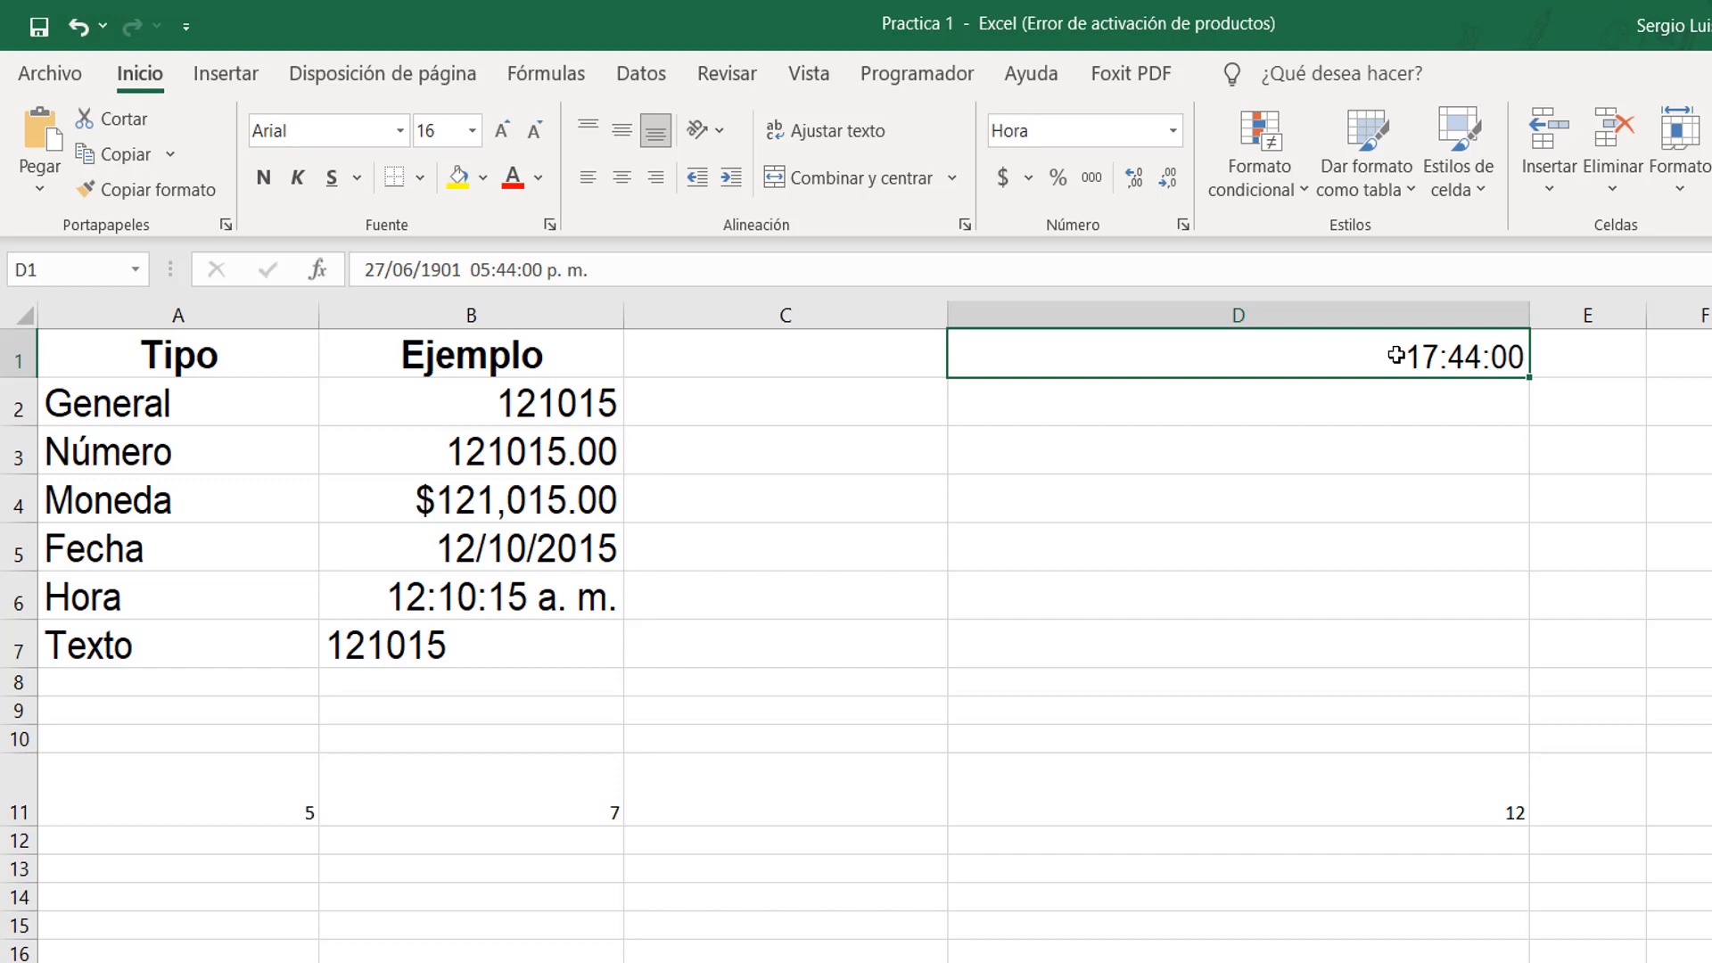
# Clear cell D1, format it as Texto and enter a first name in it.
pyautogui.press('Delete')
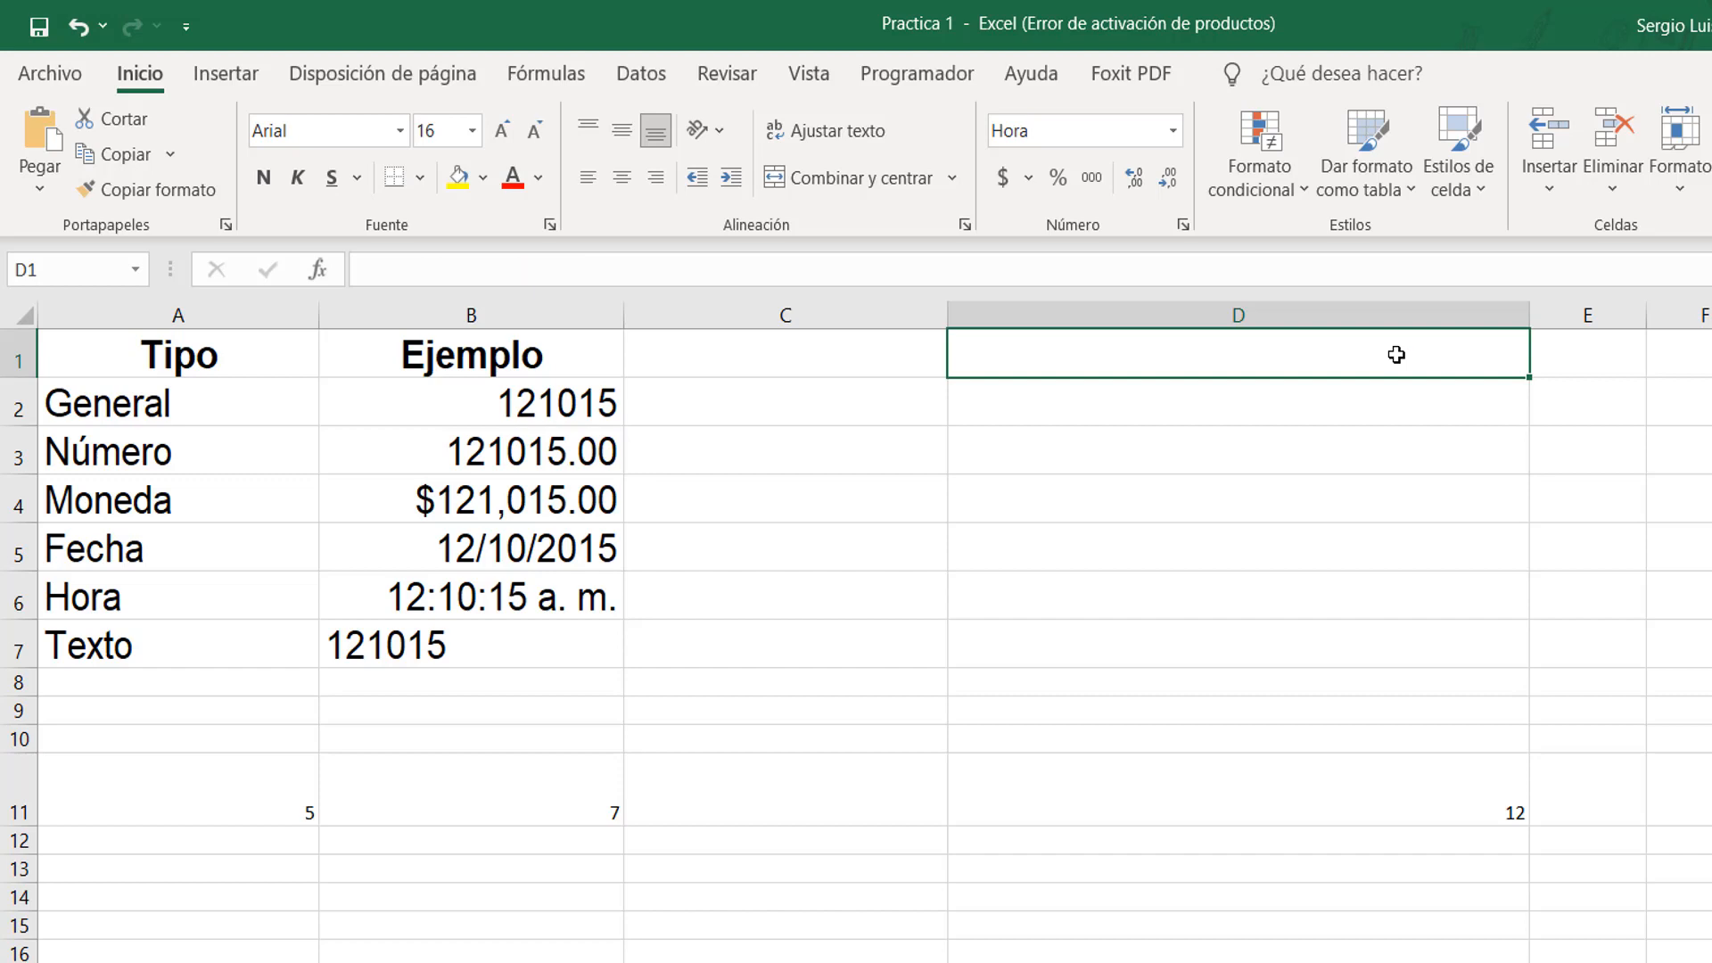
pyautogui.click(1181, 227)
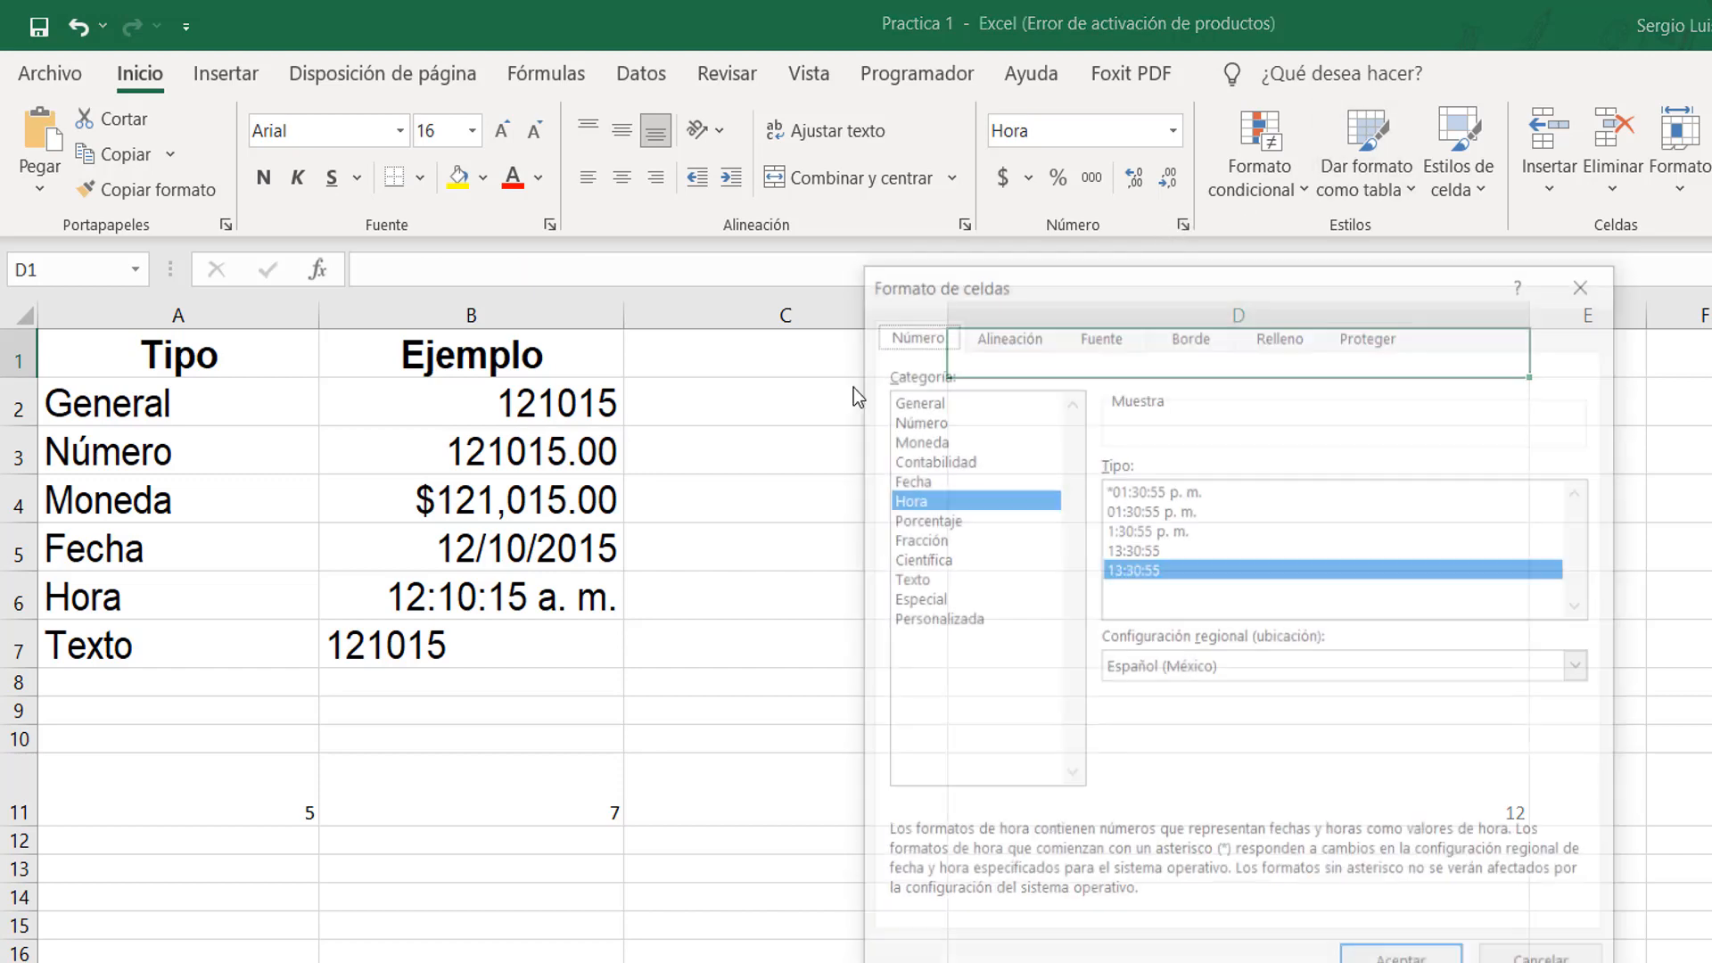
pyautogui.click(914, 584)
pyautogui.press('Return')
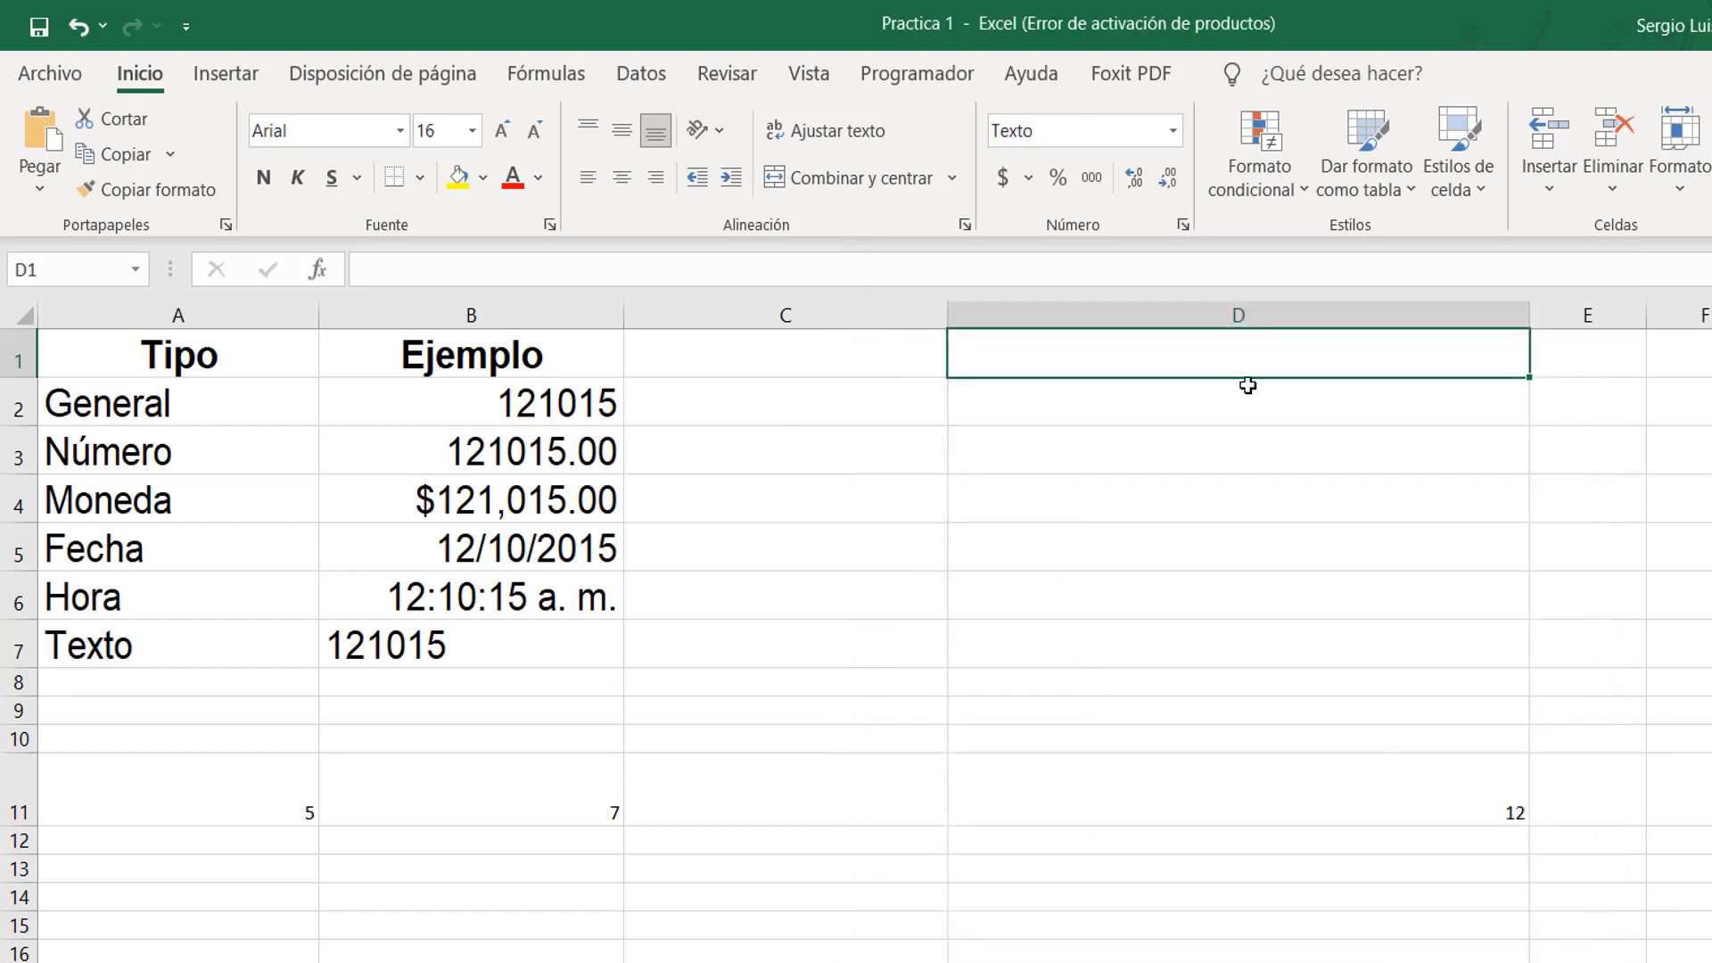
pyautogui.write('SERGIO')
pyautogui.press('Return')
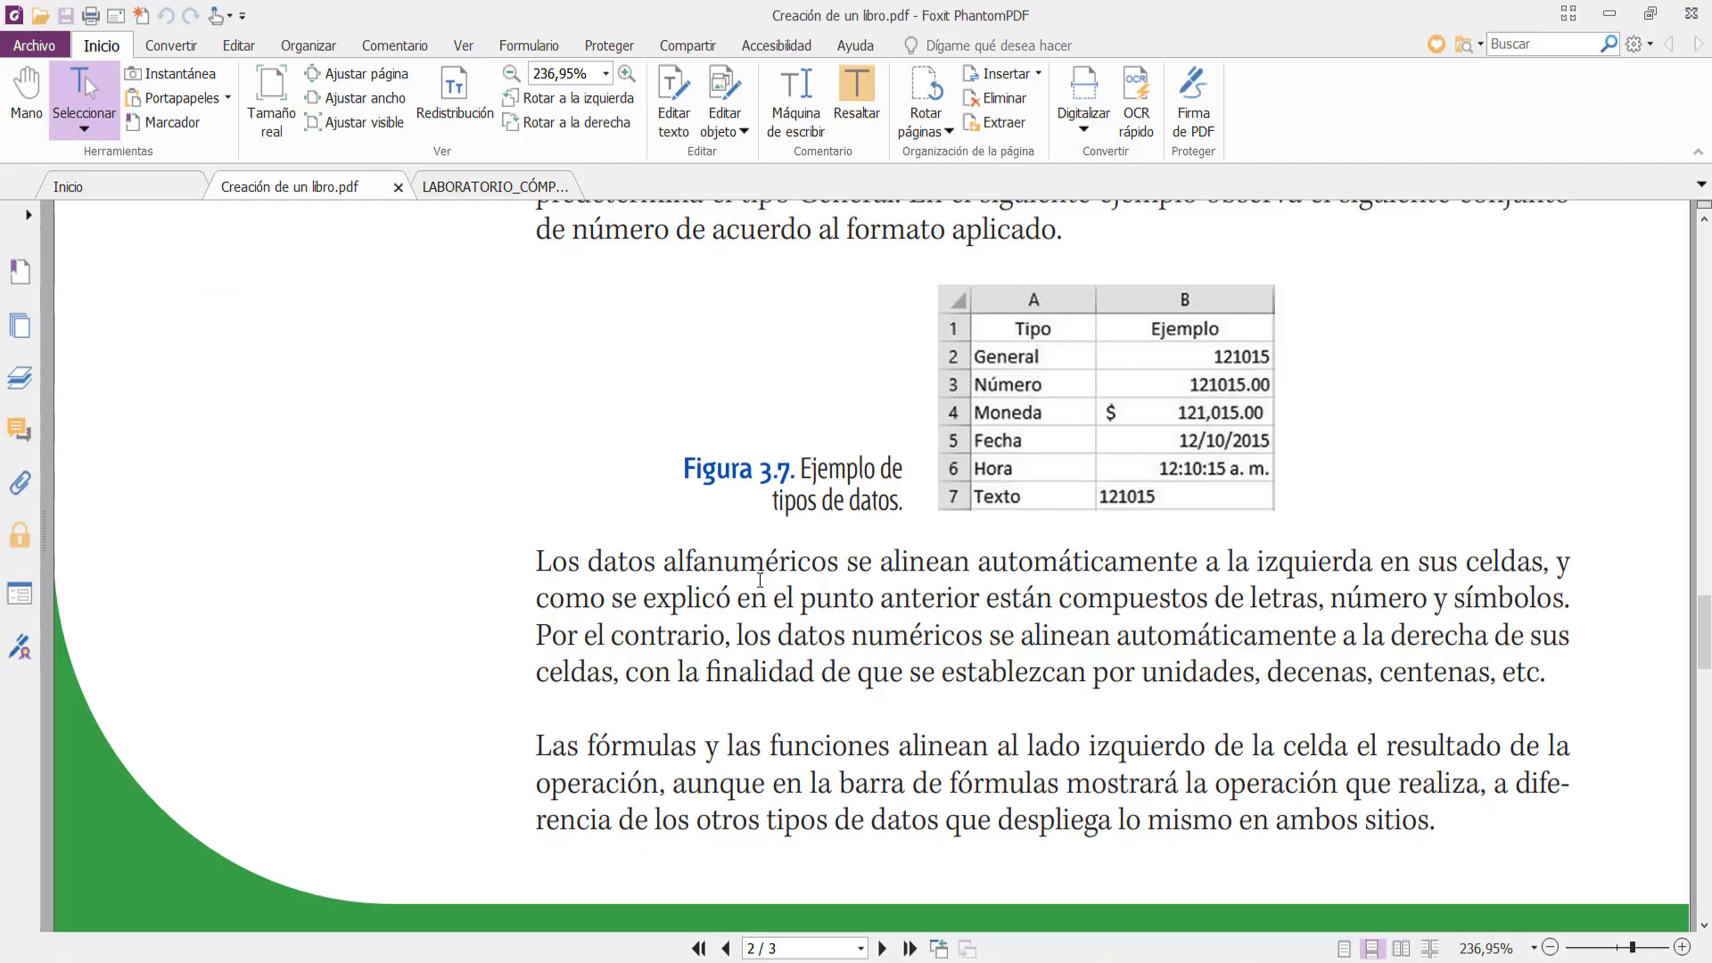
# Read section 3.3.1 Insertar of Creación de un libro.pdf on entering and confirming cell data, including Figura 3.8.
pyautogui.scroll(-10, 760, 581)
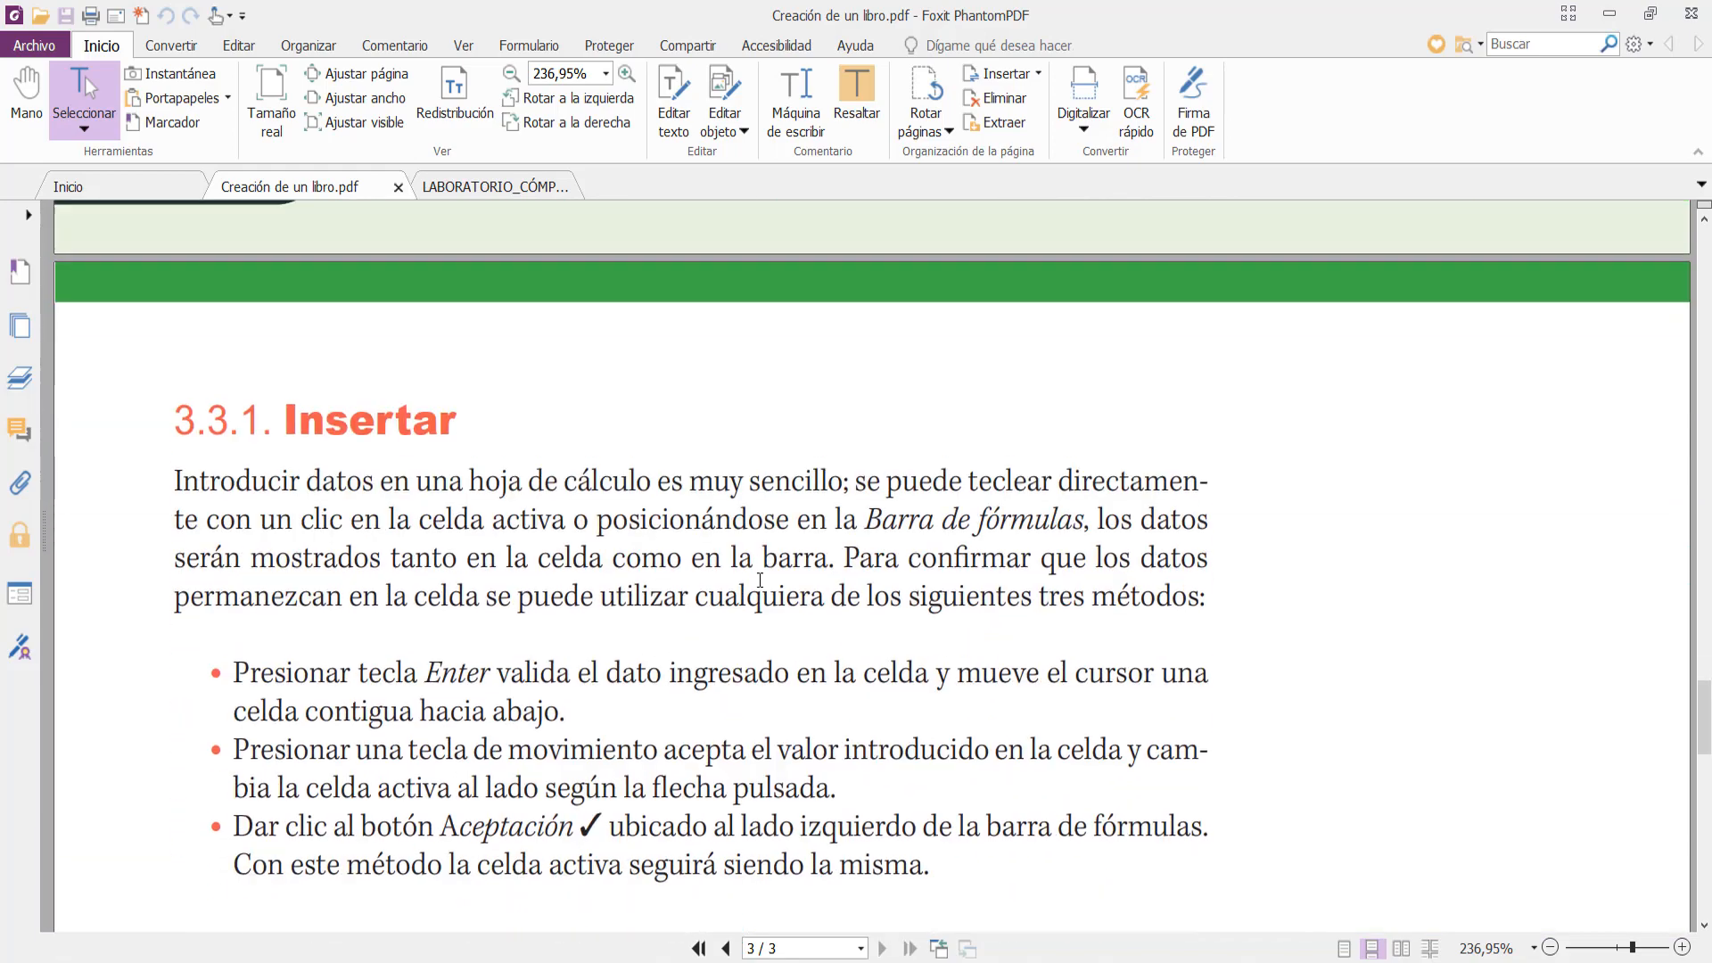
pyautogui.scroll(-2, 760, 580)
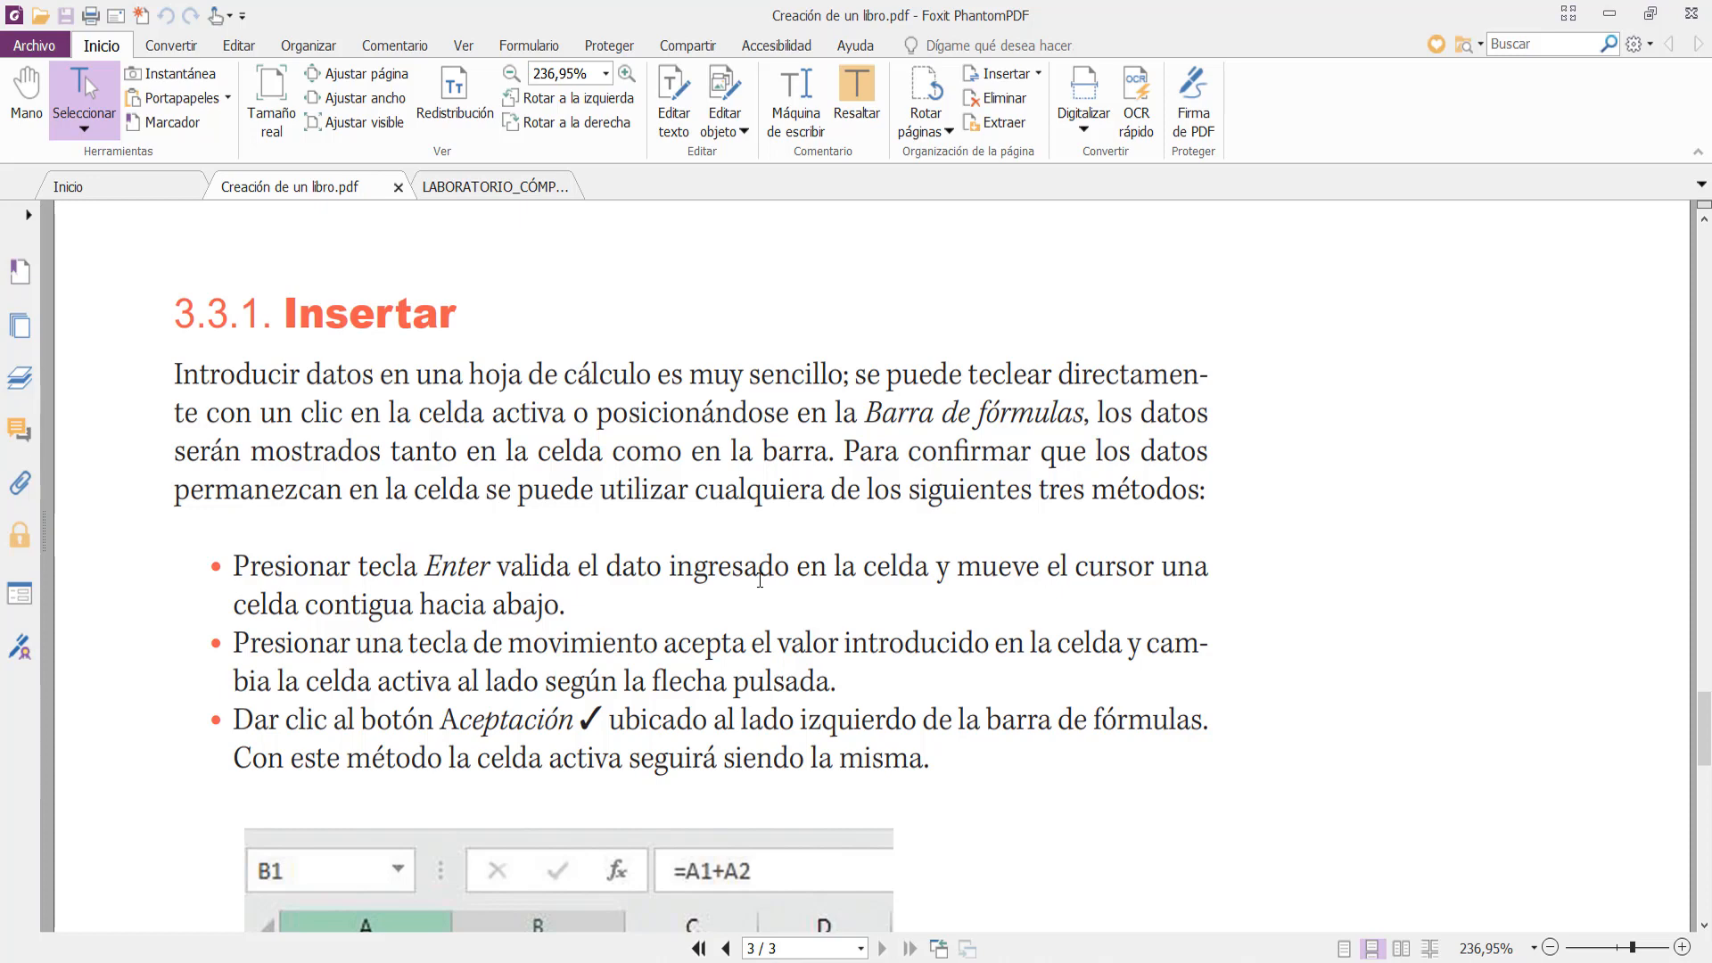
pyautogui.scroll(-1, 760, 580)
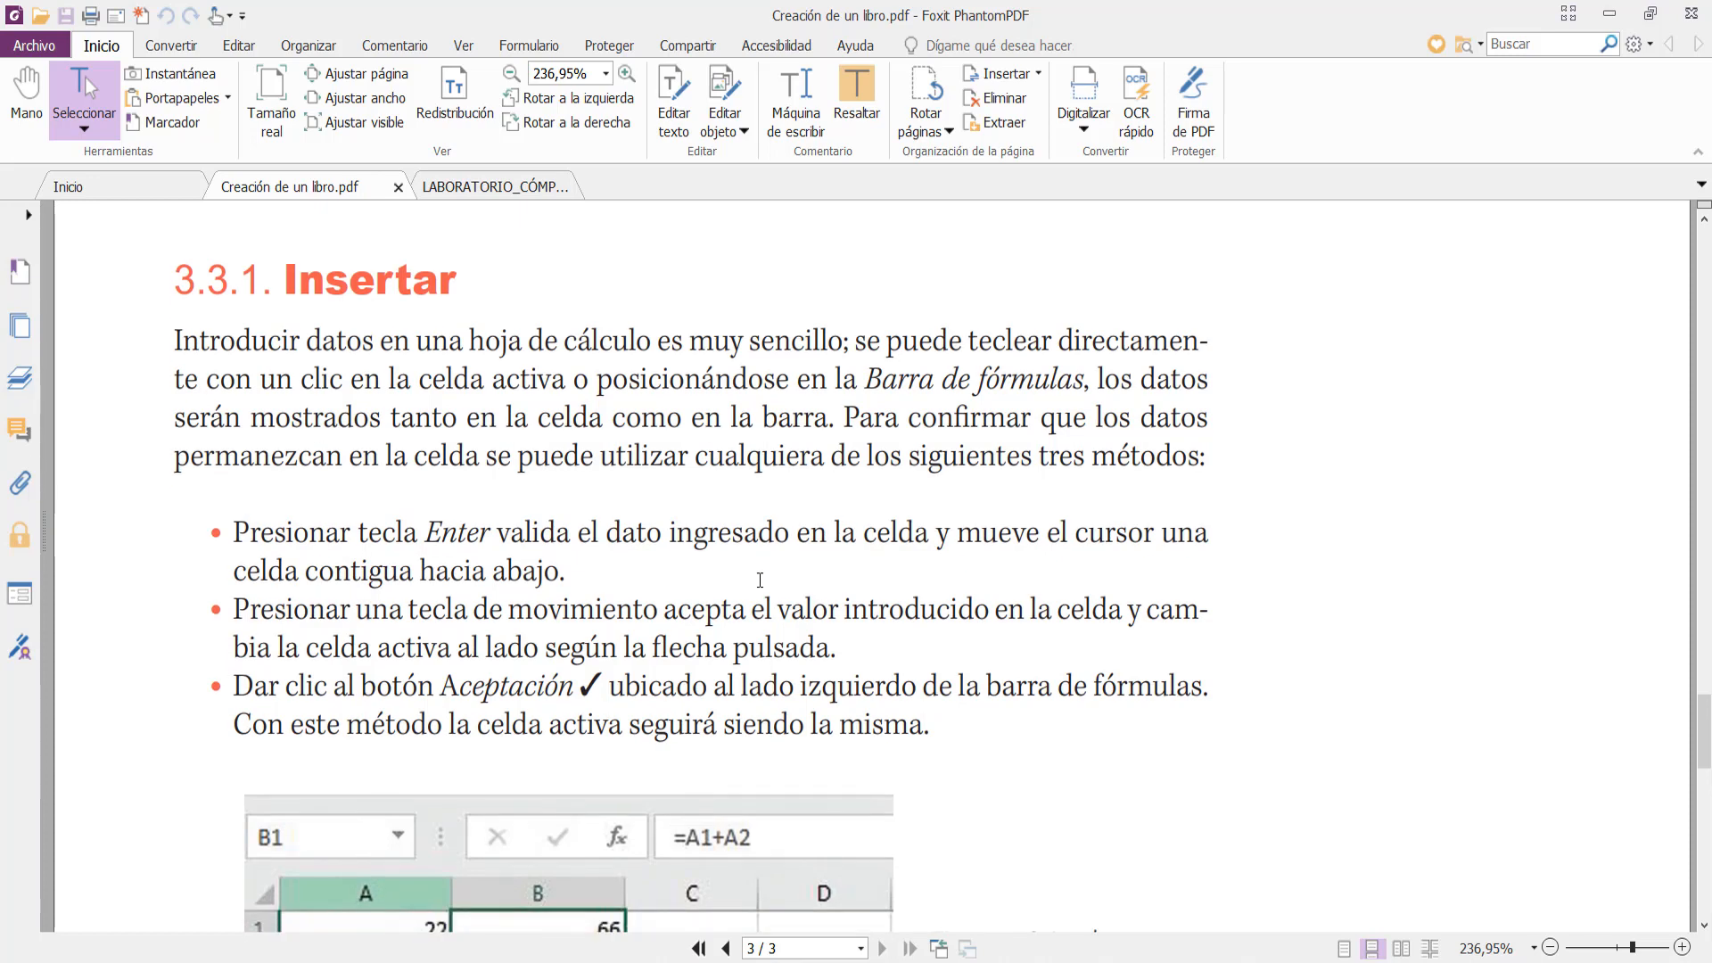
pyautogui.scroll(-3, 760, 580)
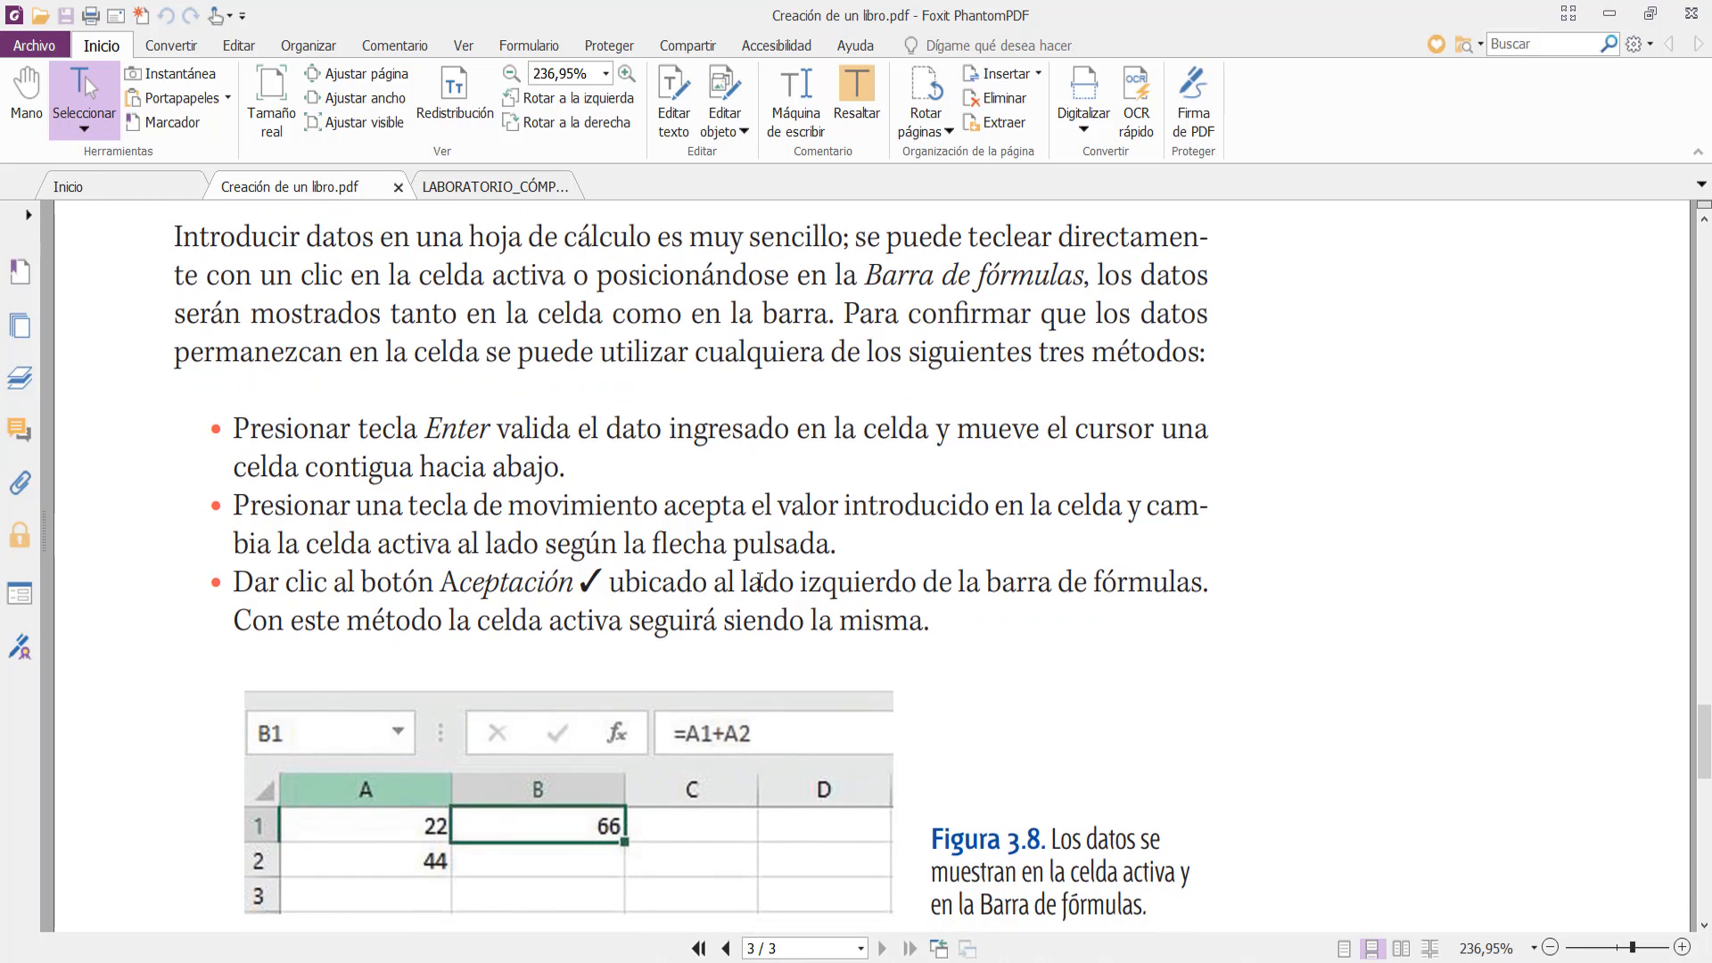
pyautogui.scroll(-3, 759, 582)
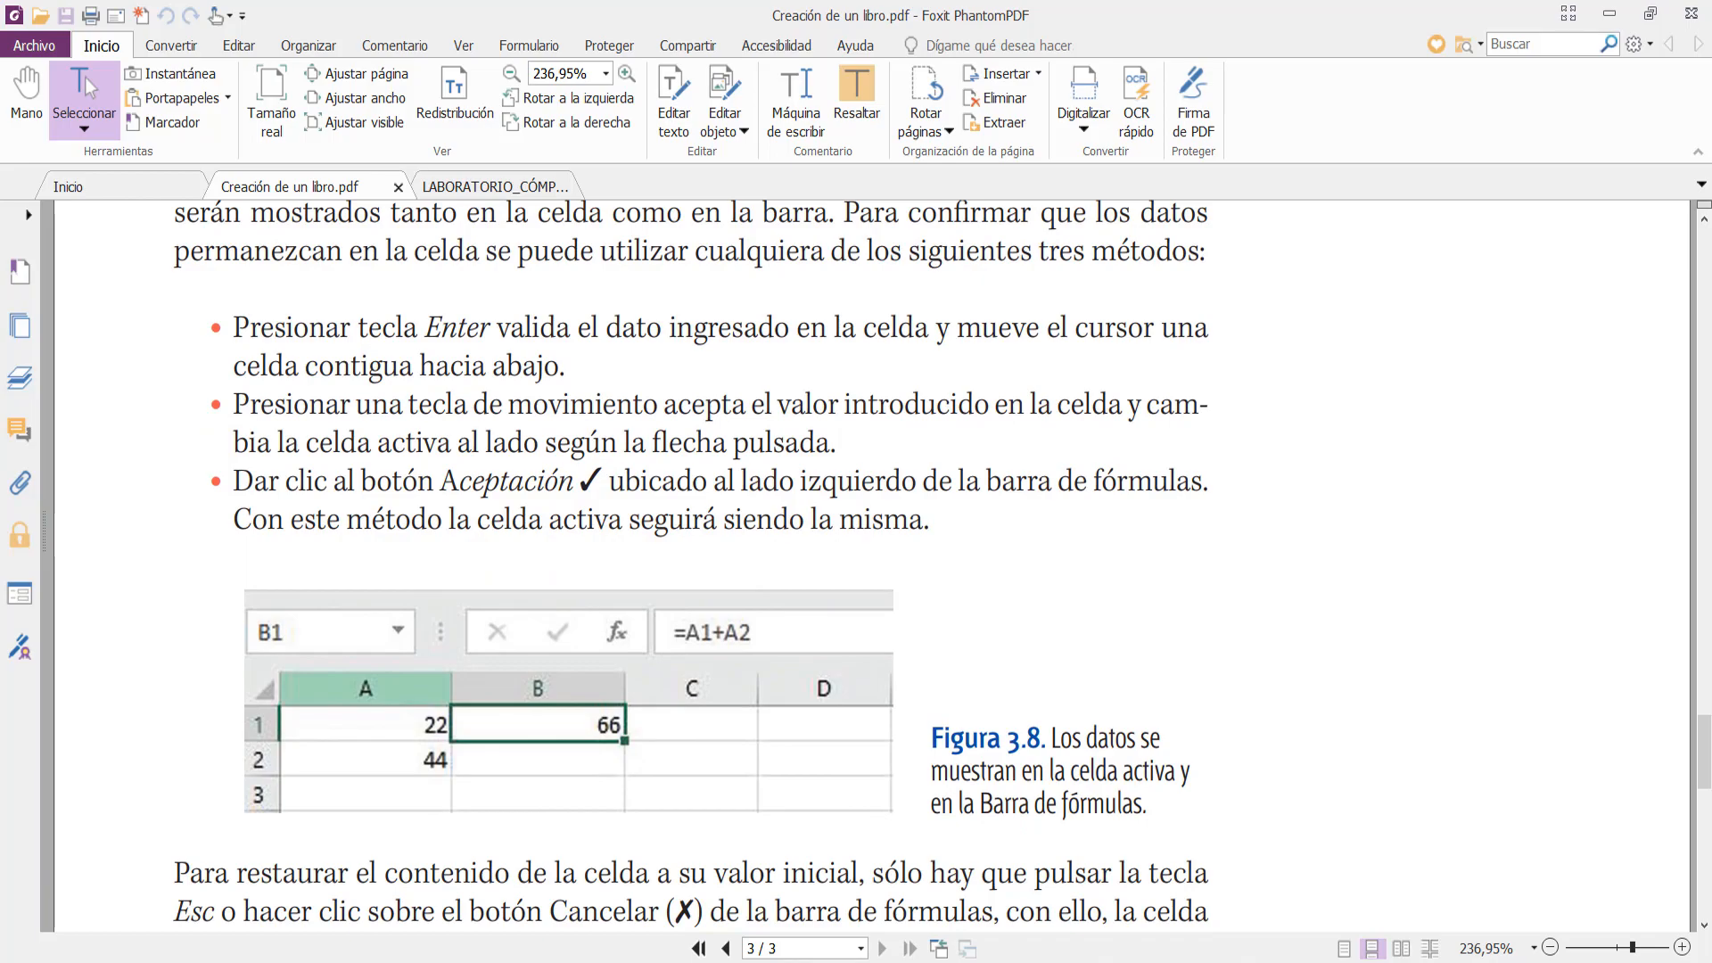
# Switch to the Practica 1 workbook in Excel and enter 5 in cell A5 of Hoja2, moving the active cell down to A6.
pyautogui.click(969, 813)
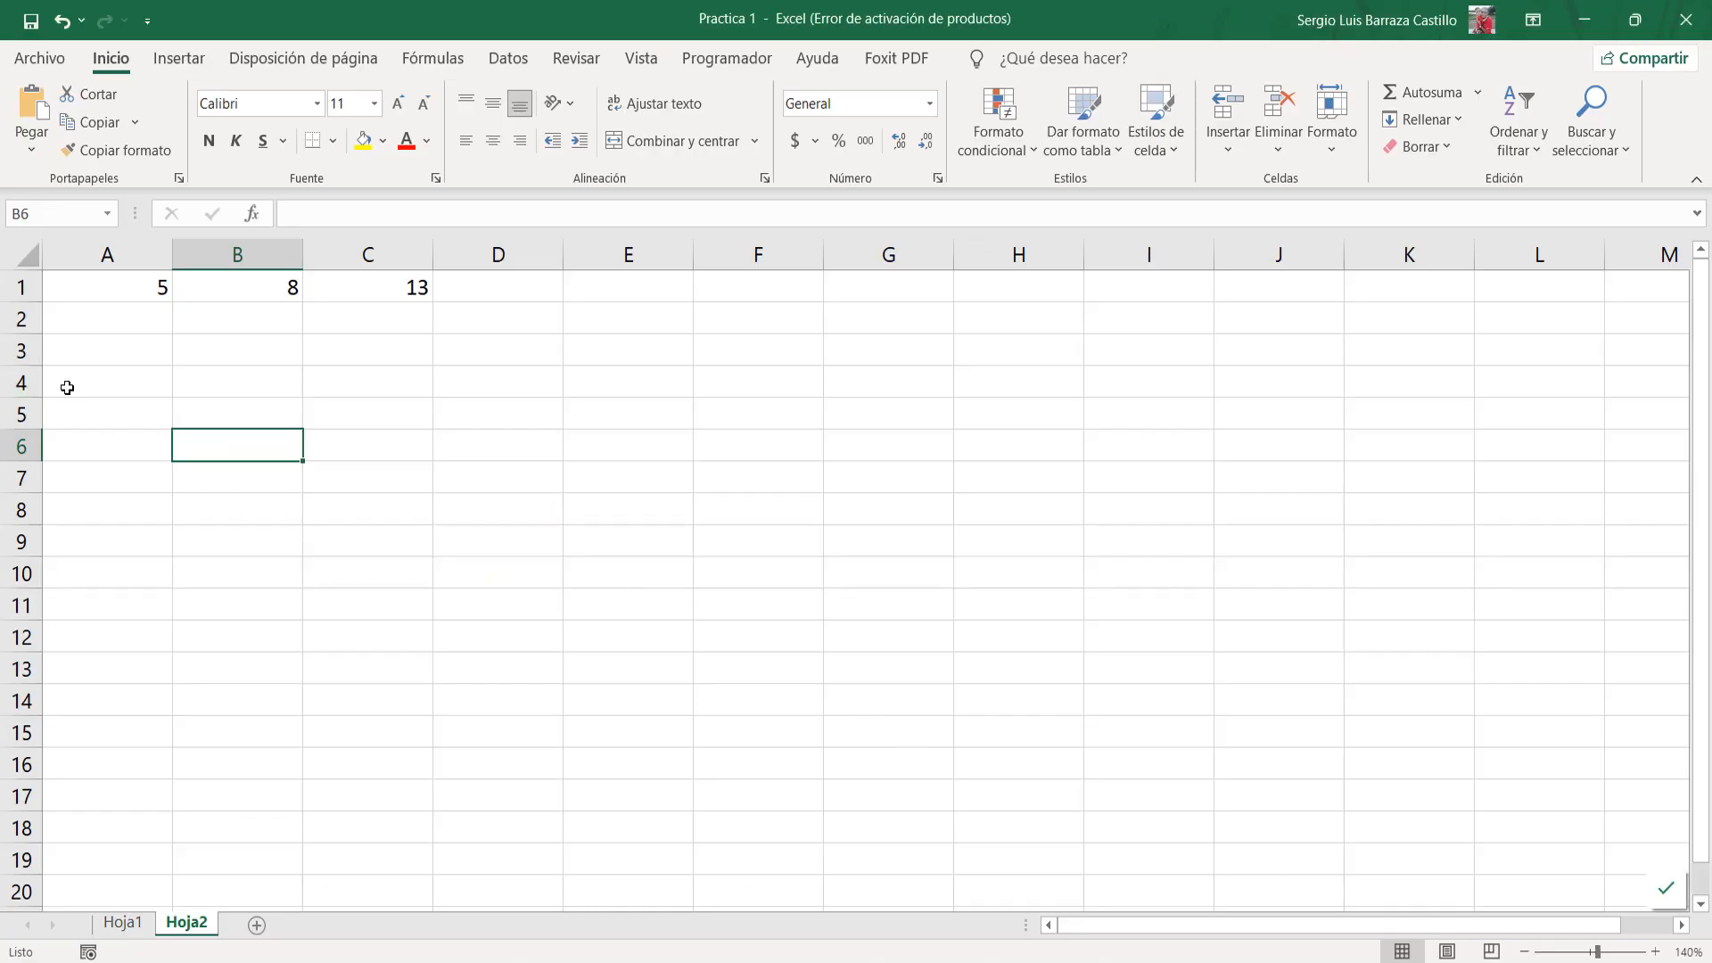
pyautogui.click(86, 421)
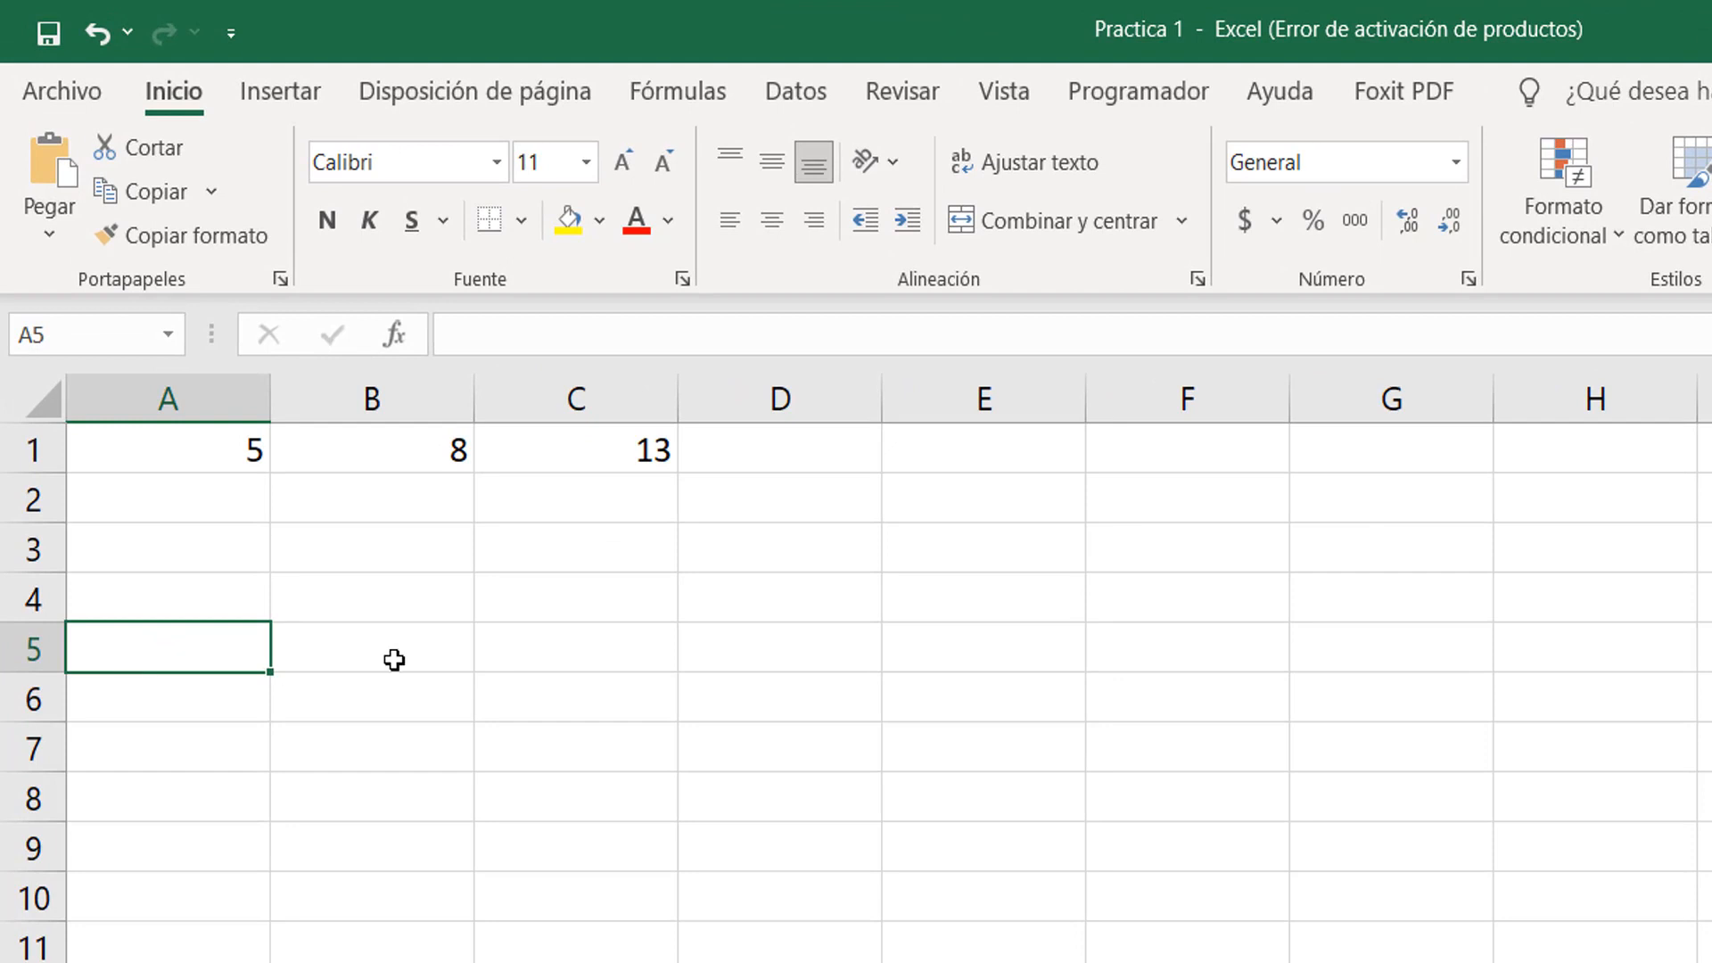
pyautogui.click(253, 423)
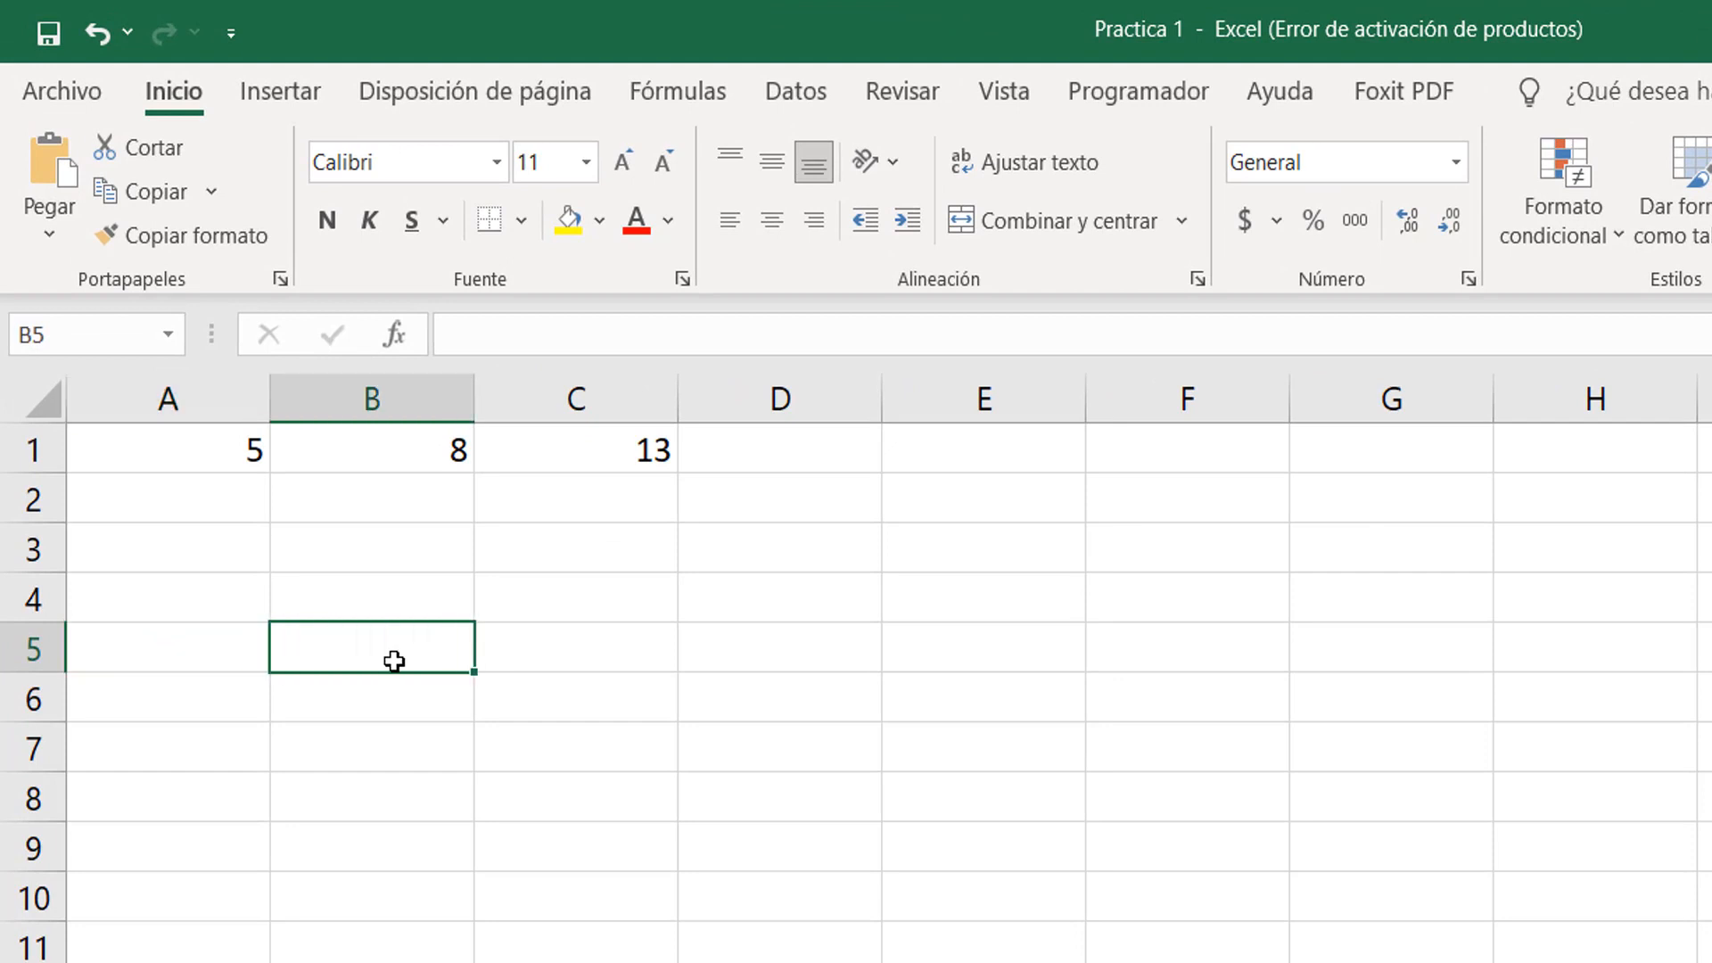
pyautogui.click(205, 642)
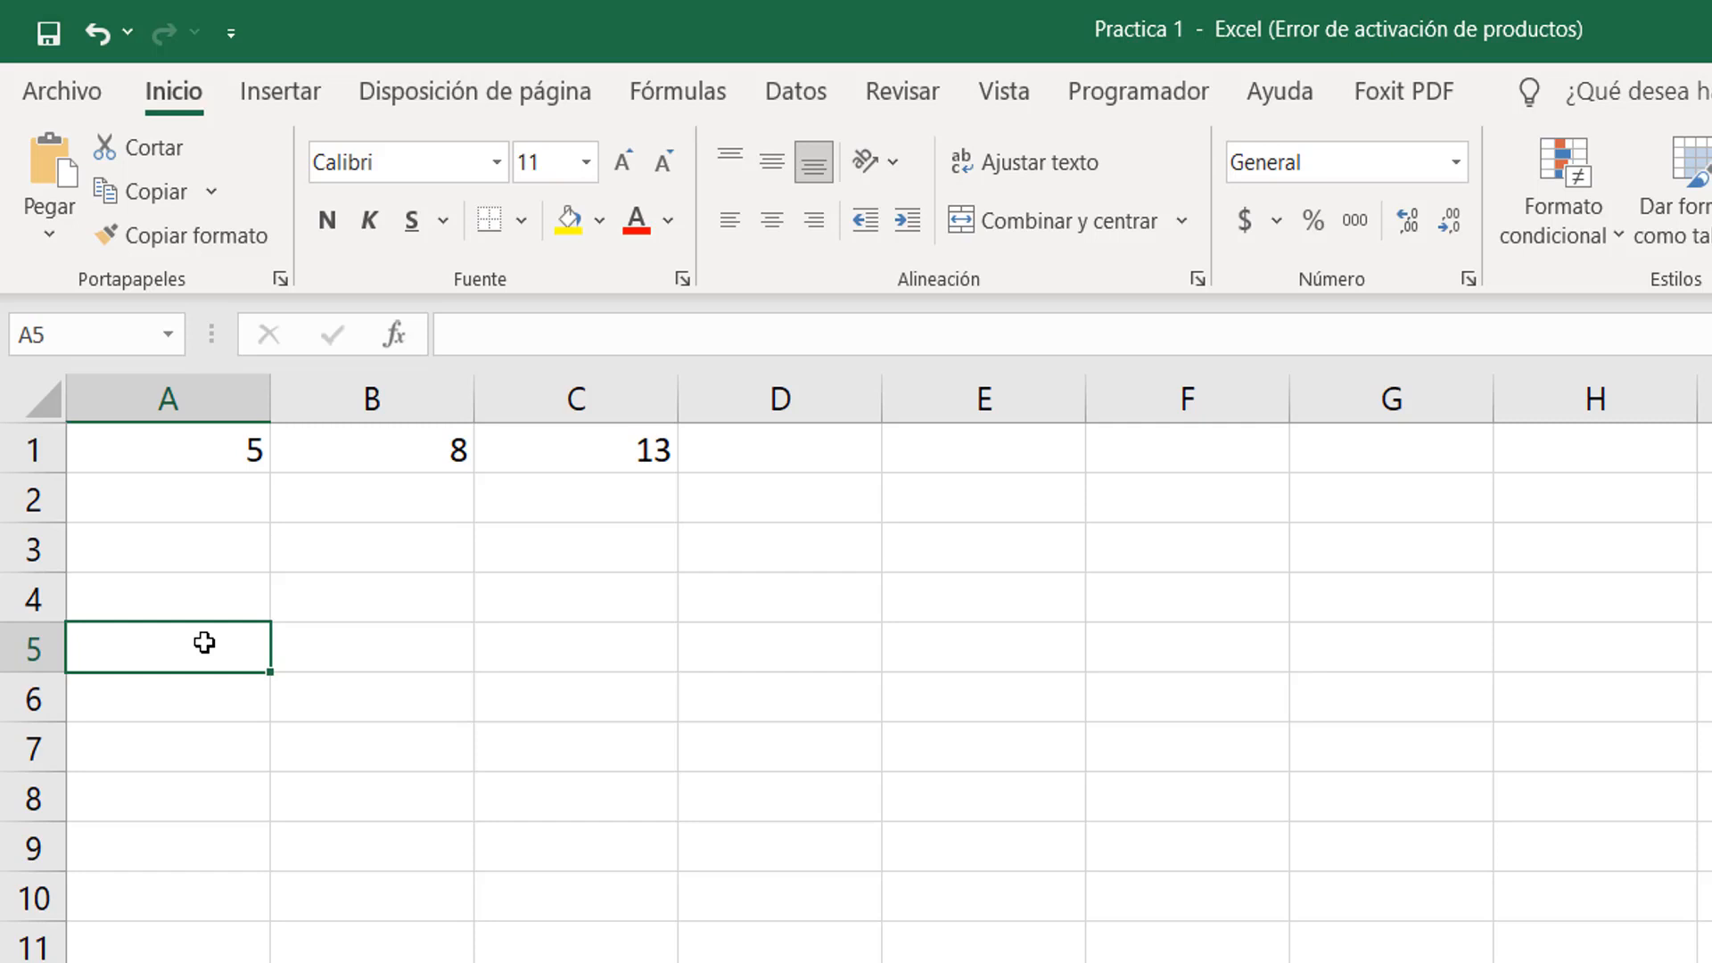
pyautogui.write('5')
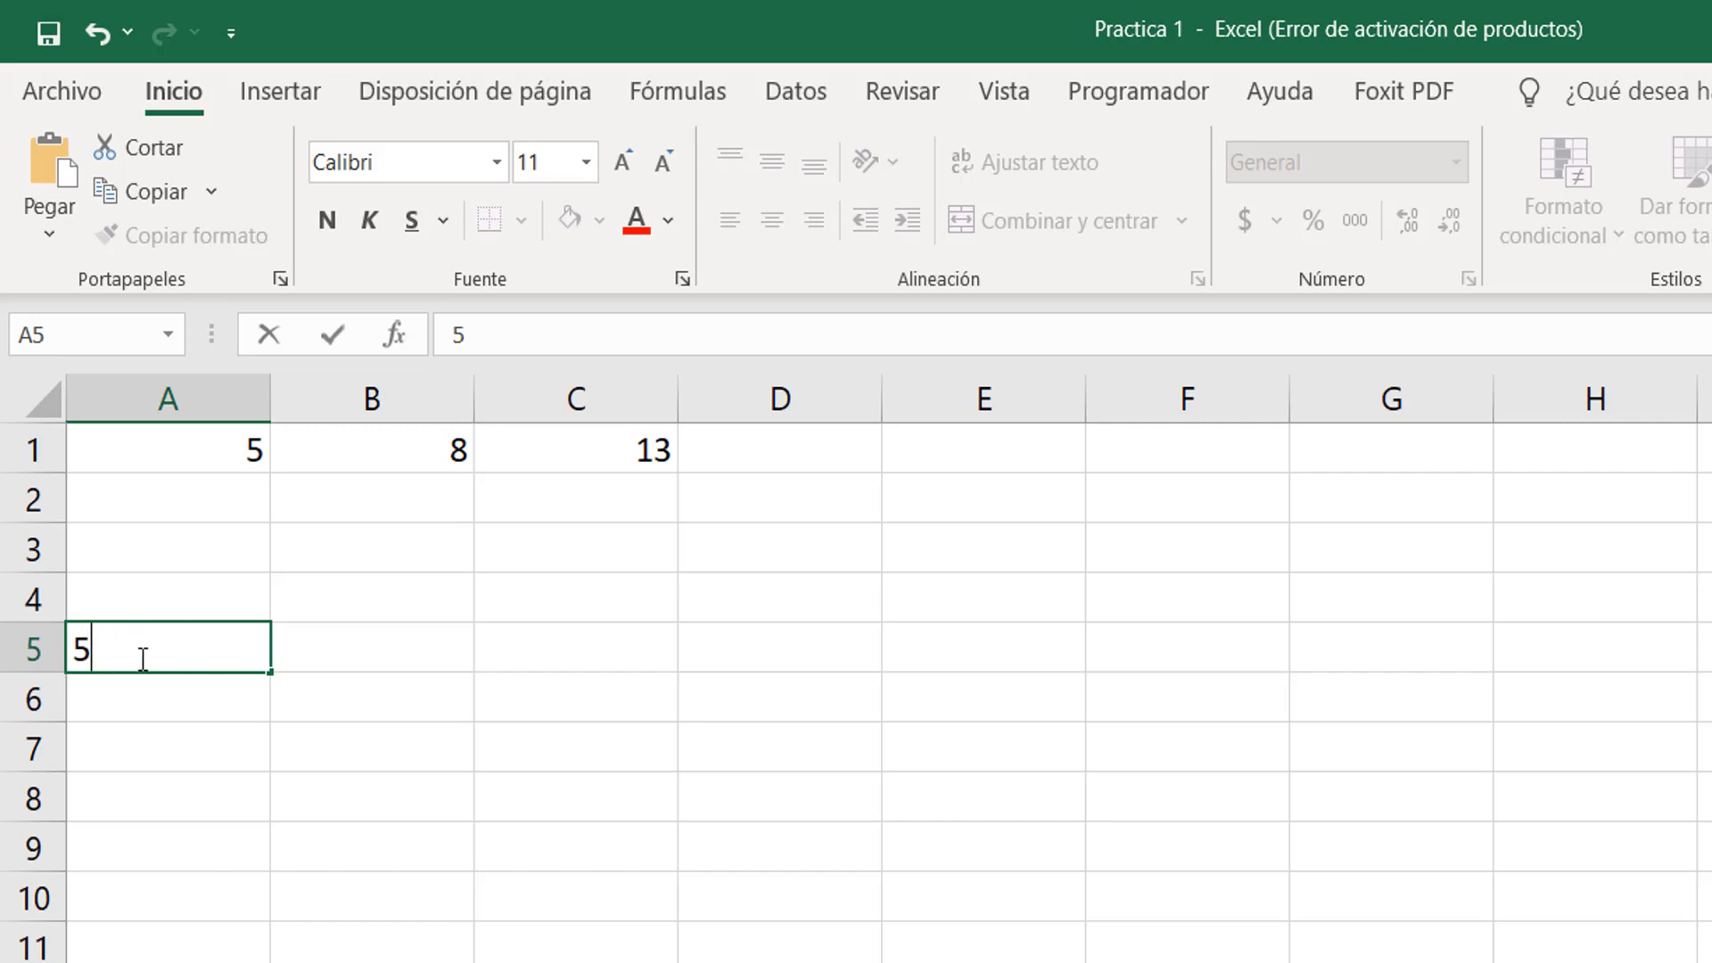
pyautogui.write('555')
pyautogui.press('BackSpace')
pyautogui.press('BackSpace')
pyautogui.press('BackSpace')
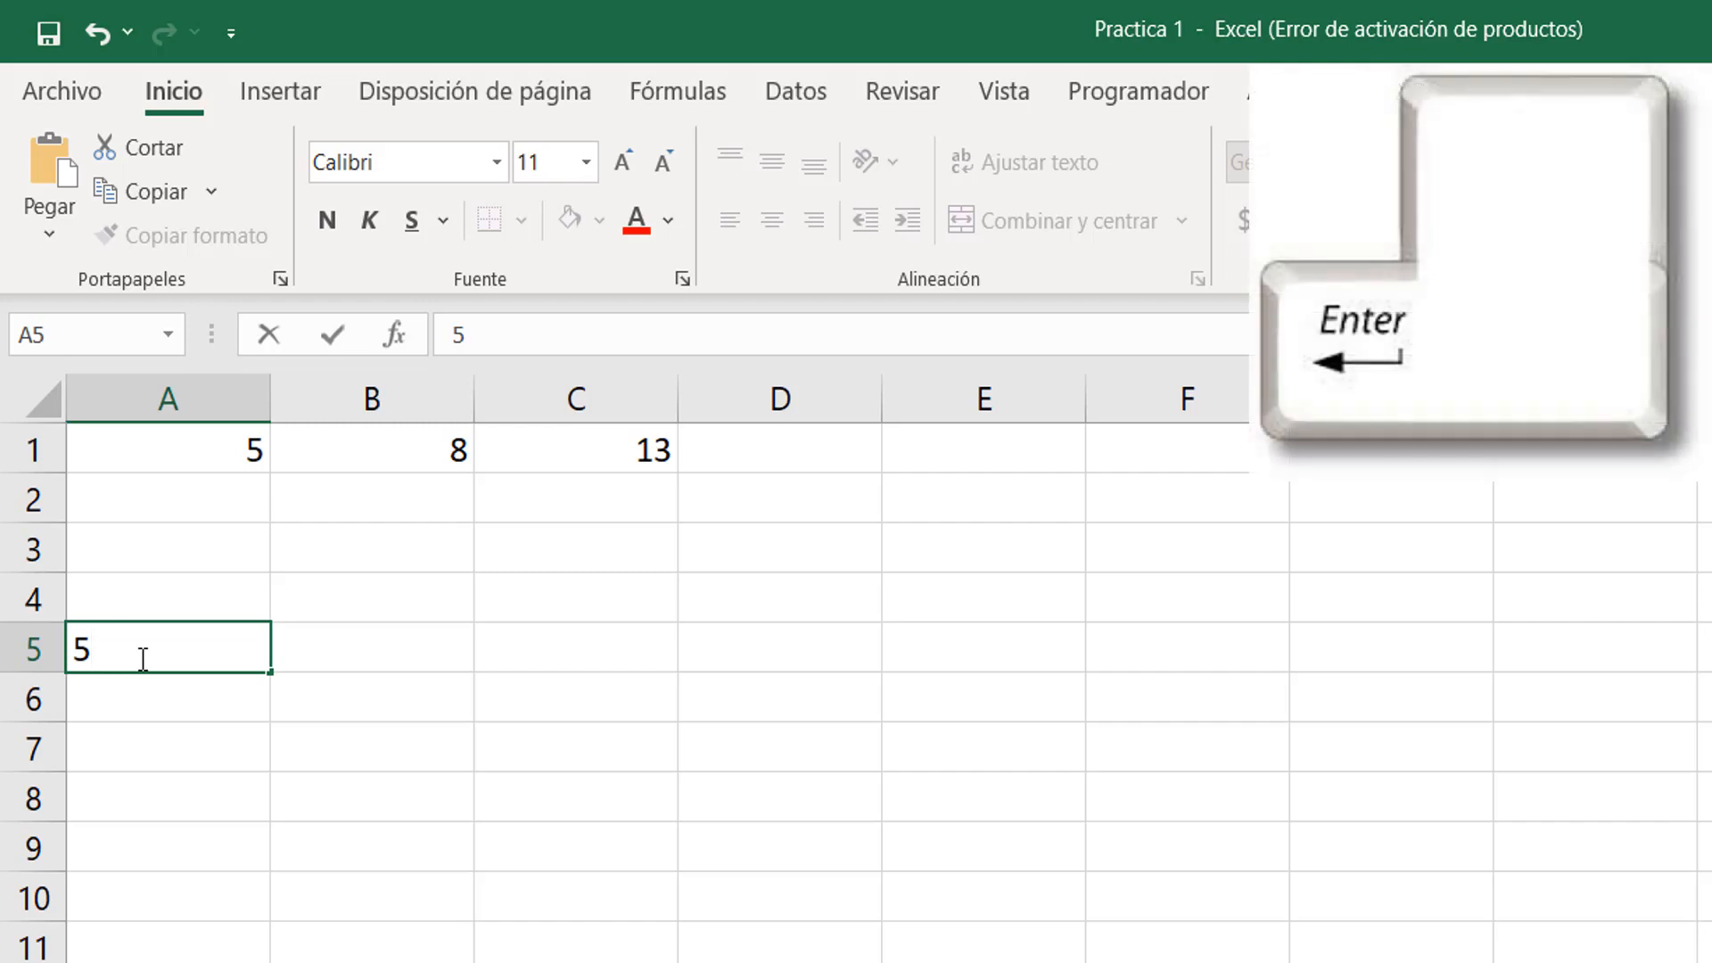
pyautogui.press('Return')
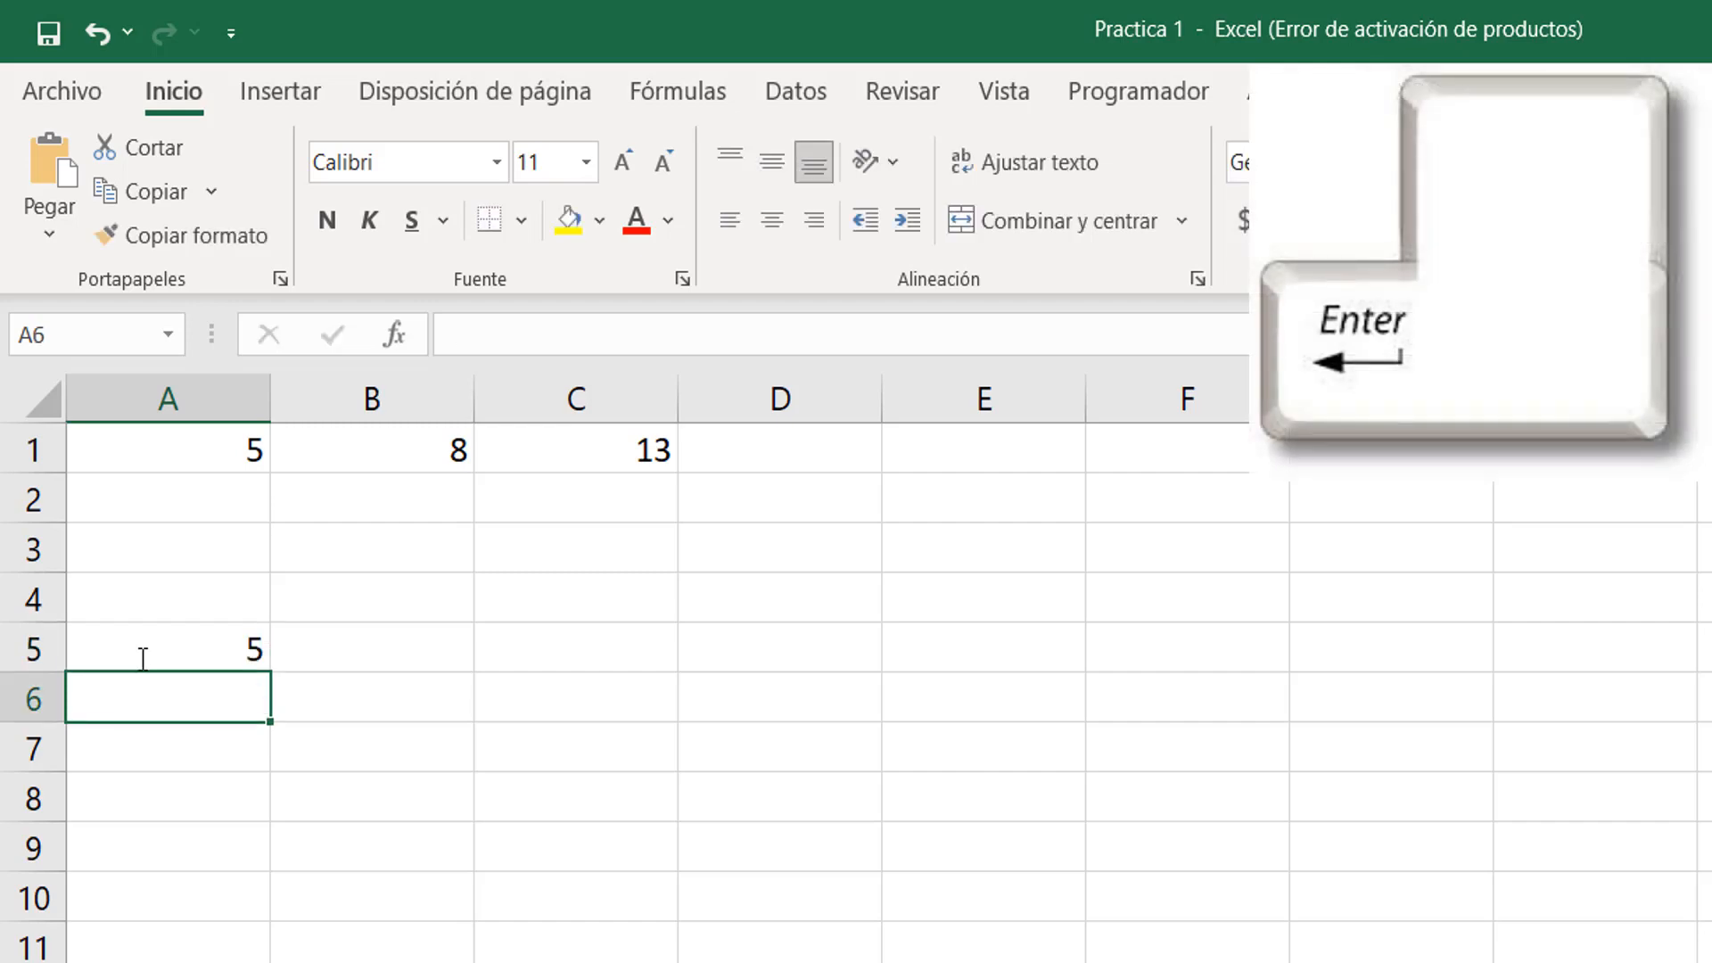
# Confirm the content of cell A5 again without changing it, return to A5 and clear it.
pyautogui.click(143, 658)
pyautogui.press('Return')
pyautogui.click(143, 658)
pyautogui.press('Return')
pyautogui.click(143, 658)
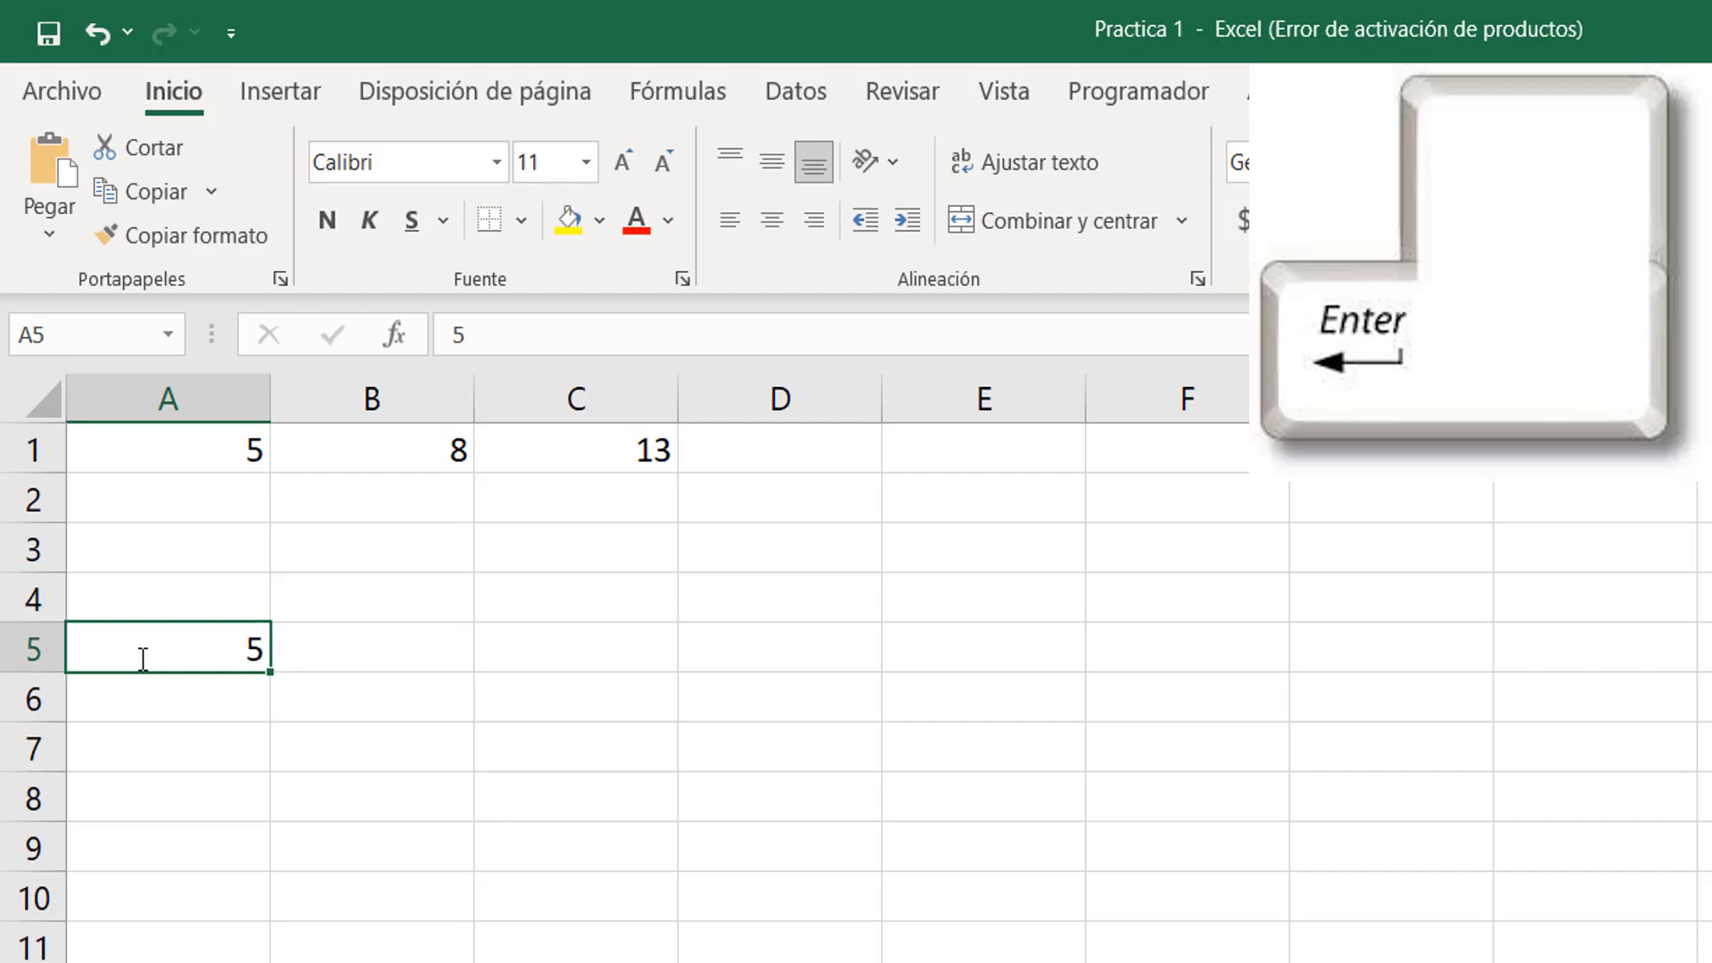
pyautogui.press('Delete')
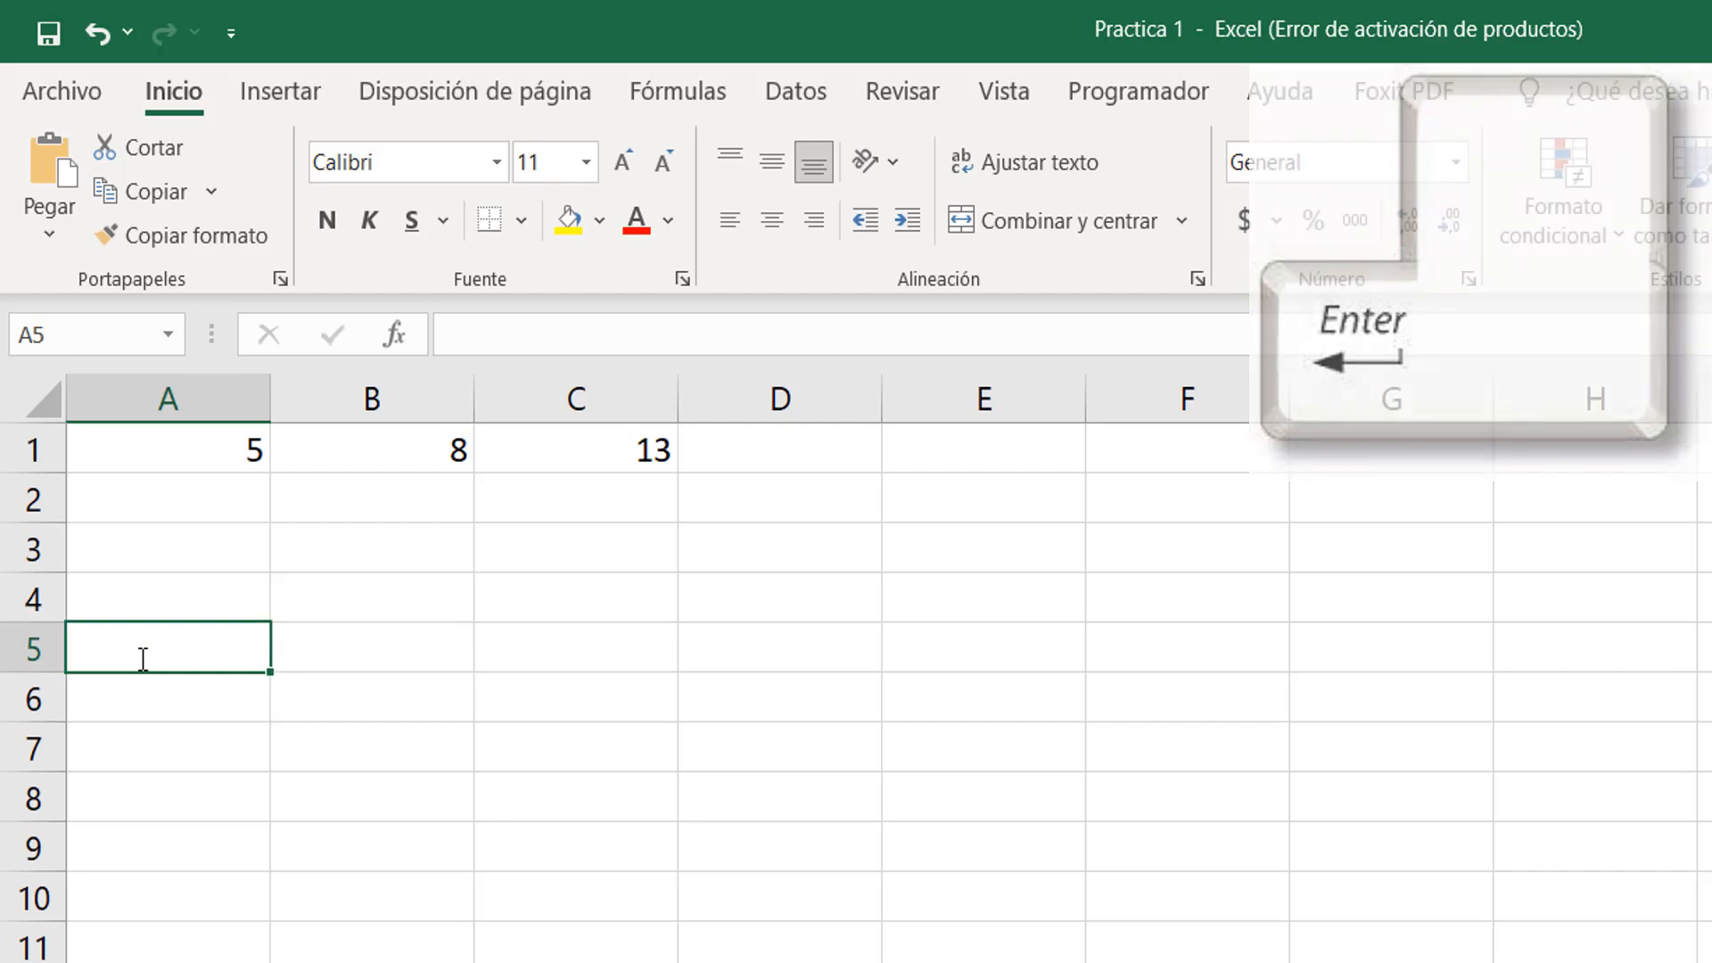
# Enter 5 in cell A5, accepting it by moving to B5, then return to A5 and clear it.
pyautogui.write('5')
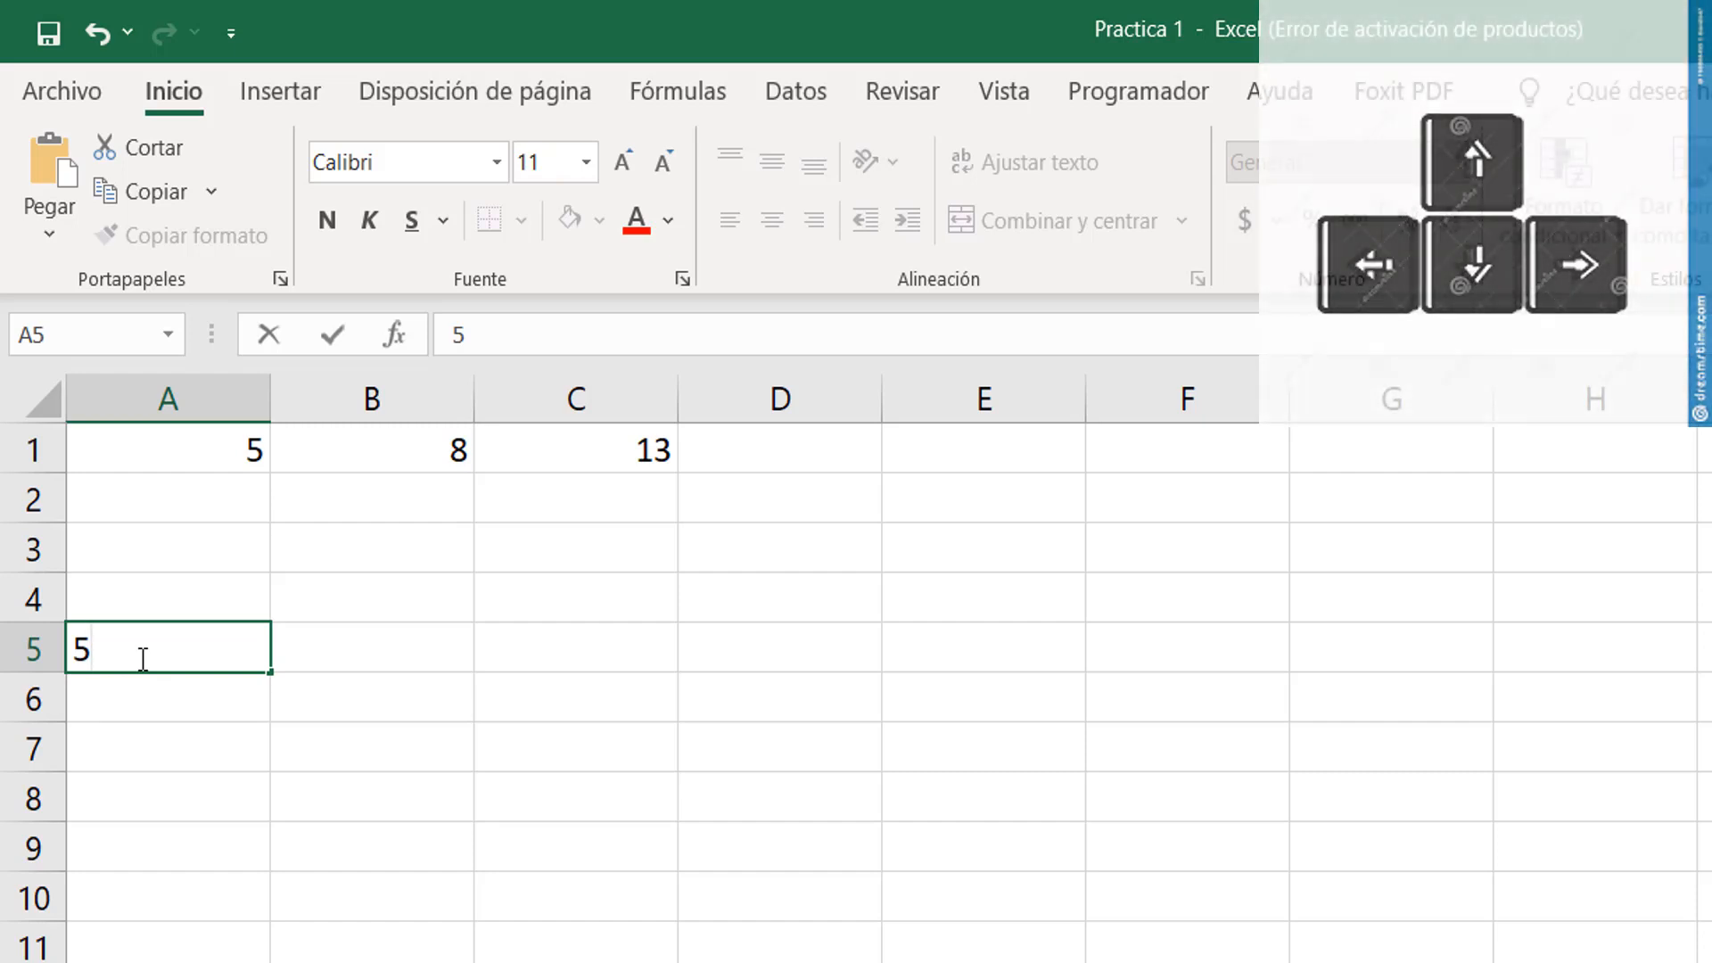
pyautogui.press('Right')
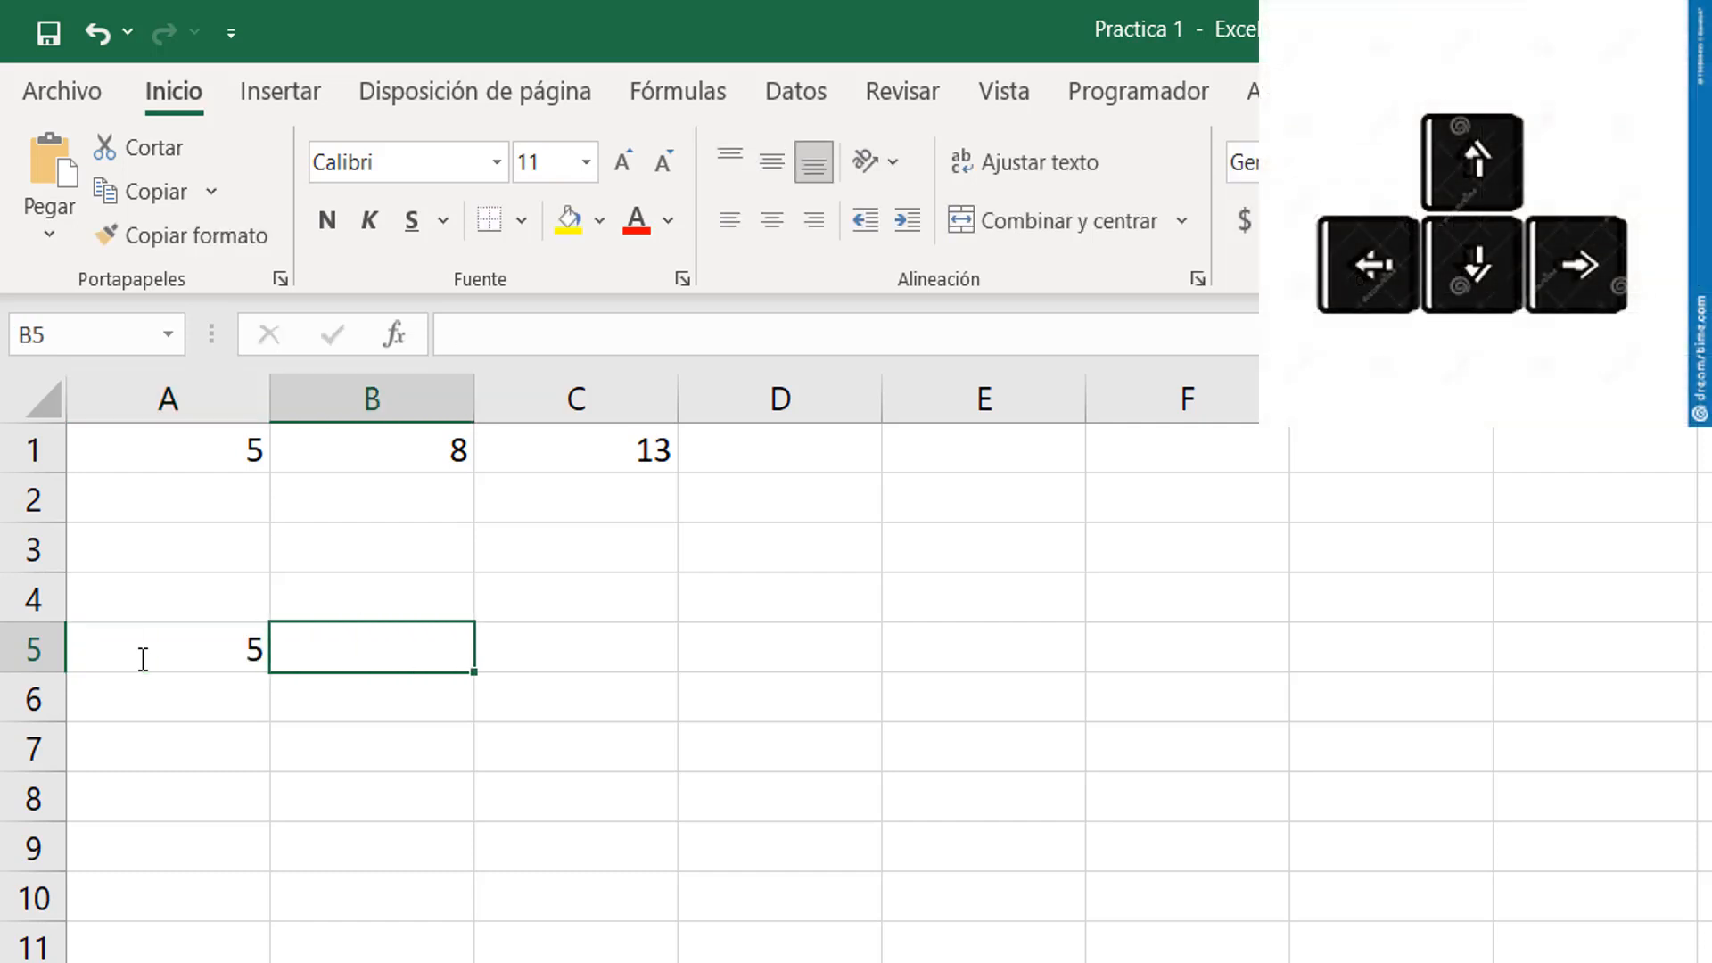
pyautogui.press('Left')
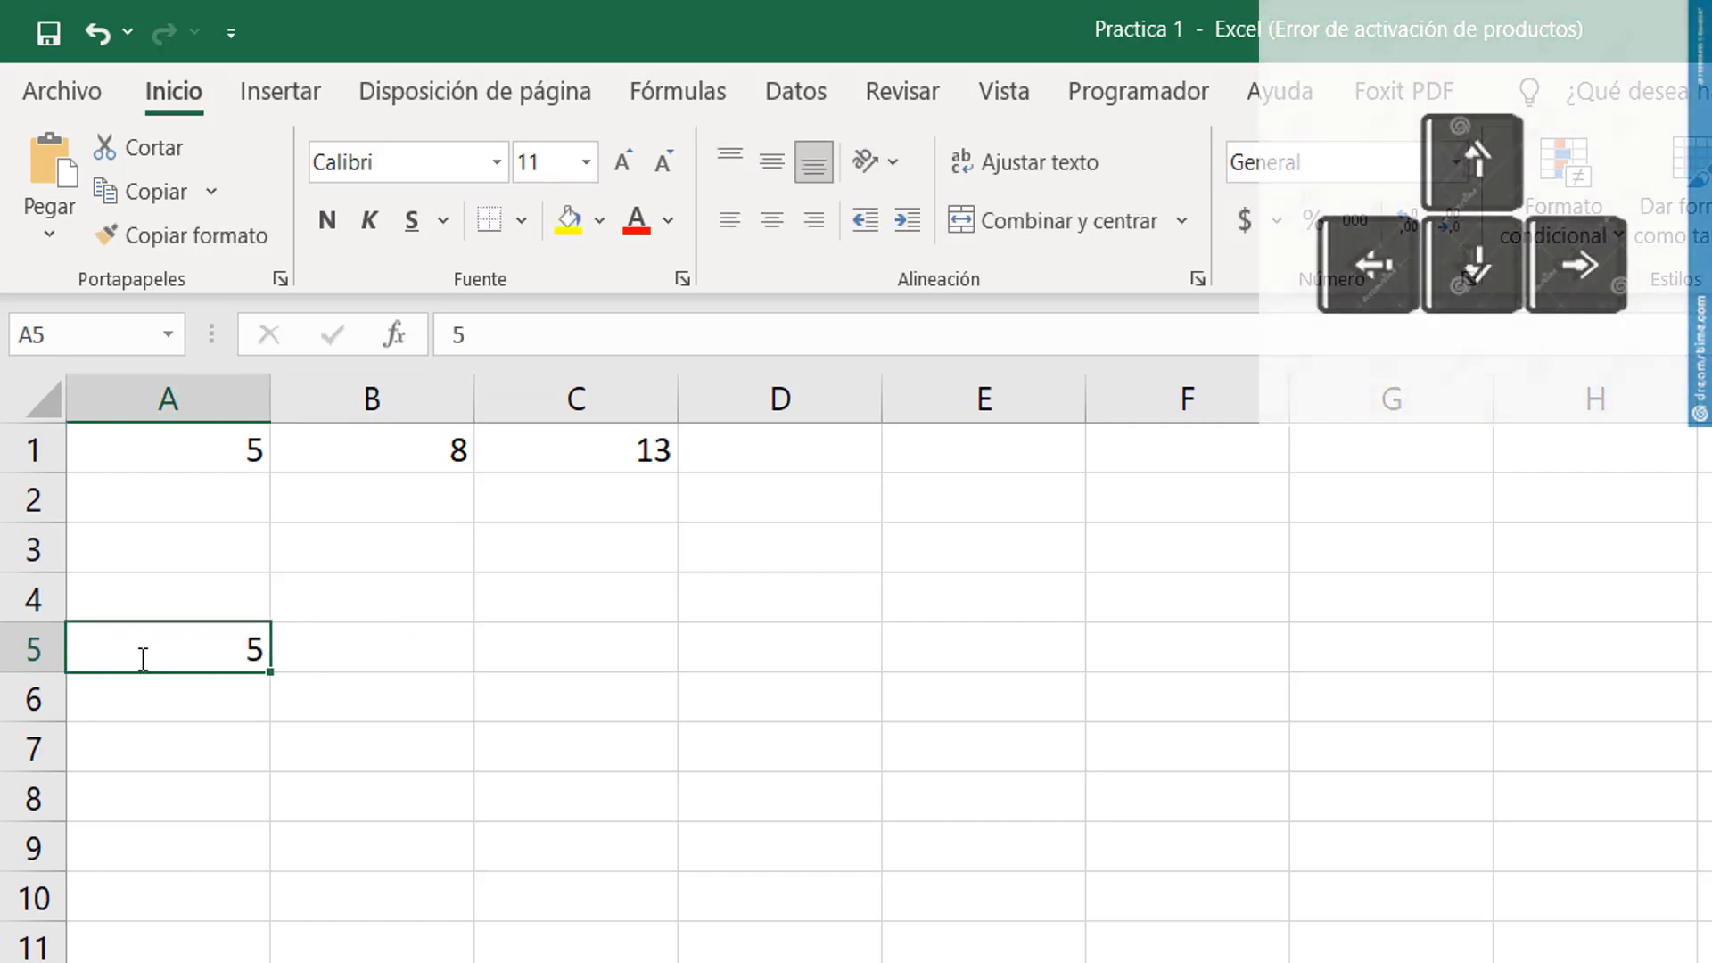
pyautogui.press('Delete')
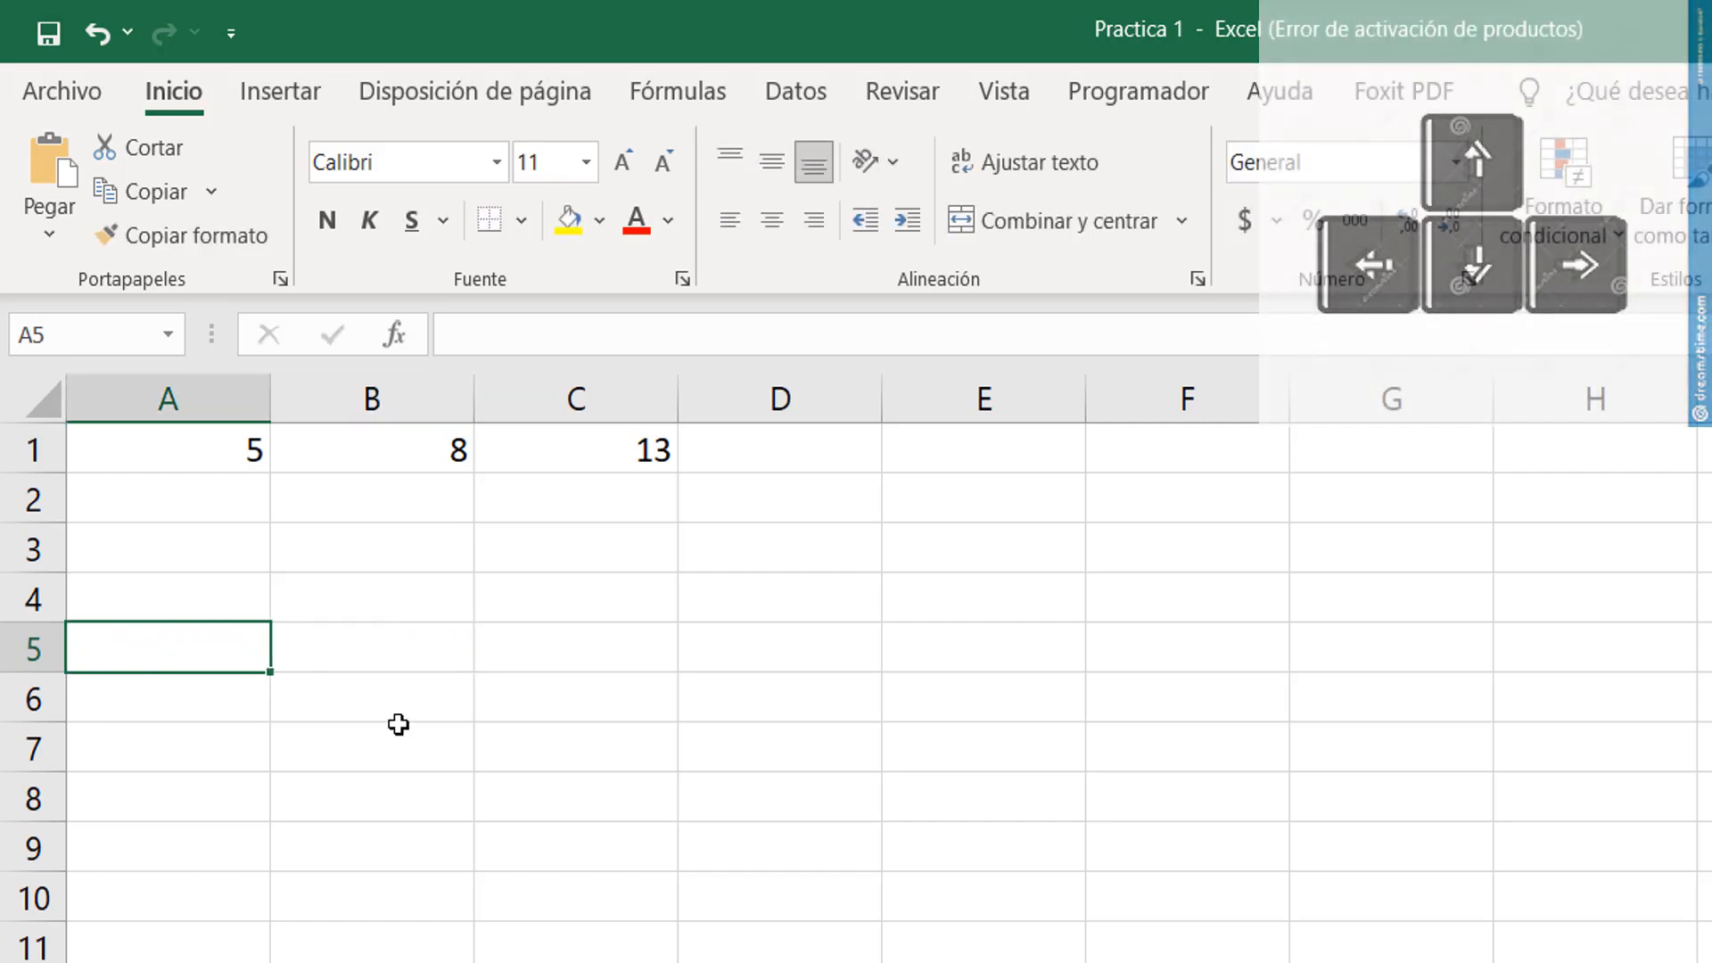
# Enter 5 in cell A5, accepting it from the formula bar so that A5 stays active, and clear it.
pyautogui.write('5')
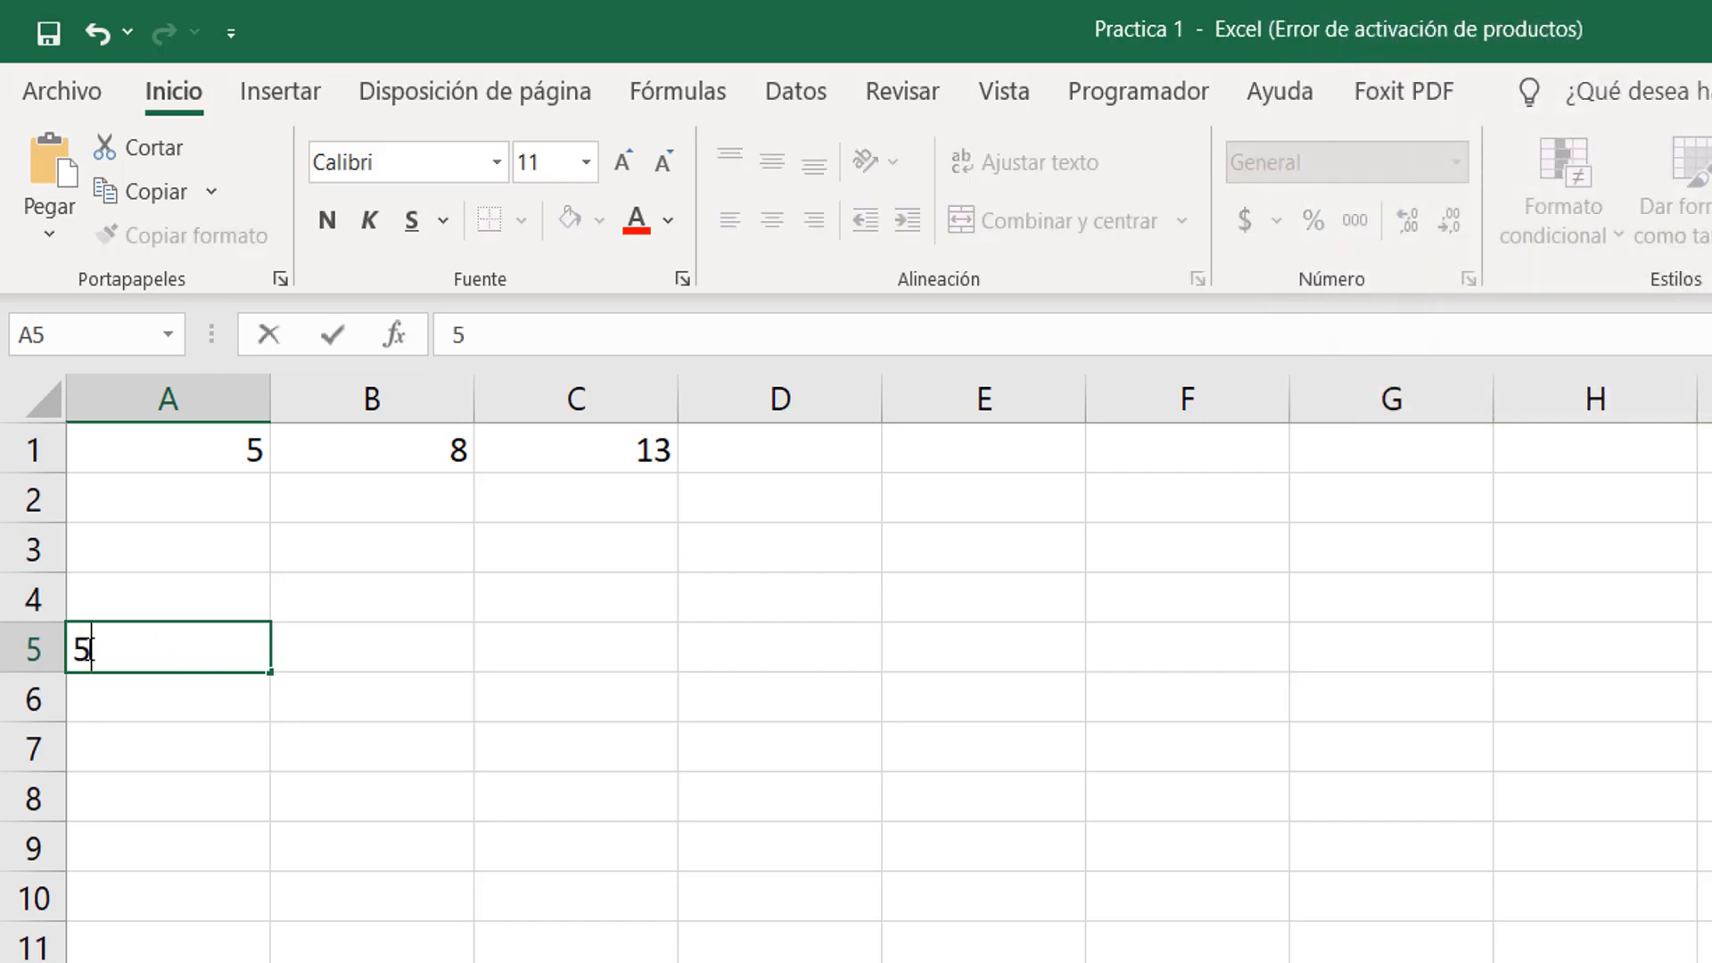
pyautogui.click(338, 333)
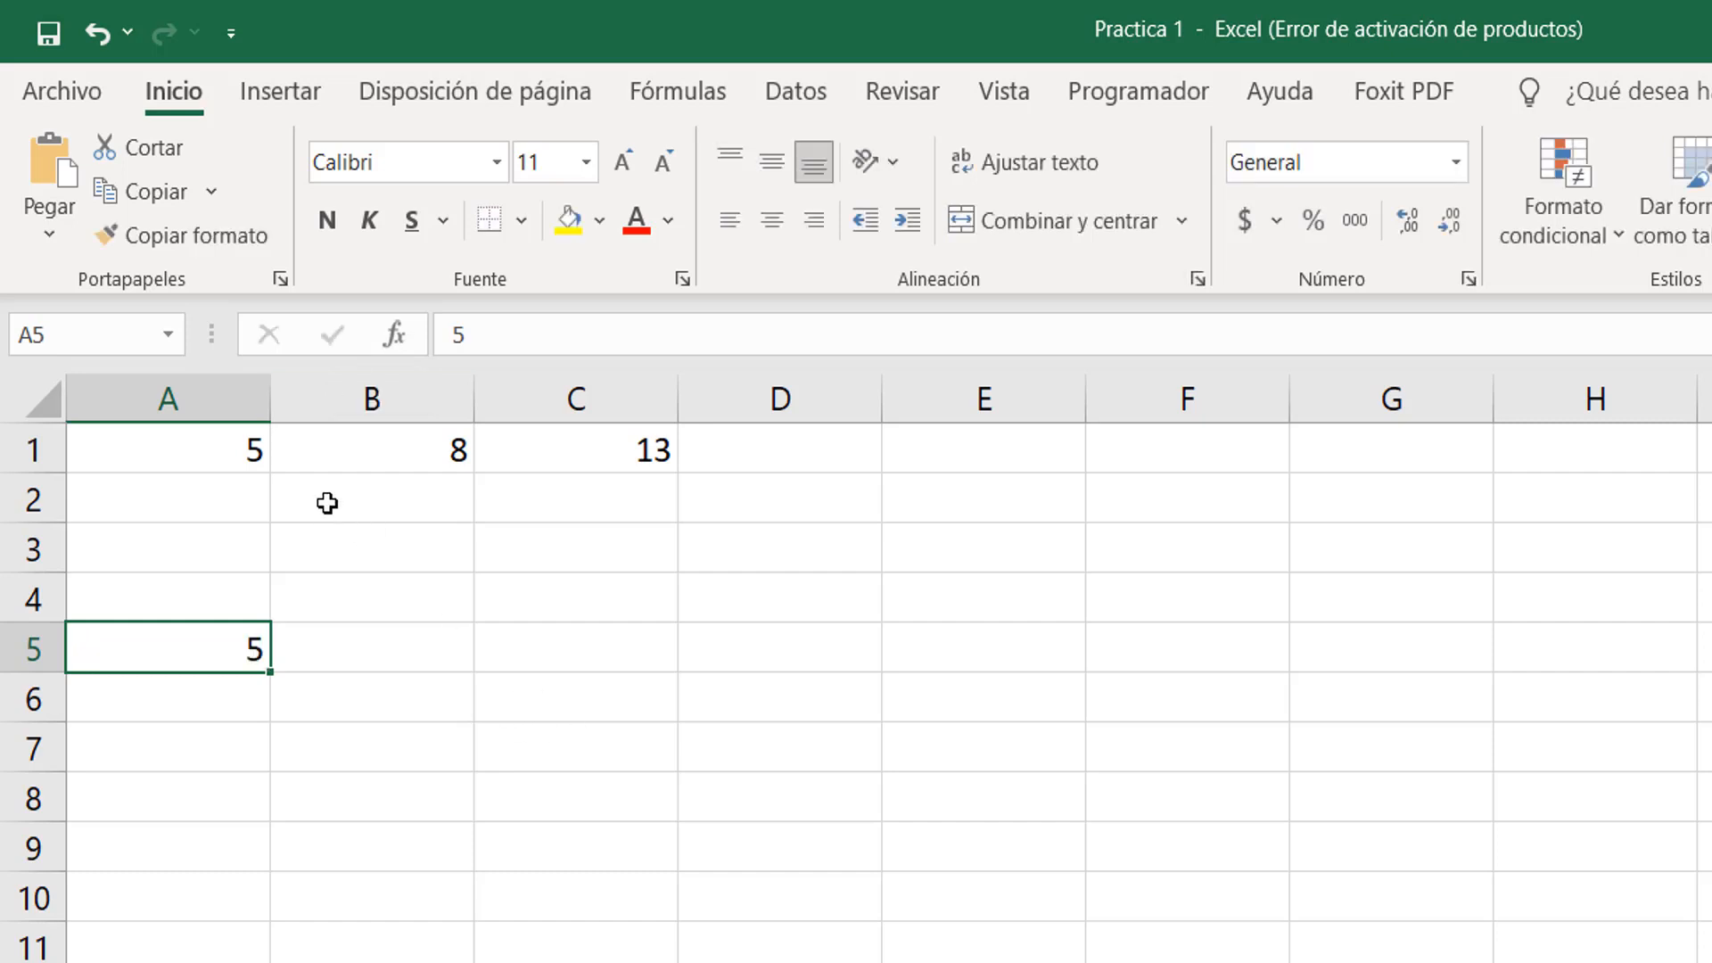
pyautogui.press('Delete')
# Enter 5 in cell A5 again, then move the active cell along row 5 to D5 and back.
pyautogui.write('5')
pyautogui.press('Return')
pyautogui.click(221, 660)
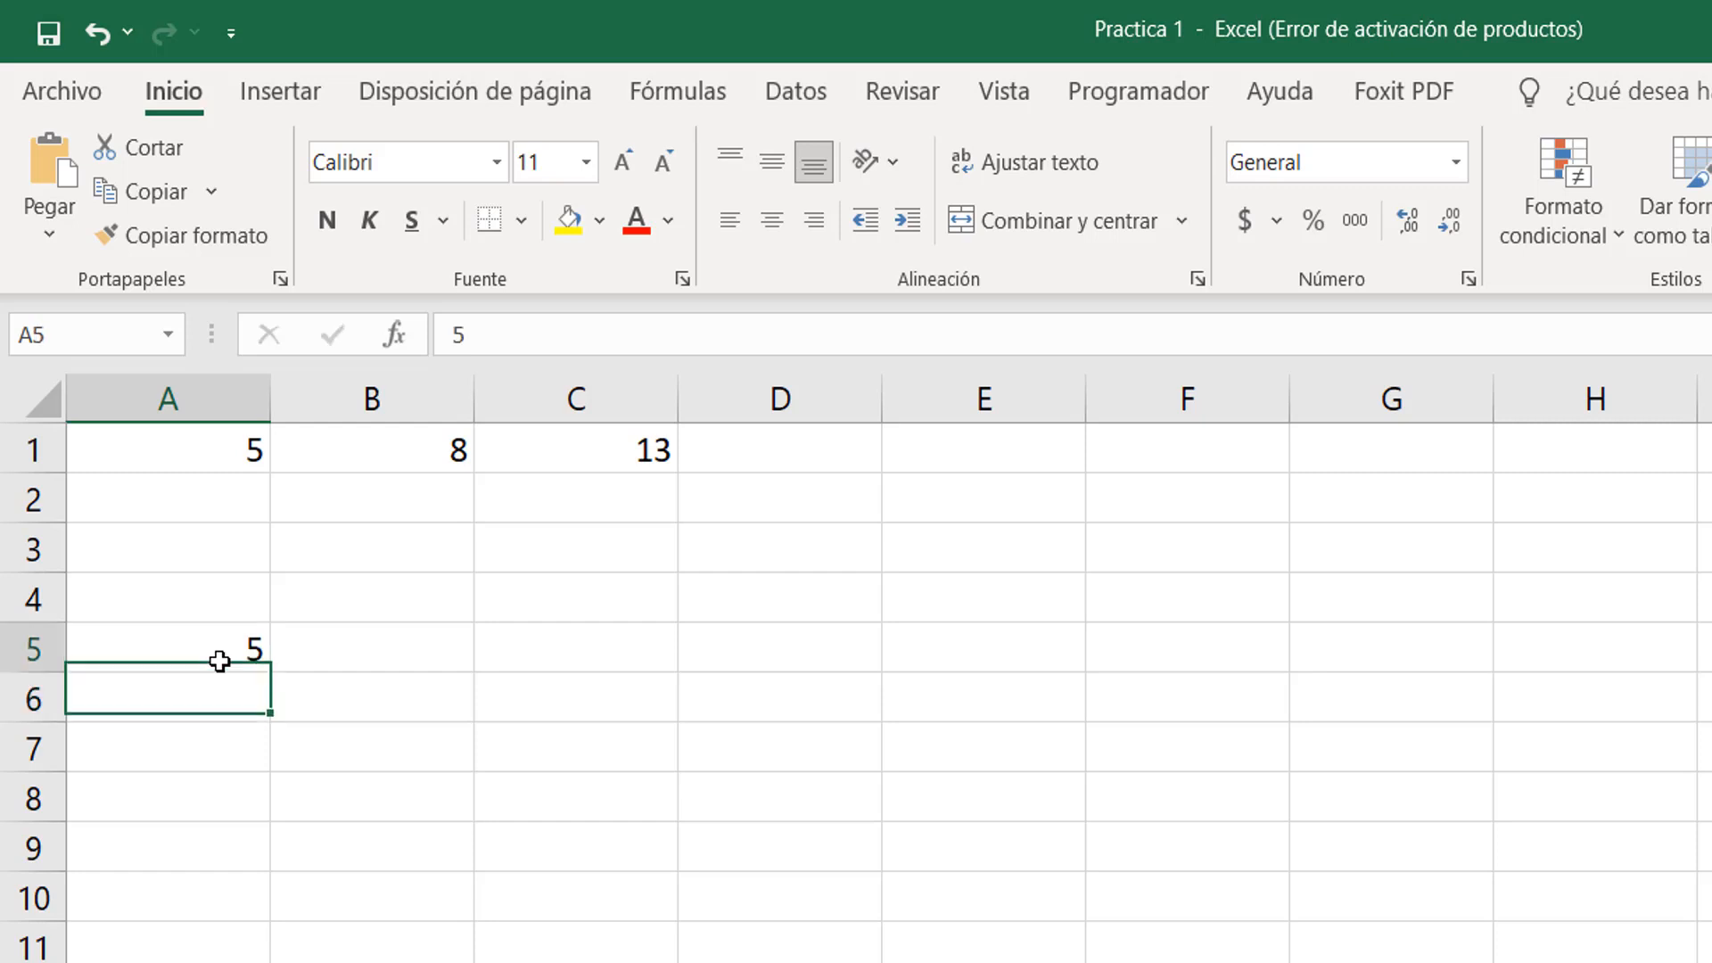
pyautogui.press('Right')
pyautogui.press('Right')
pyautogui.press('Right')
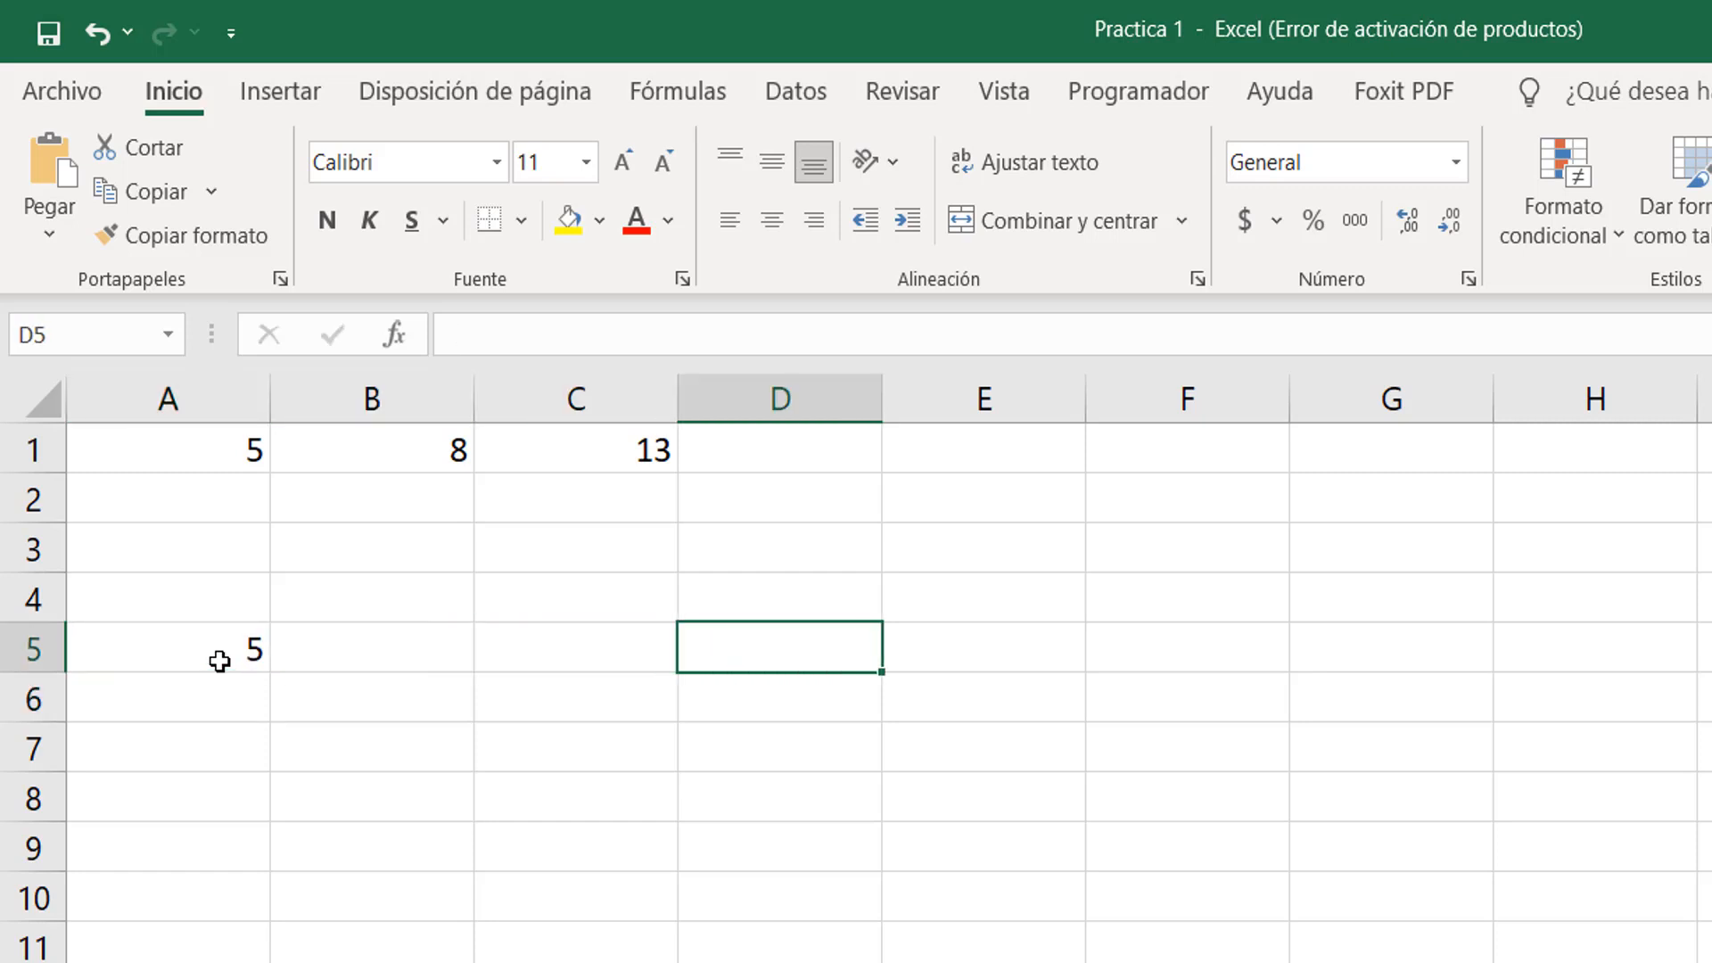
pyautogui.press('Left')
pyautogui.press('Left')
pyautogui.press('Left')
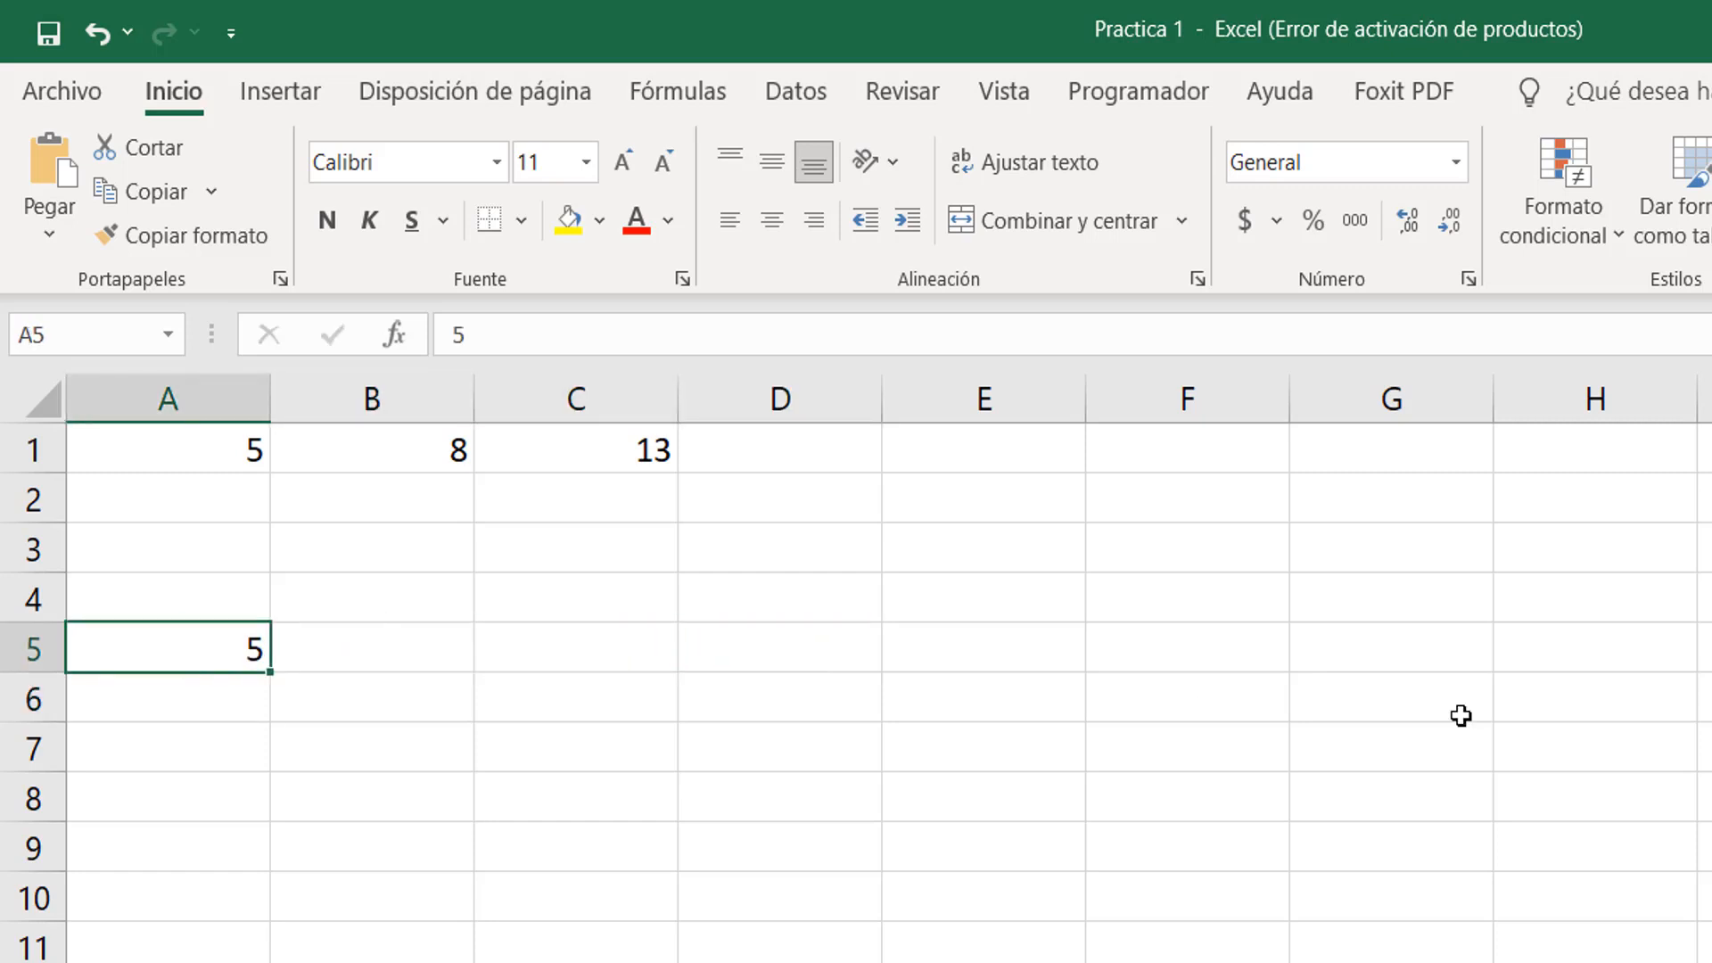
# Overwrite the content of cell A5 directly with 6, with 7 and finally with 8.
pyautogui.write('6')
pyautogui.press('Return')
pyautogui.press('Up')
pyautogui.write('7')
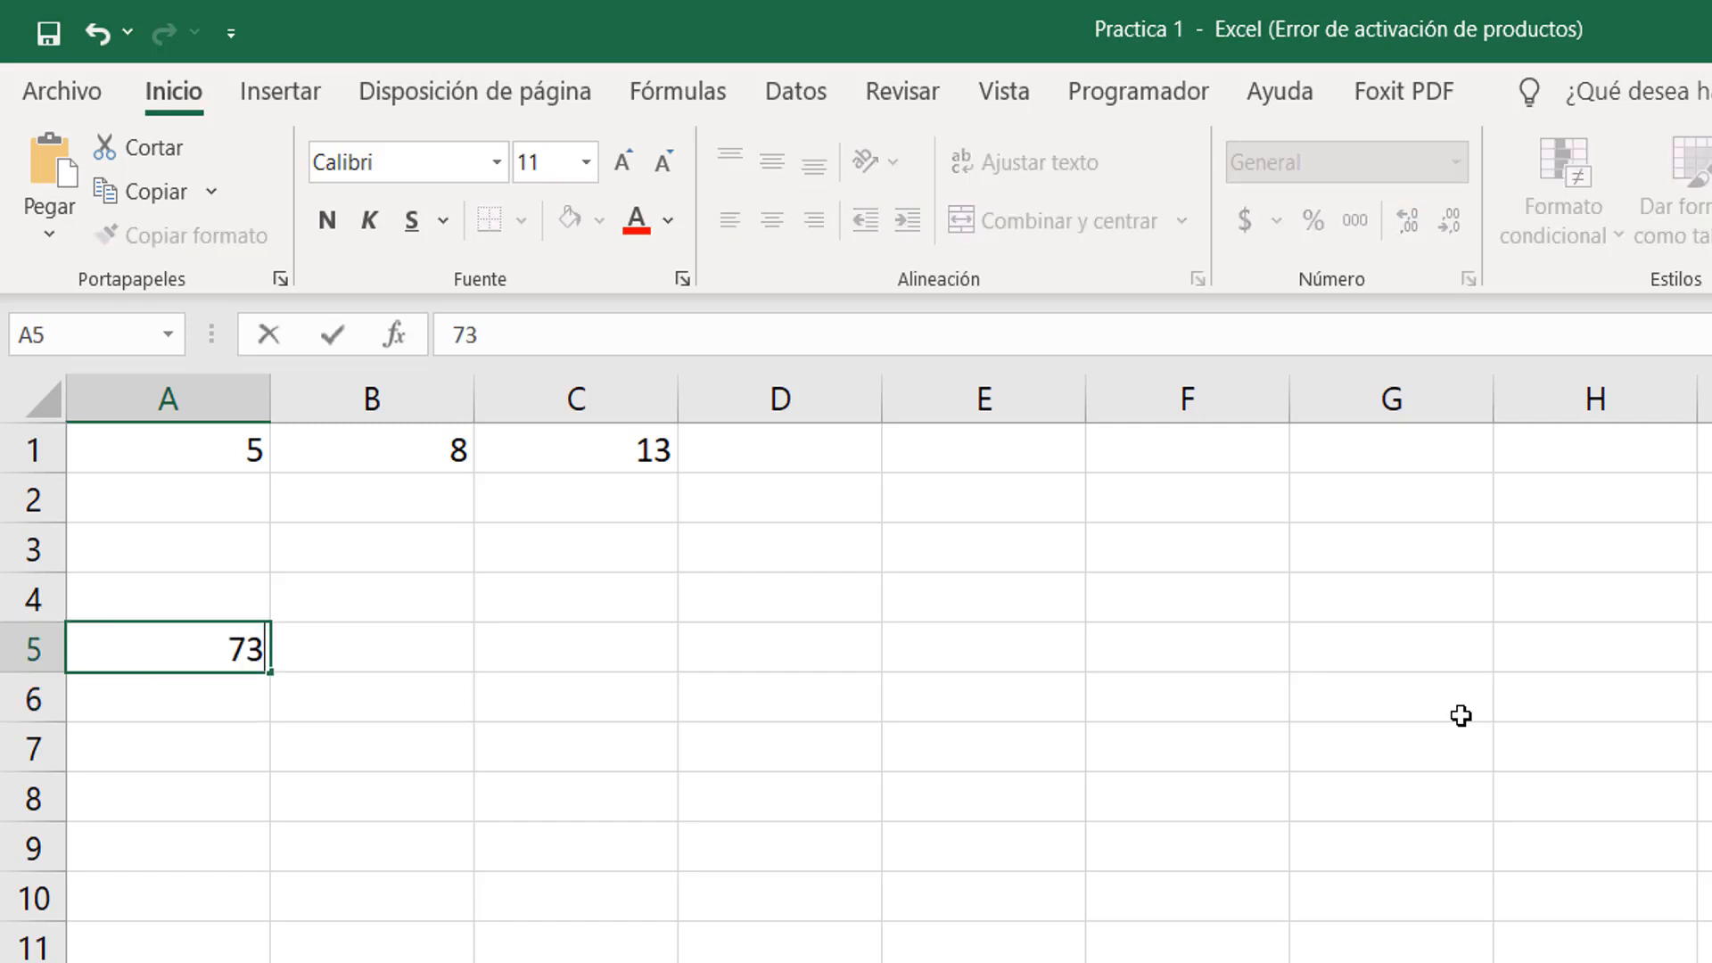
pyautogui.press('Return')
pyautogui.press('Up')
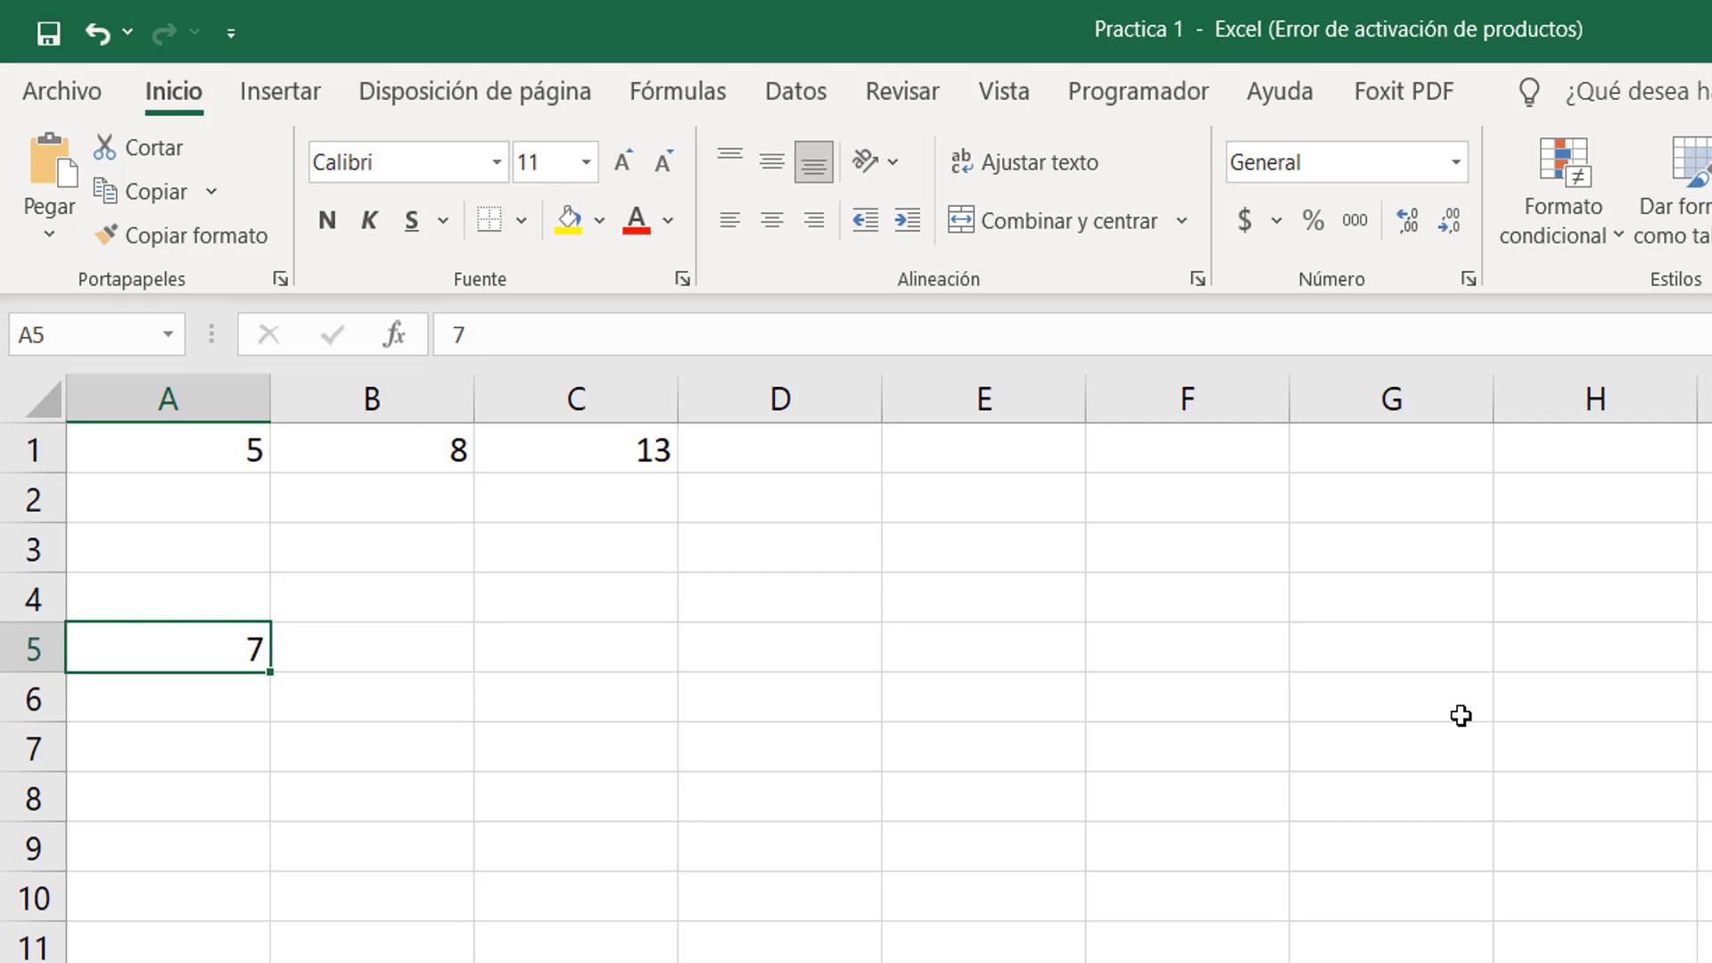
pyautogui.write('8')
pyautogui.press('Return')
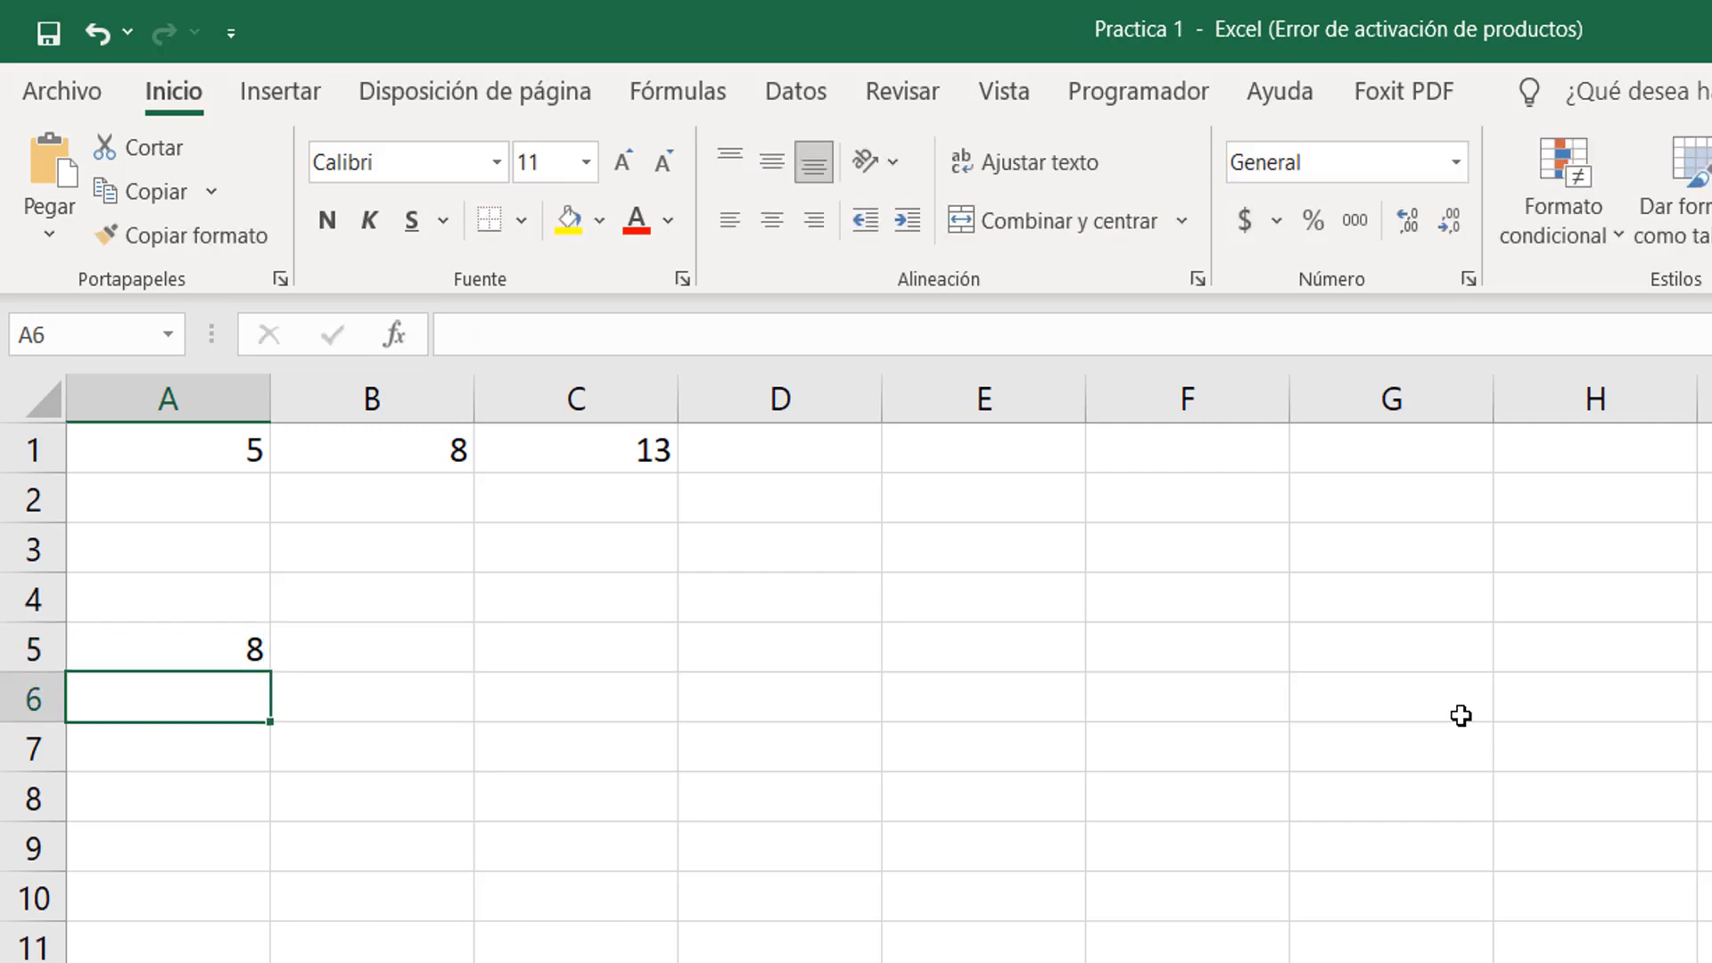
# Replace the content of cell A5 with 7 and make A5 the active cell again.
pyautogui.press('Up')
pyautogui.write('7')
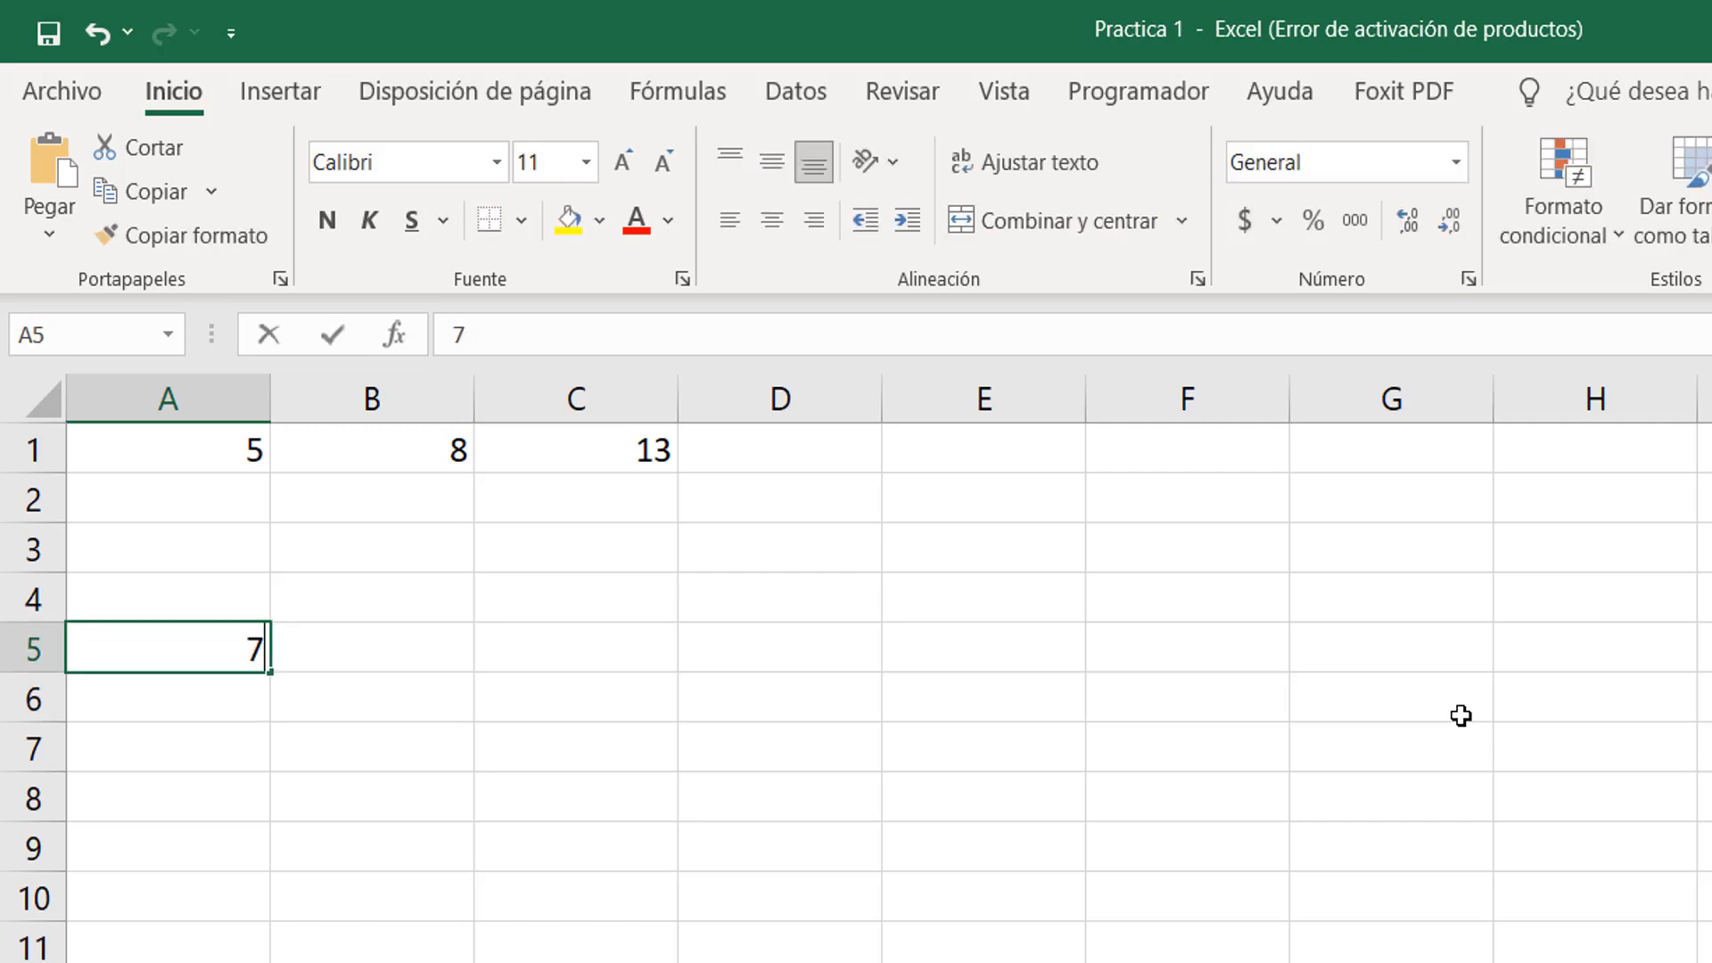
pyautogui.press('Return')
pyautogui.press('Up')
# Edit cell A5 in place to add an 8 after the 7, then edit it again to remove the added digit.
pyautogui.doubleClick(207, 638)
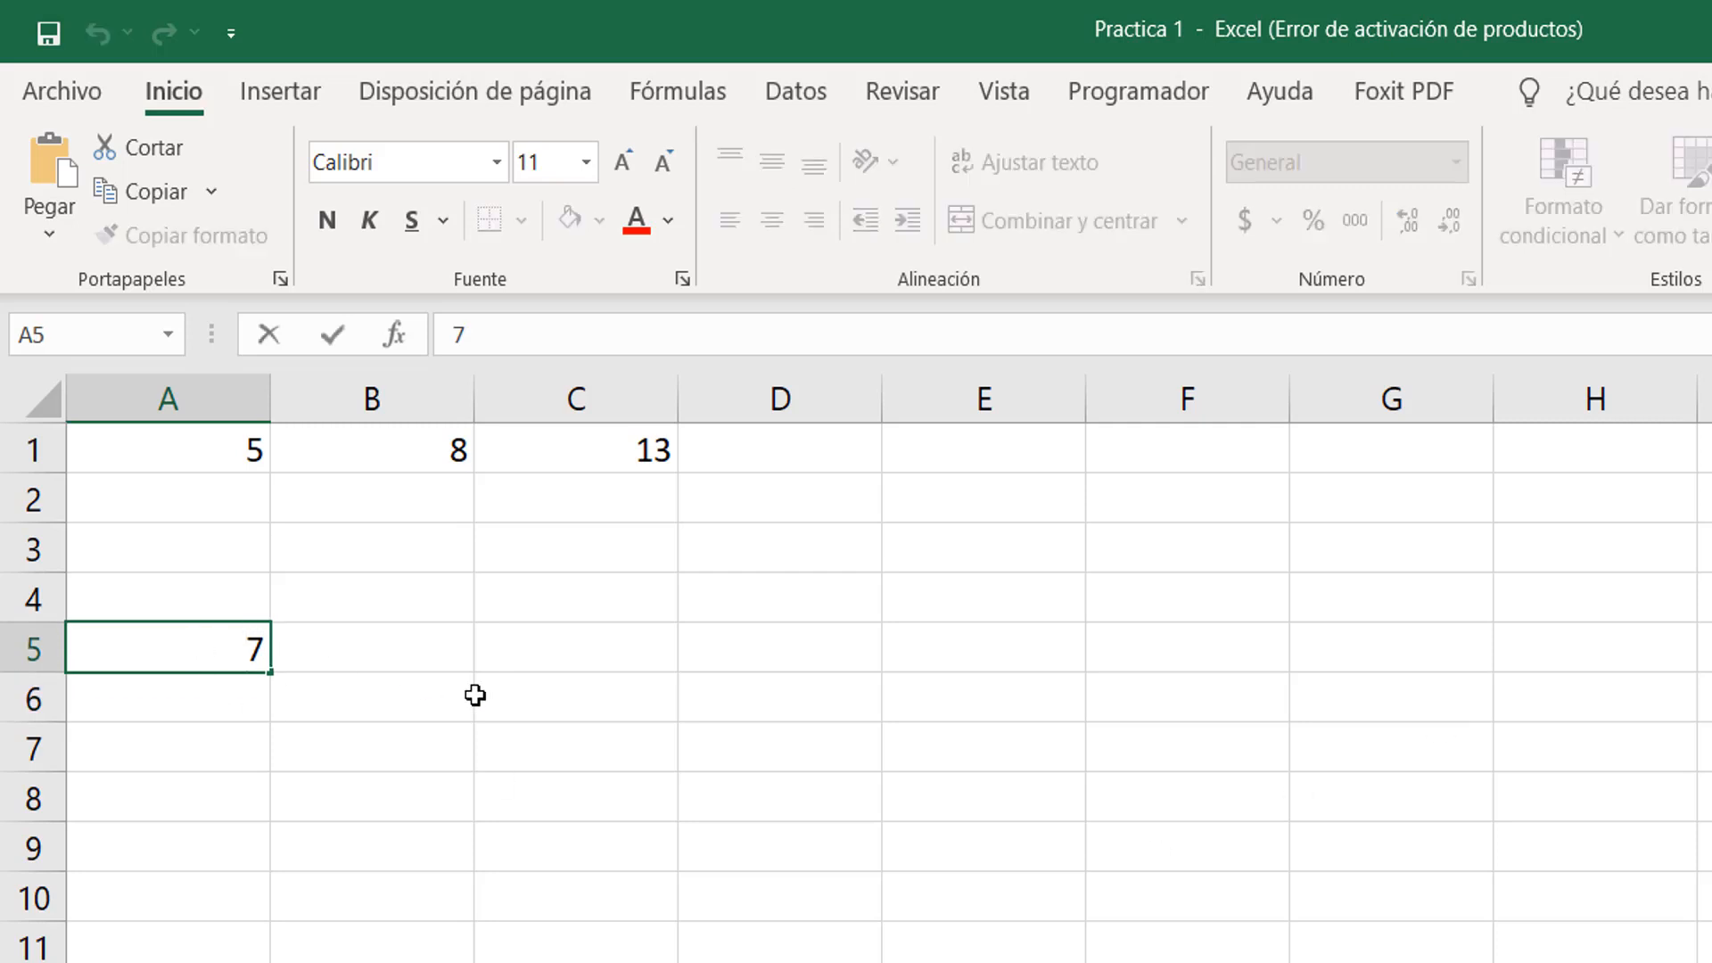
pyautogui.press('Right')
pyautogui.write('8')
pyautogui.press('Return')
pyautogui.press('Up')
pyautogui.press('F2')
pyautogui.write('¿')
pyautogui.press('BackSpace')
pyautogui.press('BackSpace')
pyautogui.press('Return')
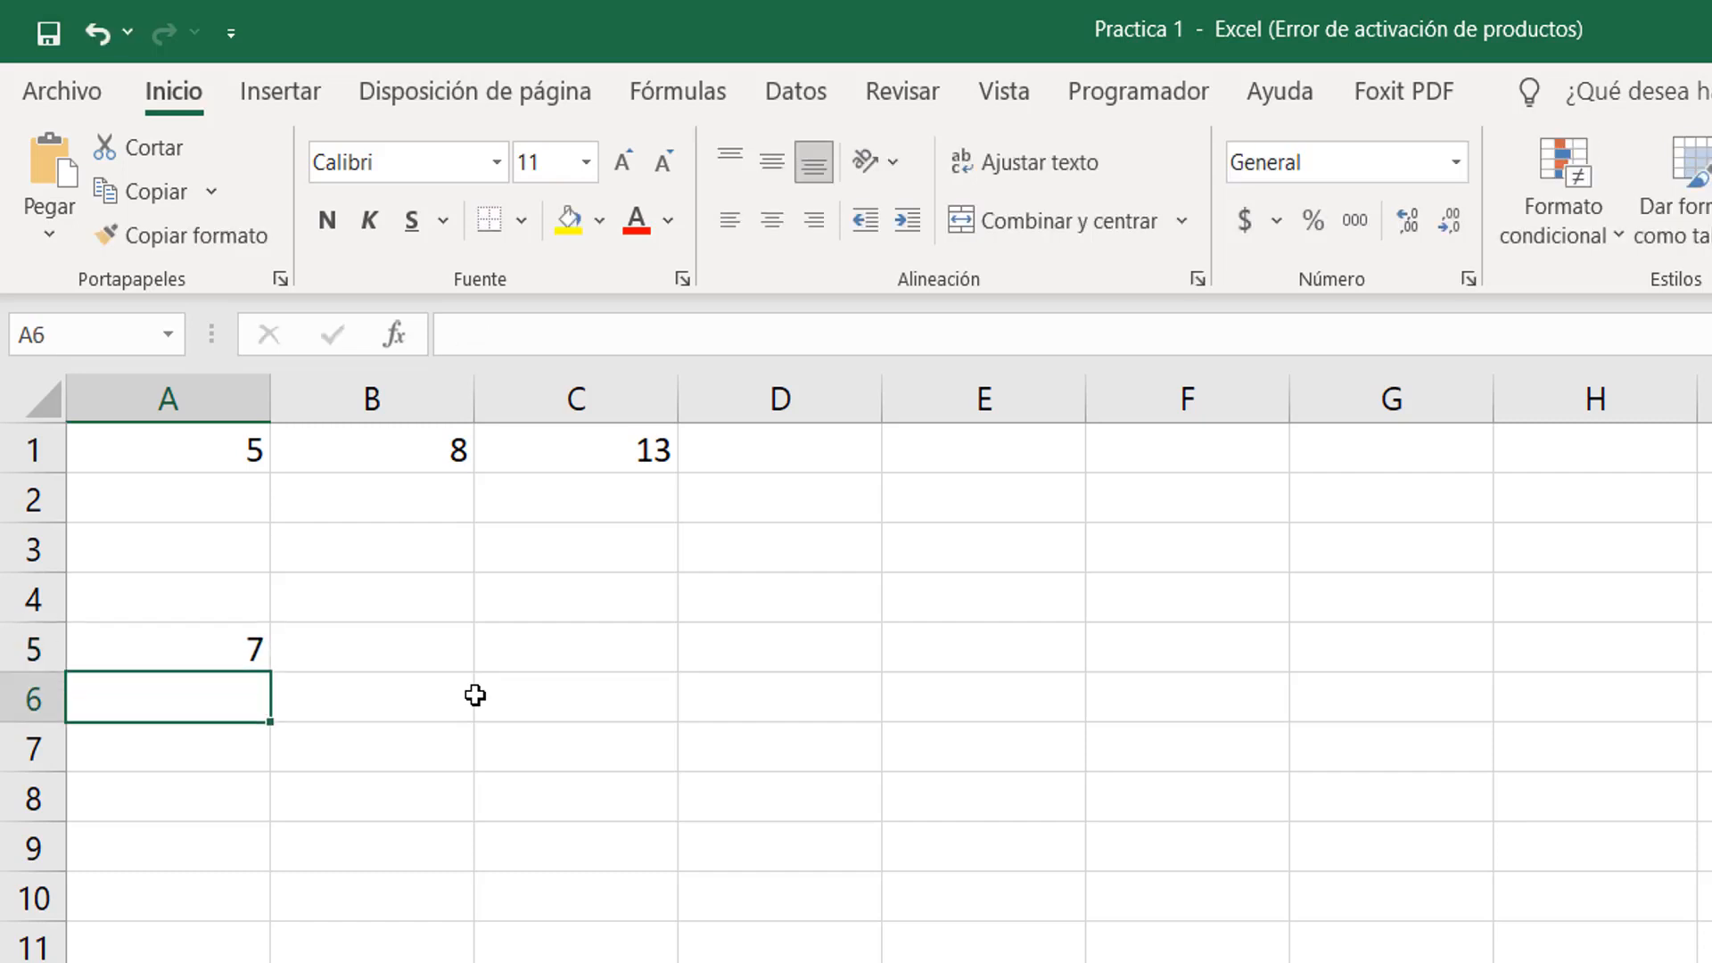
# Edit cell A5 in place, keeping its content and appending an 8 so that it reads 78.
pyautogui.press('Up')
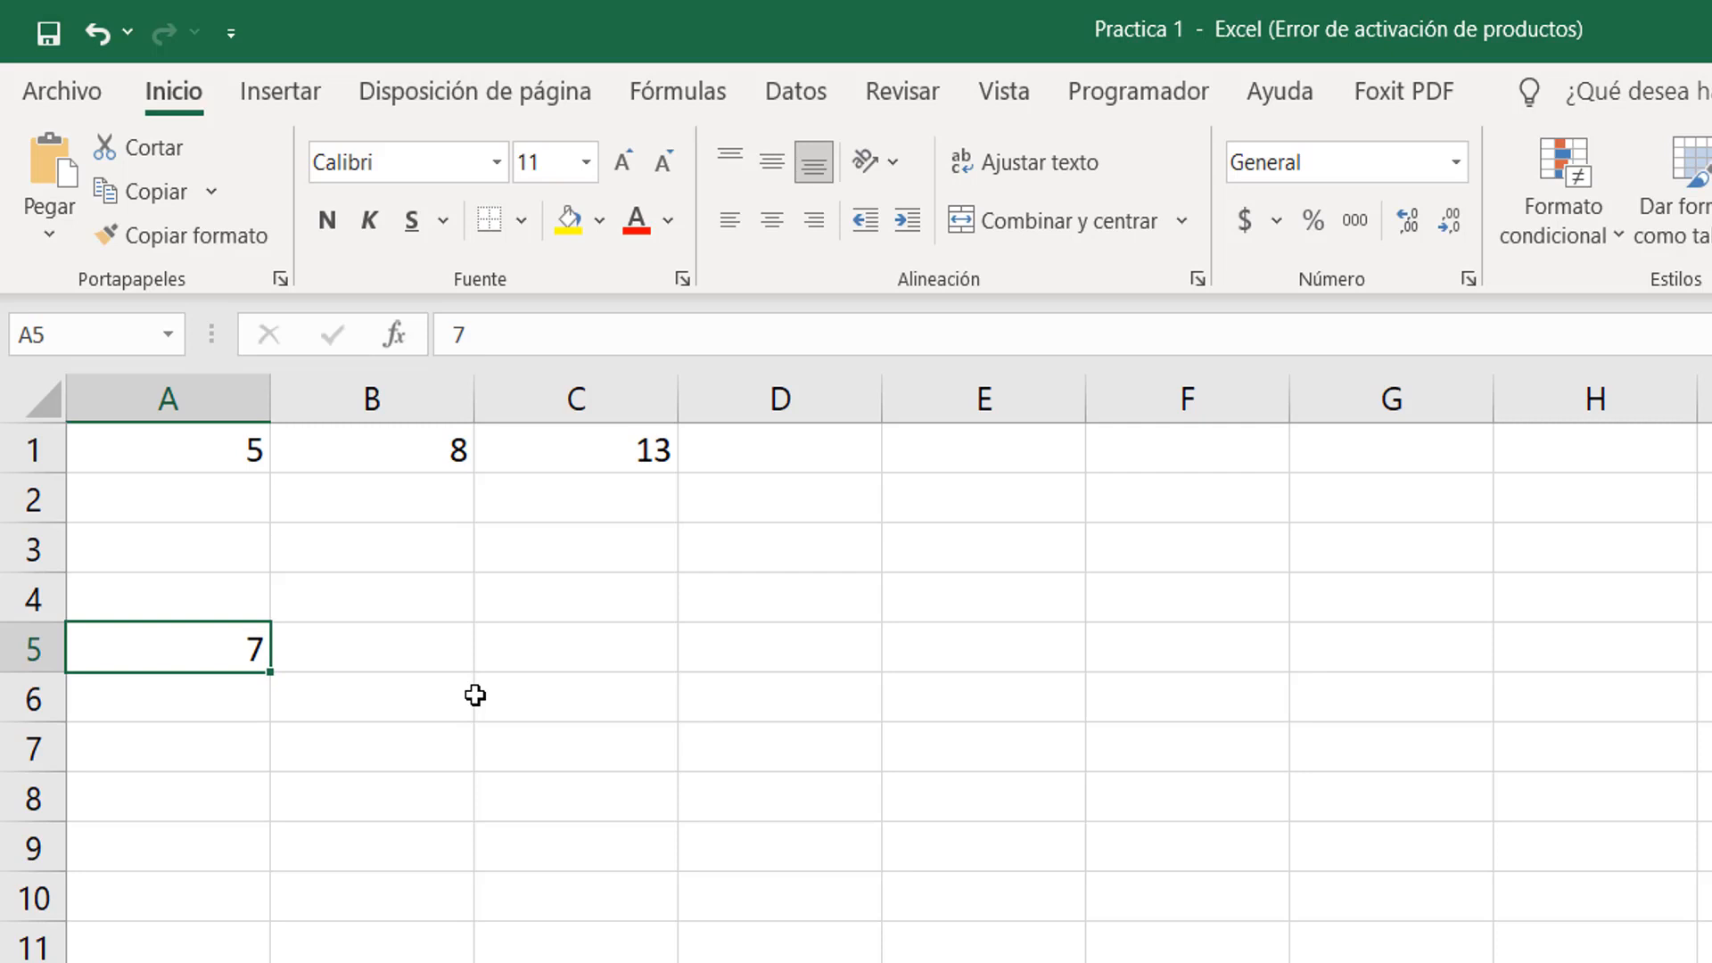
pyautogui.press('F2')
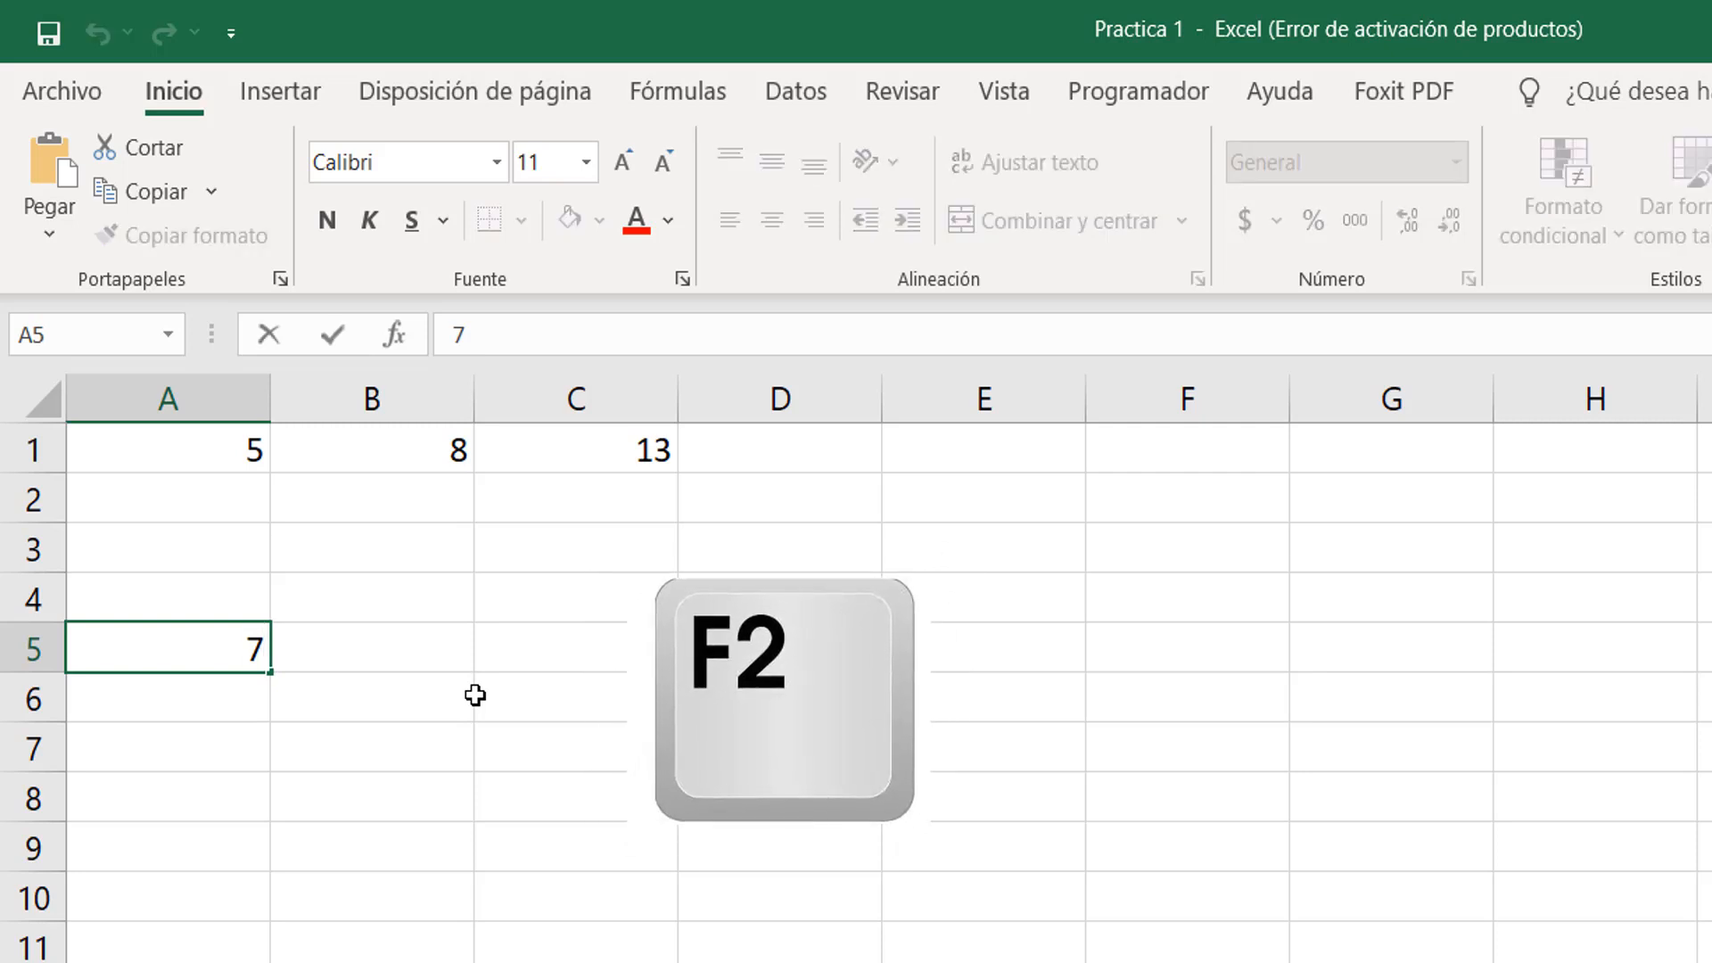
pyautogui.write('8')
pyautogui.press('Return')
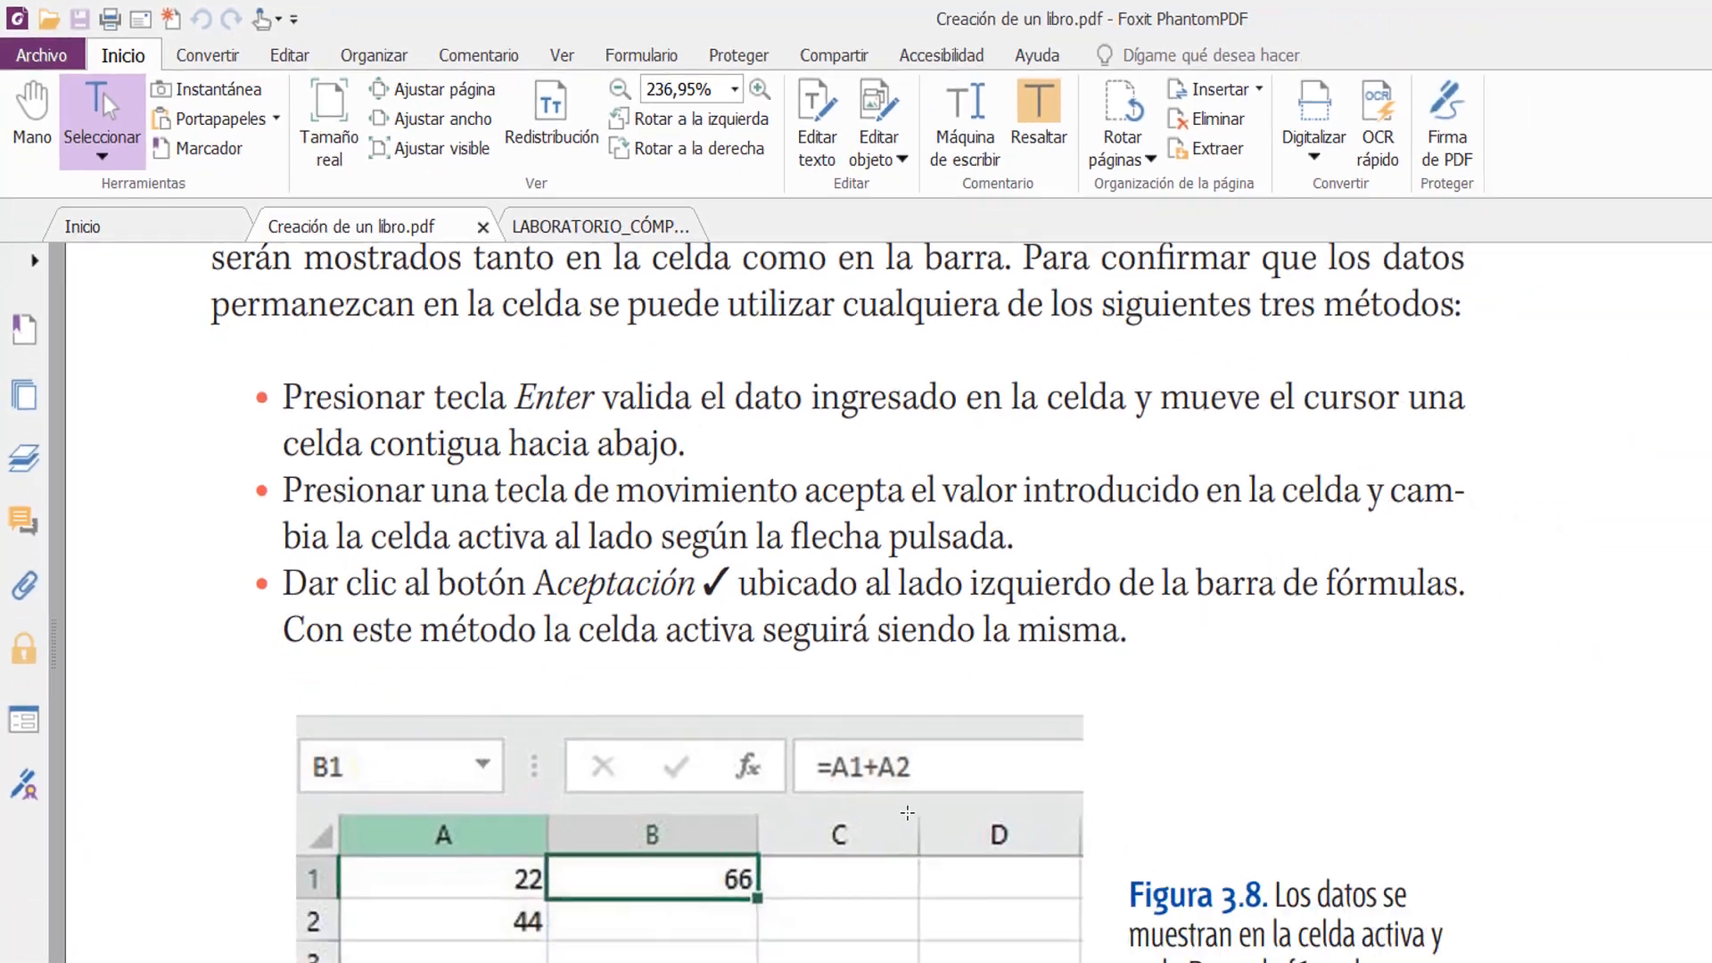
# Read section 3.3.2 Seleccionar and the Selección adyacente table in Creación de un libro.pdf, then return to the Excel workbook.
pyautogui.scroll(-6, 749, 671)
pyautogui.scroll(-5, 749, 670)
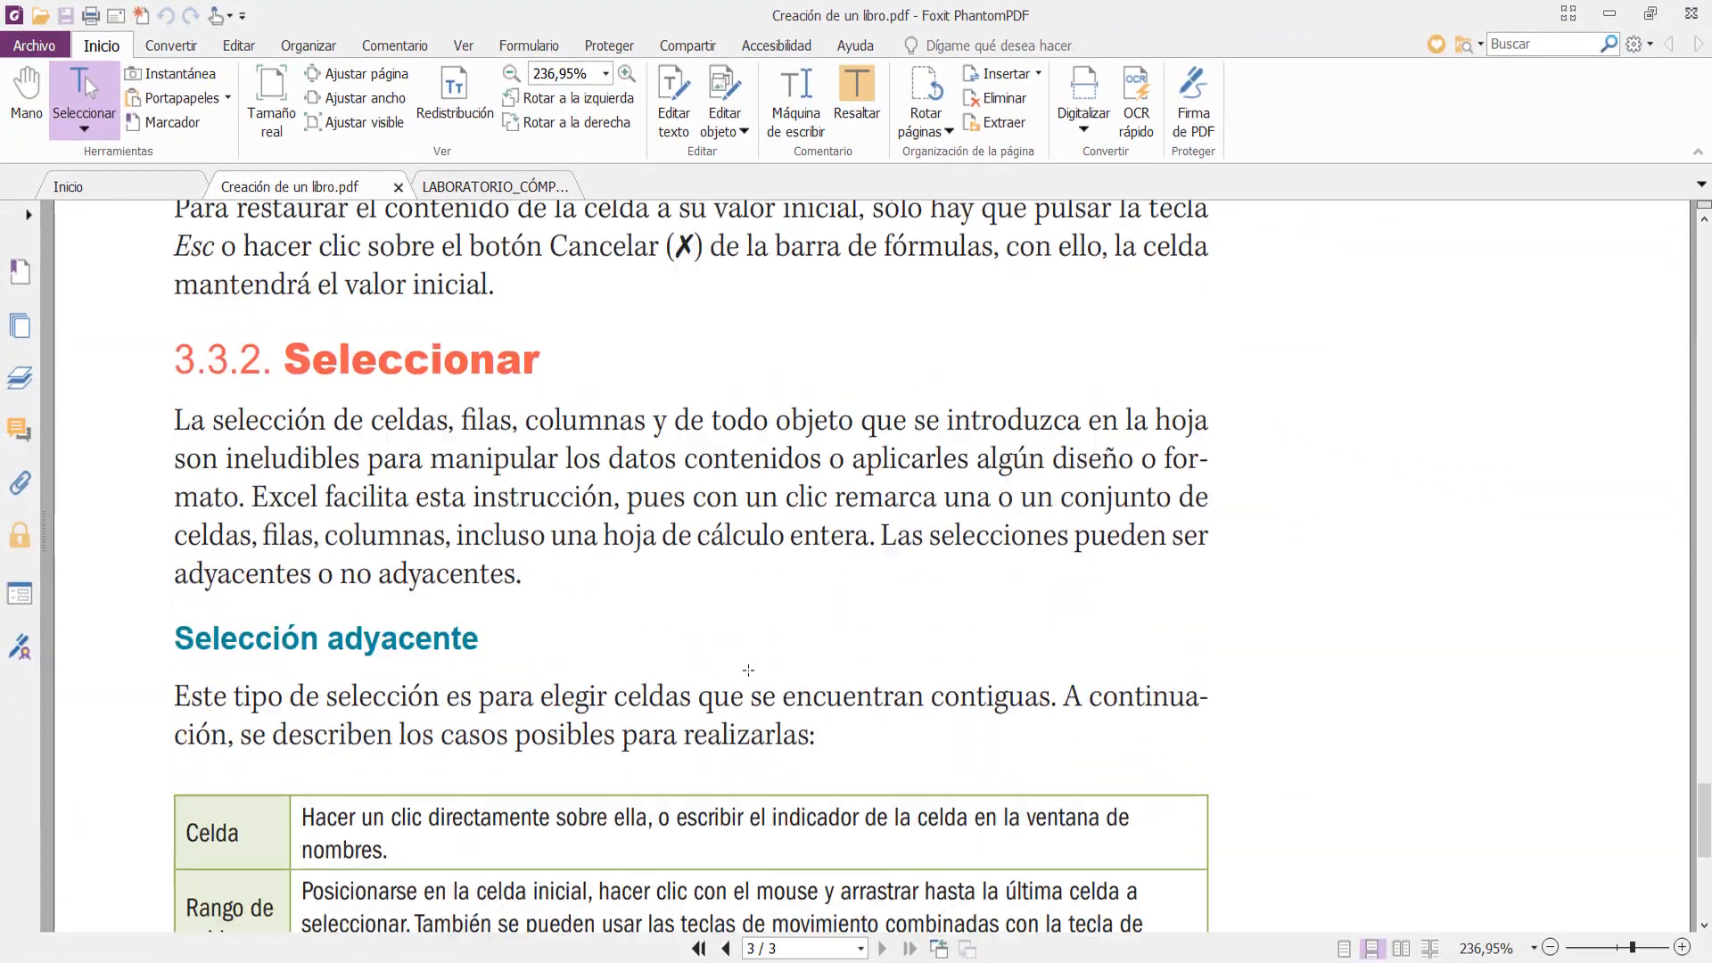
pyautogui.scroll(-2, 748, 670)
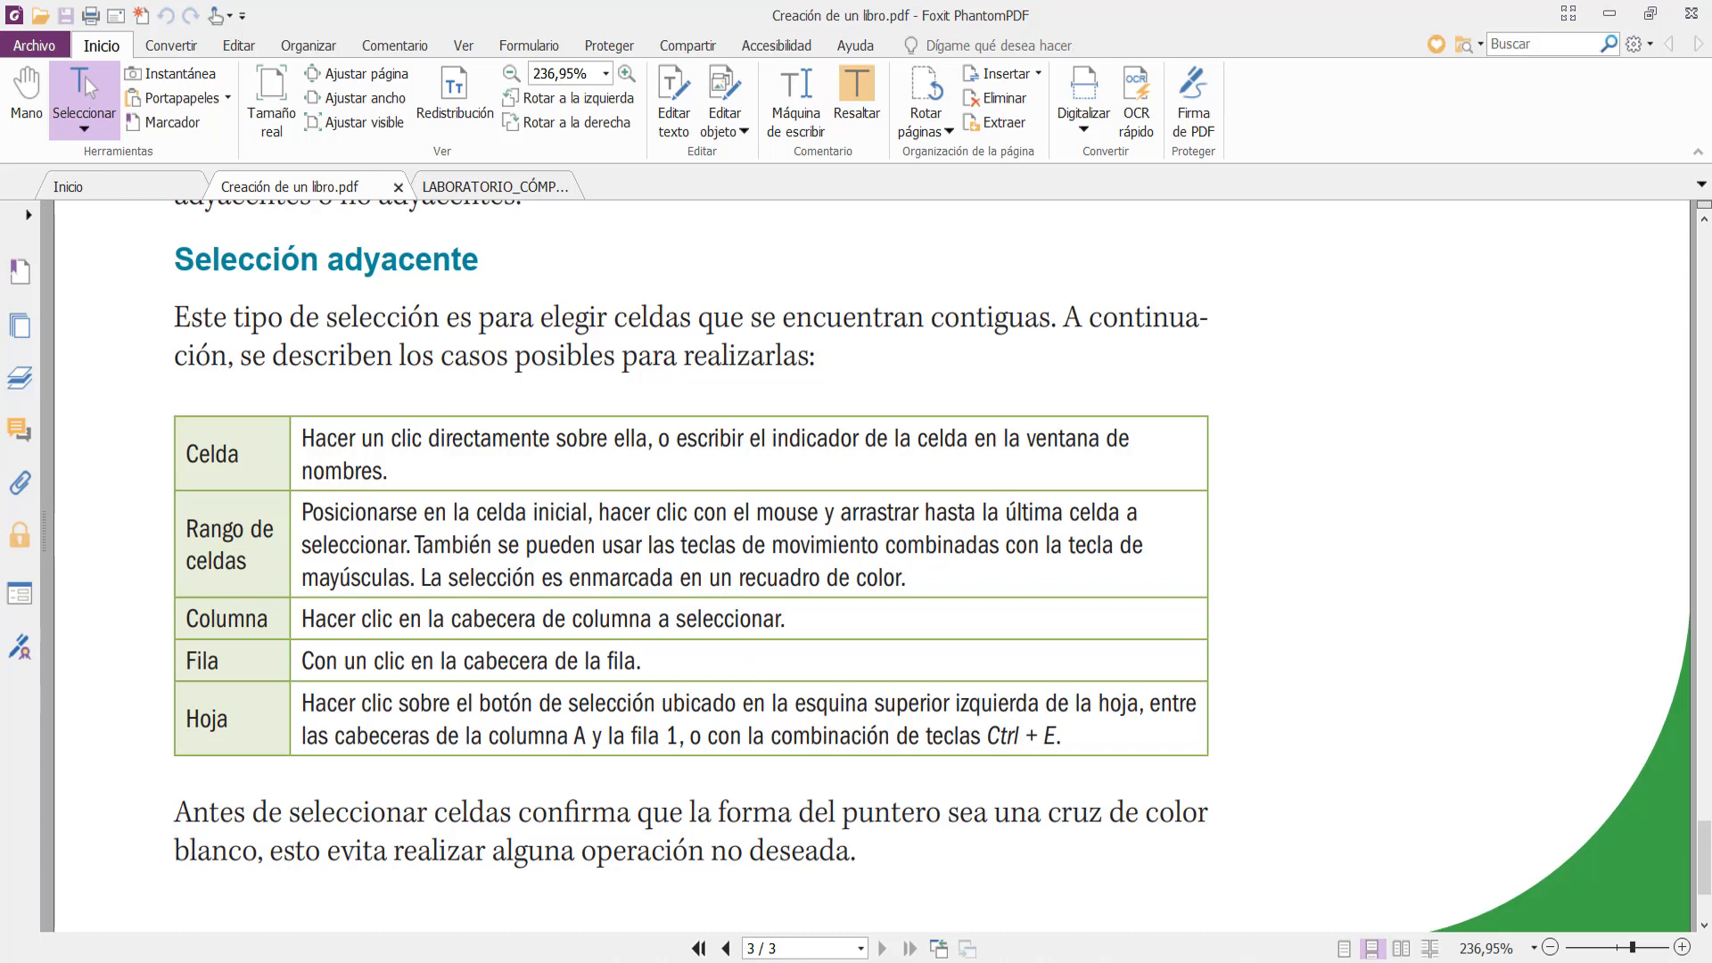
pyautogui.moveTo(962, 961)
pyautogui.click(956, 891)
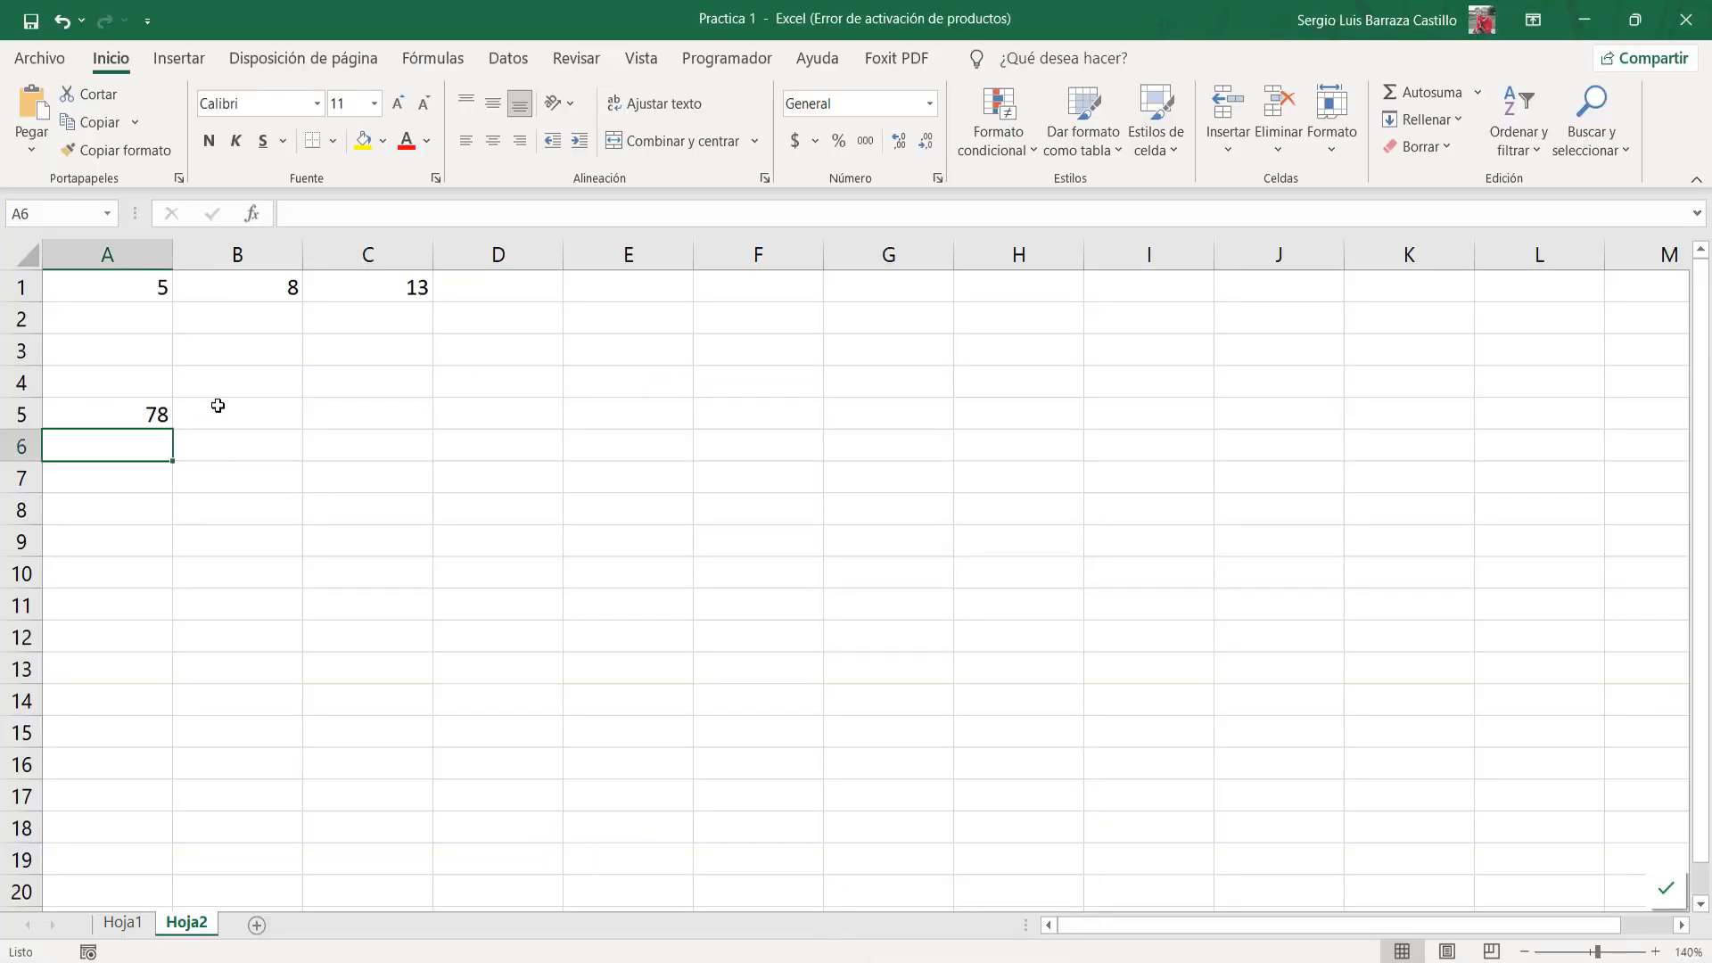
# Copy cell A5 and paste it into cell C5, then undo the paste.
pyautogui.click(136, 420)
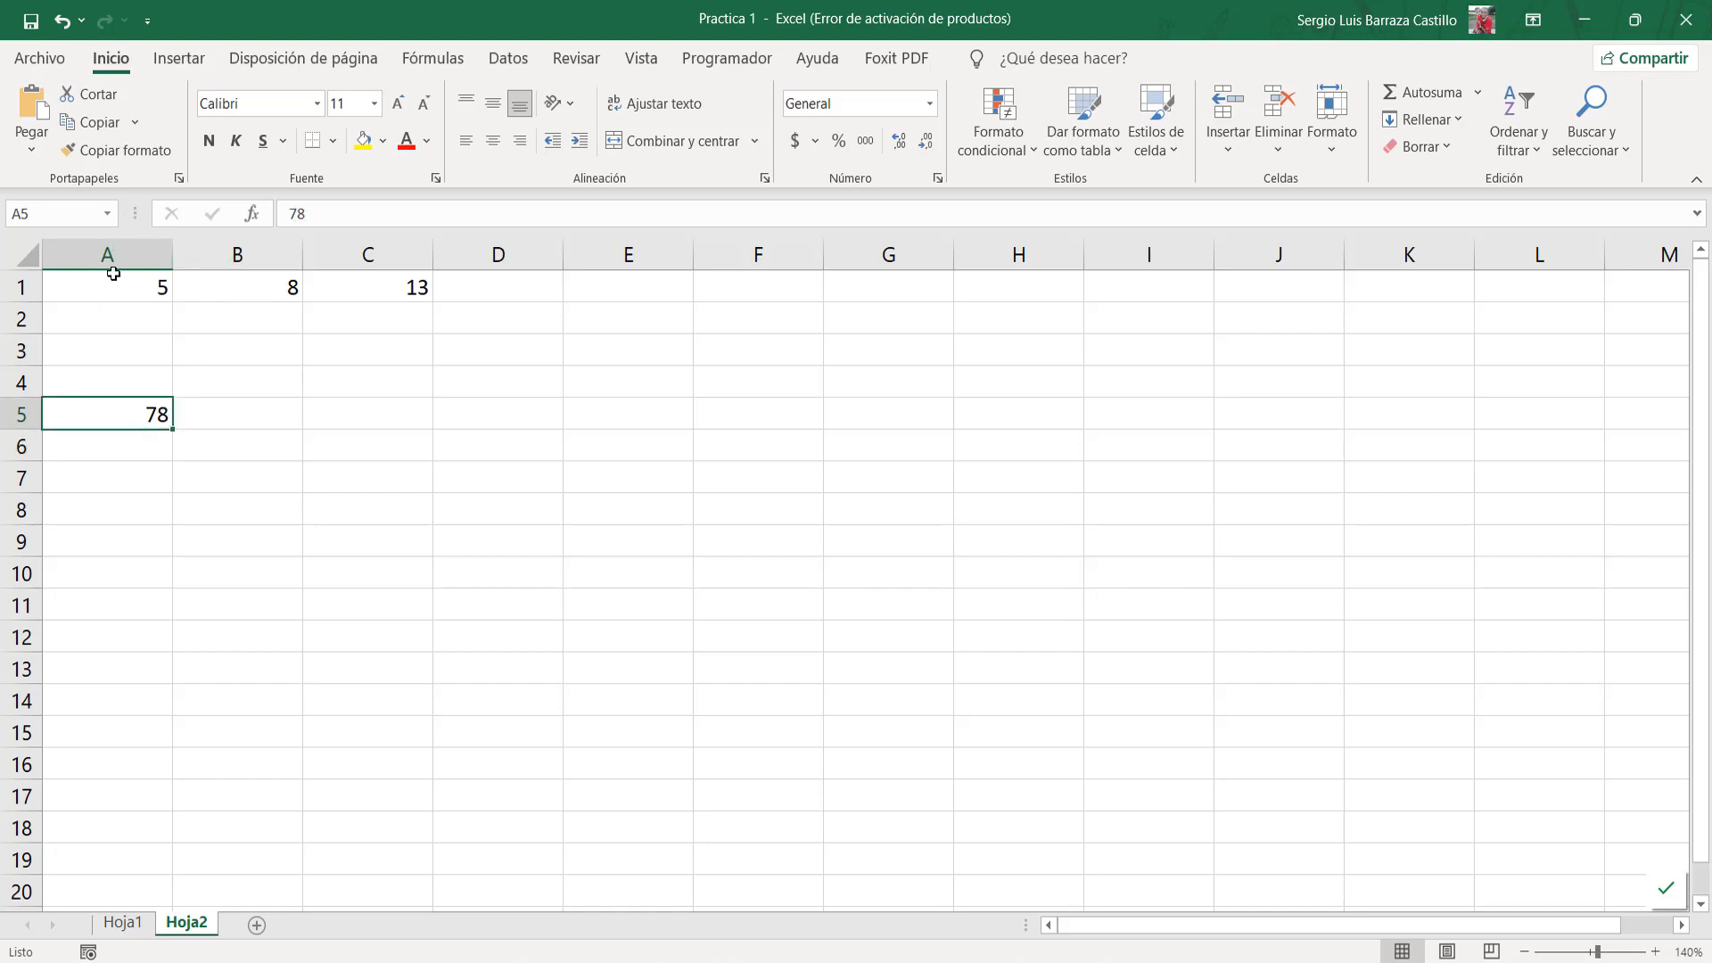
pyautogui.click(103, 123)
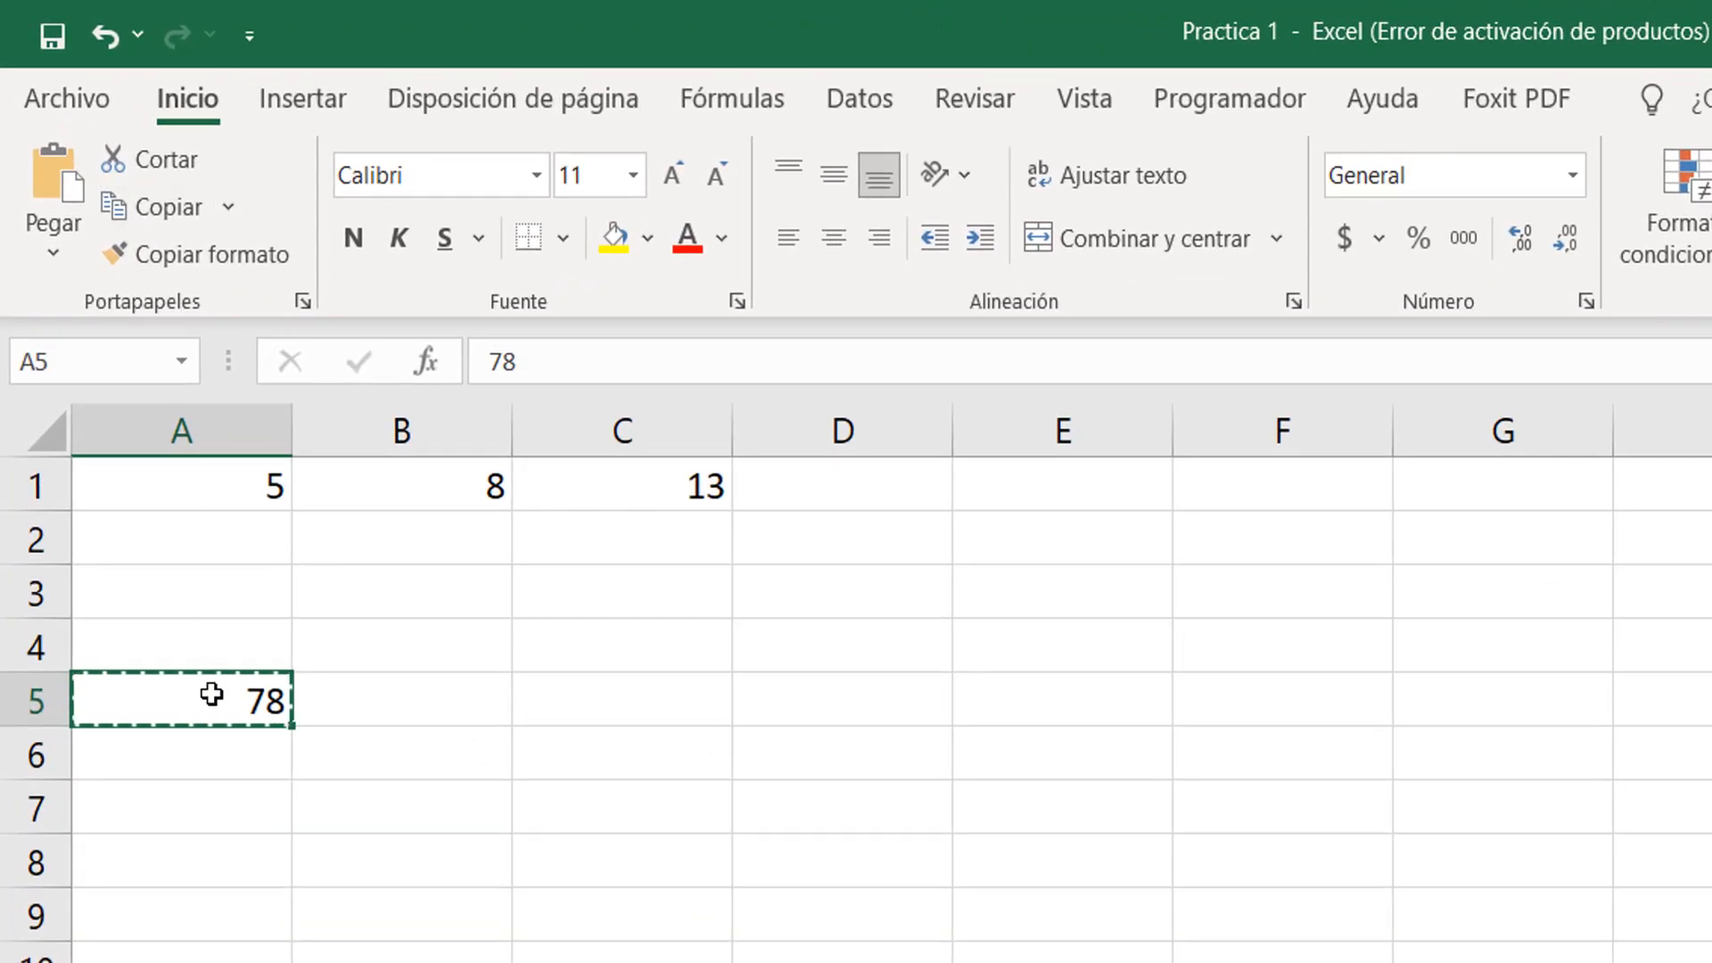
pyautogui.rightClick(212, 694)
pyautogui.click(322, 644)
pyautogui.rightClick(669, 707)
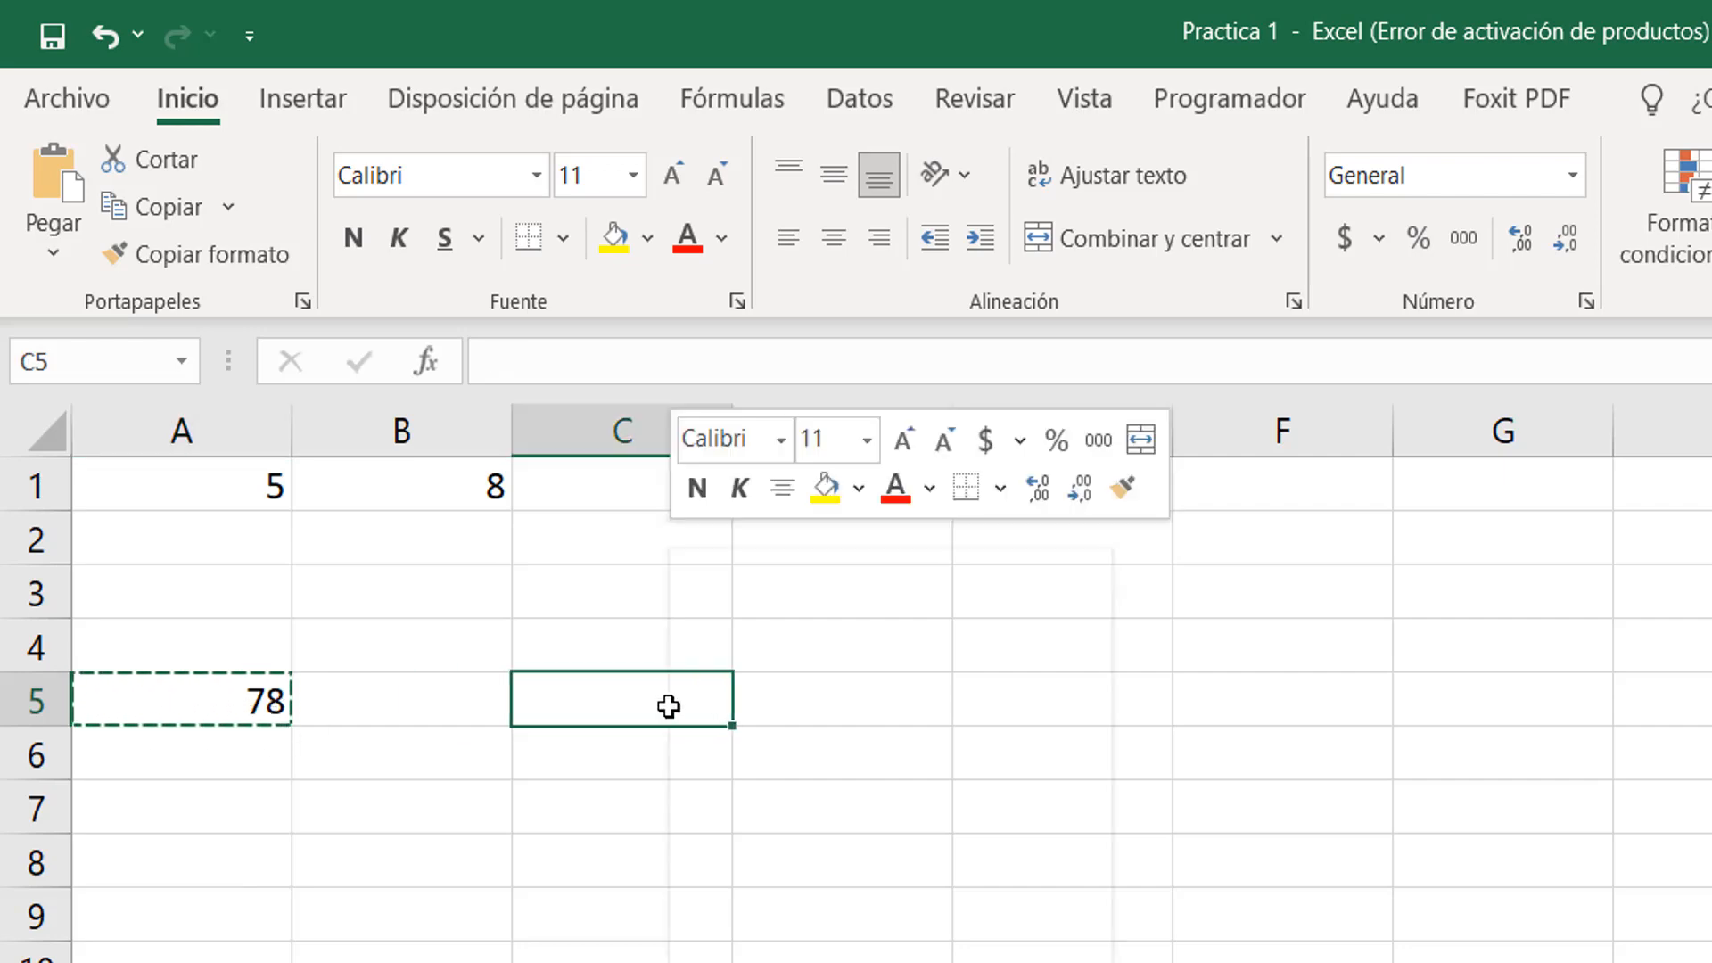
pyautogui.click(764, 763)
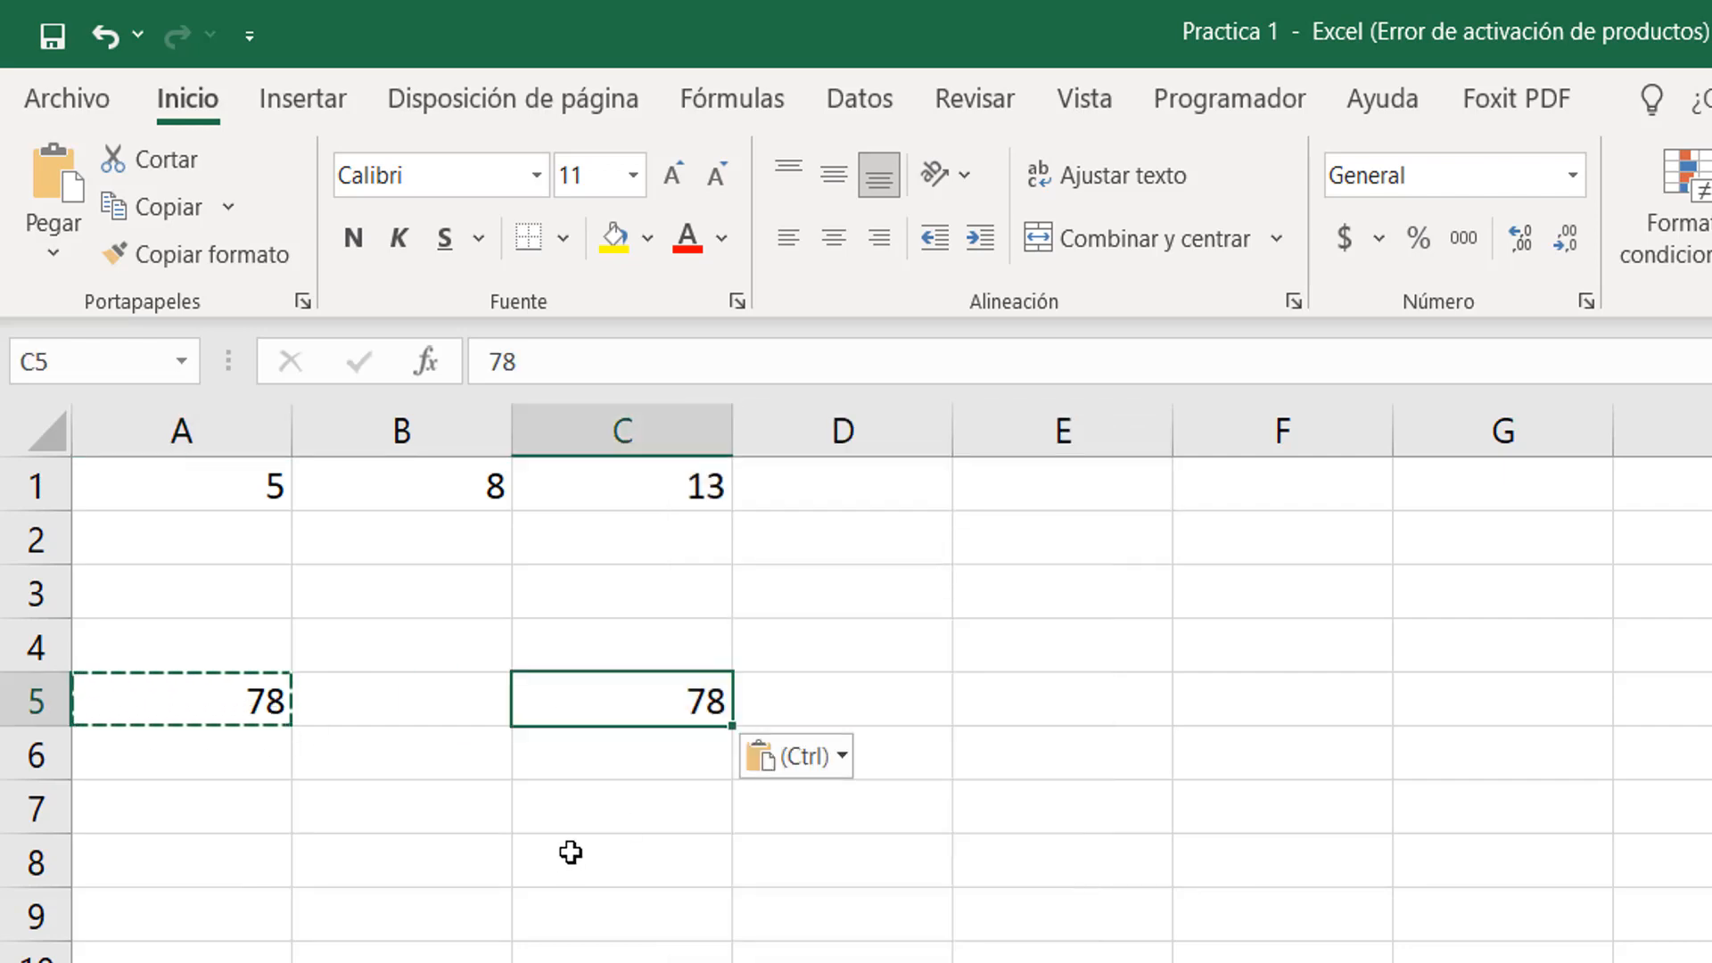
pyautogui.hotkey('ctrl', 'z')
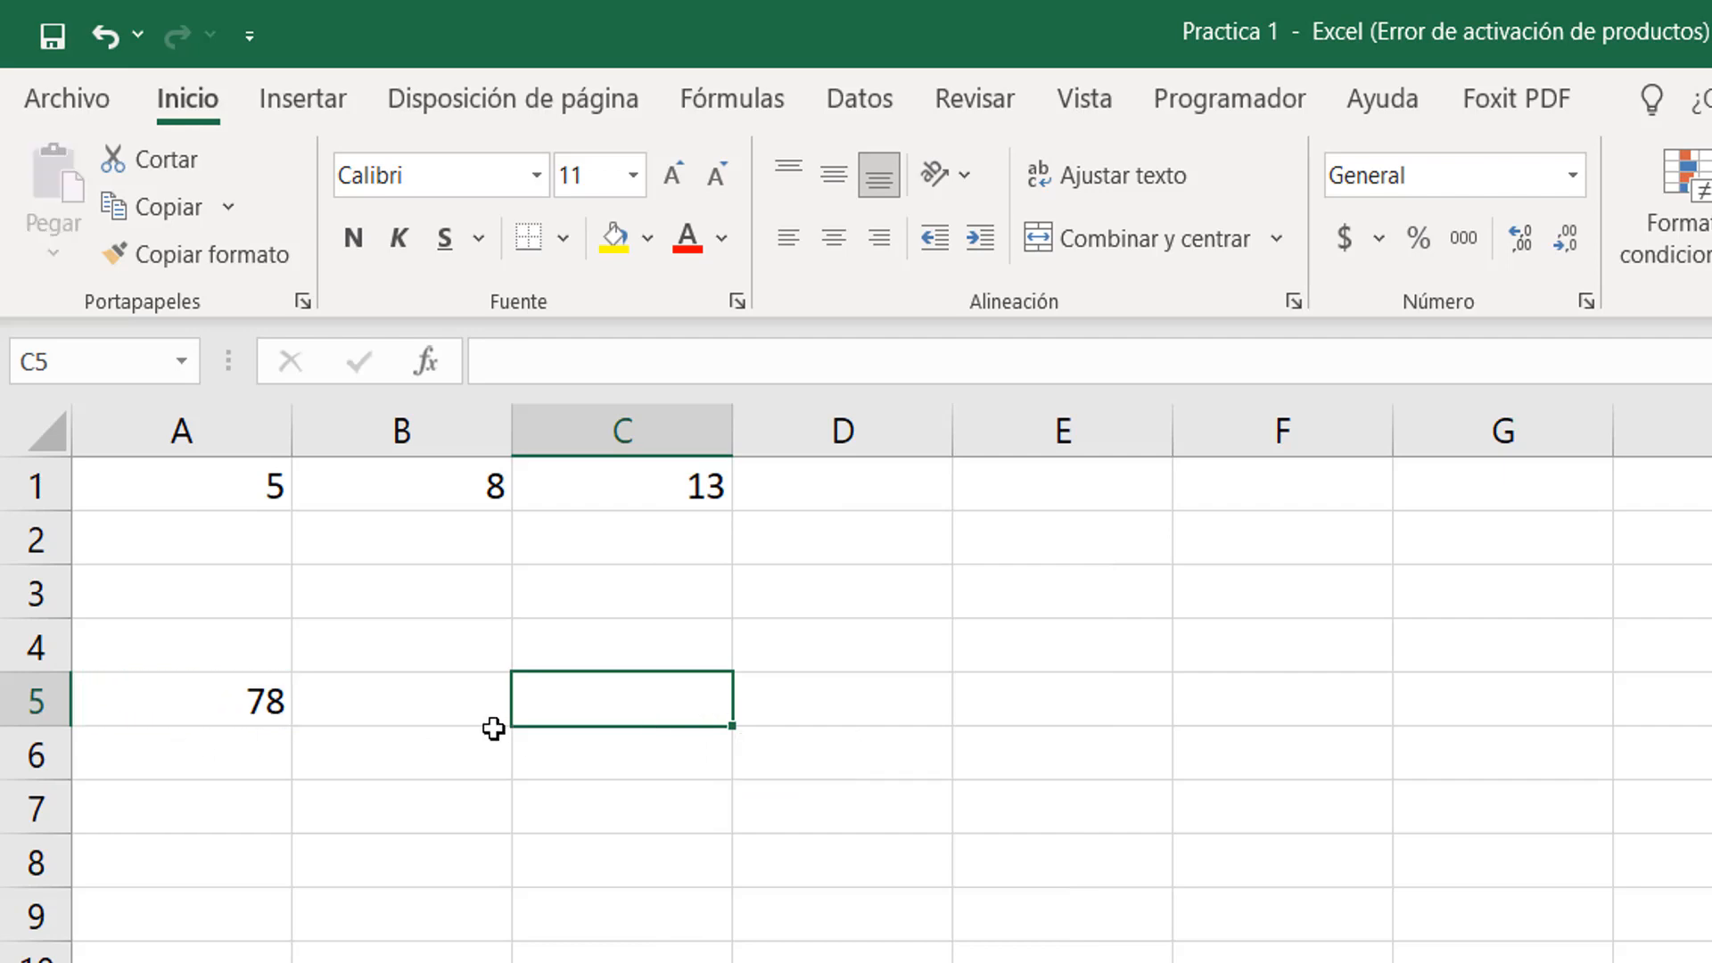
# Enter 45 in cell B5, then select the adjacent cells A5:B5.
pyautogui.click(221, 702)
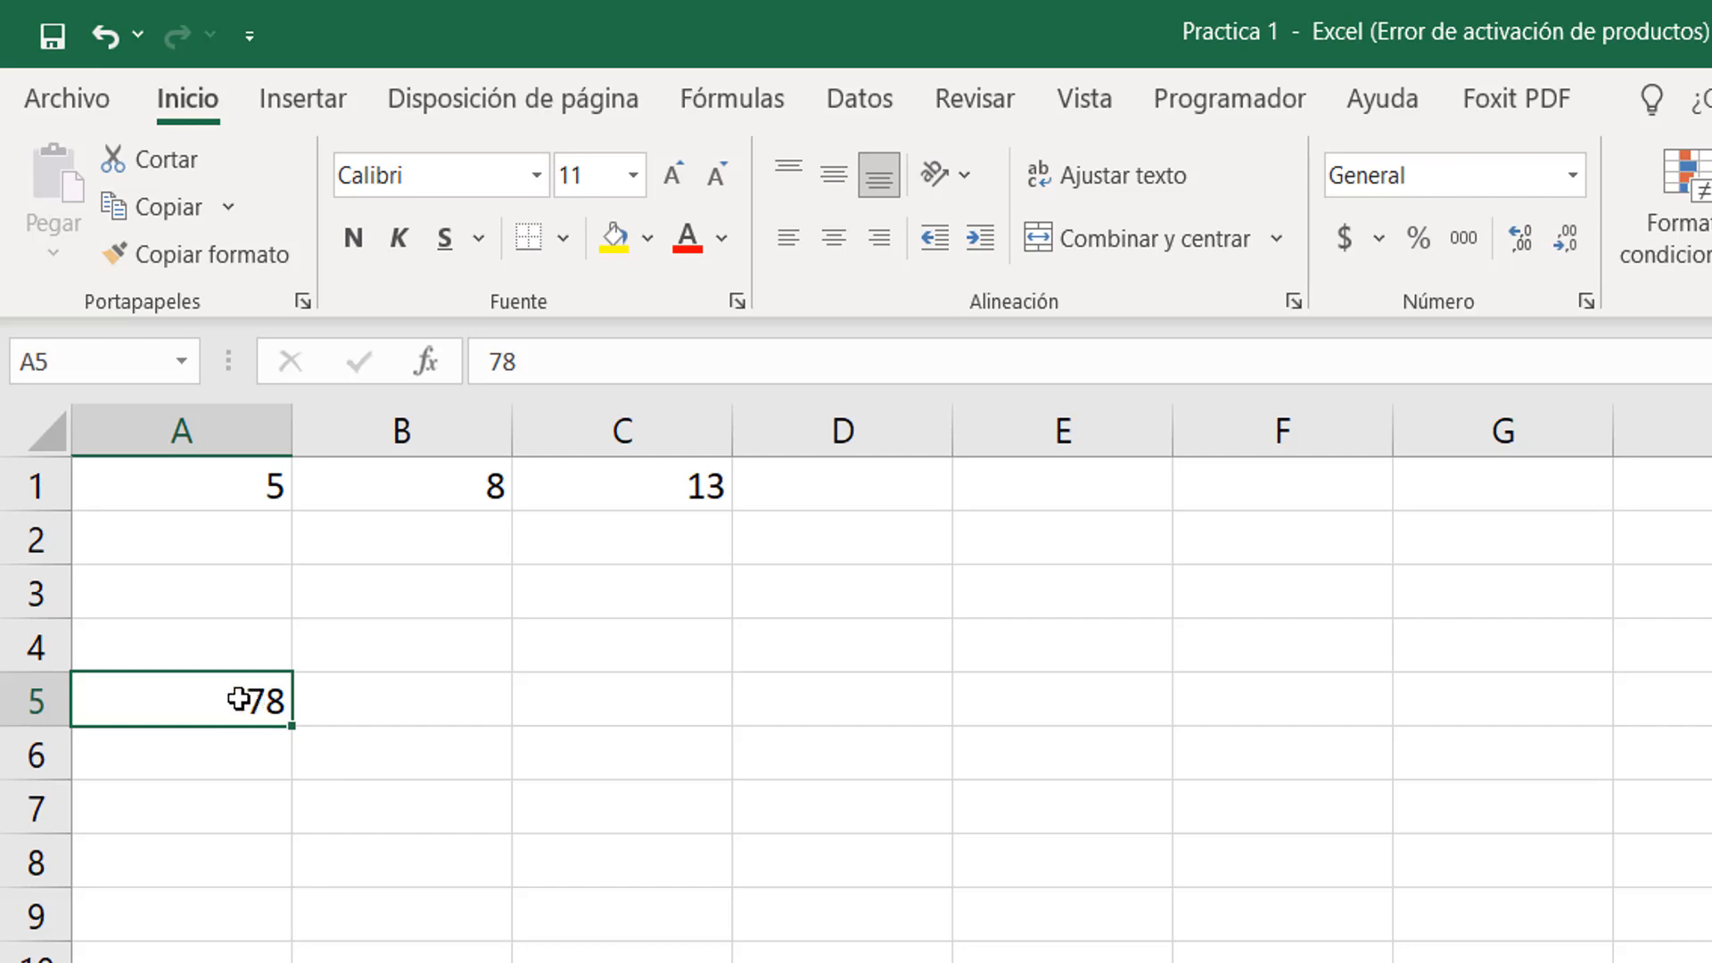
pyautogui.click(470, 704)
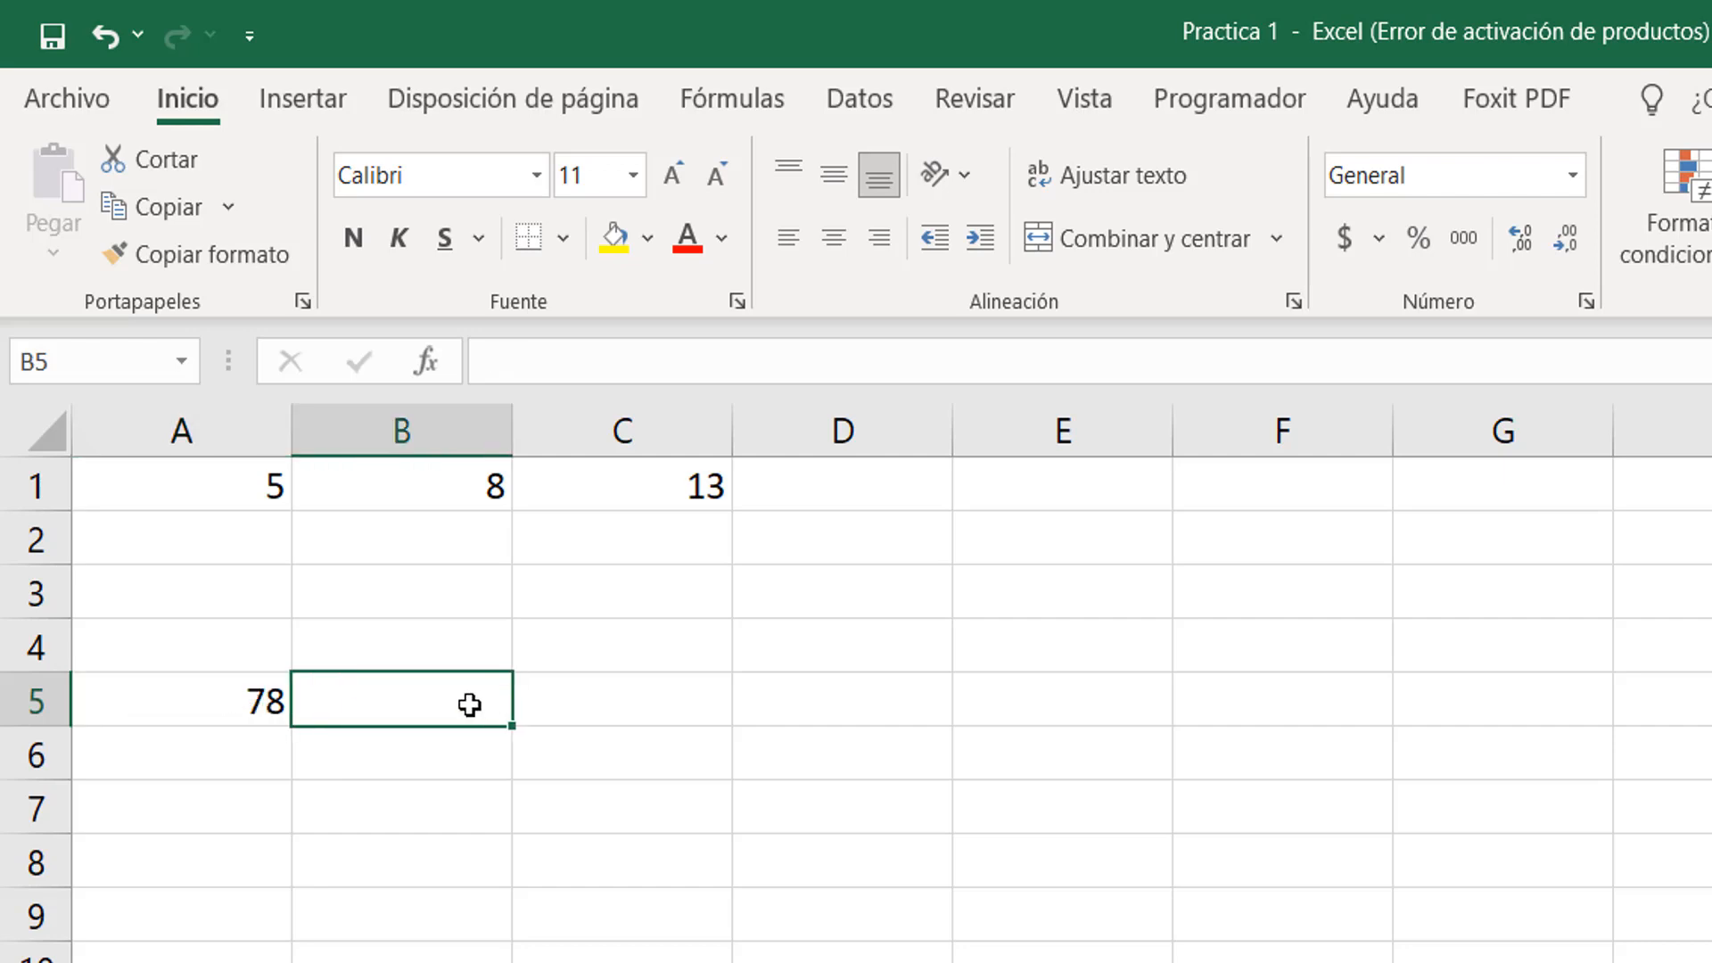
pyautogui.write('45')
pyautogui.press('Return')
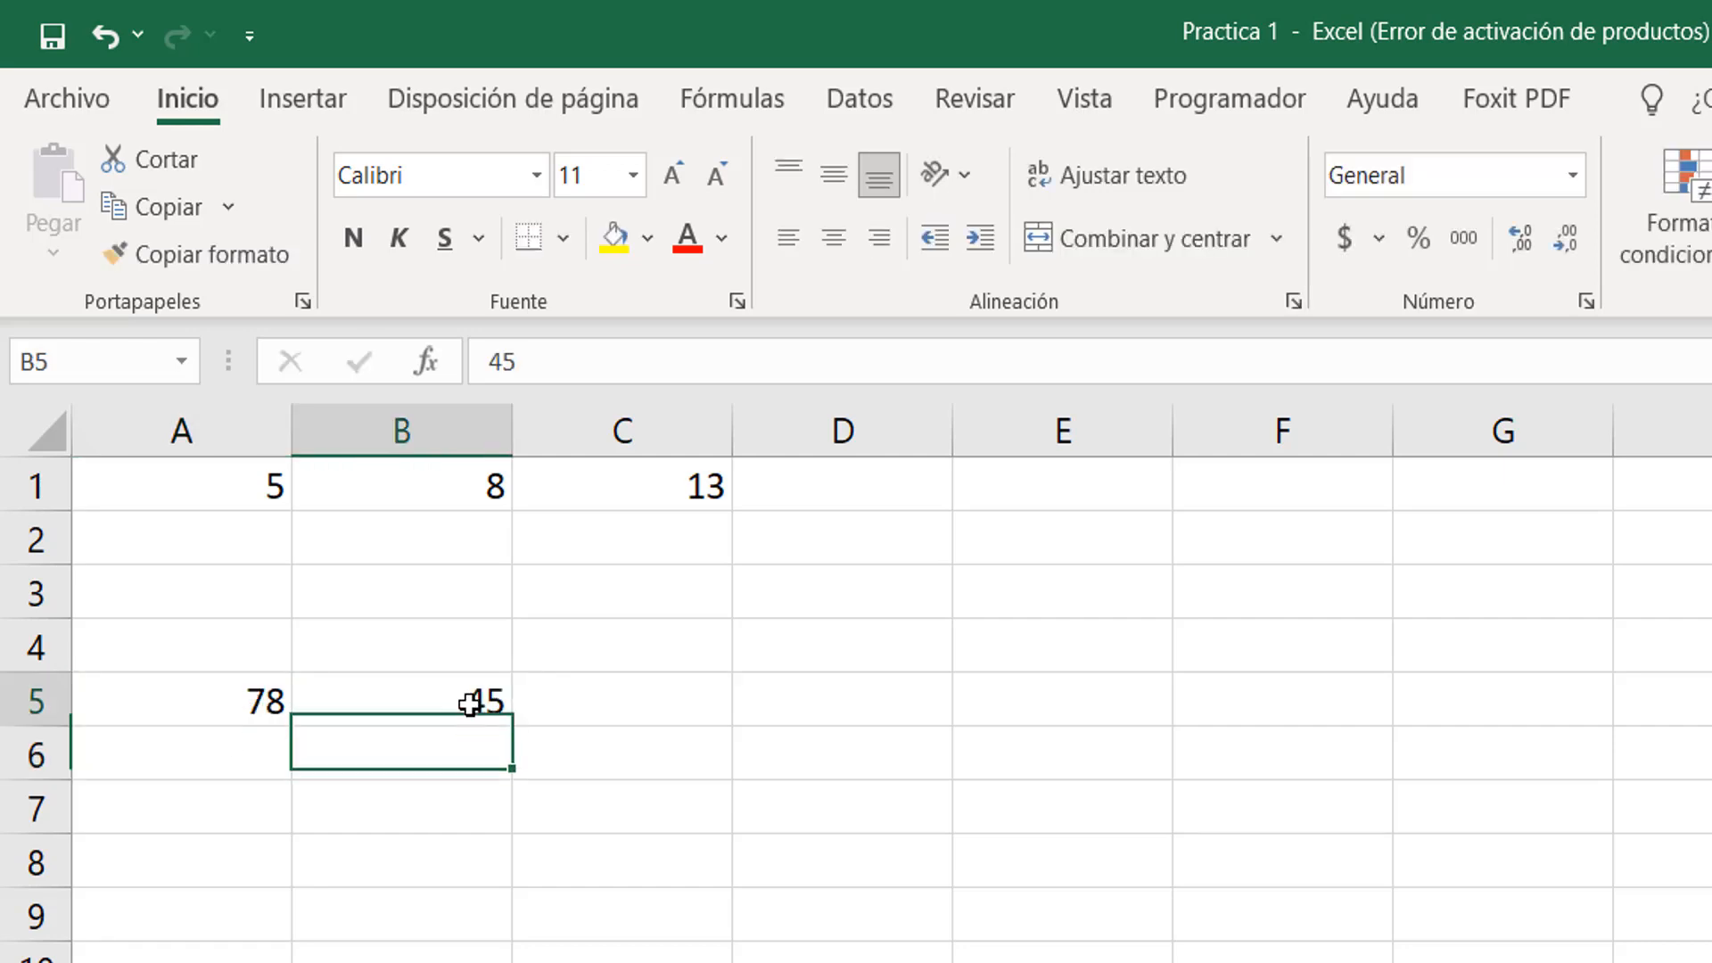
pyautogui.click(470, 705)
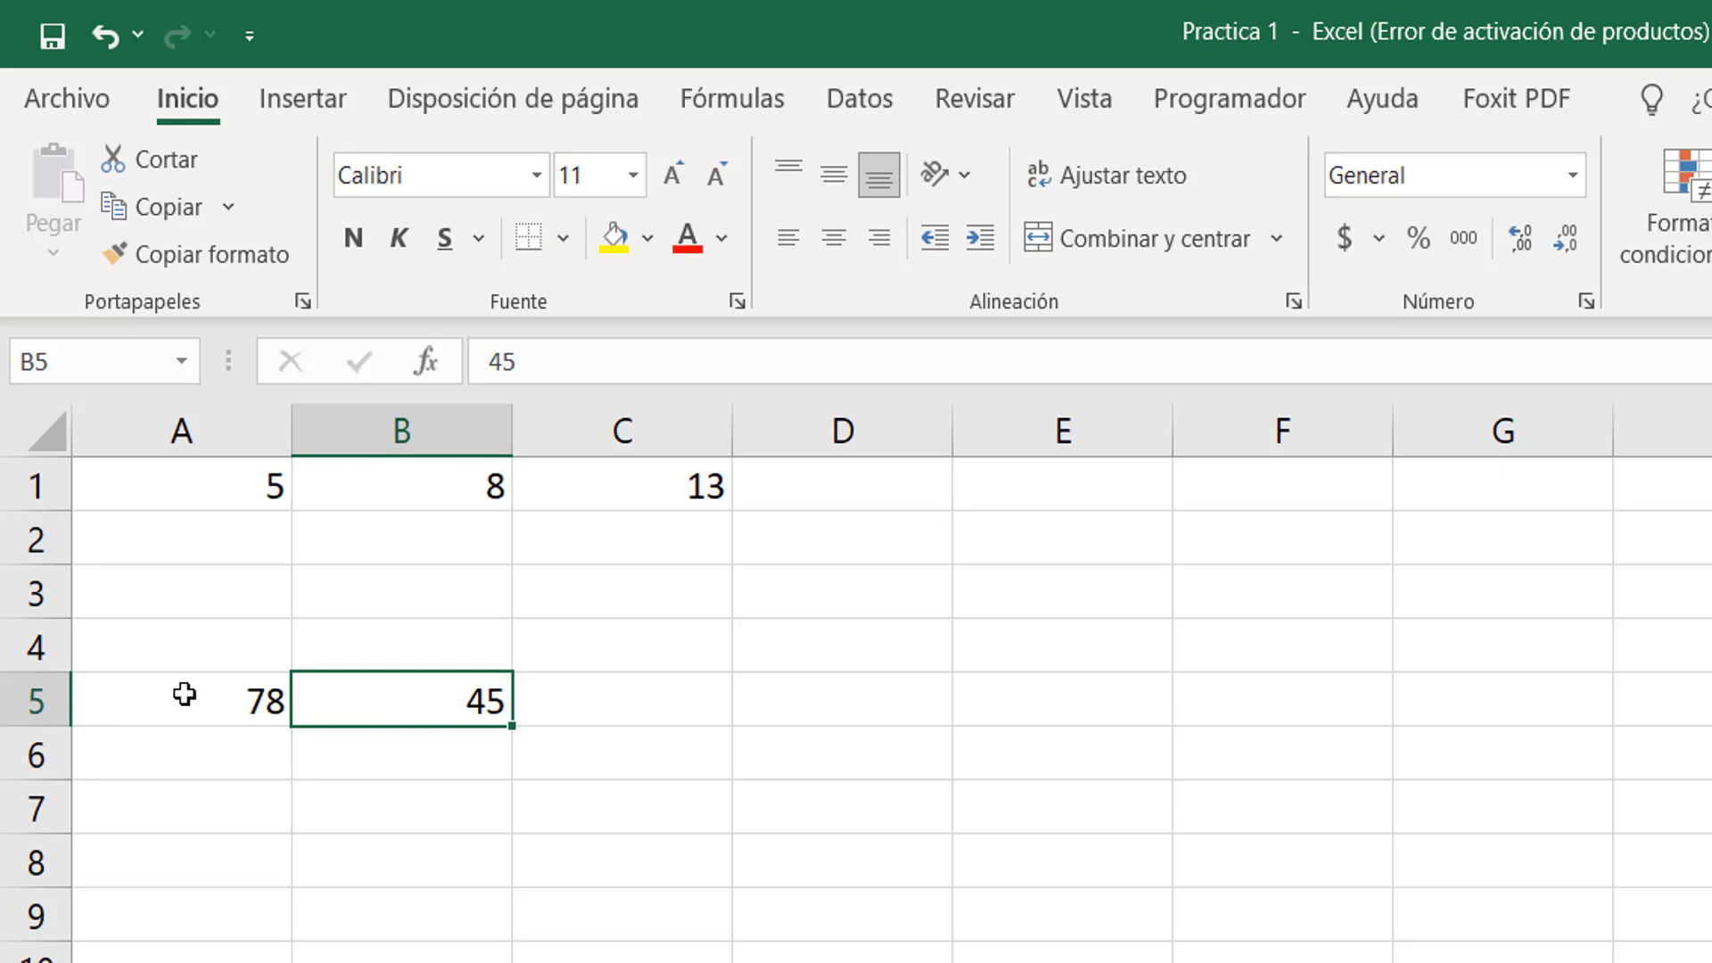
pyautogui.moveTo(183, 695); pyautogui.dragTo(353, 699)
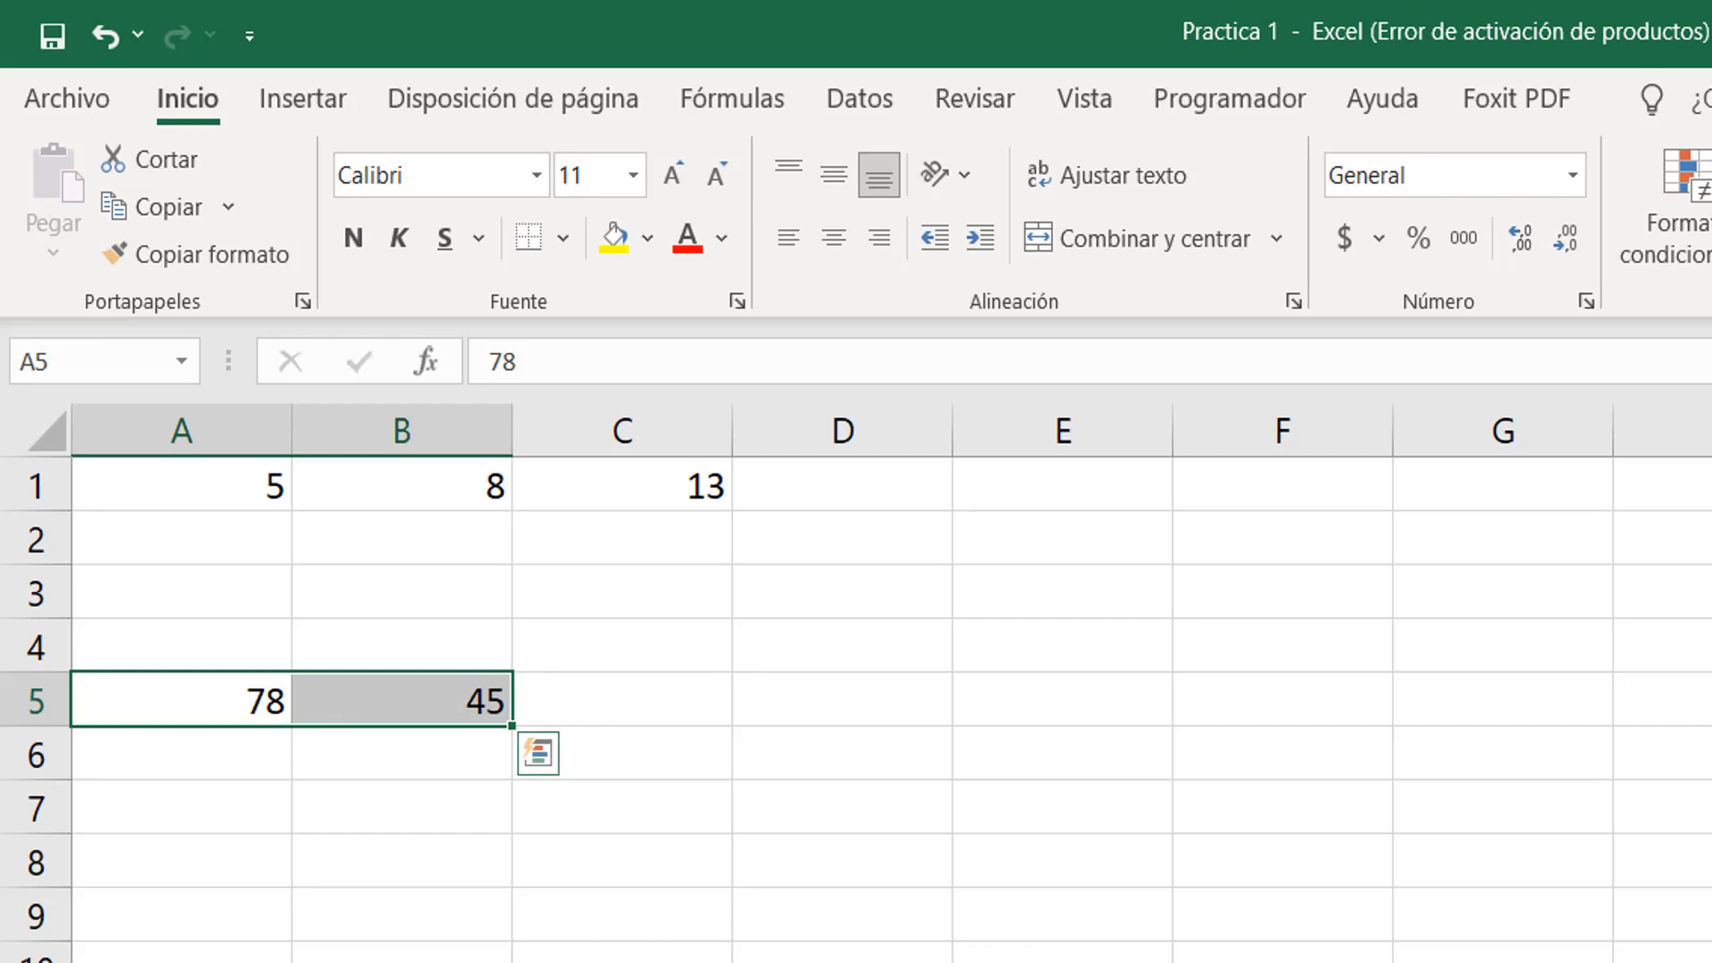
# Enter 1, 2 and 13 in cells C5, D5 and E5, then select the range A5:E5 and deselect it.
pyautogui.click(695, 691)
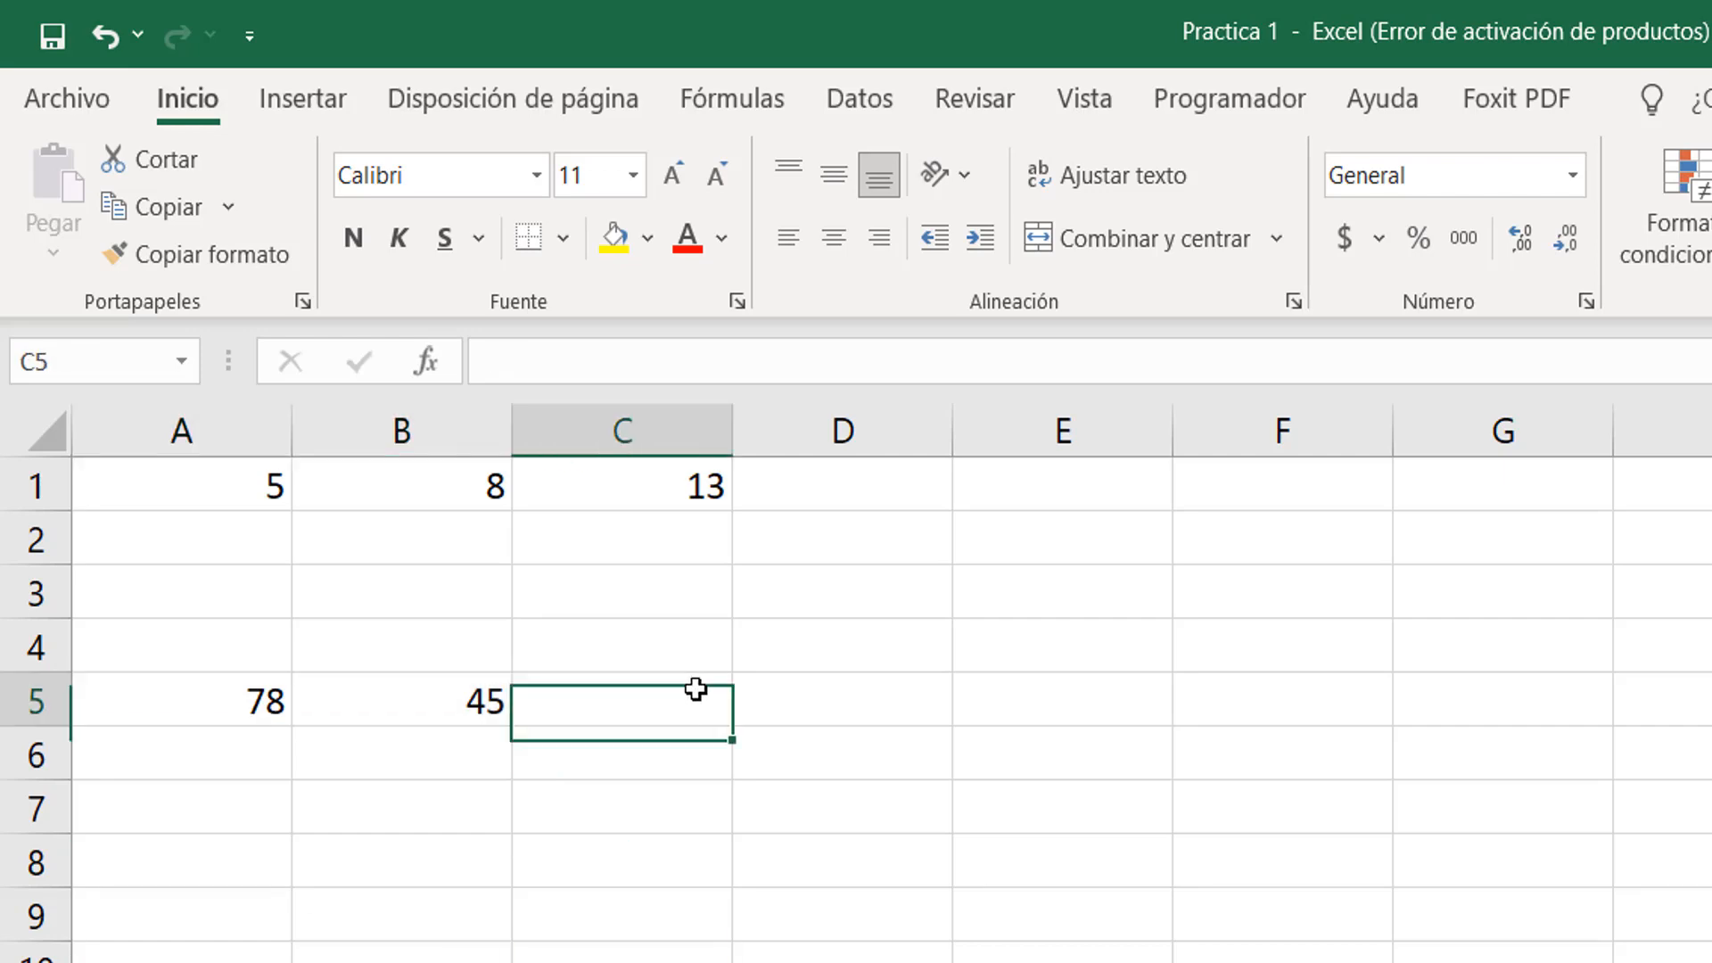
pyautogui.write('1')
pyautogui.press('Tab')
pyautogui.write('2')
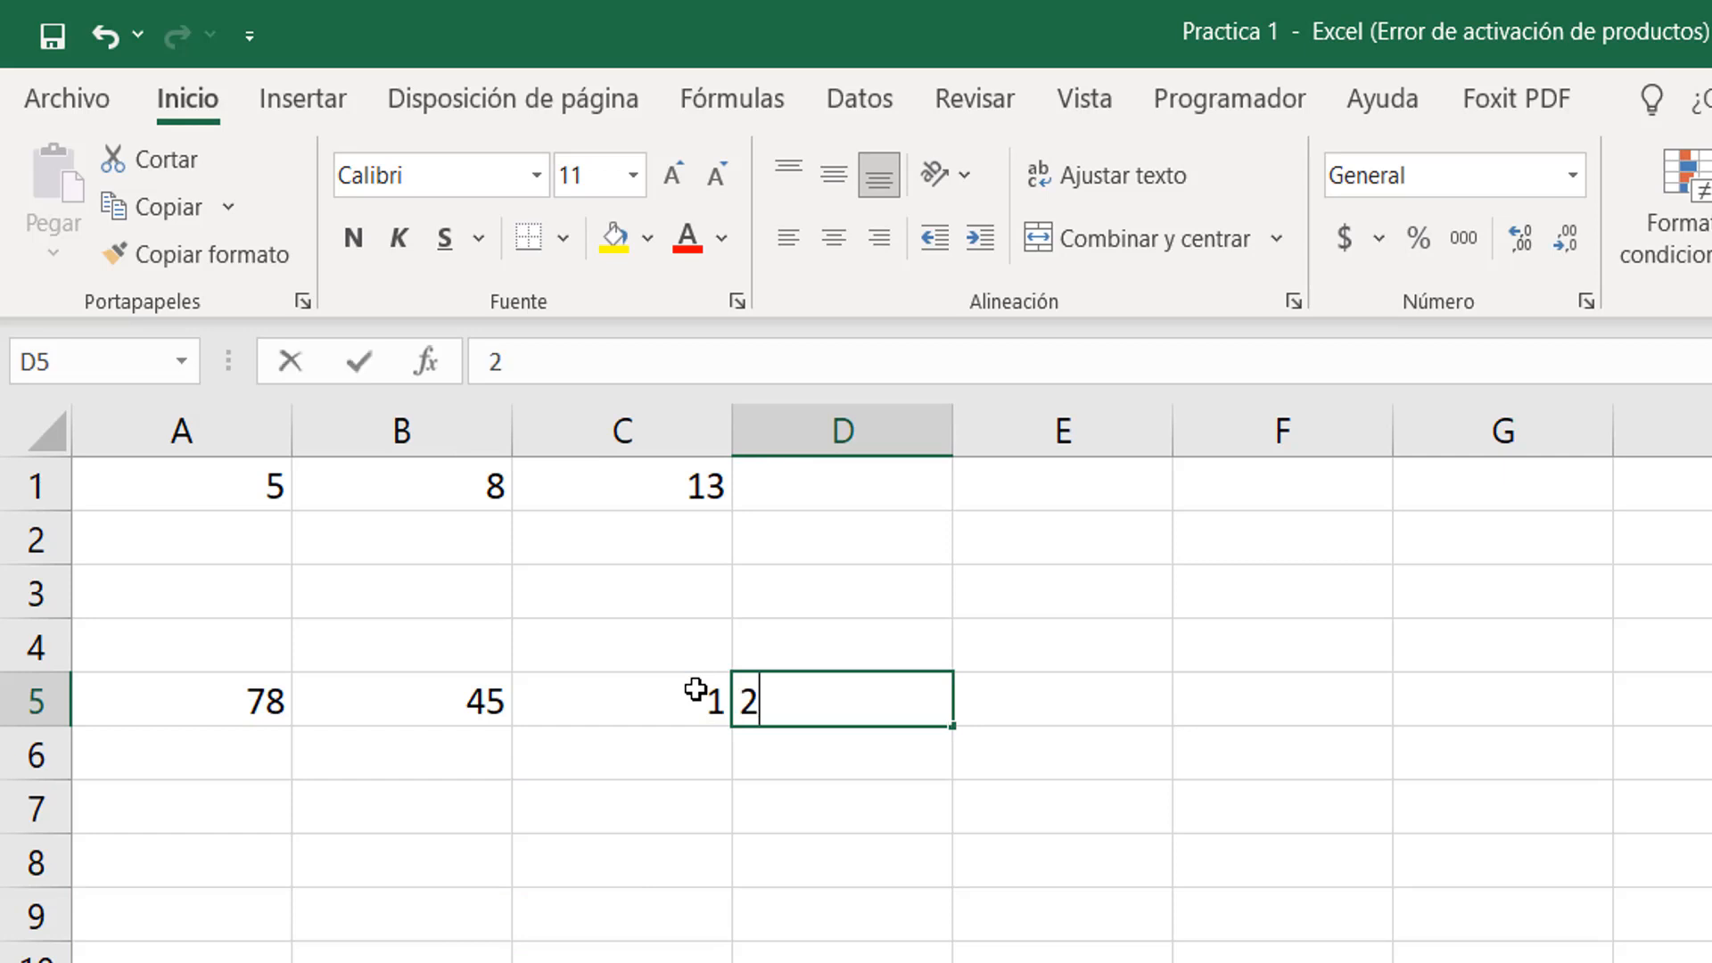
pyautogui.press('Tab')
pyautogui.write('13')
pyautogui.press('Down')
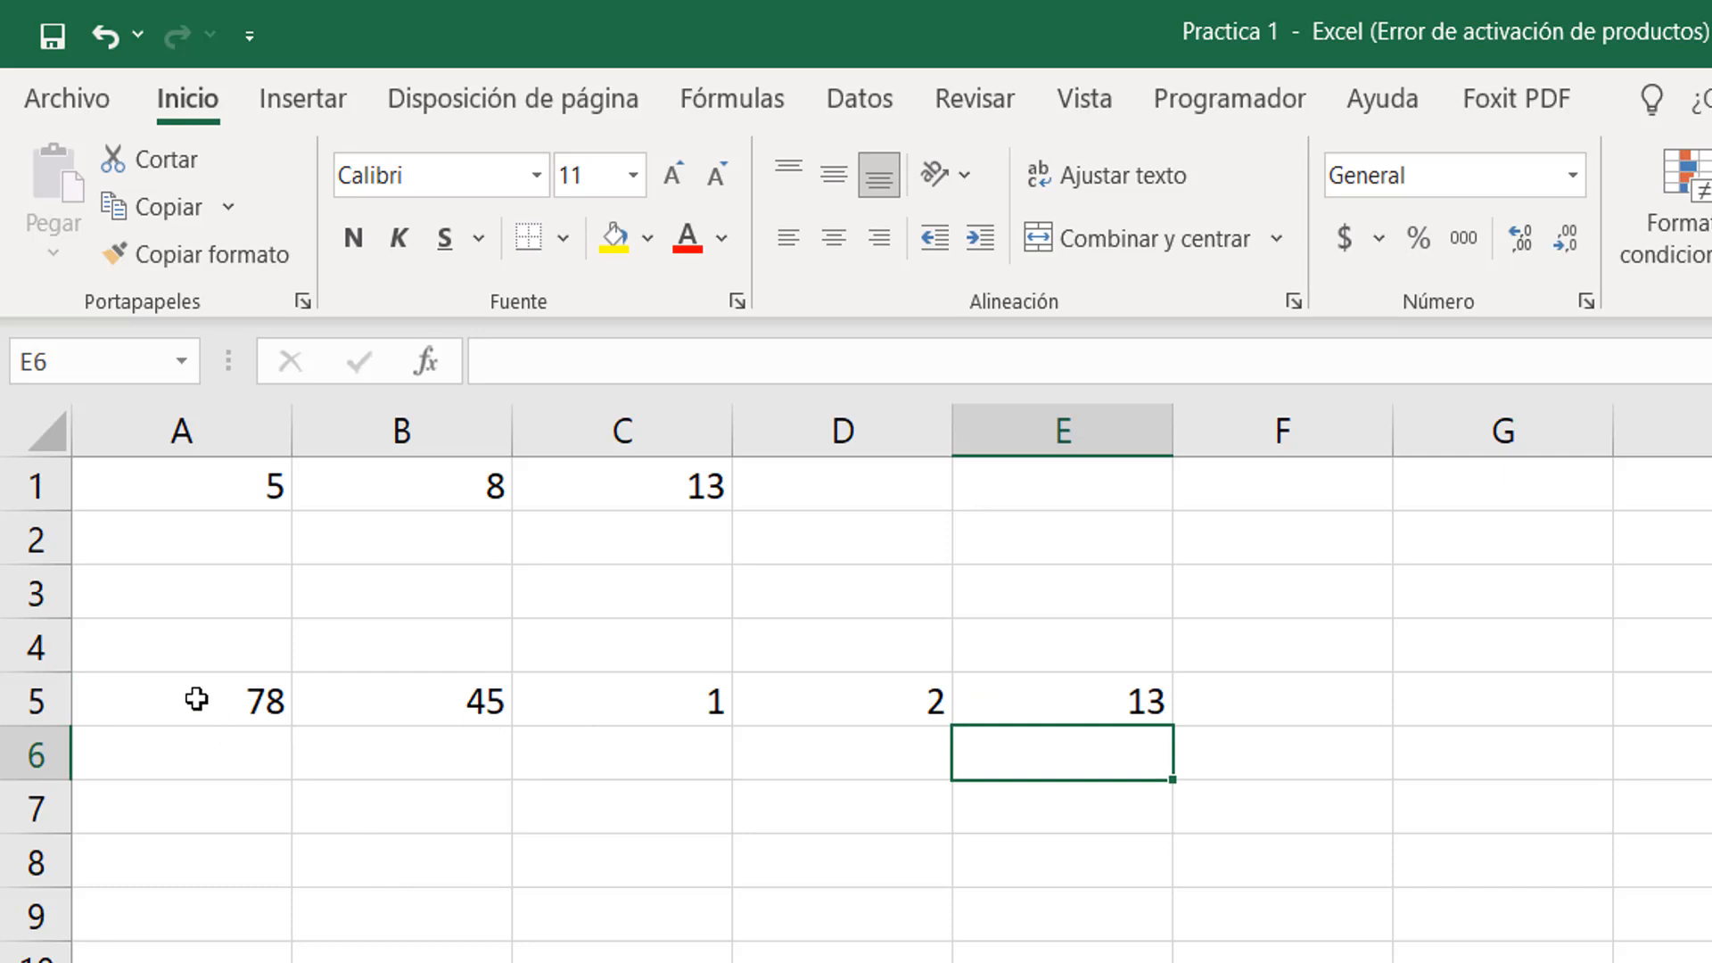
pyautogui.moveTo(197, 699); pyautogui.dragTo(1037, 704)
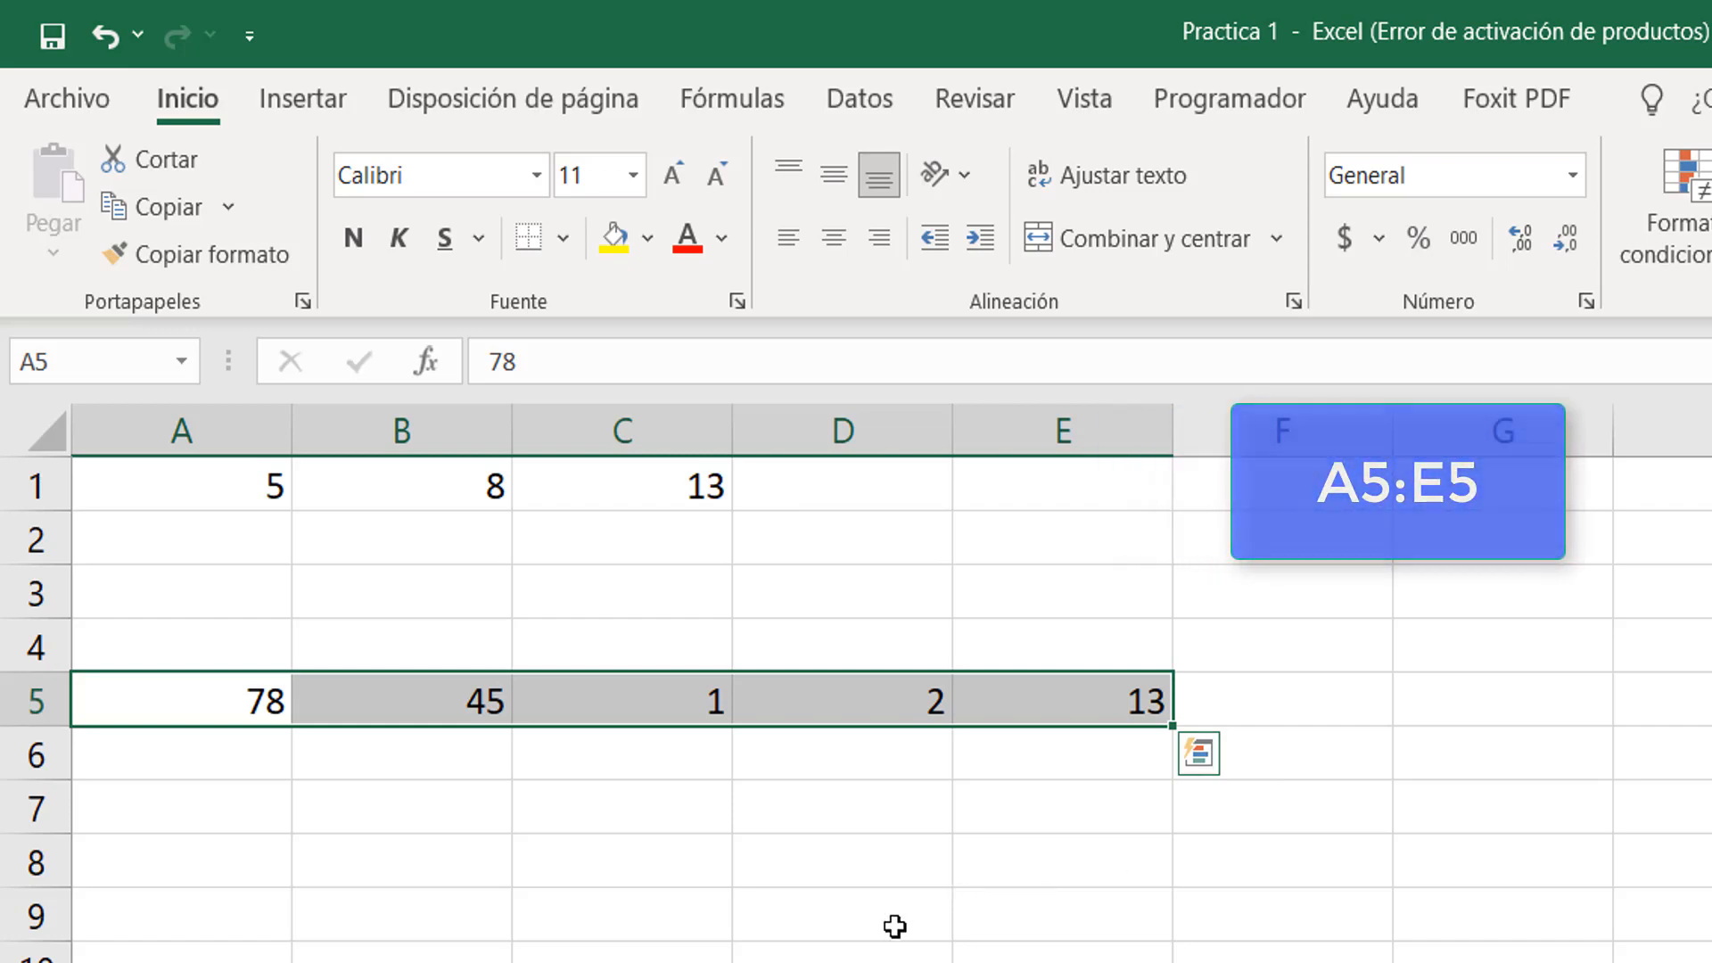
pyautogui.click(803, 943)
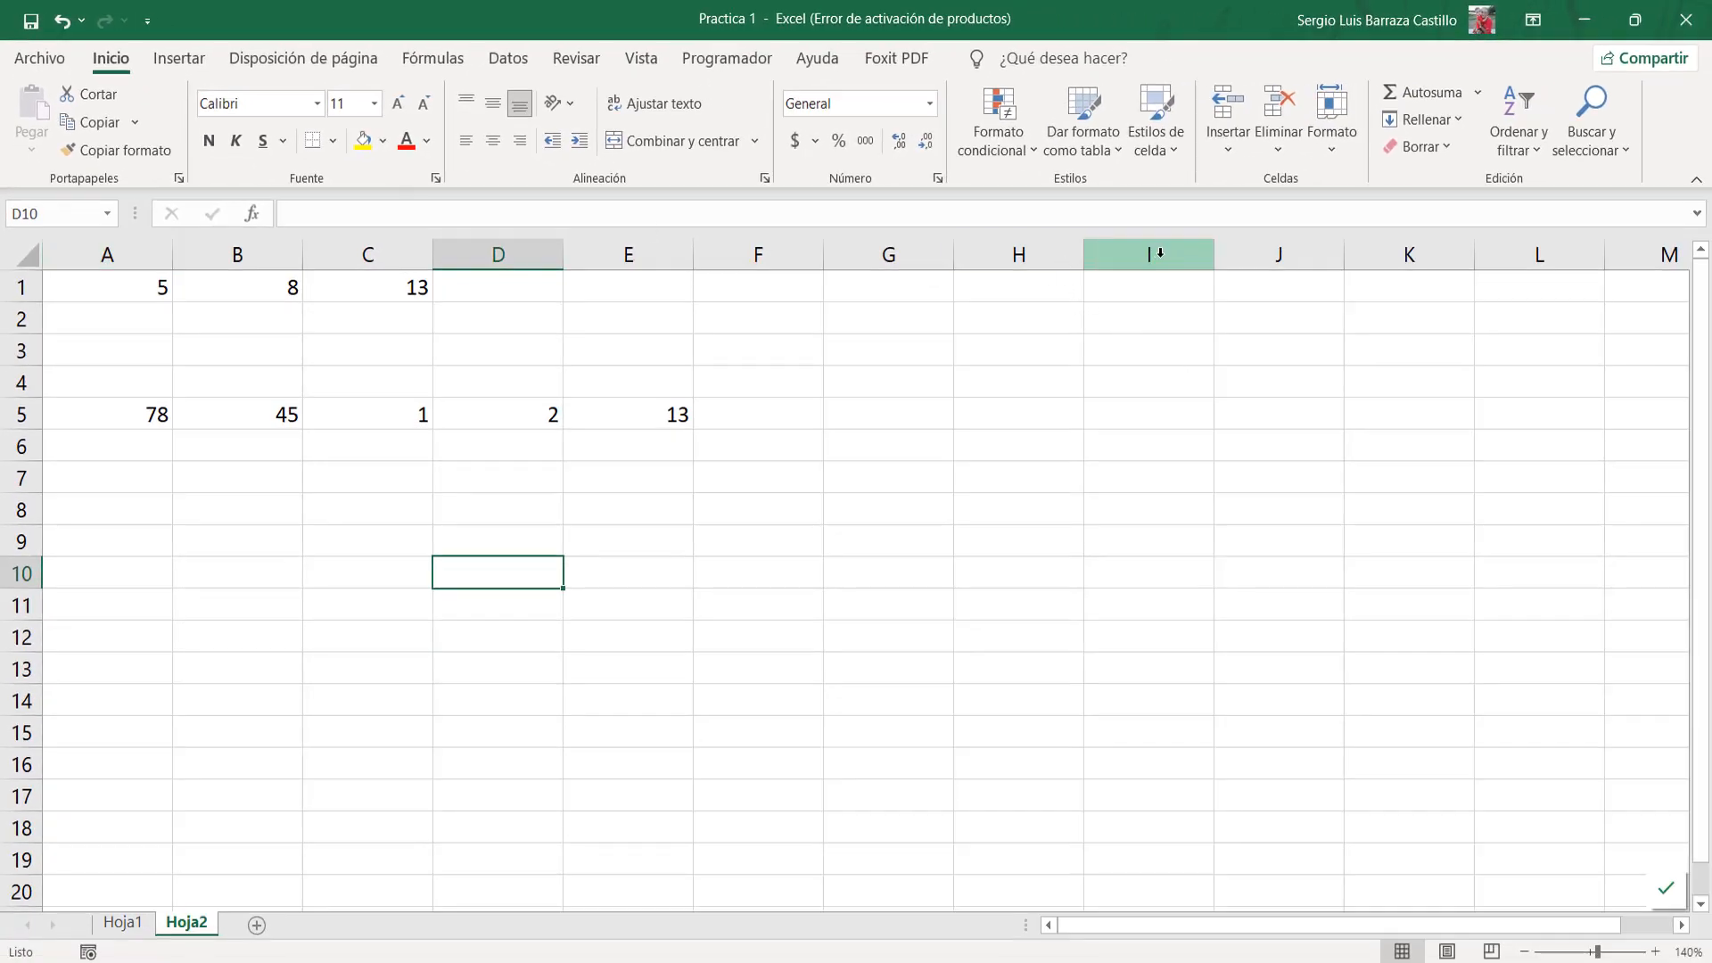
# Copy the entire column A and paste it into column I, then undo the paste and cancel copy mode.
pyautogui.click(106, 255)
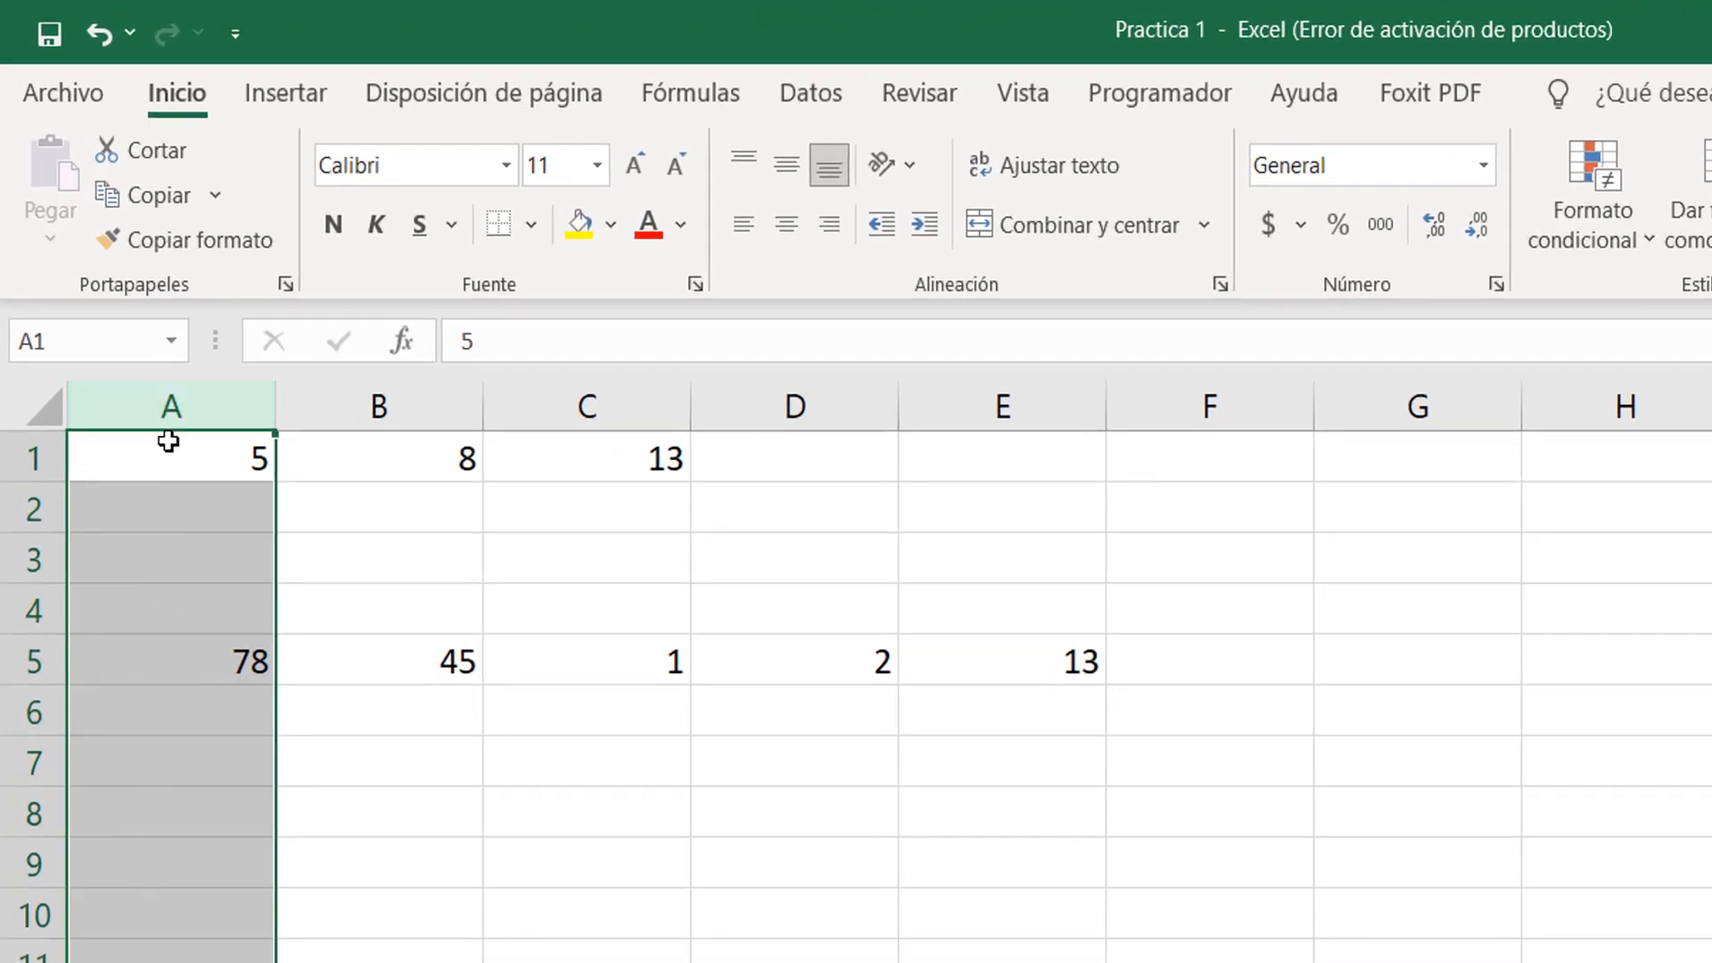
pyautogui.rightClick(170, 409)
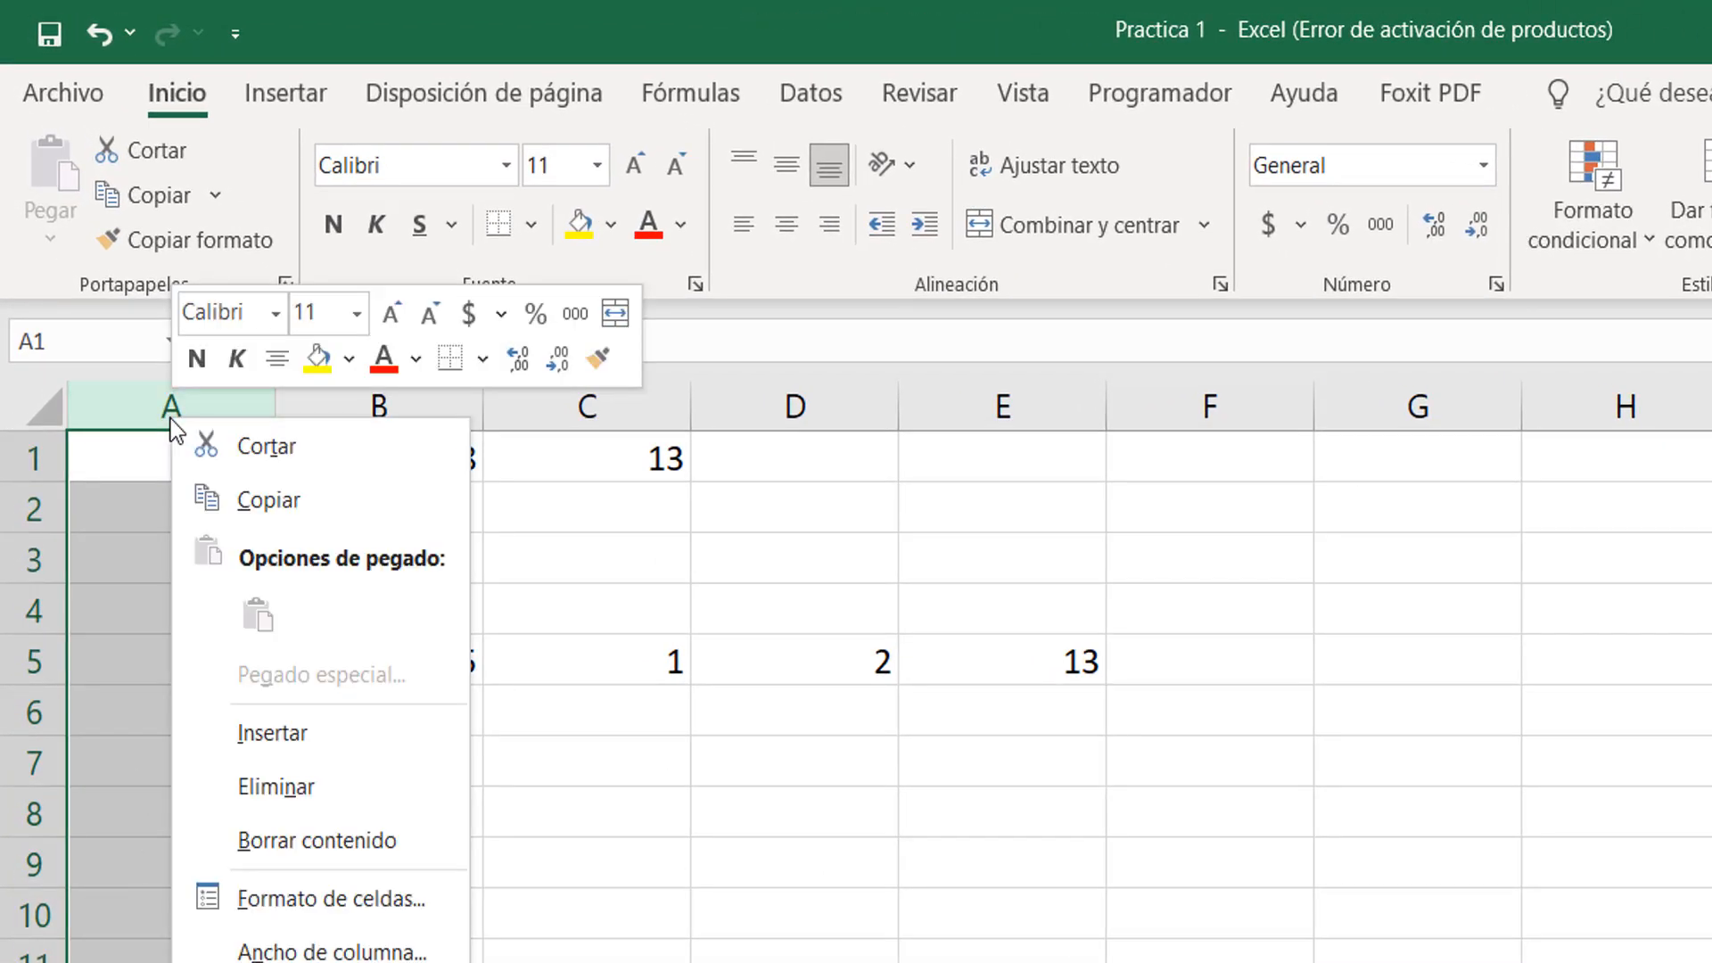
pyautogui.click(313, 502)
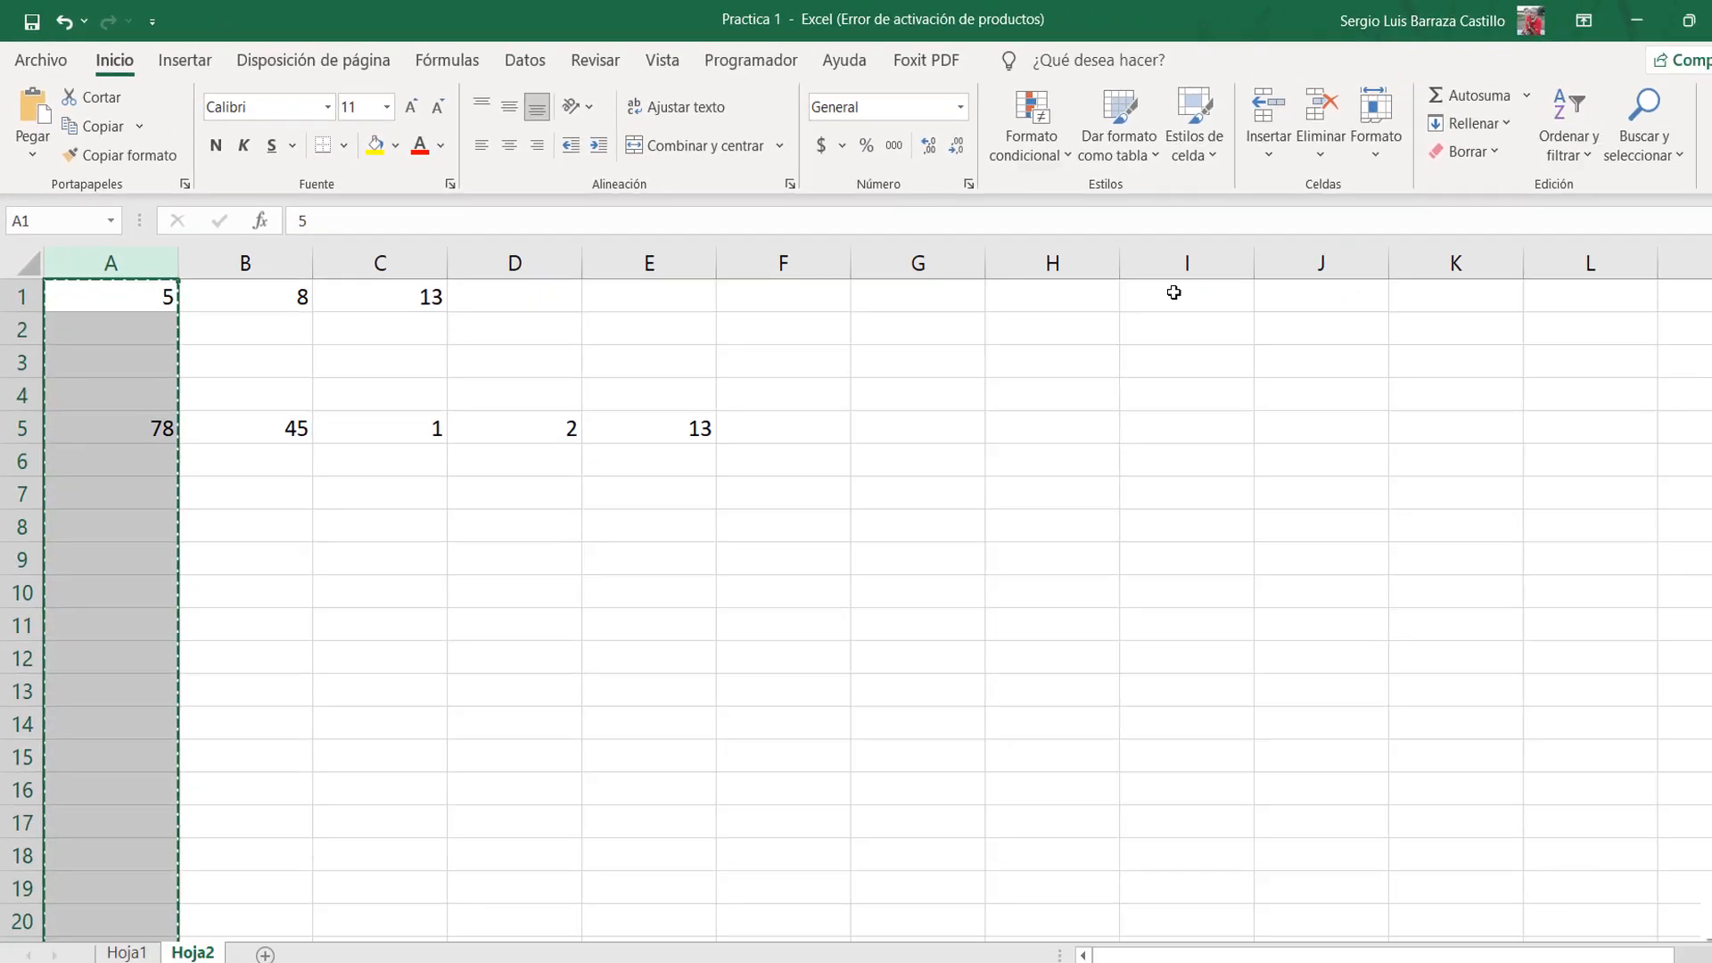
pyautogui.click(1187, 262)
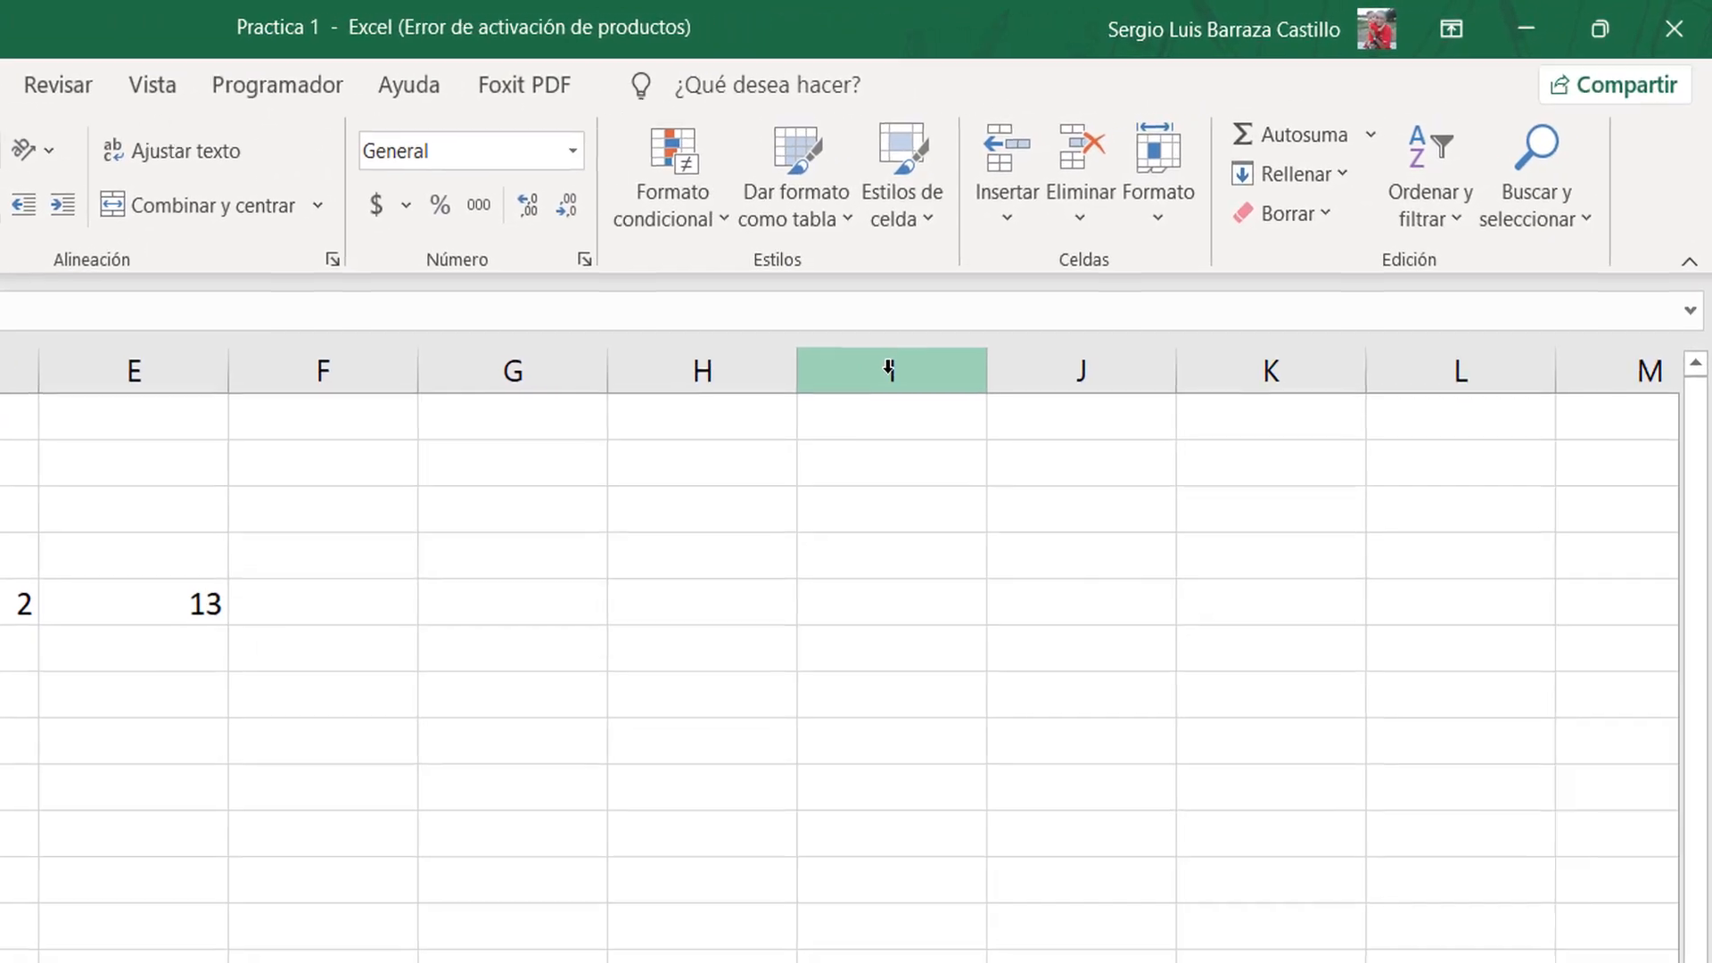
pyautogui.rightClick(889, 369)
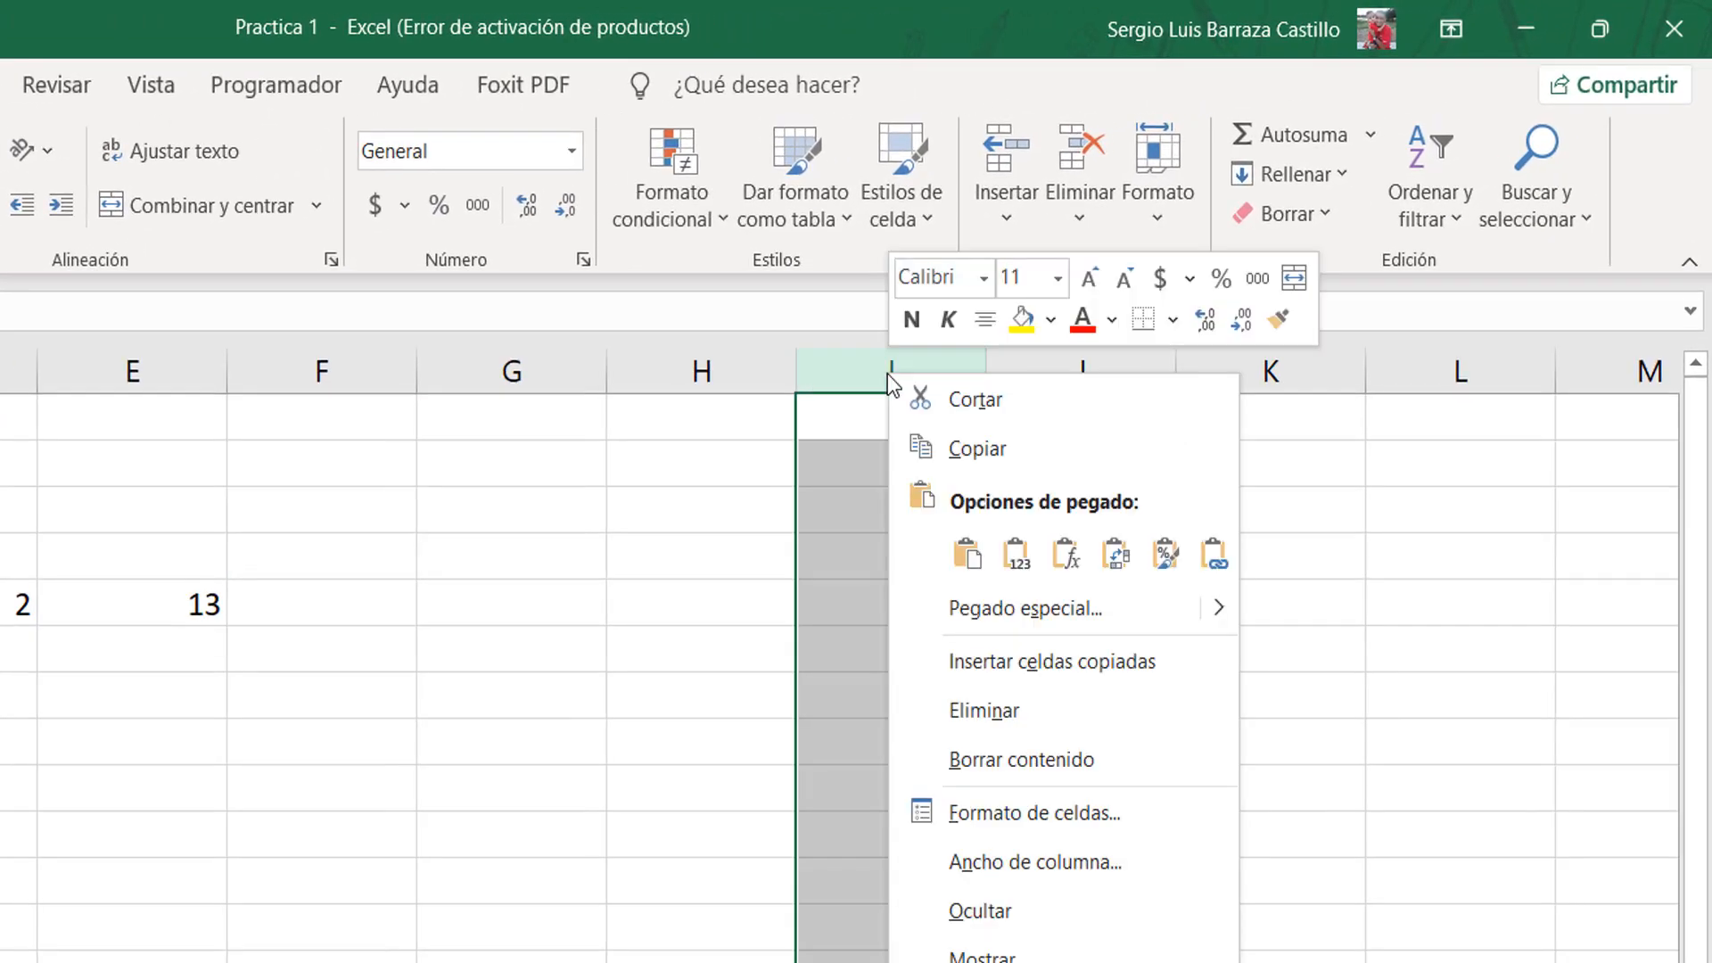
pyautogui.click(979, 552)
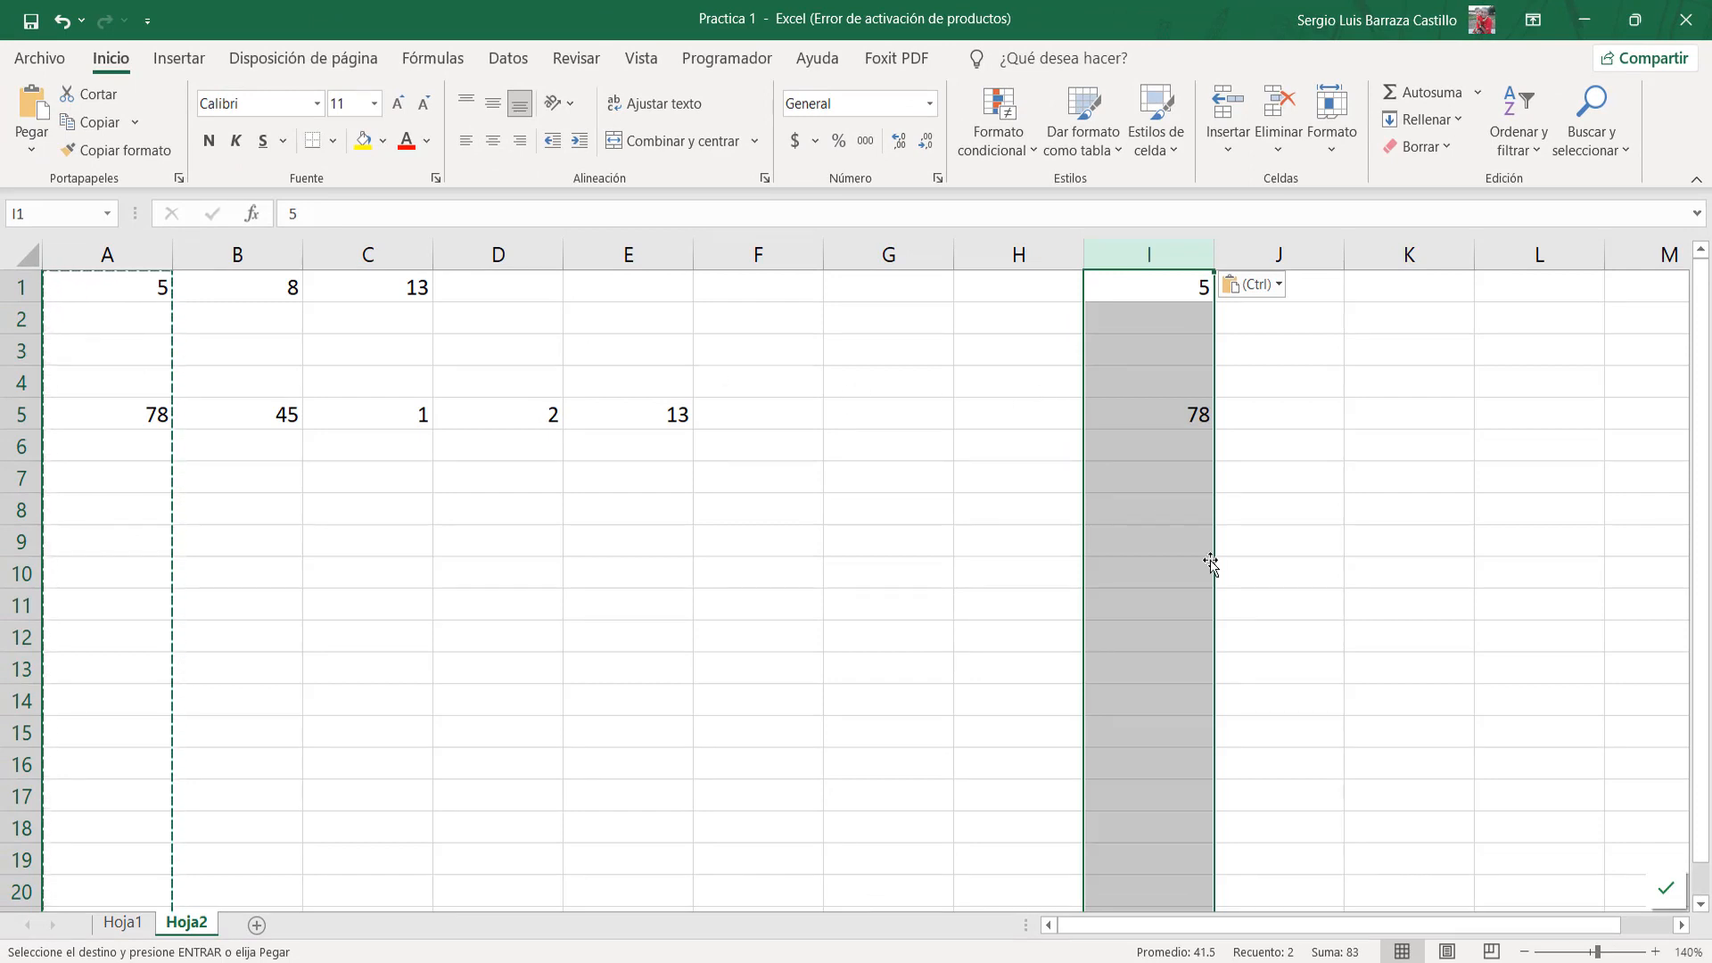
pyautogui.hotkey('ctrl', 'z')
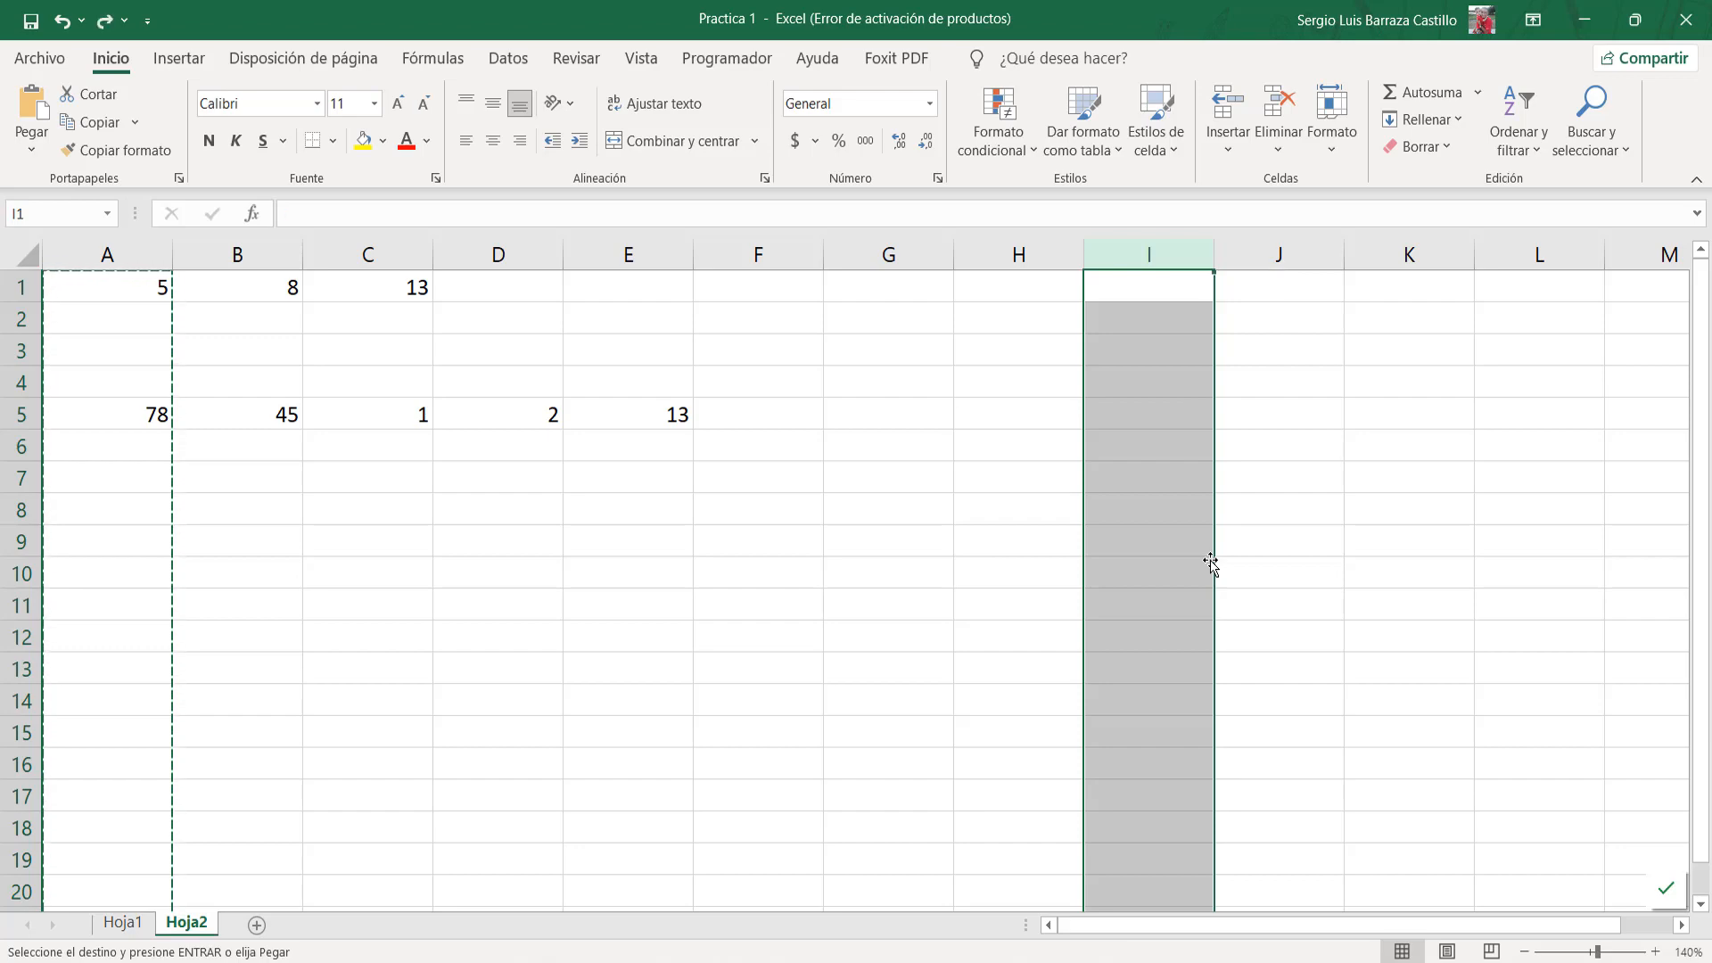
pyautogui.click(1013, 497)
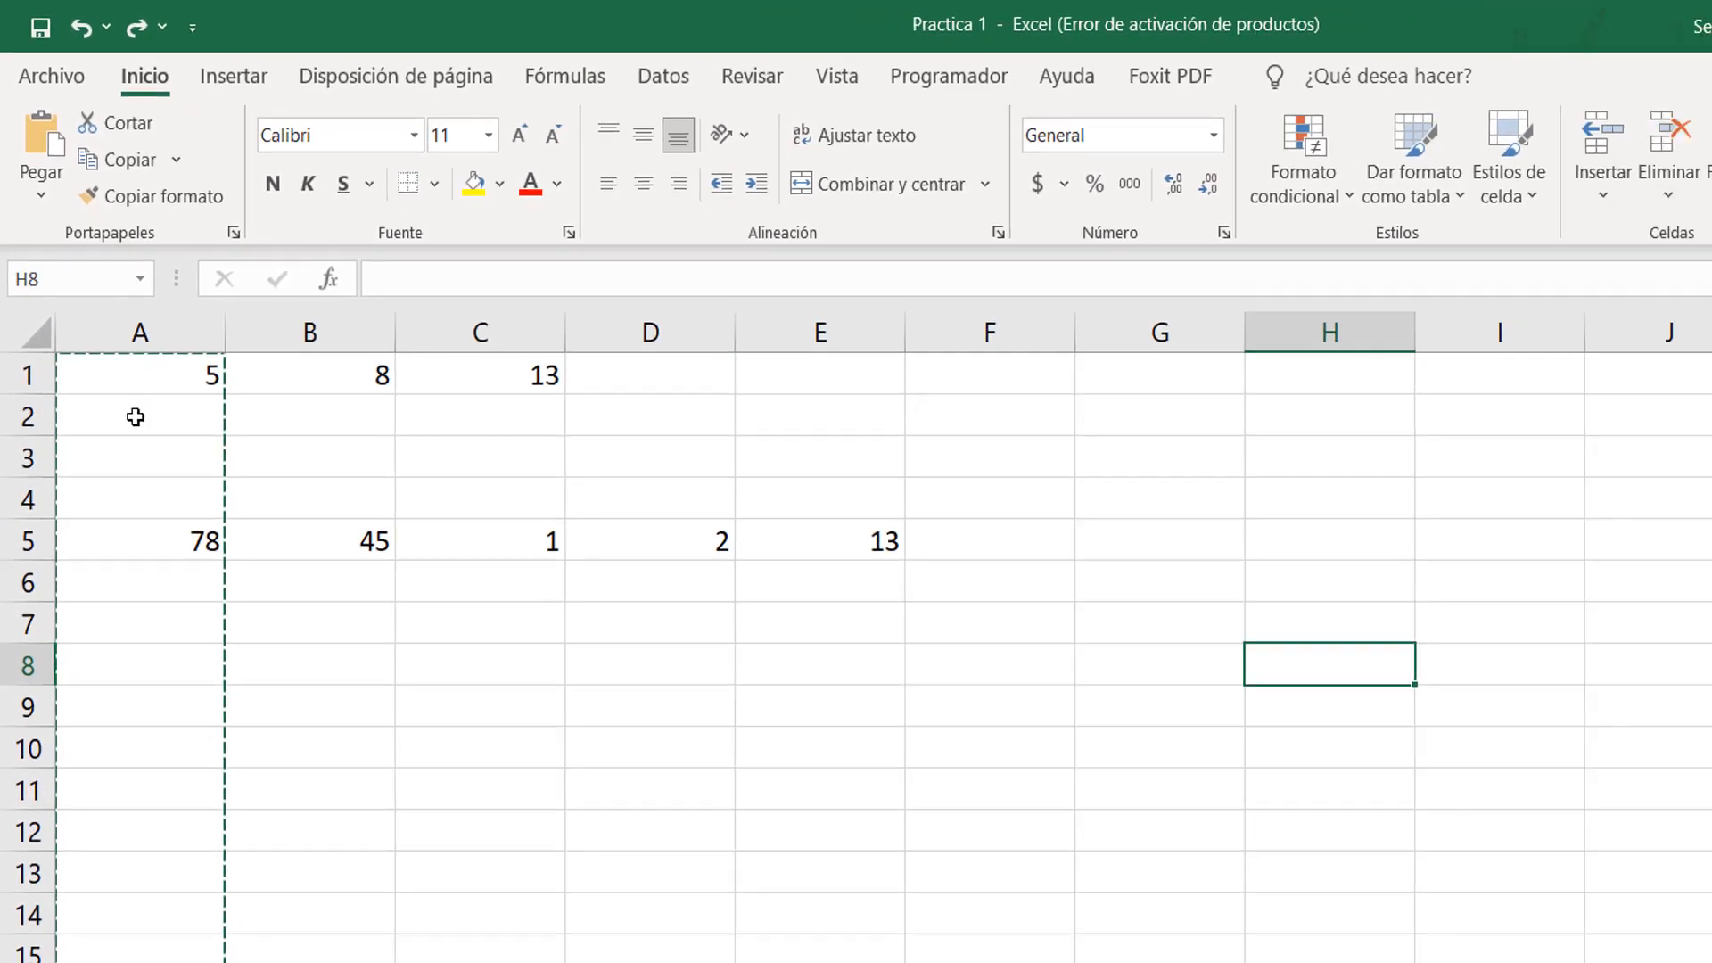
pyautogui.press('Escape')
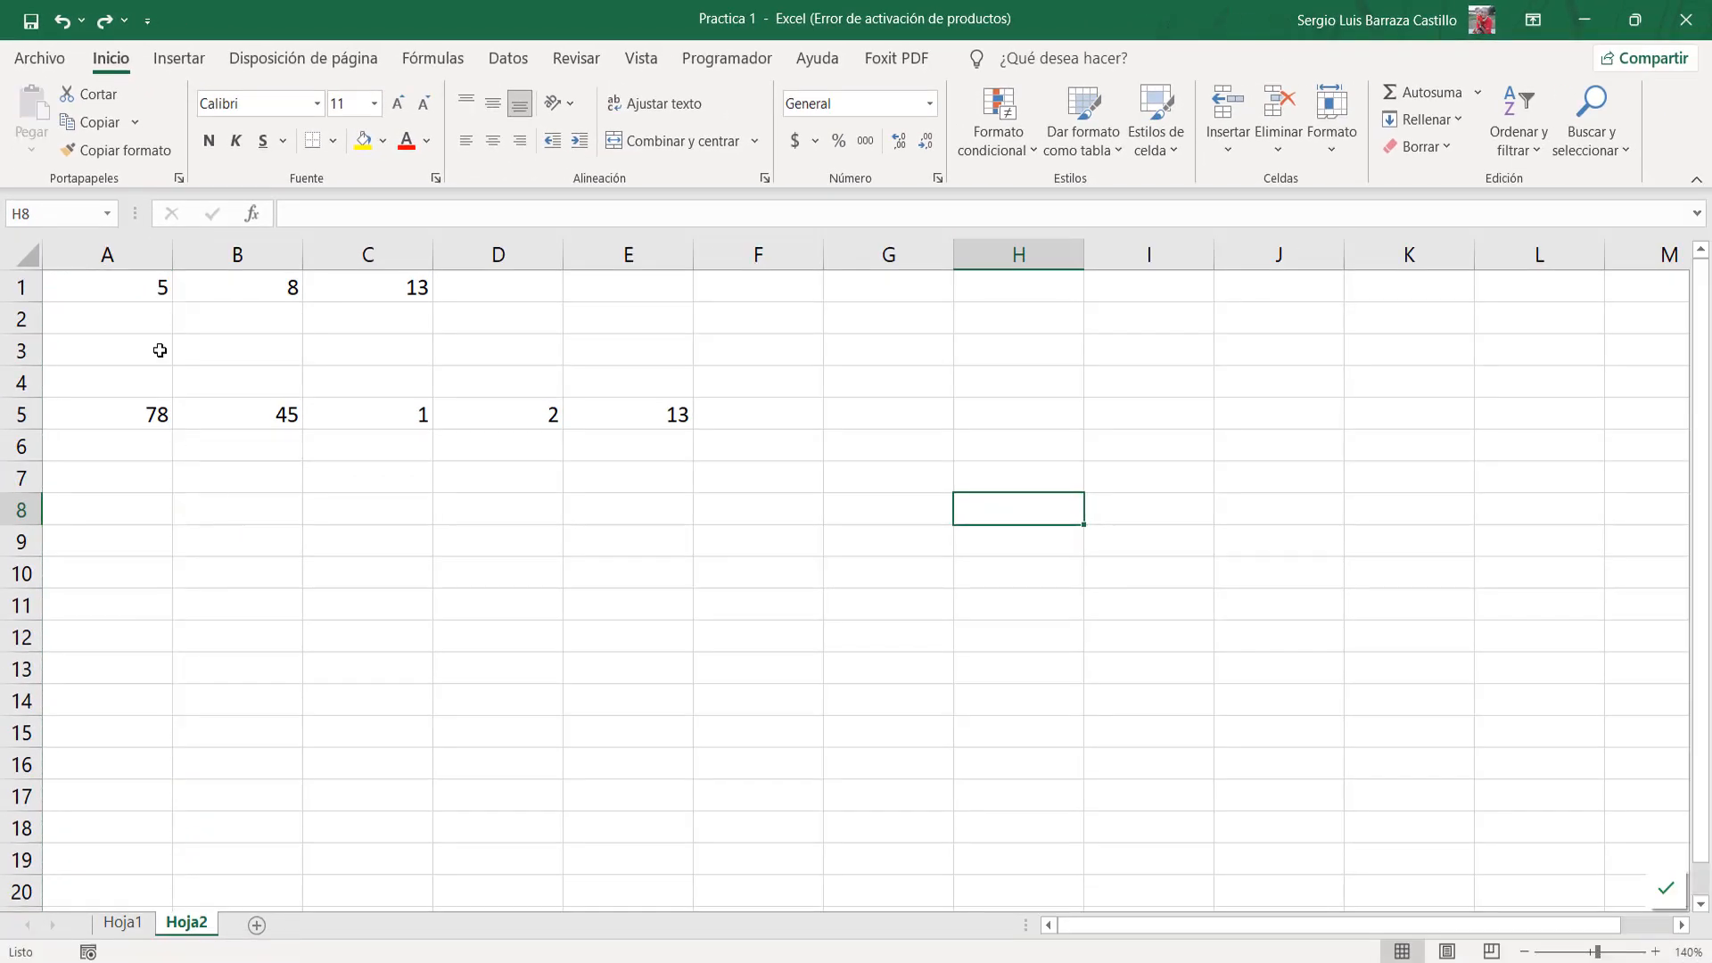
# Copy the entire column A again, then cancel copy mode and deselect the column.
pyautogui.click(110, 258)
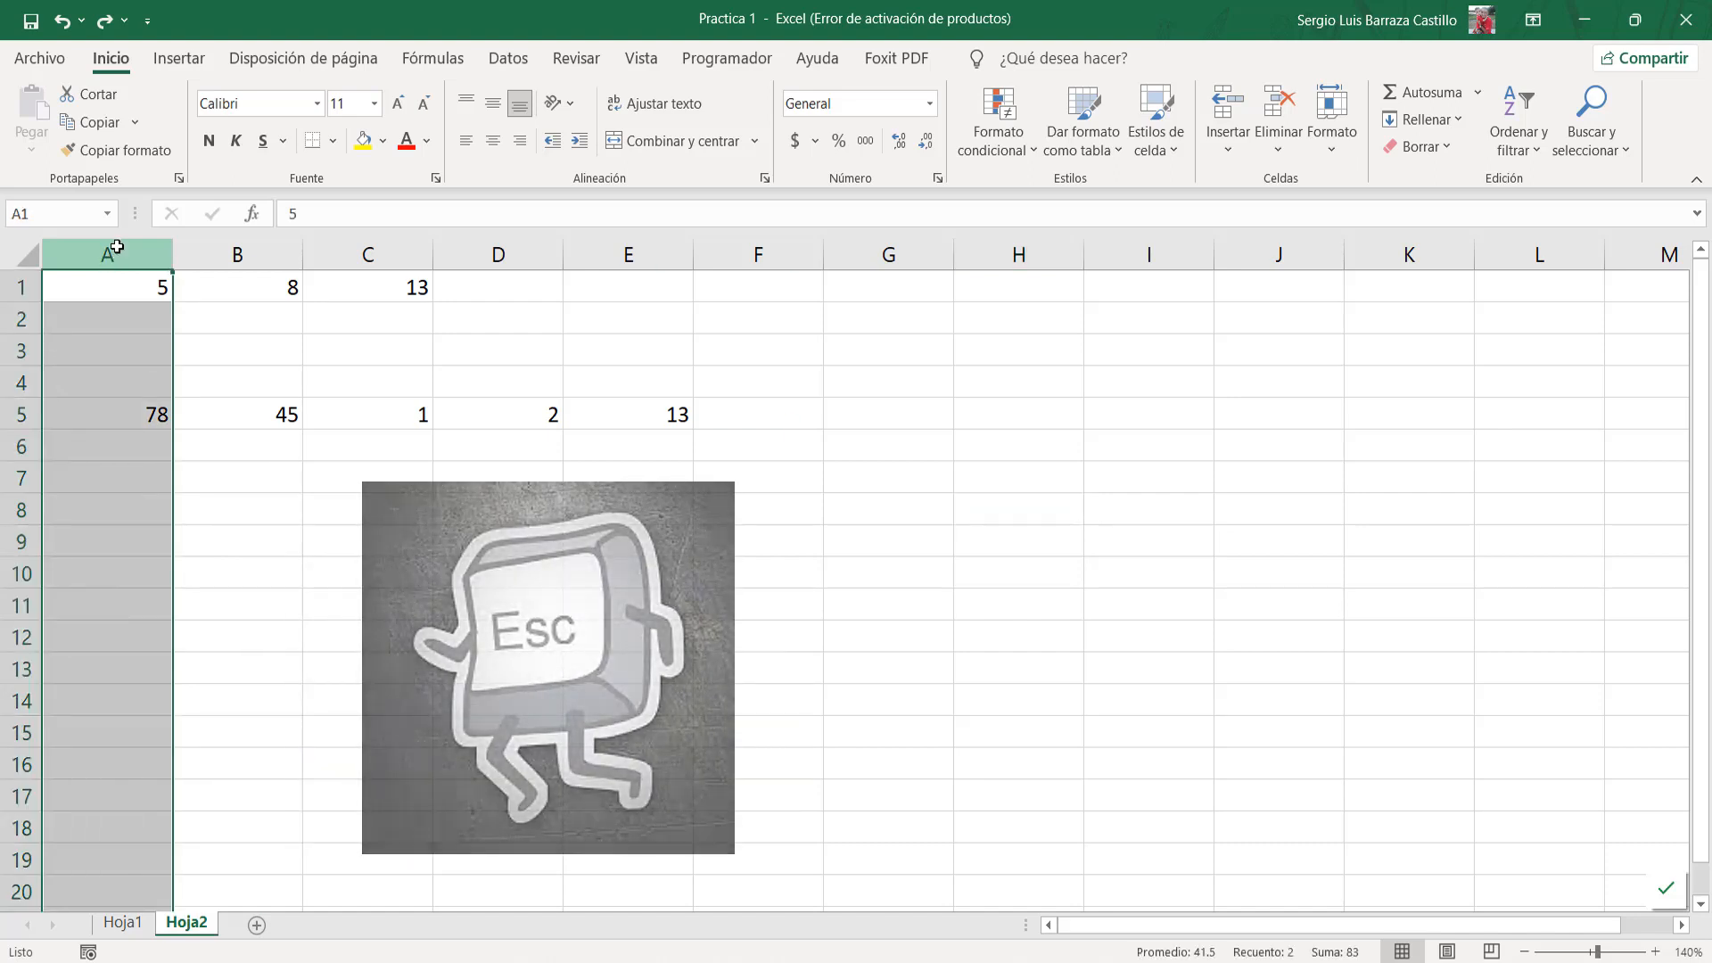
pyautogui.hotkey('ctrl', 'c')
pyautogui.press('Escape')
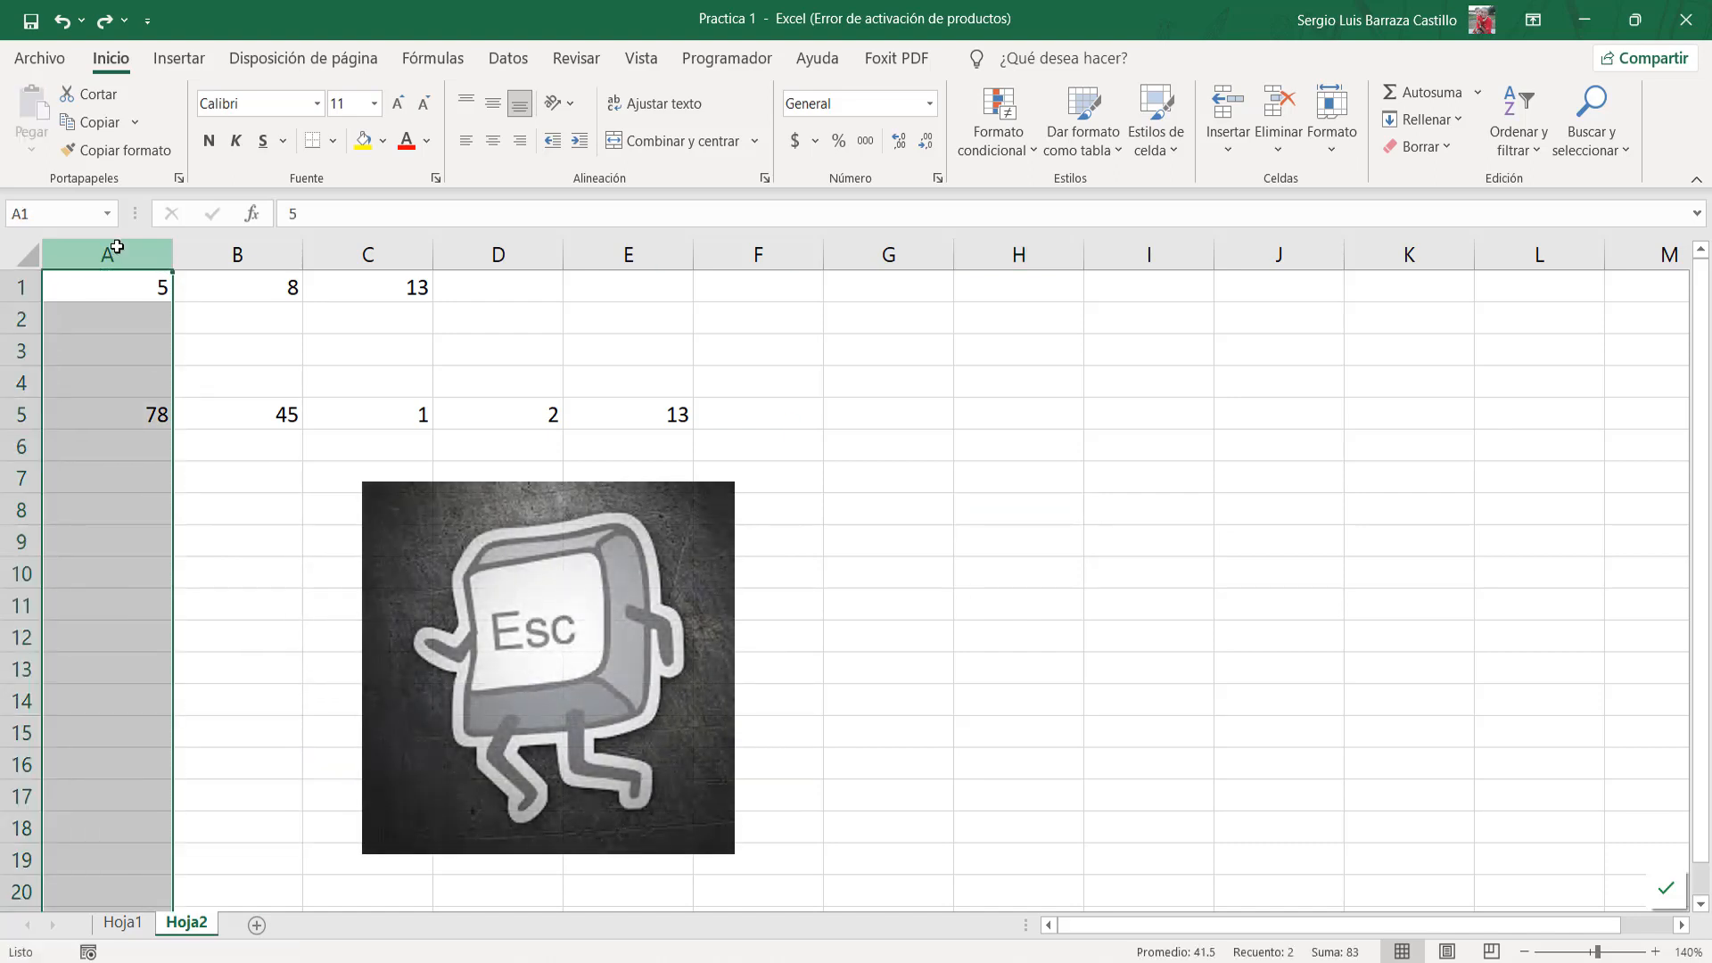
pyautogui.click(305, 576)
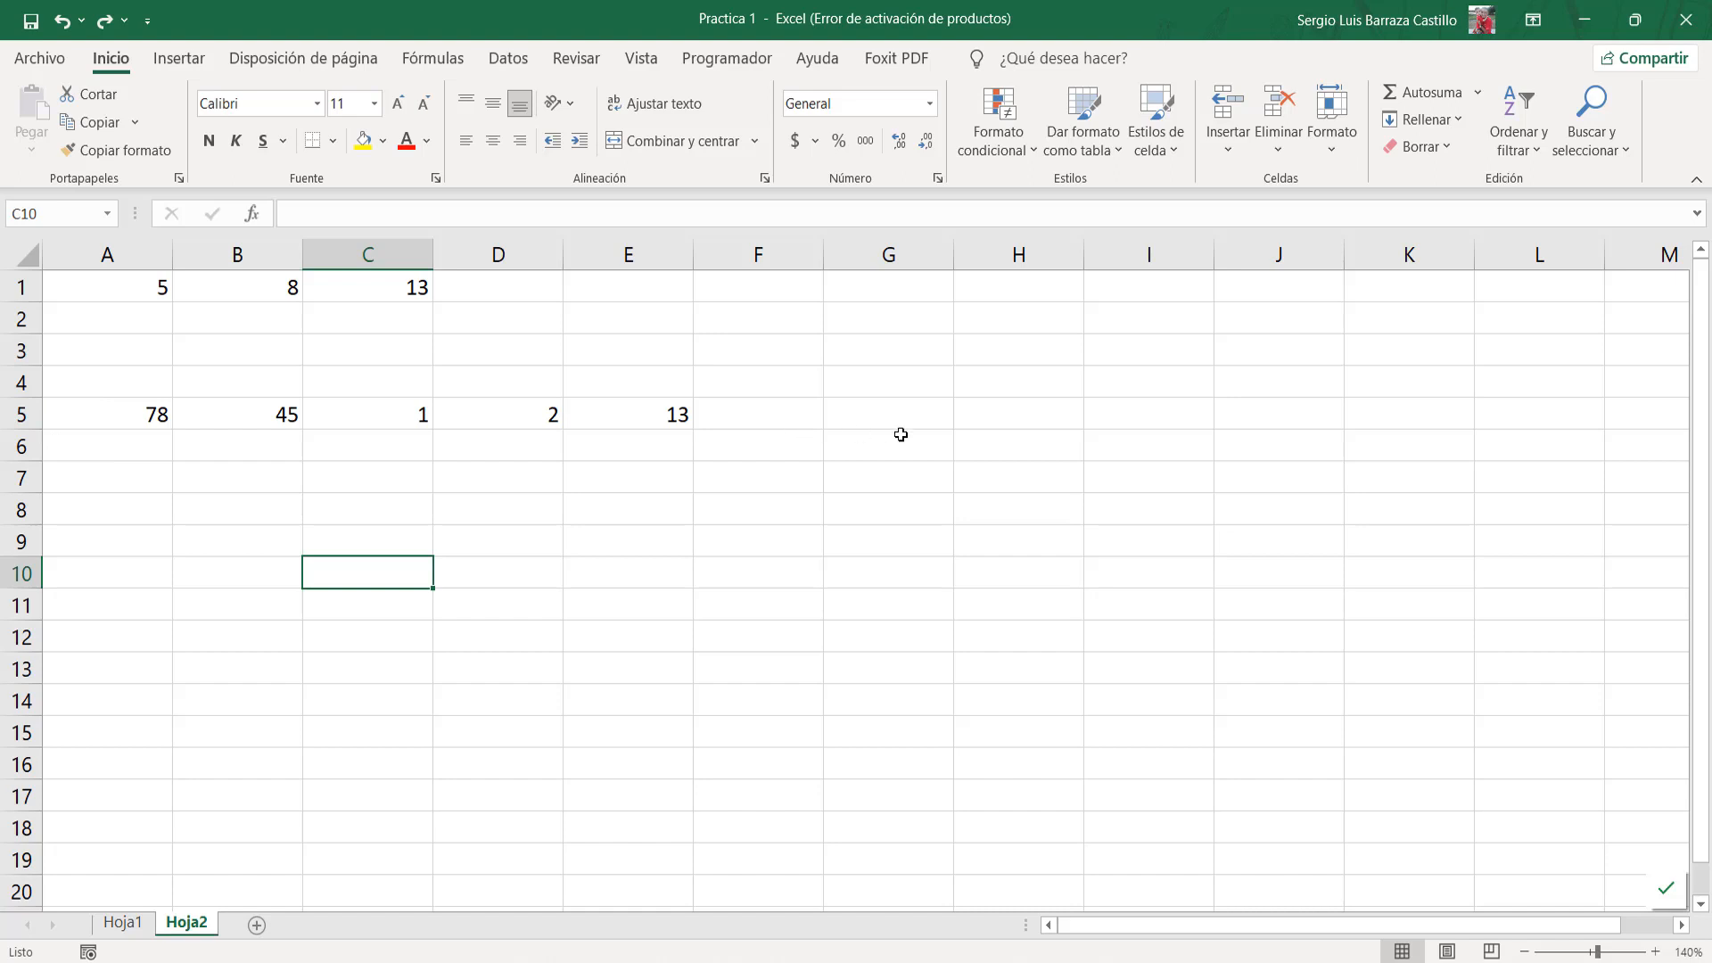
# Copy the entire row 5 and paste it into row 13.
pyautogui.click(18, 415)
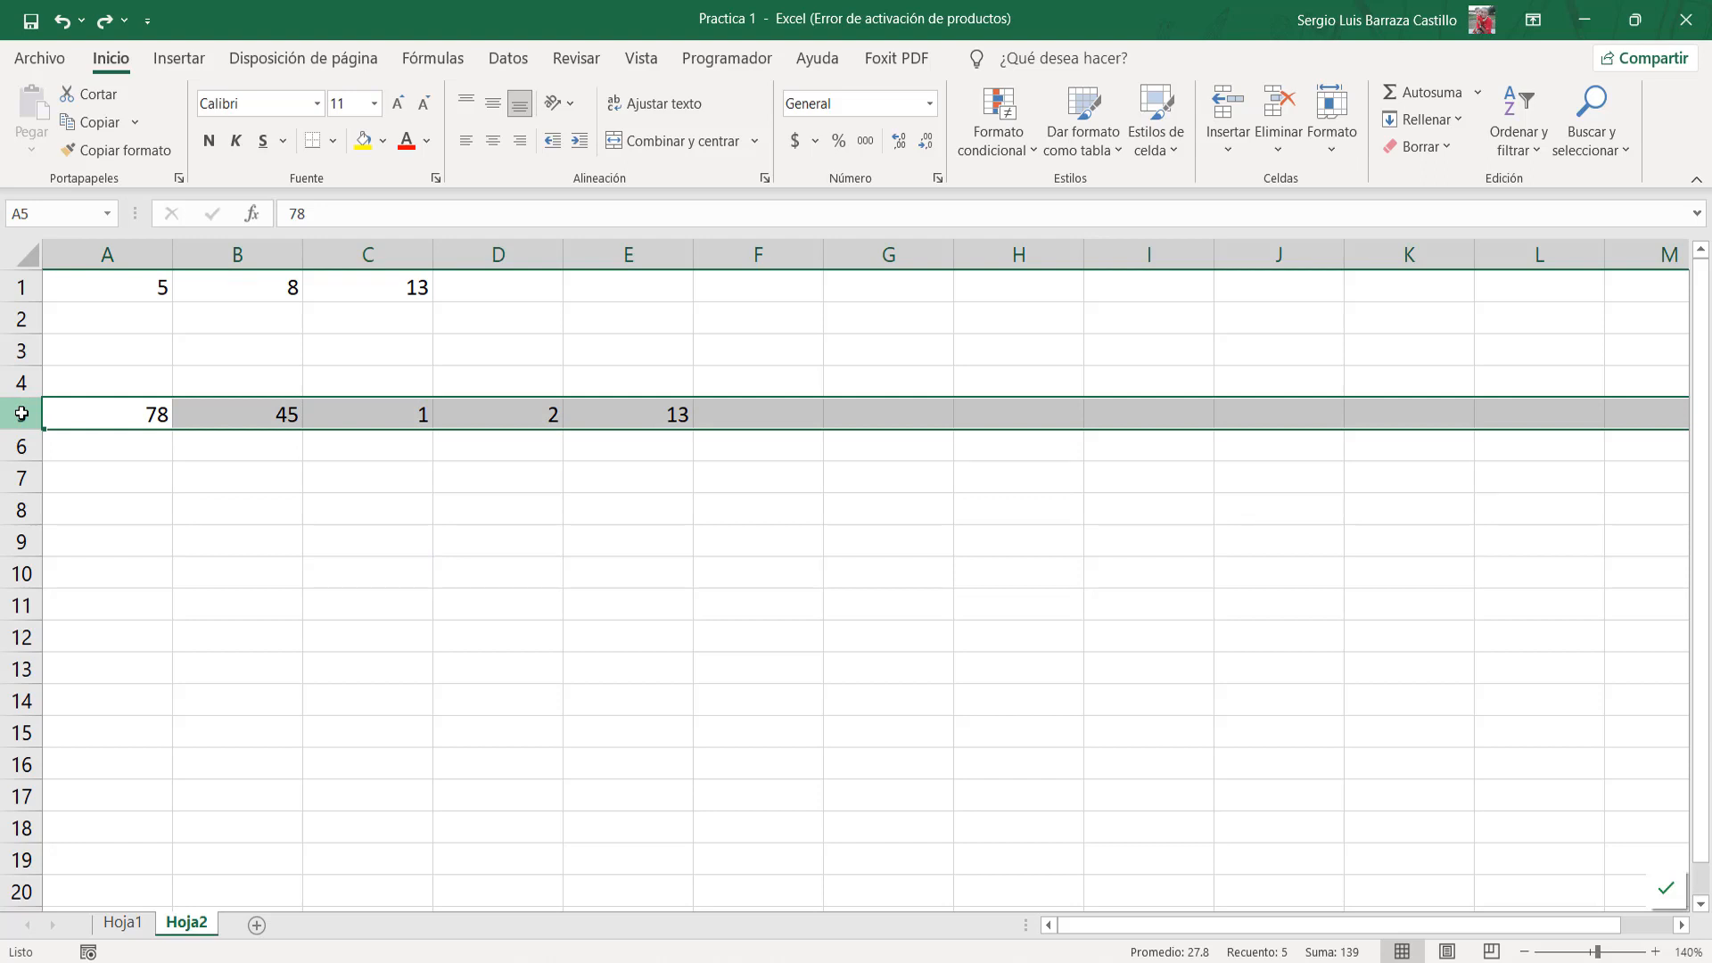
pyautogui.hotkey('ctrl', 'c')
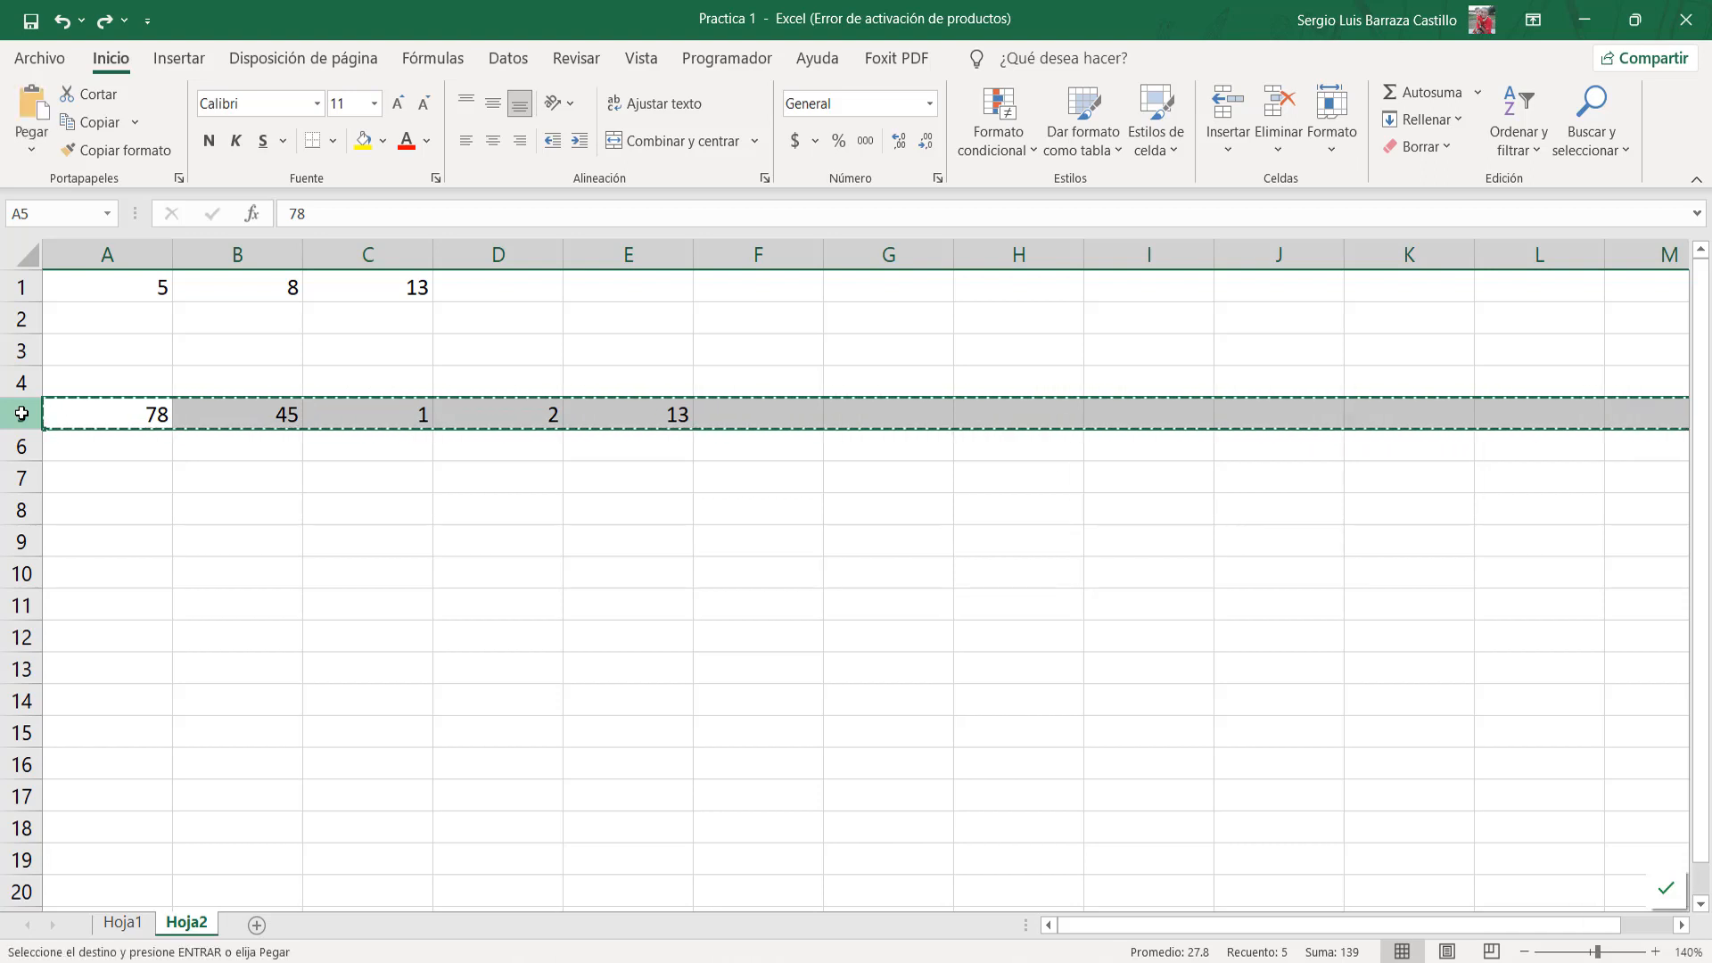
pyautogui.rightClick(19, 412)
pyautogui.click(68, 467)
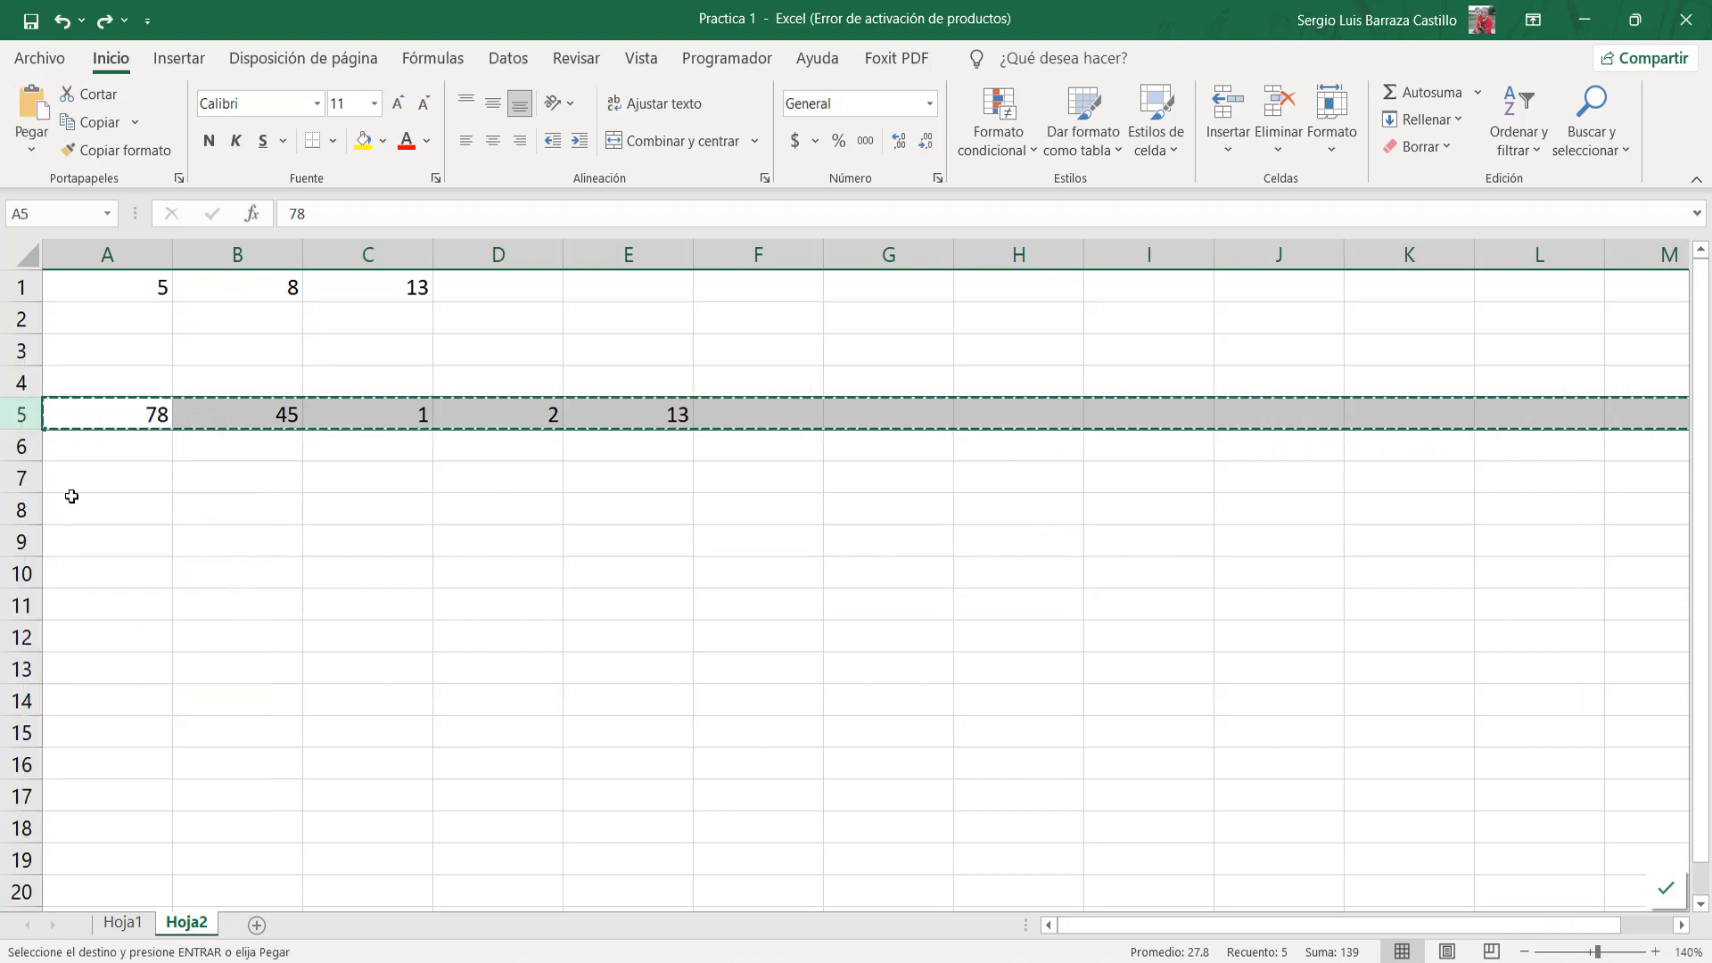
pyautogui.rightClick(20, 668)
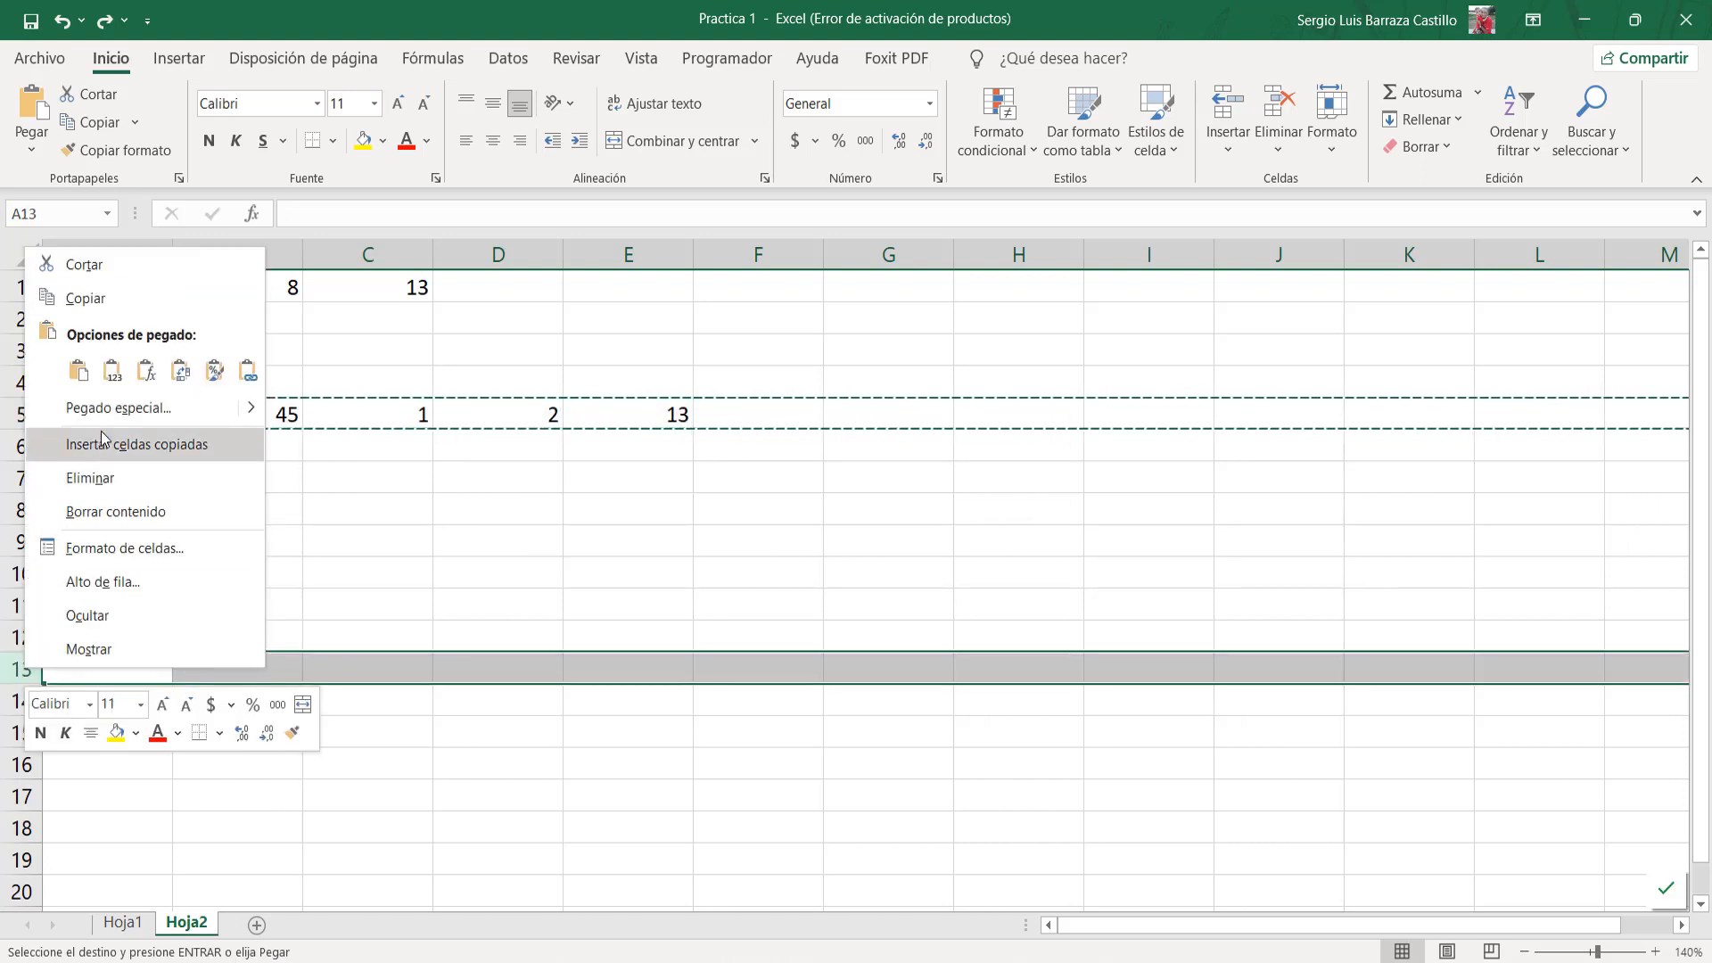
pyautogui.click(87, 387)
pyautogui.click(394, 730)
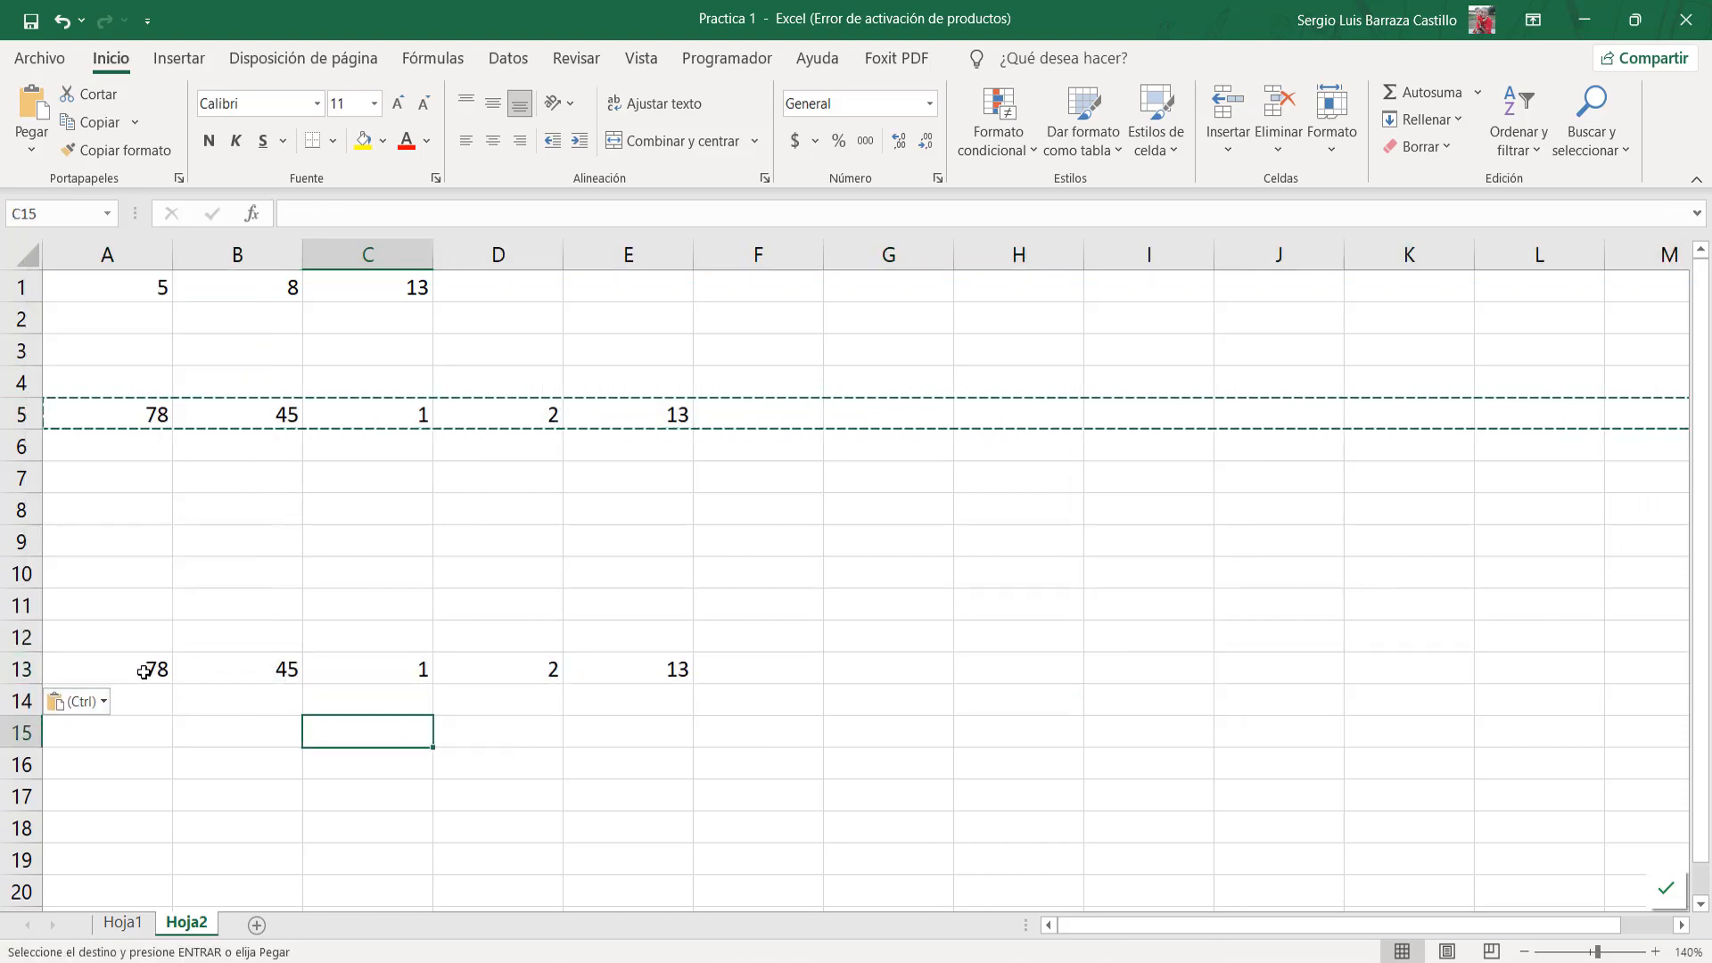
# Clear the pasted values from cells A13:E13.
pyautogui.moveTo(142, 669); pyautogui.dragTo(632, 667)
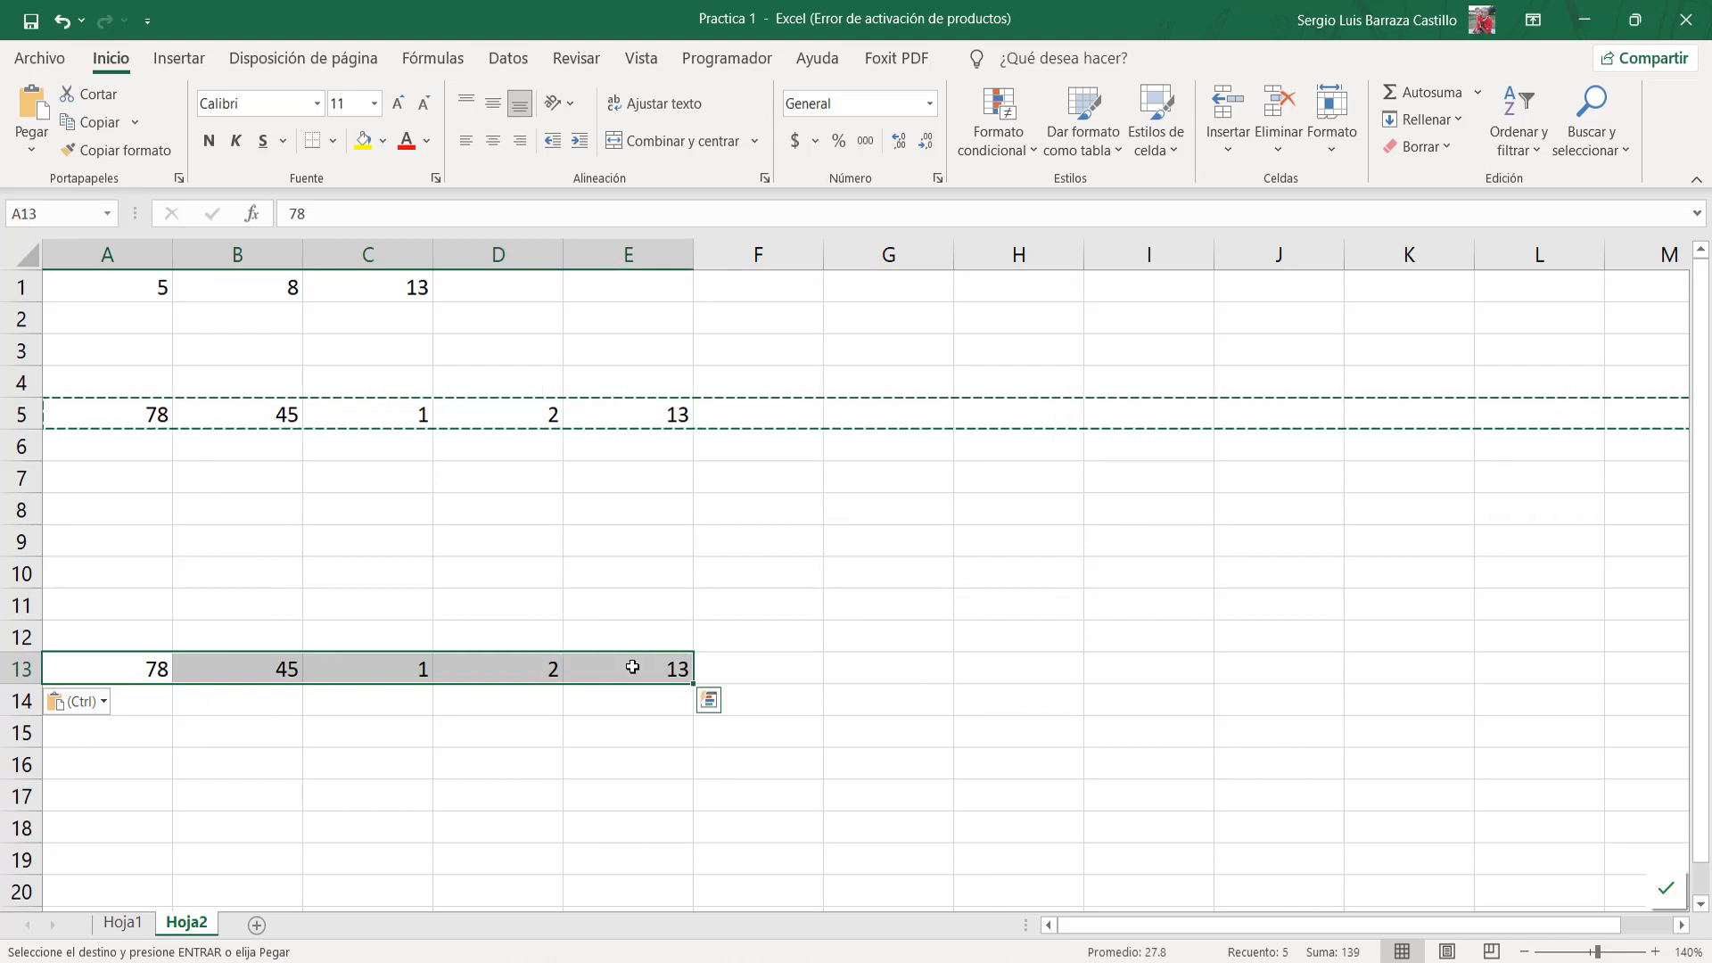
pyautogui.press('Delete')
pyautogui.click(625, 580)
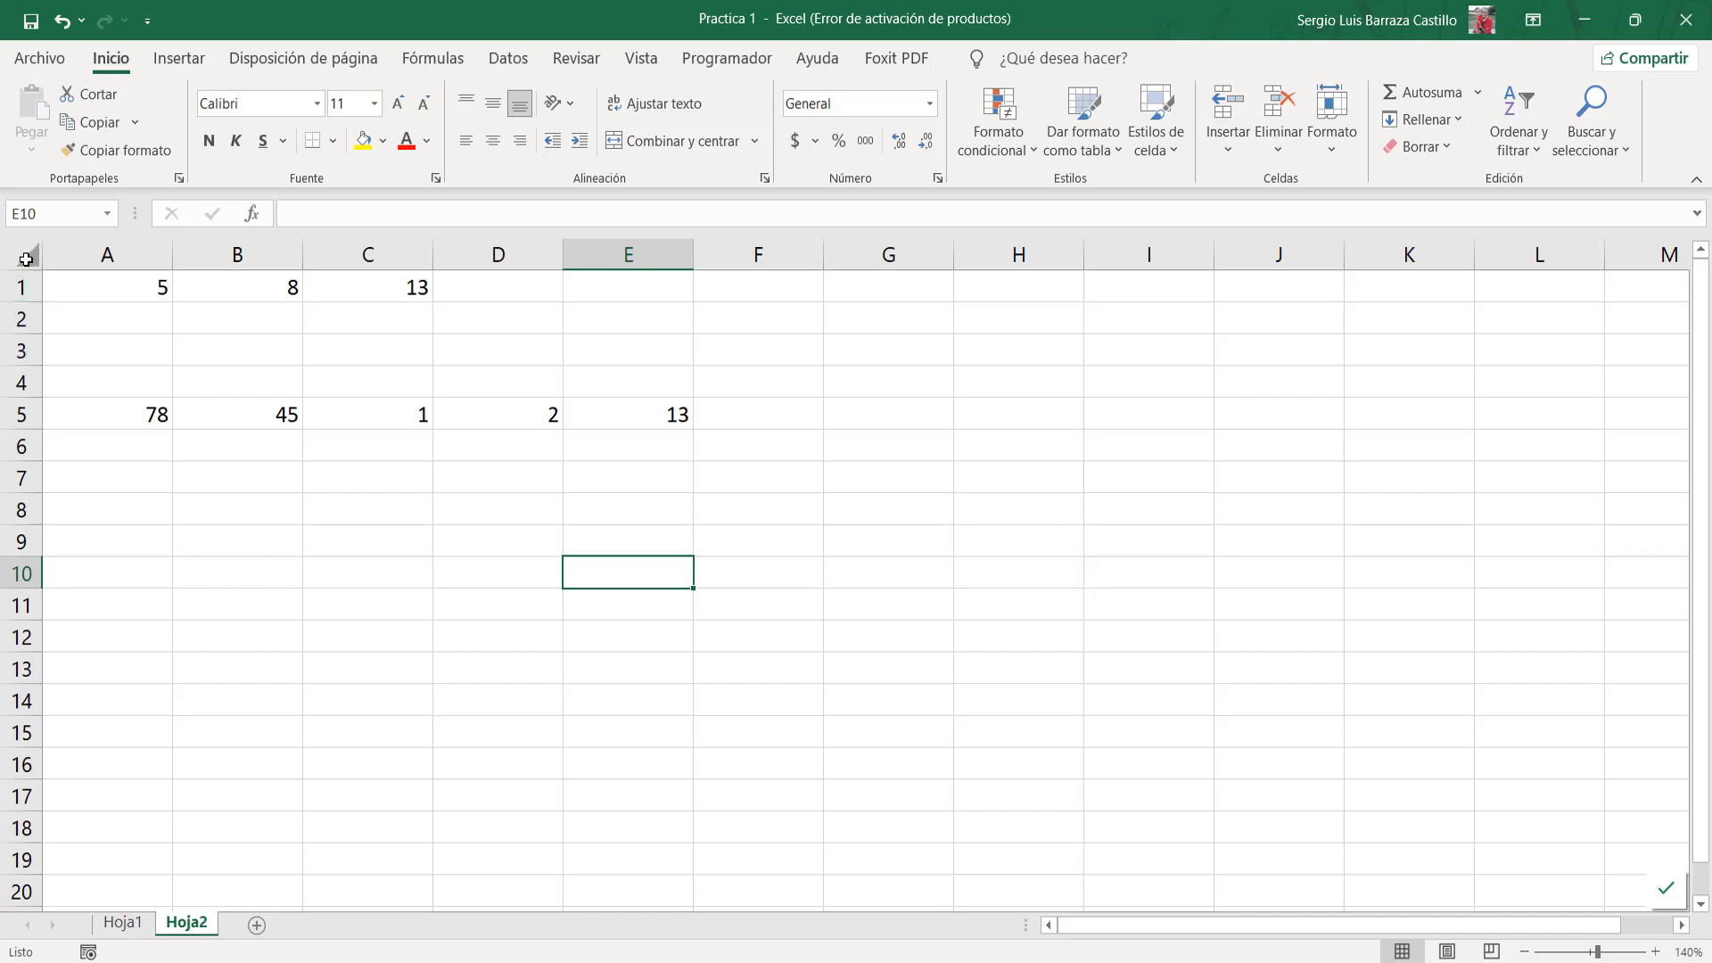
# Copy all the cells of Hoja2 and paste them over all the cells of a new sheet.
pyautogui.click(26, 258)
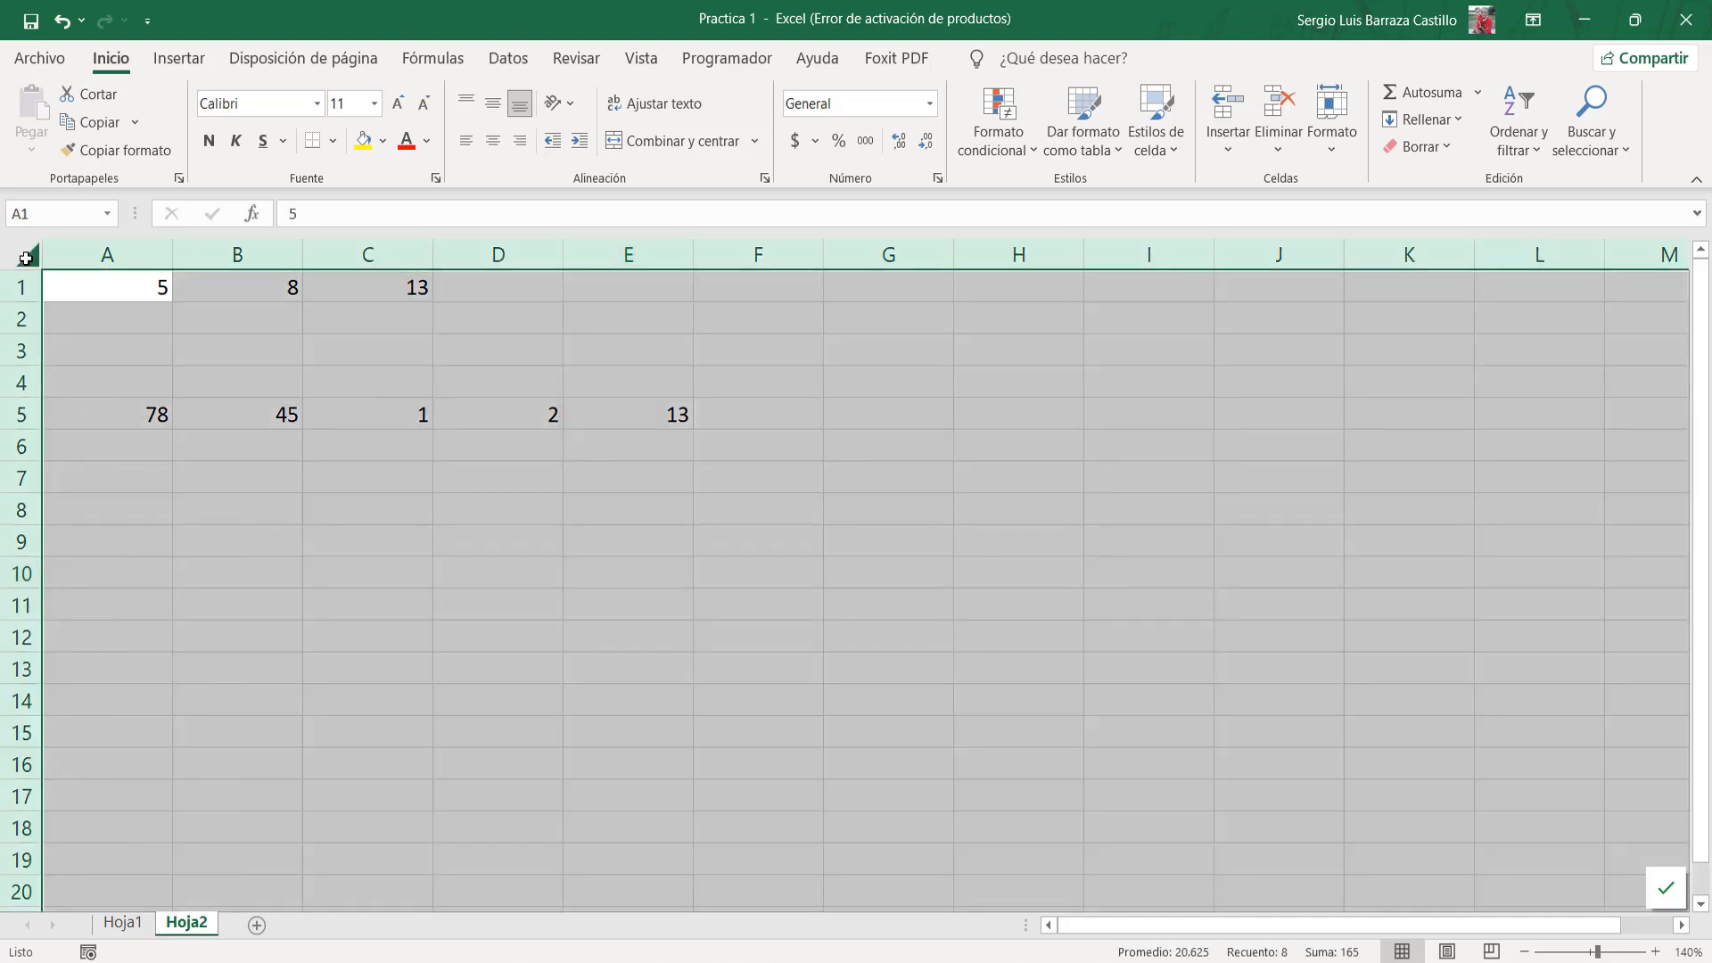
pyautogui.rightClick(26, 259)
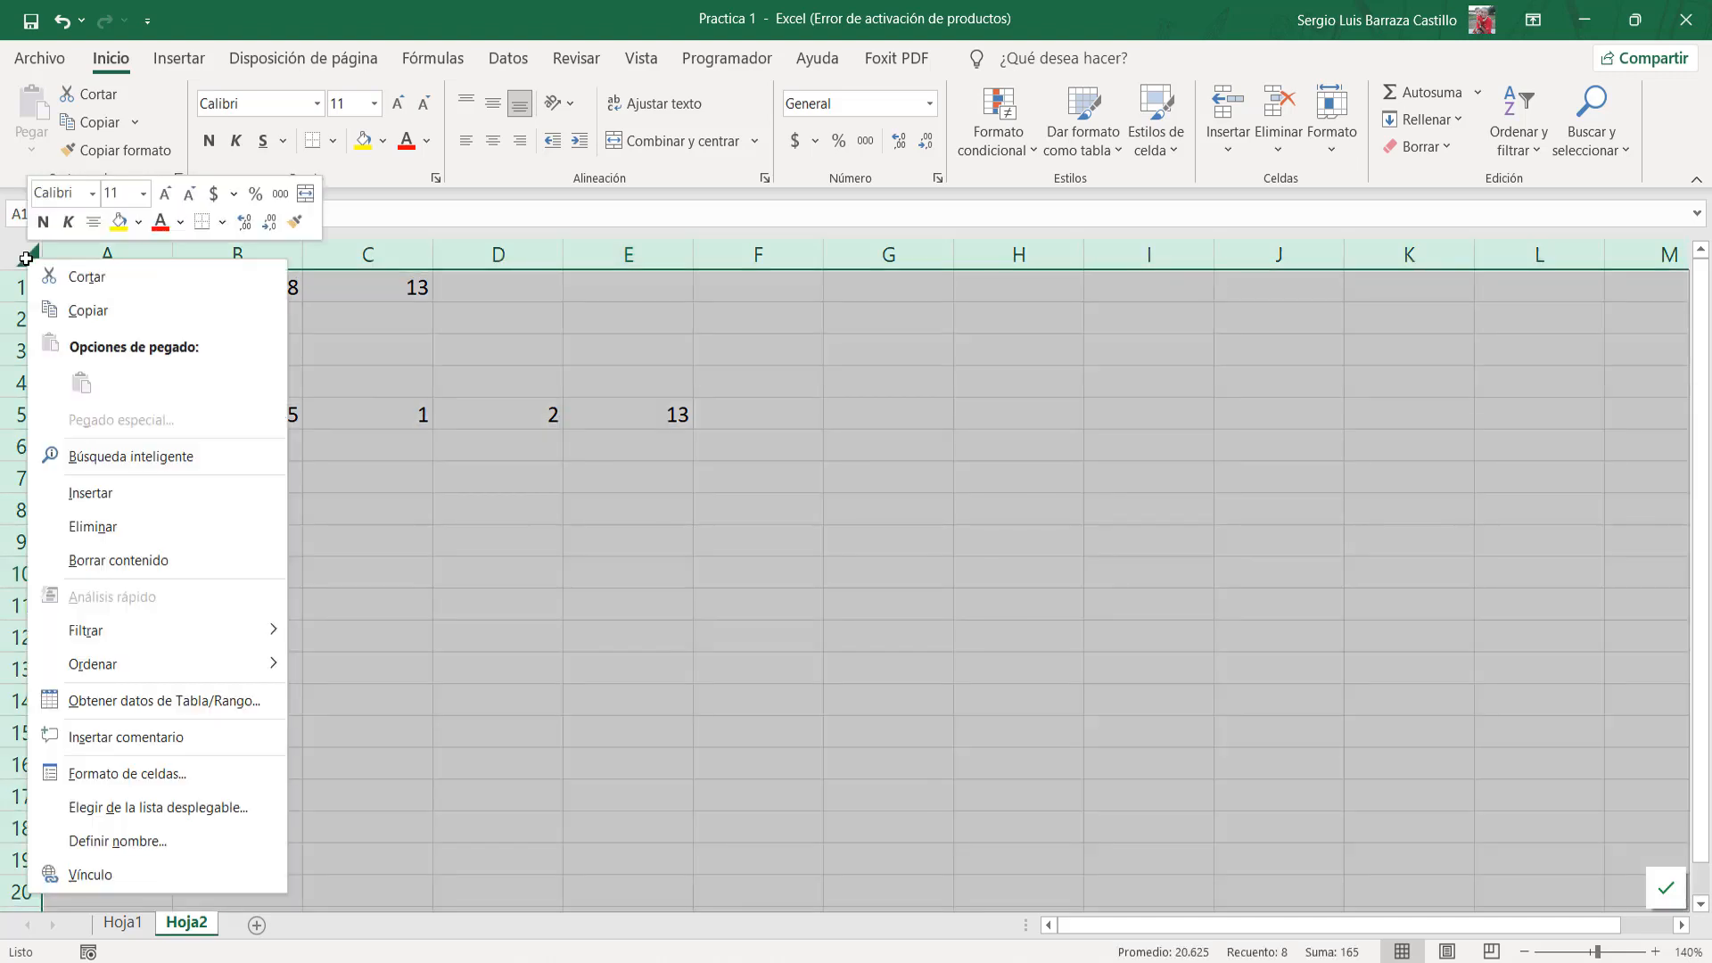
pyautogui.click(61, 312)
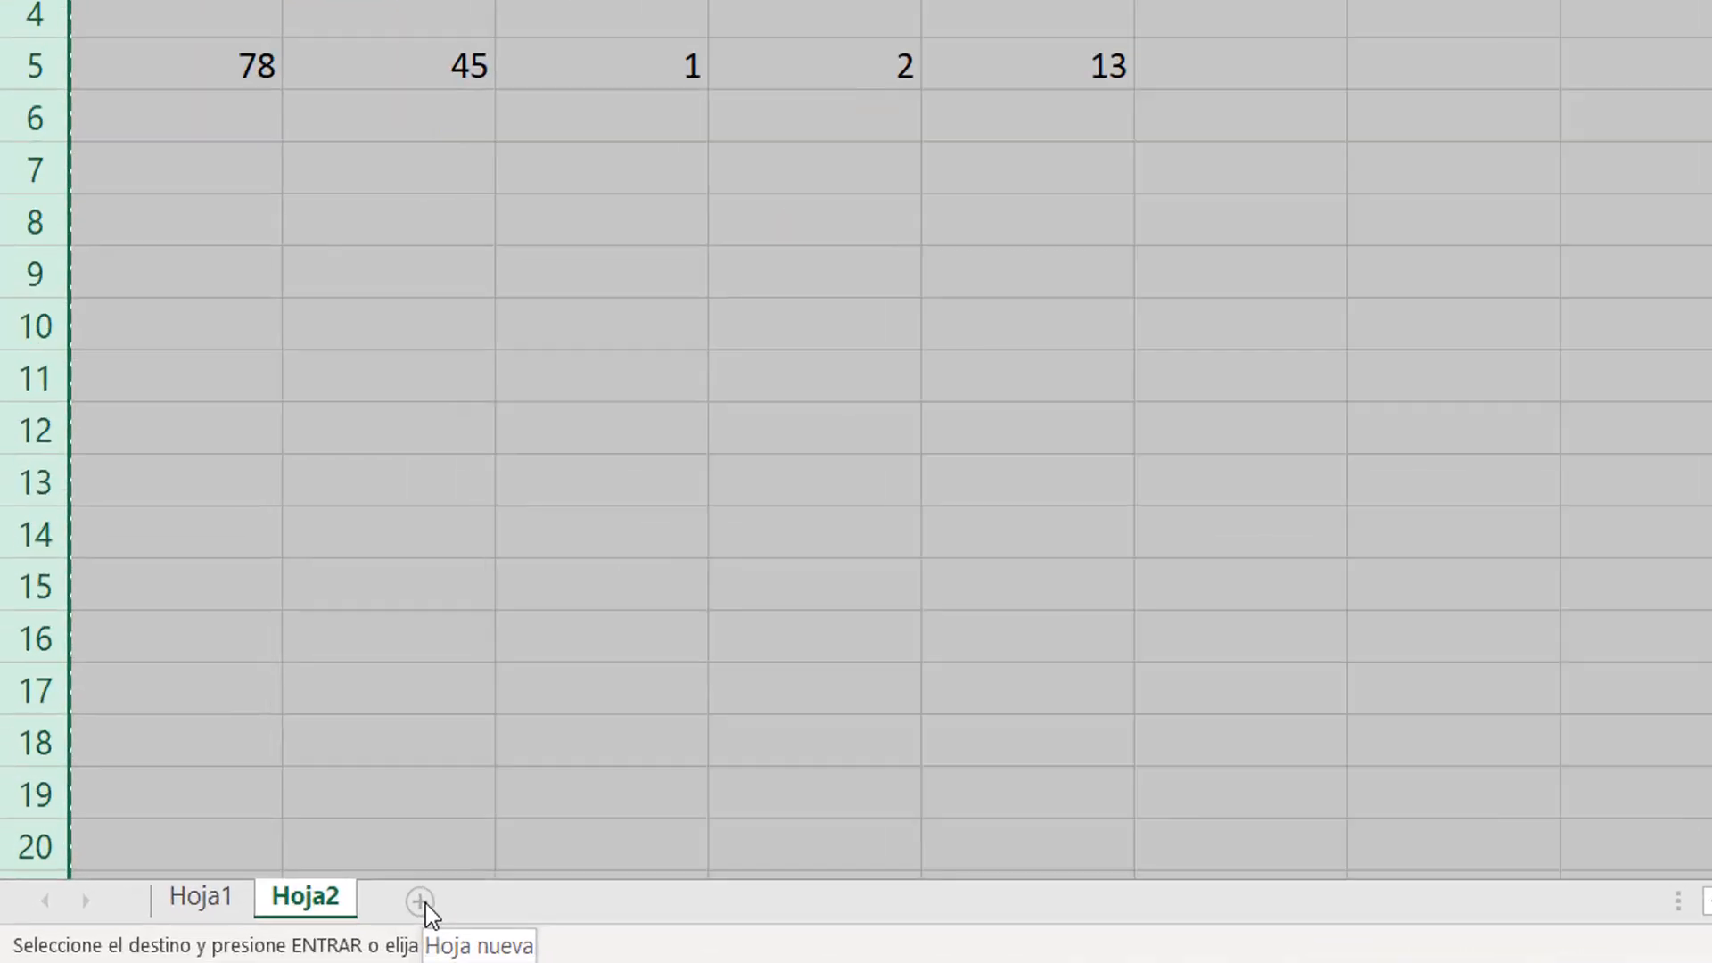
pyautogui.click(420, 902)
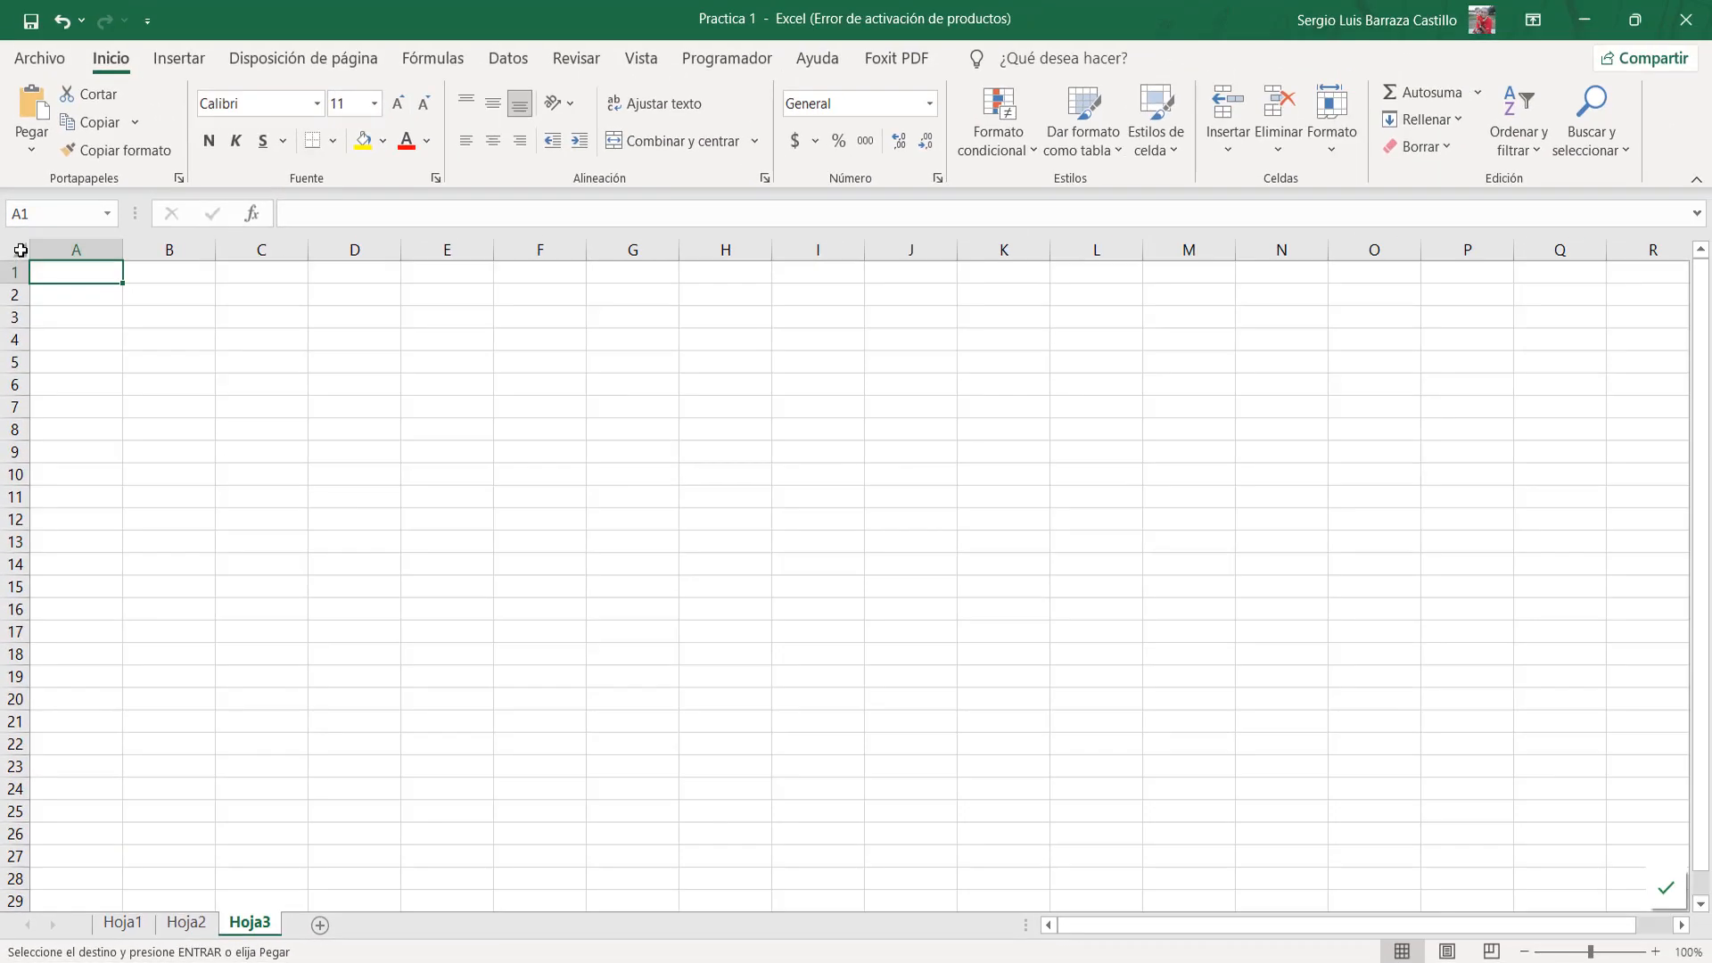
pyautogui.click(20, 251)
pyautogui.rightClick(20, 251)
pyautogui.click(78, 375)
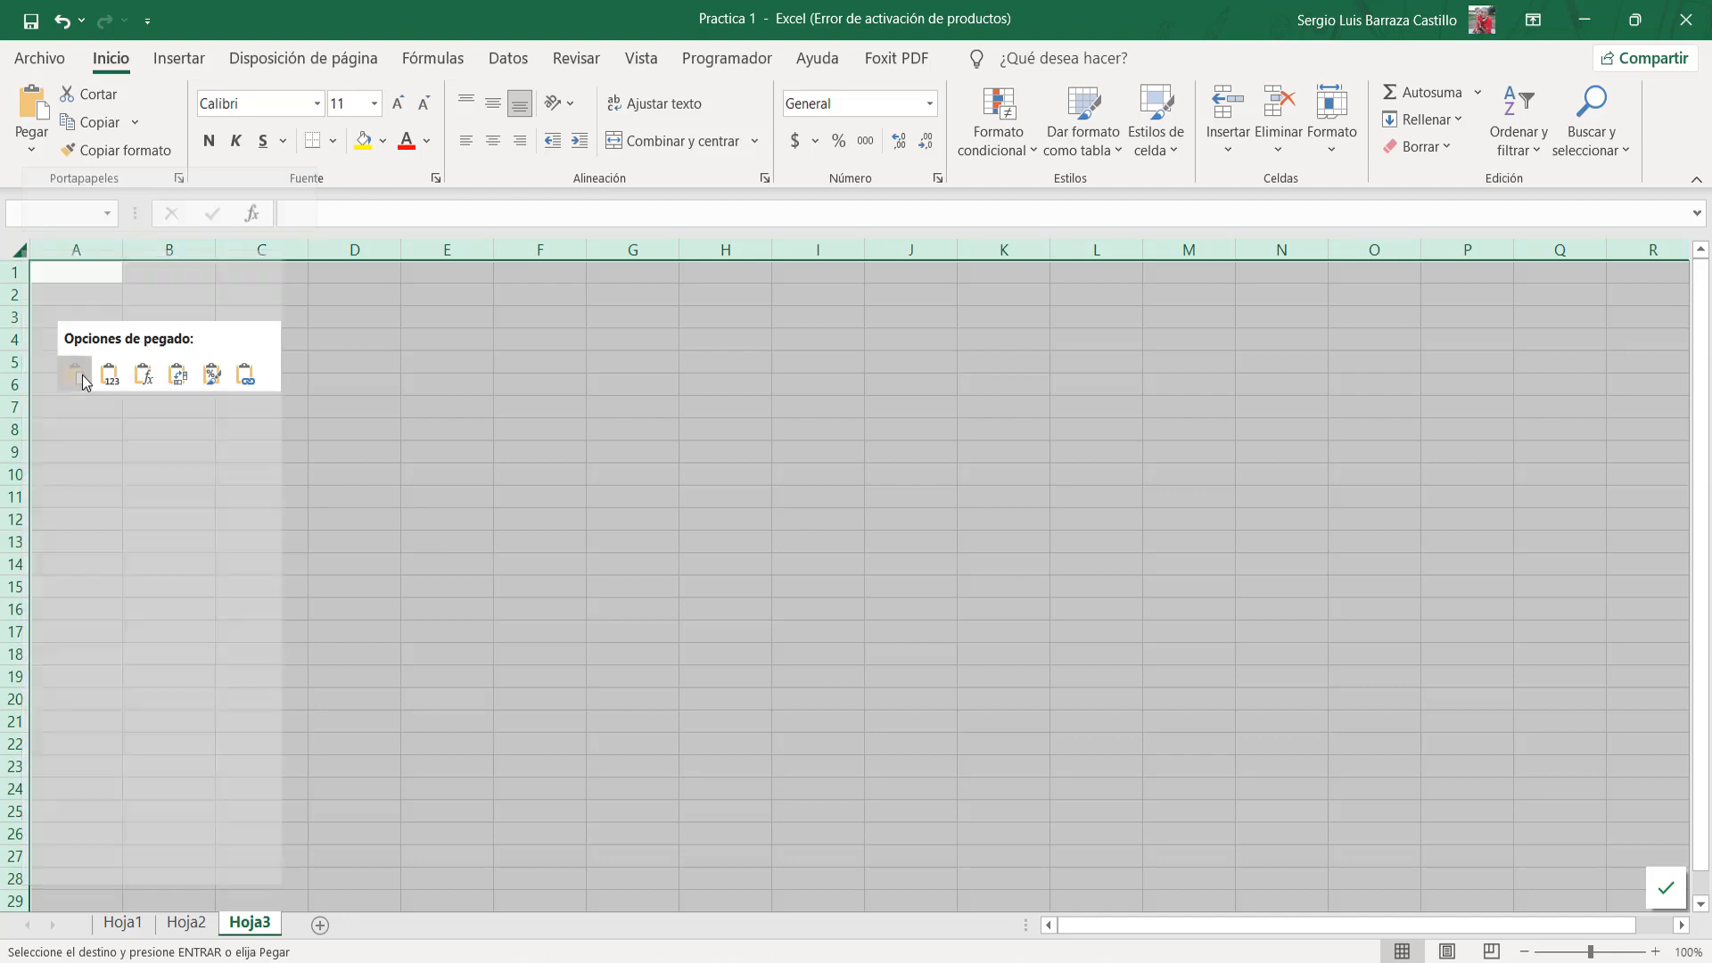
pyautogui.click(385, 456)
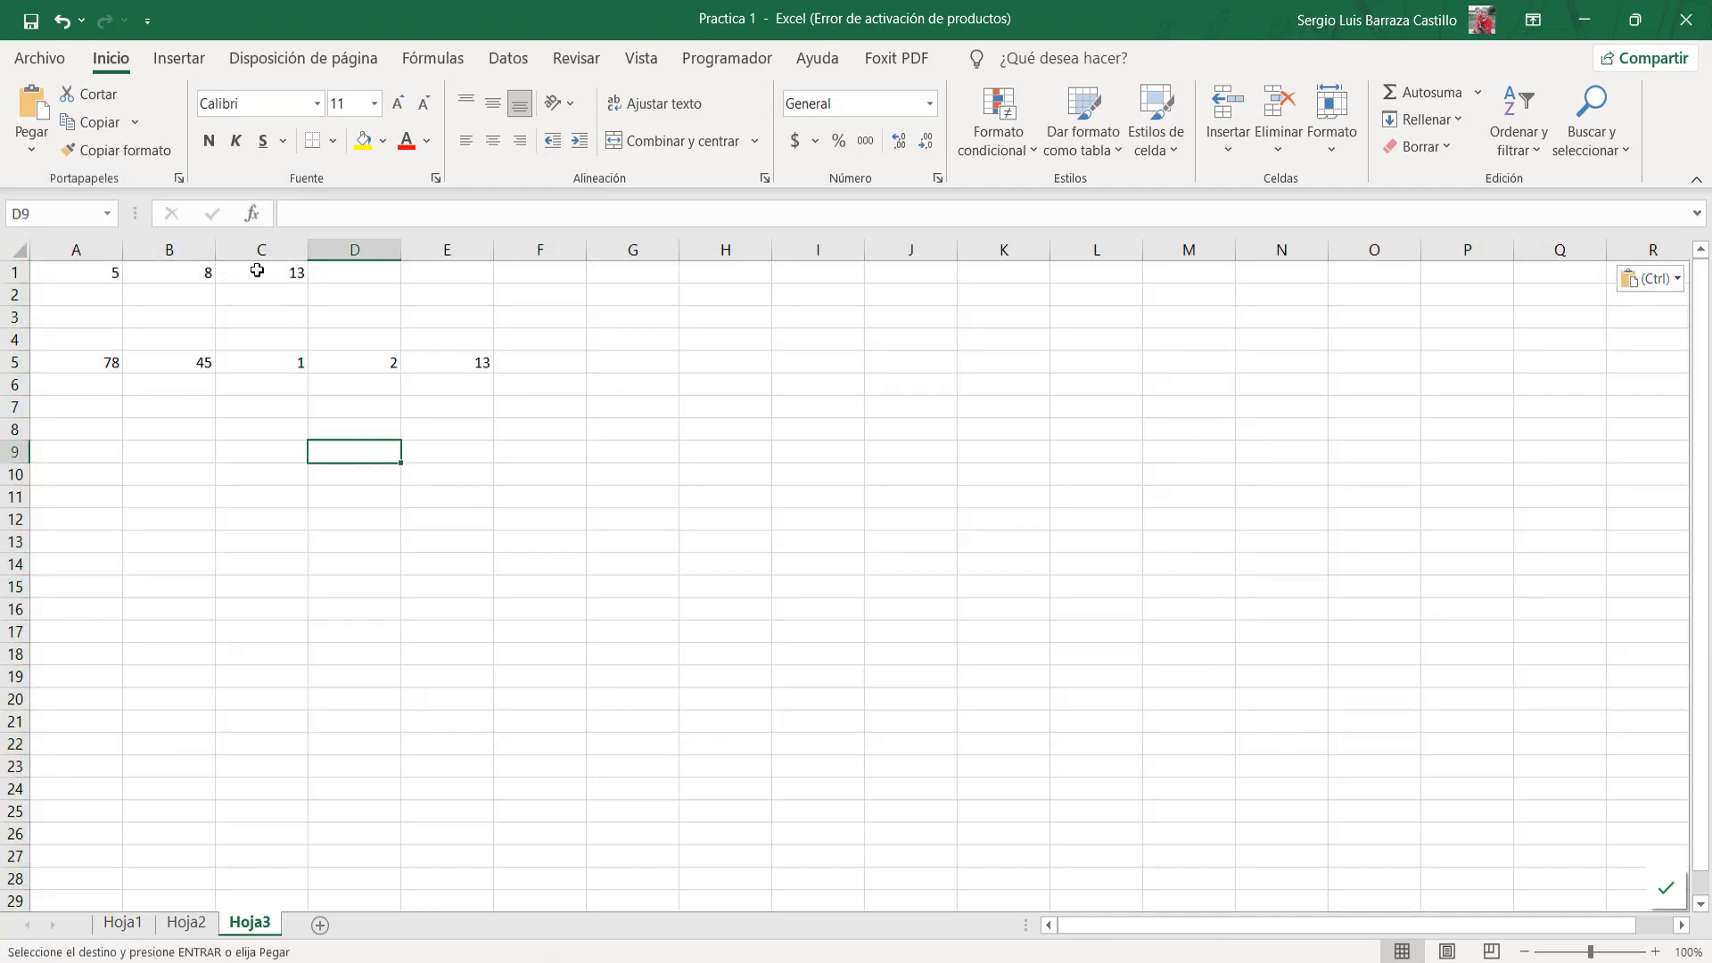
# Compare the pasted contents of Hoja3 with Hoja2, enlarging Hoja3 to 160% zoom.
pyautogui.click(175, 925)
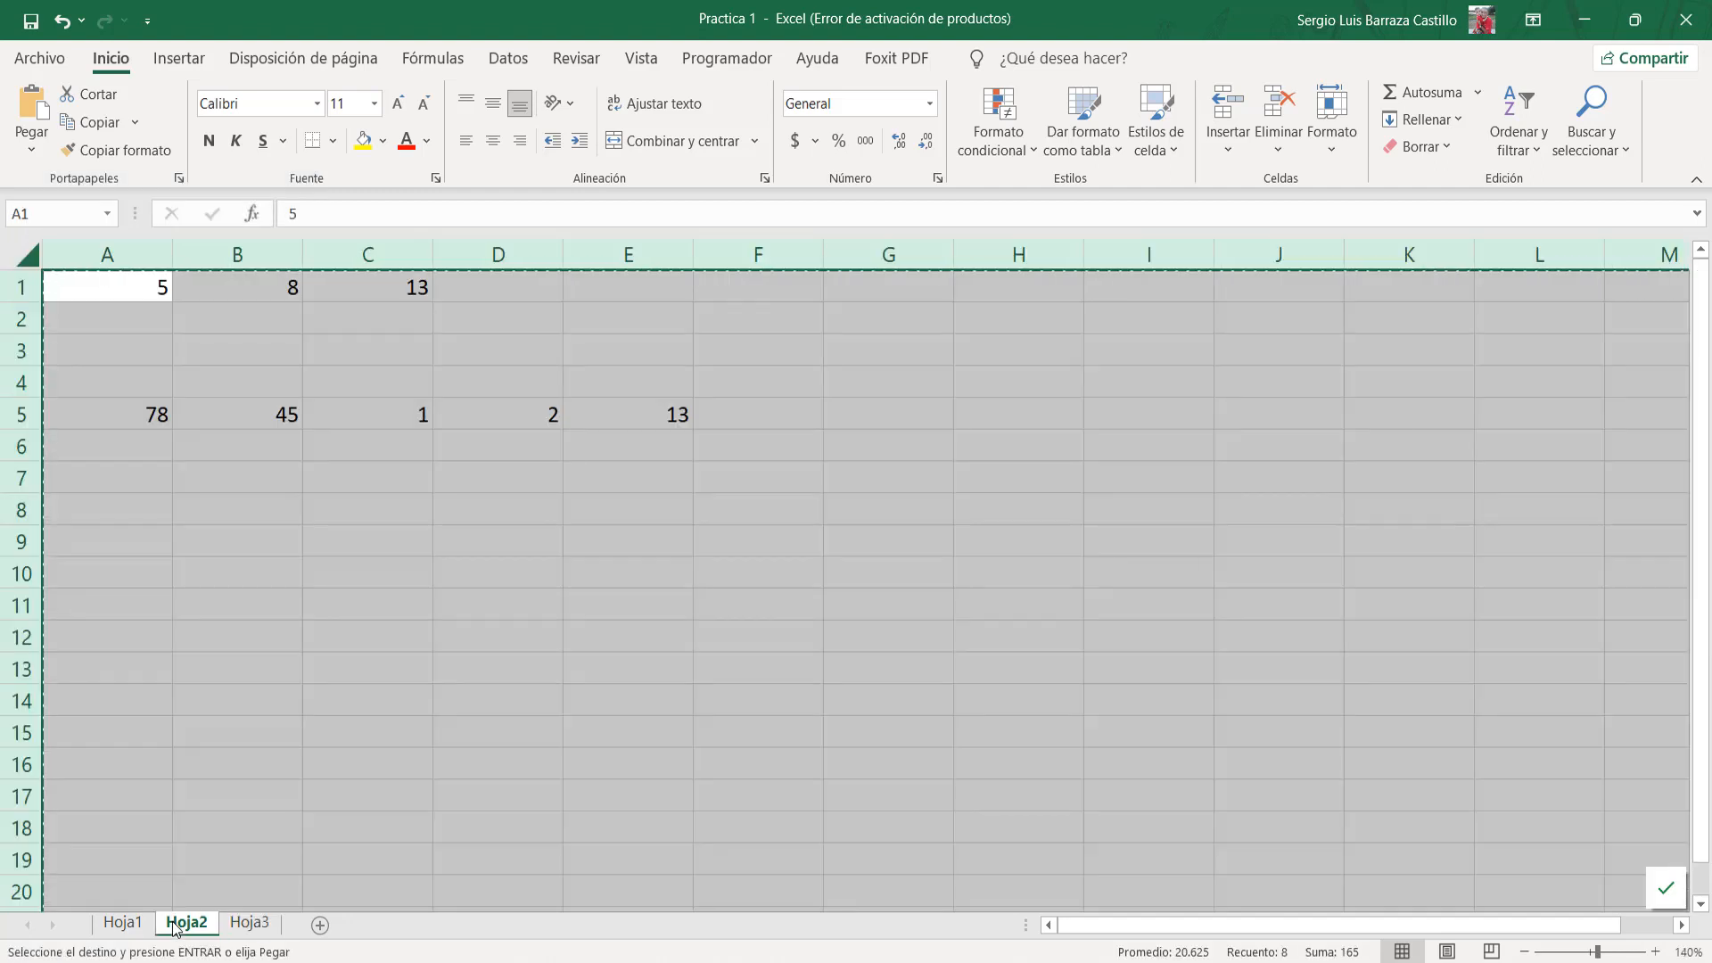
pyautogui.click(254, 924)
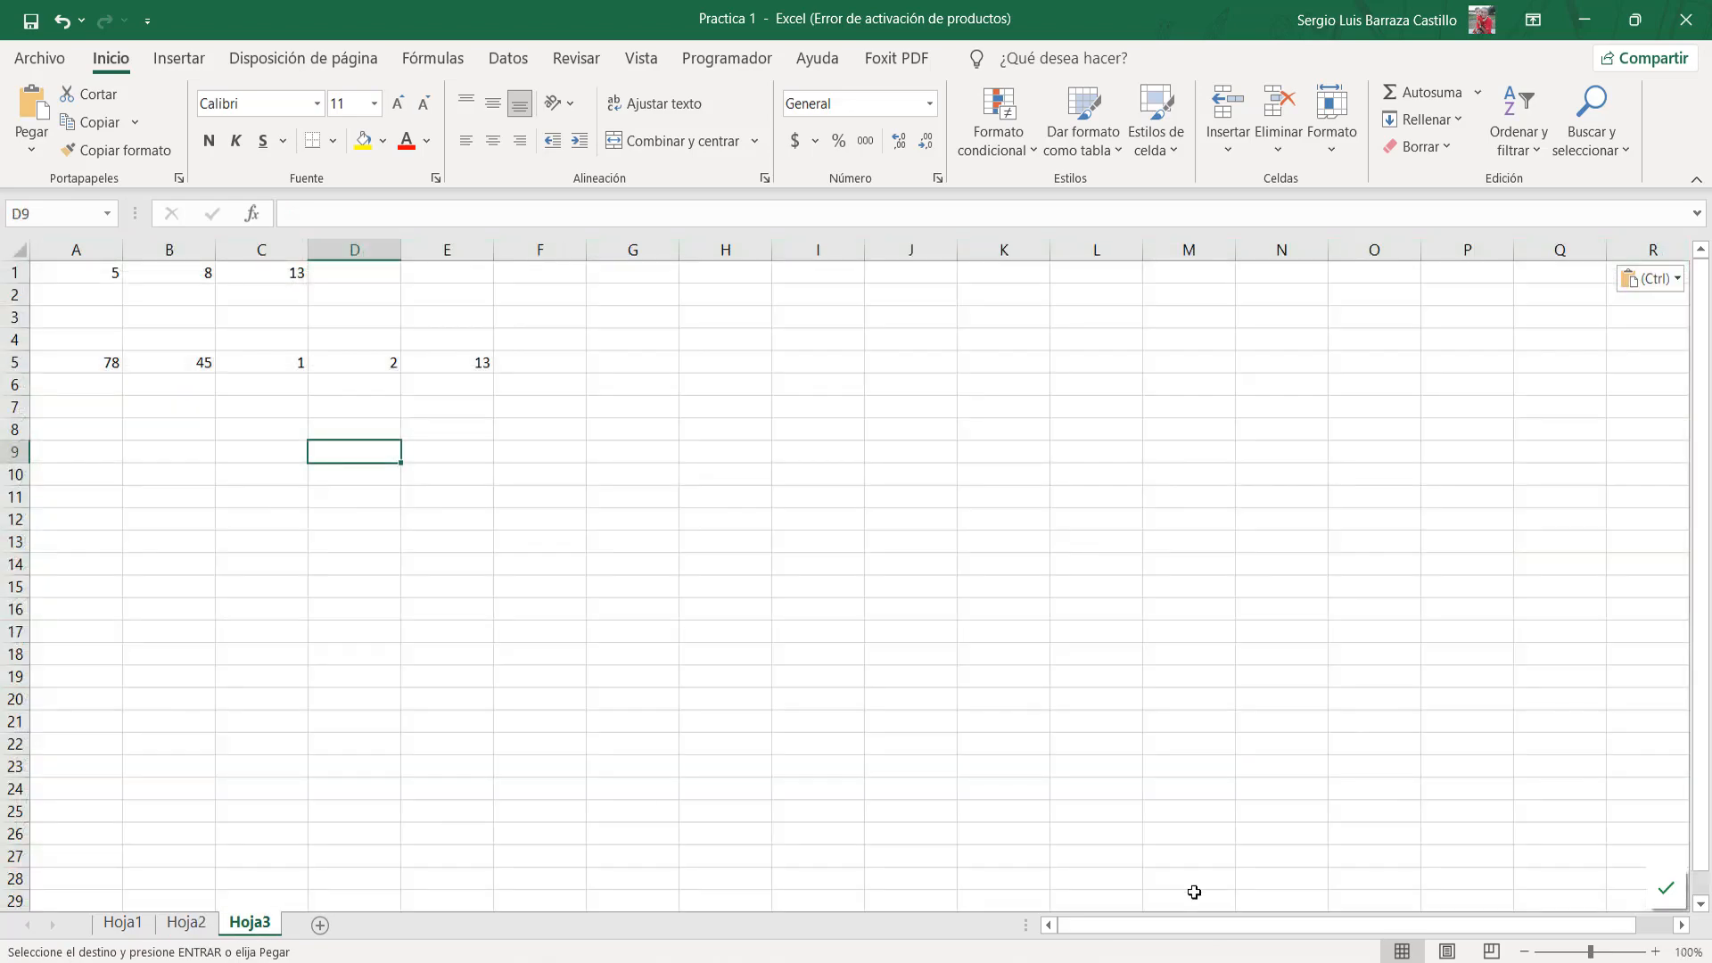
pyautogui.click(1656, 951)
pyautogui.click(1656, 952)
pyautogui.click(1656, 952)
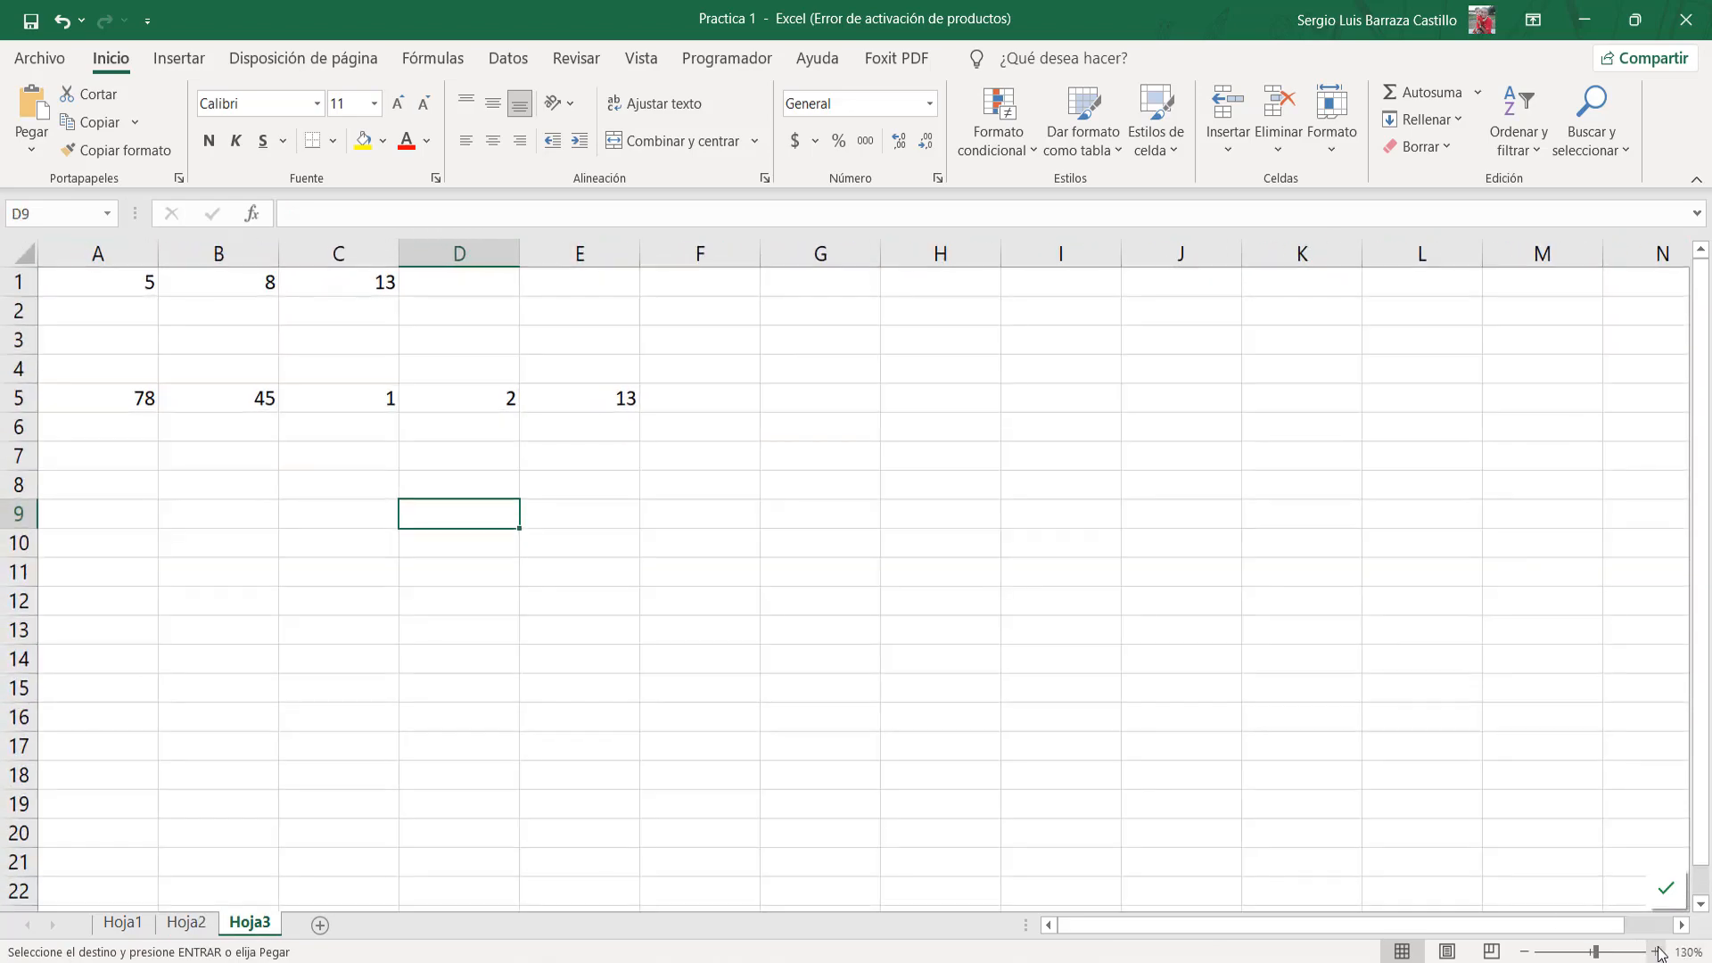
pyautogui.click(1656, 952)
pyautogui.click(1656, 951)
pyautogui.click(1656, 951)
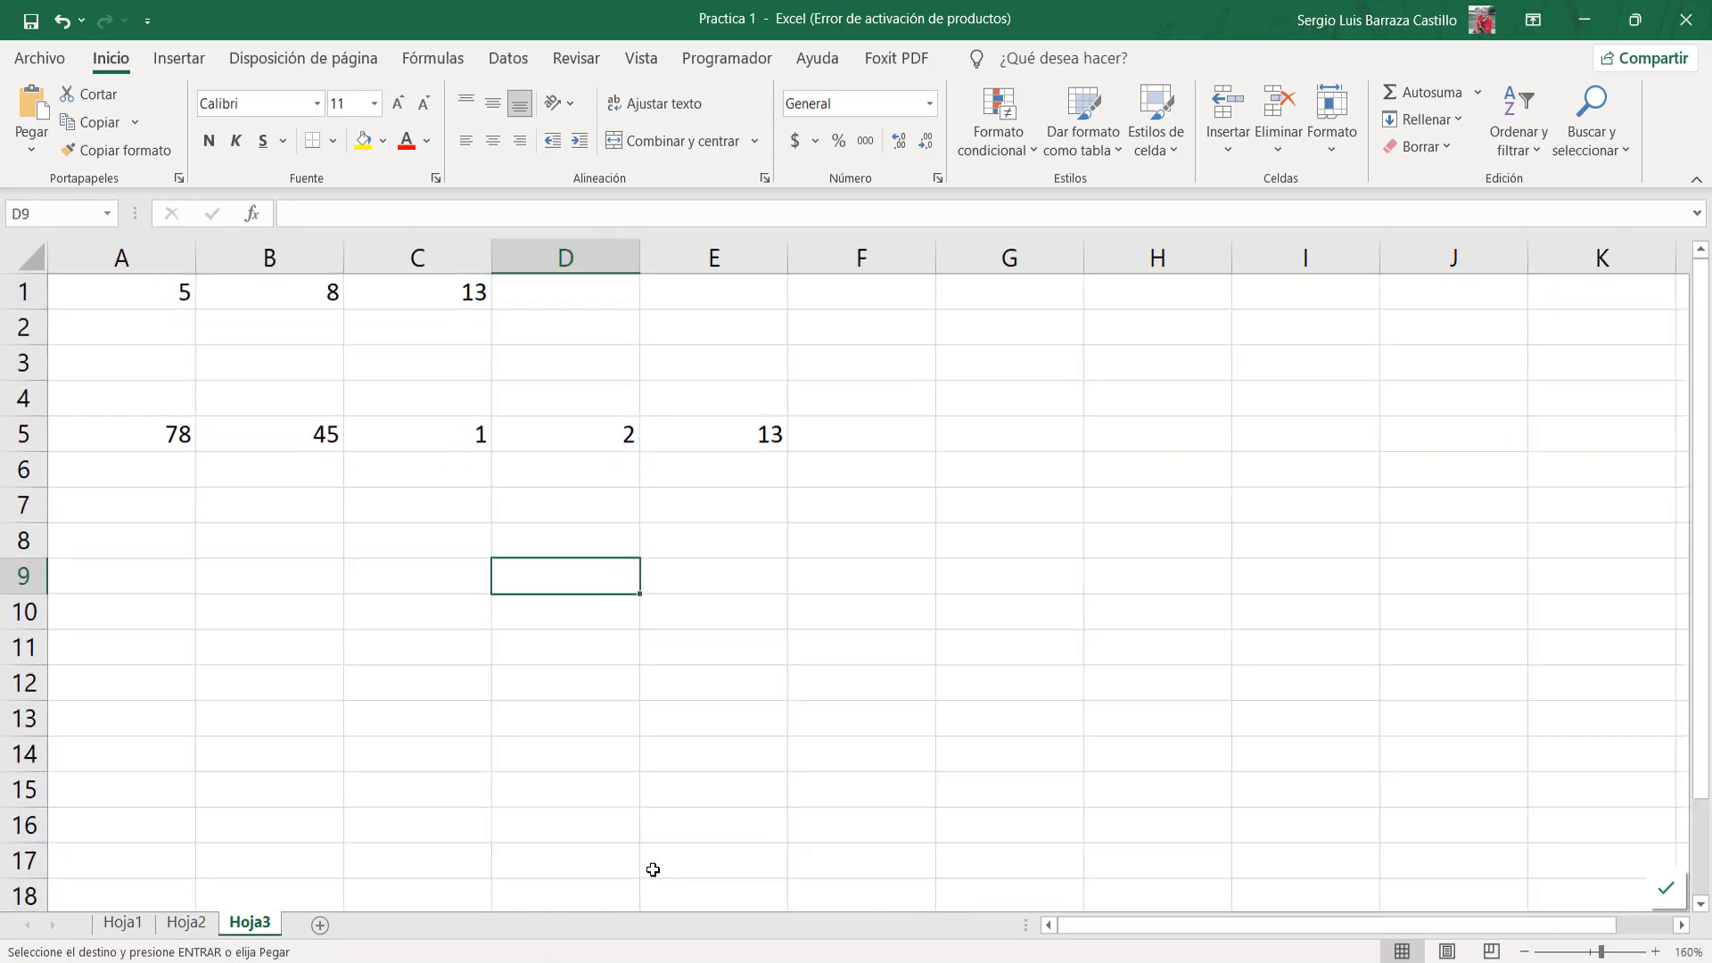
pyautogui.click(171, 928)
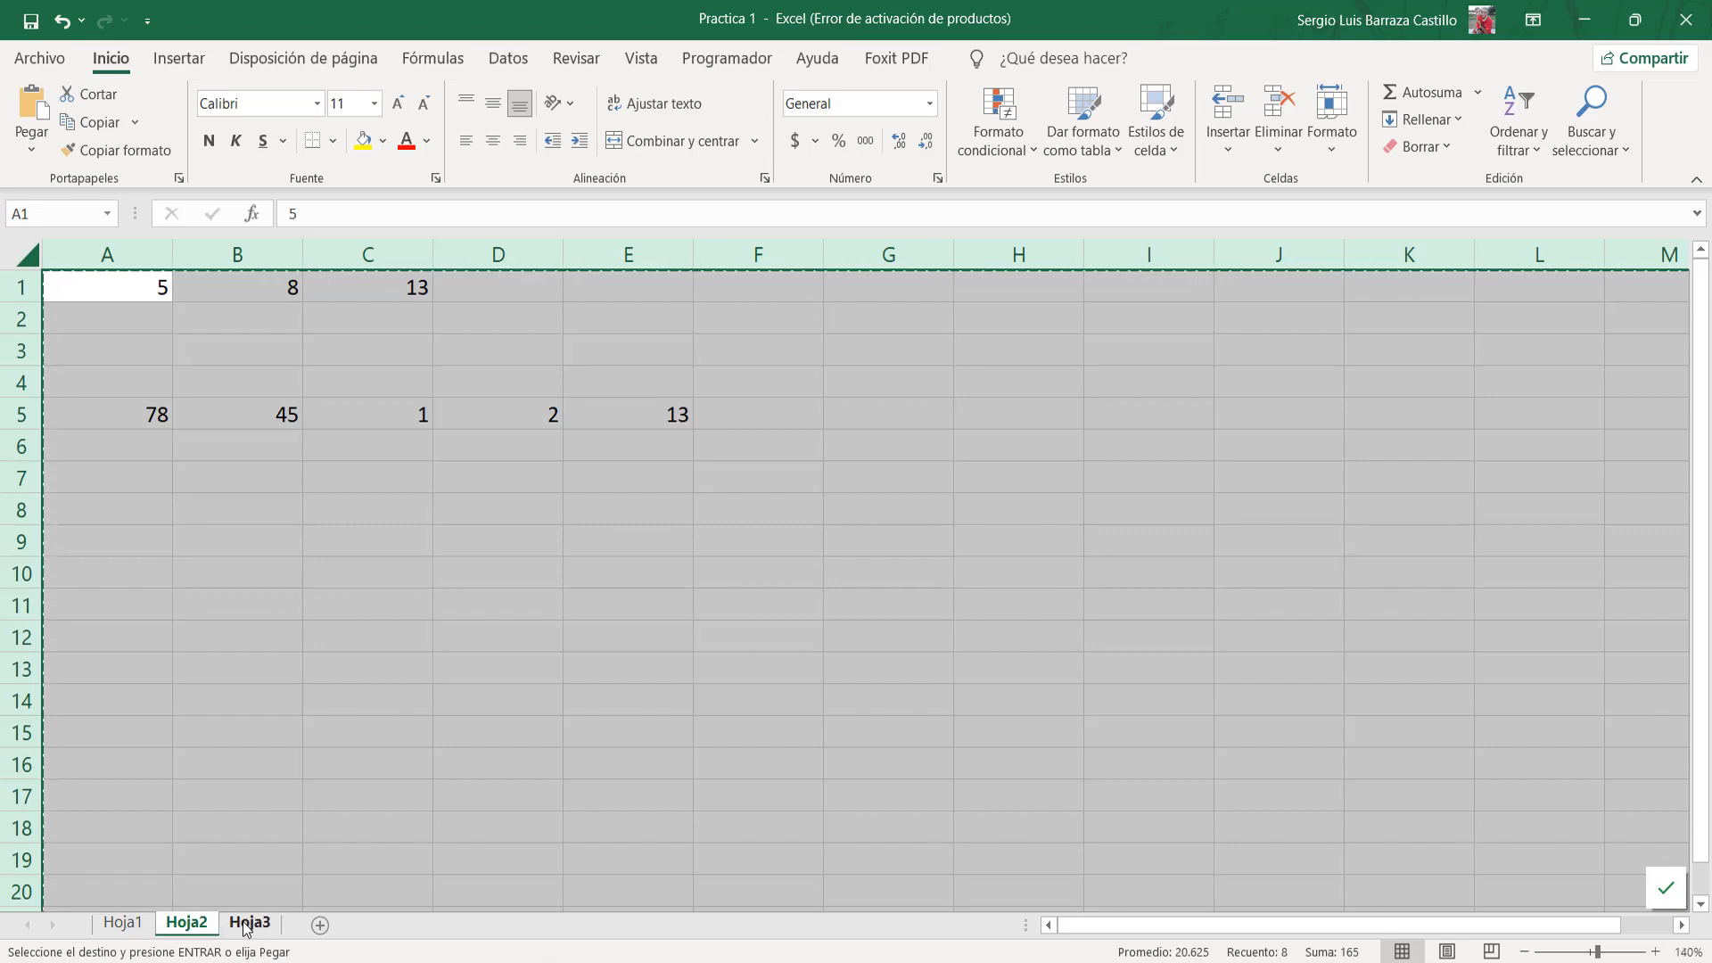
pyautogui.click(247, 927)
# Rename the Hoja2 sheet as "Prueba 2".
pyautogui.click(186, 924)
pyautogui.click(290, 753)
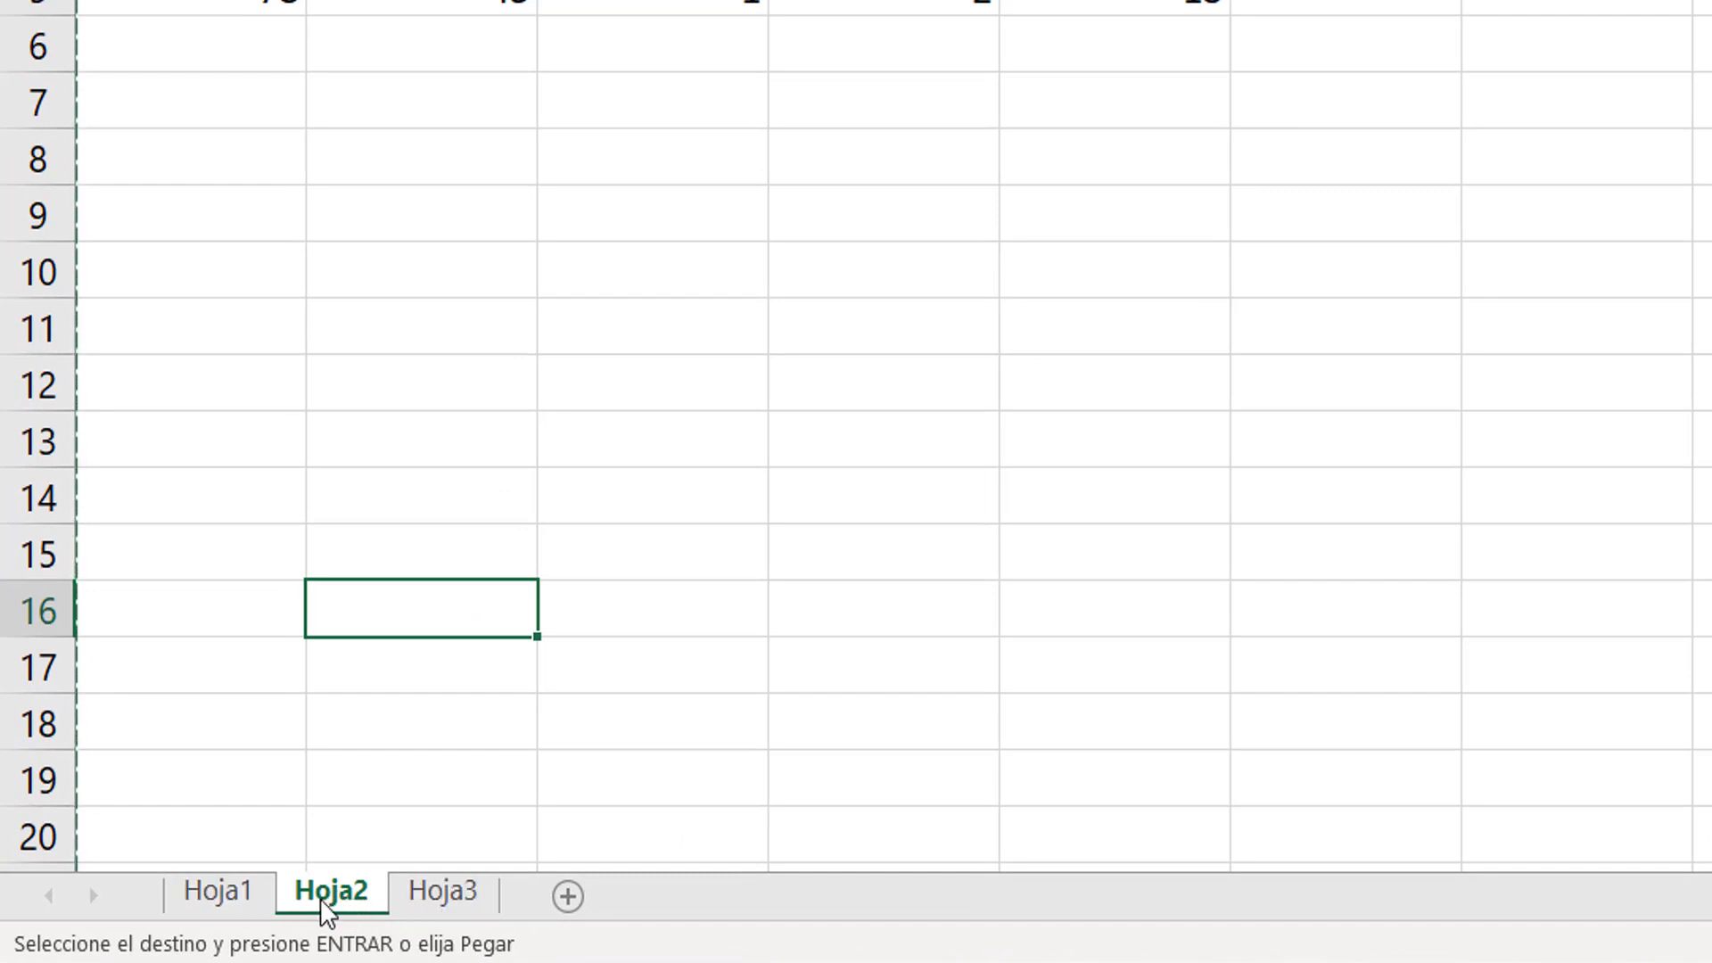
pyautogui.doubleClick(324, 892)
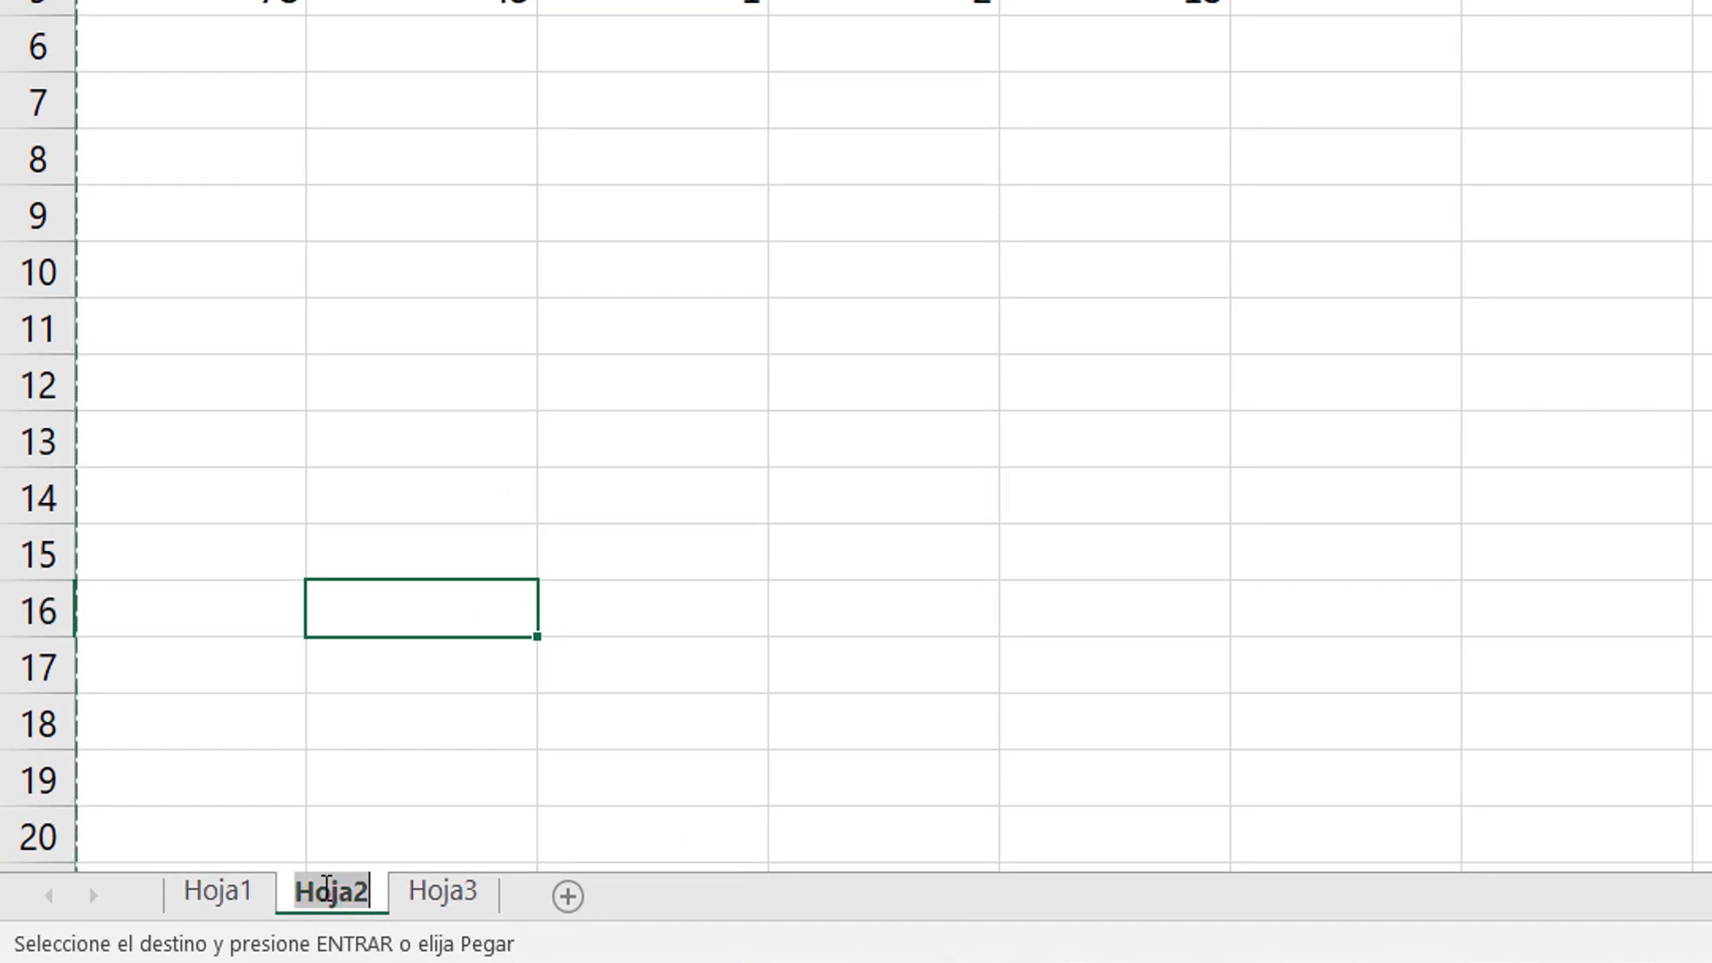
pyautogui.write('Prueba')
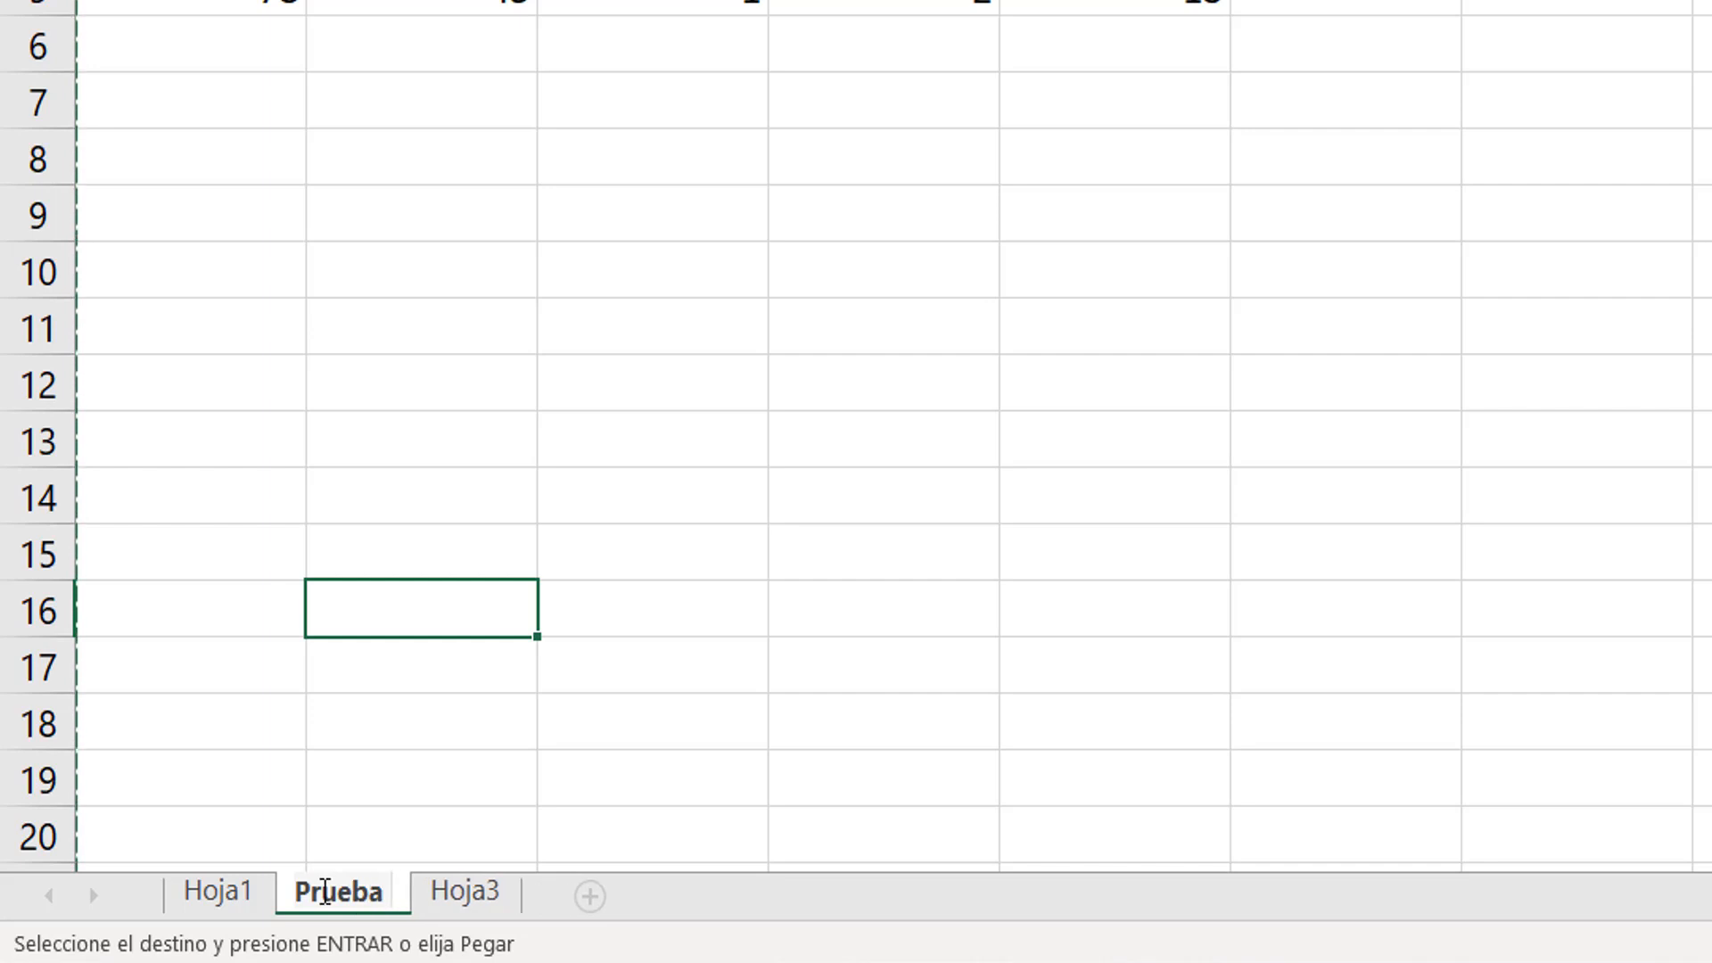
pyautogui.write(' 2')
pyautogui.press('Return')
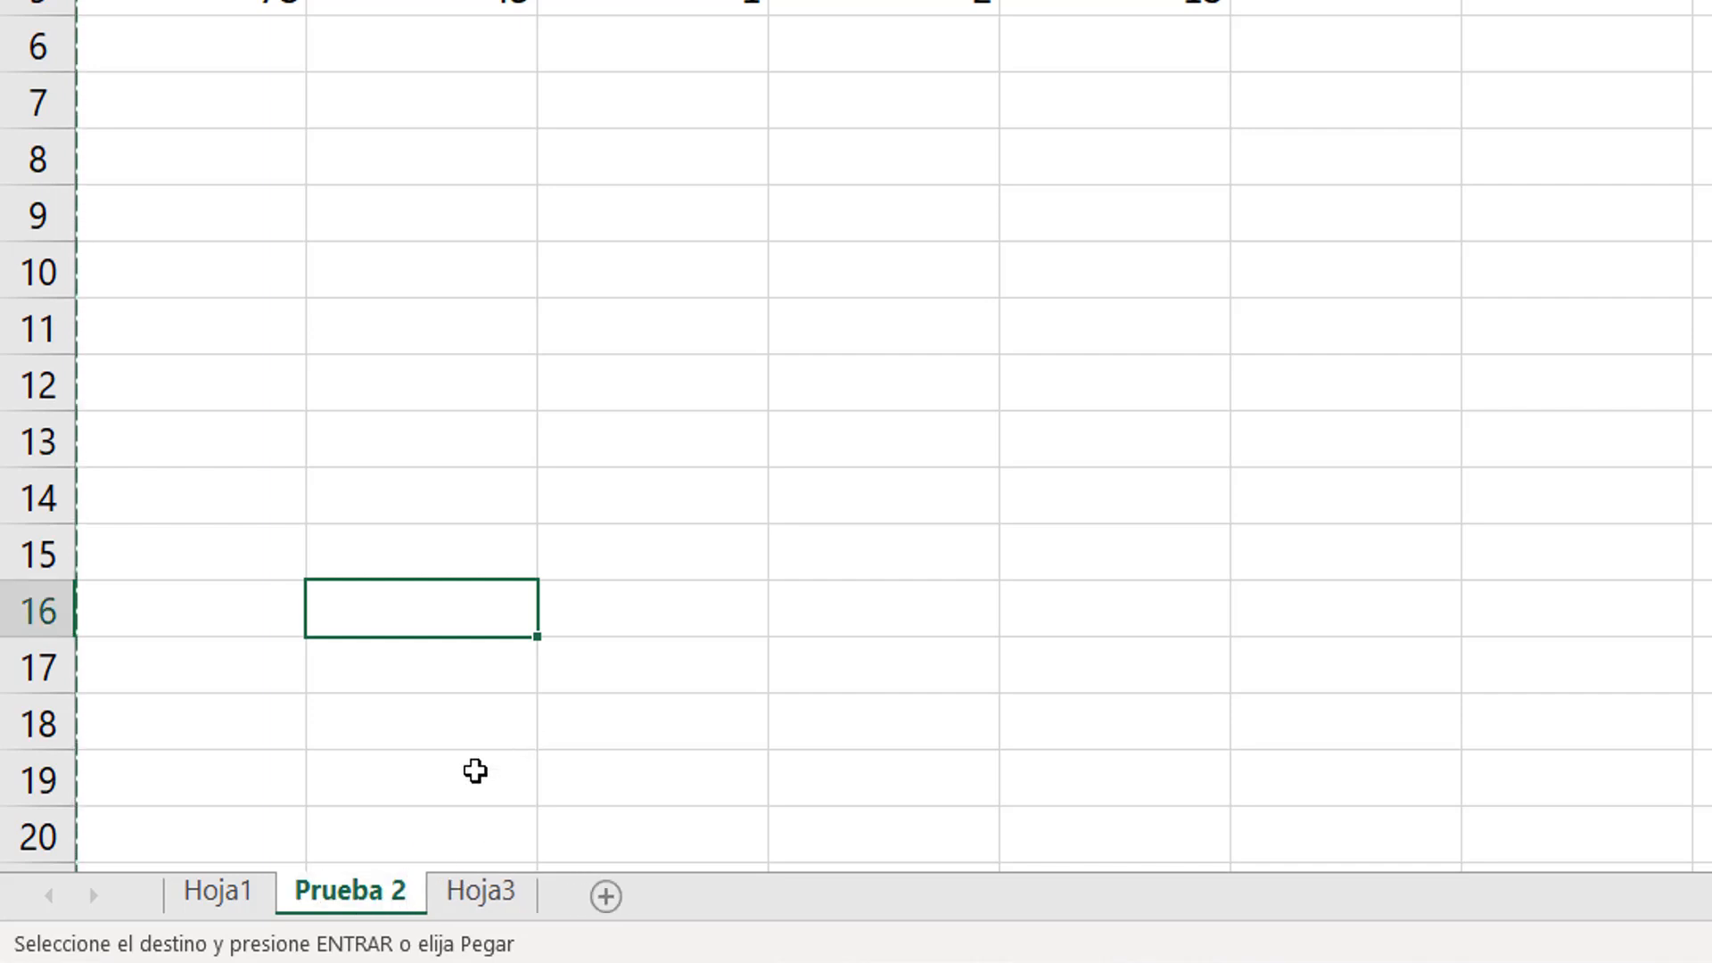
# Rename the Hoja3 sheet as "Prueba 3".
pyautogui.click(462, 894)
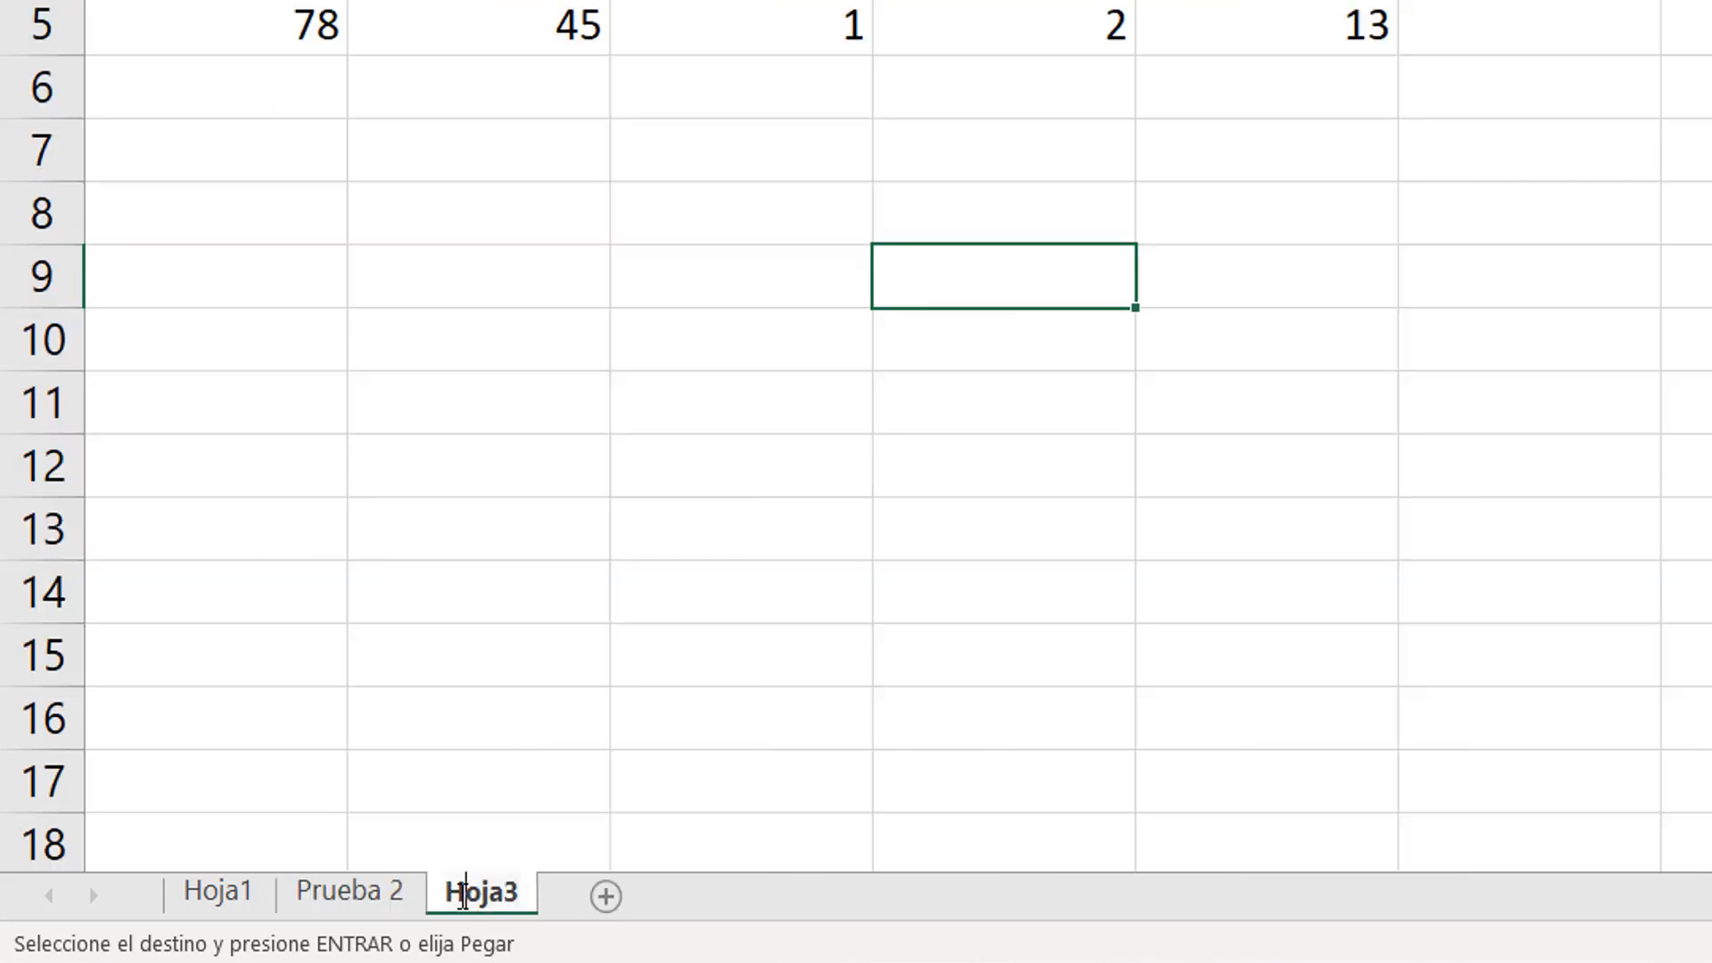
pyautogui.click(505, 785)
pyautogui.rightClick(488, 890)
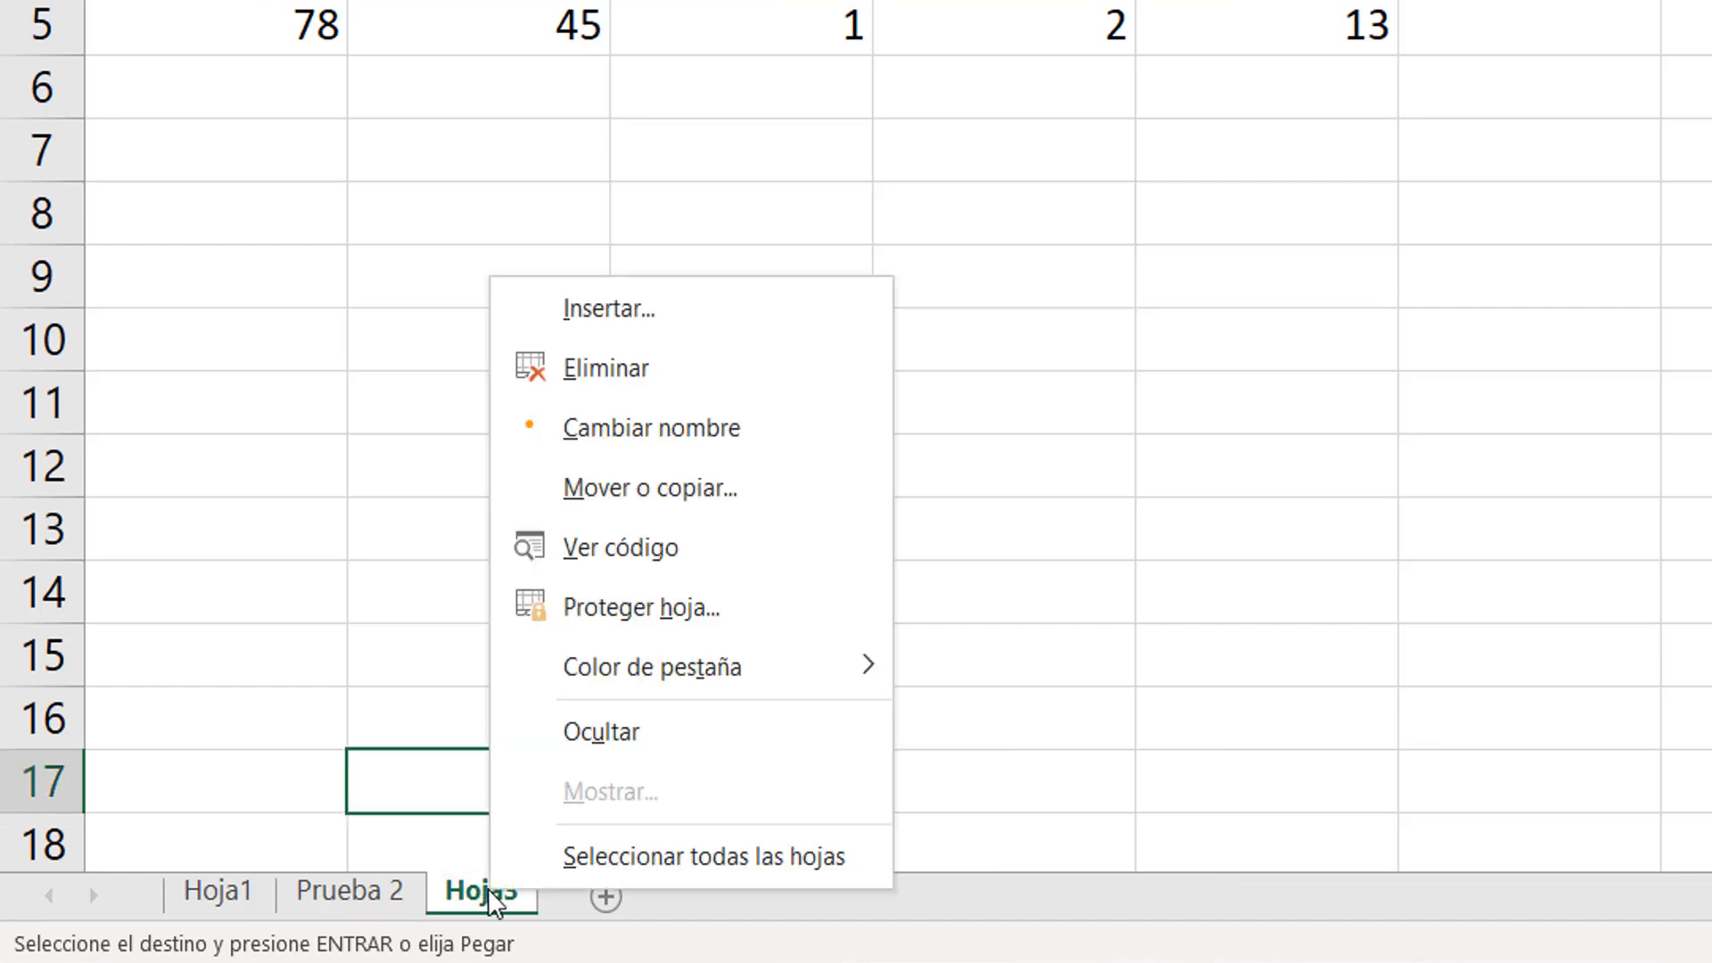
pyautogui.click(602, 428)
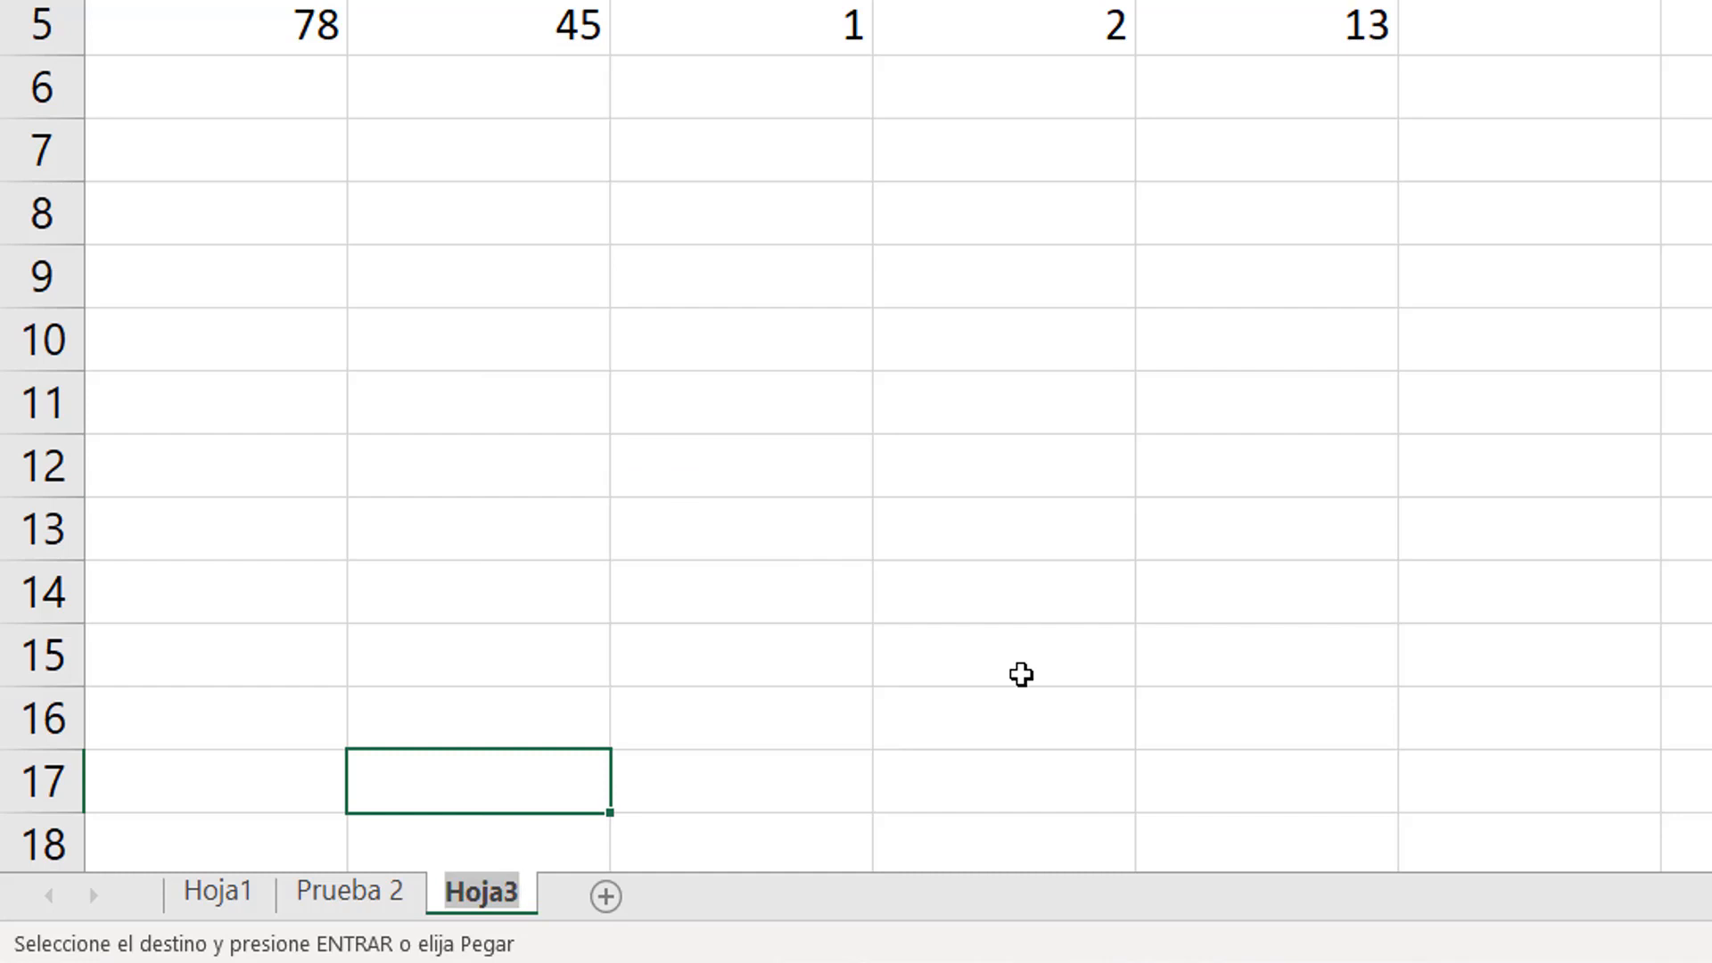
pyautogui.write('Prueba ')
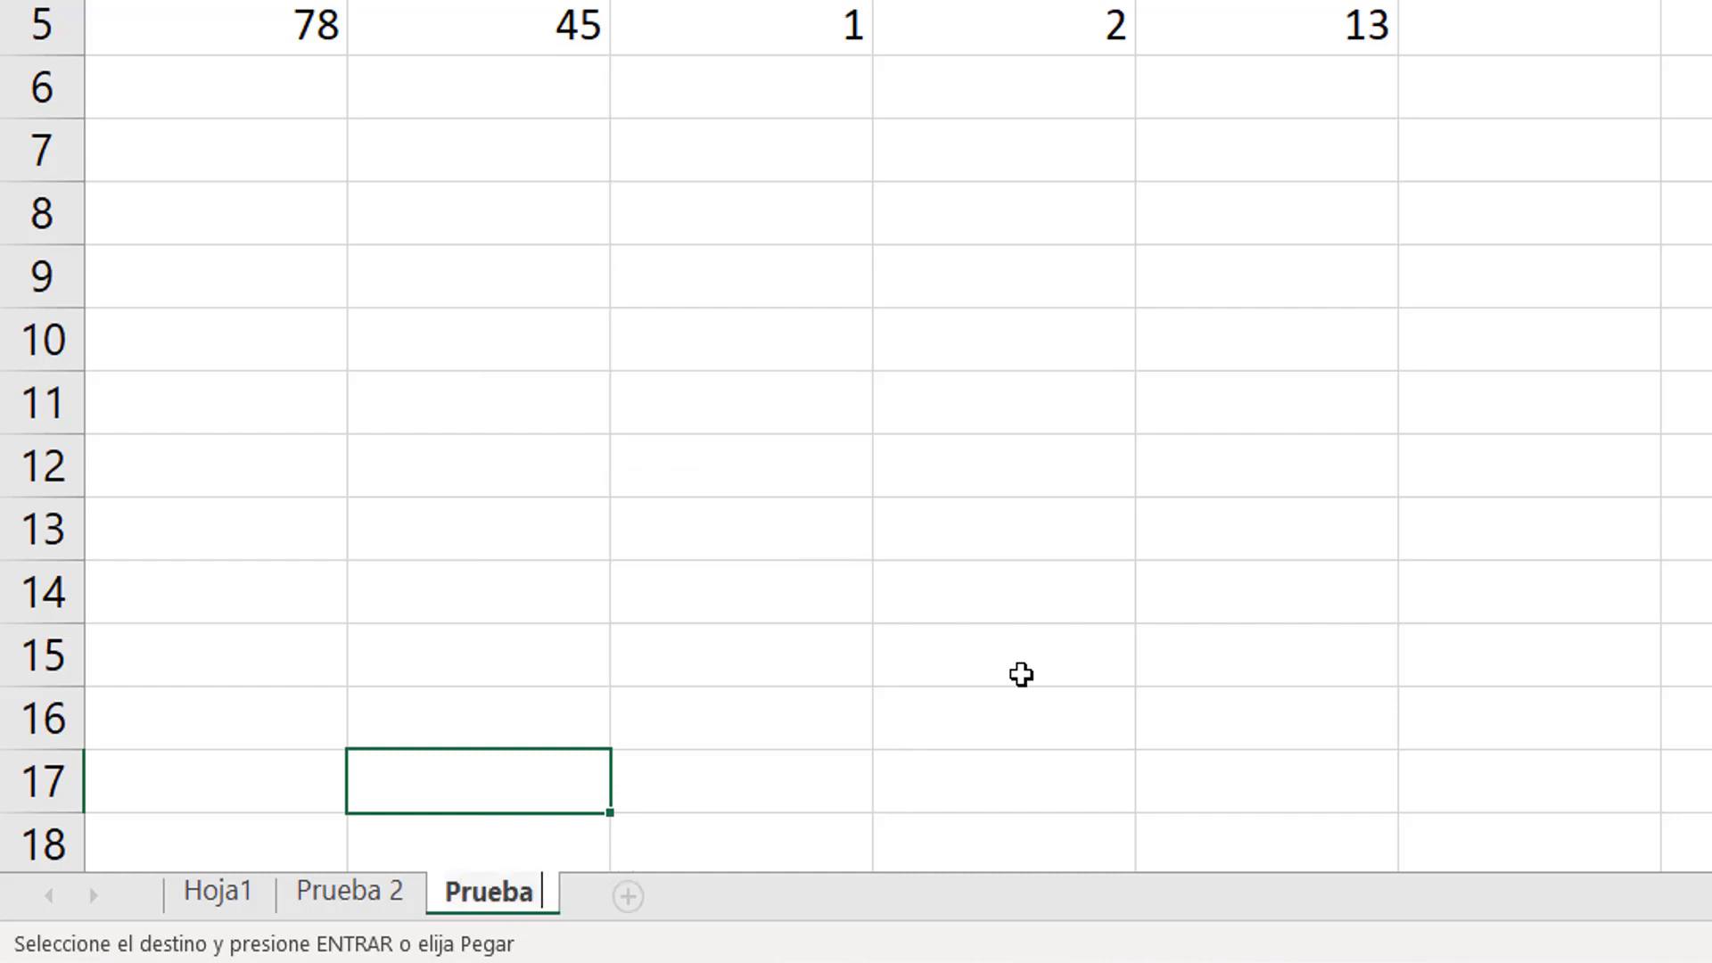
pyautogui.write('3')
pyautogui.press('Return')
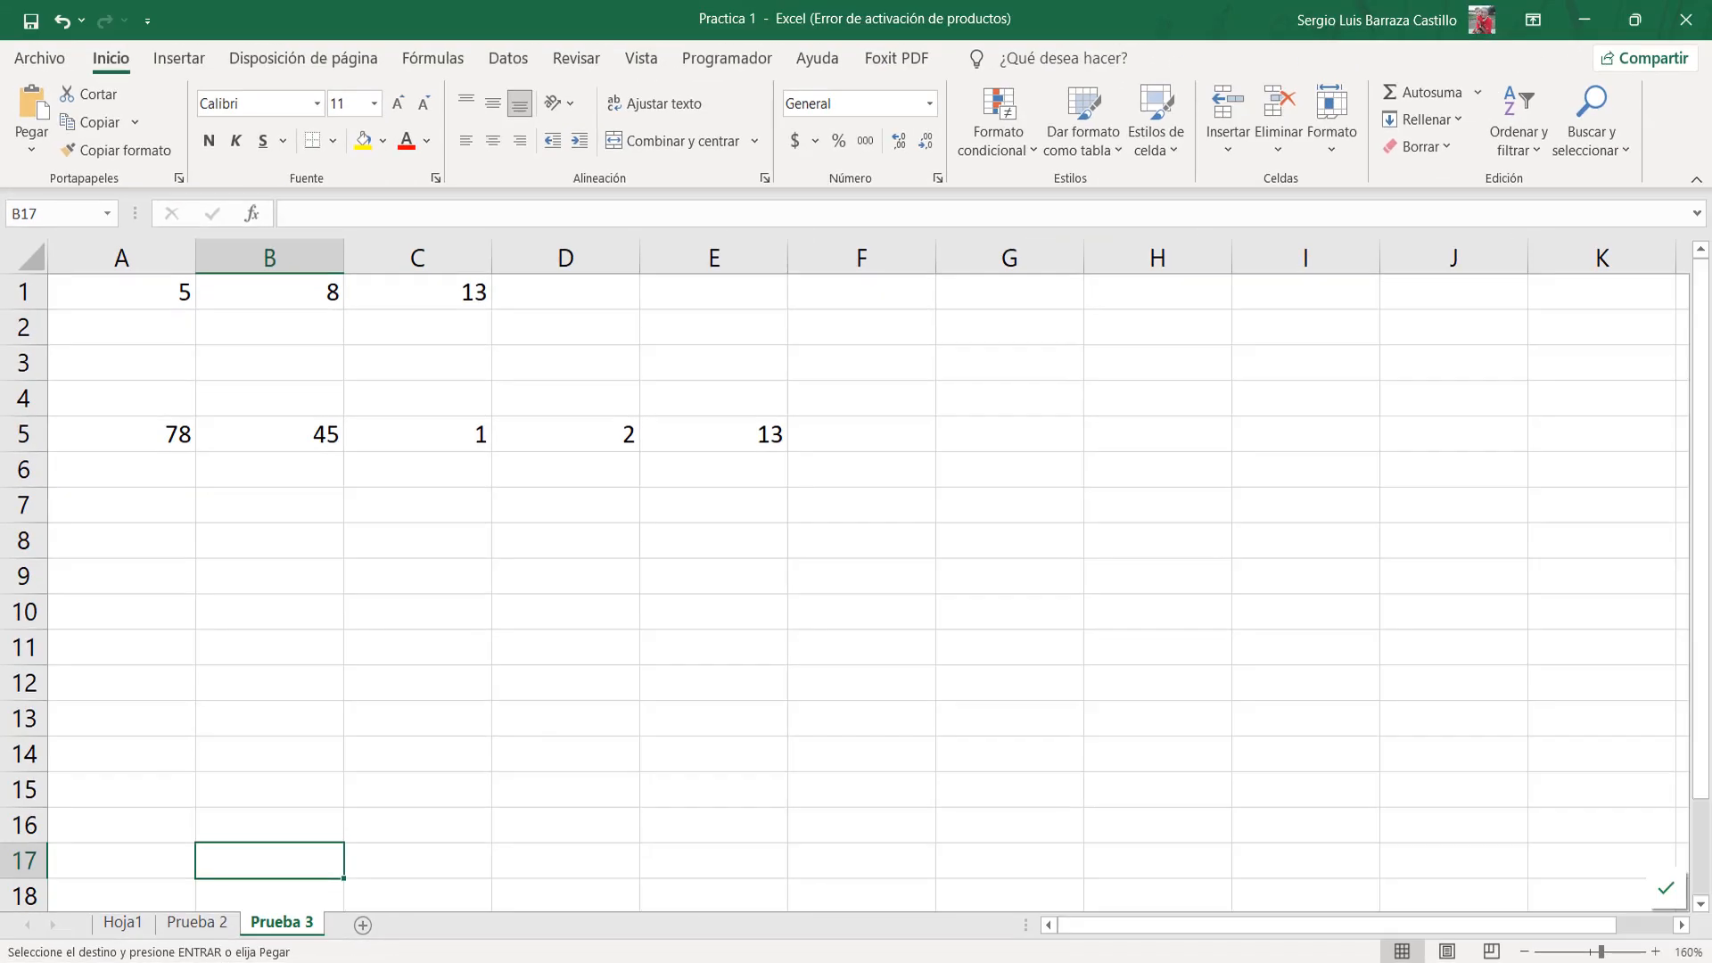
# Consult the adjacent selection table in Creación de un libro.pdf in Foxit PhantomPDF and return to the Practica 1 workbook in Excel.
pyautogui.moveTo(740, 962)
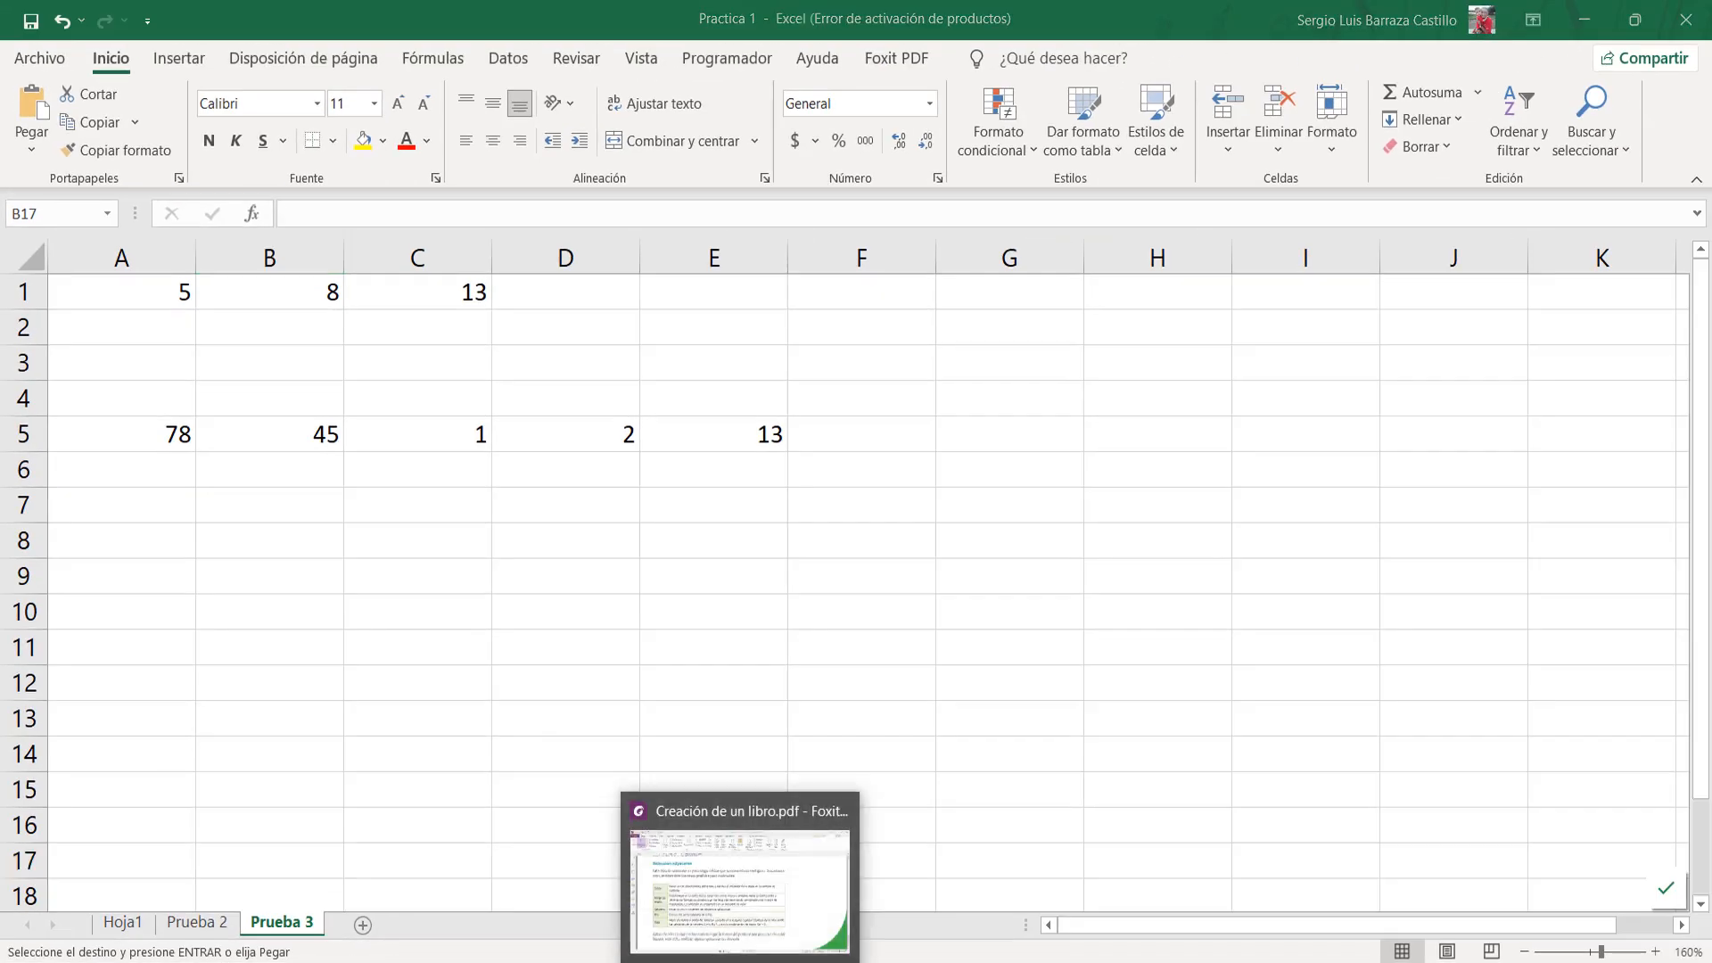
pyautogui.click(740, 887)
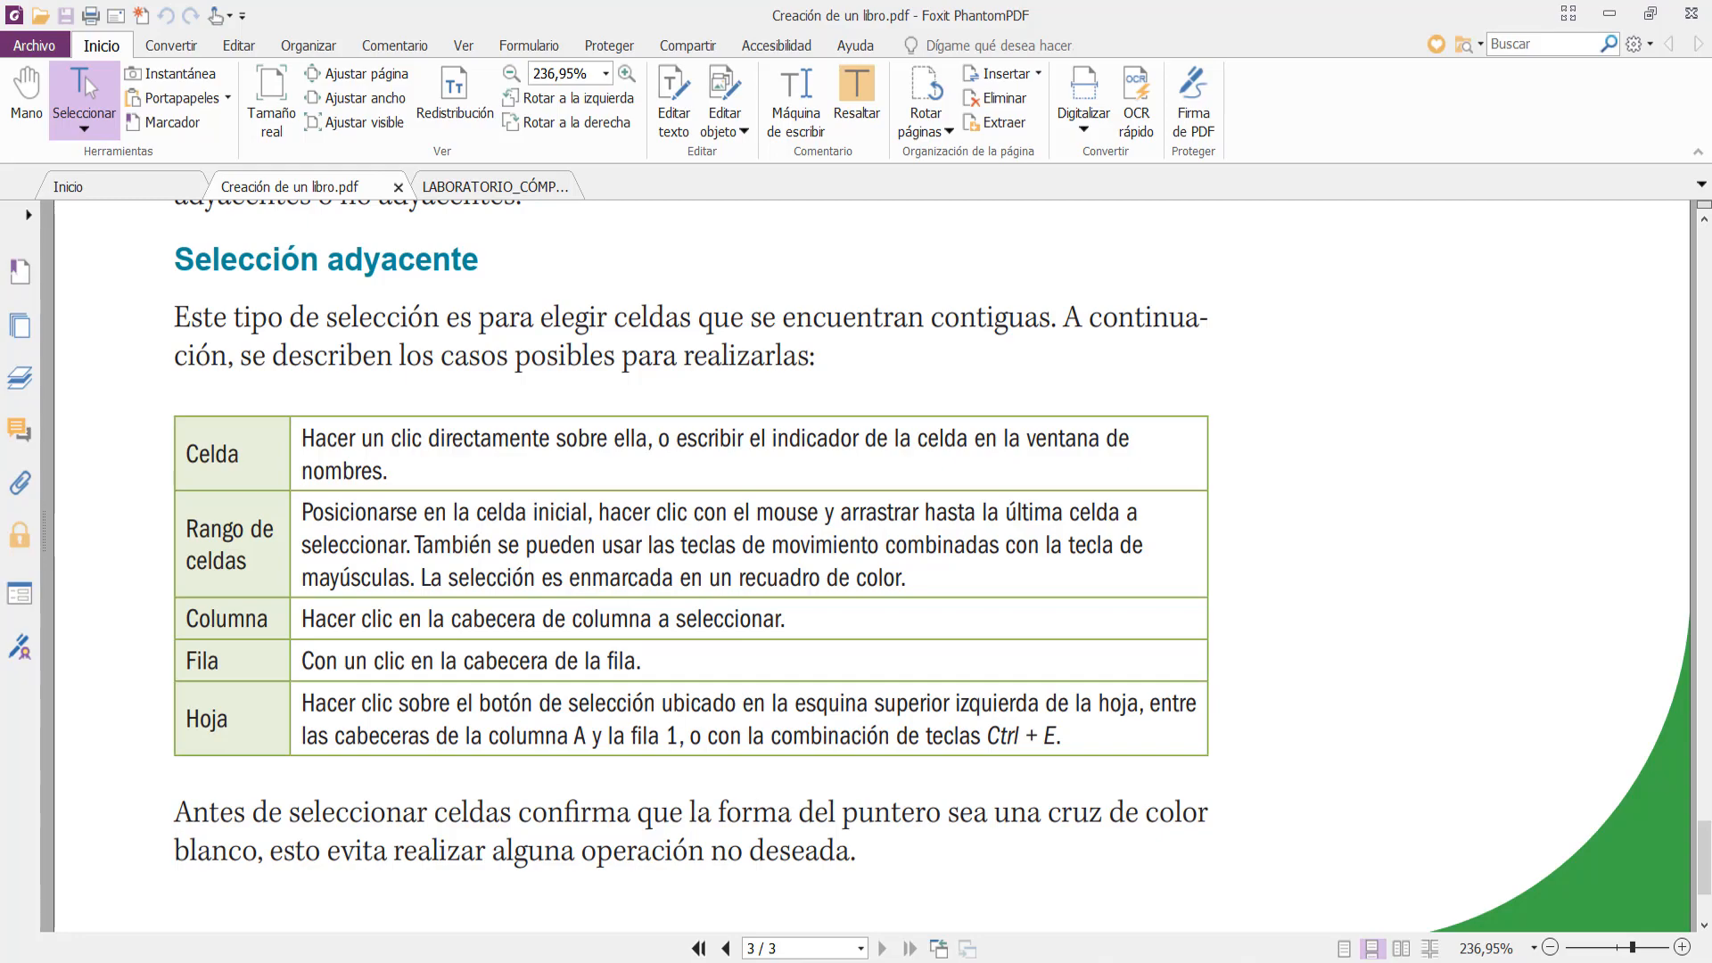
pyautogui.click(838, 962)
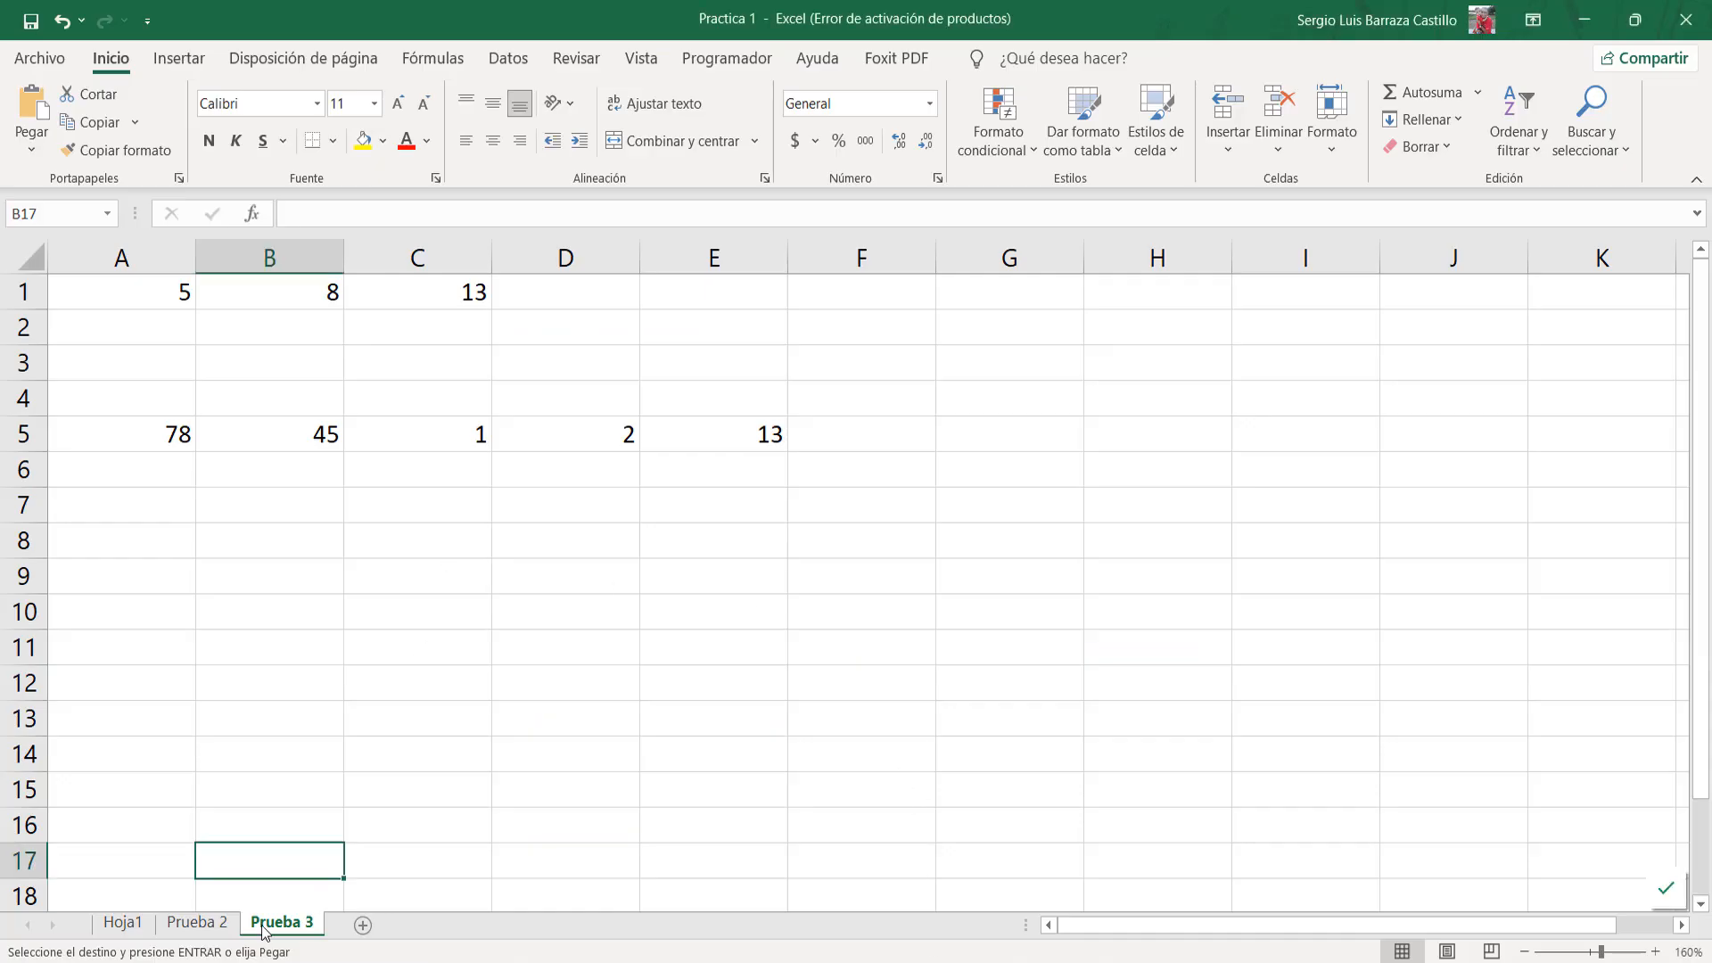
# On the Prueba 2 sheet, go through cells A5, C1 and D5 one at a time.
pyautogui.click(221, 923)
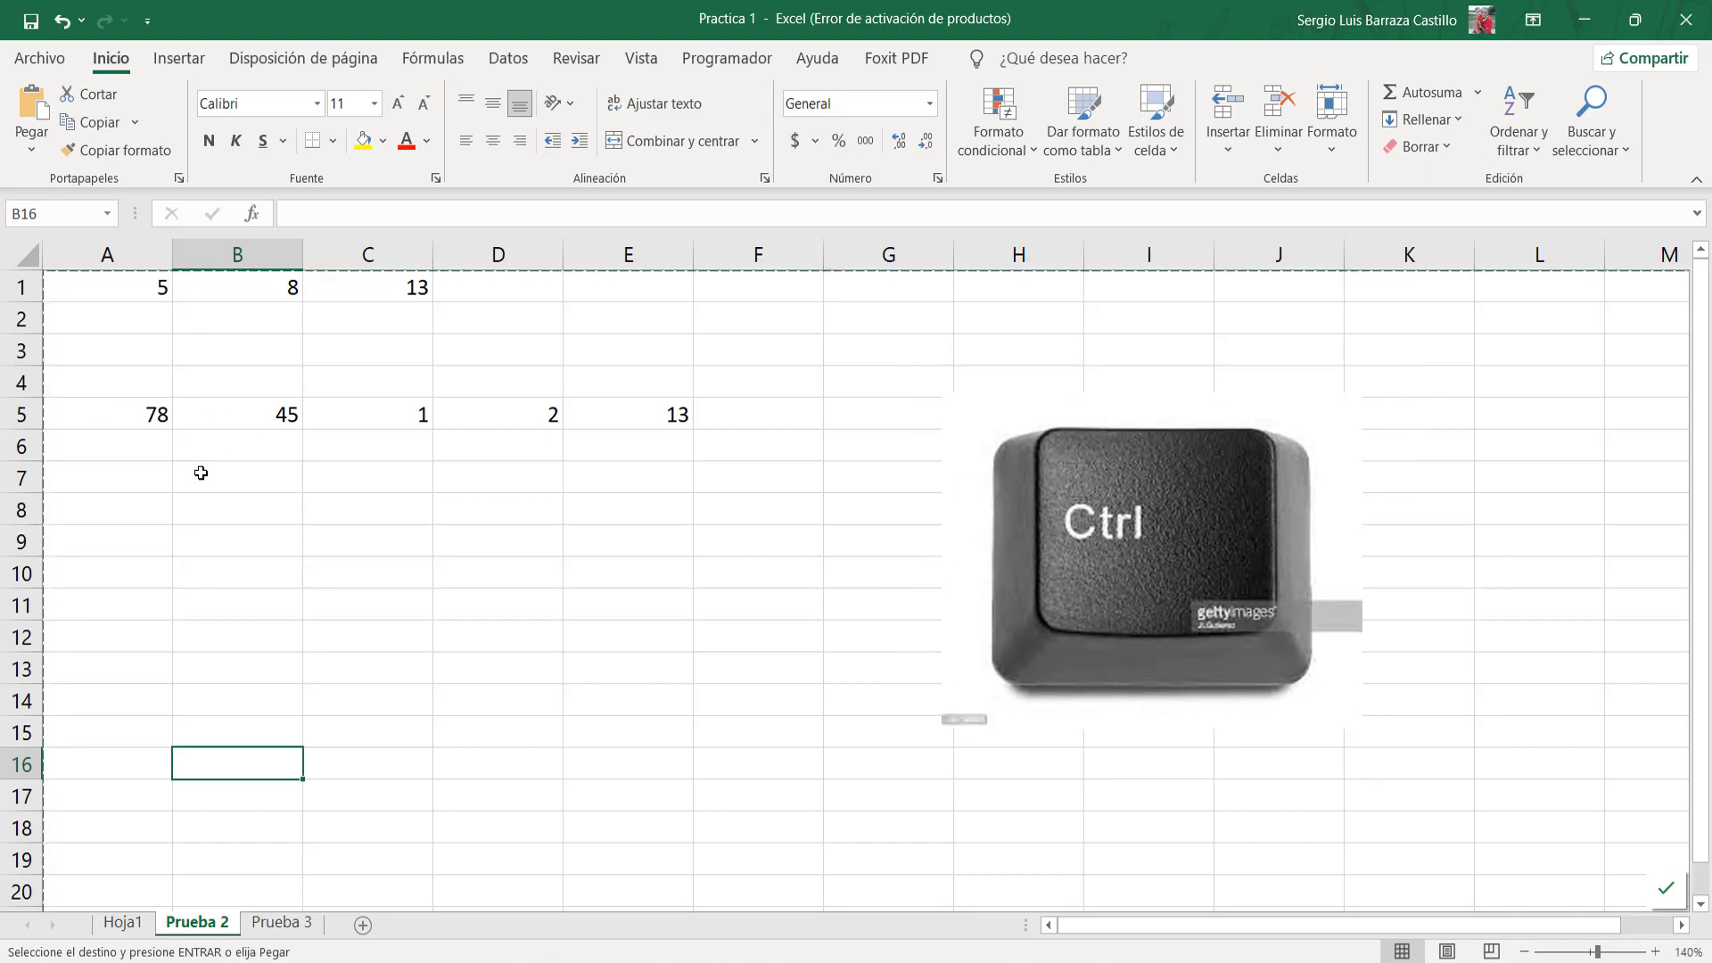
pyautogui.click(138, 411)
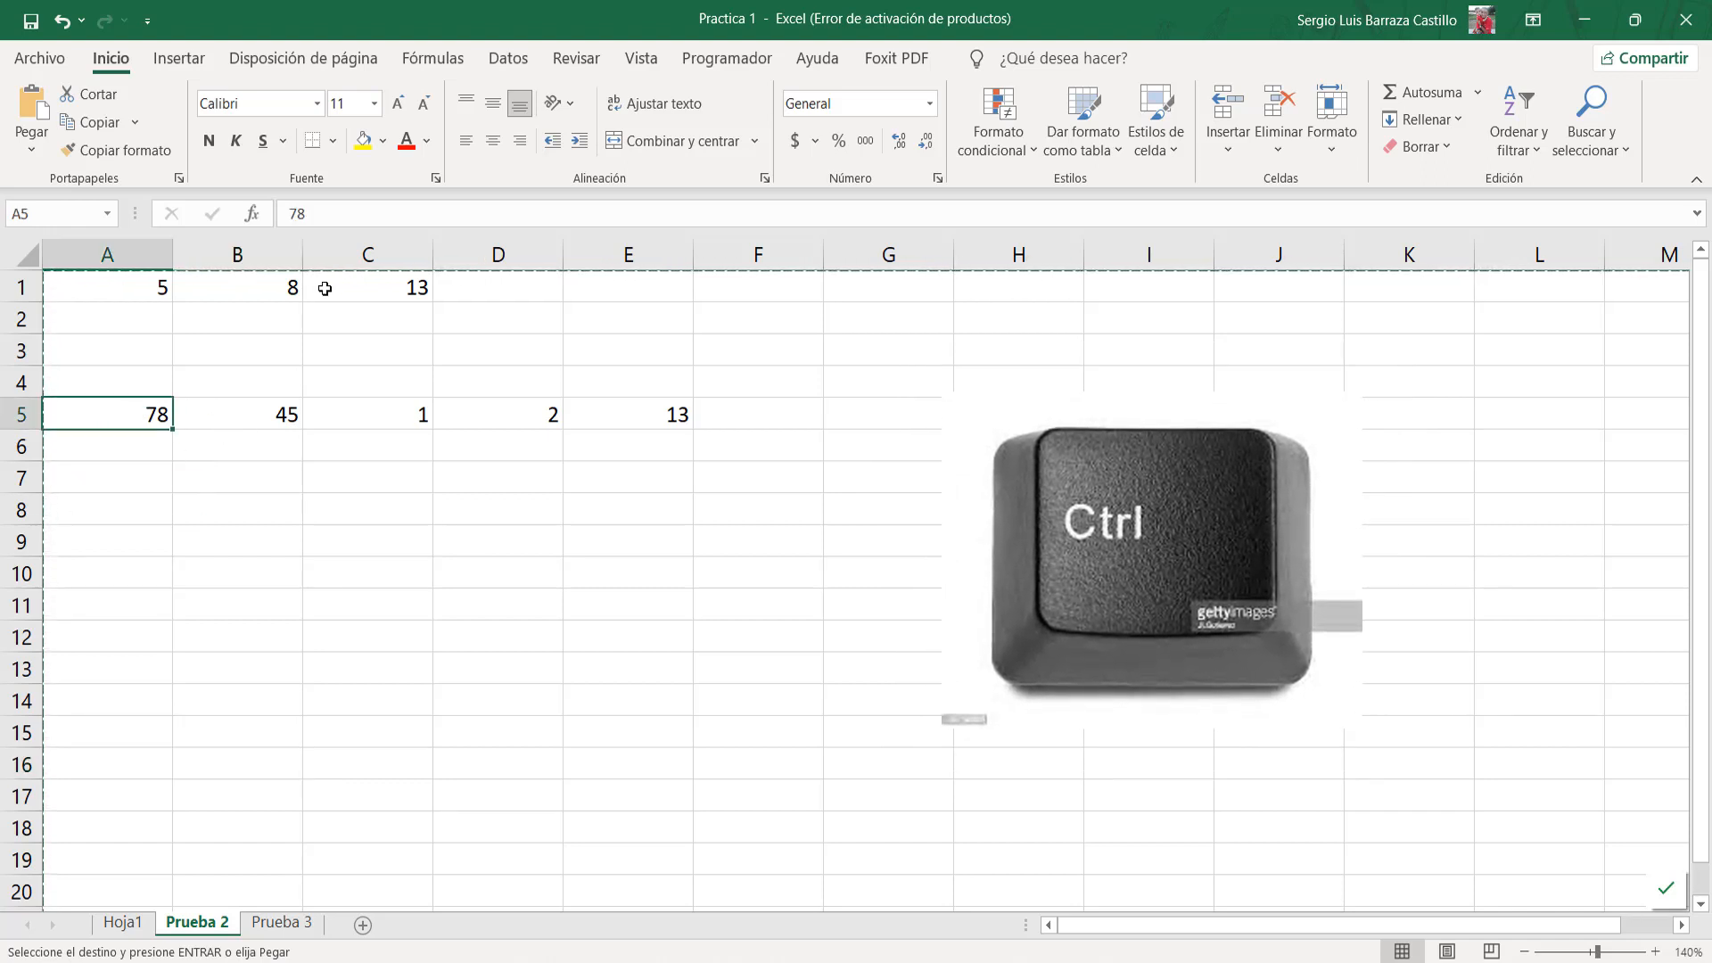
pyautogui.click(367, 286)
pyautogui.click(516, 413)
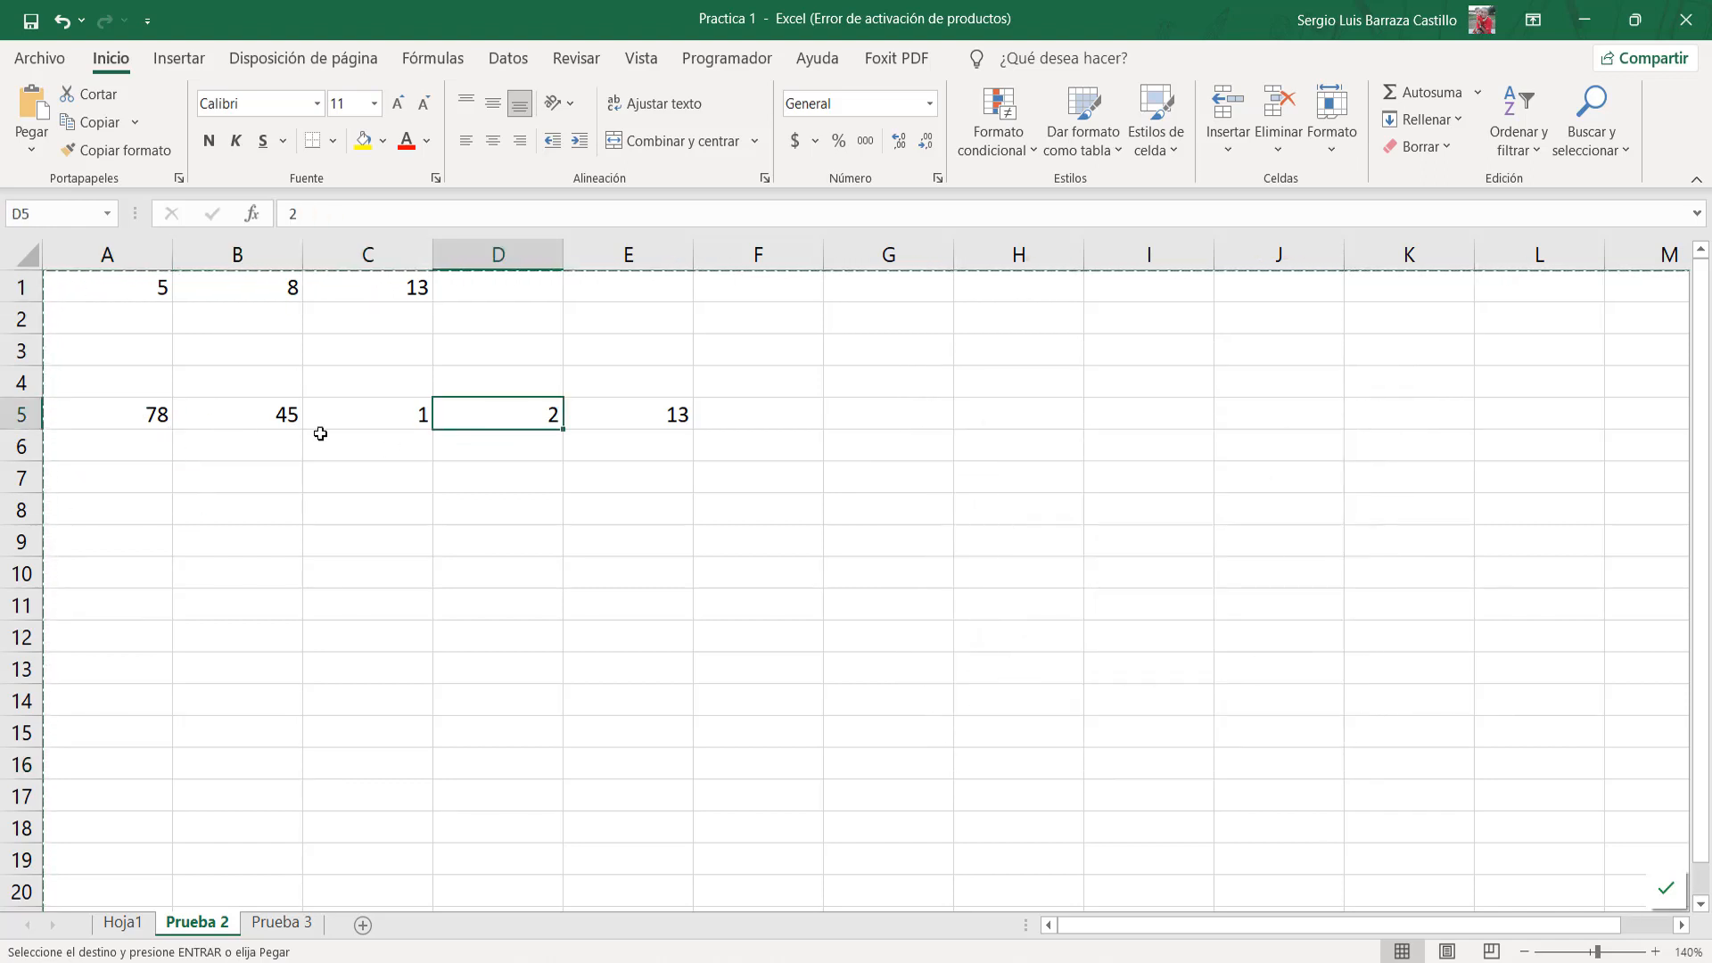
pyautogui.click(145, 411)
pyautogui.click(409, 287)
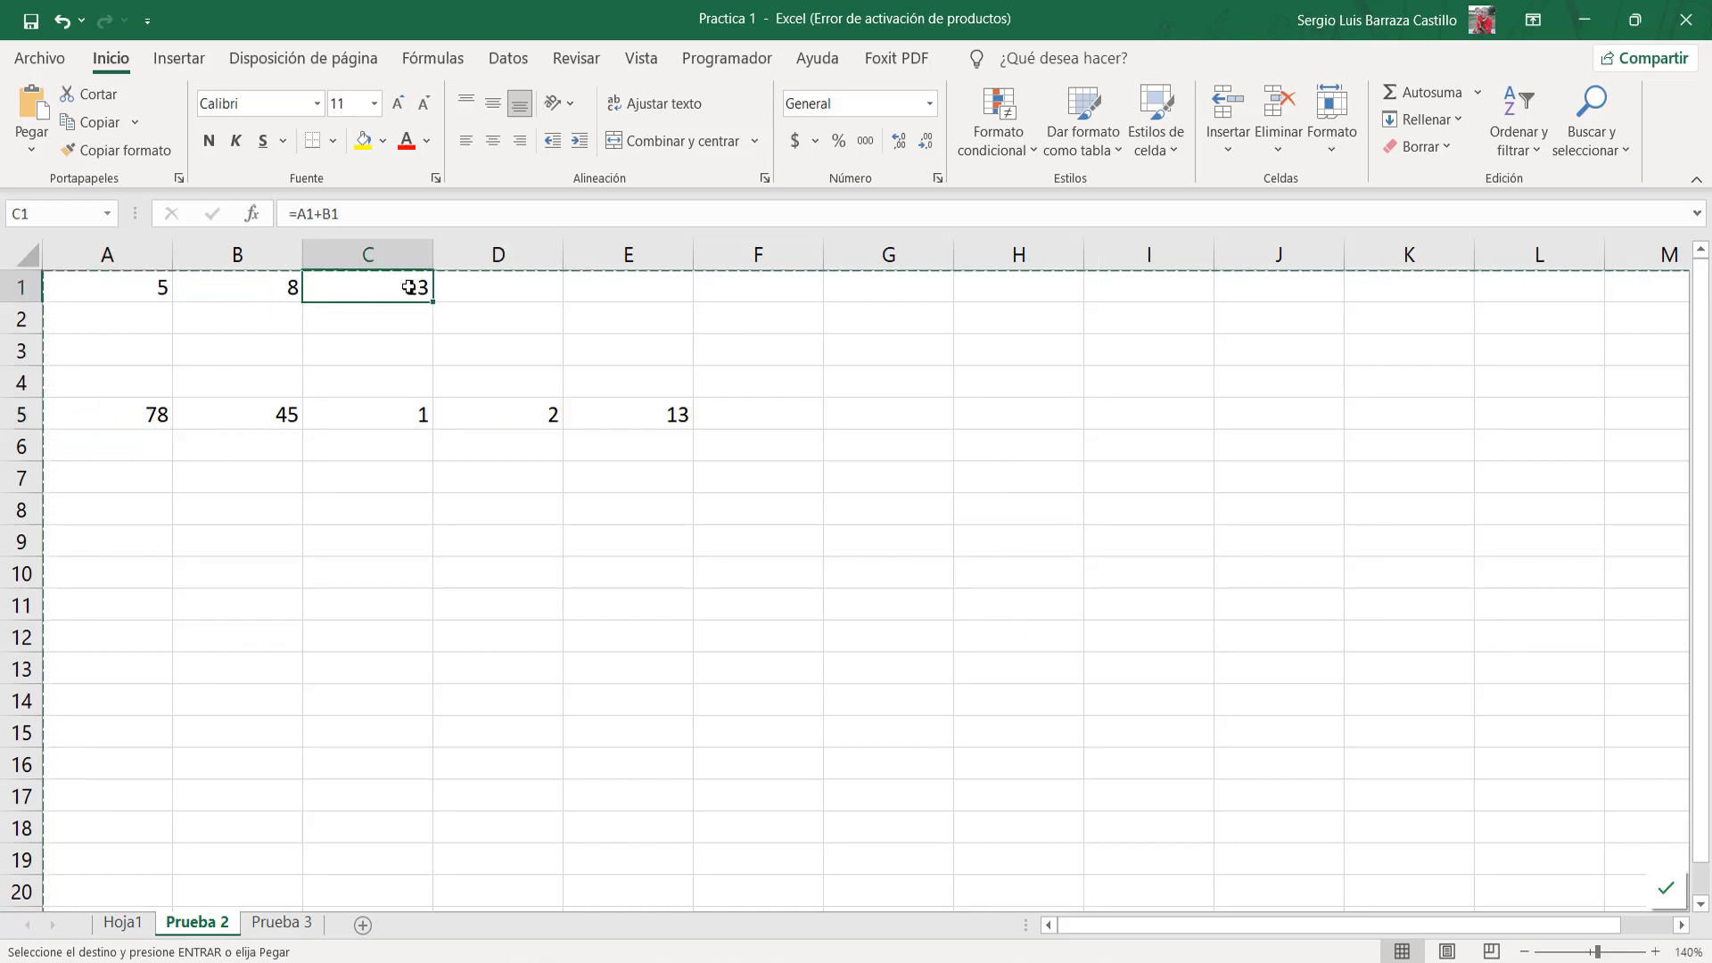
pyautogui.click(497, 413)
# Select the non-adjacent cells A5, C1 and D5 together, and release the selection by choosing cell E10.
pyautogui.click(126, 417)
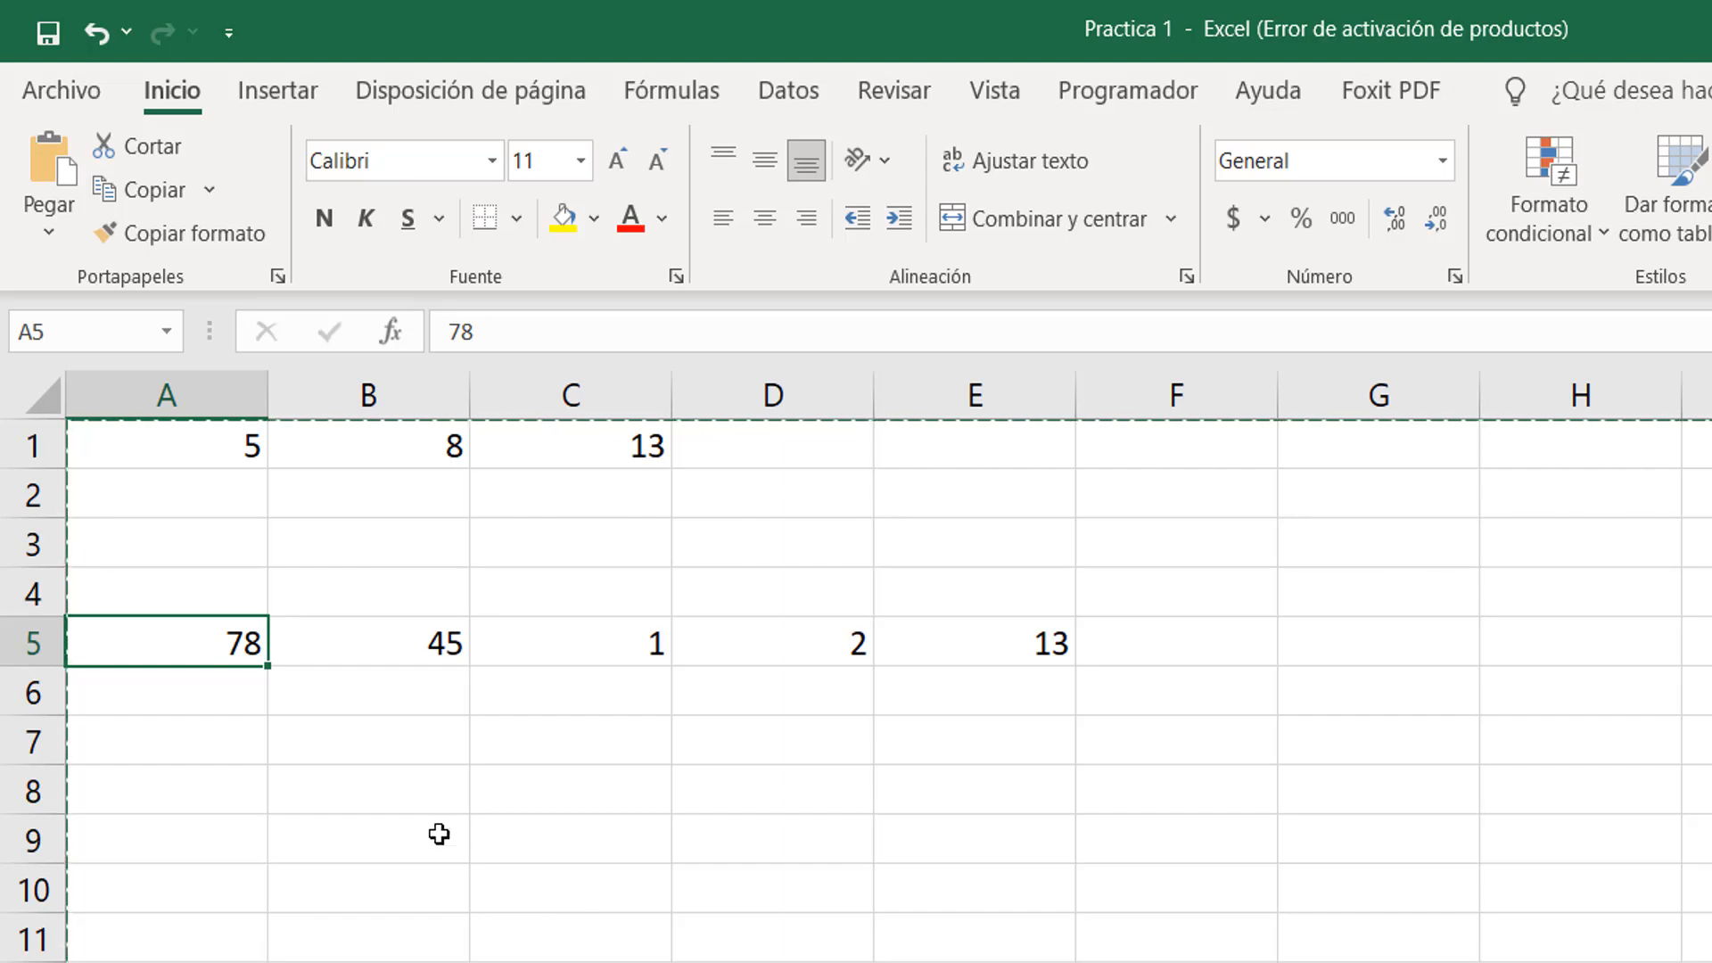
pyautogui.click(222, 648)
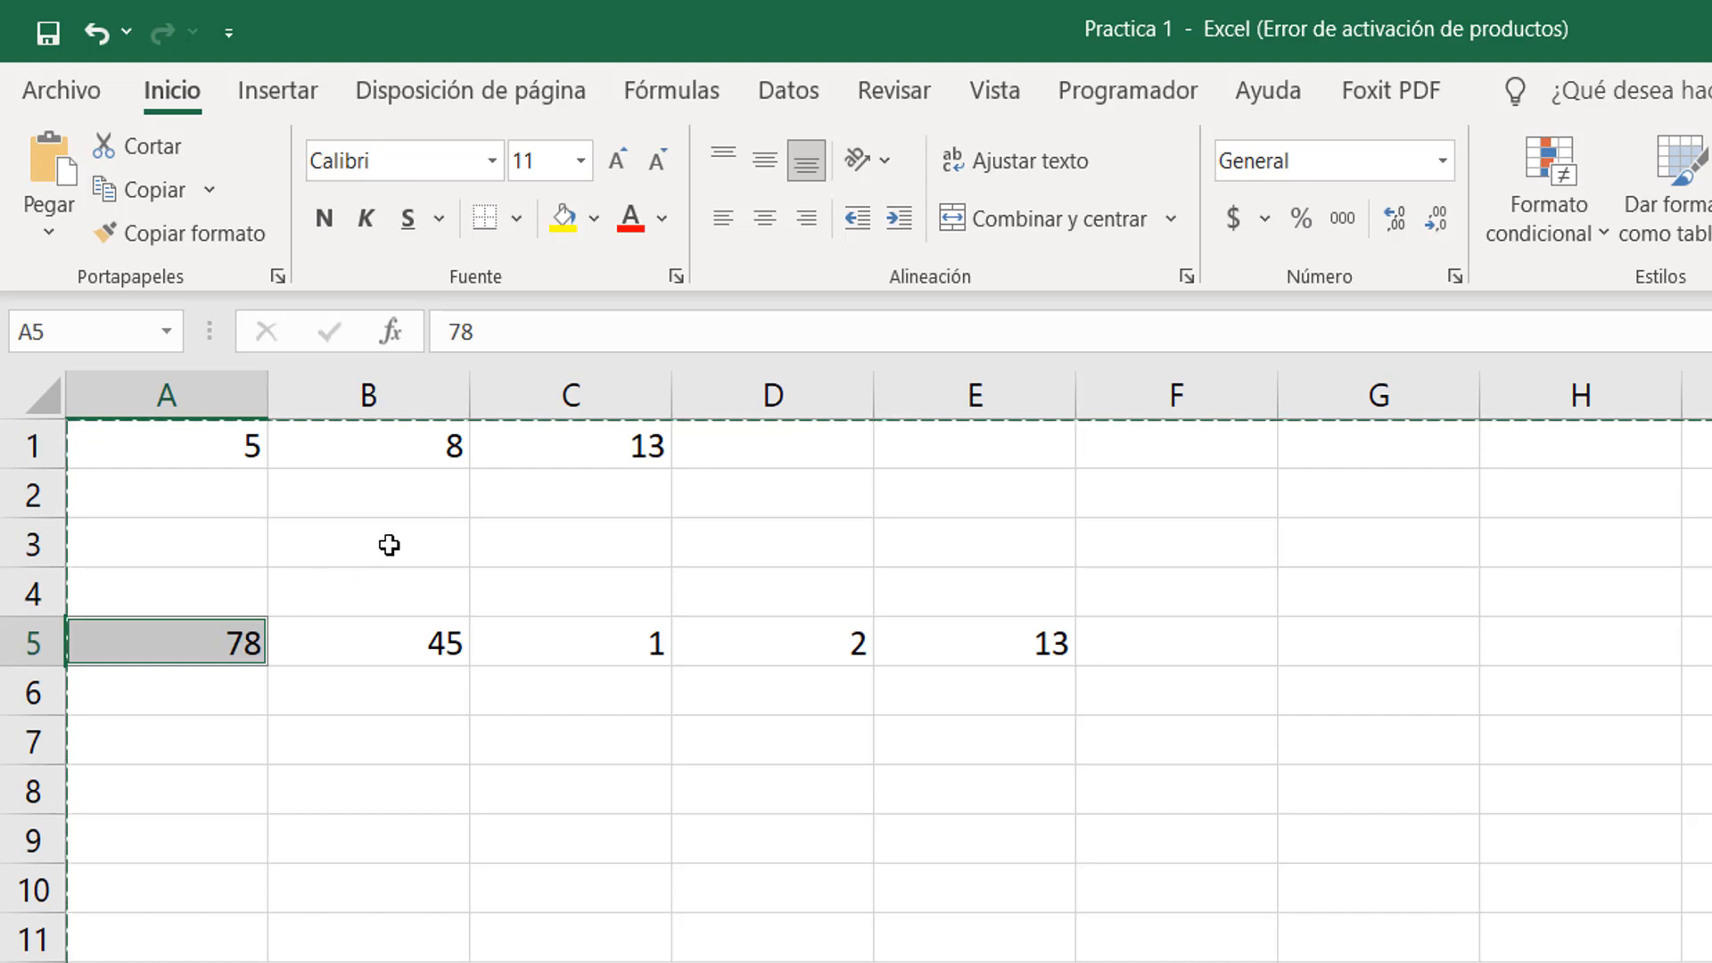
pyautogui.click(585, 447)
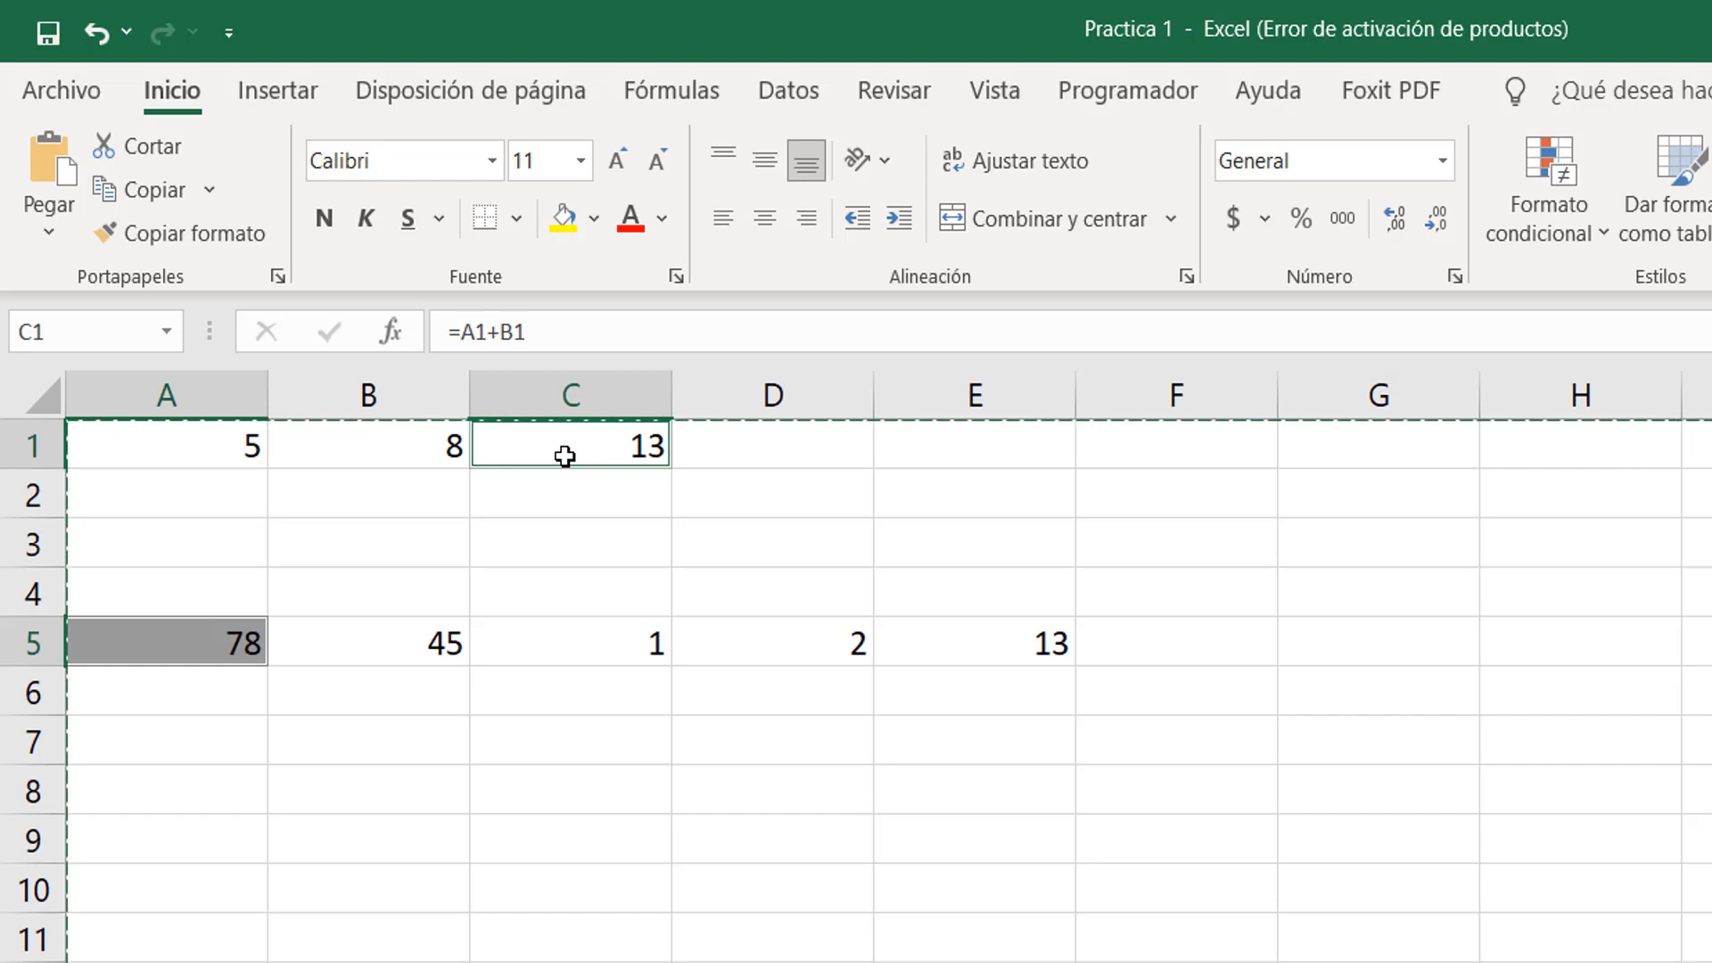
pyautogui.click(780, 638)
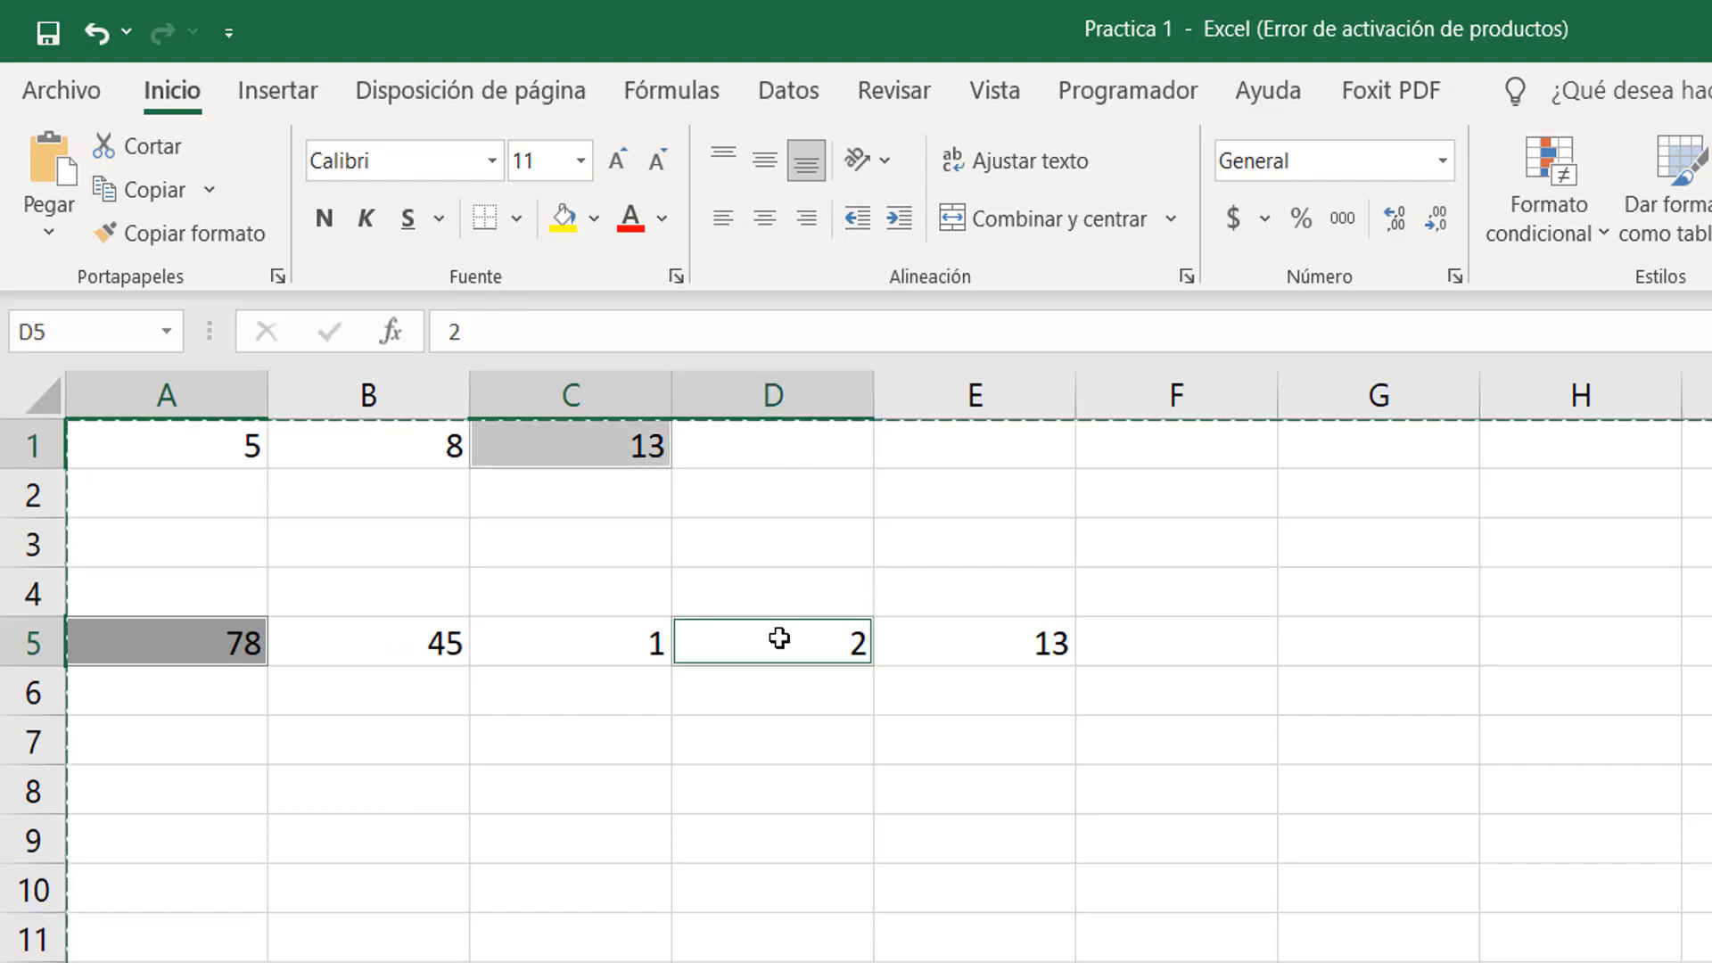
pyautogui.click(1038, 878)
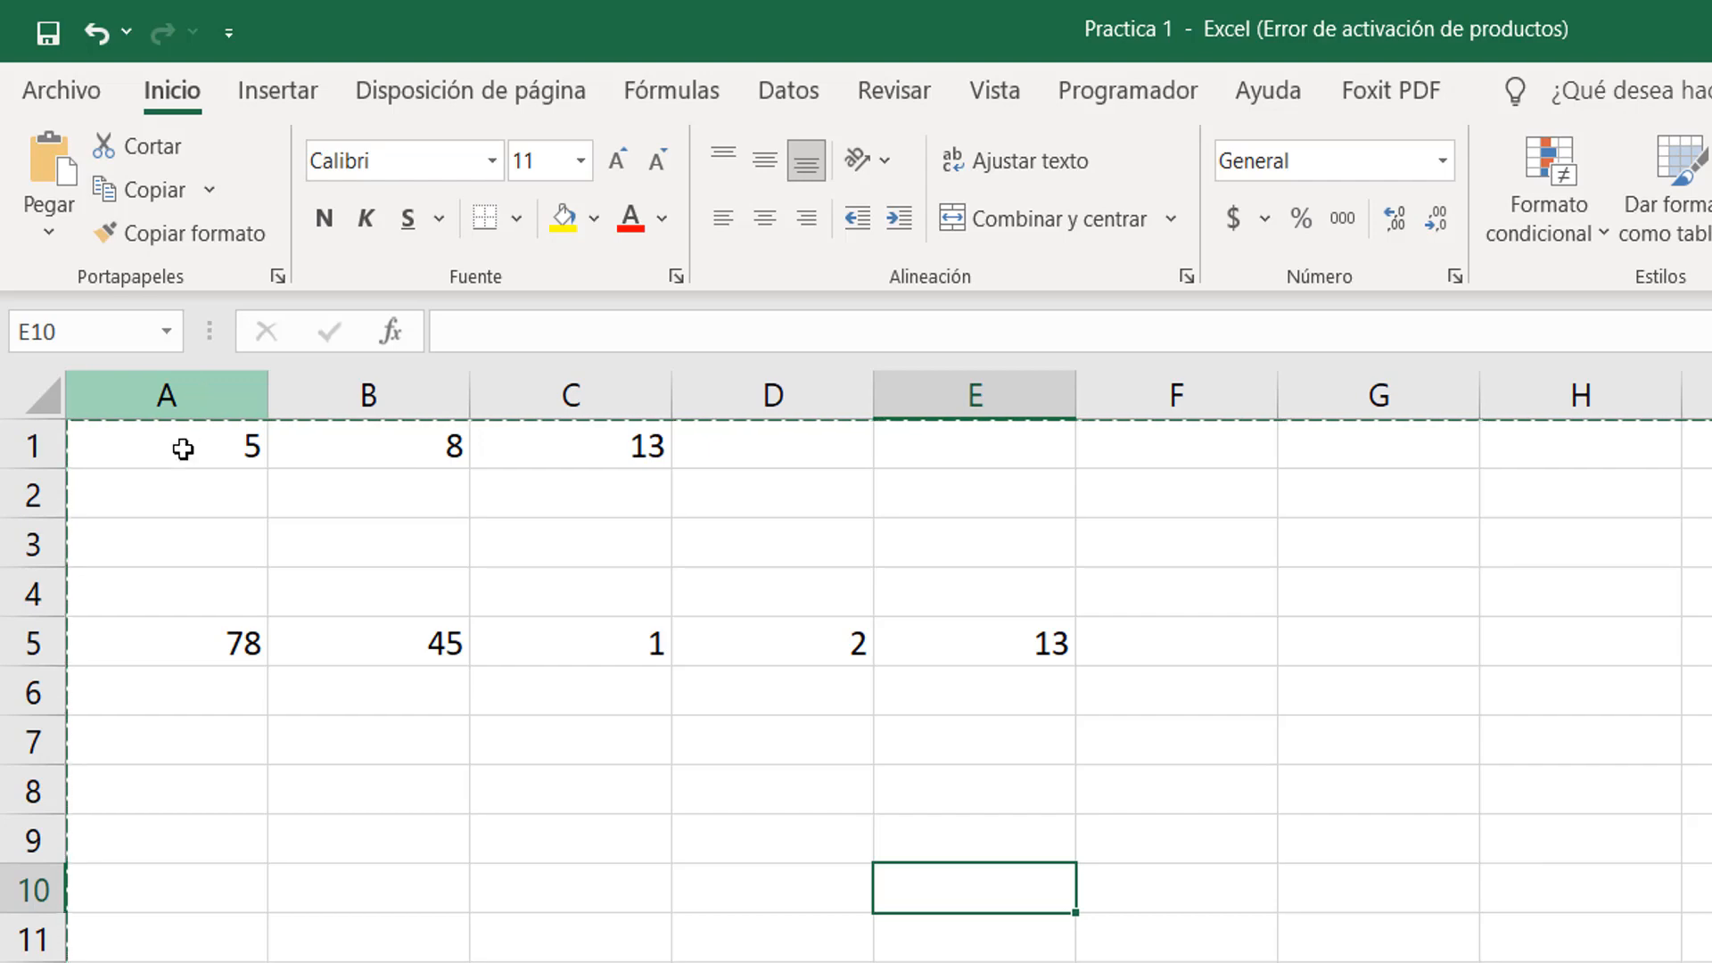
# Select the non-adjacent columns A, D and F together, and release the selection by choosing cell D5.
pyautogui.click(185, 382)
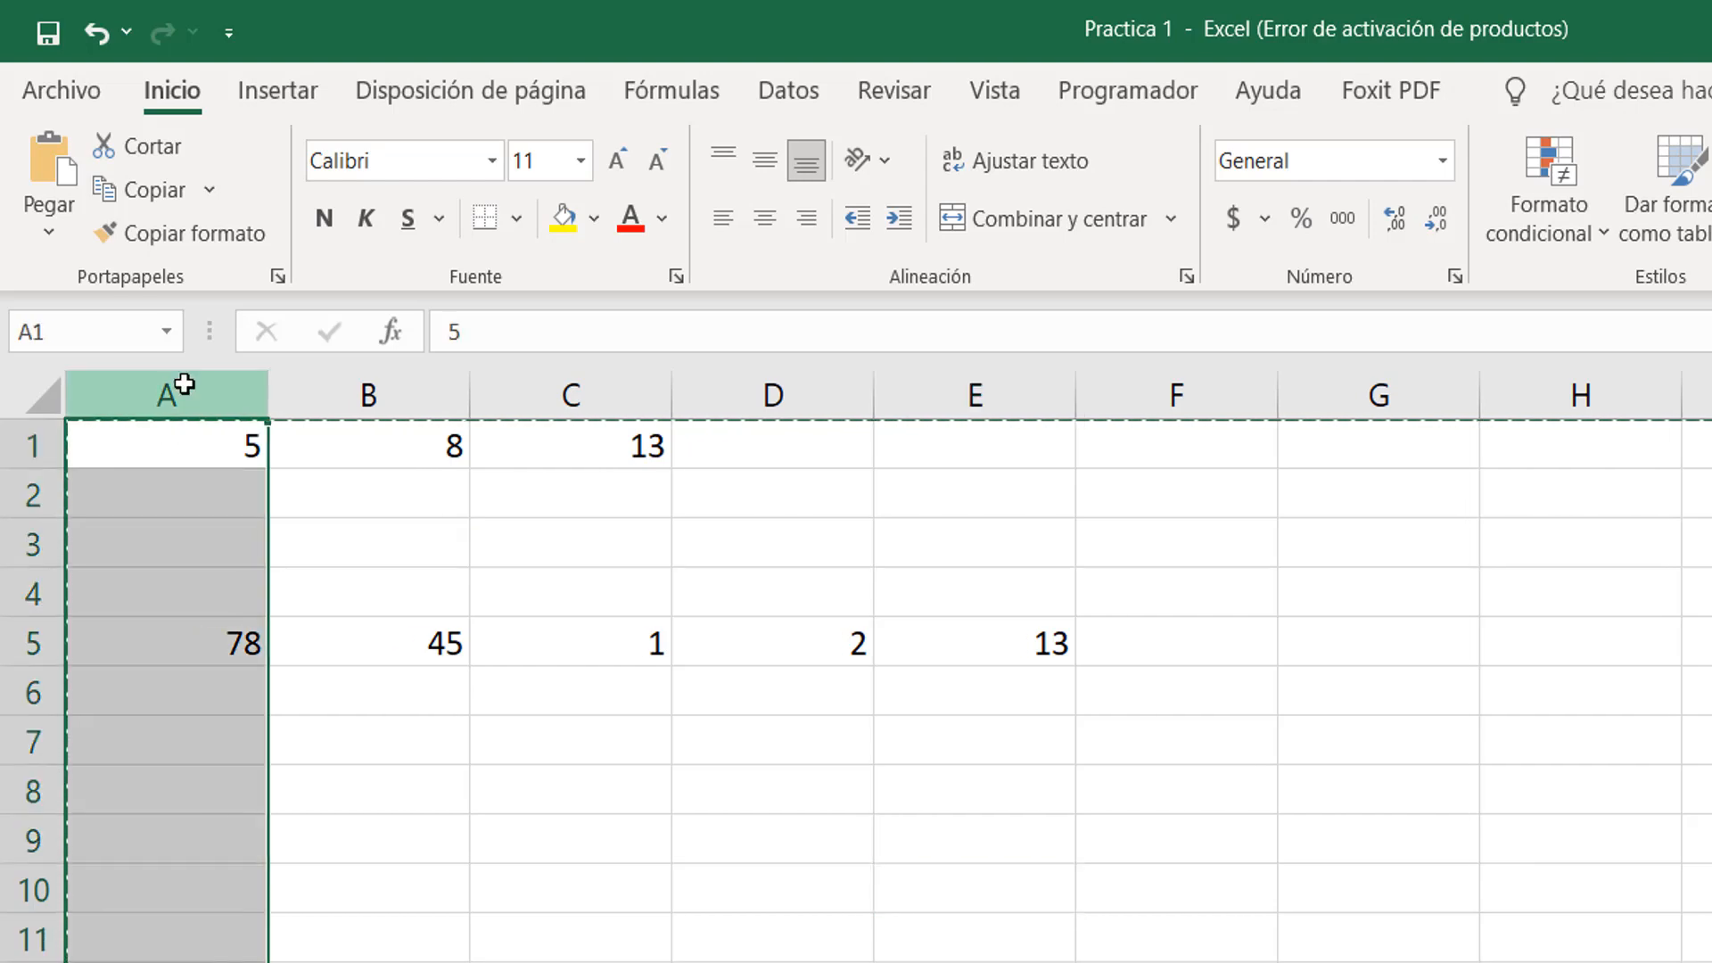
pyautogui.keyDown('ctrl'); pyautogui.click(717, 399); pyautogui.keyUp('ctrl')
pyautogui.keyDown('ctrl'); pyautogui.click(1208, 379); pyautogui.keyUp('ctrl')
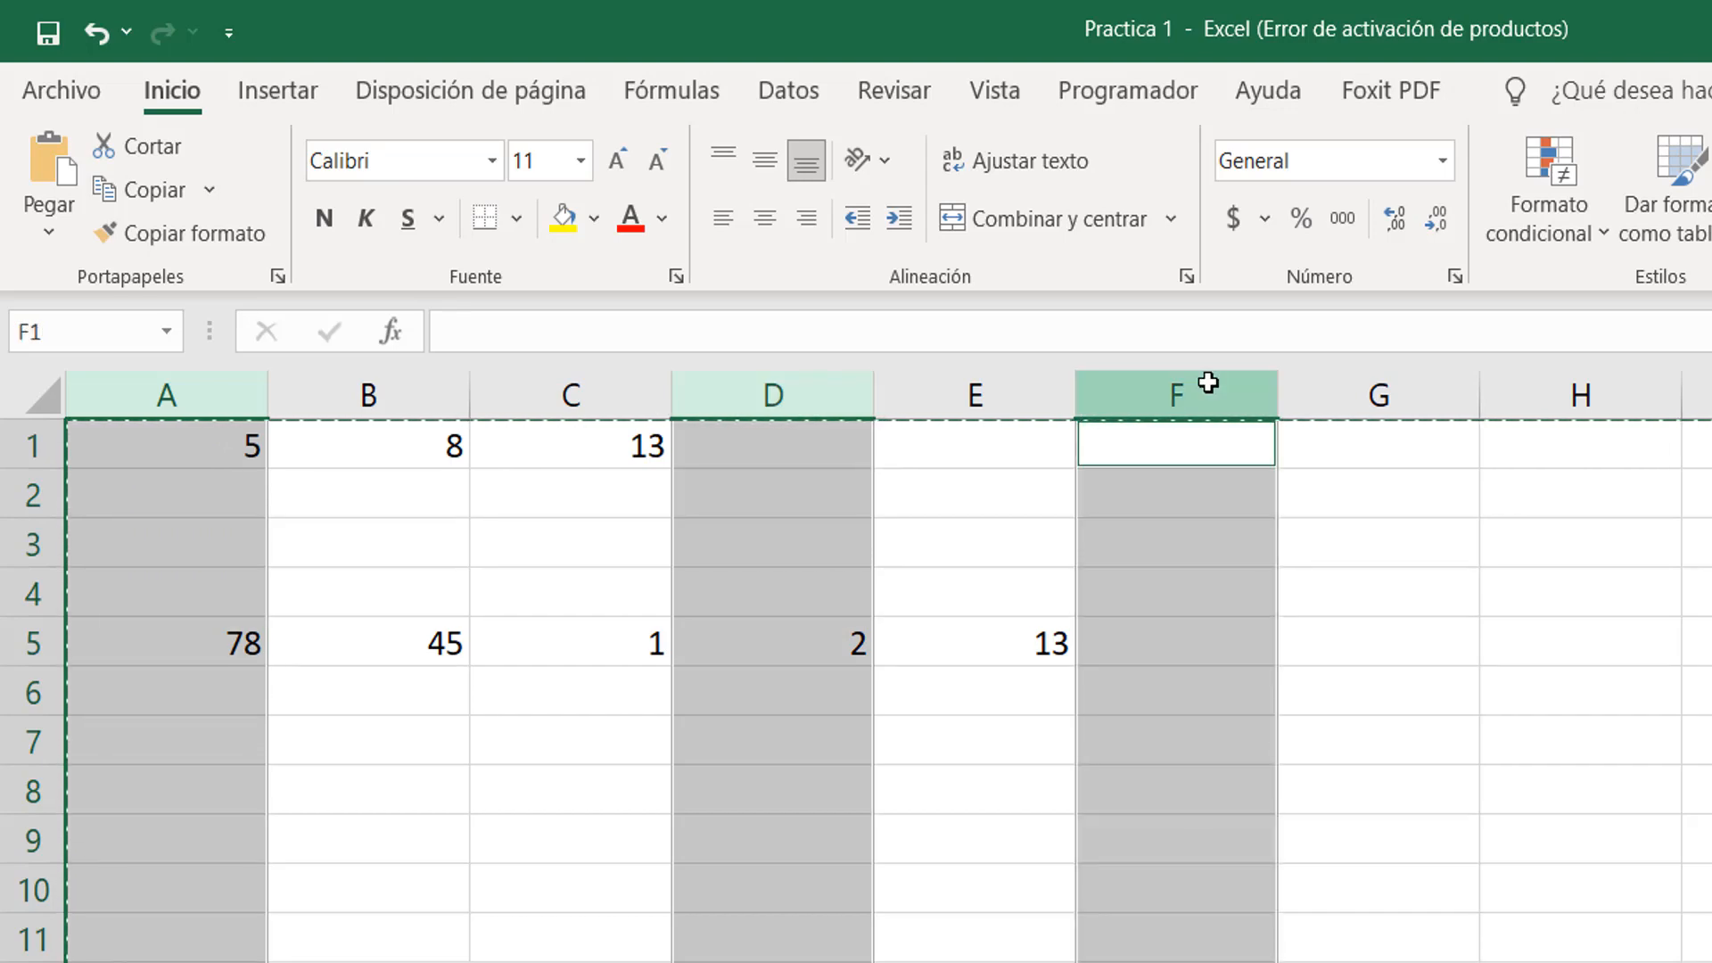
pyautogui.click(852, 642)
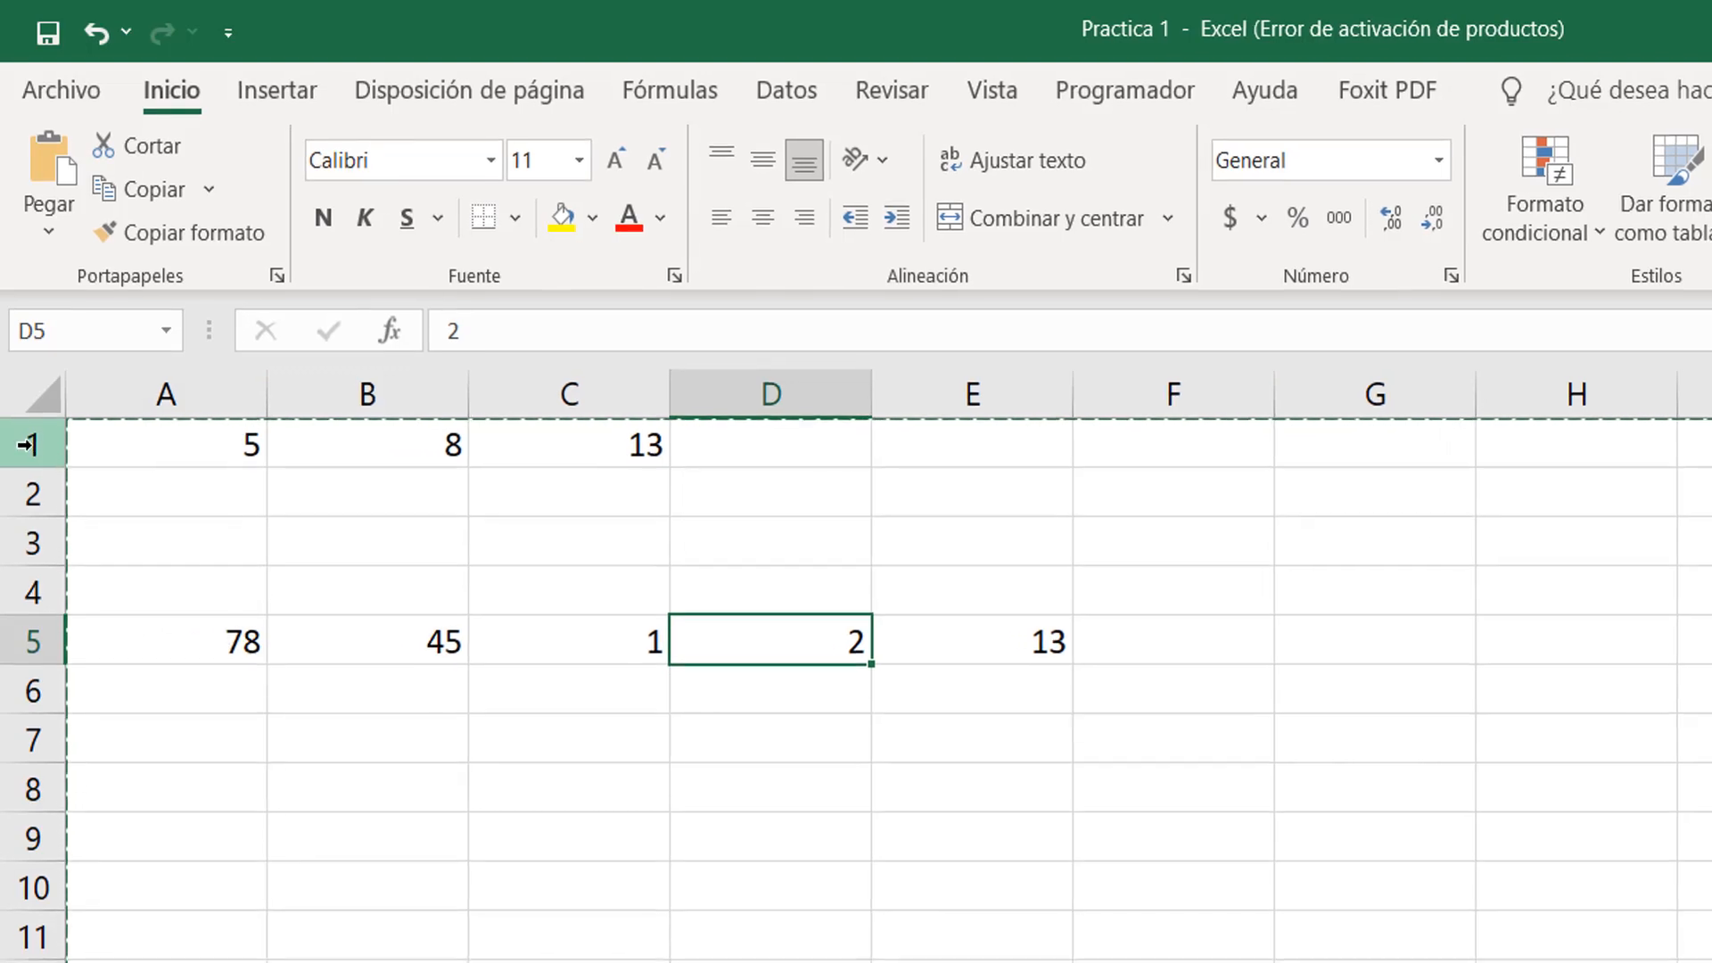
# Select the non-adjacent rows 1, 7 and 13 together, and release the selection by choosing cell D10.
pyautogui.click(30, 445)
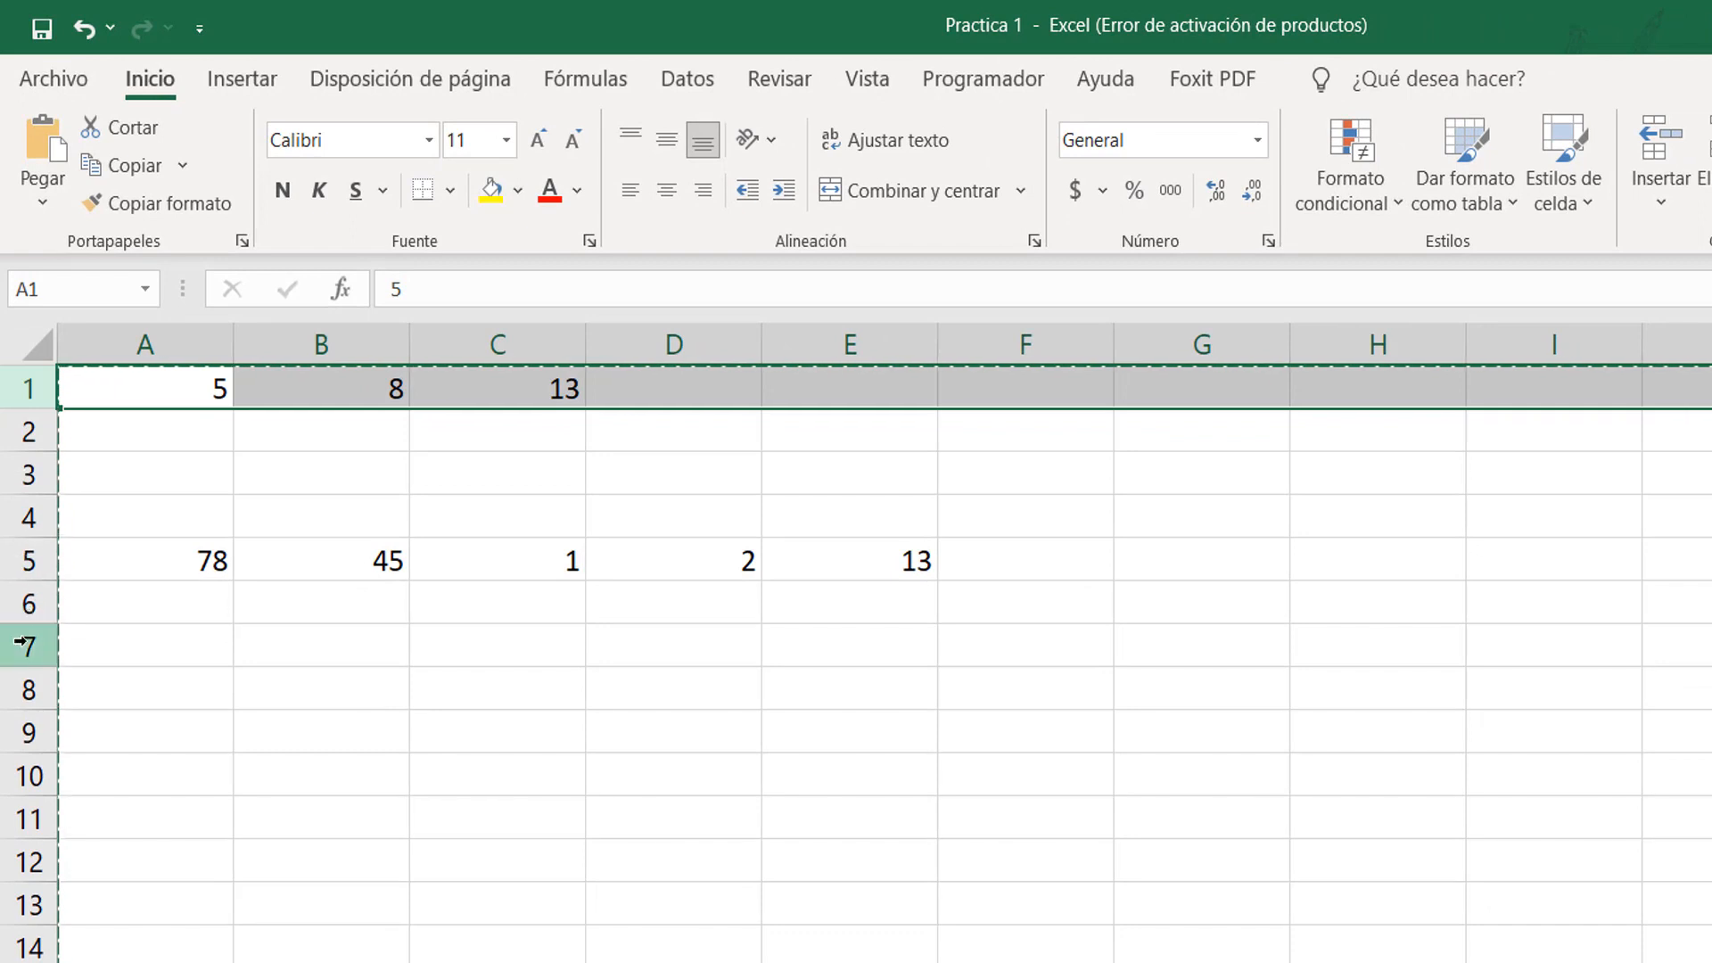
pyautogui.keyDown('ctrl'); pyautogui.click(25, 643); pyautogui.keyUp('ctrl')
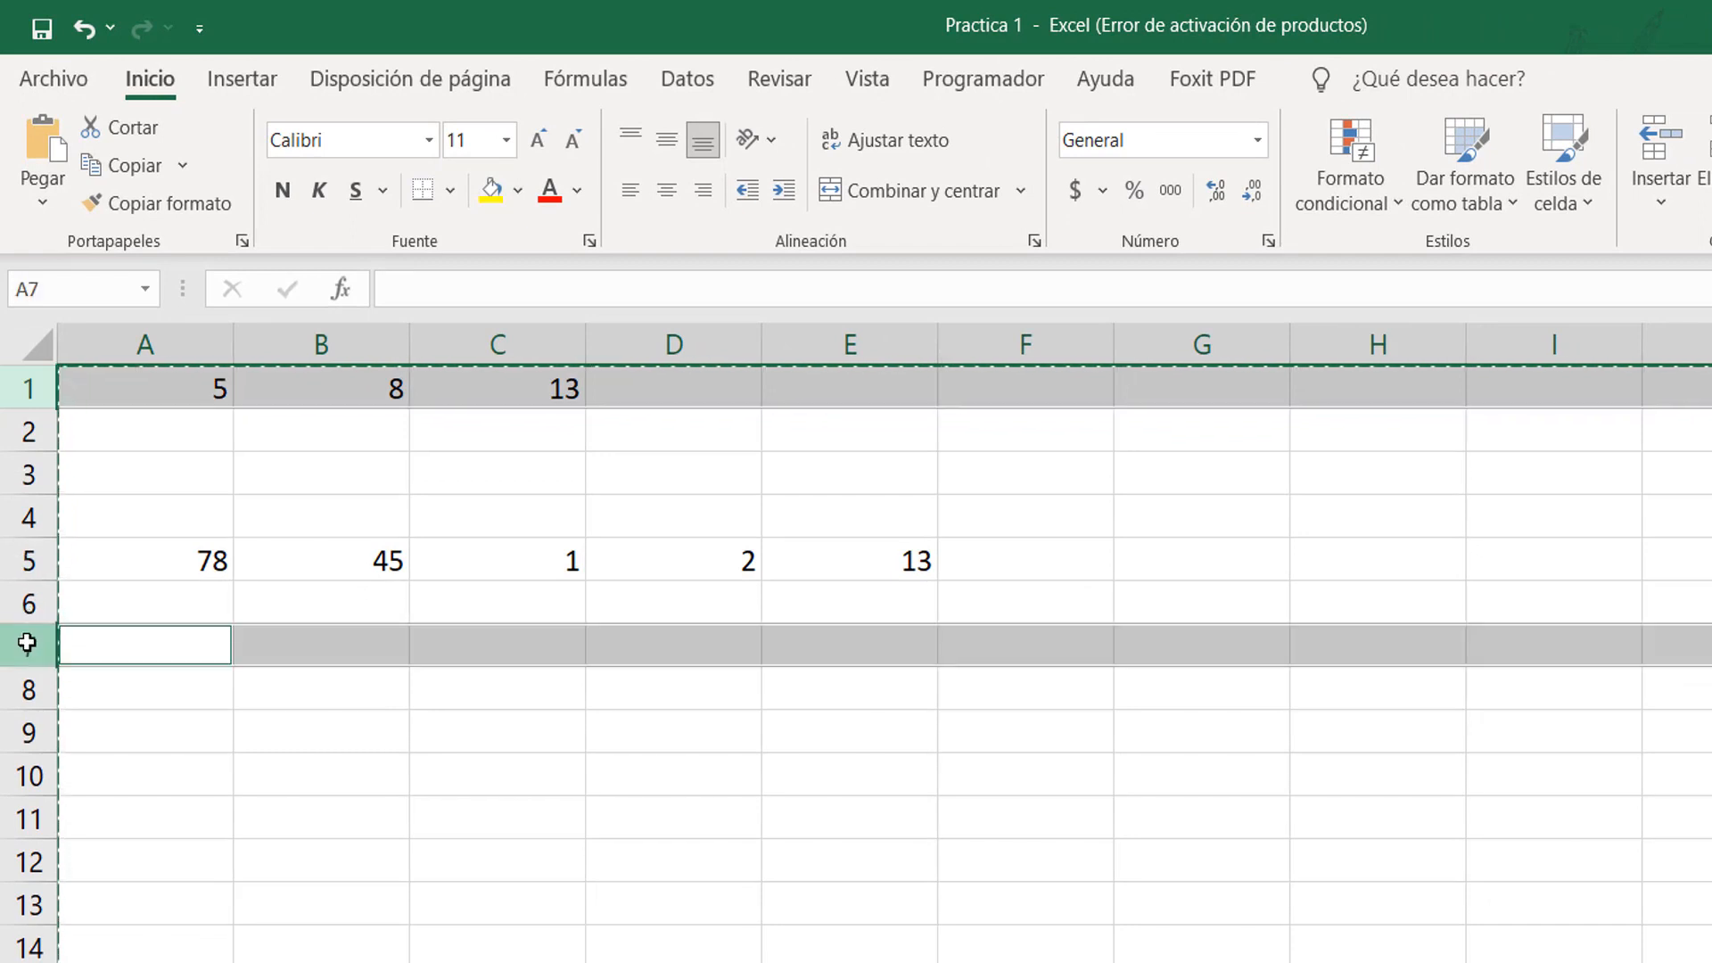
pyautogui.keyDown('ctrl'); pyautogui.click(22, 905); pyautogui.keyUp('ctrl')
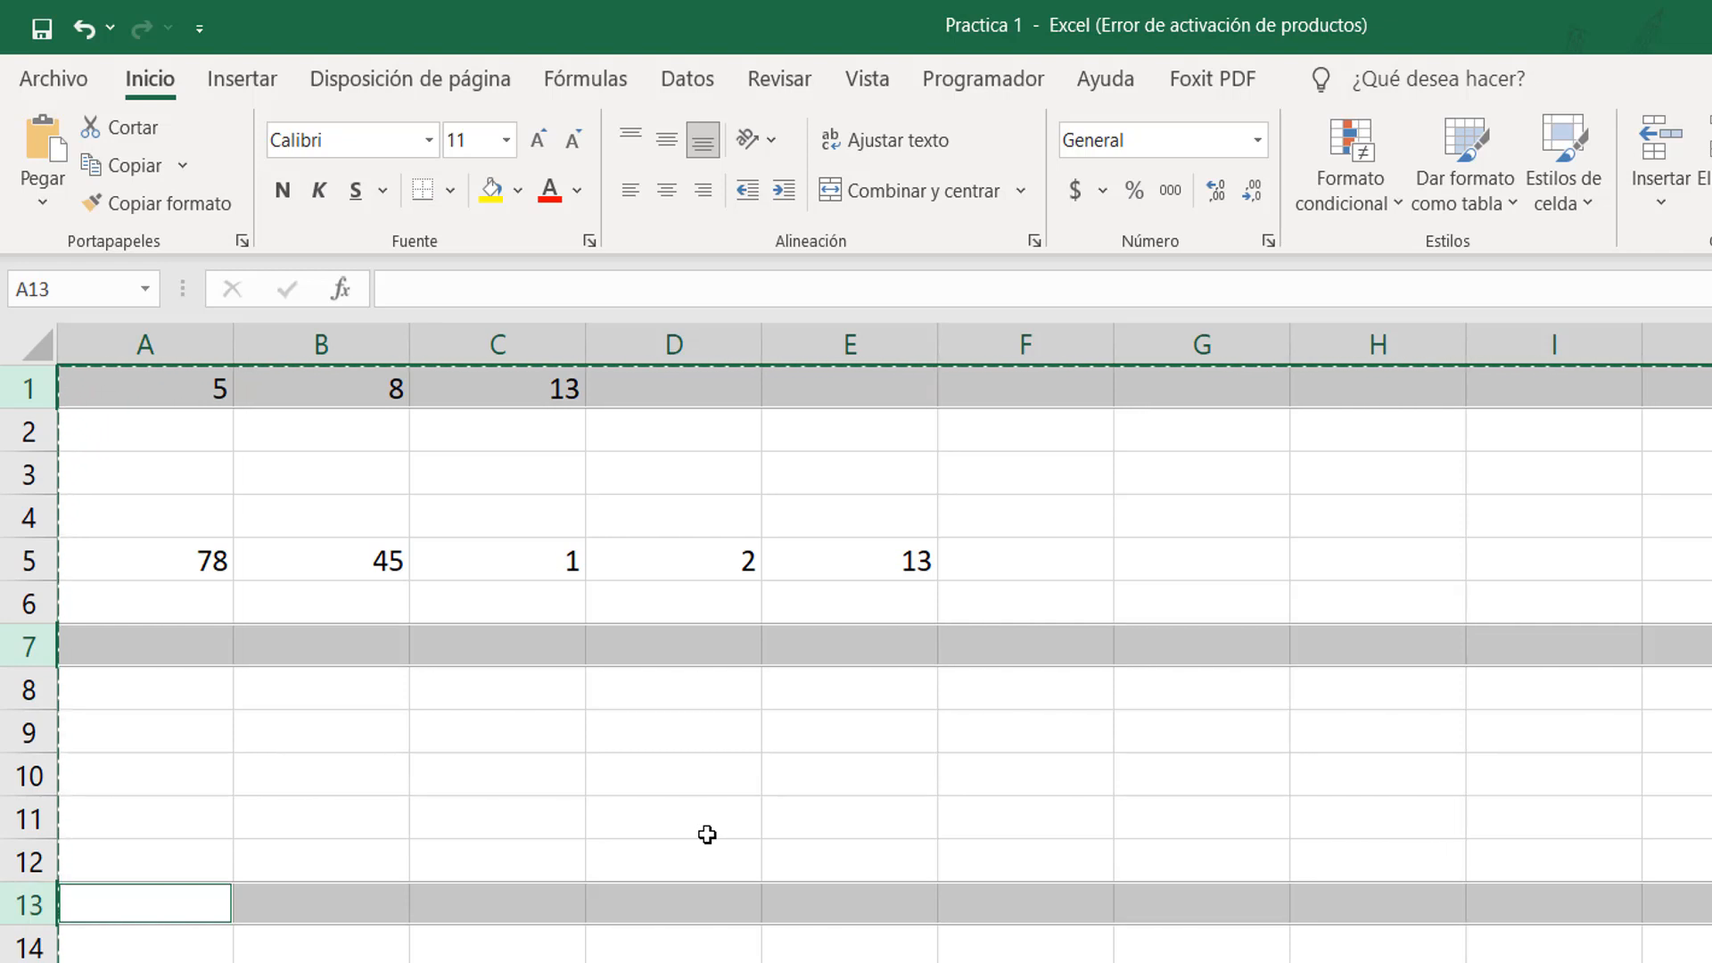
pyautogui.click(660, 760)
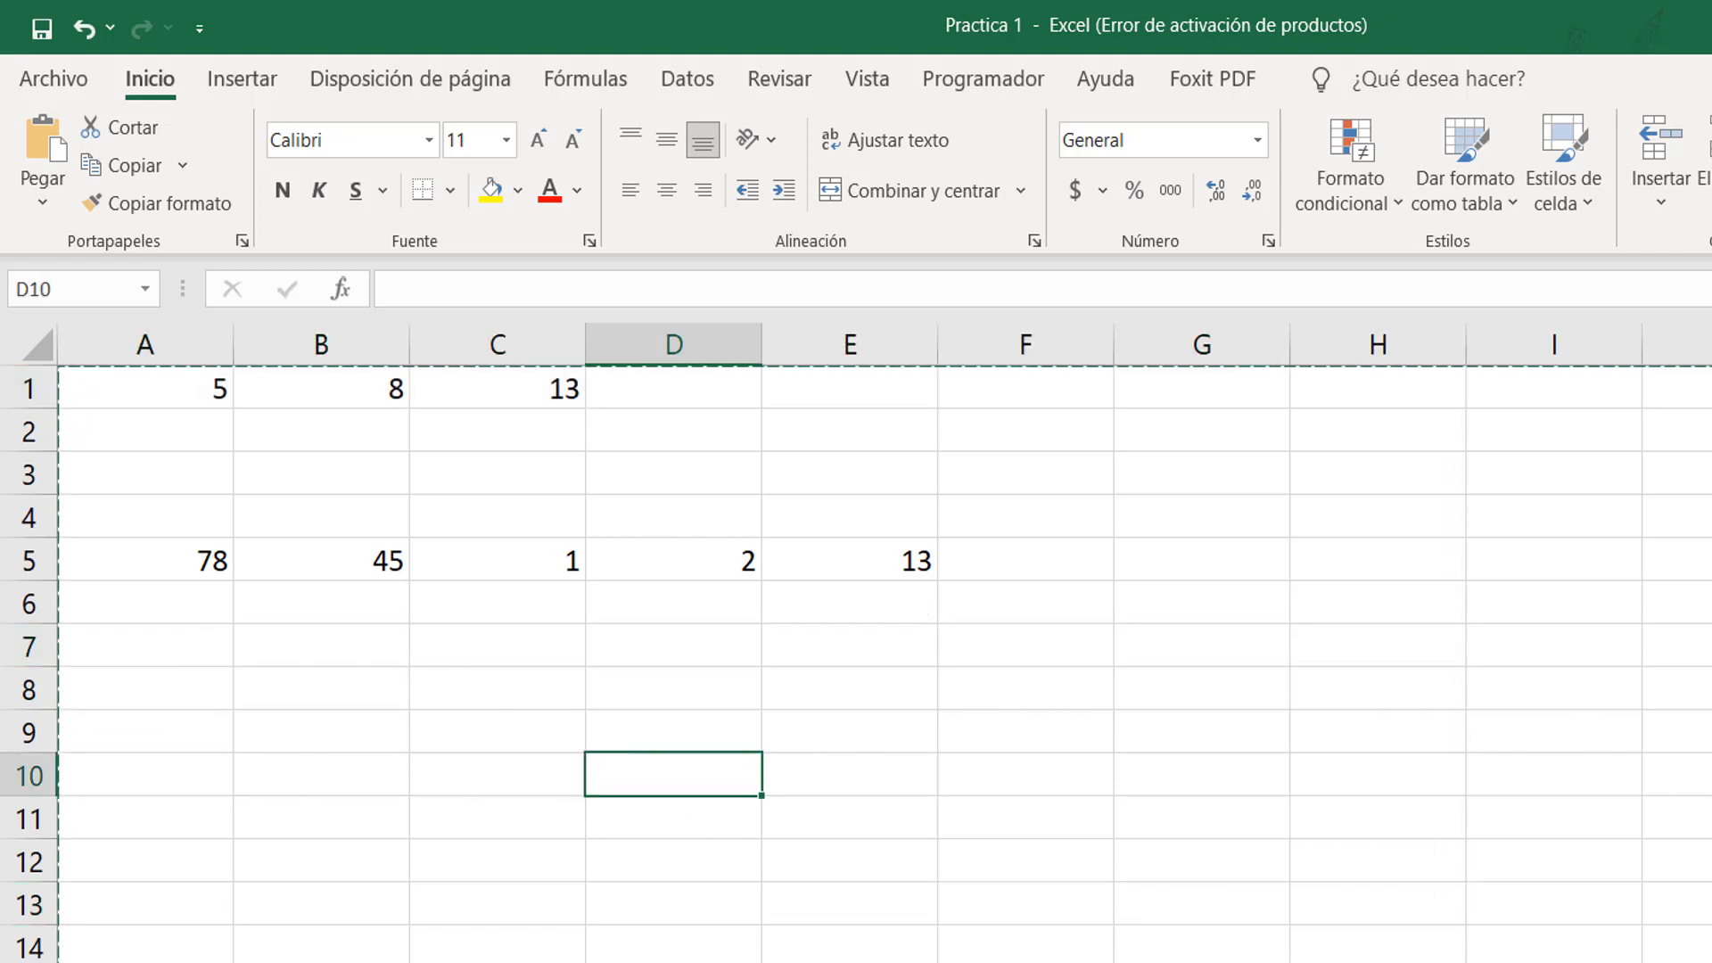
# Switch to the web browser and show the home page of the "Bienvenidos Todos c.21-22" blog.
pyautogui.click(1009, 947)
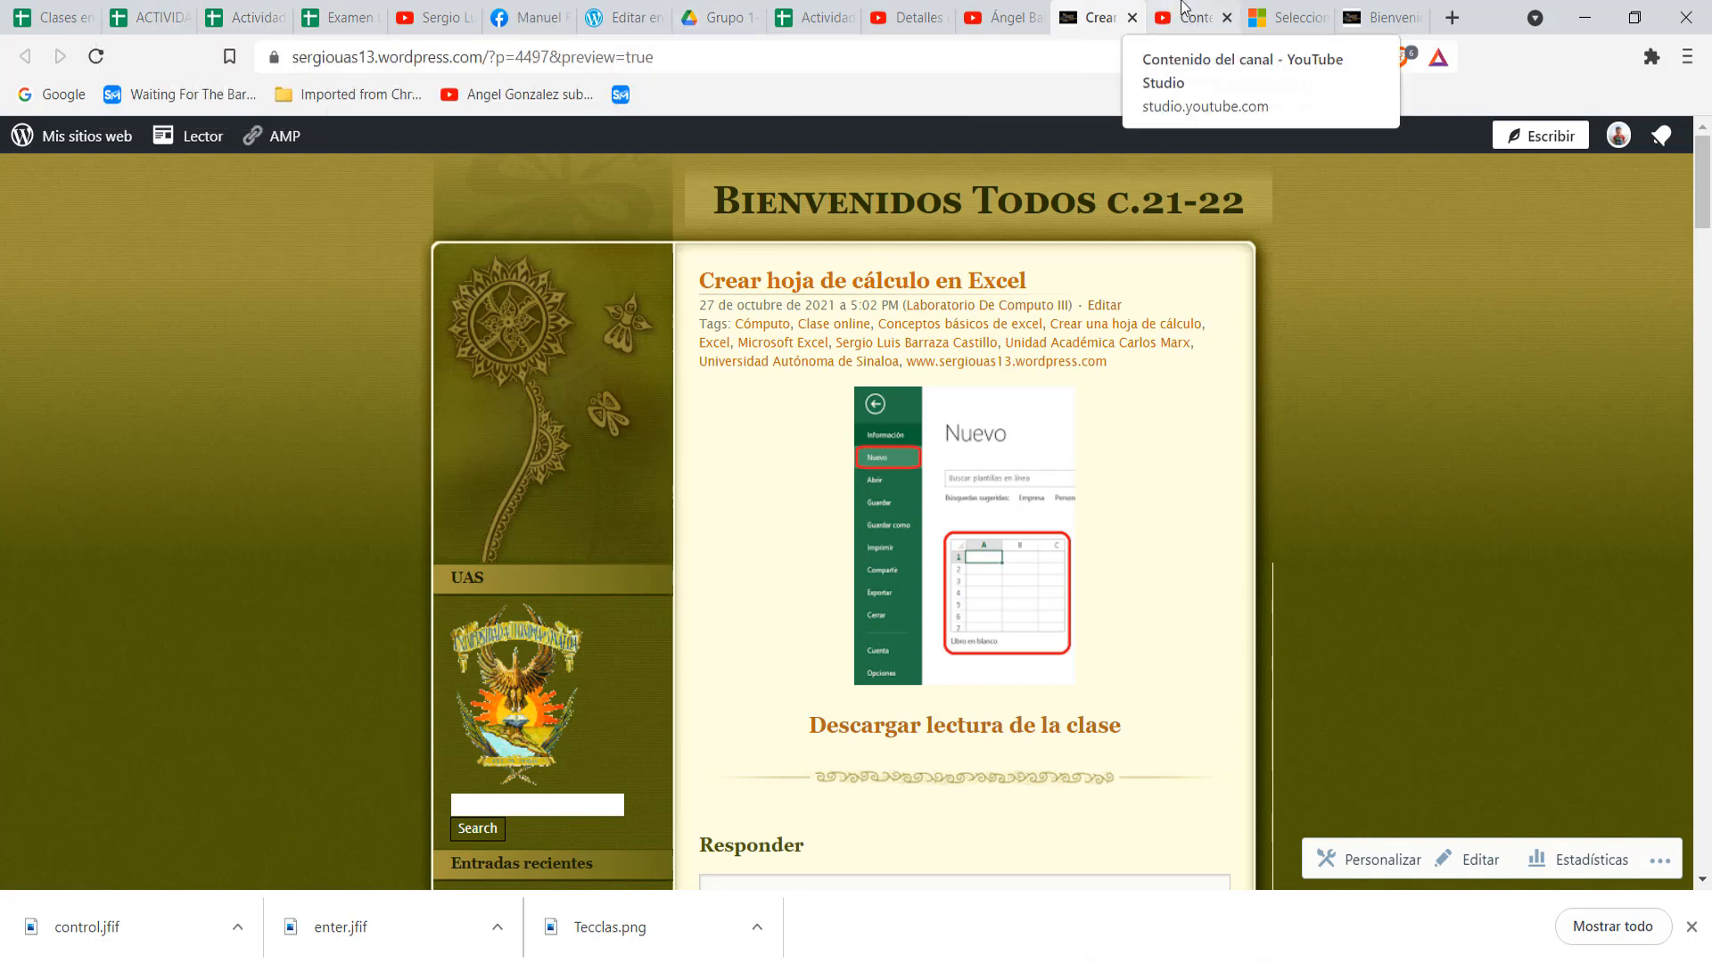
pyautogui.click(1345, 9)
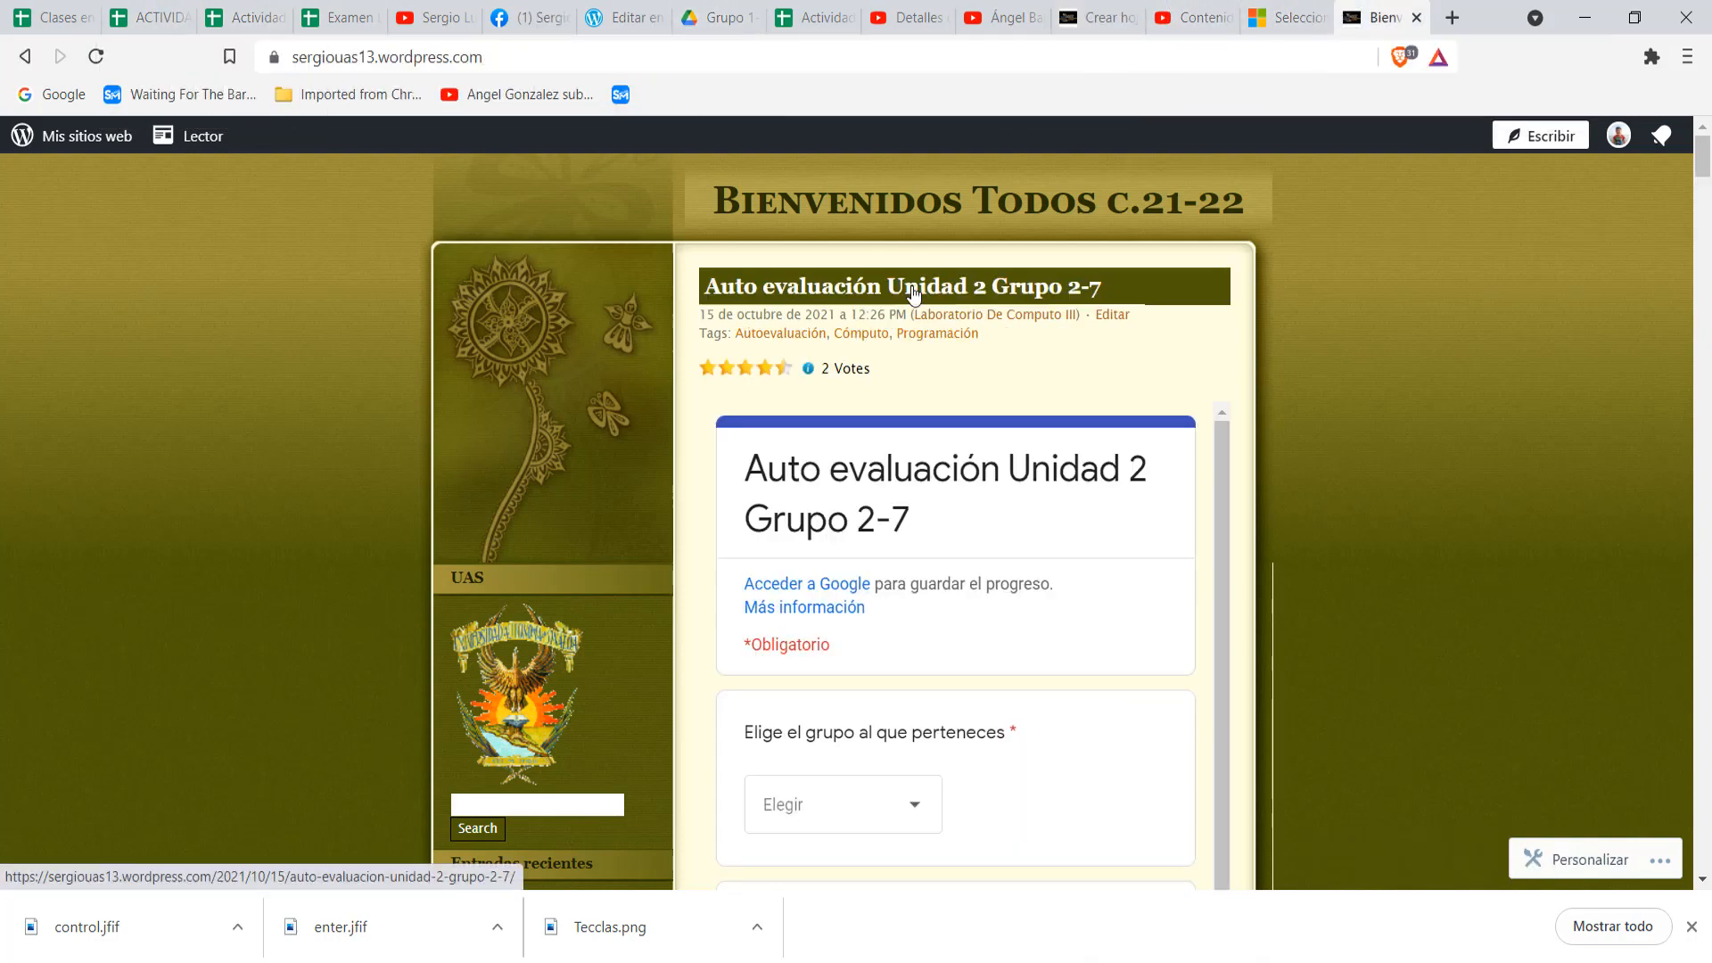
# Find the activities post on the blog and follow its INGRESAR A LAS ACTIVIDADES link to the activities spreadsheet.
pyautogui.scroll(-20, 1471, 459)
pyautogui.scroll(-6, 1131, 565)
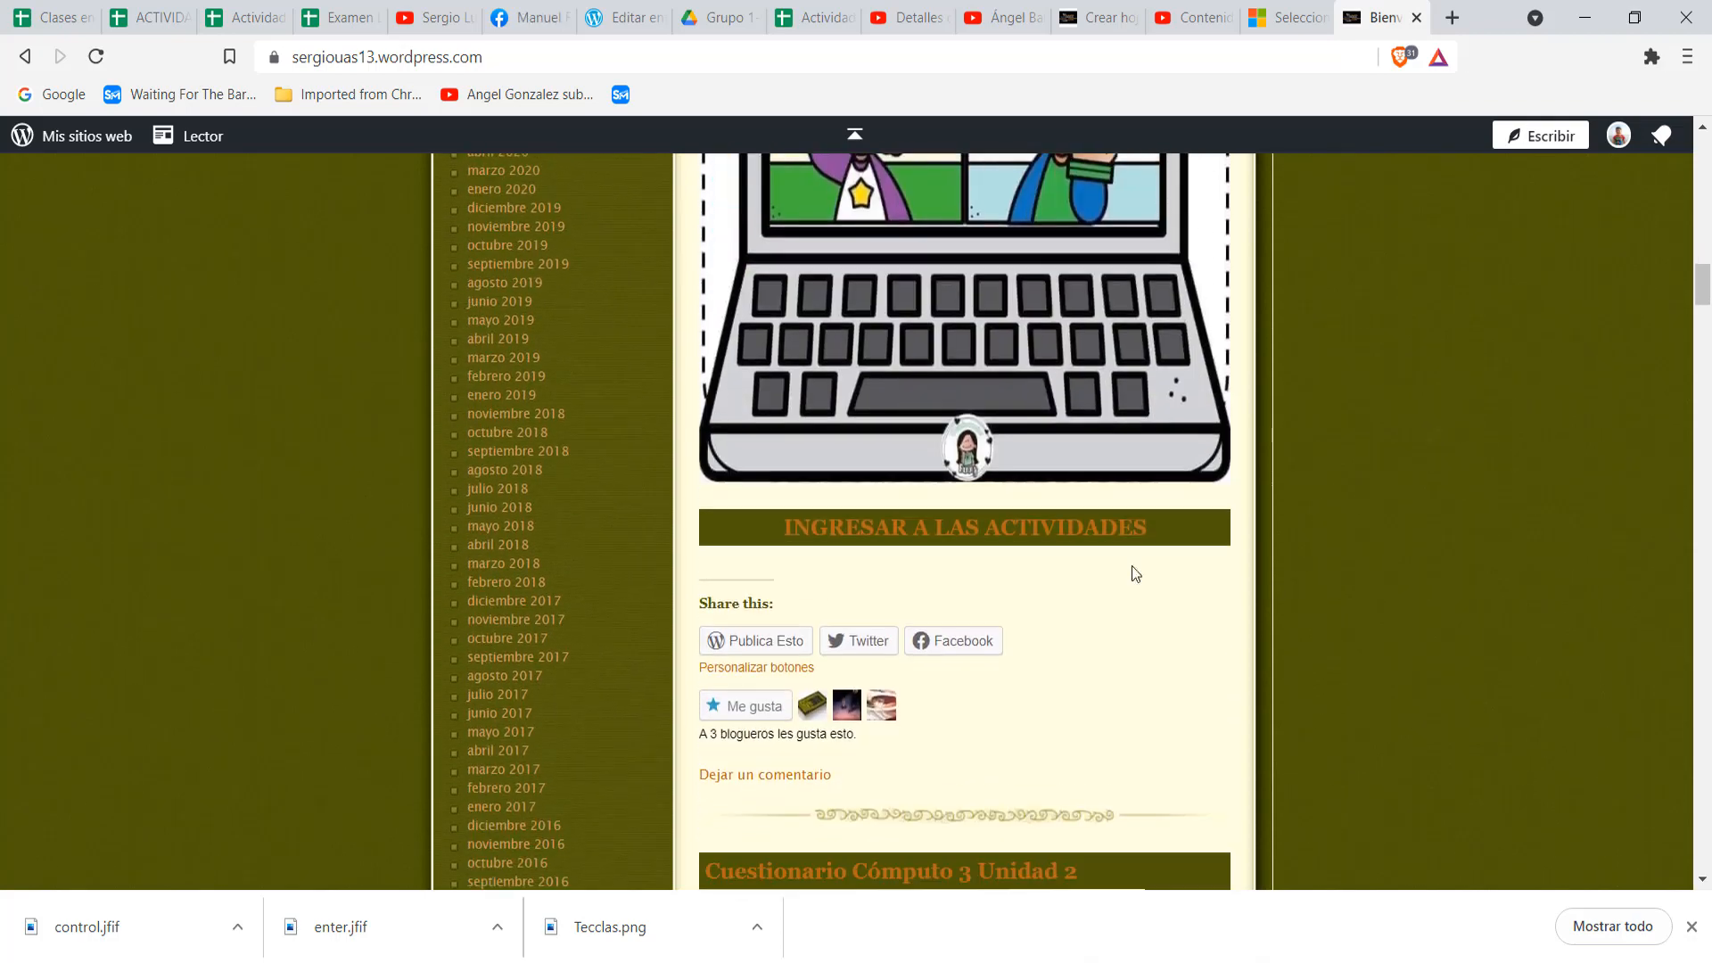
pyautogui.click(1017, 494)
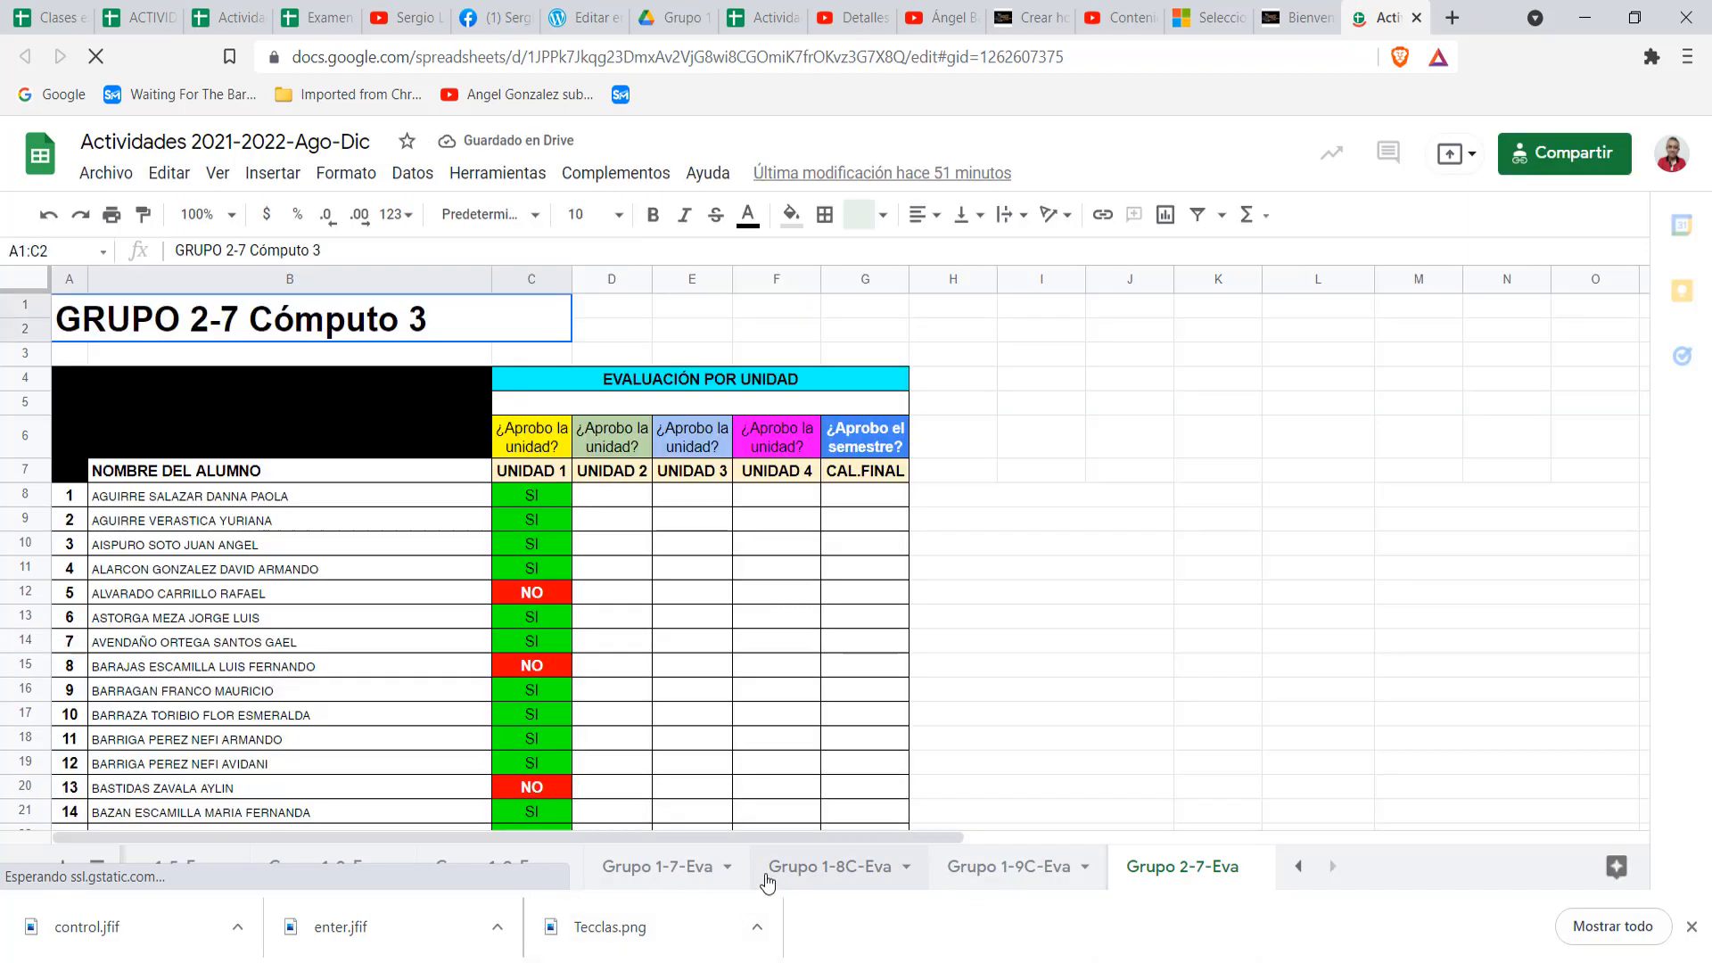
# Show the Grupo 2-7 sheet and examine its activity and online class attendance columns through Unidad 3.
pyautogui.scroll(5, 768, 882)
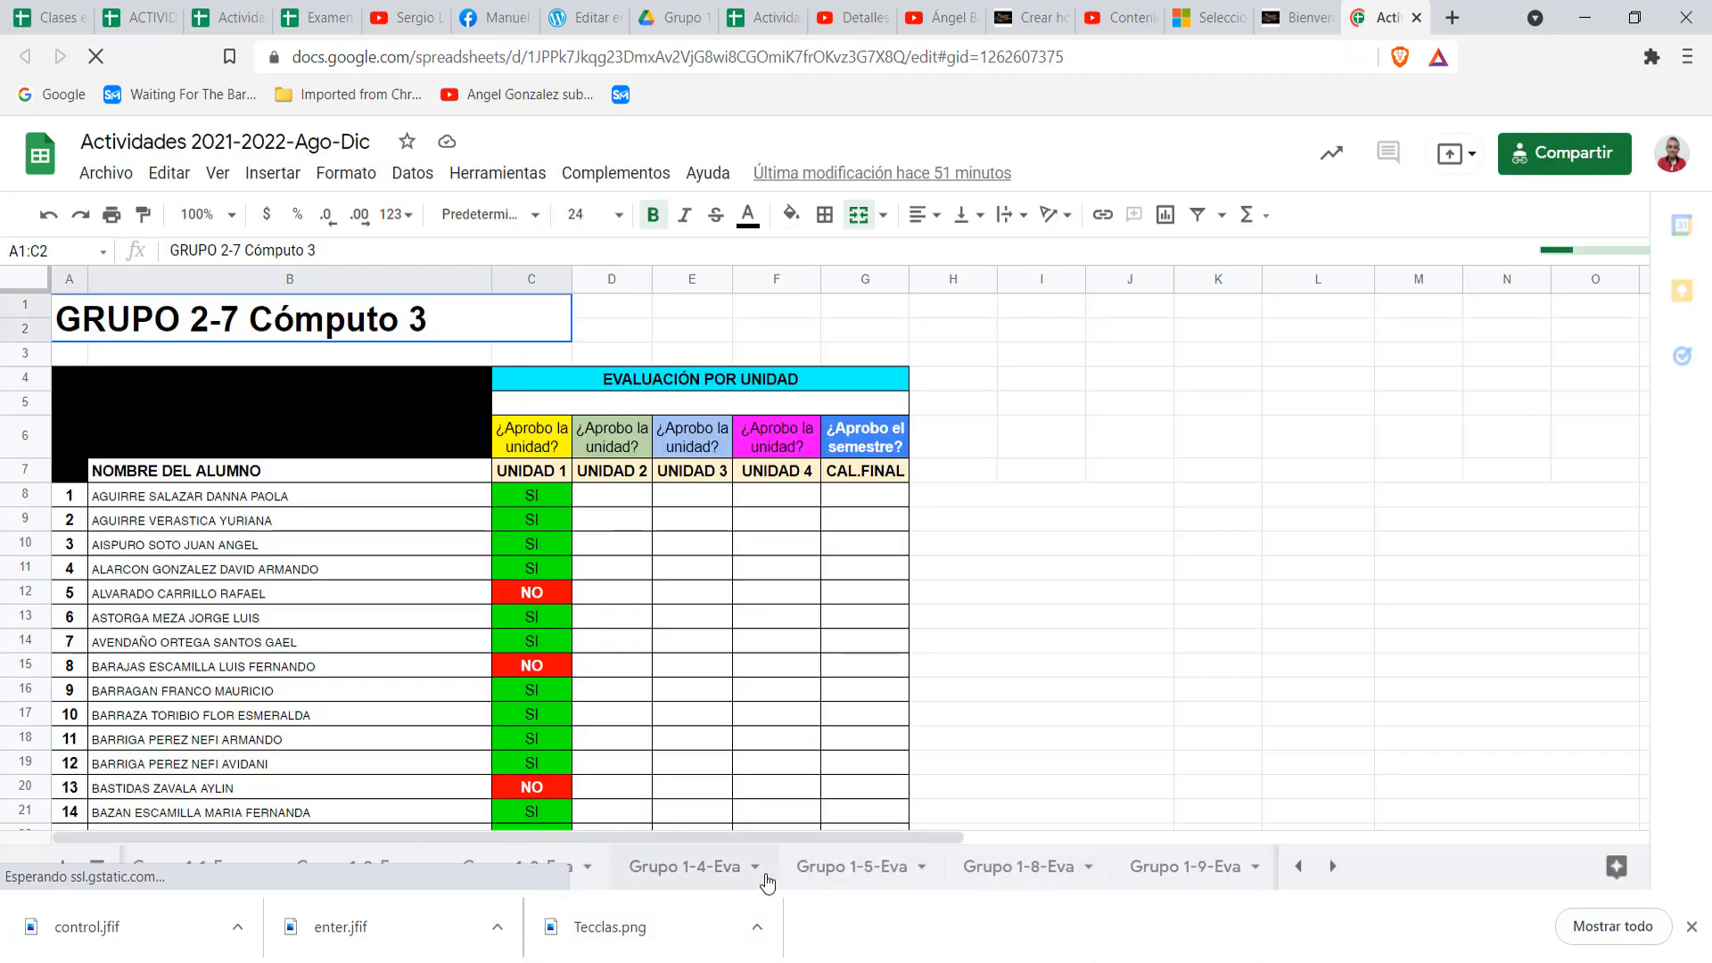
pyautogui.scroll(5, 768, 883)
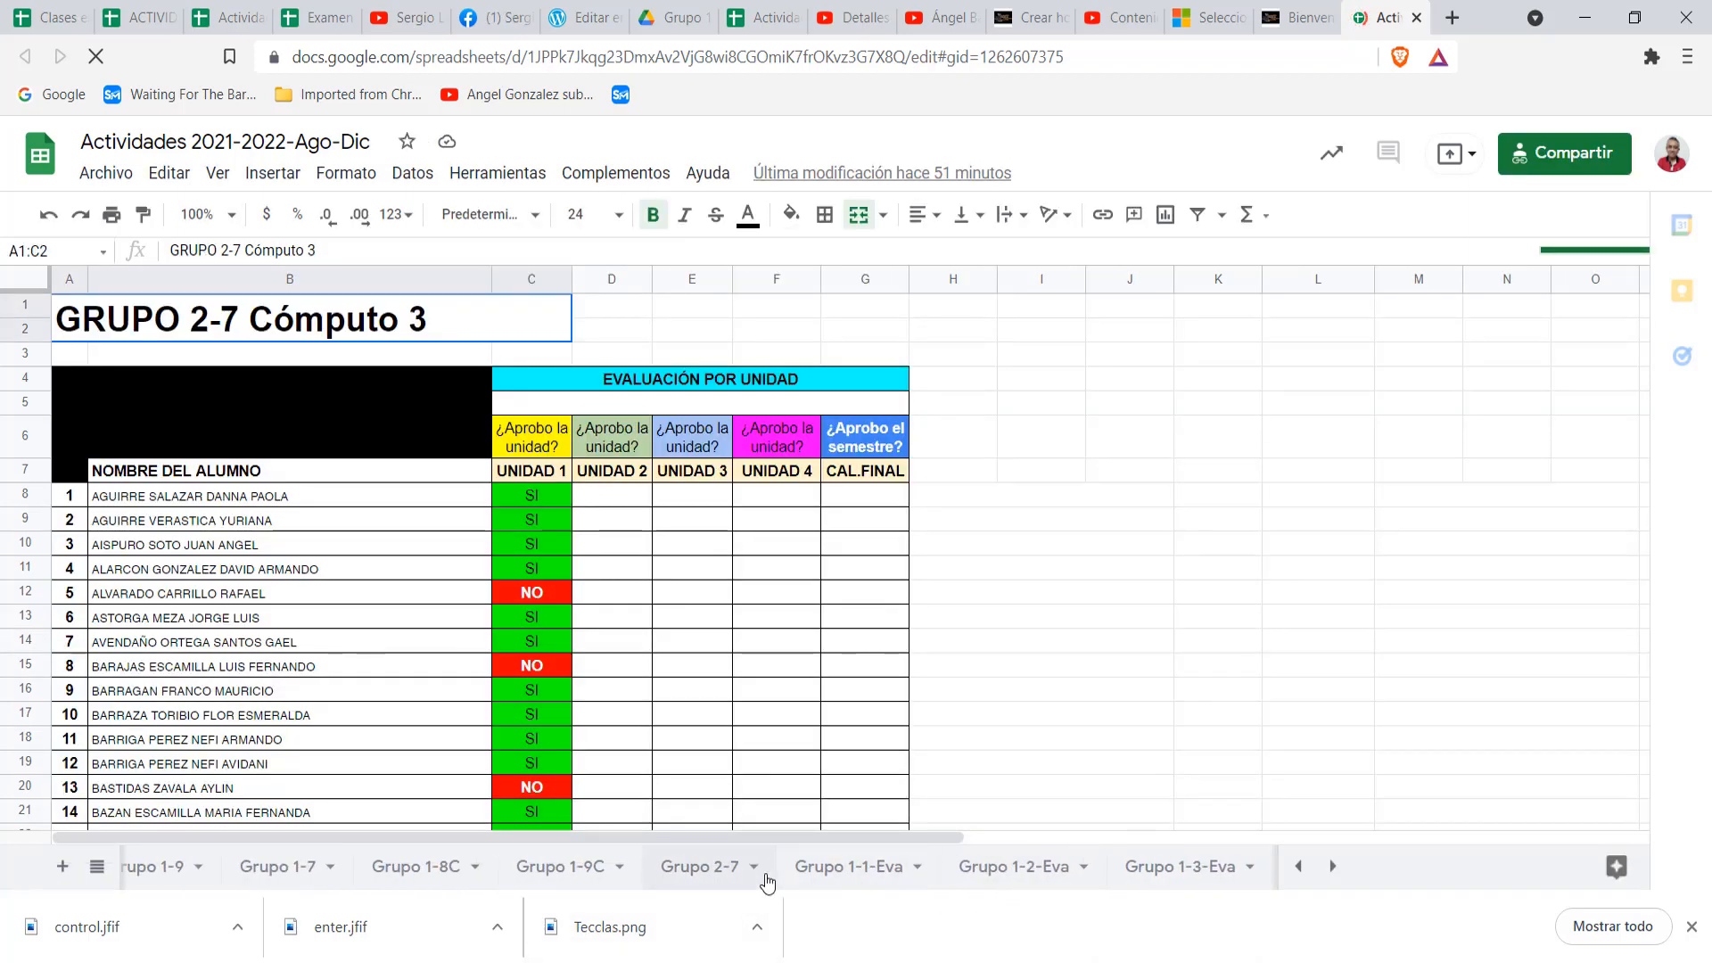
pyautogui.click(768, 883)
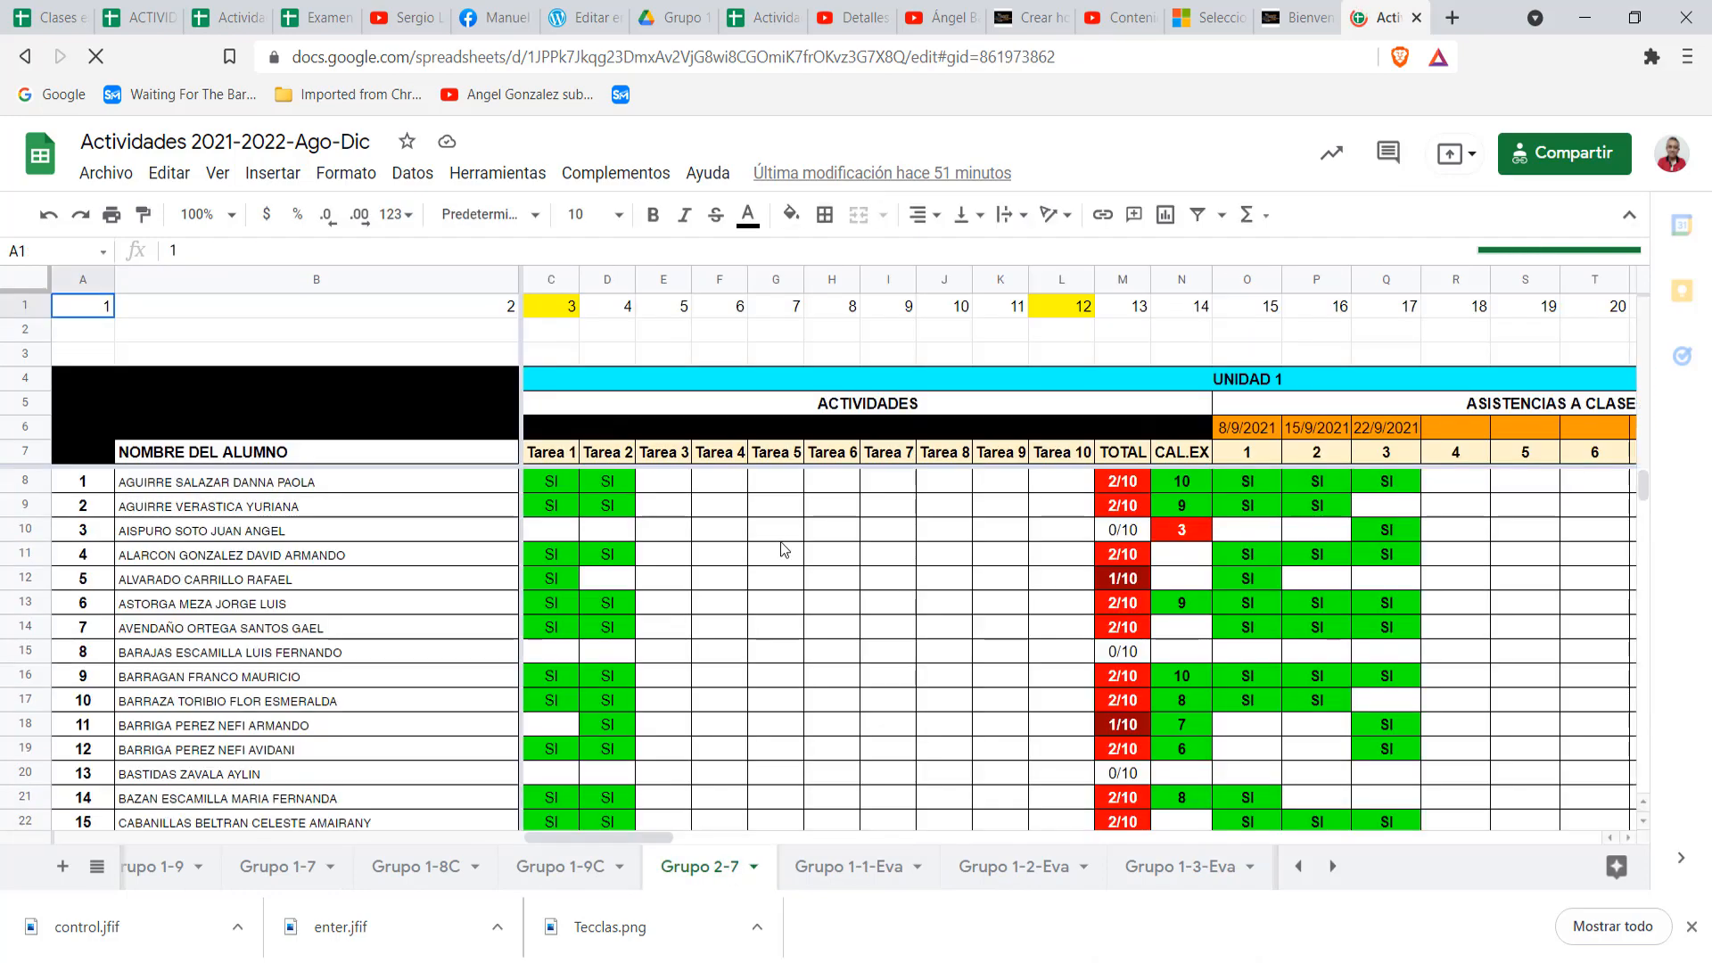
pyautogui.hscroll(10, 779, 542)
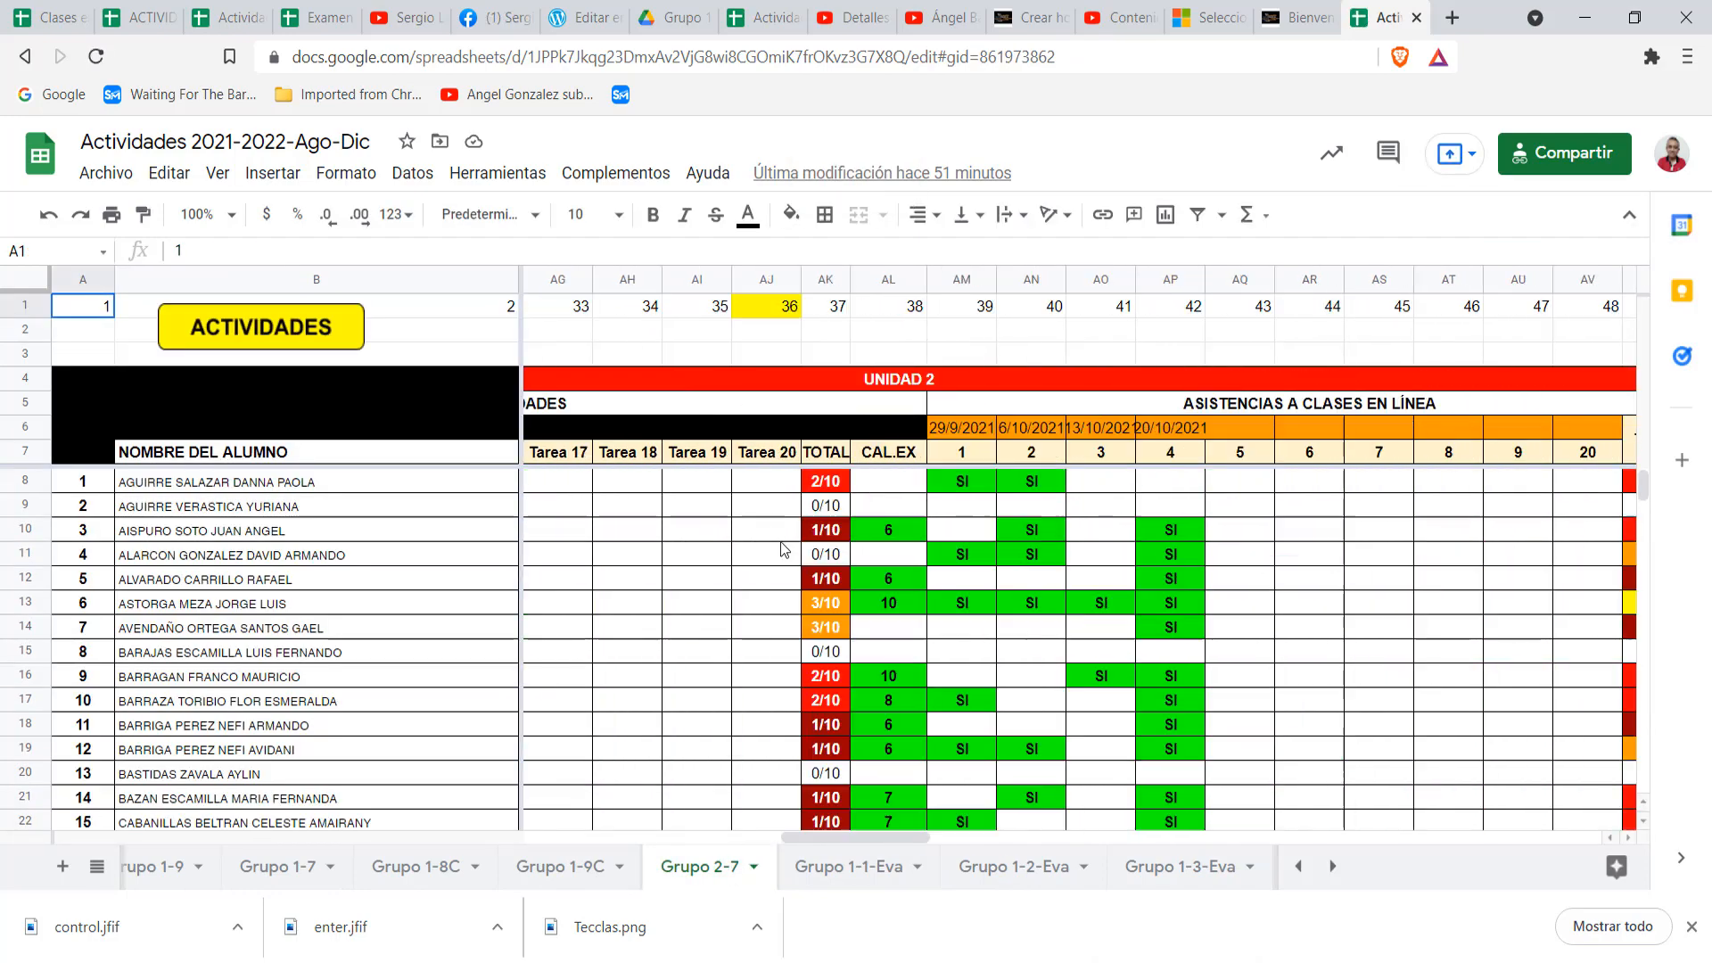
pyautogui.hscroll(4, 779, 542)
pyautogui.hscroll(3, 780, 542)
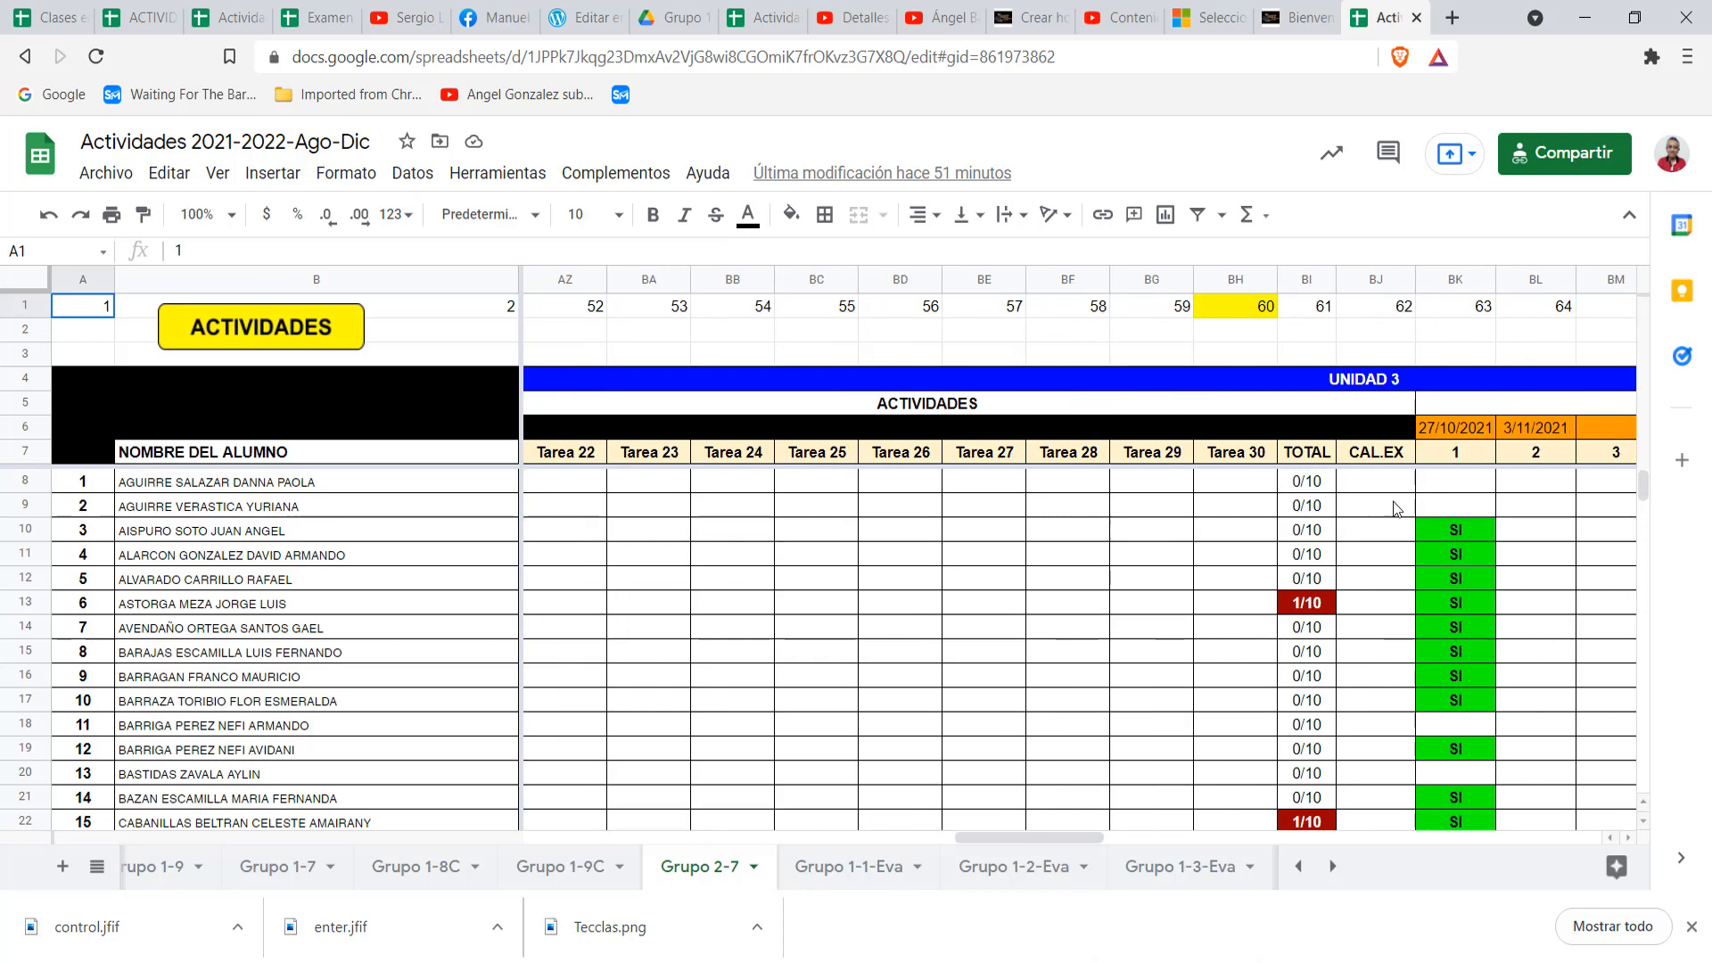
pyautogui.hscroll(2, 1502, 549)
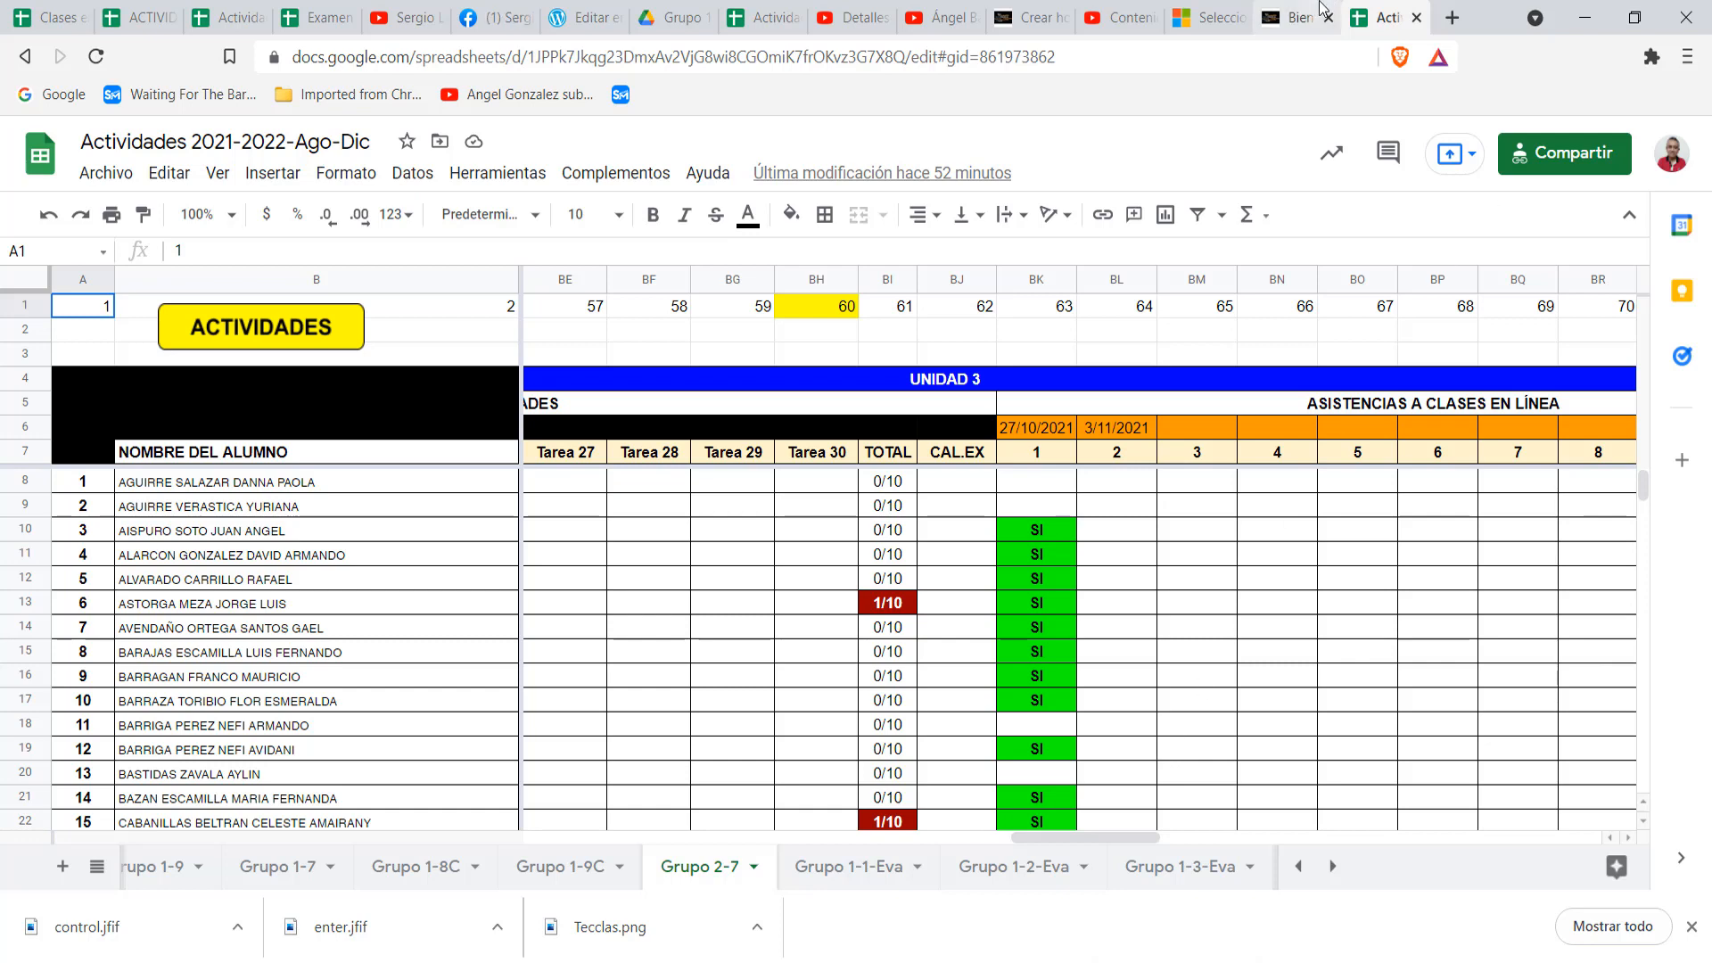
# Return to the blog and open its Asistencia category.
pyautogui.click(1318, 13)
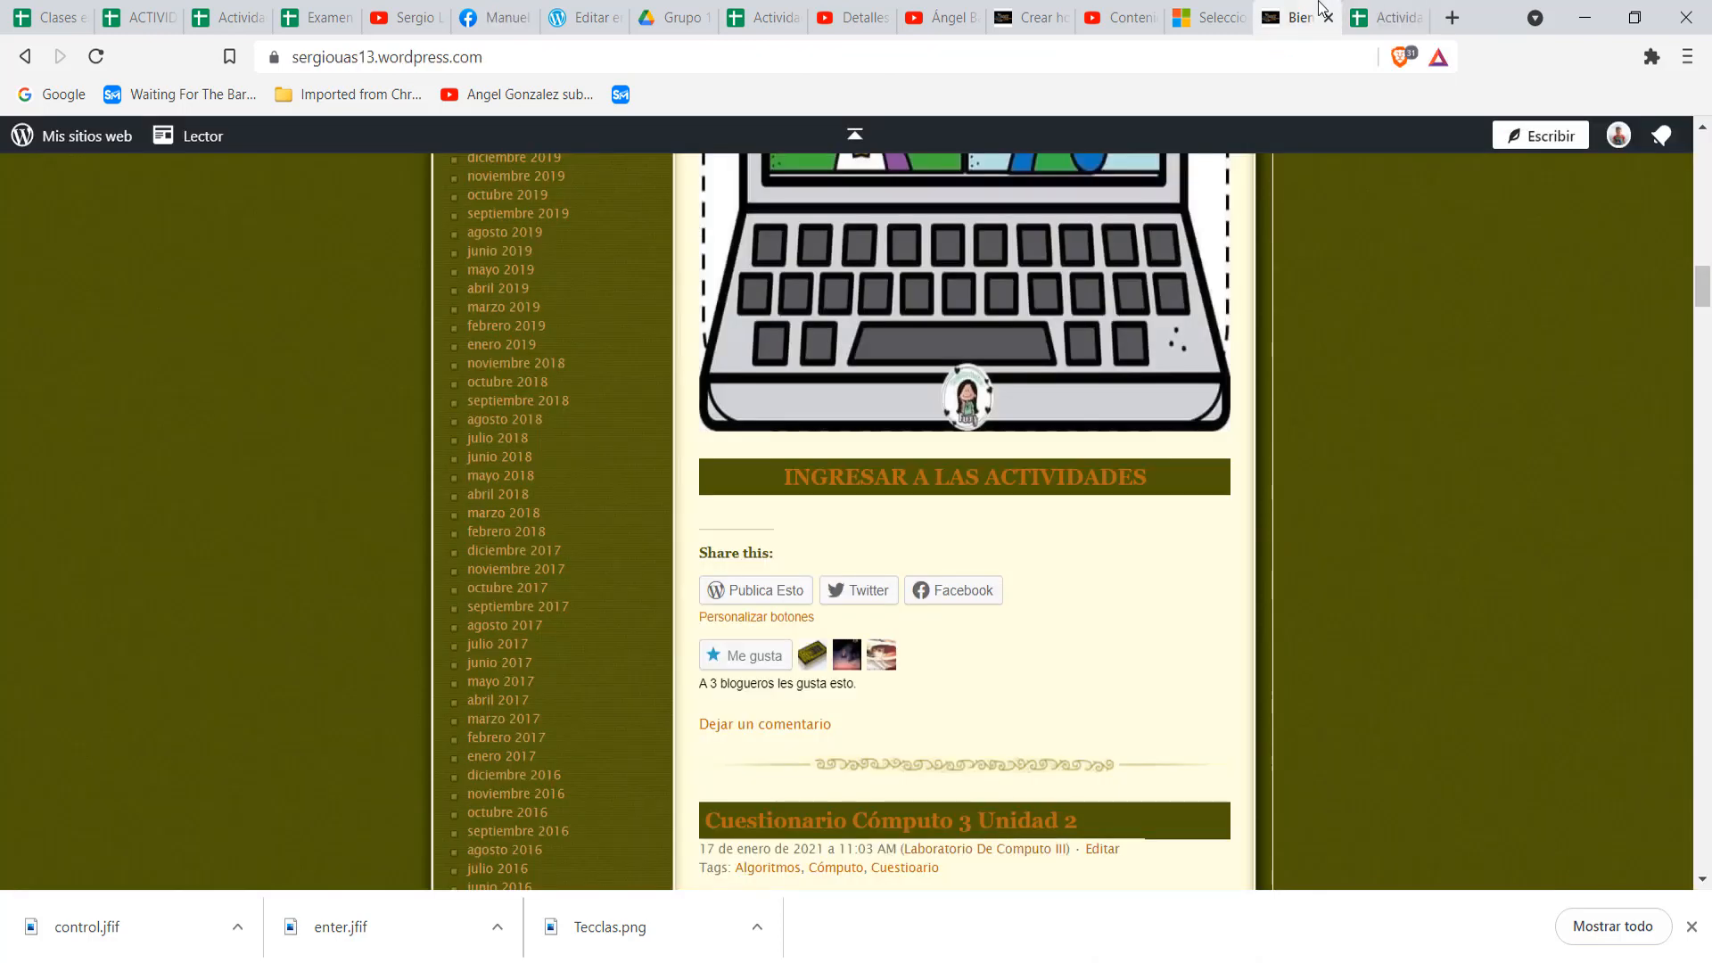
pyautogui.scroll(15, 738, 432)
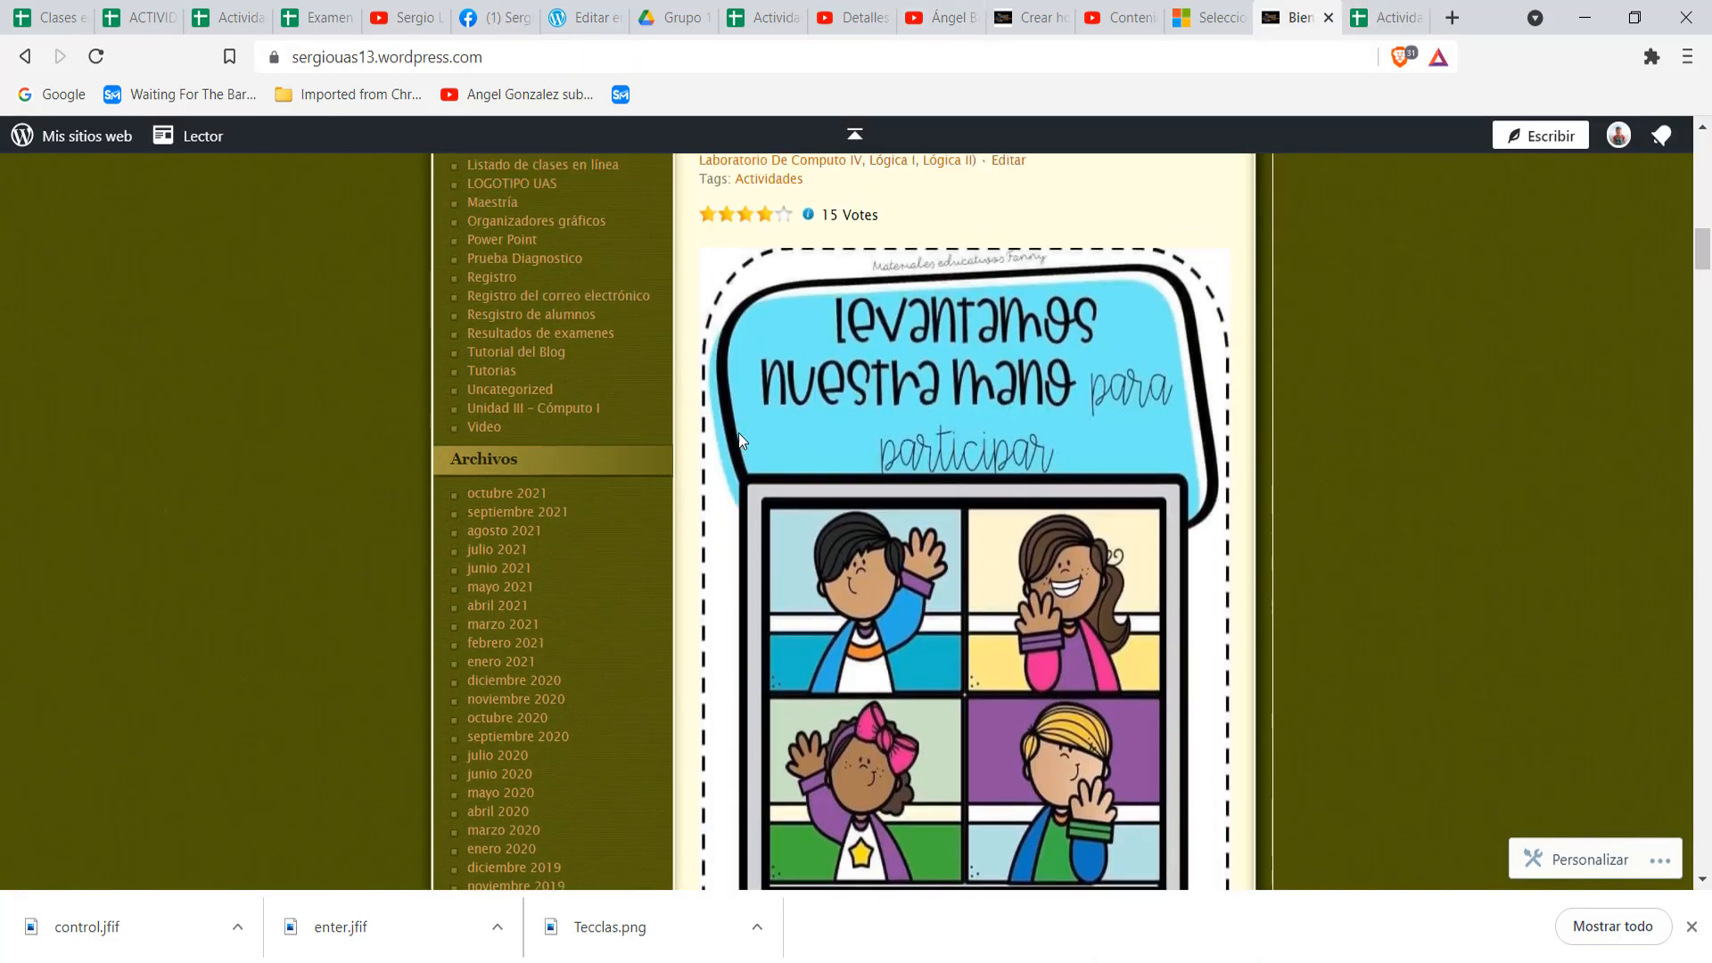
pyautogui.scroll(-15, 738, 432)
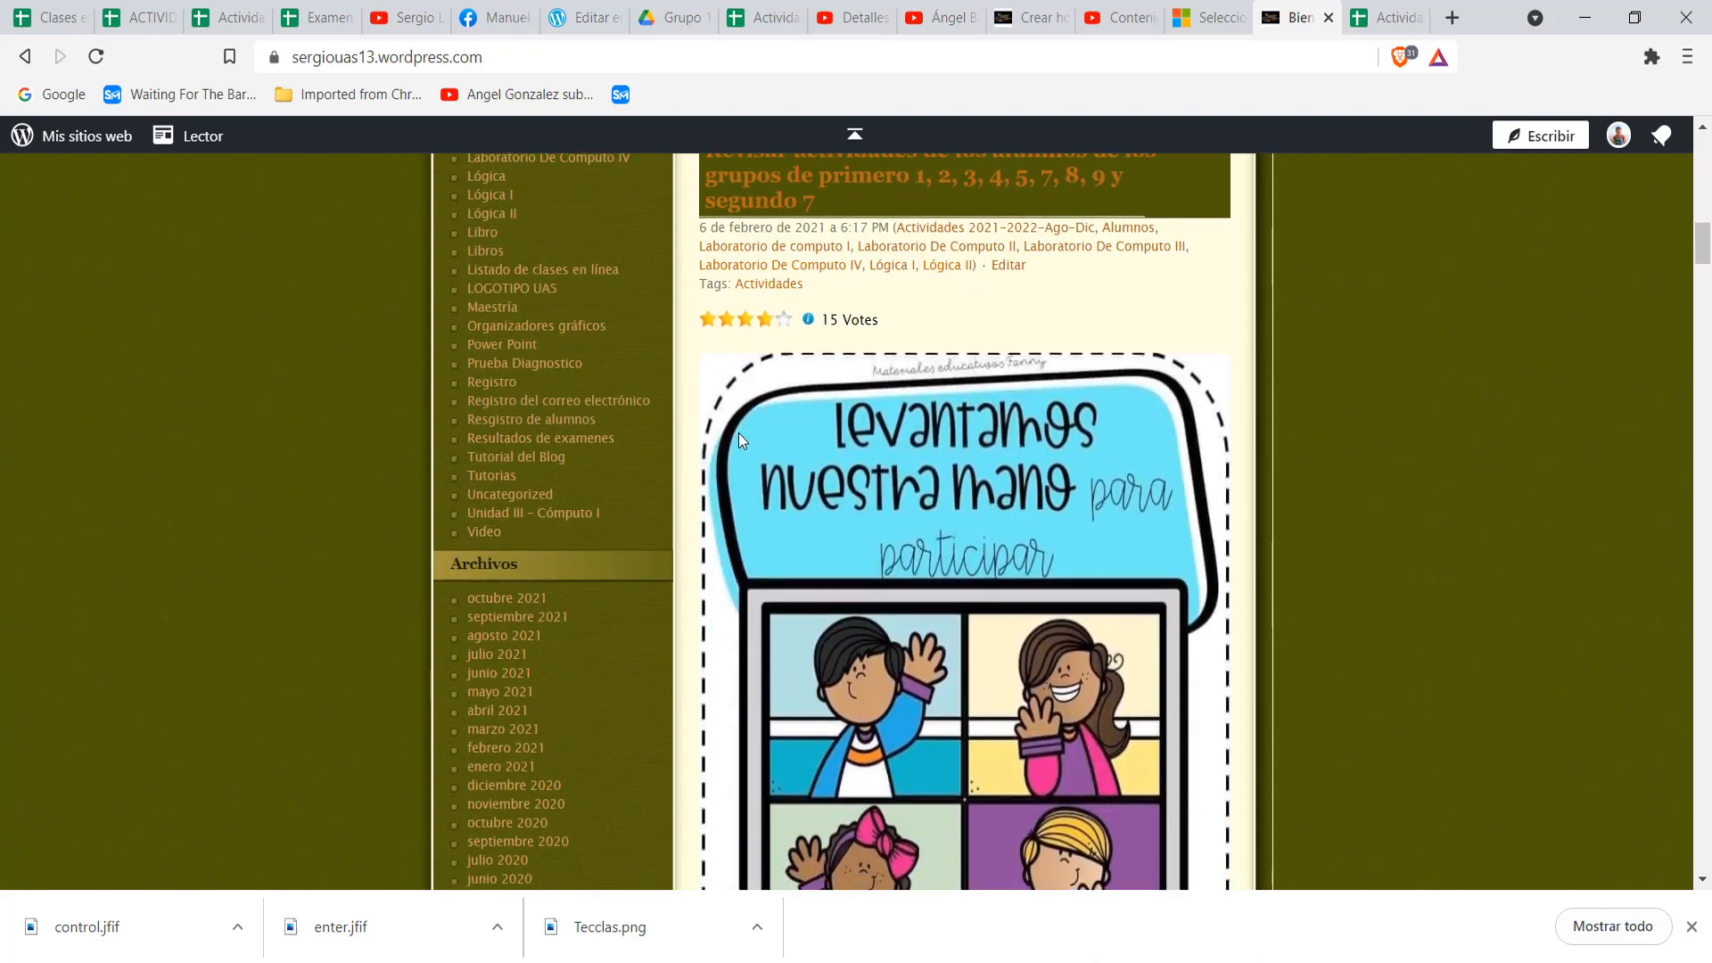
pyautogui.scroll(20, 739, 431)
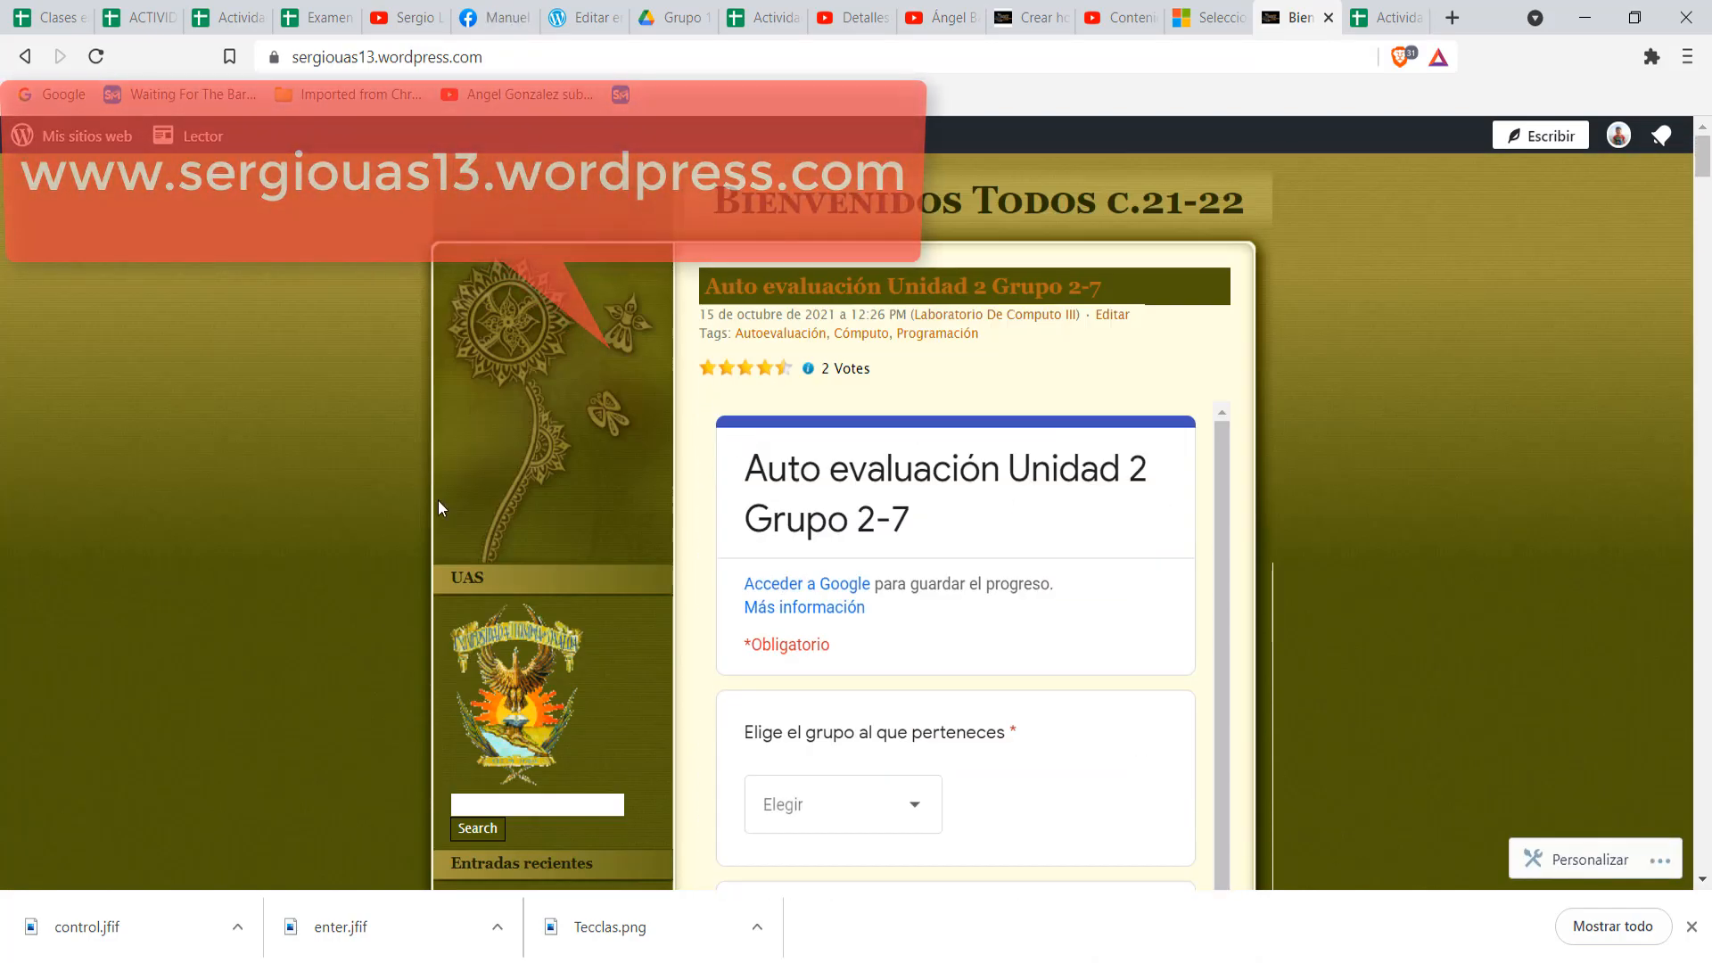
pyautogui.scroll(-3, 437, 500)
pyautogui.scroll(-5, 437, 500)
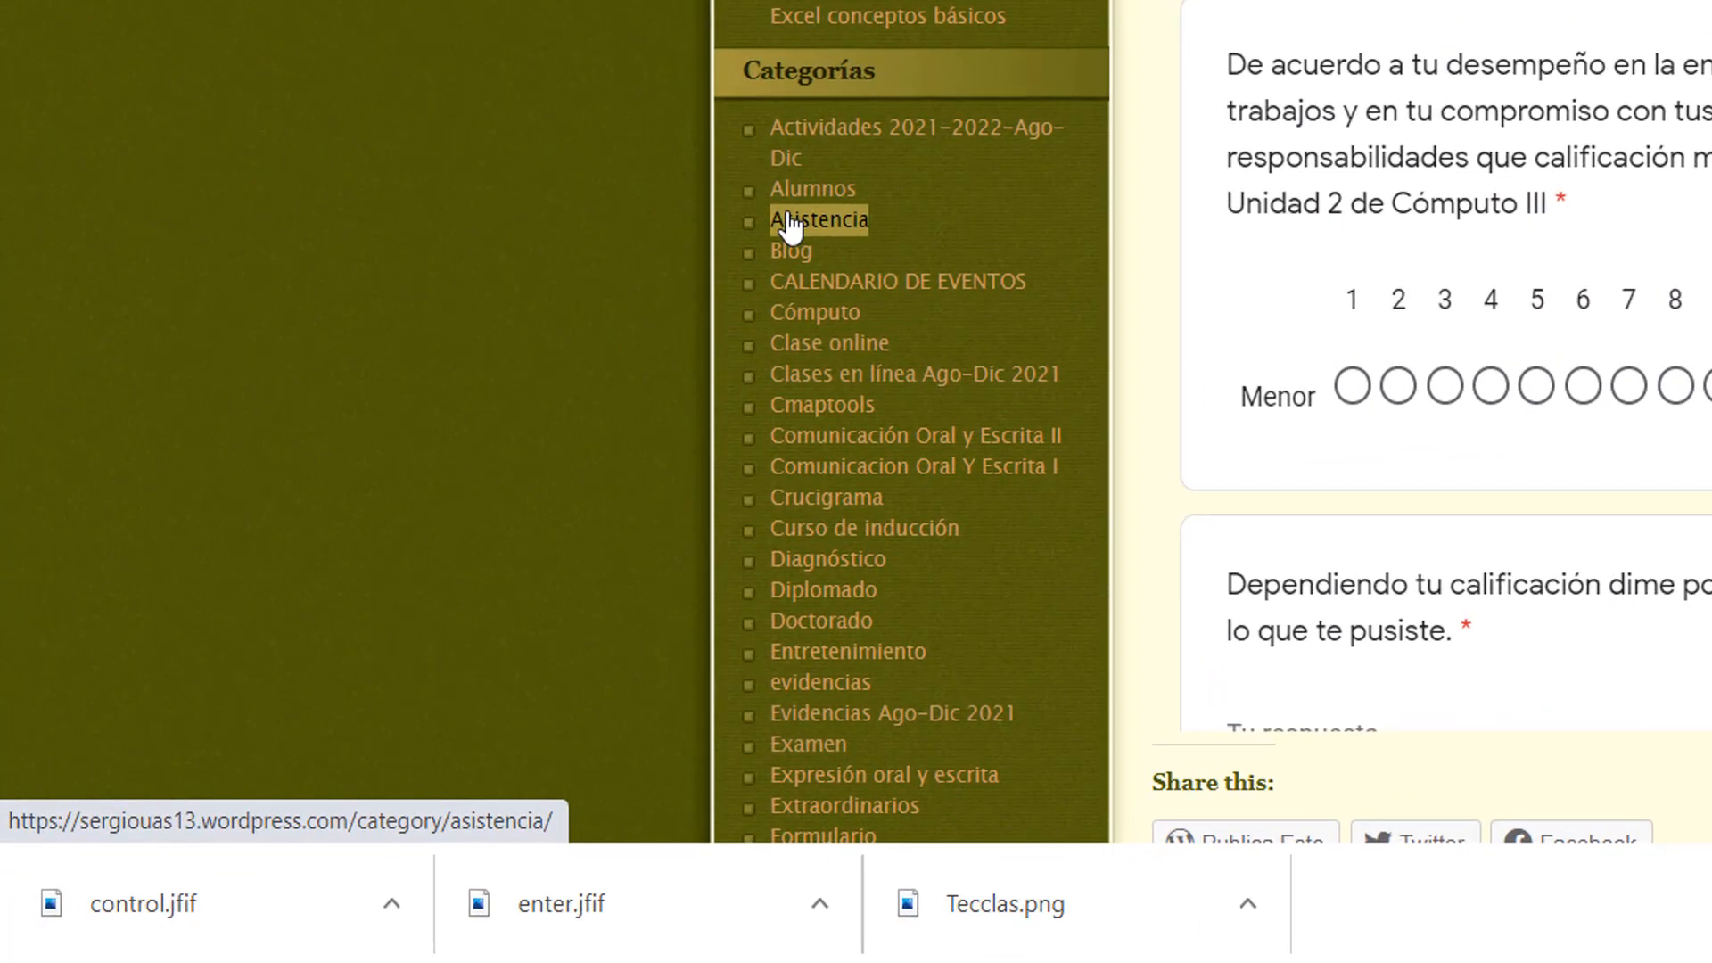
pyautogui.click(789, 223)
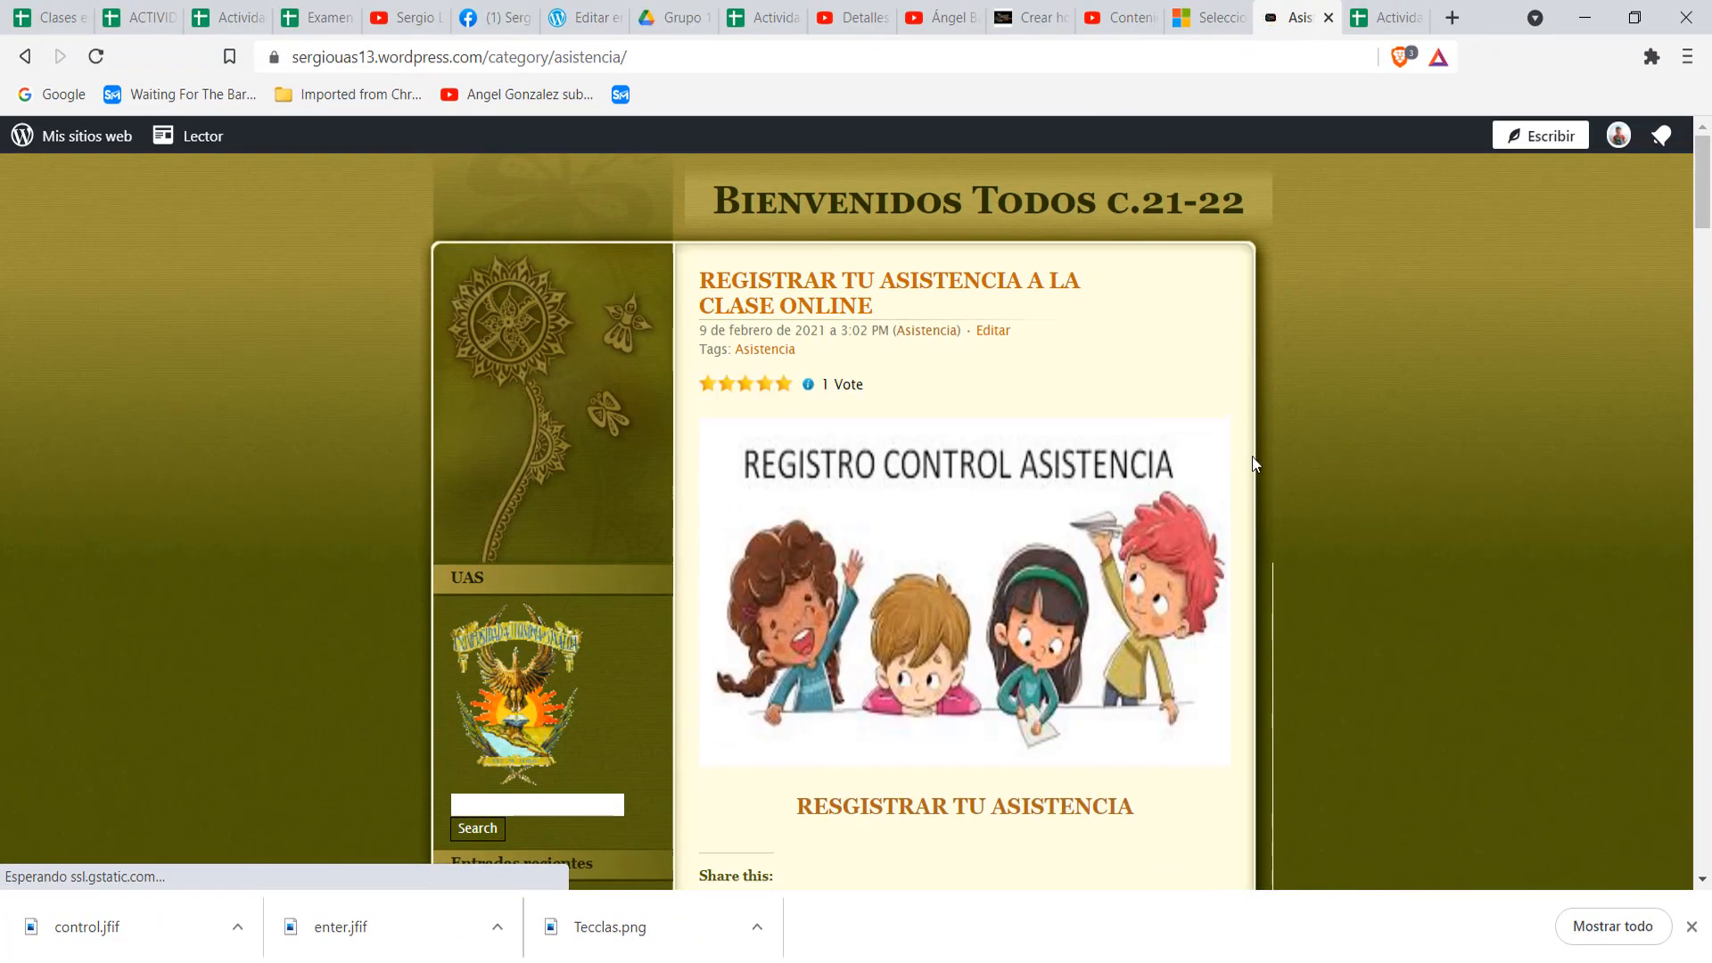
# Open the attendance registration page from the post, and load the attendance form for student number 1 of Grupo 2-7.
pyautogui.scroll(-2, 999, 557)
pyautogui.click(936, 615)
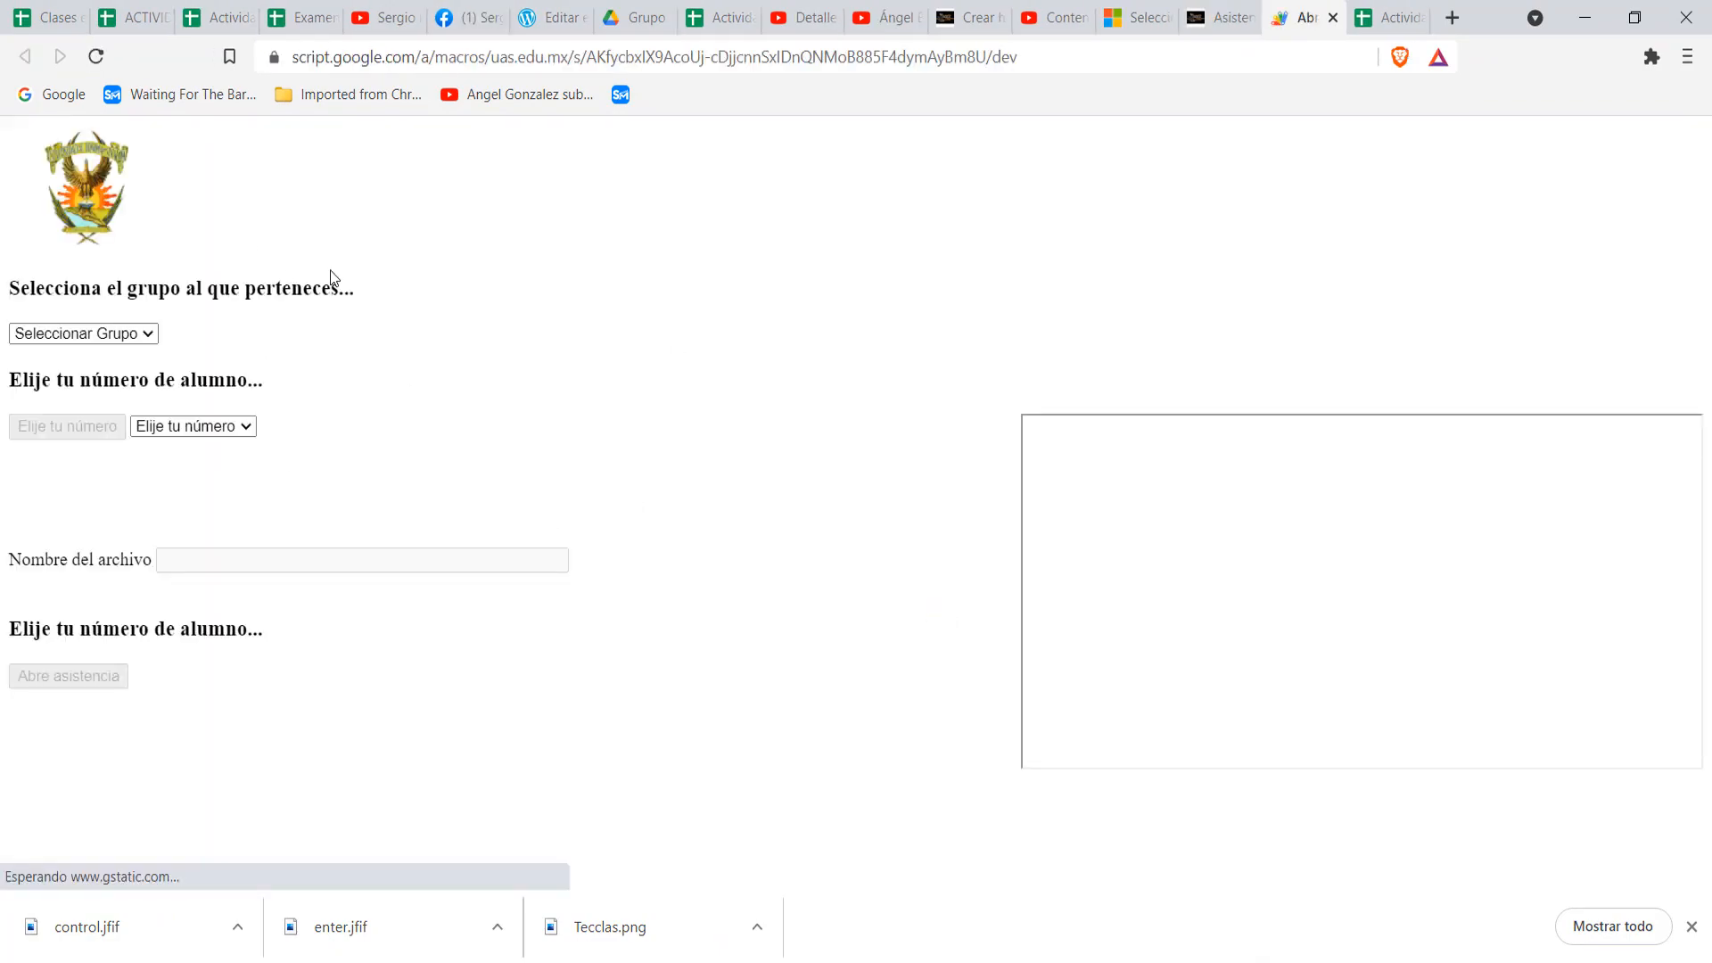
pyautogui.click(124, 334)
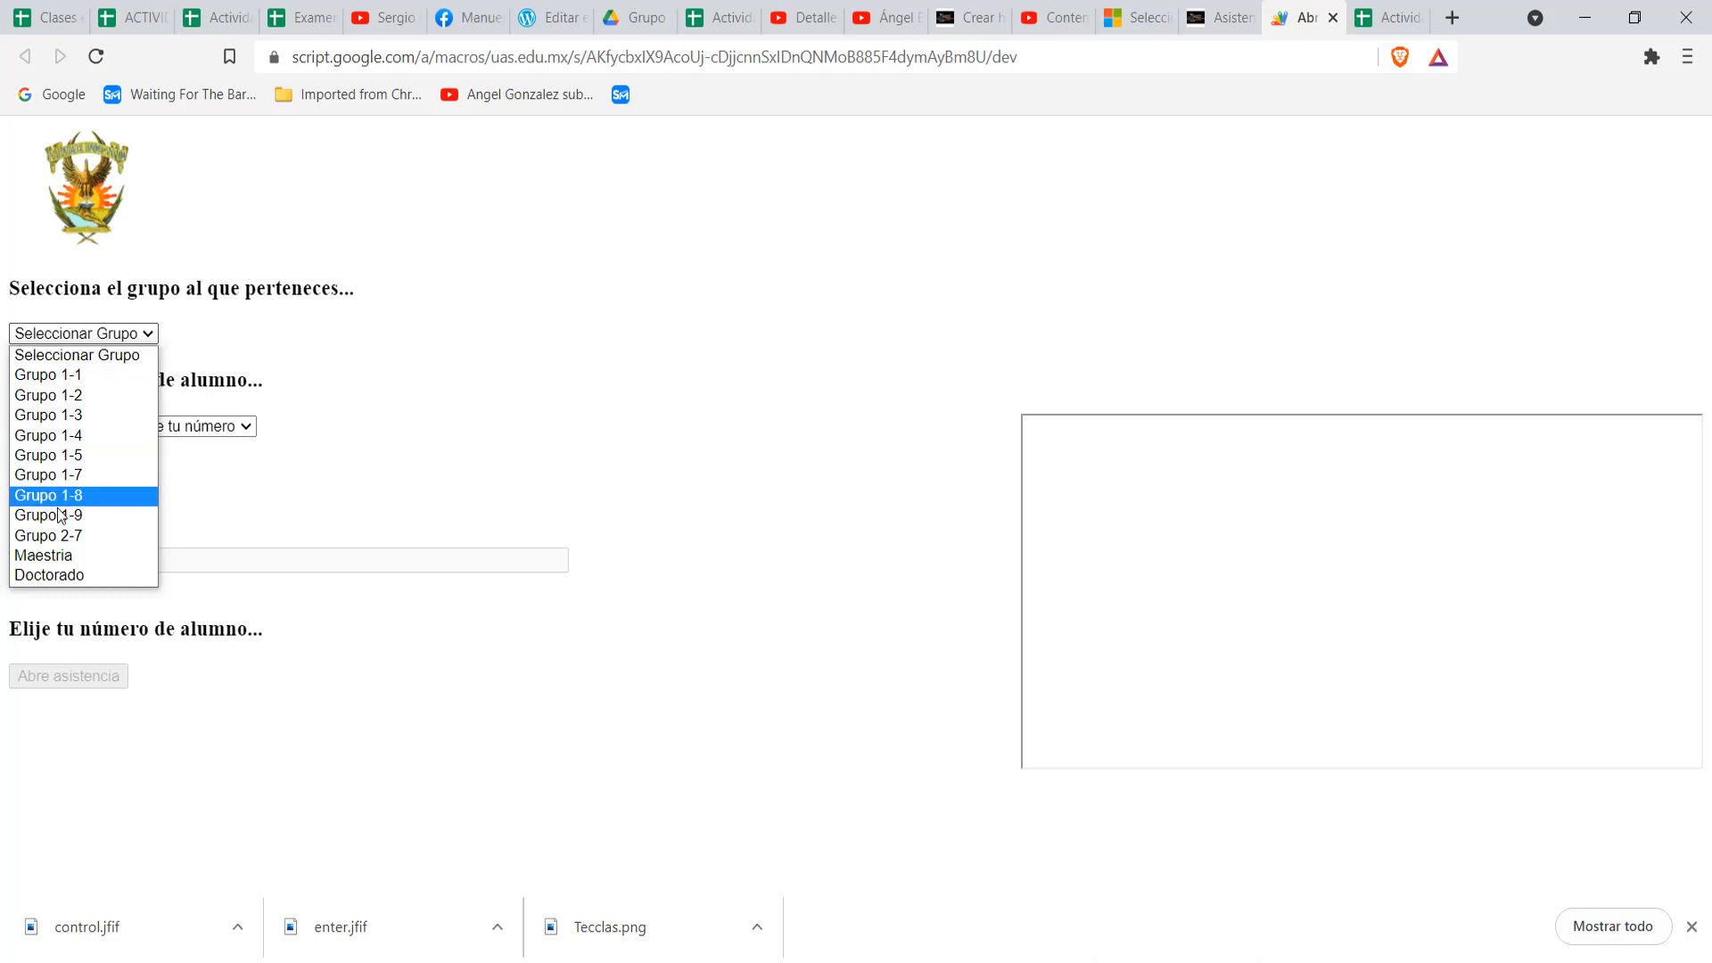
pyautogui.click(54, 537)
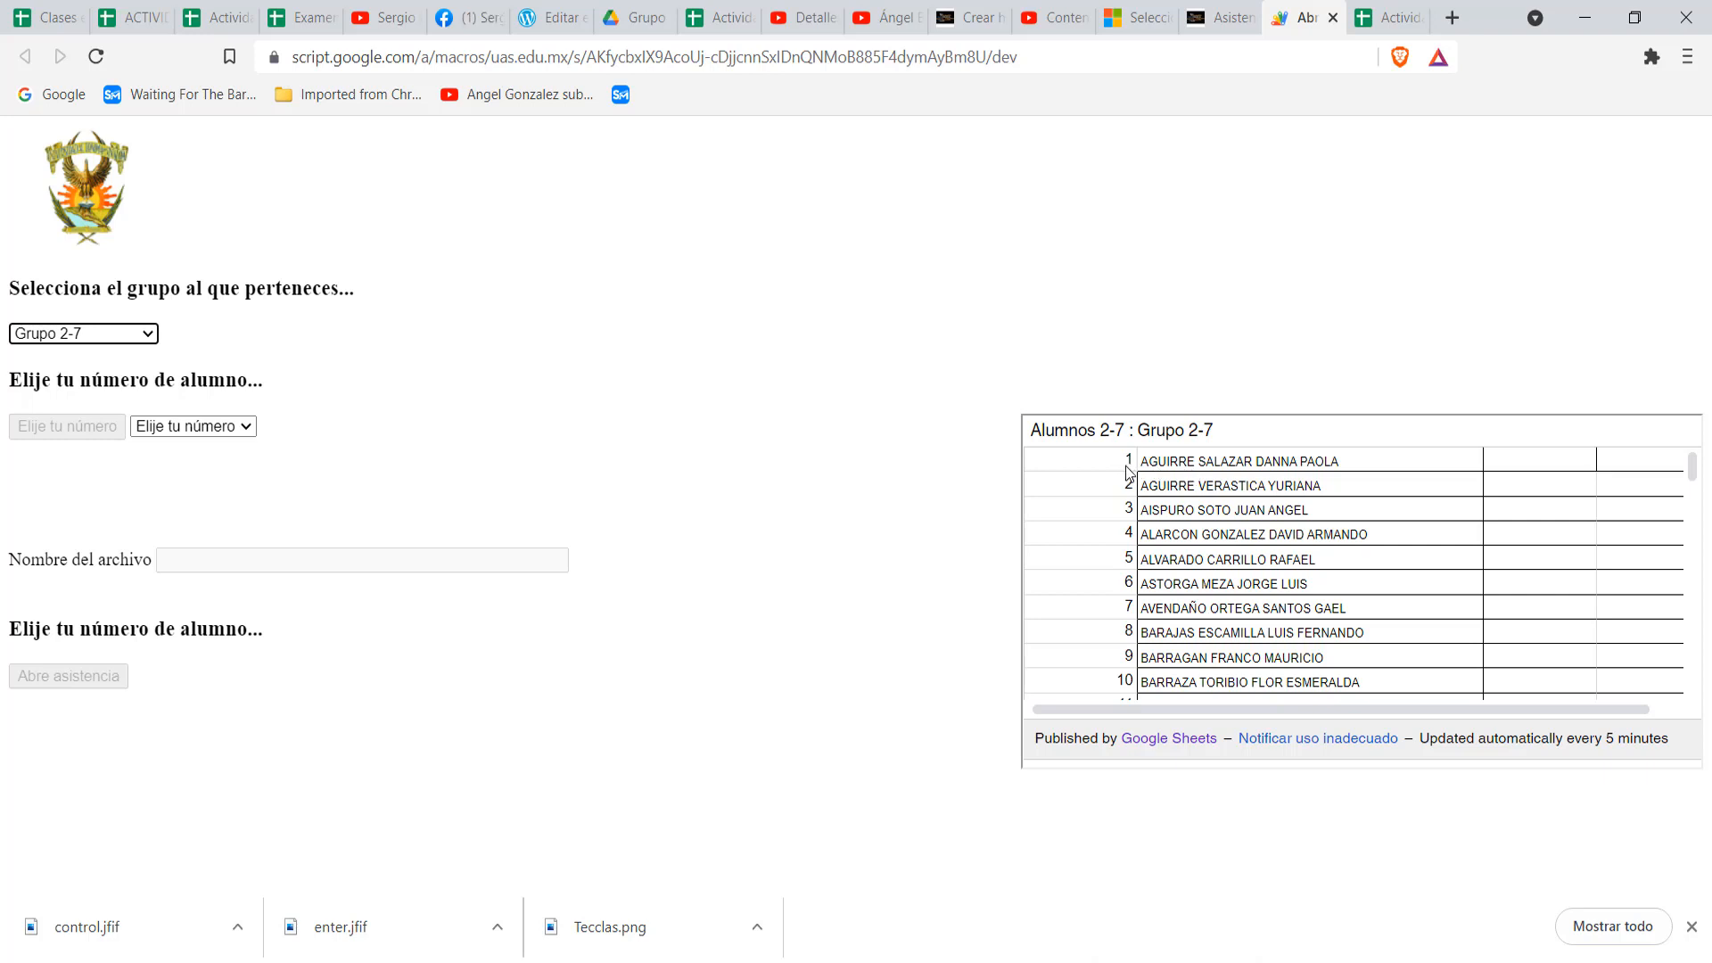
pyautogui.click(189, 428)
pyautogui.click(162, 460)
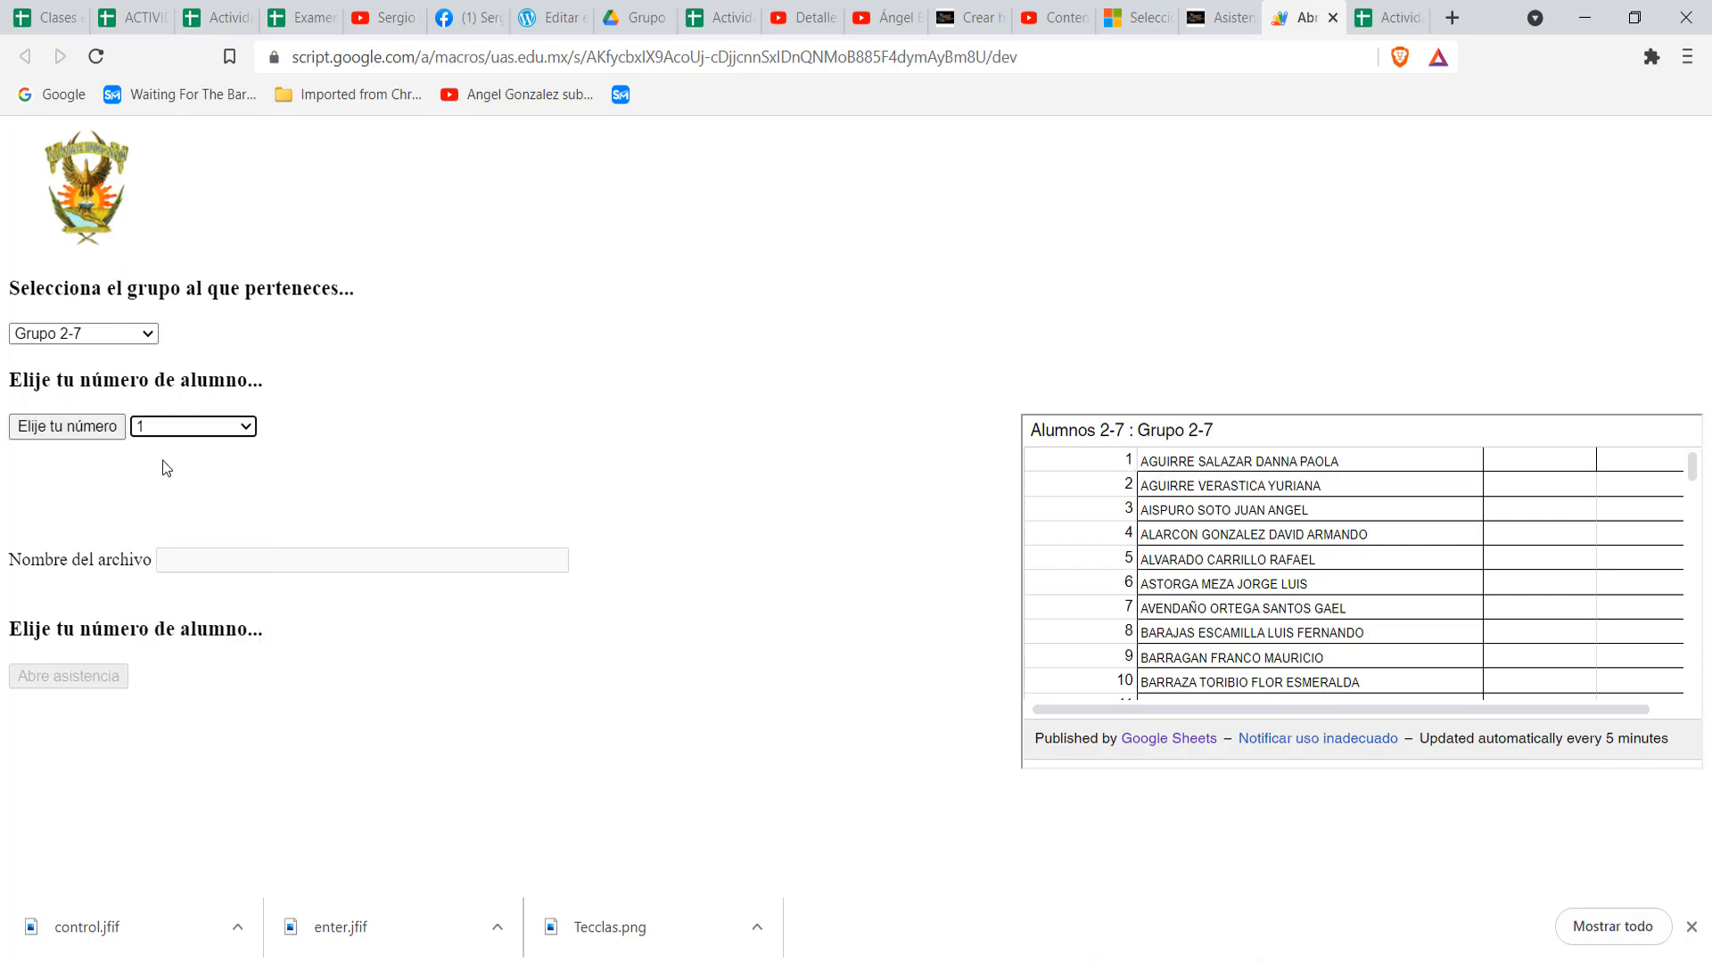
pyautogui.click(72, 430)
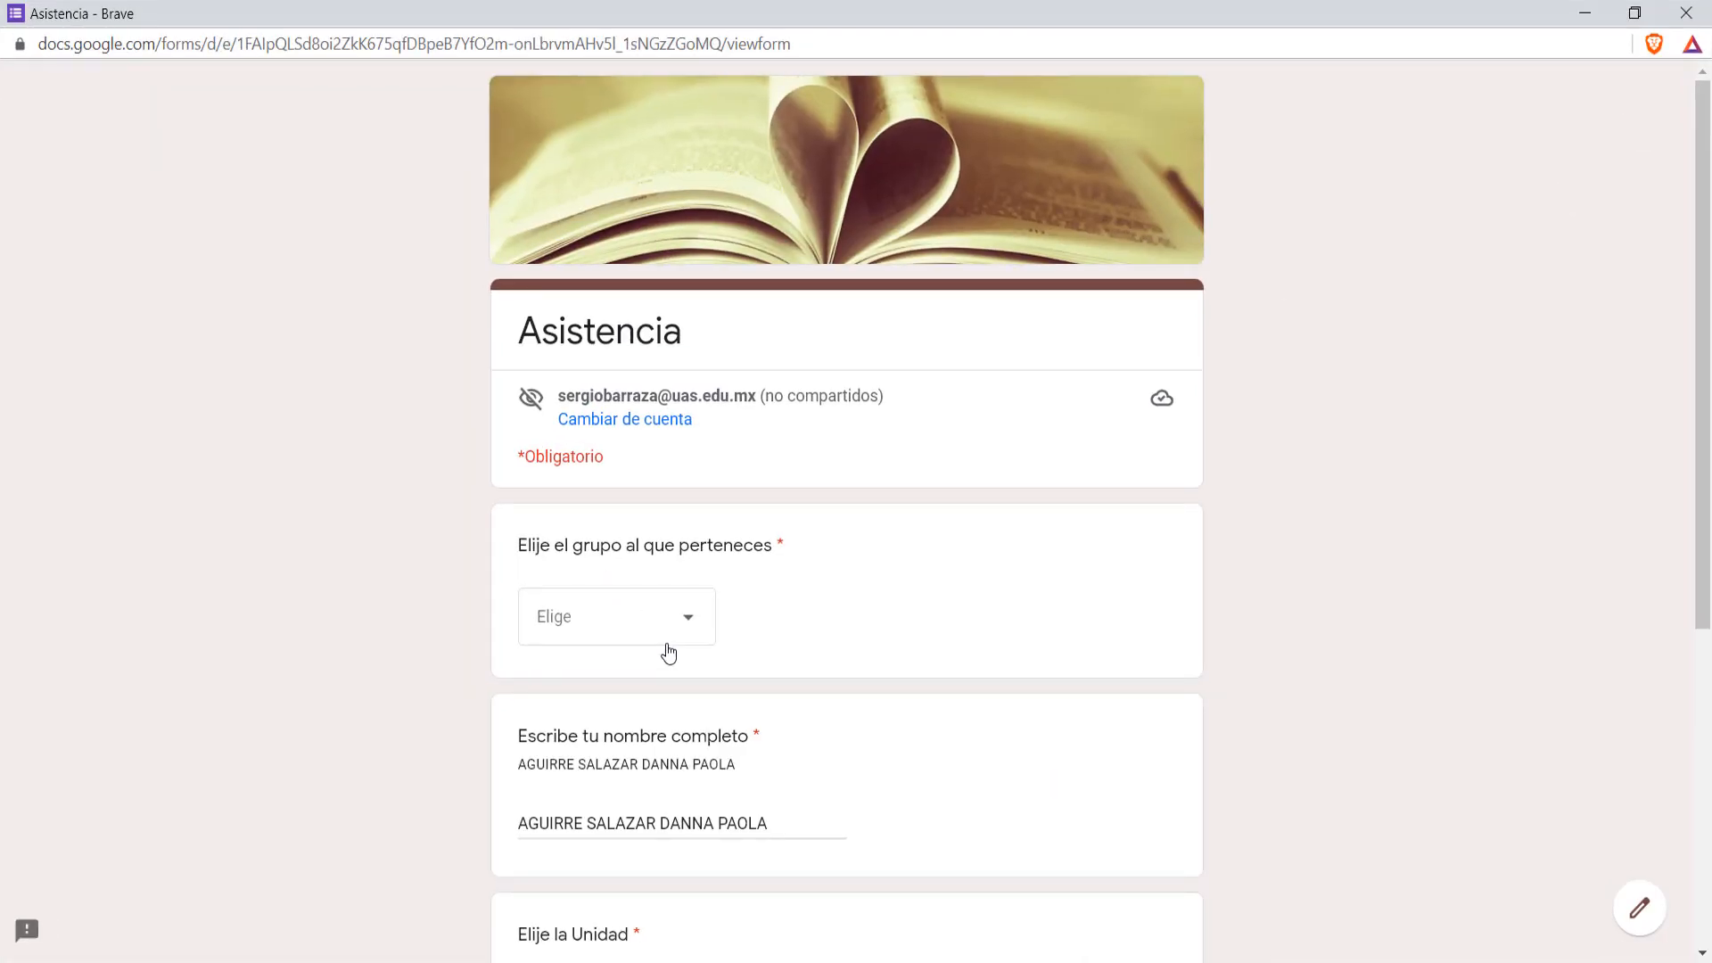
# Choose Grupo 2-7 as the group and Unidad 3 as the unit in the Asistencia form.
pyautogui.click(664, 643)
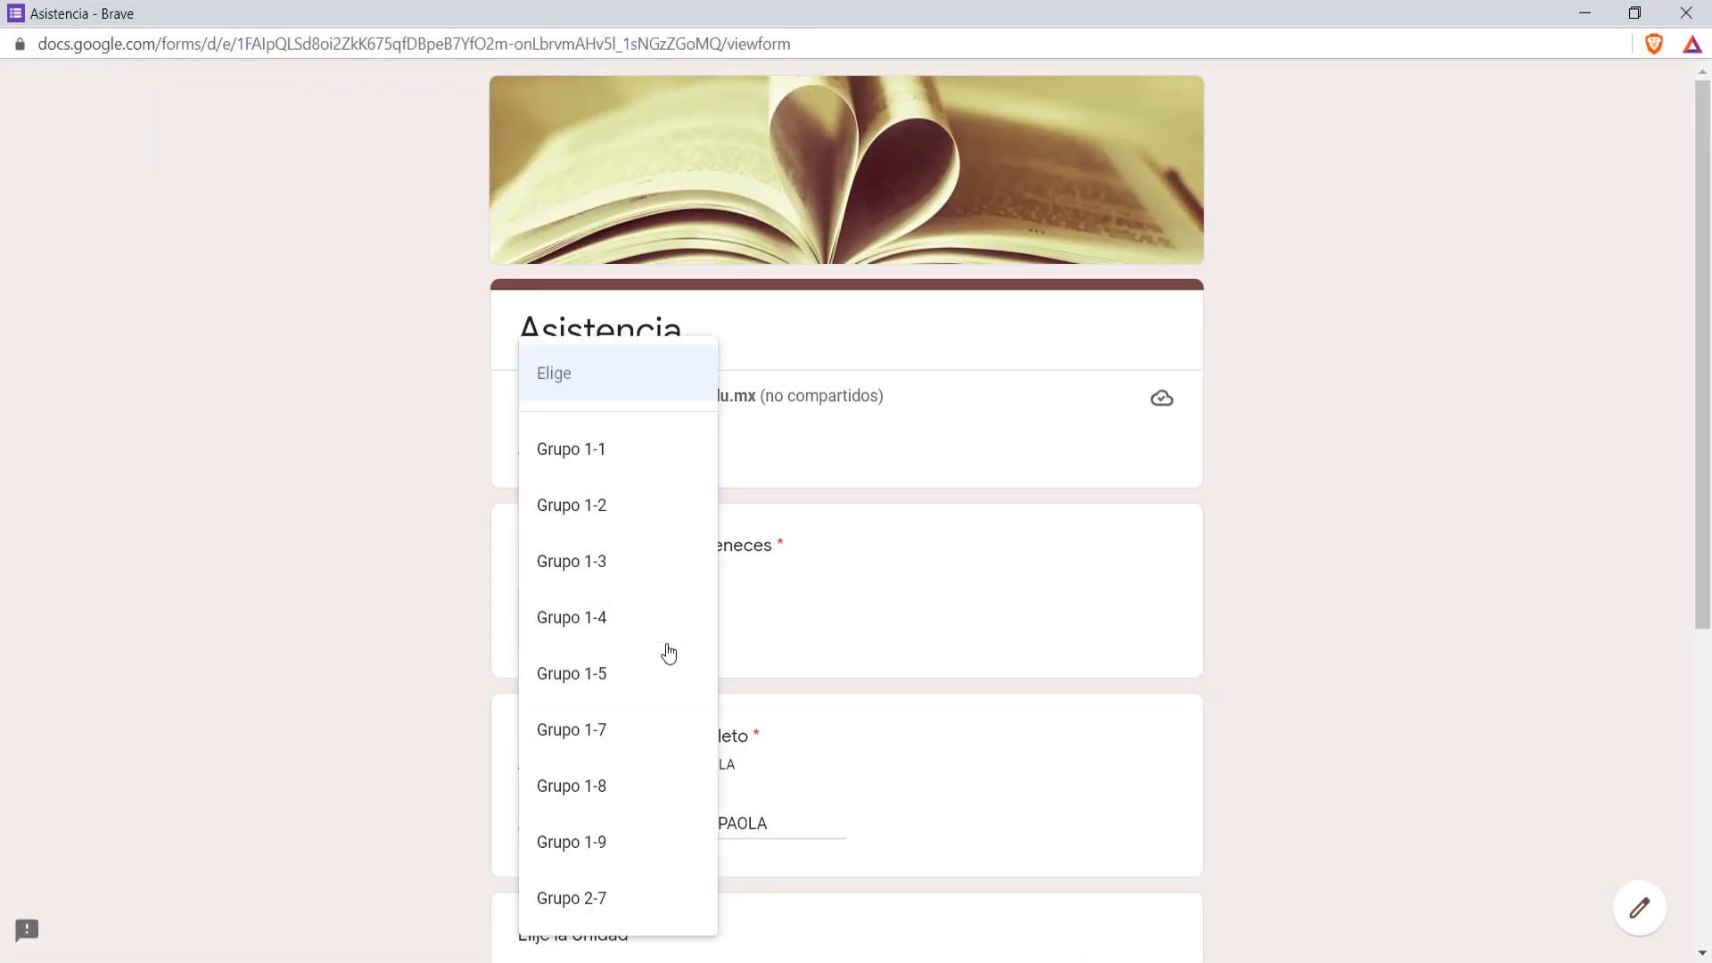
pyautogui.click(560, 900)
pyautogui.scroll(-3, 816, 692)
pyautogui.scroll(-2, 822, 692)
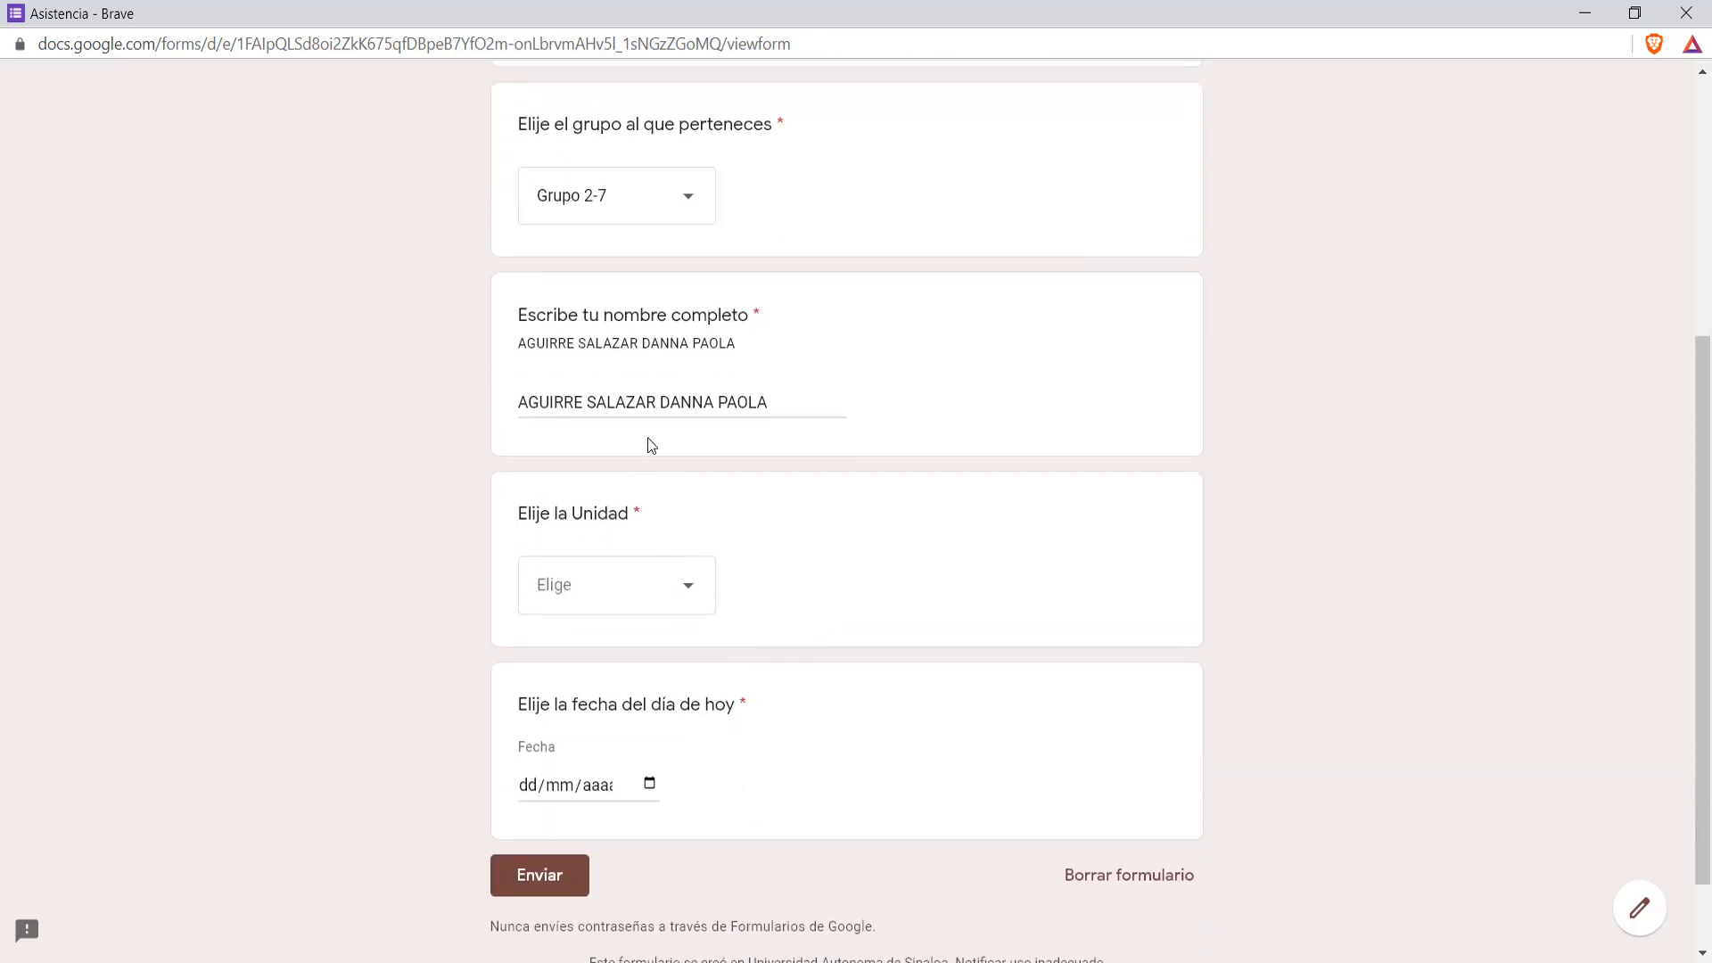
pyautogui.click(696, 607)
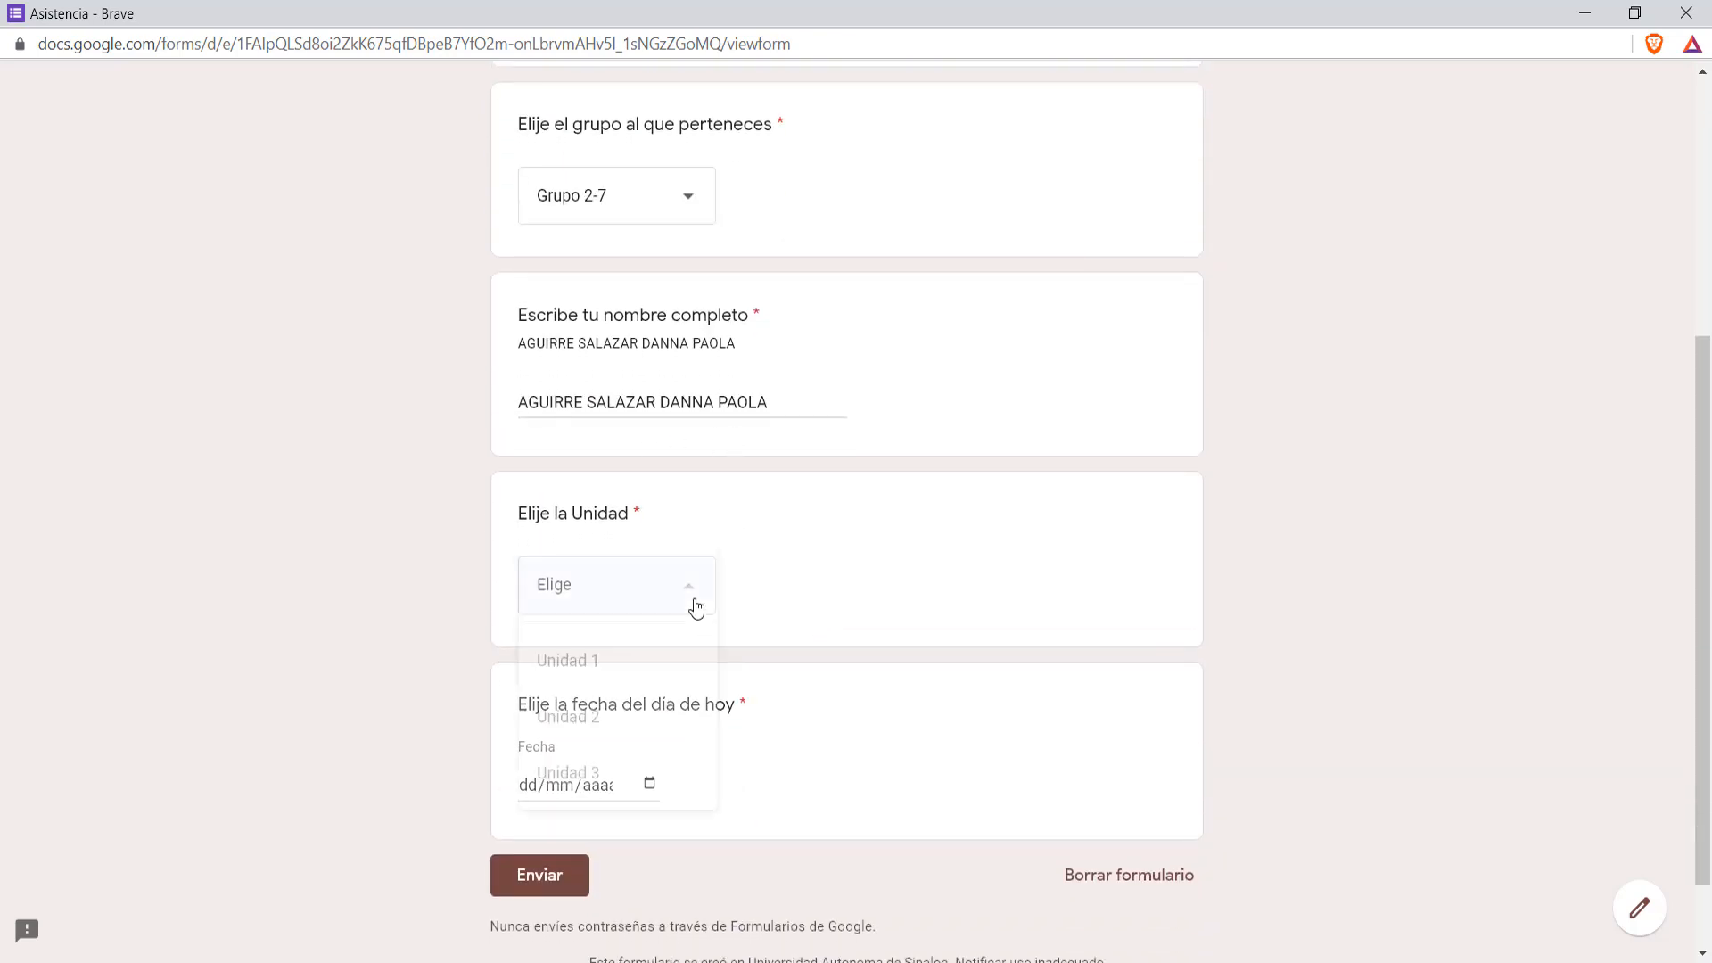
pyautogui.click(581, 775)
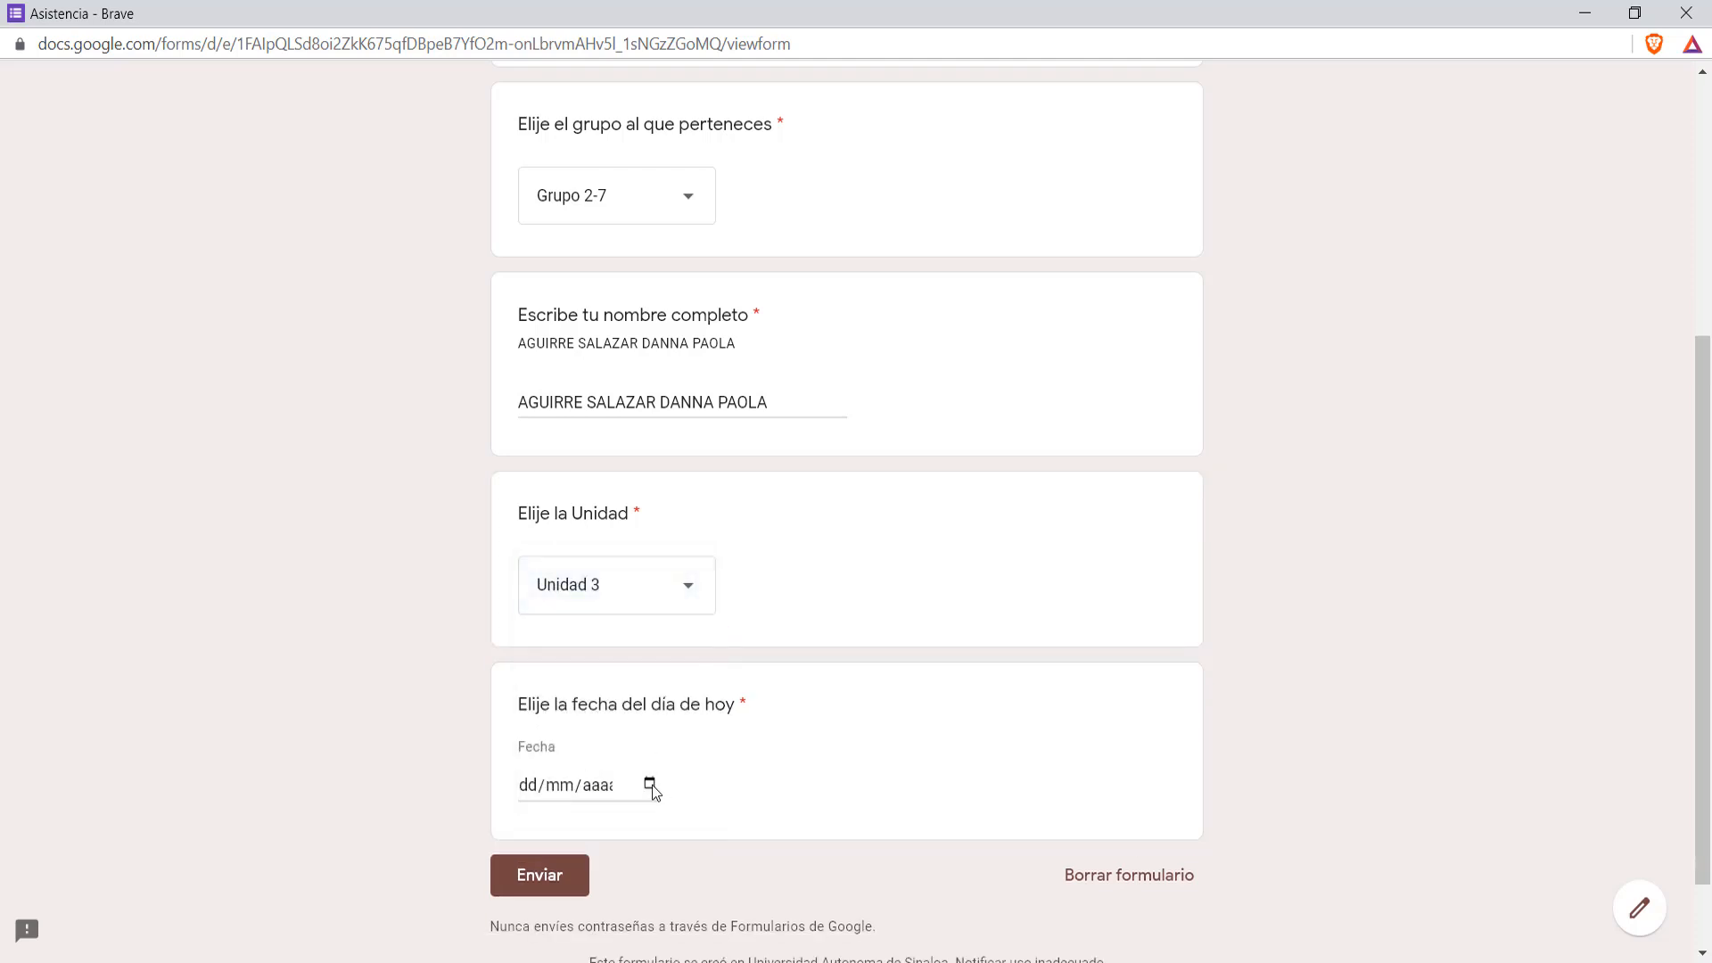
# Set the attendance date to 03/11/2021, and submit and close the form.
pyautogui.click(650, 784)
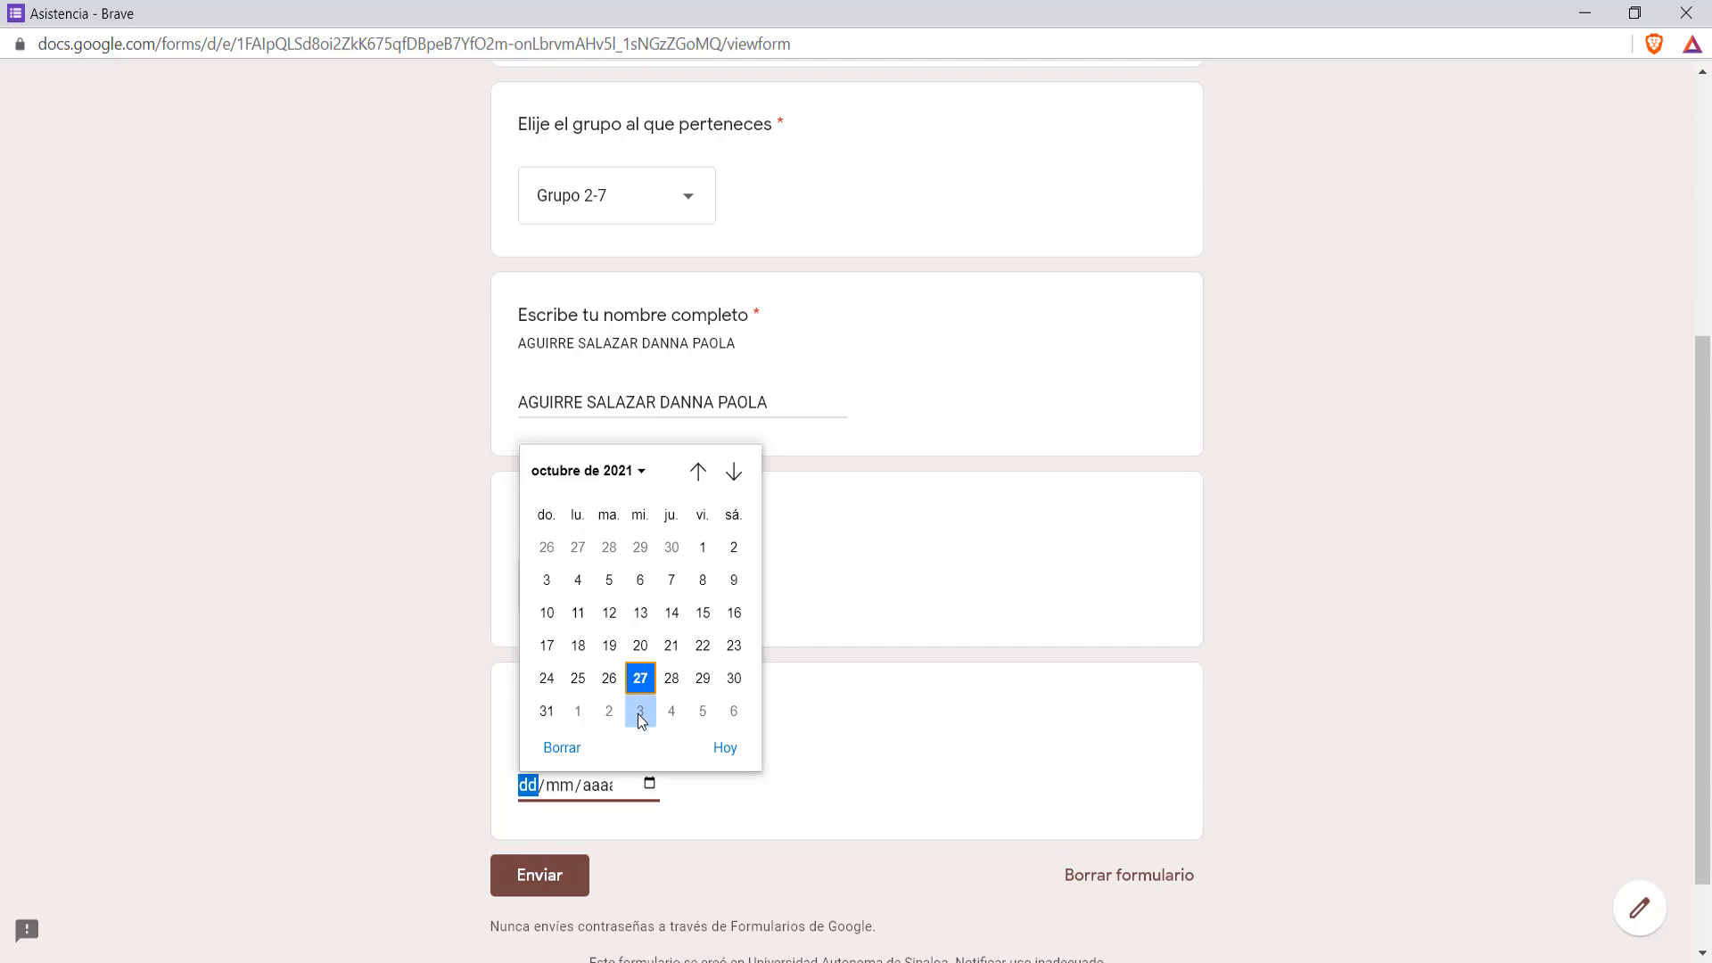
pyautogui.click(639, 712)
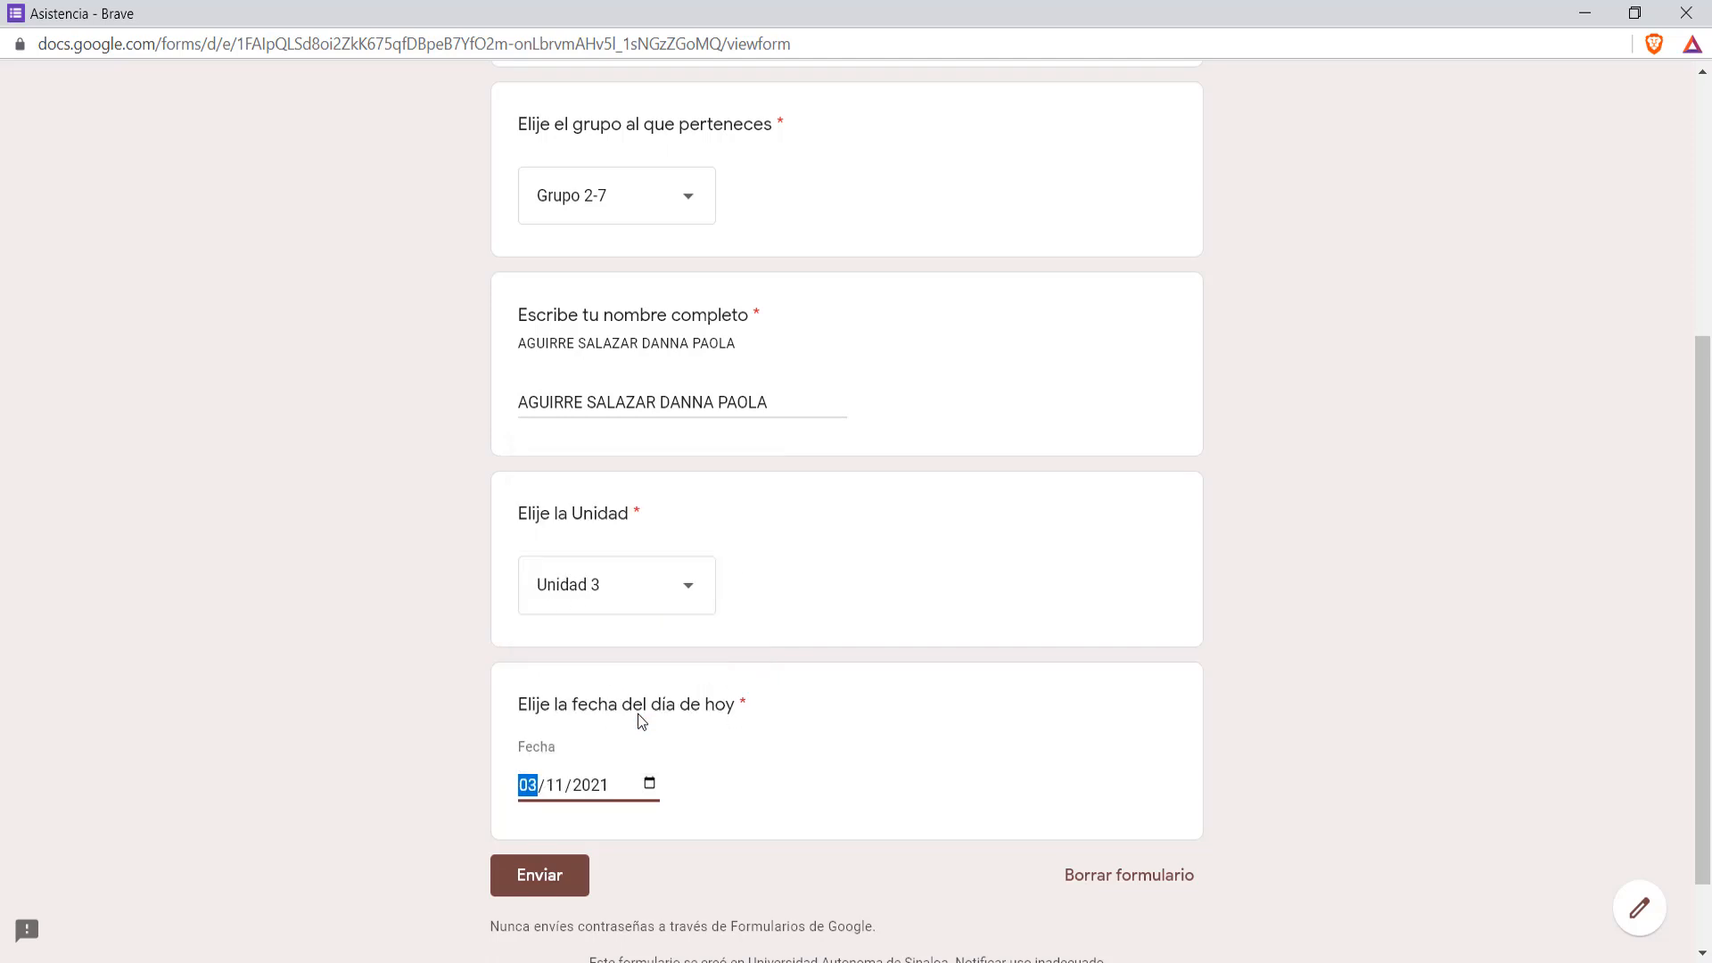
pyautogui.click(538, 878)
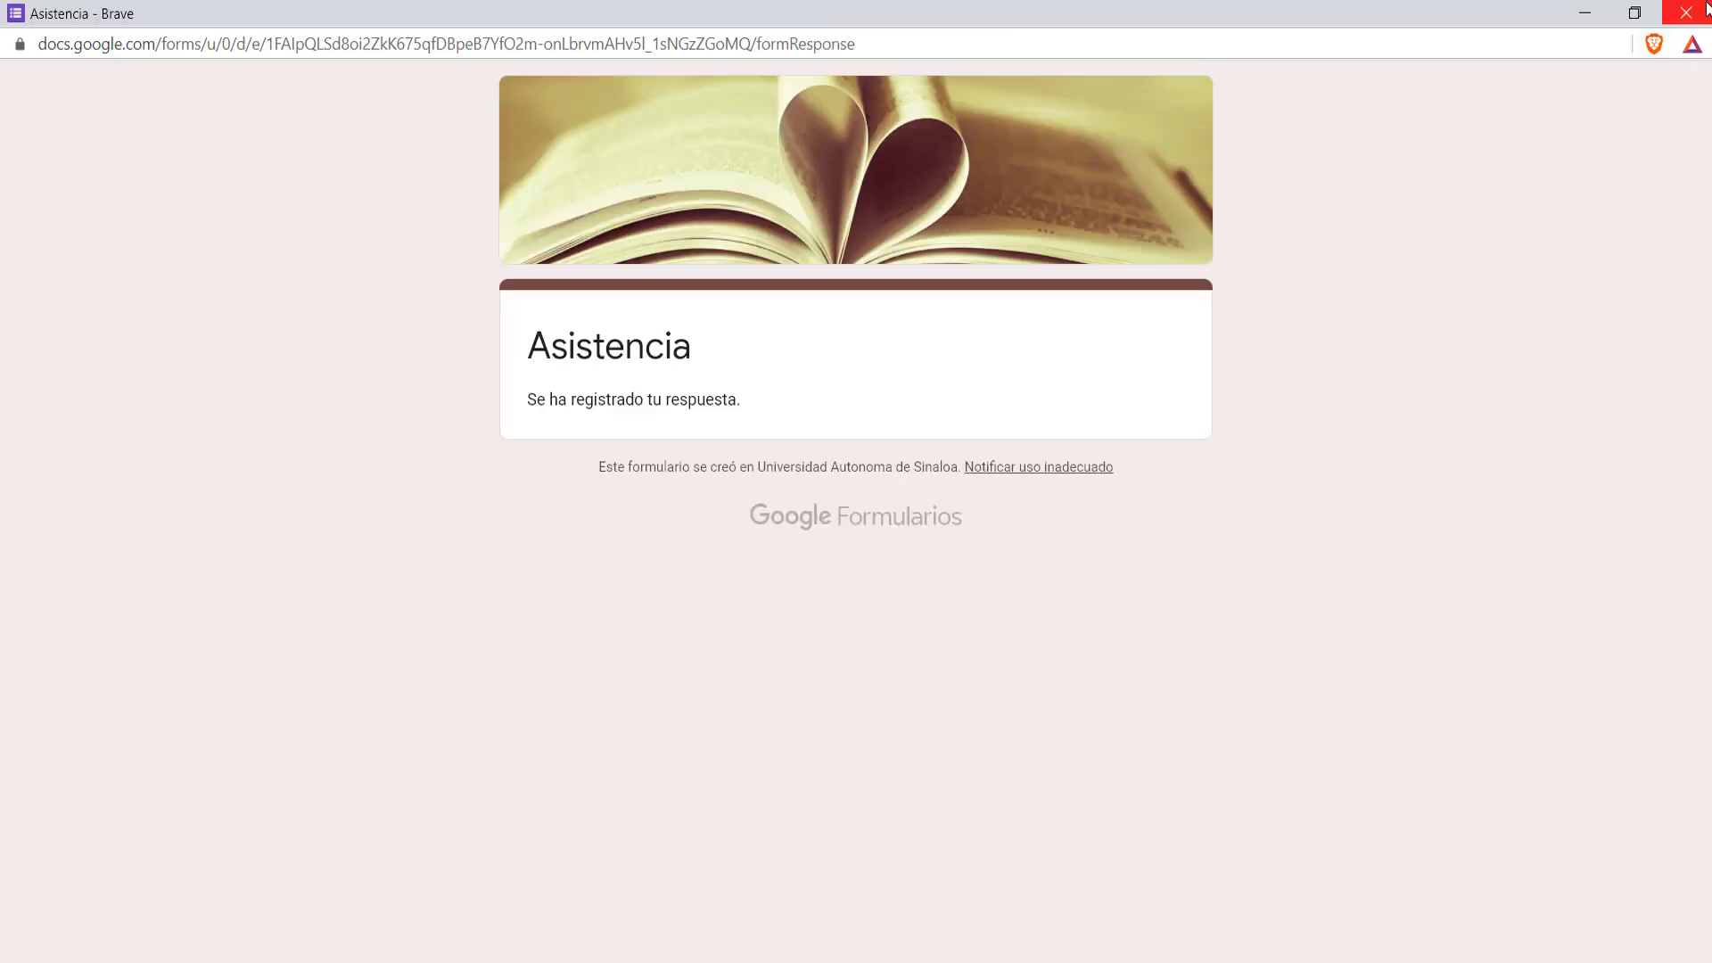
pyautogui.click(1706, 8)
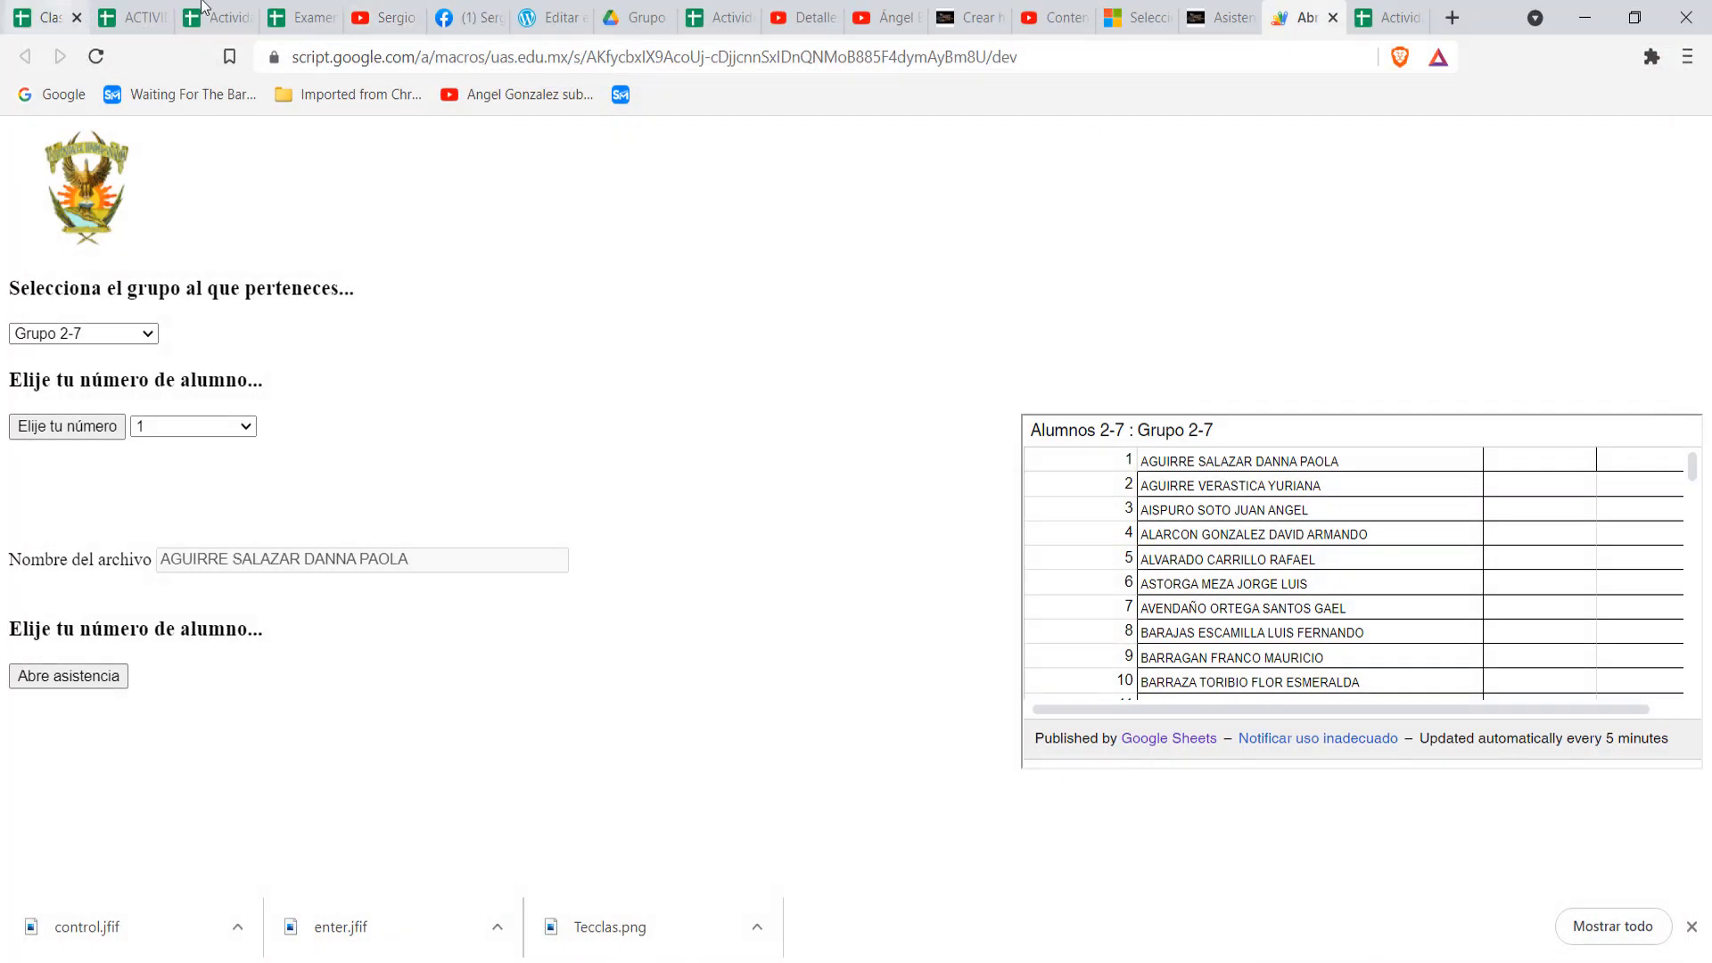
# Go back to the home page of the "Bienvenidos Todos c.21-22" blog.
pyautogui.click(1206, 9)
pyautogui.scroll(2, 804, 378)
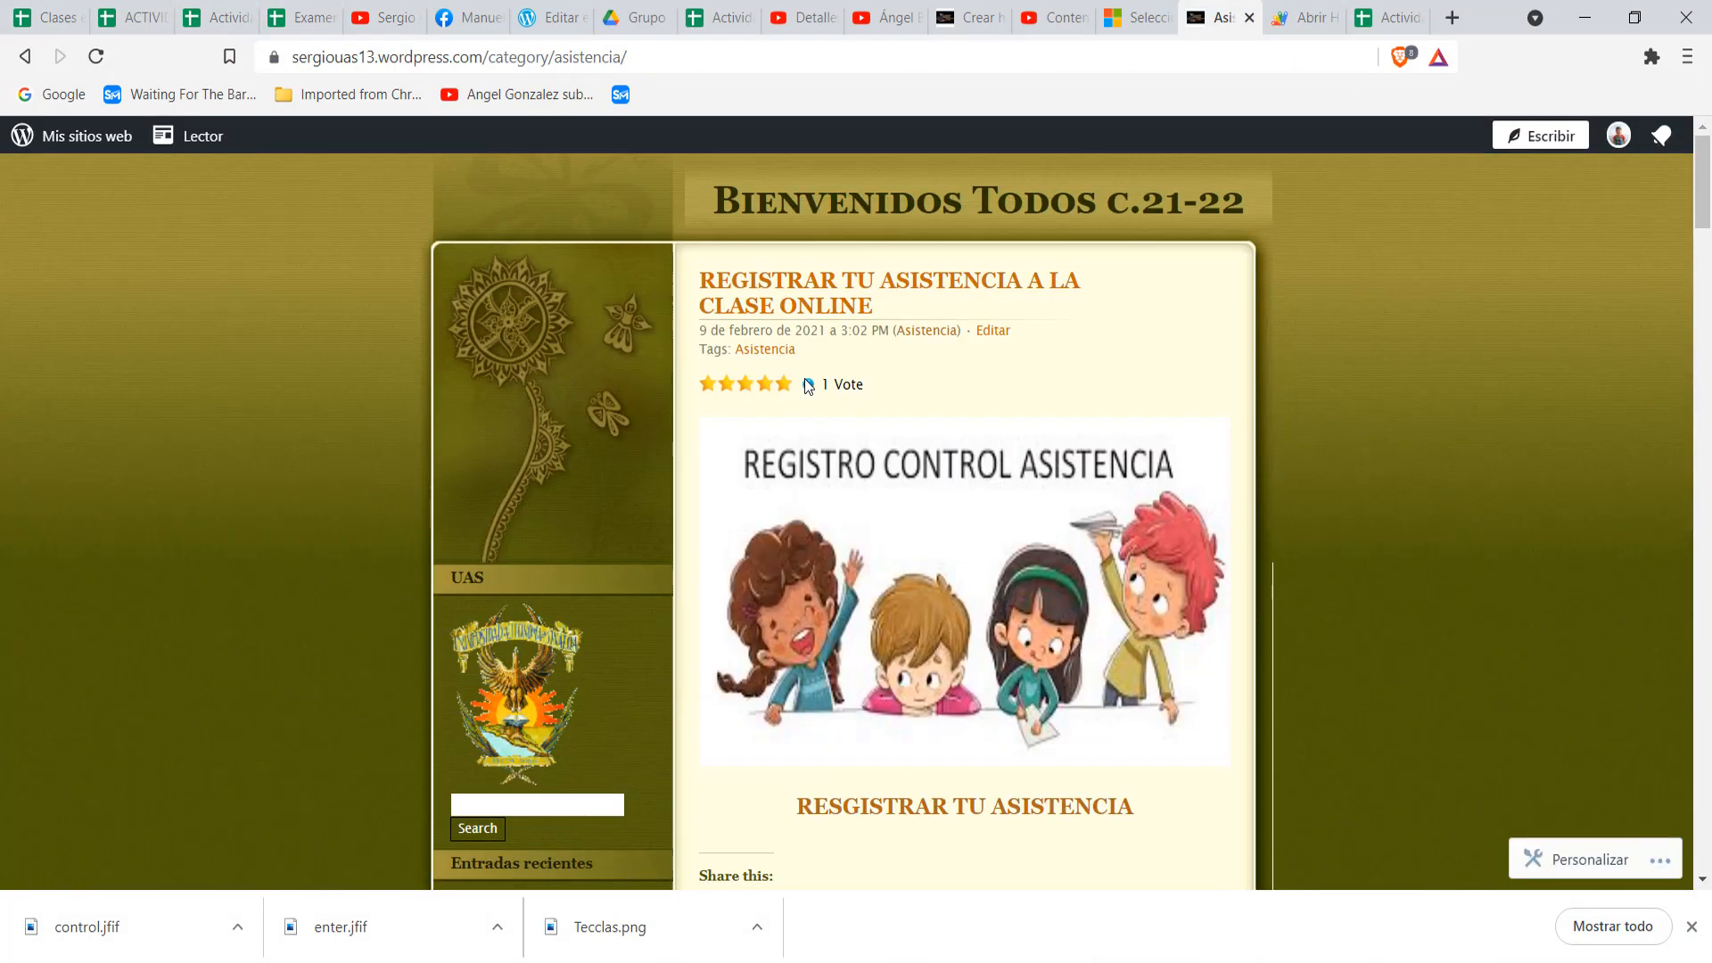
pyautogui.click(934, 229)
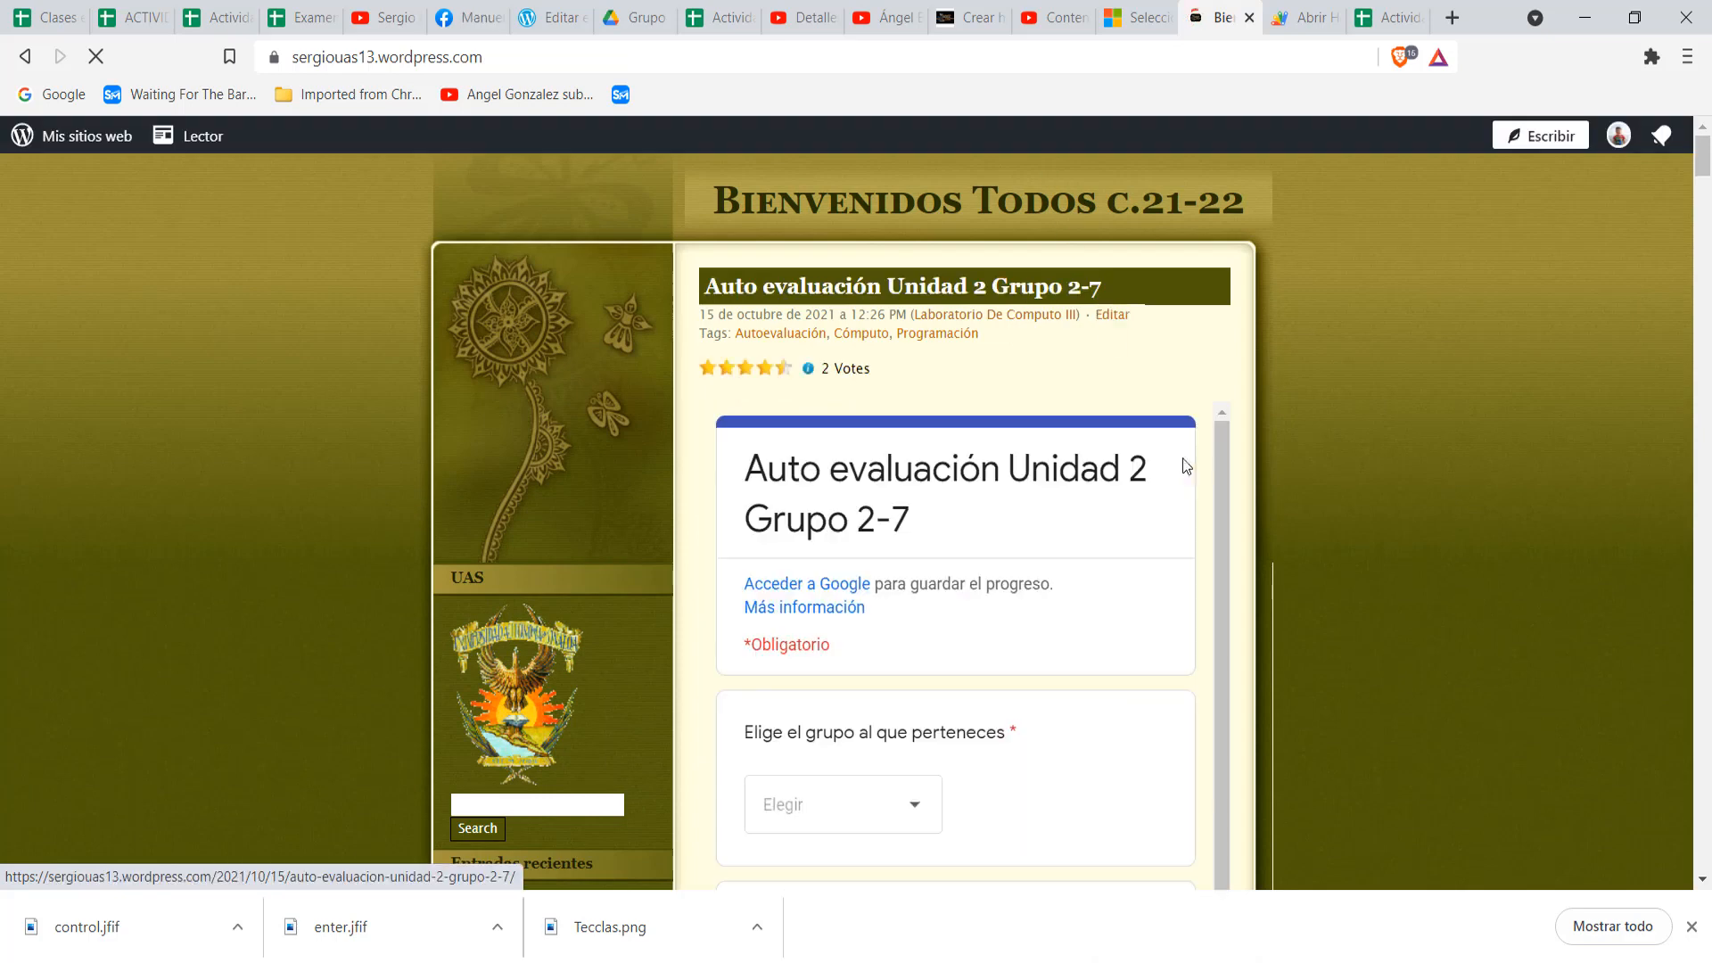
# Show the uploaded class videos on the teacher's YouTube channel.
pyautogui.click(359, 10)
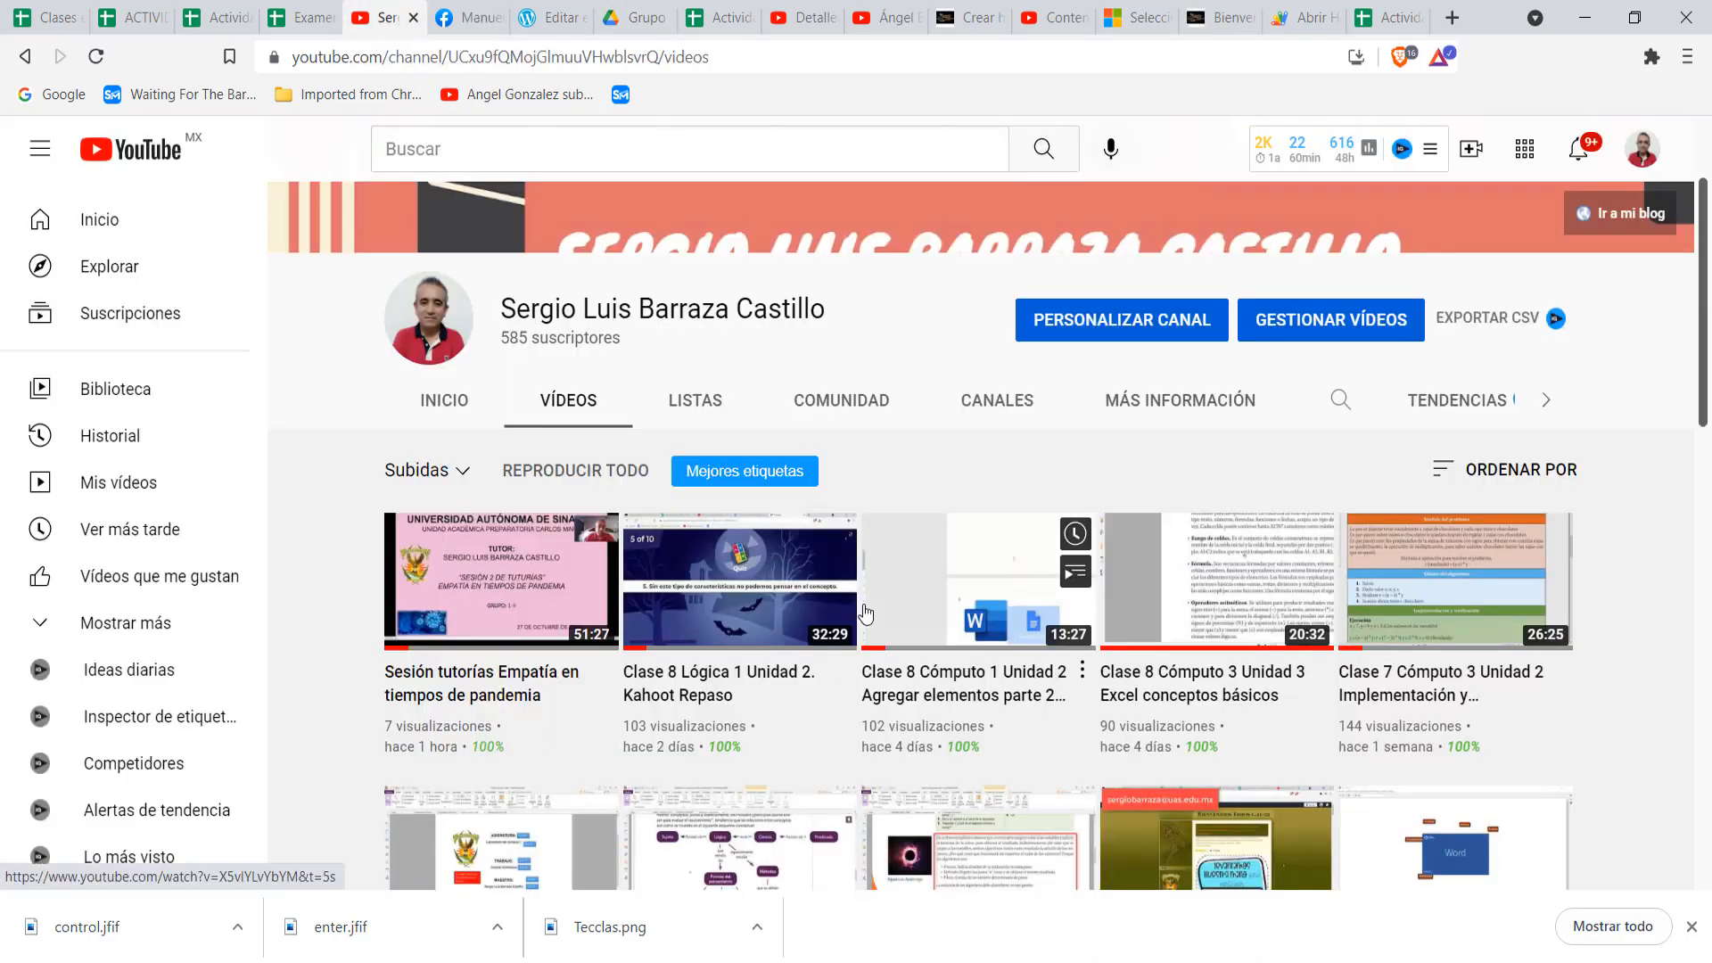
pyautogui.scroll(-3, 699, 658)
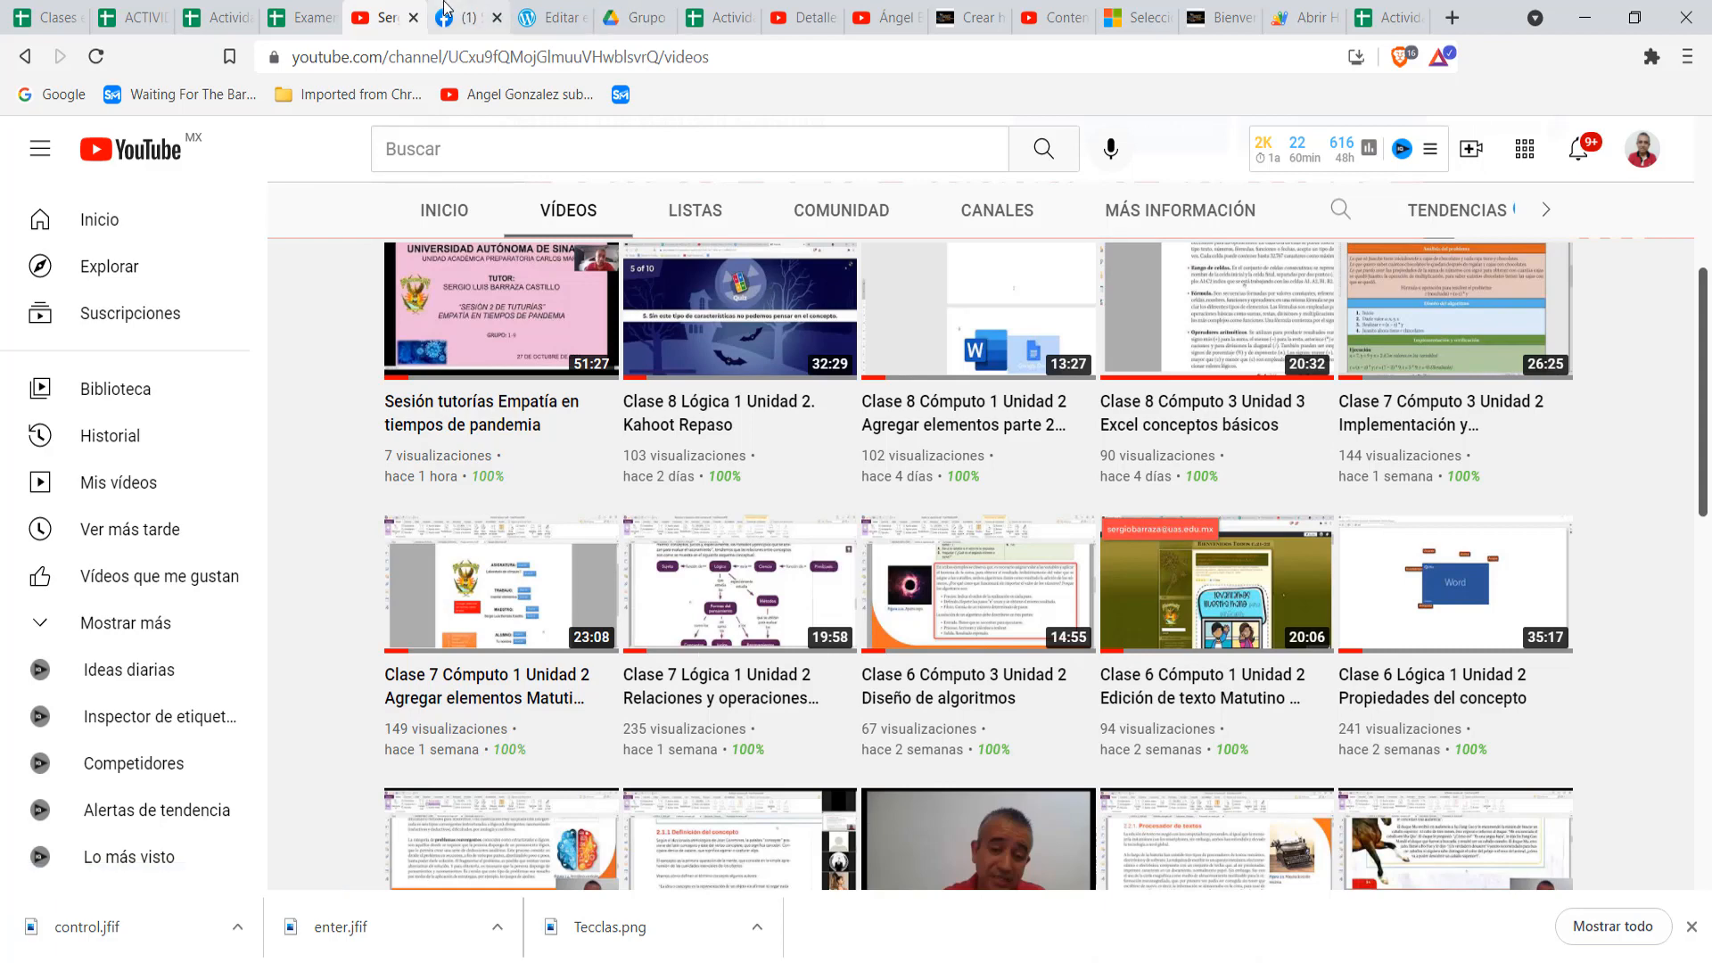
# Show the teacher's Facebook profile without the chat window and downloads bar, and return to the blog's home page.
pyautogui.click(468, 17)
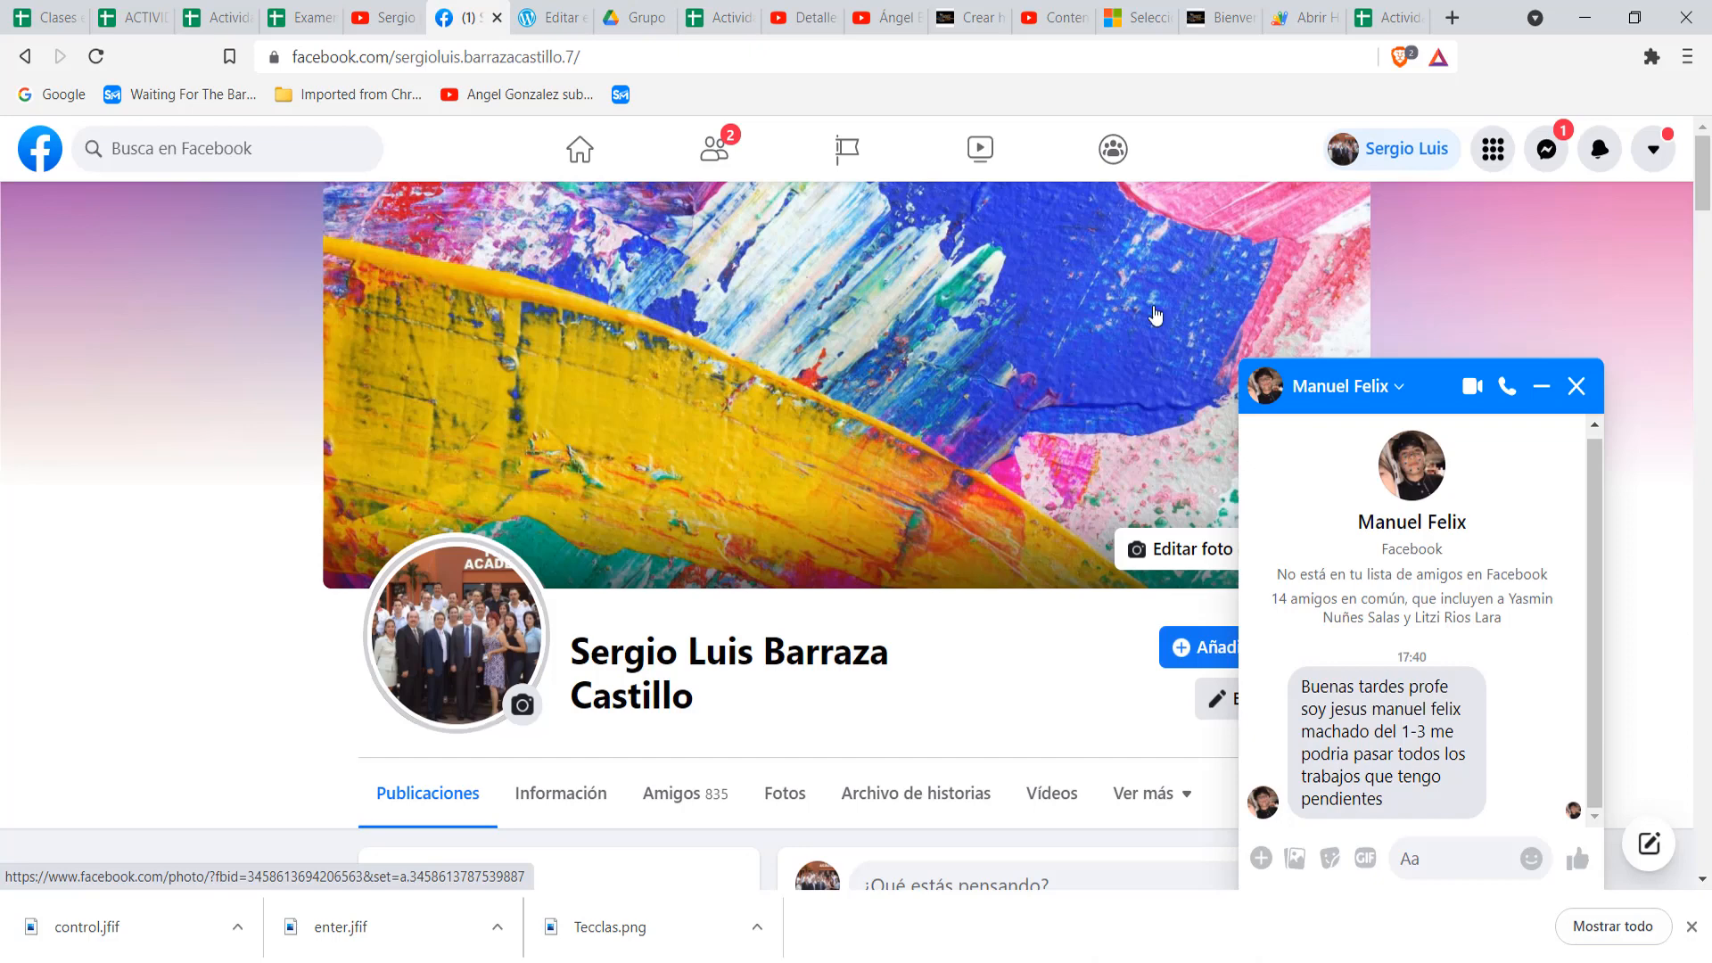
pyautogui.click(1577, 385)
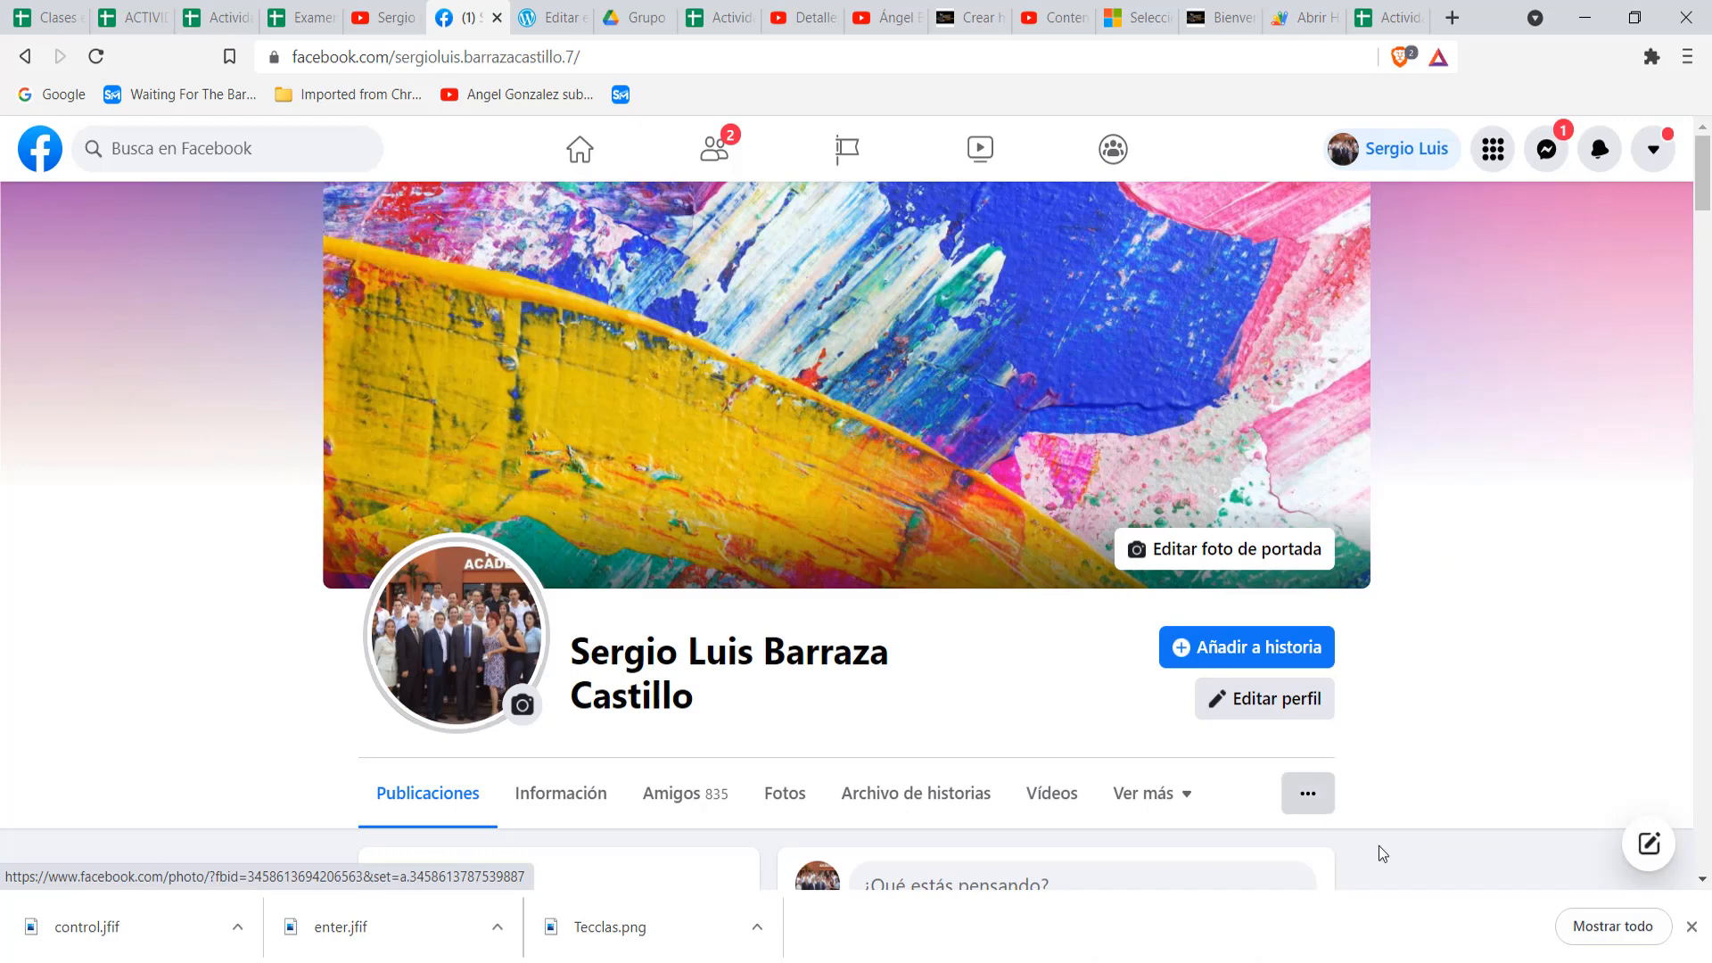
pyautogui.click(1692, 926)
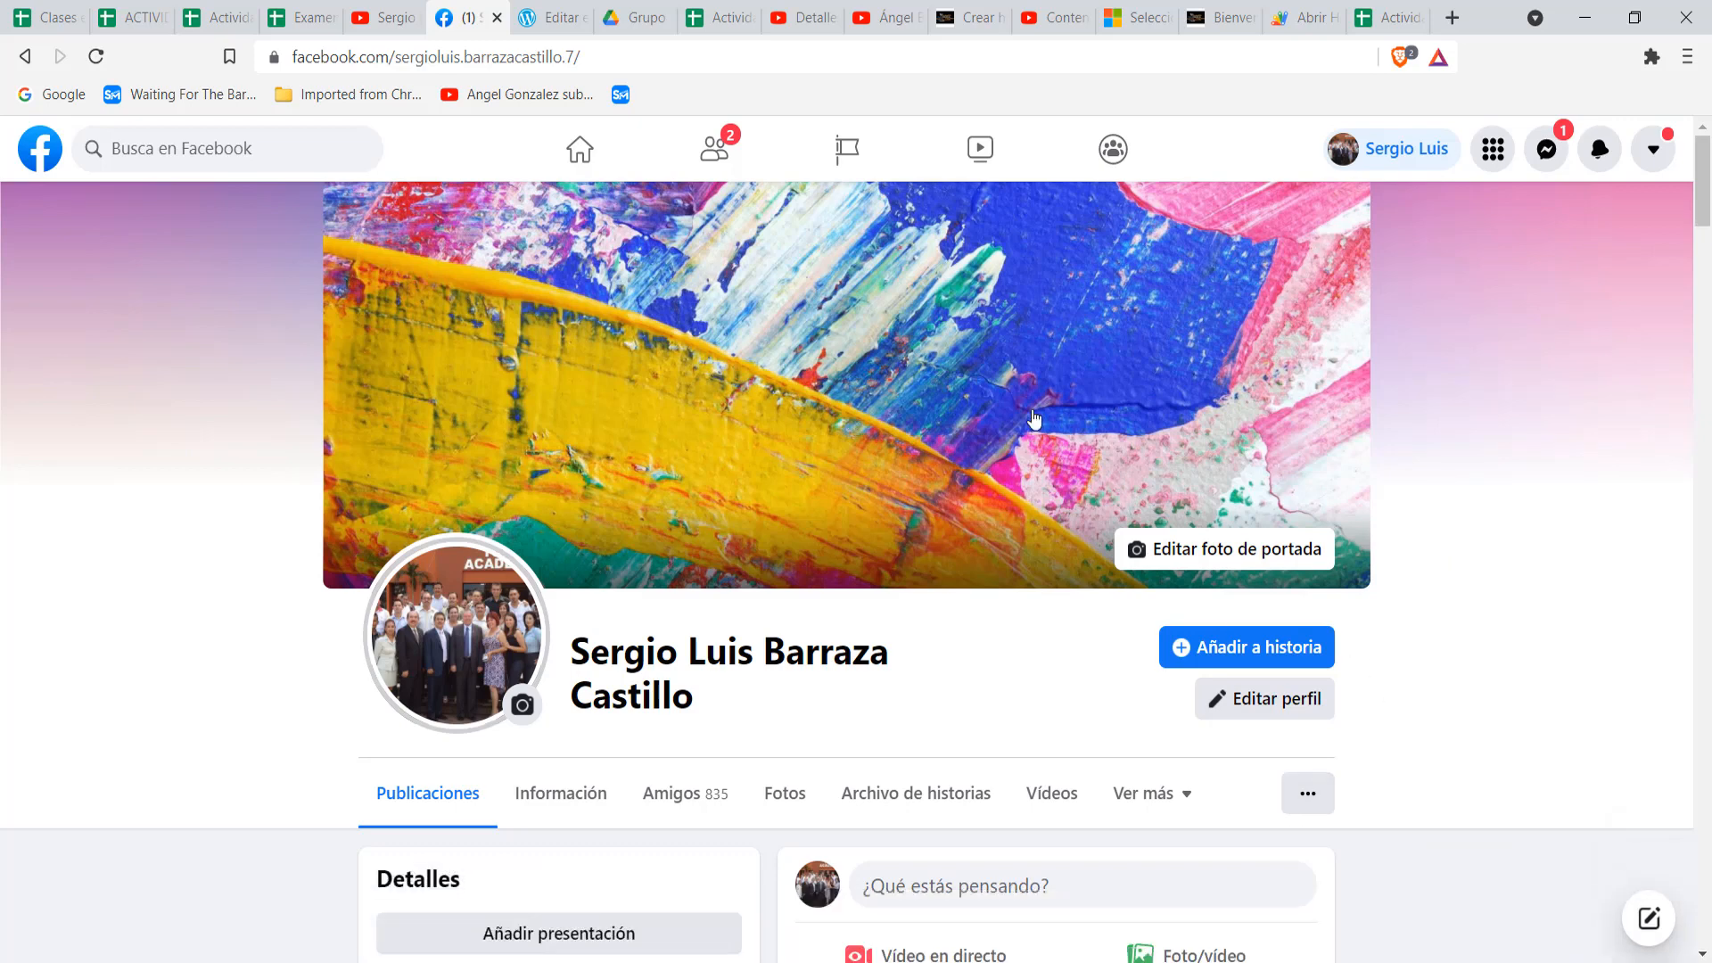
pyautogui.click(1220, 17)
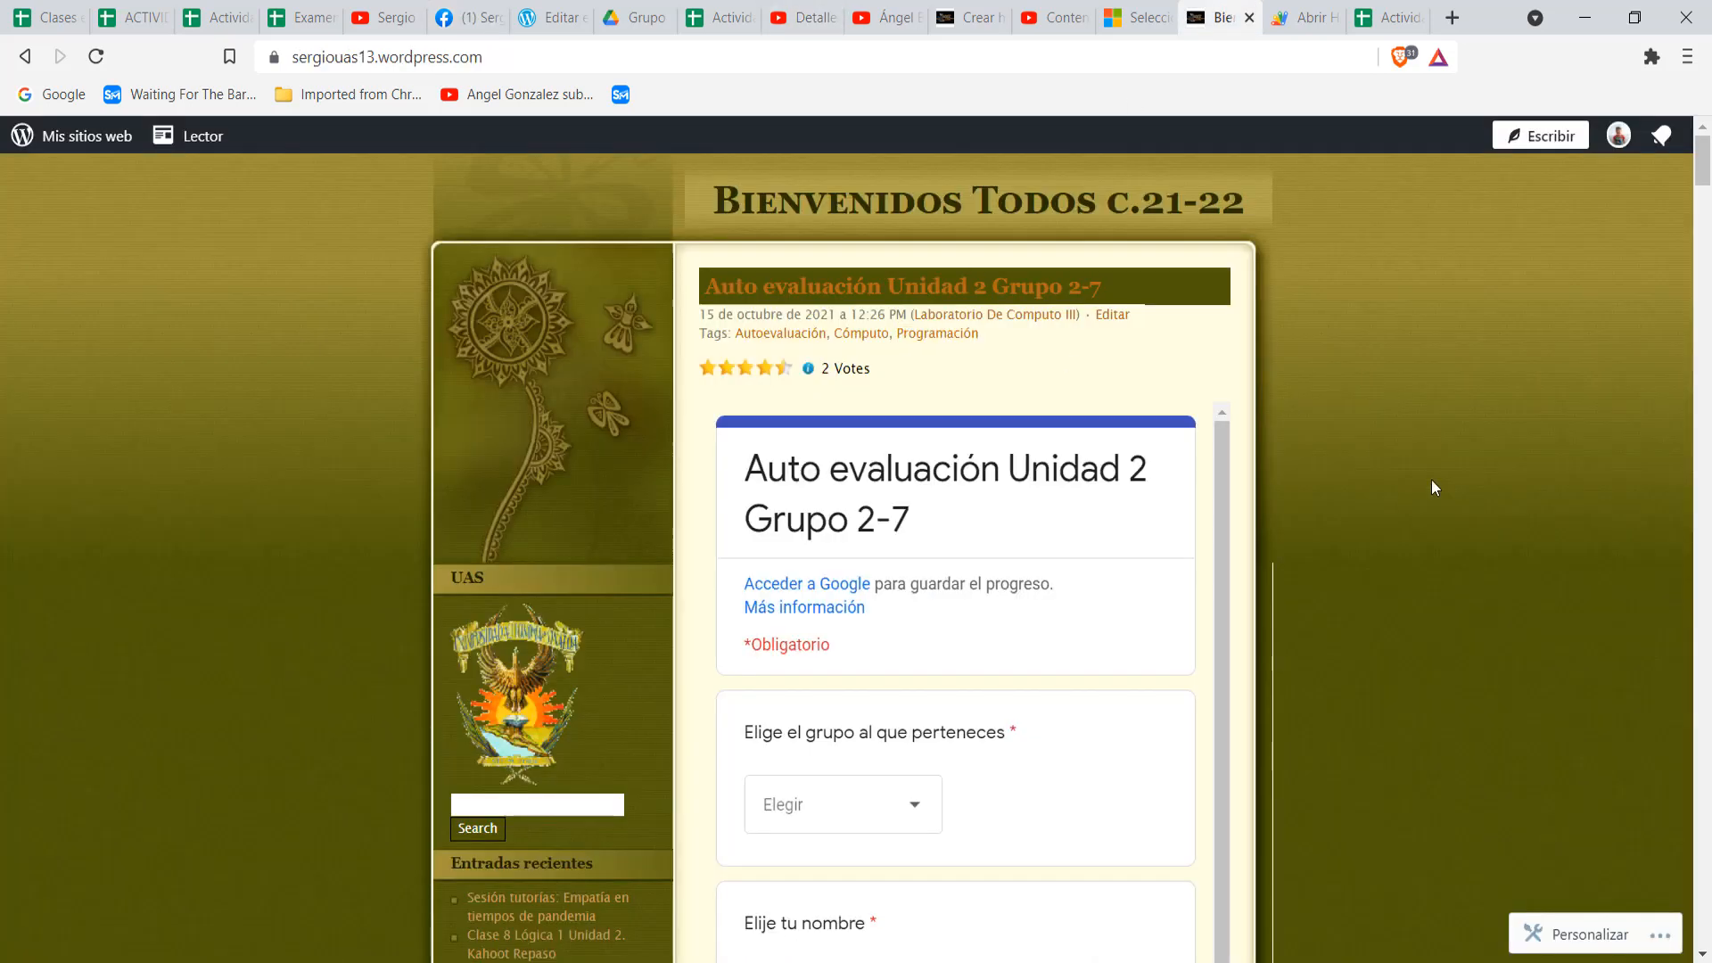